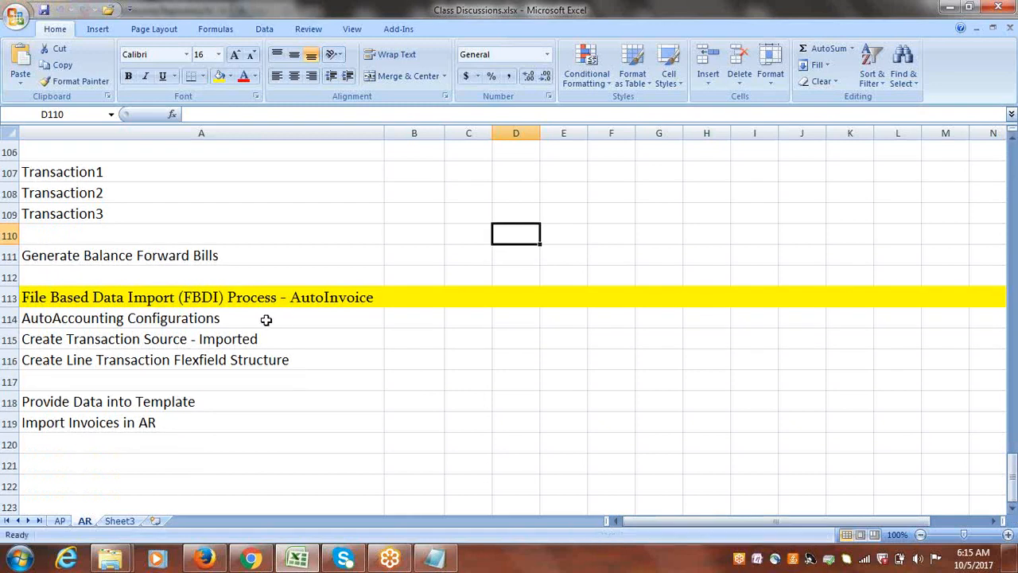
Review the AutoInvoice setup tasks, the template data entry task and the invoice import task listed on the AR sheet.
{"action": "left_click_drag", "start_coordinate": [232, 318], "coordinate": [223, 360]}
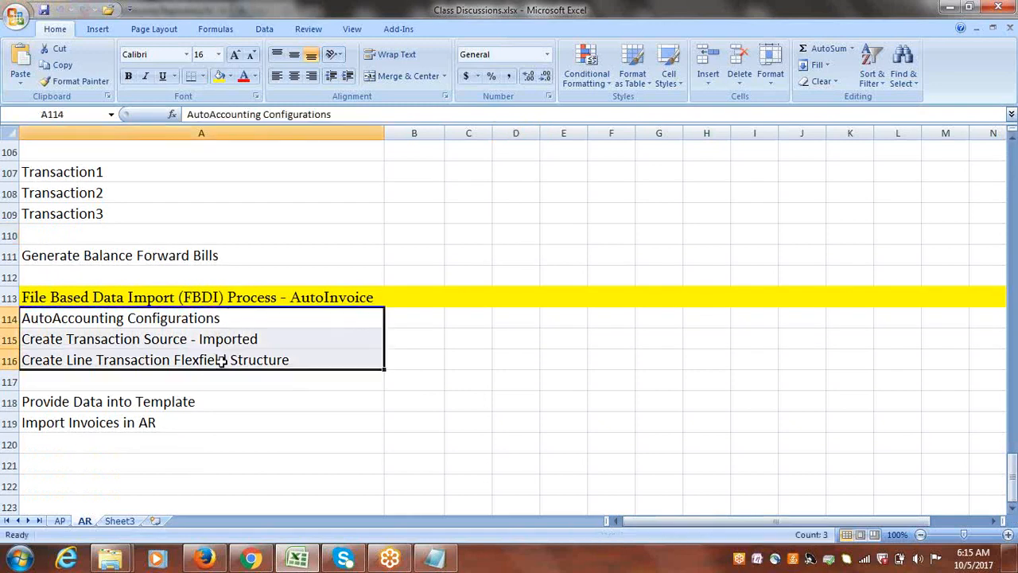
{"action": "left_click", "coordinate": [110, 404]}
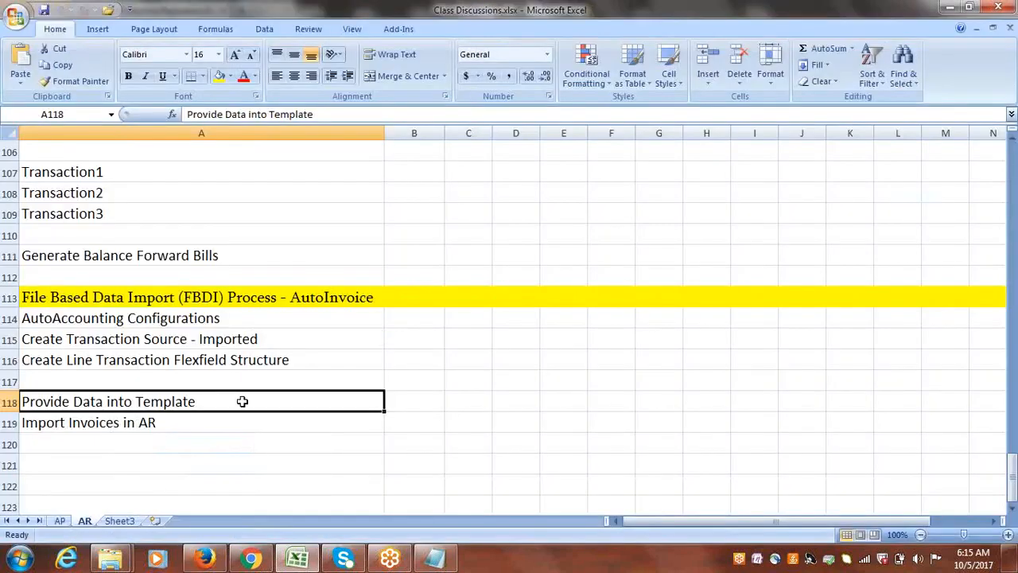
{"action": "left_click", "coordinate": [198, 428]}
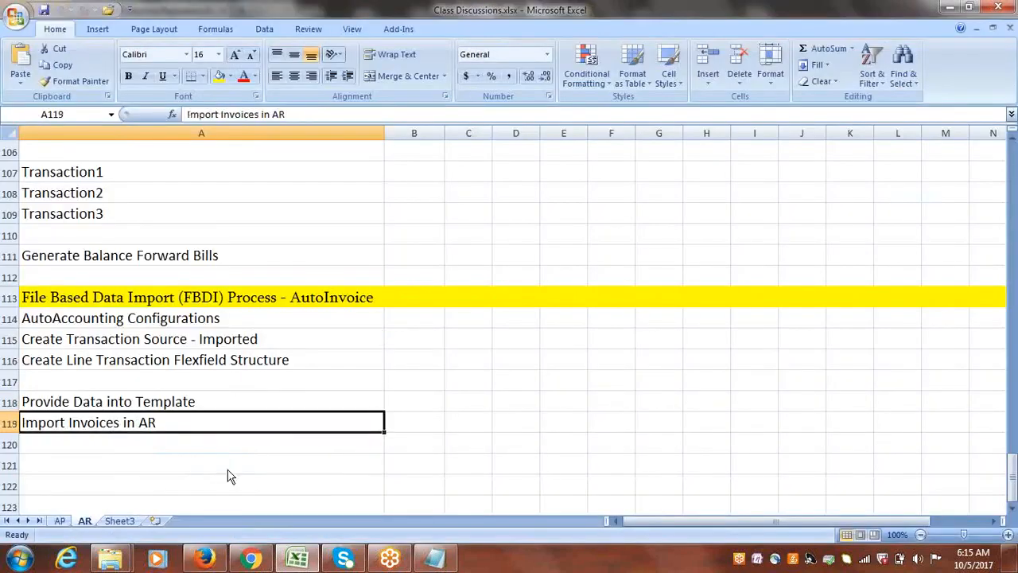
Switch to Firefox and open the Release 12 File-Based Data Import documentation for Financials from the Oracle Enterprise Repository page.
{"action": "left_click", "coordinate": [208, 560]}
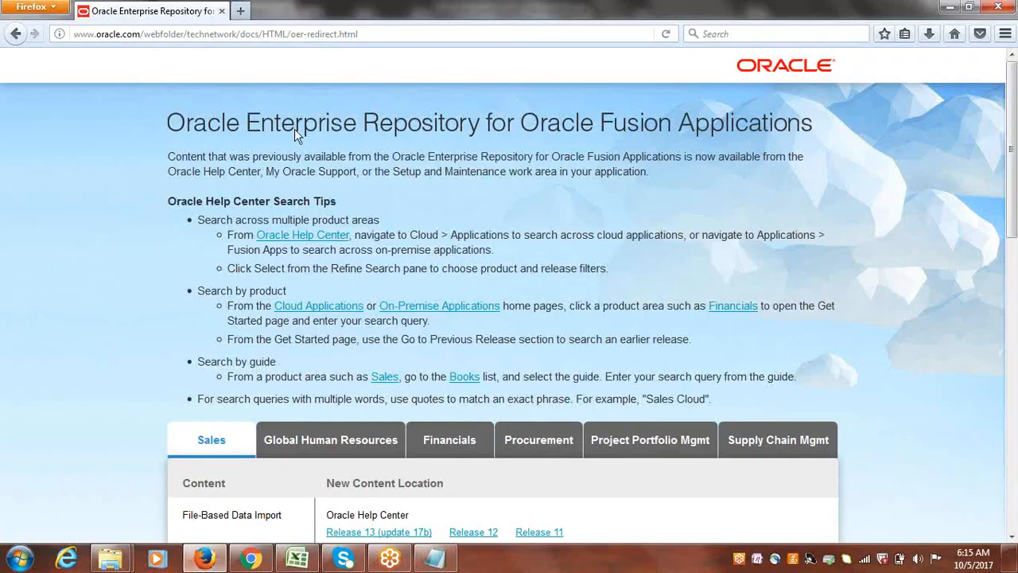
{"action": "scroll", "coordinate": [1015, 135], "scroll_direction": "down", "scroll_amount": 4}
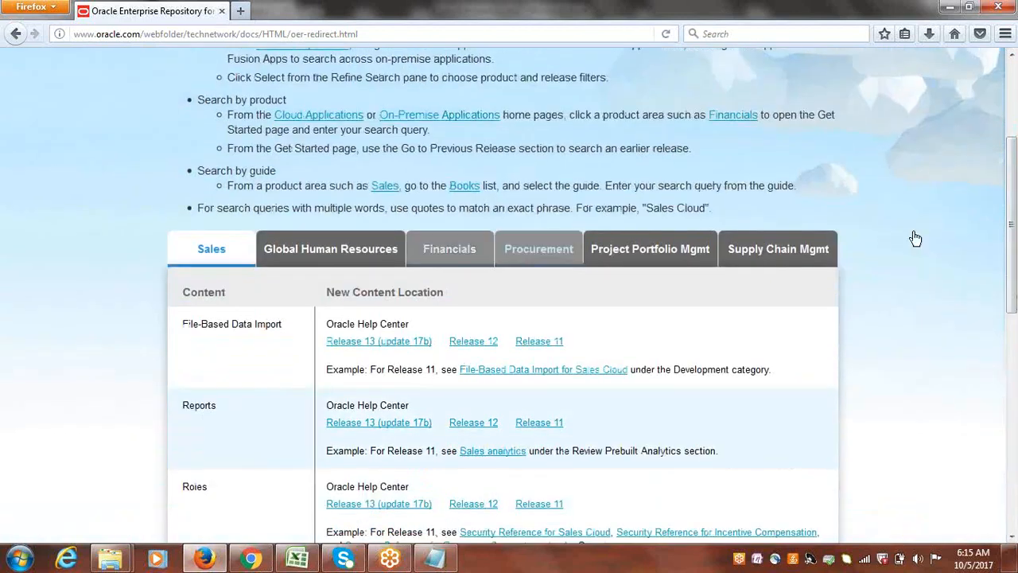
{"action": "left_click", "coordinate": [455, 251]}
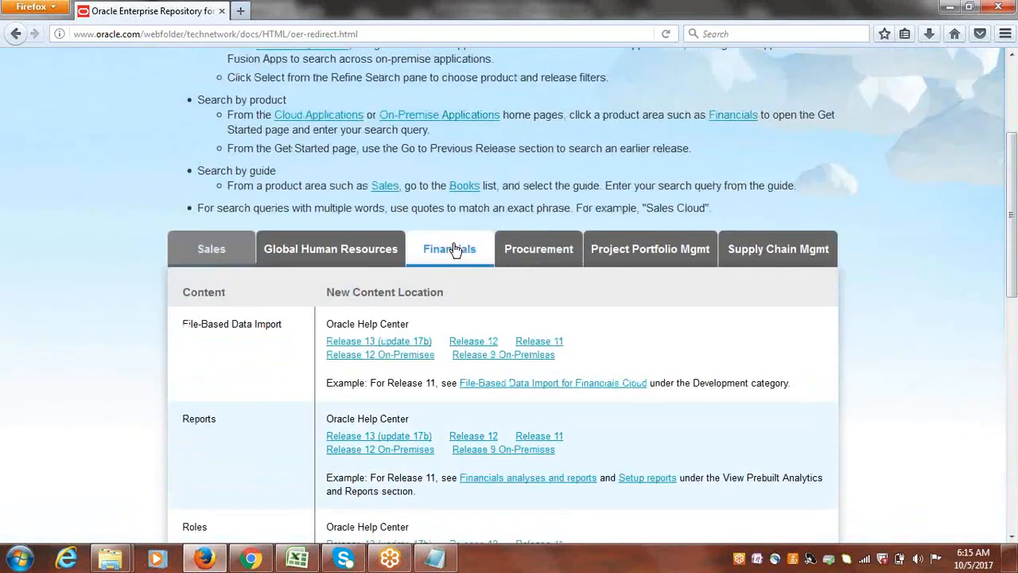
{"action": "left_click", "coordinate": [483, 343]}
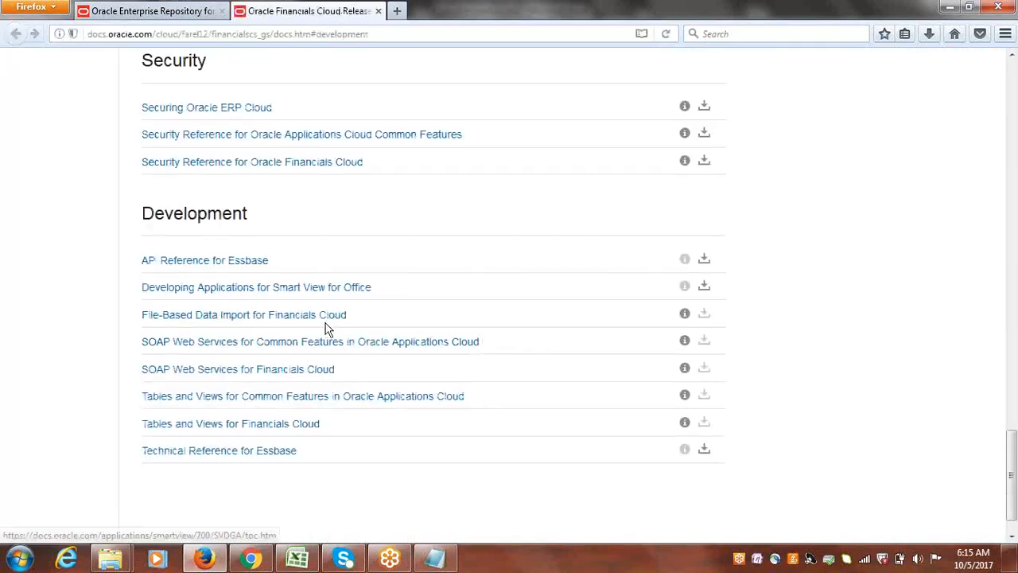
Open the File-Based Data Import for Financials Cloud guide and go to its AutoInvoice Import page.
{"action": "left_click", "coordinate": [231, 317]}
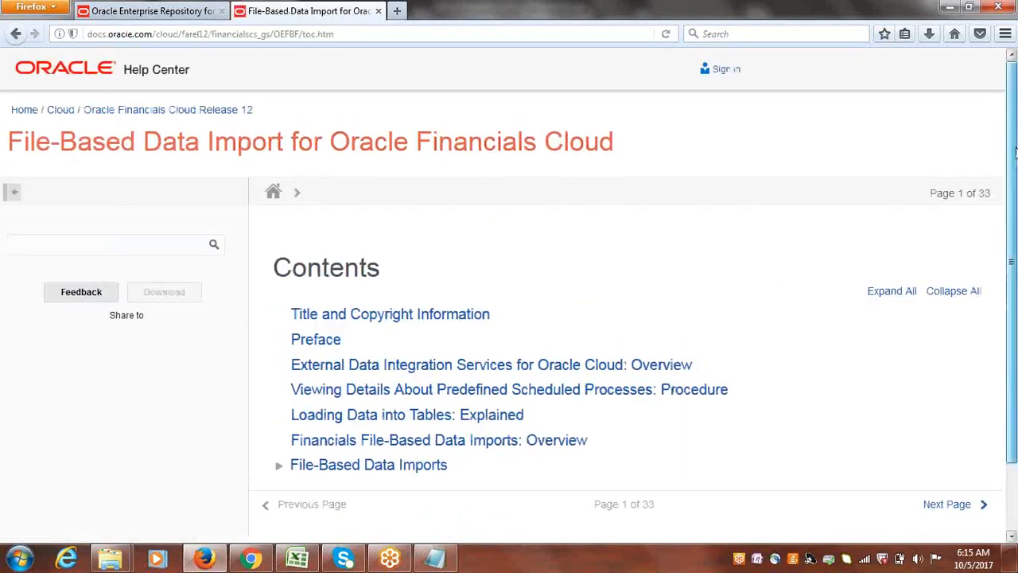
{"action": "scroll", "coordinate": [334, 410], "scroll_direction": "down", "scroll_amount": 2}
{"action": "left_click", "coordinate": [279, 391]}
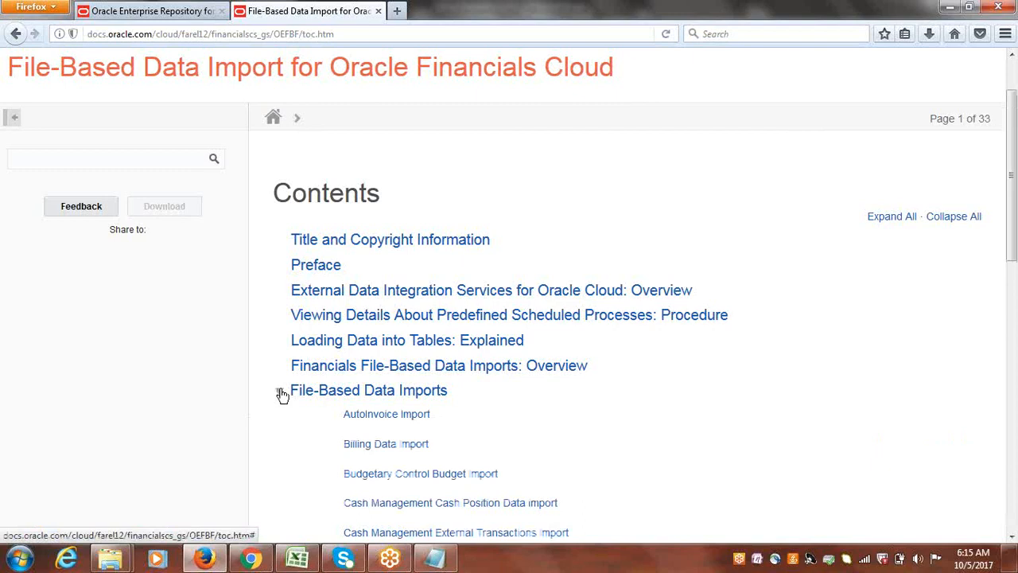
{"action": "left_click", "coordinate": [387, 414]}
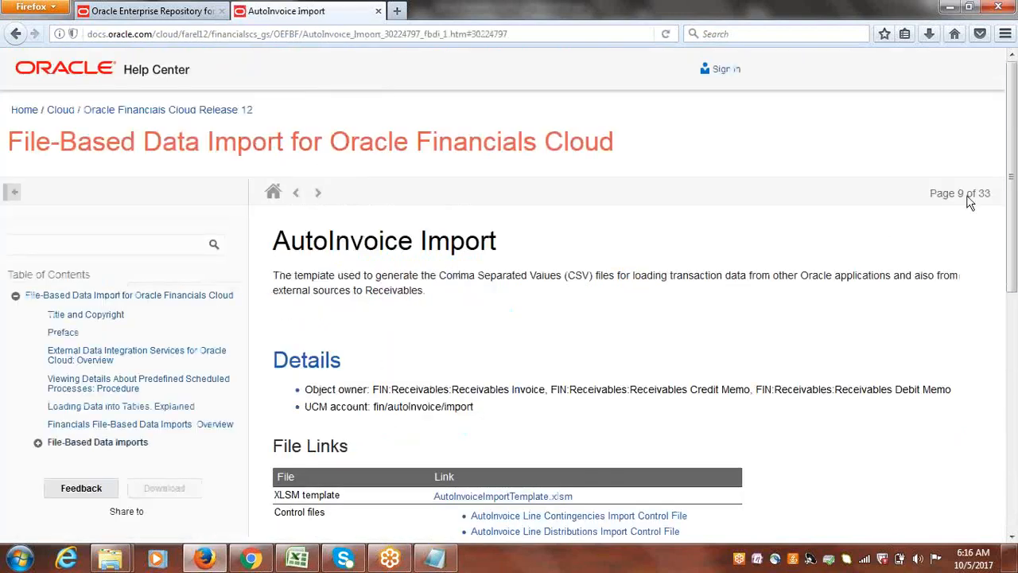
Save the linked AutoInvoiceImportTemplate.xlsm file into the AR Conversions folder on the desktop.
{"action": "scroll", "coordinate": [513, 309], "scroll_direction": "down", "scroll_amount": 5}
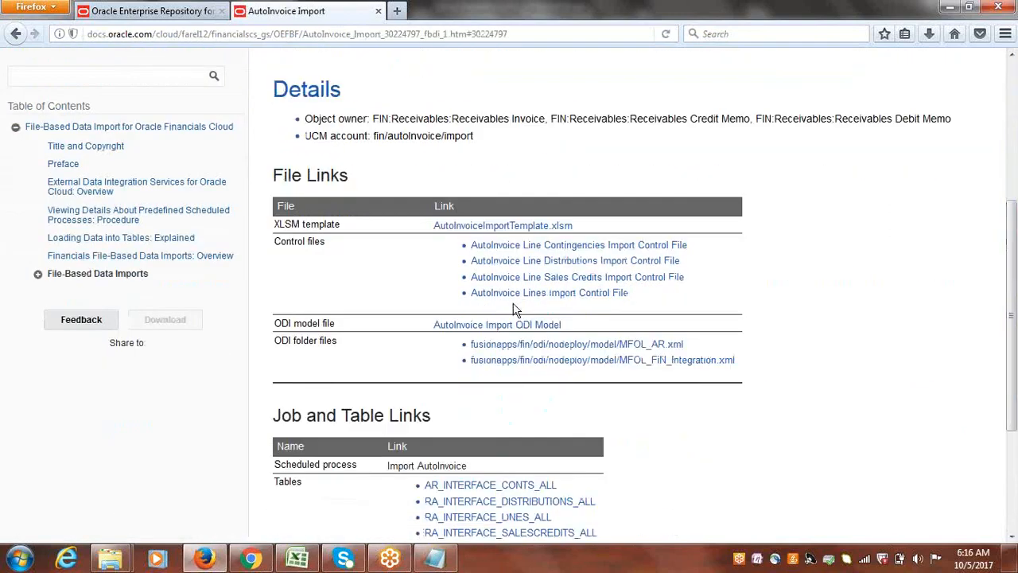
{"action": "right_click", "coordinate": [498, 230]}
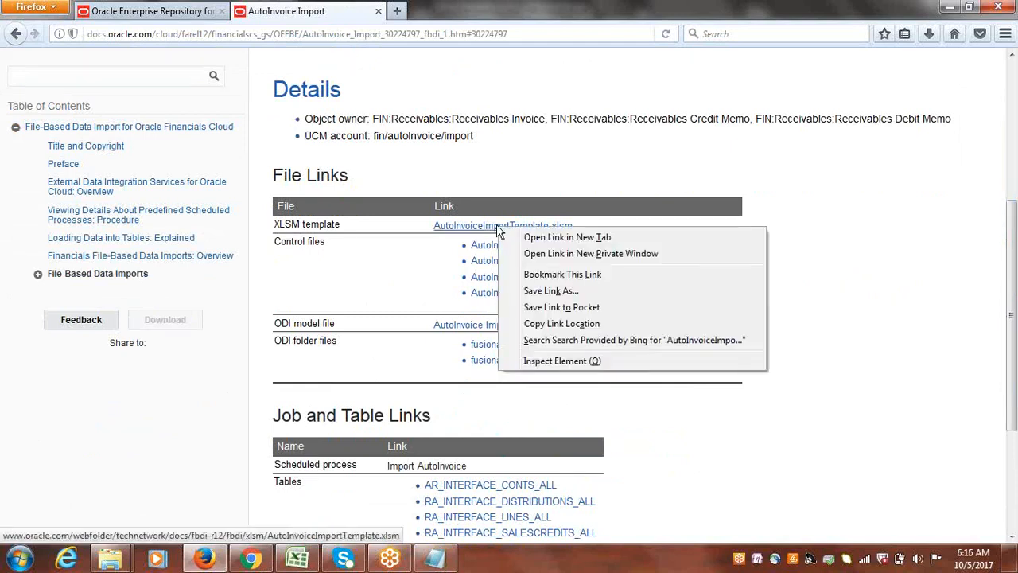
{"action": "left_click", "coordinate": [563, 291]}
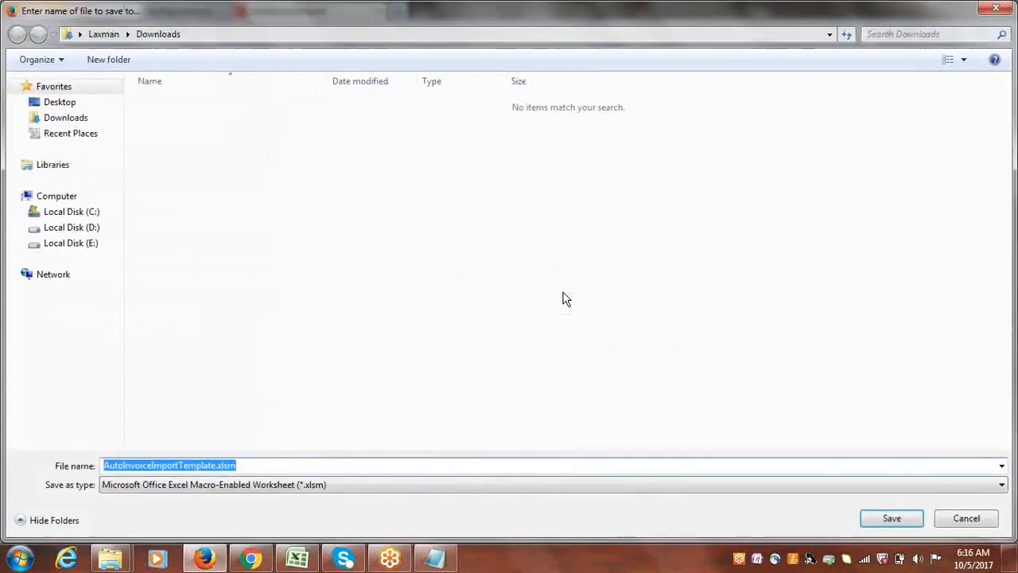
{"action": "left_click", "coordinate": [54, 106]}
{"action": "double_click", "coordinate": [393, 142]}
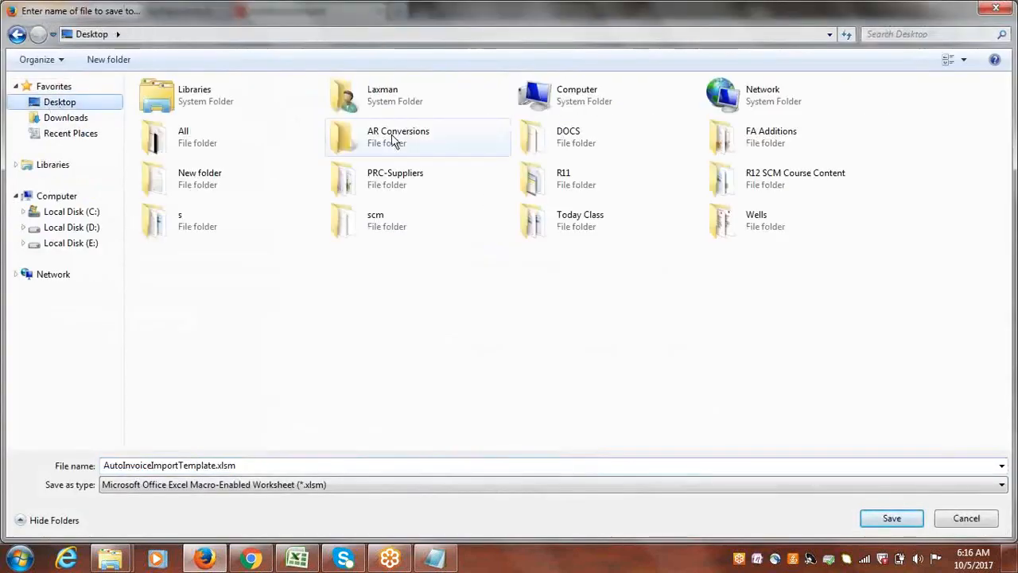
{"action": "left_click", "coordinate": [884, 517]}
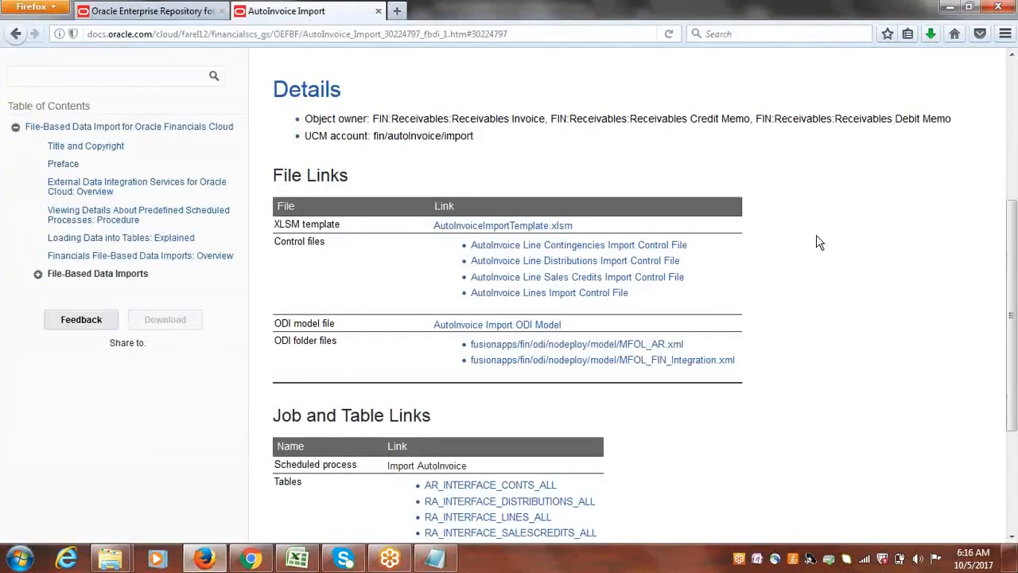
Open AutoInvoiceImportTemplate.xlsm from the AR Conversions folder in Excel, recovering its unreadable content and dismissing the repair report.
{"action": "left_click", "coordinate": [298, 559]}
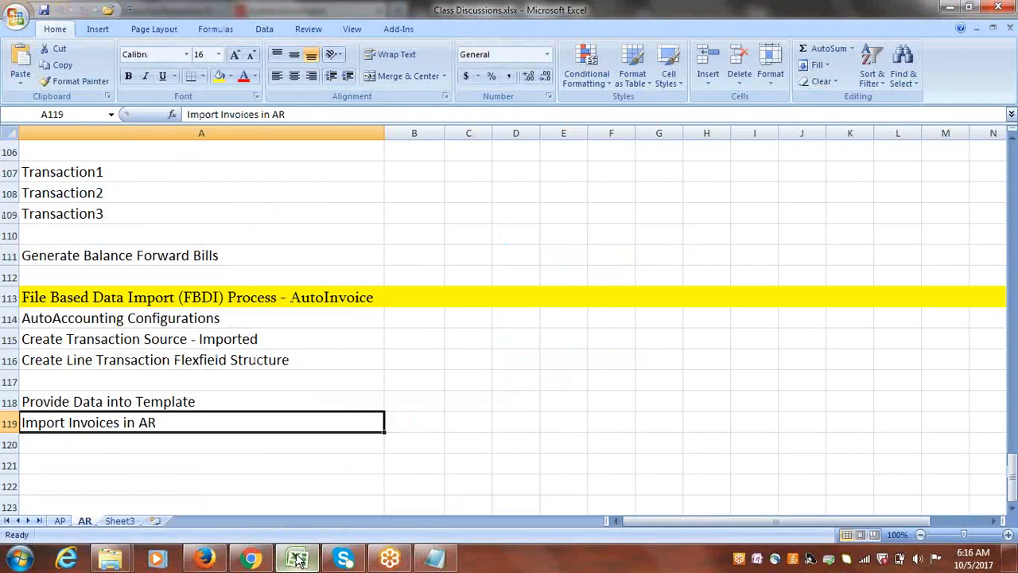
{"action": "left_click", "coordinate": [110, 559]}
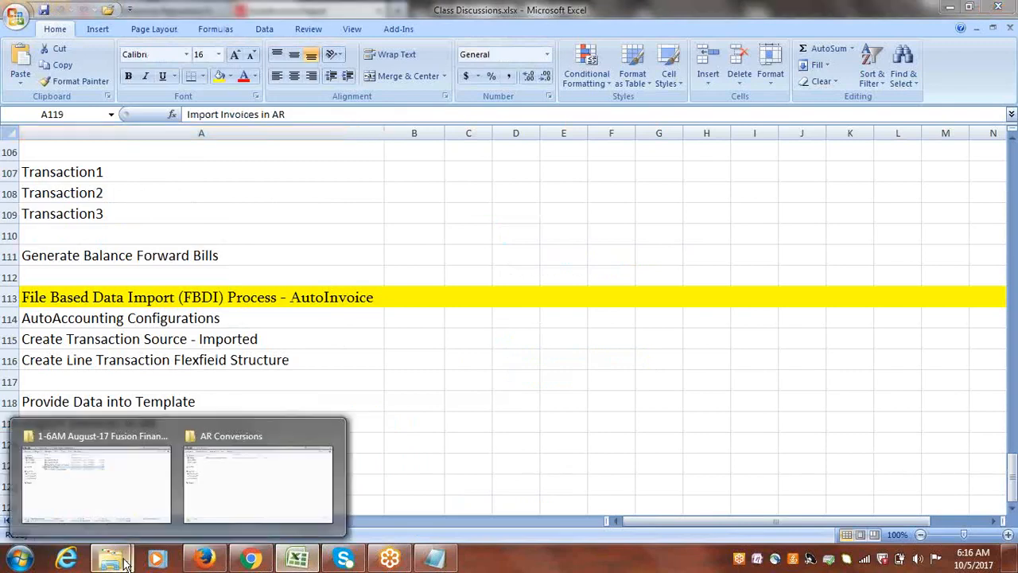
{"action": "left_click", "coordinate": [215, 518]}
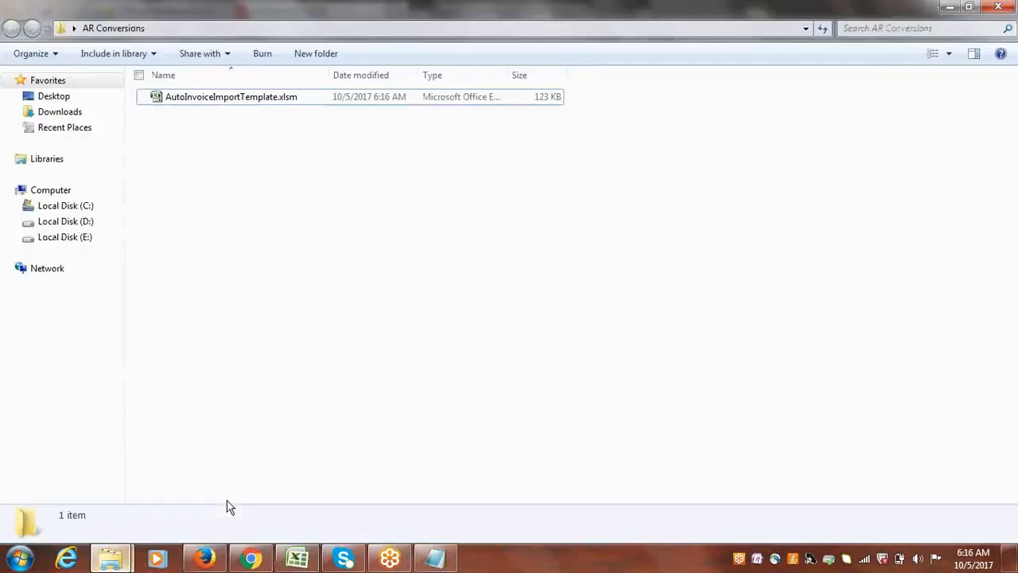
{"action": "double_click", "coordinate": [215, 99]}
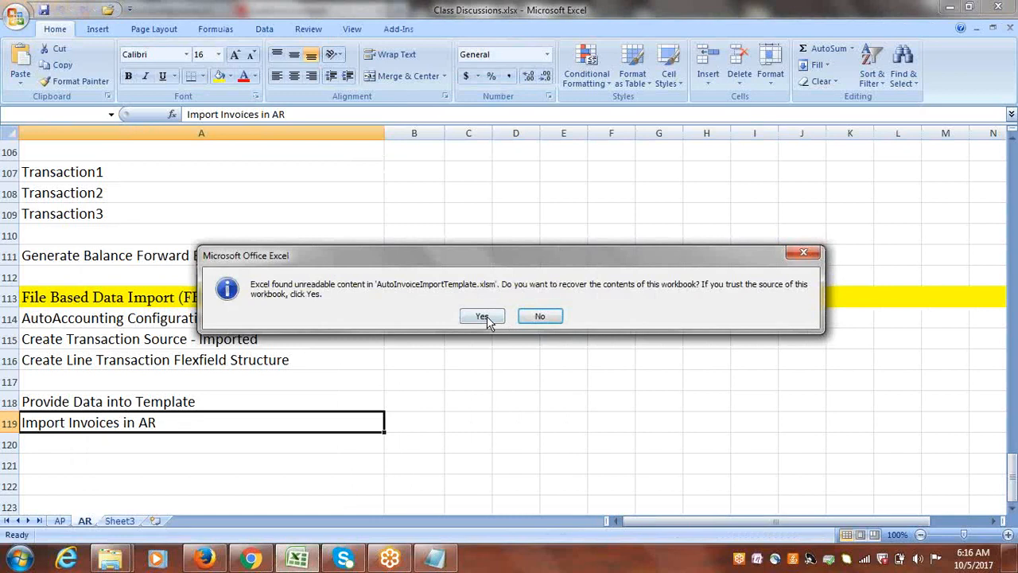
{"action": "left_click", "coordinate": [483, 316]}
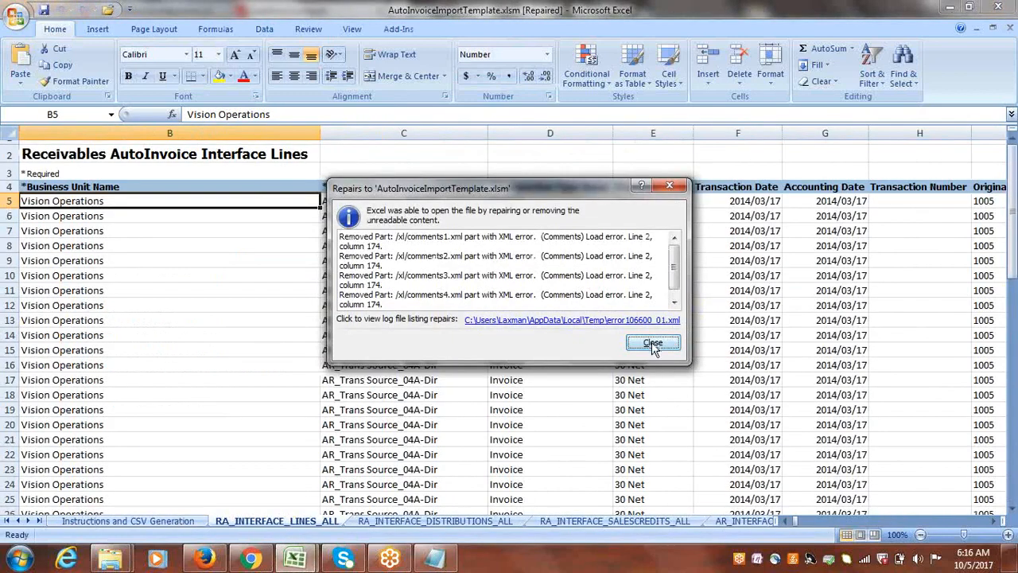
{"action": "left_click", "coordinate": [652, 344]}
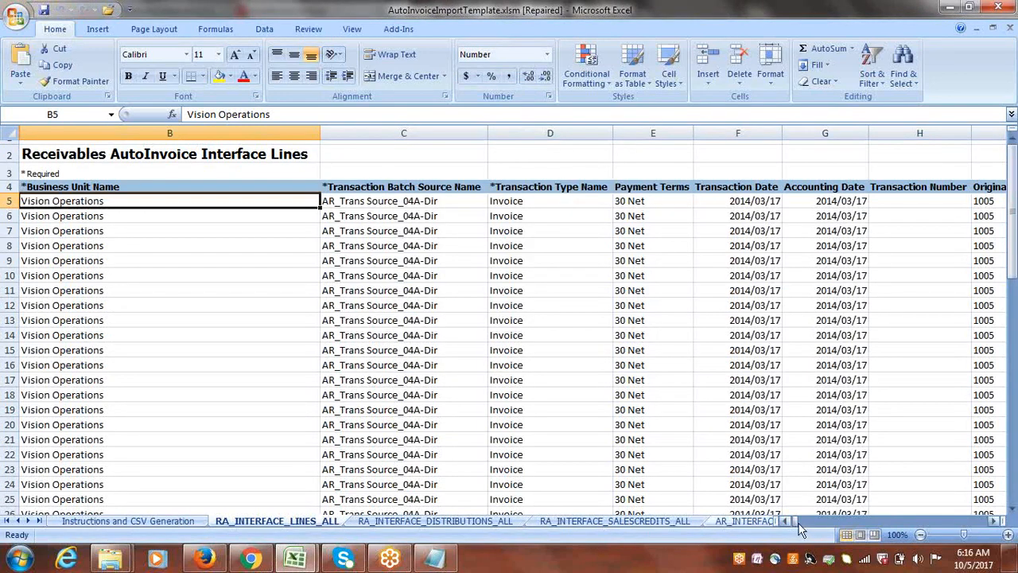
Clear the sample data in rows 6 through 67 of the RA_INTERFACE_LINES_ALL sheet.
{"action": "left_click", "coordinate": [142, 522]}
{"action": "left_click", "coordinate": [277, 521]}
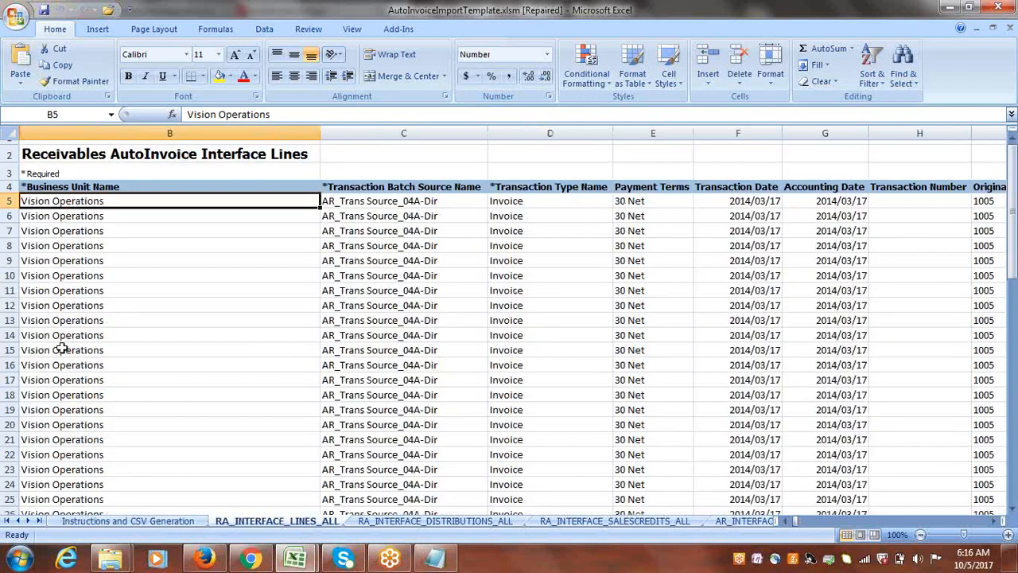
{"action": "left_click_drag", "start_coordinate": [6, 216], "coordinate": [122, 187]}
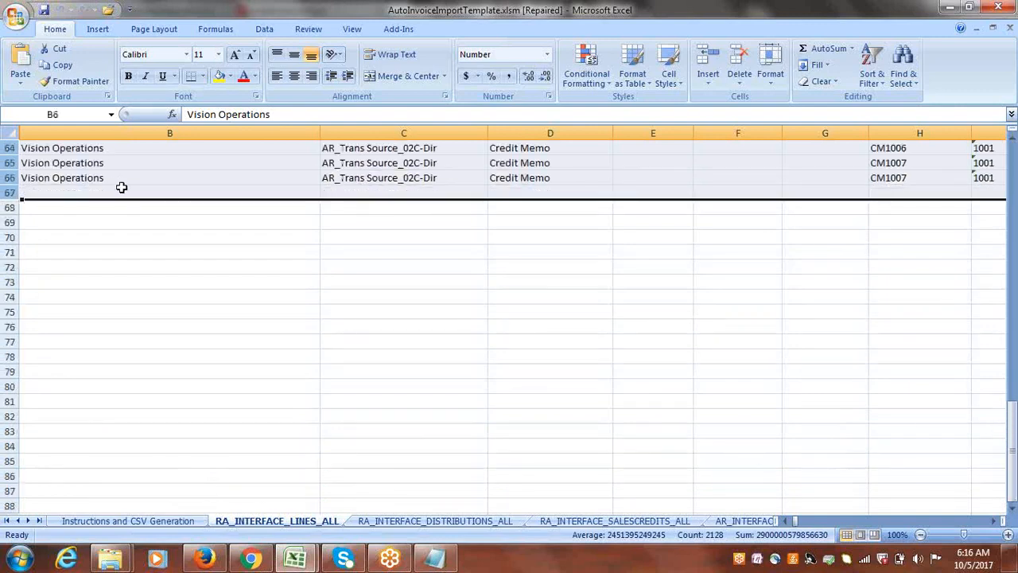
{"action": "key", "text": "Delete"}
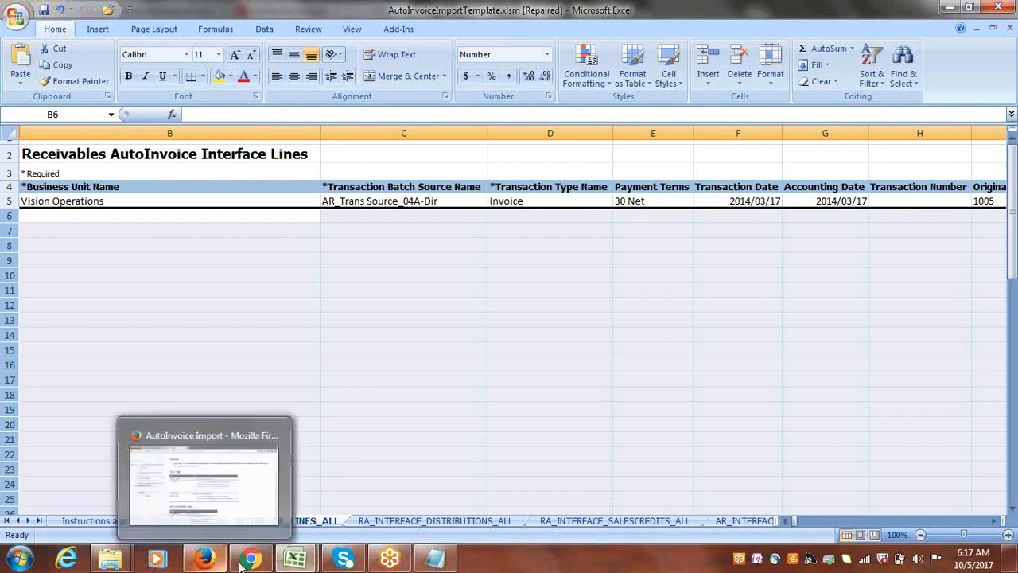
Set the Business Unit Name in row 5 to Cloud USA Business Unit.
{"action": "mouse_move", "coordinate": [255, 564]}
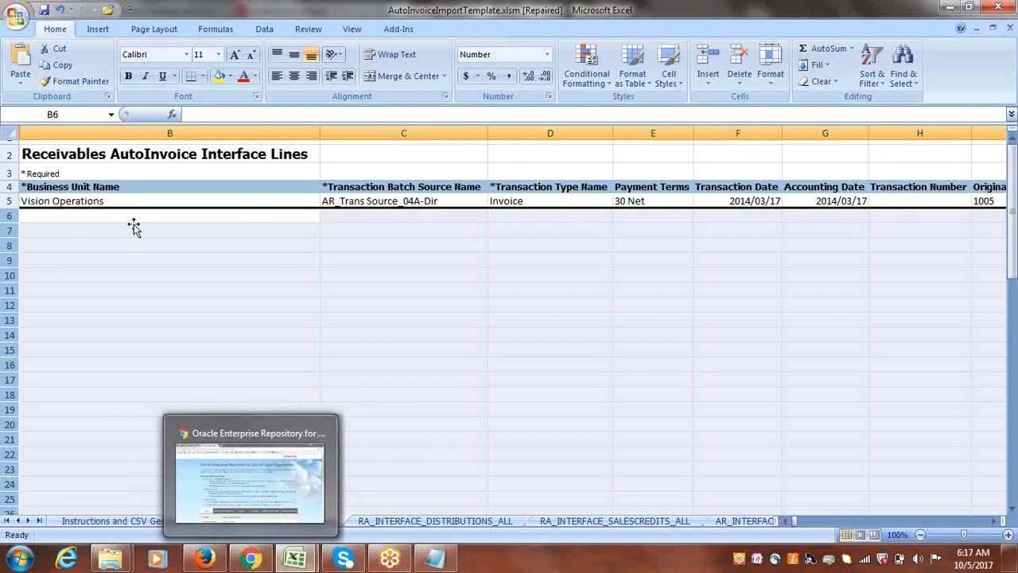
{"action": "left_click", "coordinate": [104, 201]}
{"action": "type", "text": "c"}
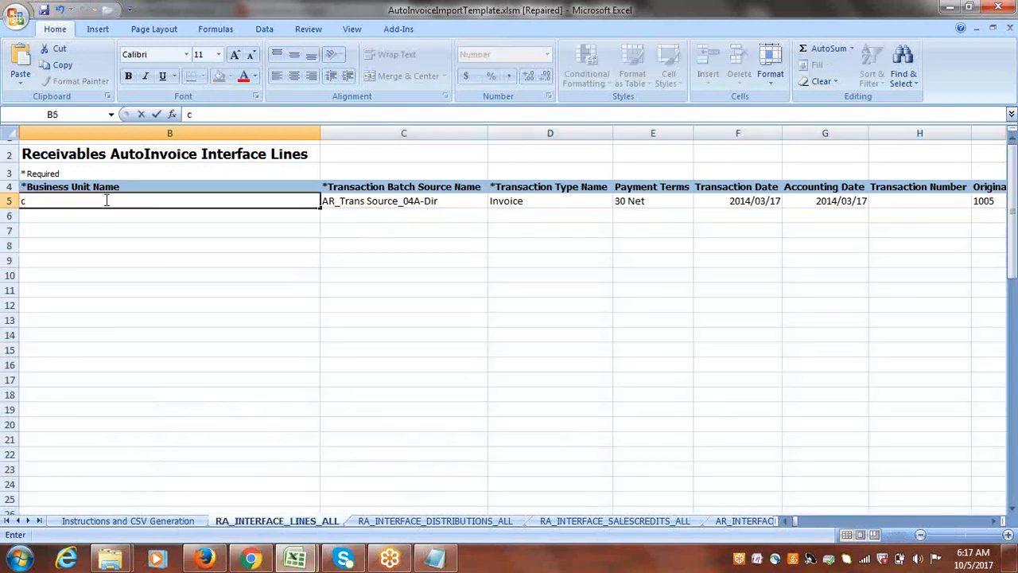
{"action": "type", "text": "loud USA"}
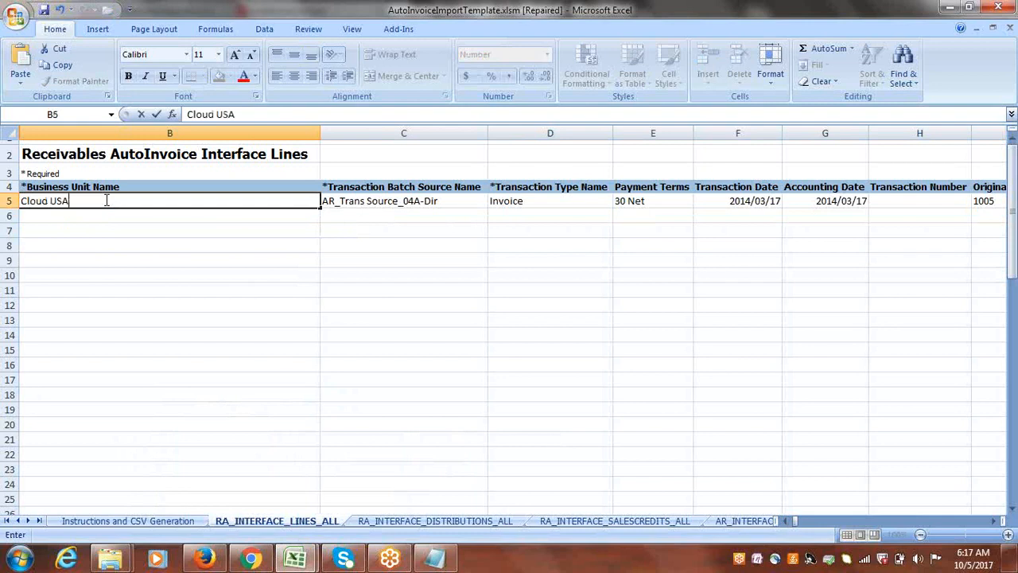
{"action": "type", "text": " Business Unit"}
{"action": "key", "text": "Tab"}
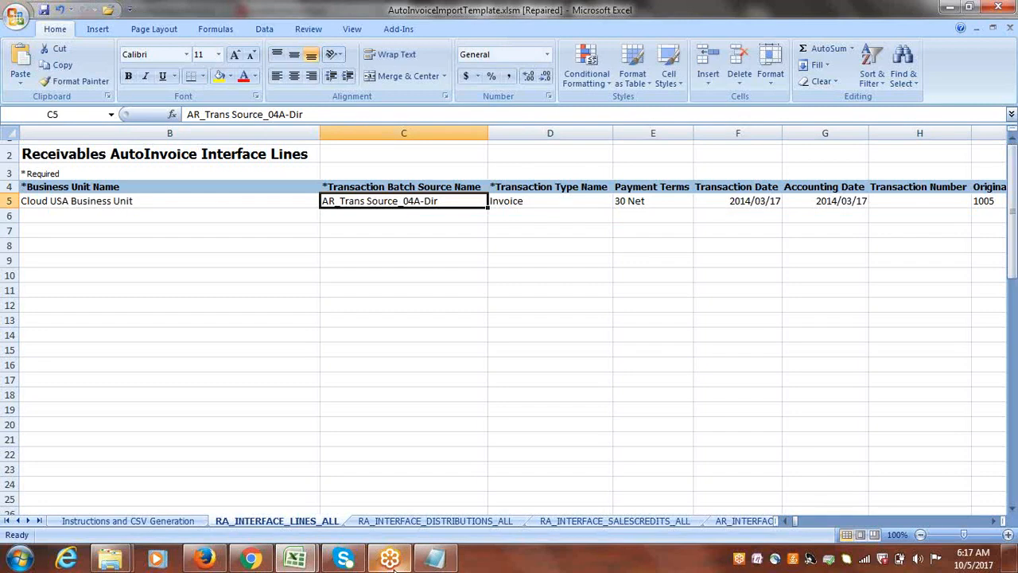
Copy "Receivables Import" from the Notepad notes into the Transaction Batch Source Name cell of row 5.
{"action": "left_click", "coordinate": [436, 560]}
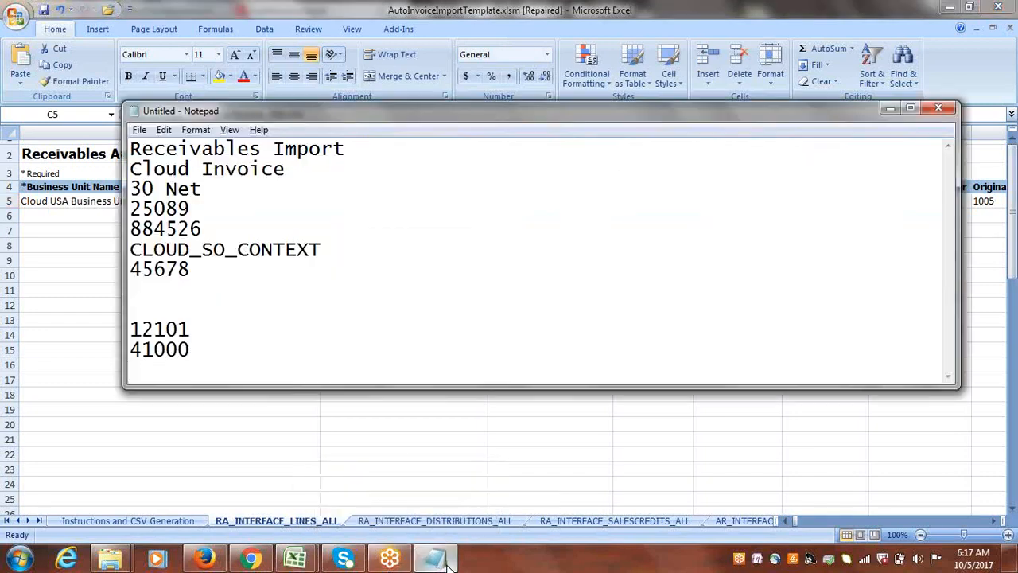
{"action": "left_click_drag", "start_coordinate": [260, 162], "coordinate": [129, 145]}
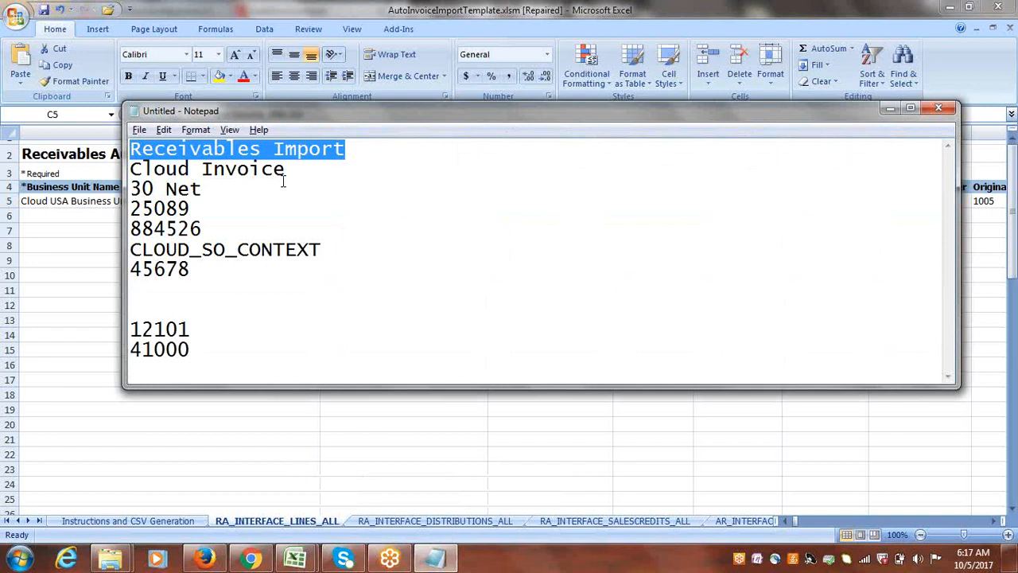
{"action": "key", "text": "ctrl+c"}
{"action": "key", "text": "alt+Tab"}
{"action": "key", "text": "ctrl+v"}
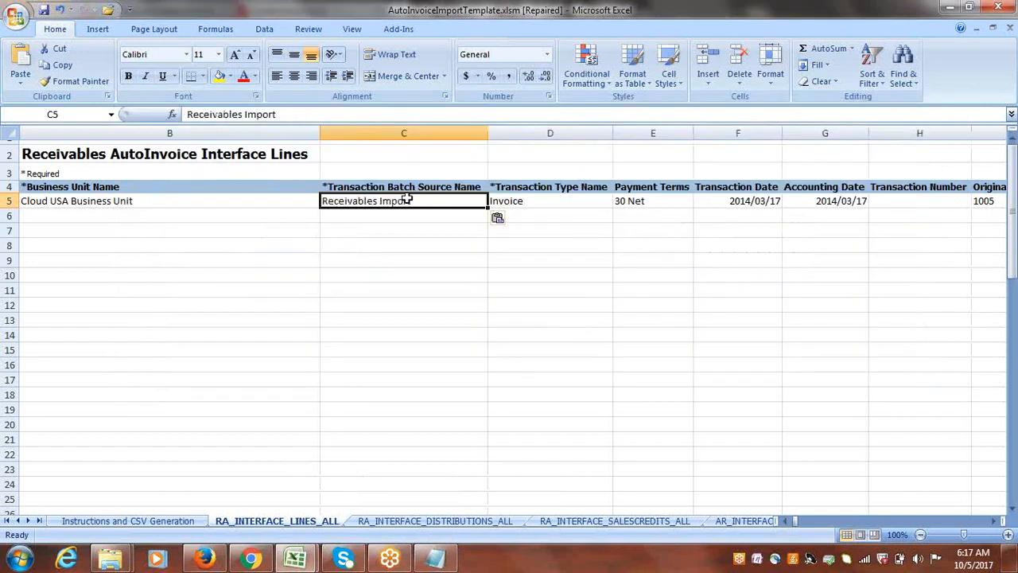
{"action": "key", "text": "Tab"}
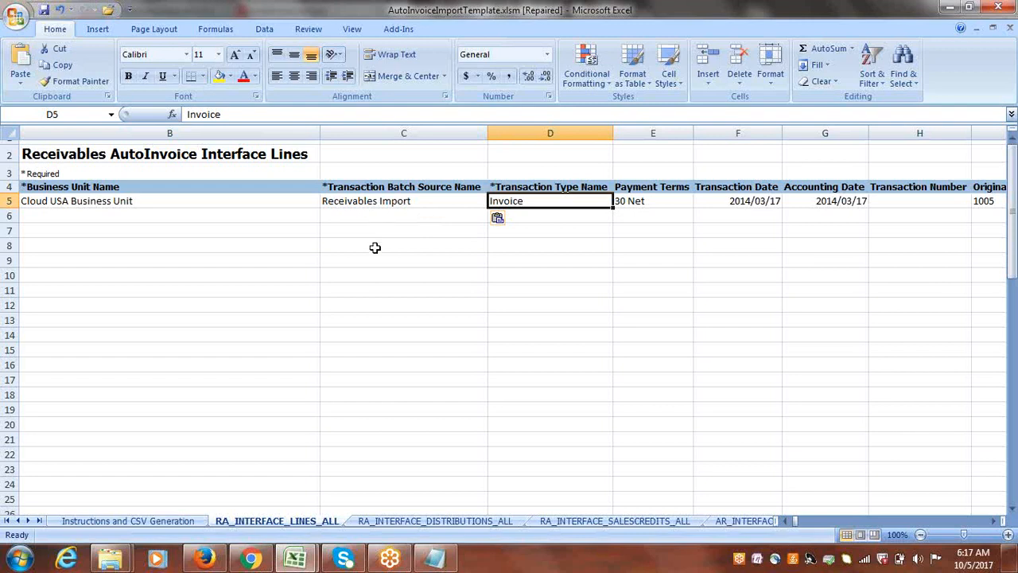
Copy "Cloud Invoice" from the Notepad notes into the Transaction Type Name cell of row 5.
{"action": "key", "text": "alt+Tab"}
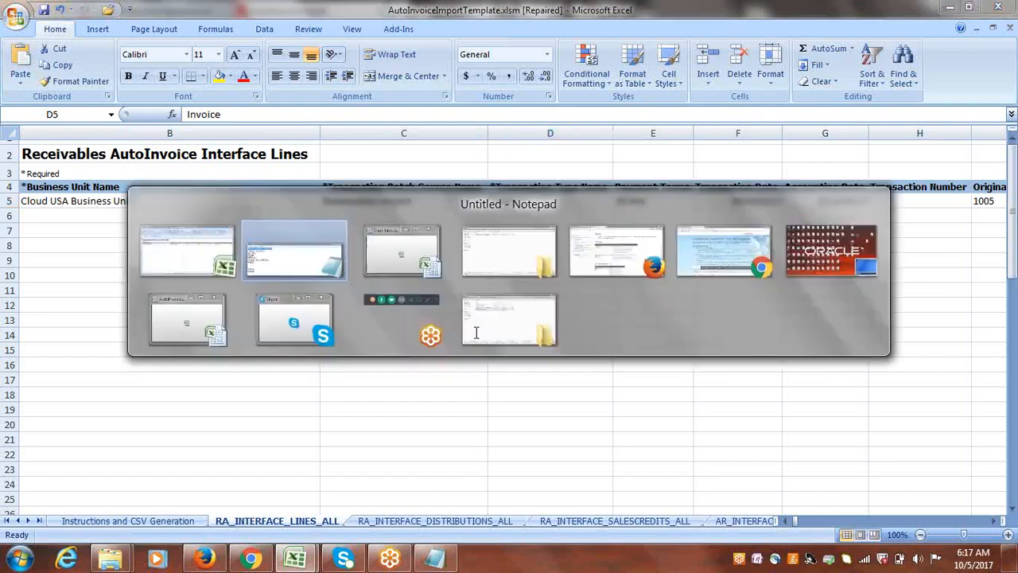
{"action": "left_click_drag", "start_coordinate": [288, 168], "coordinate": [133, 162]}
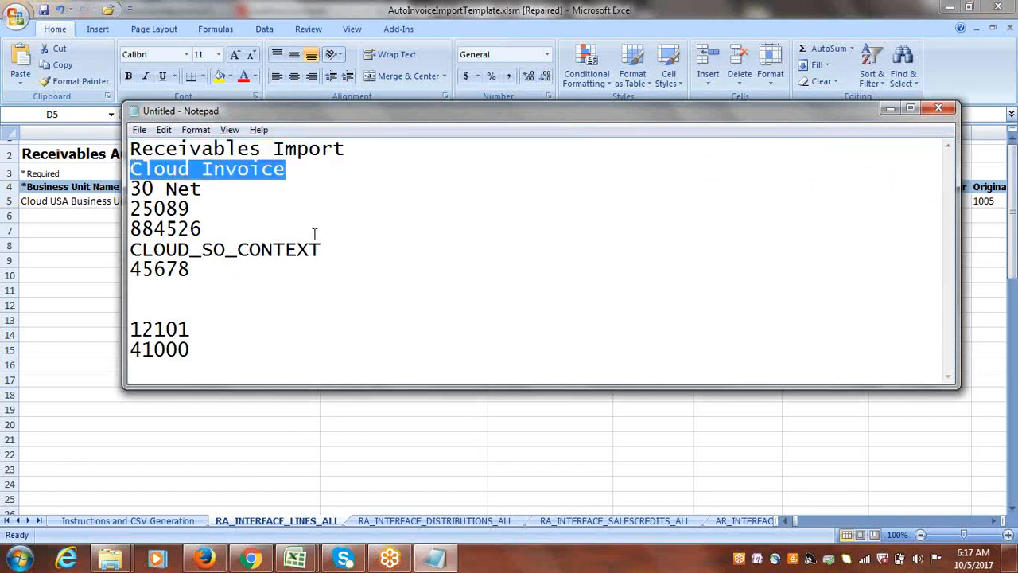
{"action": "key", "text": "ctrl+c"}
{"action": "key", "text": "alt+Tab"}
{"action": "key", "text": "ctrl+v"}
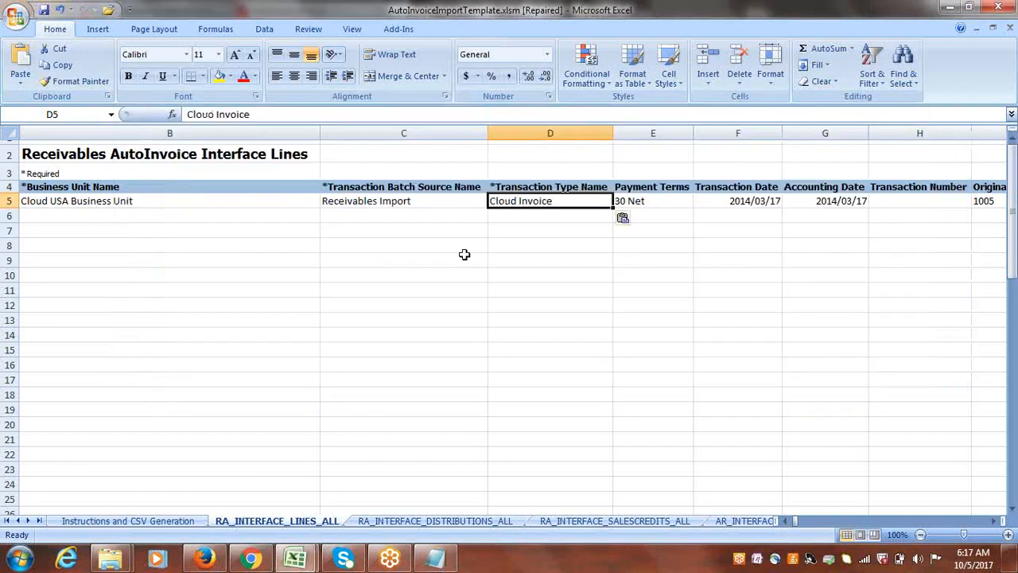
Check the Payment Terms cell of row 5 against the payment terms listed in the Notepad notes.
{"action": "key", "text": "Tab"}
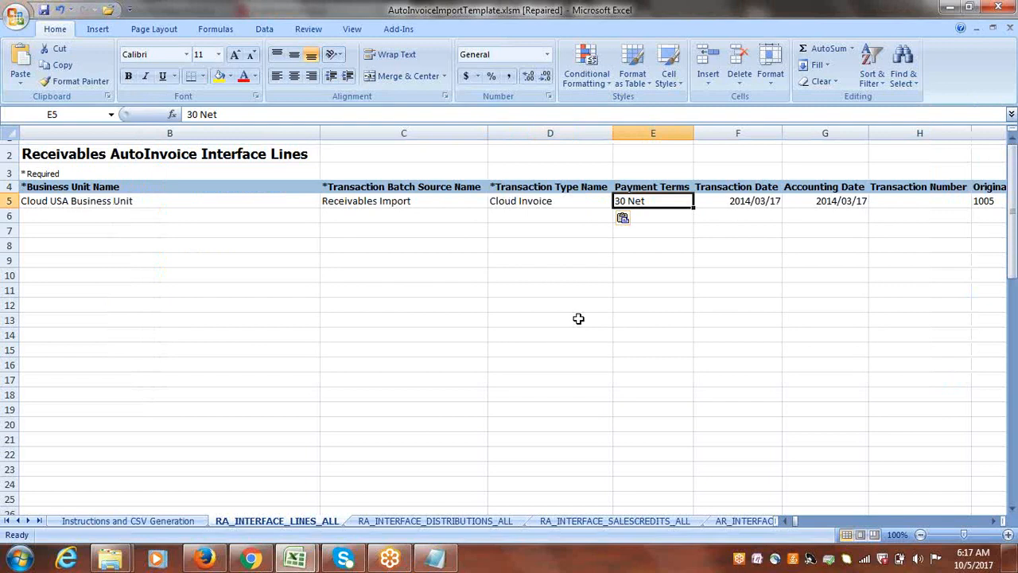
{"action": "key", "text": "alt+Tab"}
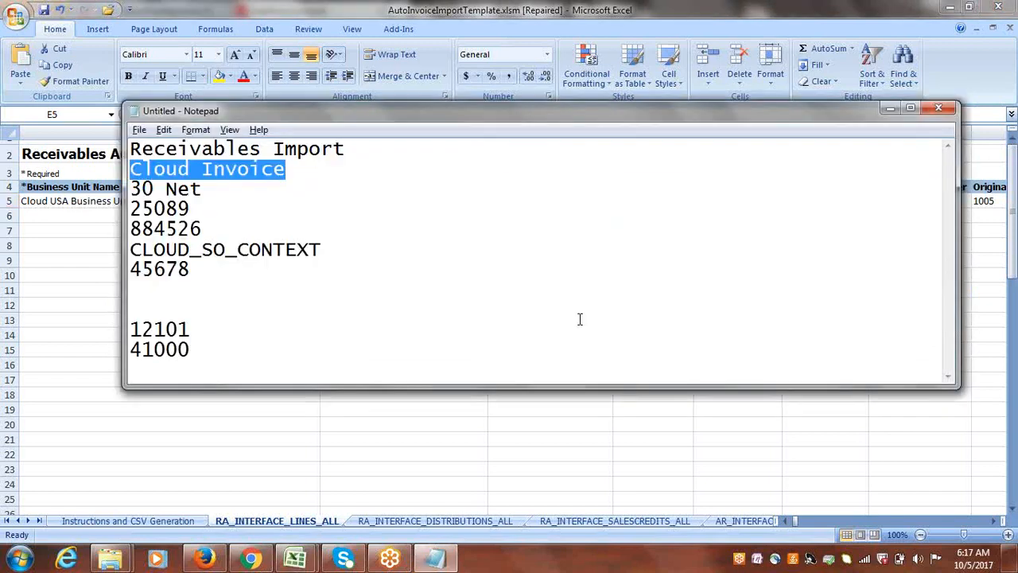
{"action": "key", "text": "alt+Tab"}
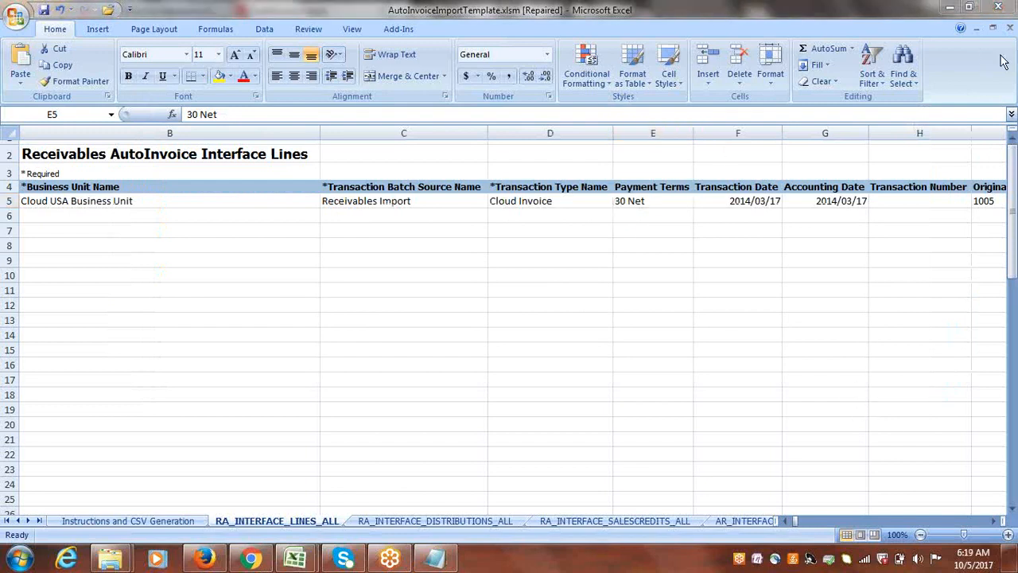
{"action": "left_click", "coordinate": [665, 204]}
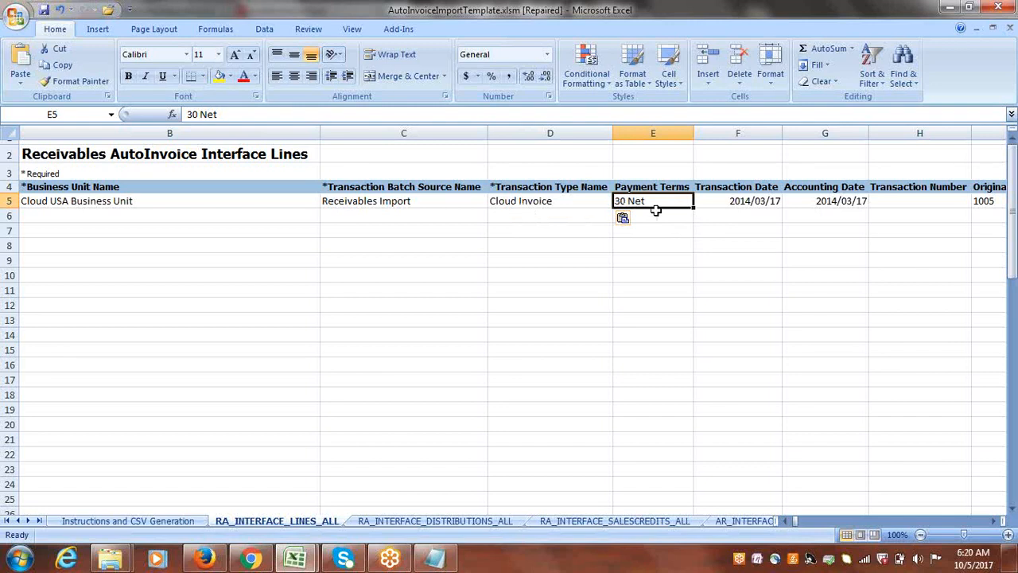
Set the Transaction Date in row 5 to 10/5/2017.
{"action": "key", "text": "Tab"}
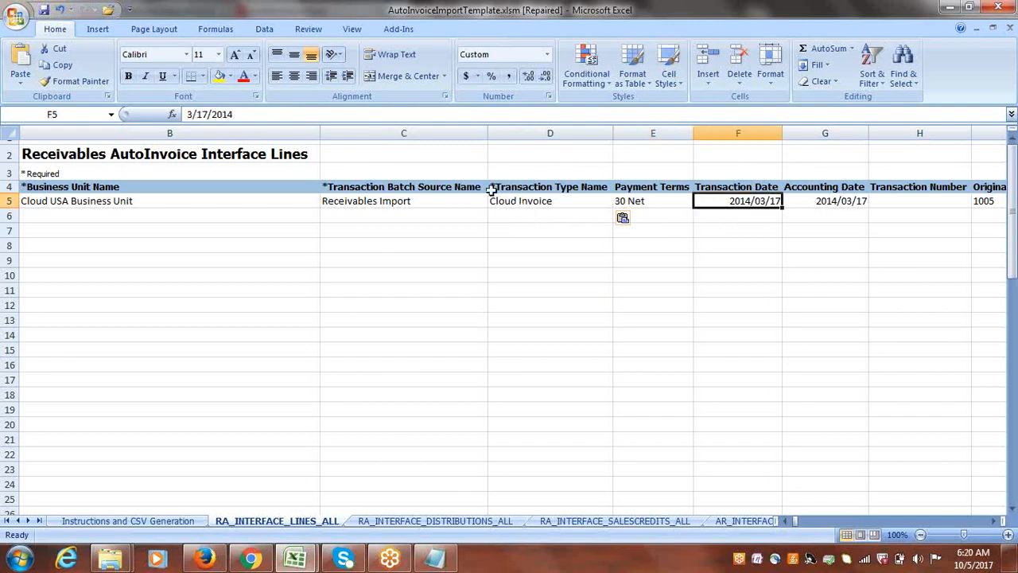
{"action": "left_click", "coordinate": [189, 114]}
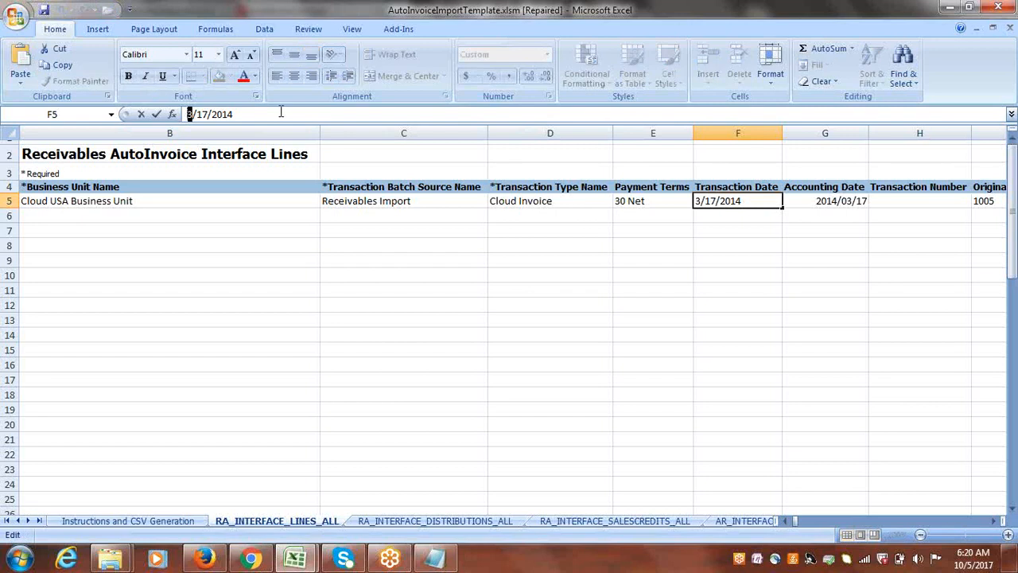
{"action": "type", "text": "10"}
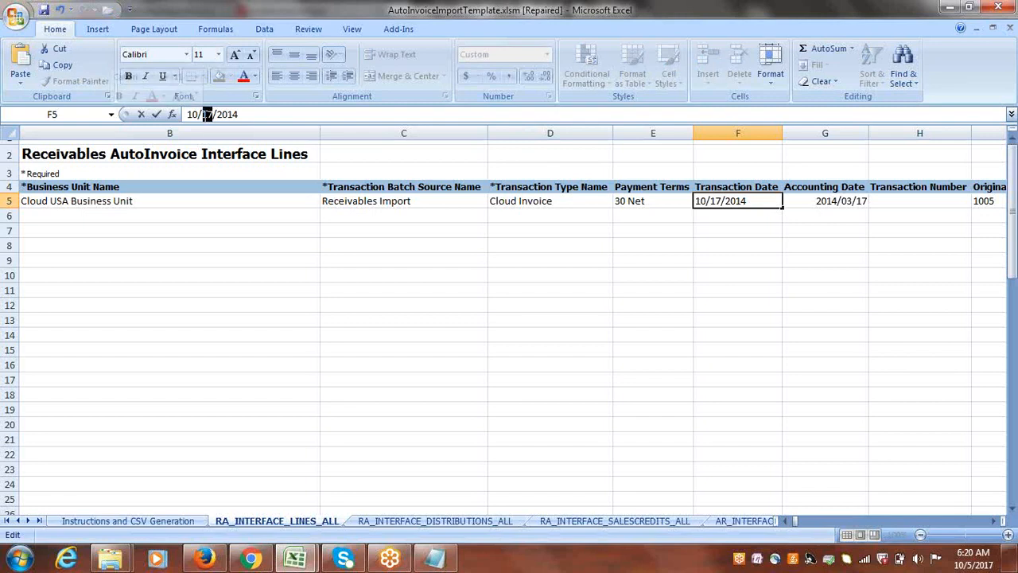
{"action": "type", "text": "5/201"}
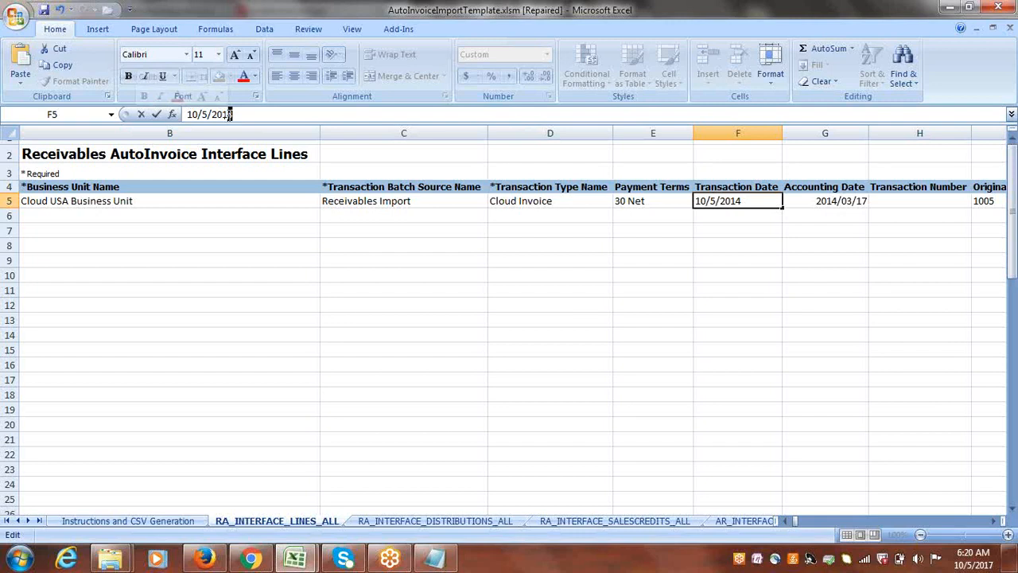
{"action": "type", "text": "7"}
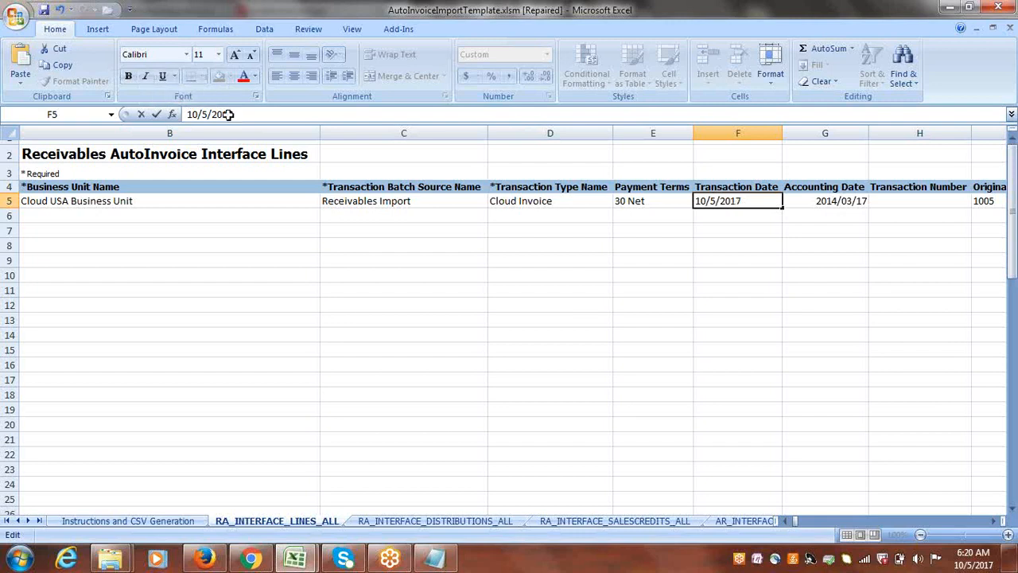
{"action": "key", "text": "Tab"}
Copy the Transaction Date of row 5 into the Accounting Date cell of the same row.
{"action": "left_click", "coordinate": [719, 201]}
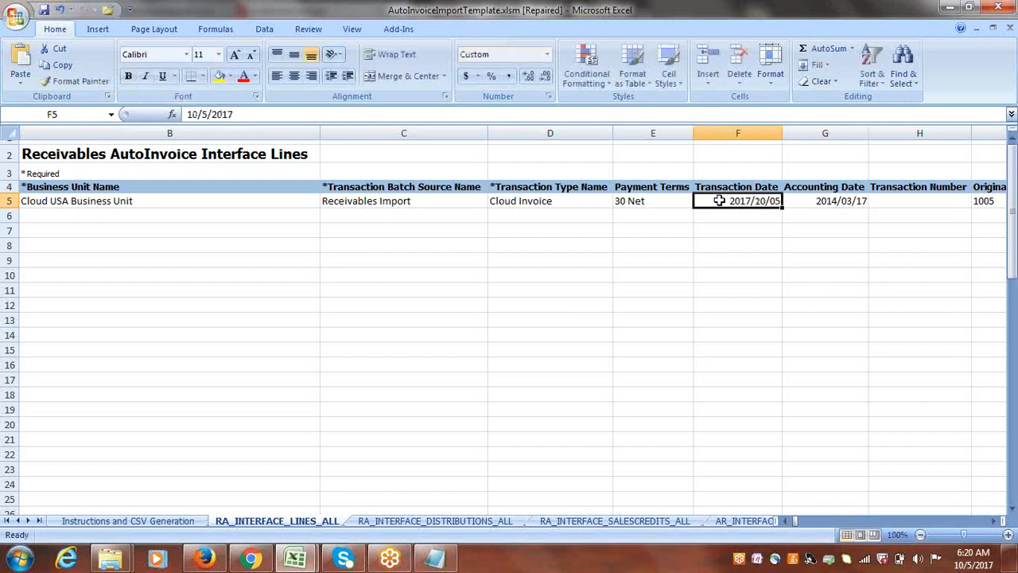
{"action": "key", "text": "ctrl+c"}
{"action": "key", "text": "Tab"}
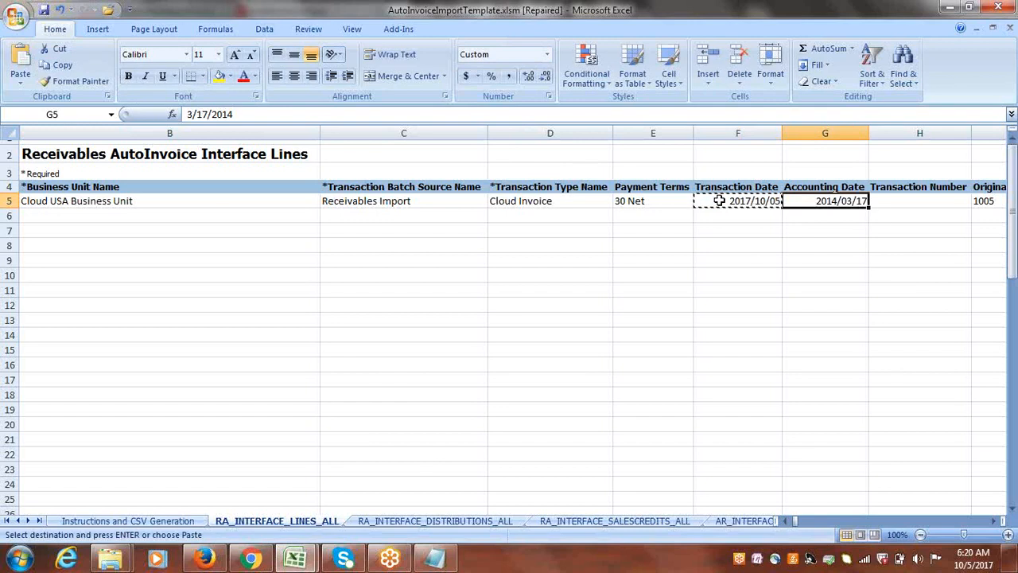
{"action": "key", "text": "ctrl+v"}
Clear the Original System Bill-to Customer Reference and Bill-to Customer Address Reference cells in row 5.
{"action": "key", "text": "Tab"}
{"action": "key", "text": "Tab"}
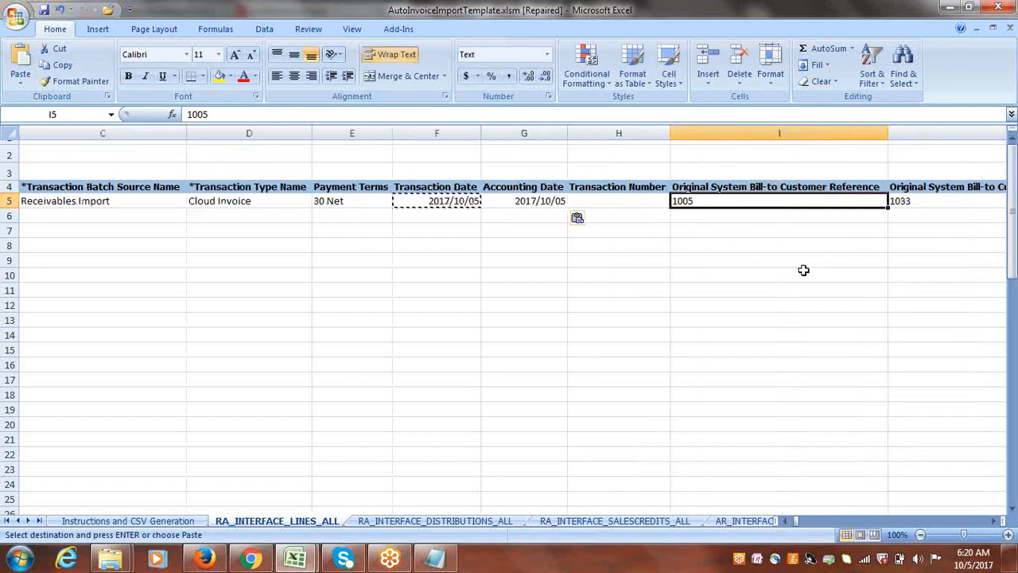
{"action": "key", "text": "Tab"}
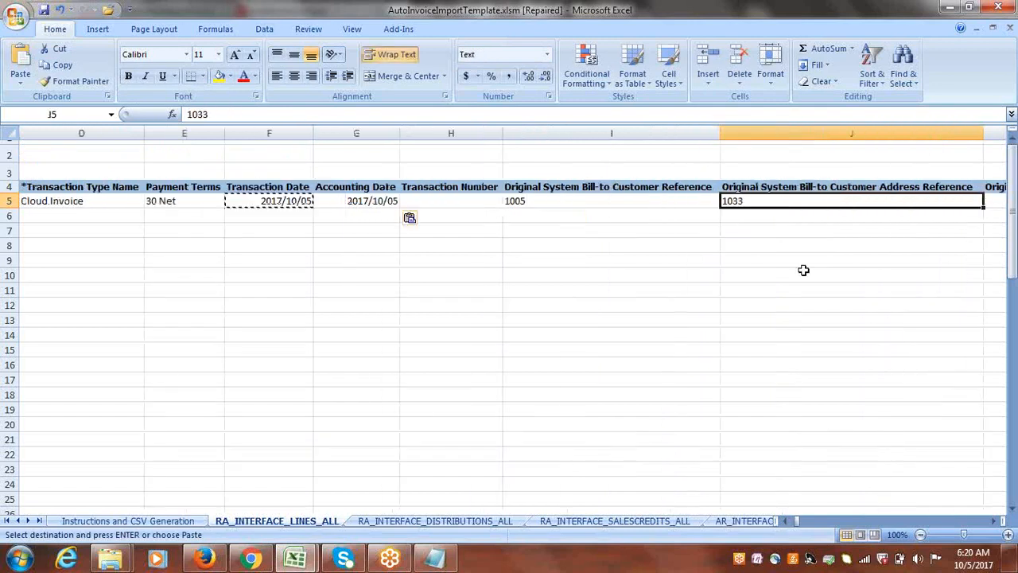
{"action": "left_click", "coordinate": [555, 201]}
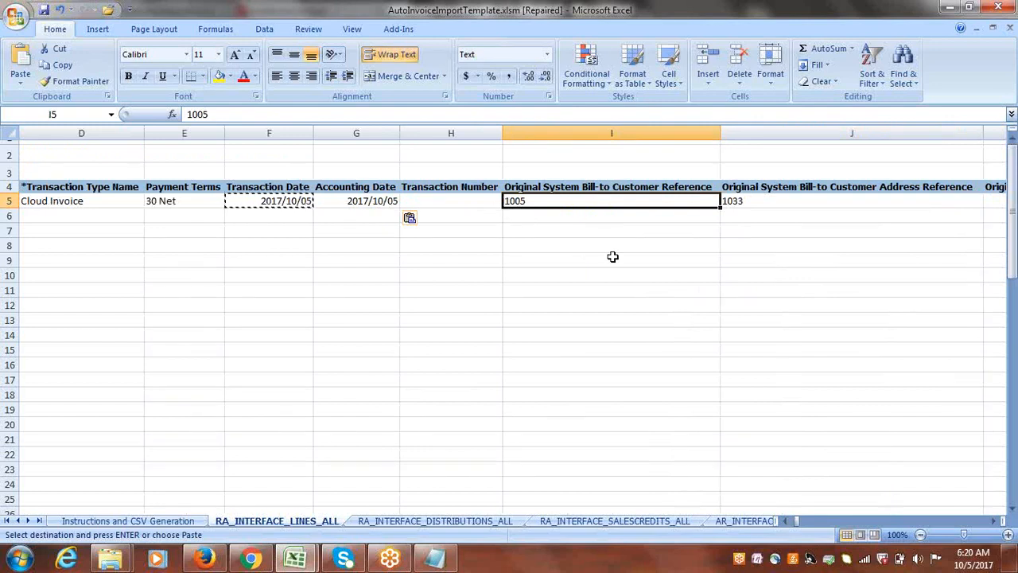
{"action": "key", "text": "Delete"}
{"action": "key", "text": "Tab"}
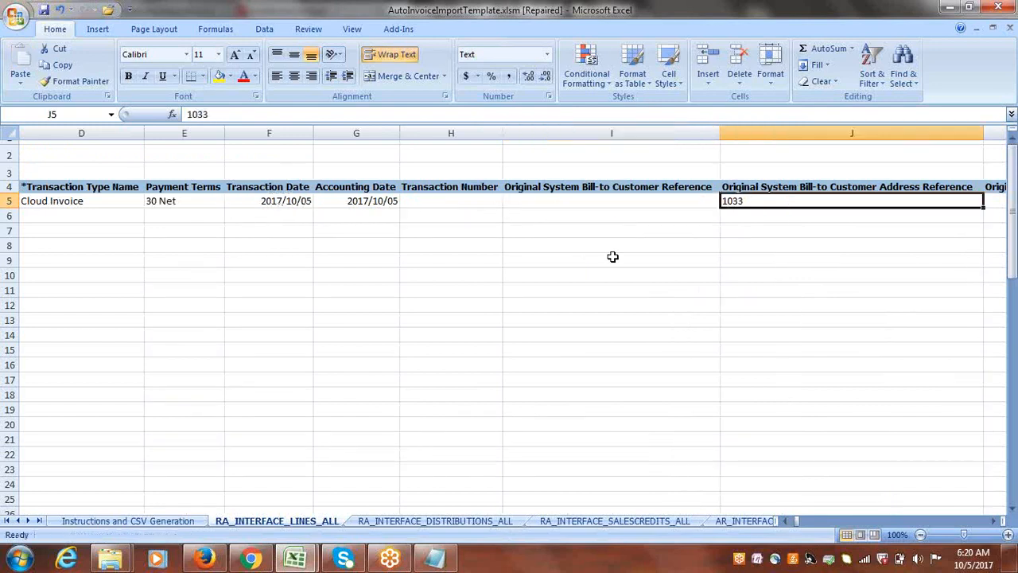
{"action": "key", "text": "Delete"}
Clear the Original System Ship-to Customer Account Reference and Ship-to Customer Account Address Reference cells in row 5.
{"action": "key", "text": "Tab"}
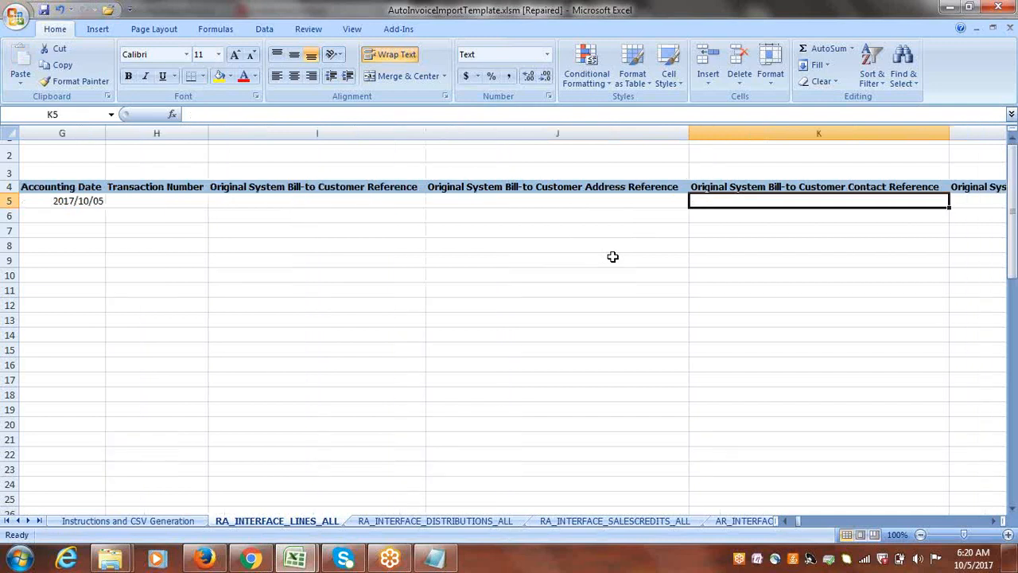
{"action": "key", "text": "Tab"}
{"action": "key", "text": "Tab"}
{"action": "key", "text": "Tab"}
{"action": "key", "text": "Tab"}
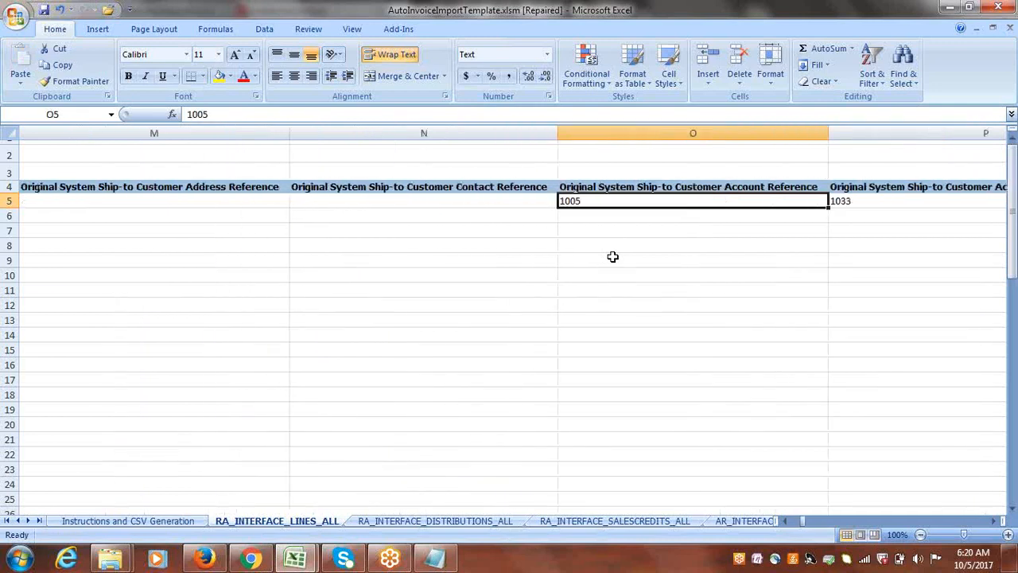
{"action": "key", "text": "Delete"}
{"action": "key", "text": "Tab"}
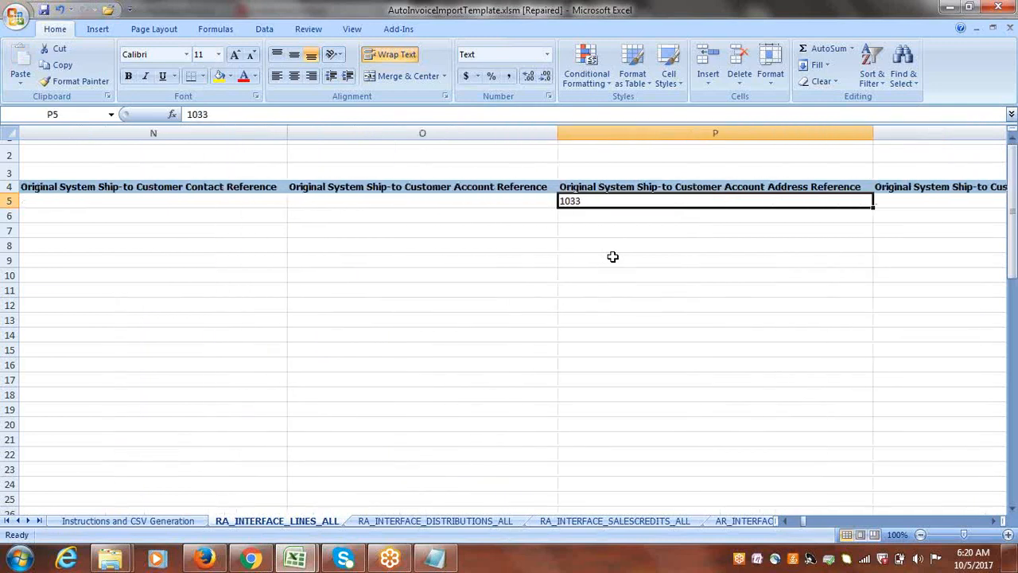
{"action": "key", "text": "Delete"}
Copy the customer account number below "30 Net" in the Notepad notes into the Bill-to Customer Account Number cell of row 5.
{"action": "key", "text": "Tab"}
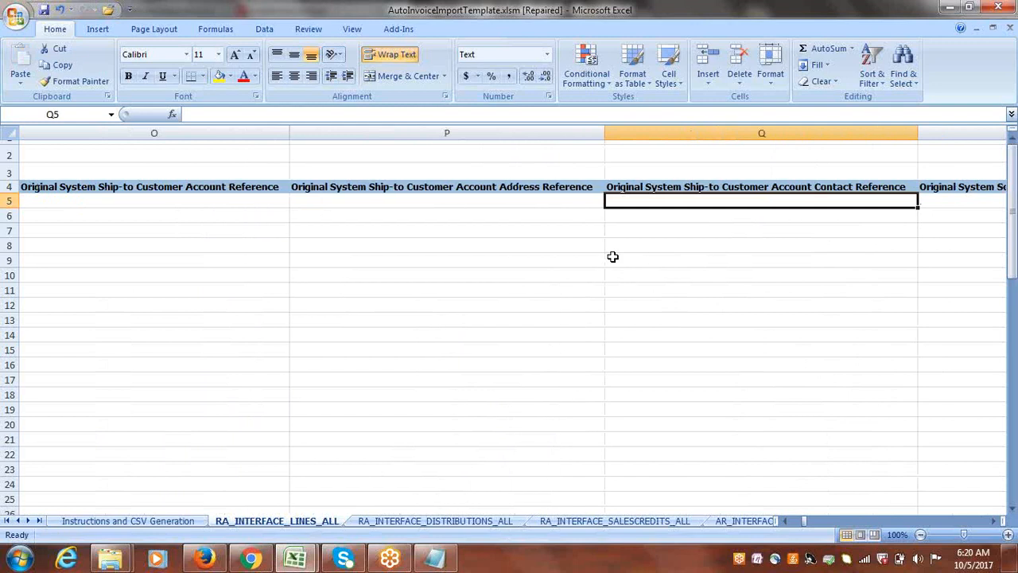
{"action": "key", "text": "Tab"}
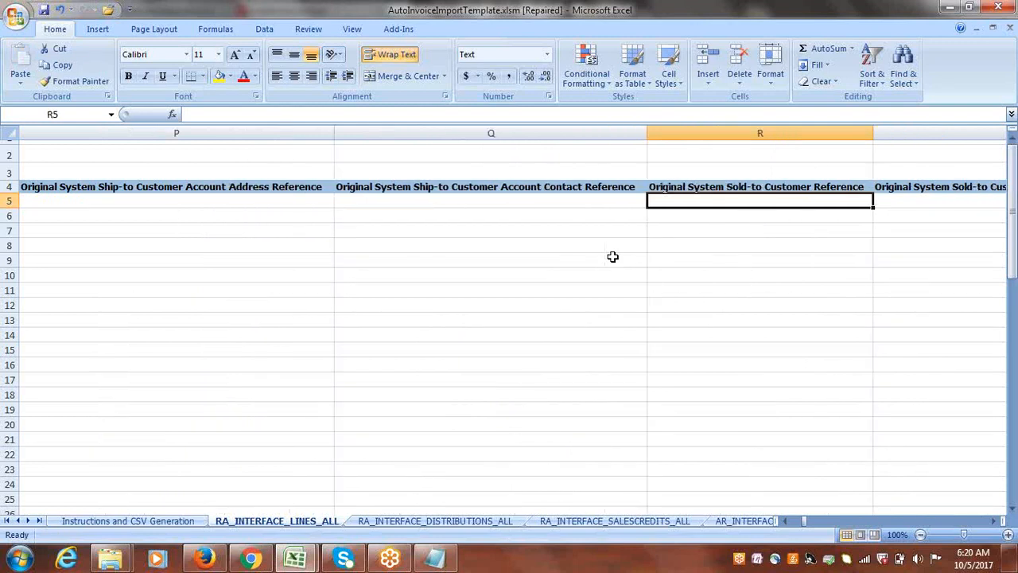
{"action": "key", "text": "Tab"}
{"action": "key", "text": "Tab"}
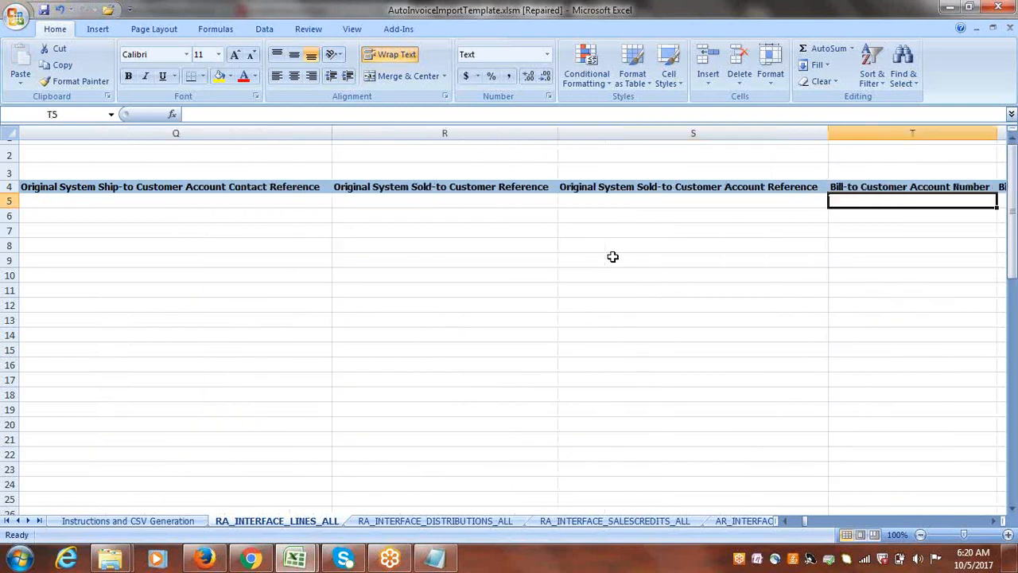
{"action": "key", "text": "Tab"}
{"action": "key", "text": "Tab"}
{"action": "key", "text": "Tab"}
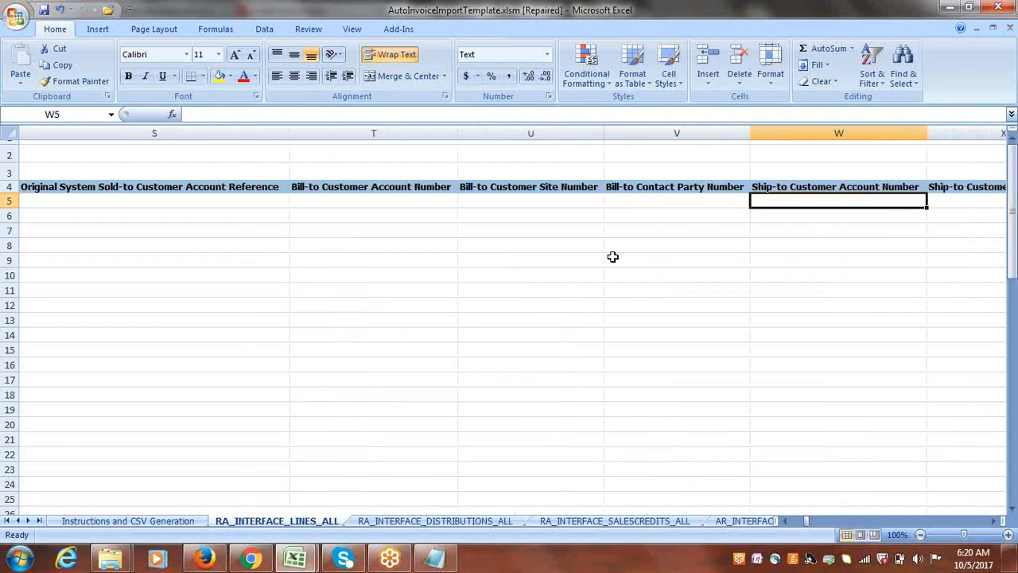
{"action": "left_click", "coordinate": [508, 202]}
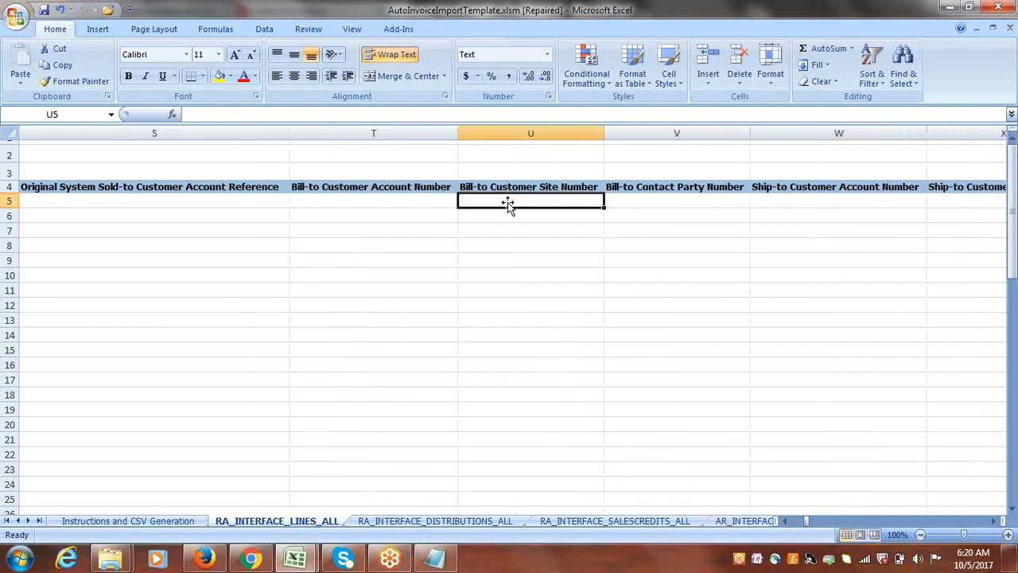
{"action": "left_click", "coordinate": [379, 199]}
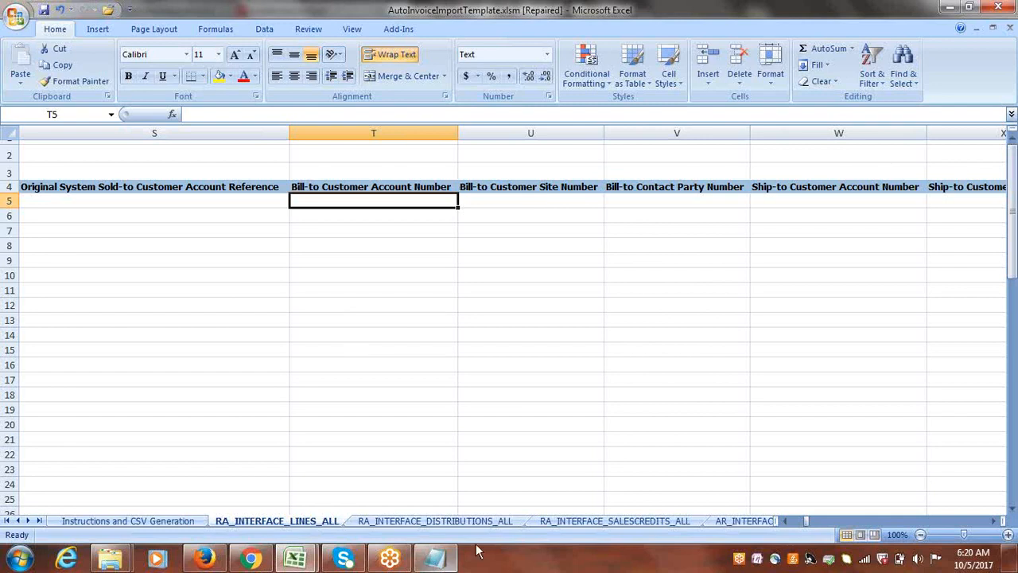
{"action": "left_click", "coordinate": [435, 558]}
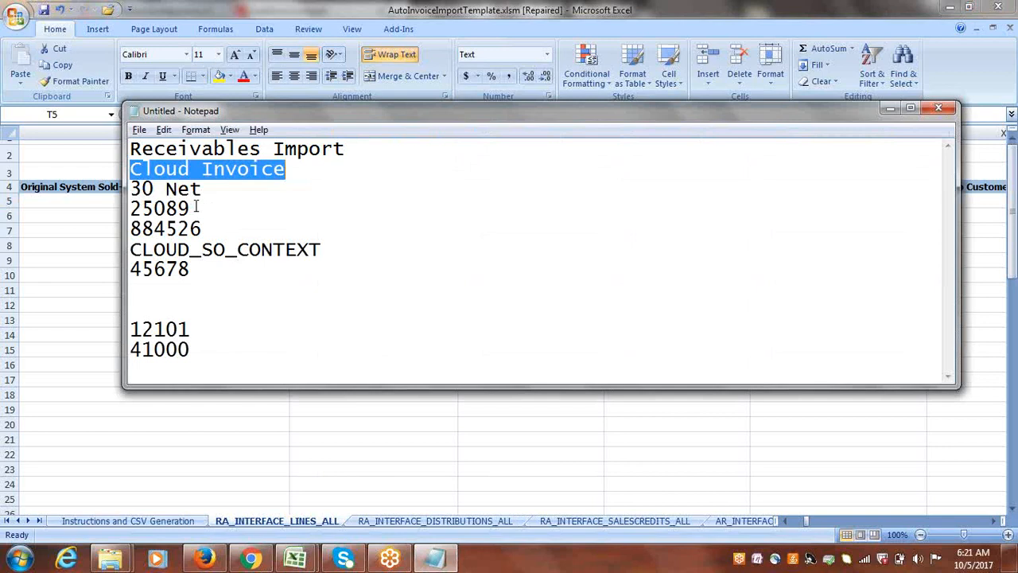
{"action": "left_click_drag", "start_coordinate": [191, 207], "coordinate": [129, 210]}
{"action": "key", "text": "ctrl+c"}
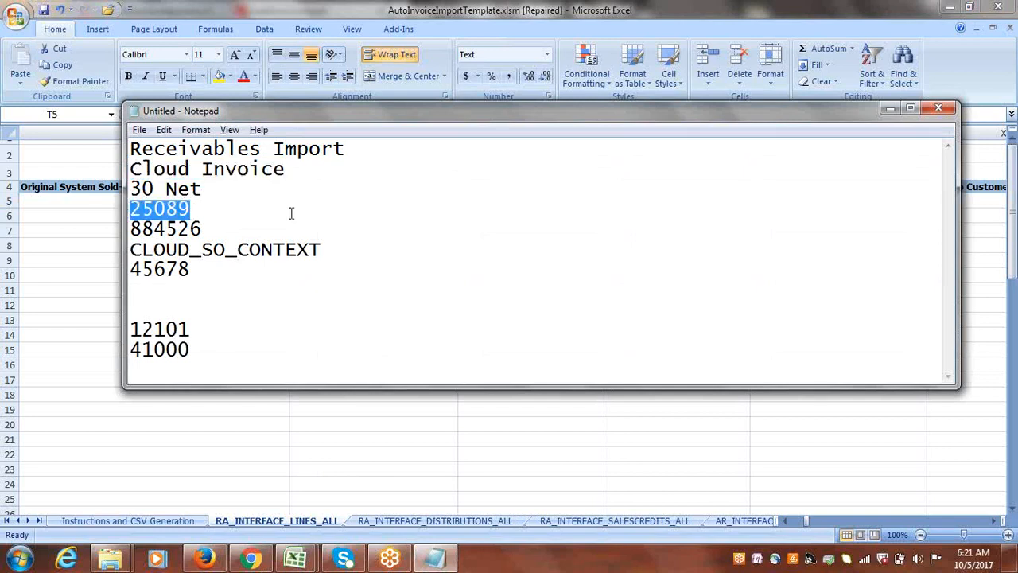
{"action": "key", "text": "alt+Tab"}
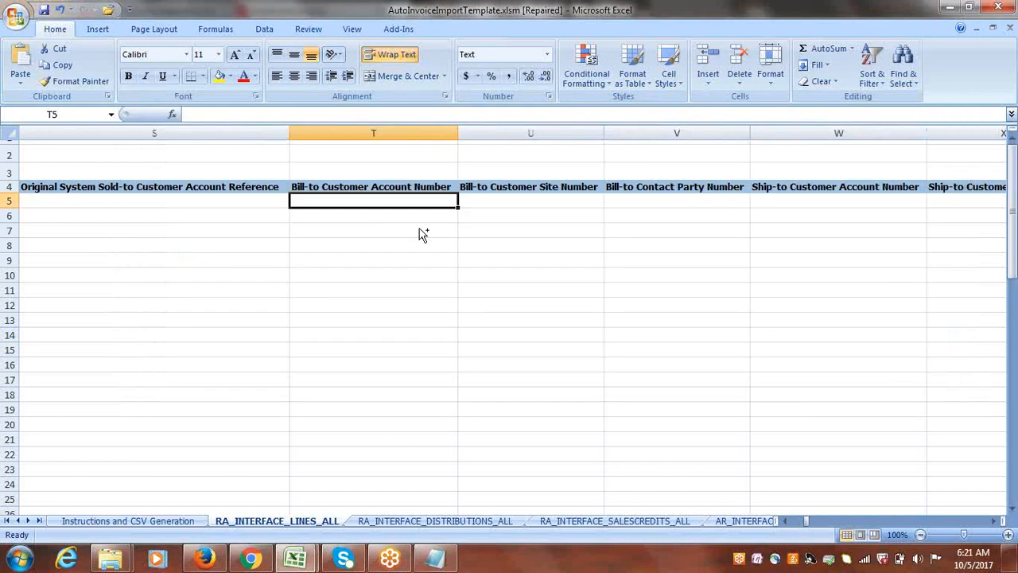
{"action": "key", "text": "ctrl+v"}
{"action": "key", "text": "Tab"}
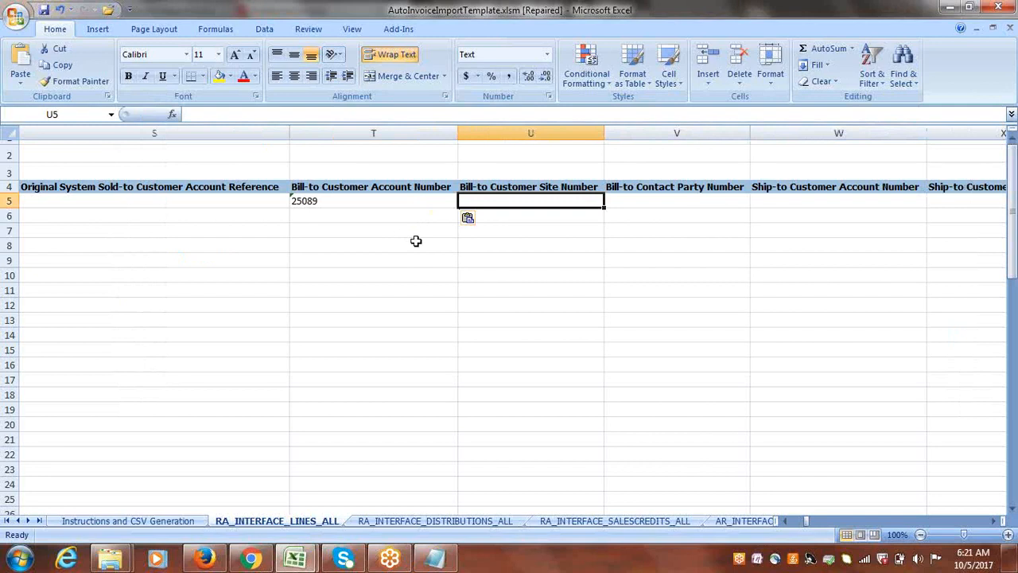
Copy the customer site number above CLOUD_SO_CONTEXT in the Notepad notes into the Bill-to Customer Site Number cell of row 5.
{"action": "key", "text": "alt+Tab"}
{"action": "left_click_drag", "start_coordinate": [205, 230], "coordinate": [132, 230]}
{"action": "key", "text": "ctrl+x"}
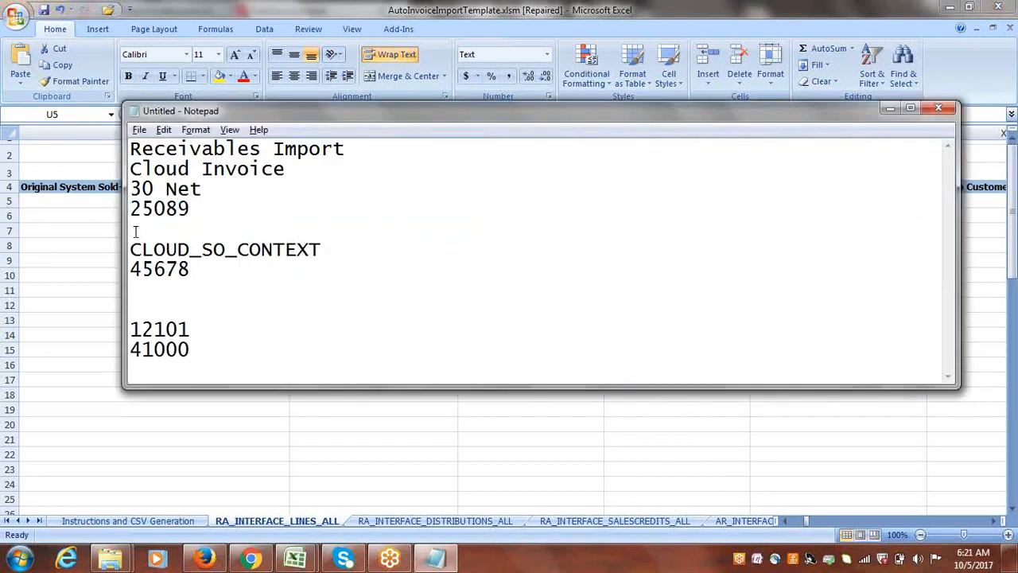
{"action": "key", "text": "ctrl+z"}
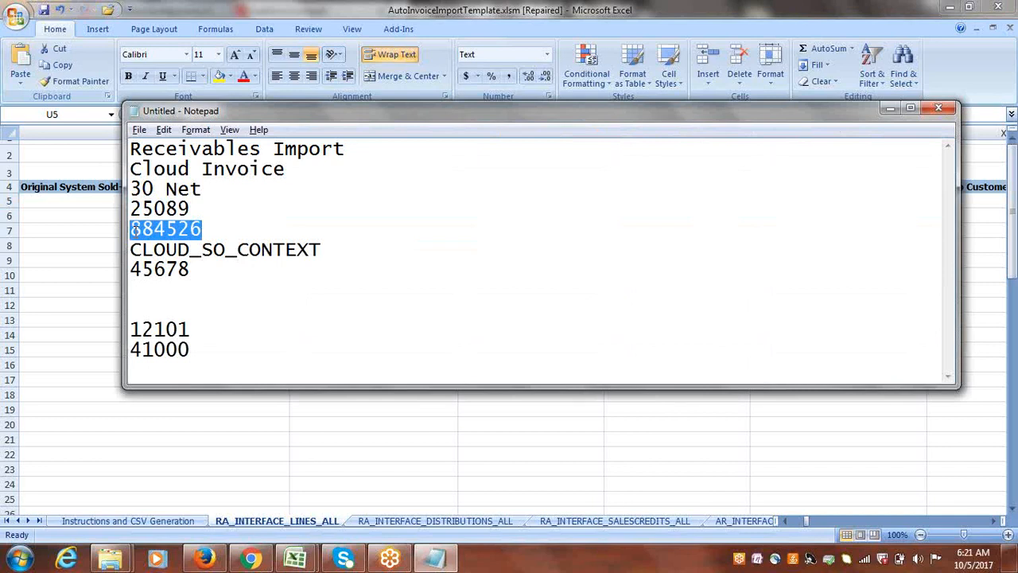
{"action": "key", "text": "alt+Tab"}
{"action": "key", "text": "ctrl+v"}
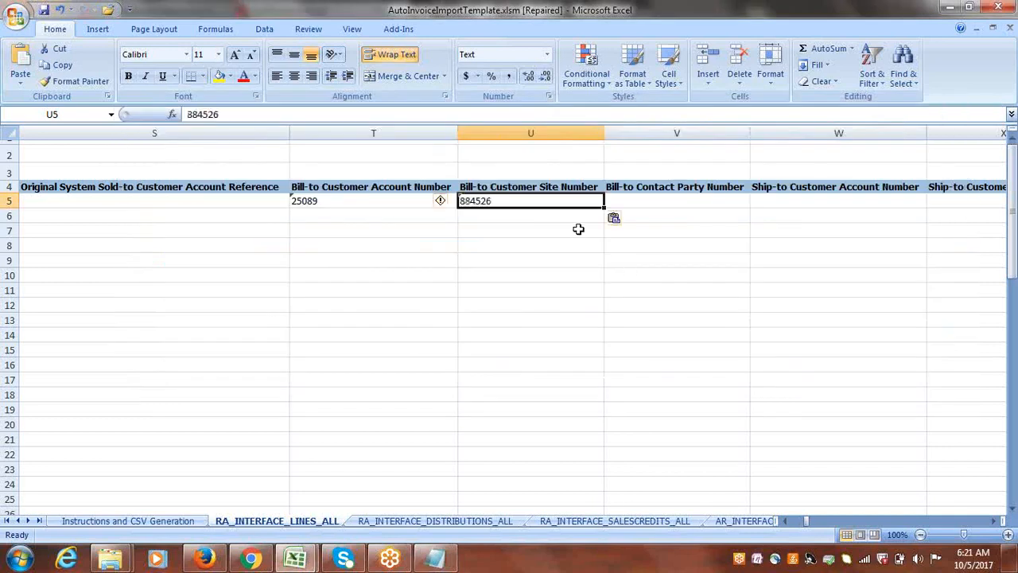
Copy the customer account number from the Notepad notes into the Ship-to Customer Account Number cell of row 5.
{"action": "key", "text": "Tab"}
{"action": "key", "text": "Tab"}
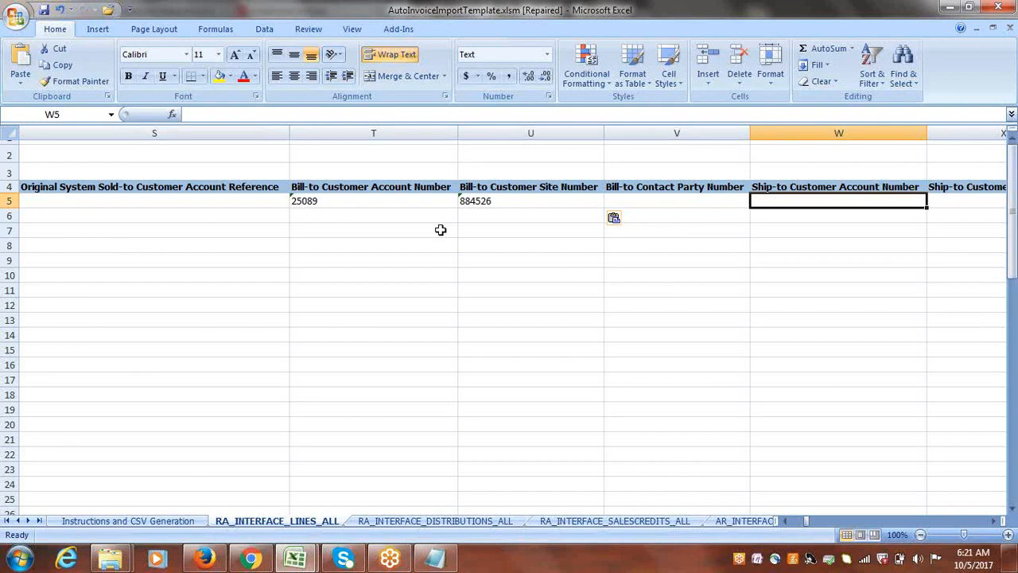
{"action": "key", "text": "alt+Tab"}
{"action": "left_click_drag", "start_coordinate": [195, 210], "coordinate": [130, 208]}
{"action": "key", "text": "ctrl+c"}
{"action": "key", "text": "alt+Tab"}
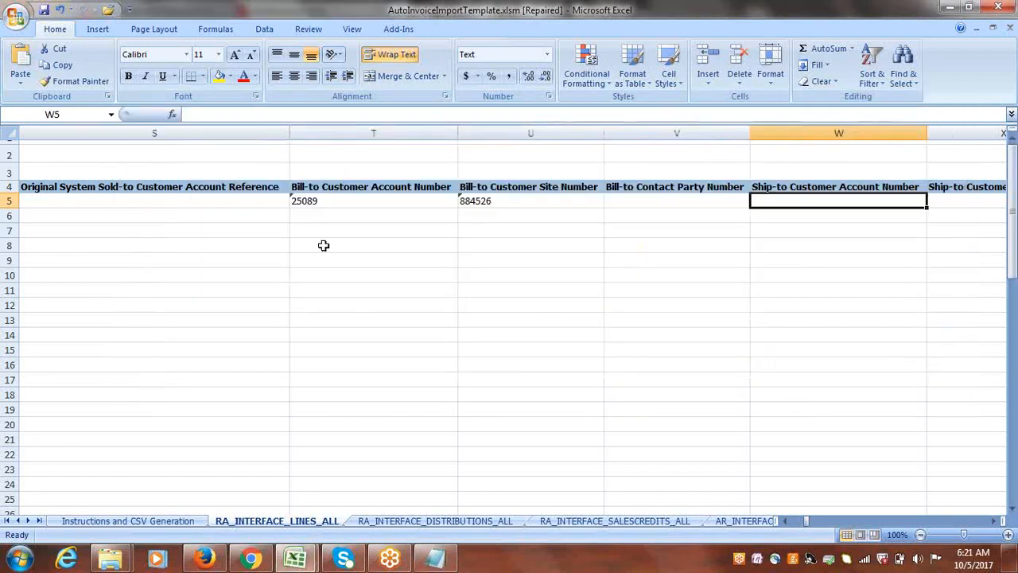
{"action": "key", "text": "ctrl+v"}
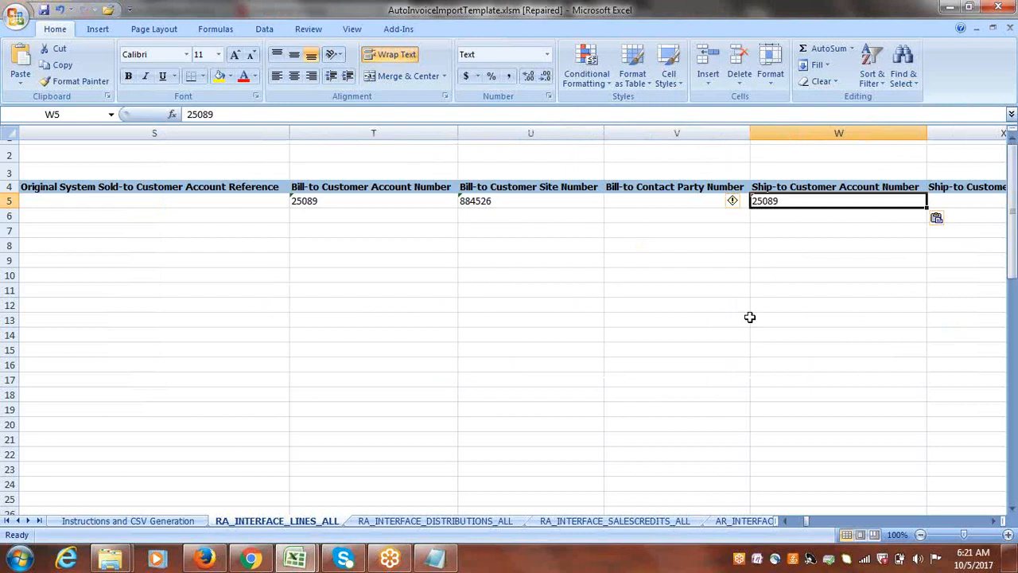
Copy the customer site number above CLOUD_SO_CONTEXT in the Notepad notes into the Ship-to Customer Site Number cell of row 5.
{"action": "key", "text": "Right"}
{"action": "key", "text": "Right"}
{"action": "left_click", "coordinate": [743, 202]}
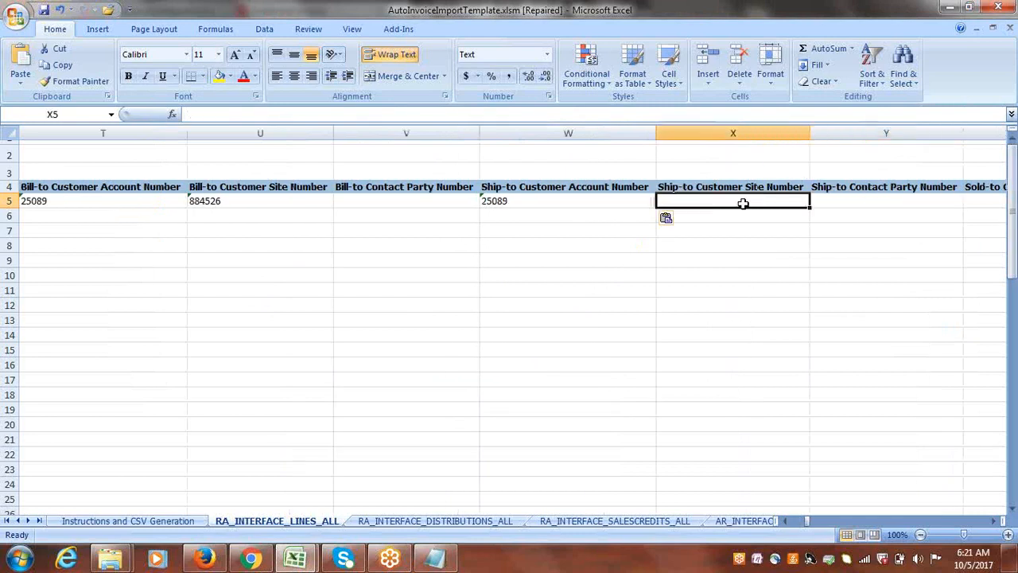
{"action": "key", "text": "alt+Tab"}
{"action": "left_click_drag", "start_coordinate": [204, 229], "coordinate": [118, 230]}
{"action": "key", "text": "ctrl+c"}
{"action": "key", "text": "alt+Tab"}
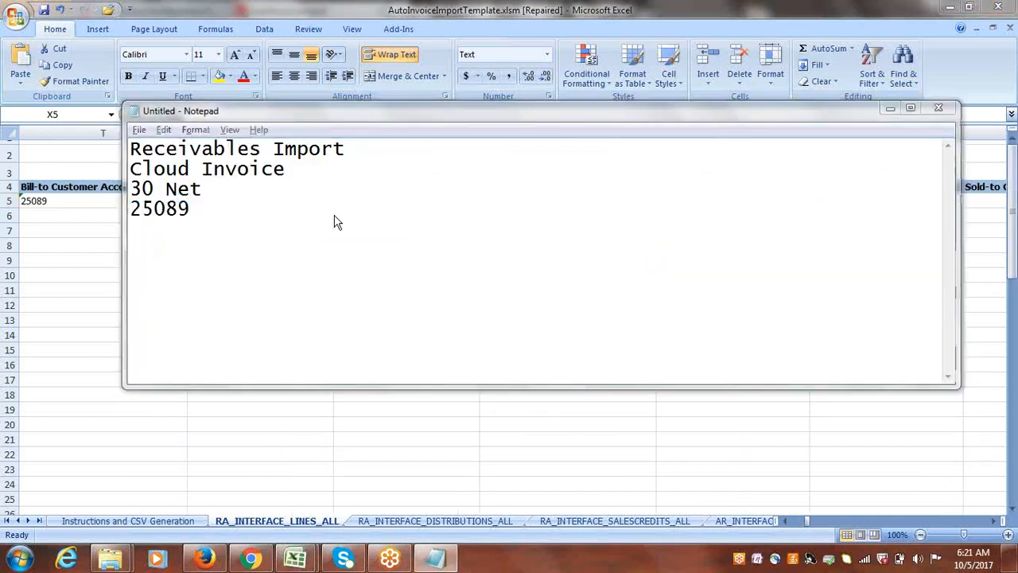
{"action": "key", "text": "ctrl+v"}
Set the Currency Conversion Date in row 5 to 10/5/2017.
{"action": "key", "text": "Tab"}
{"action": "key", "text": "Tab"}
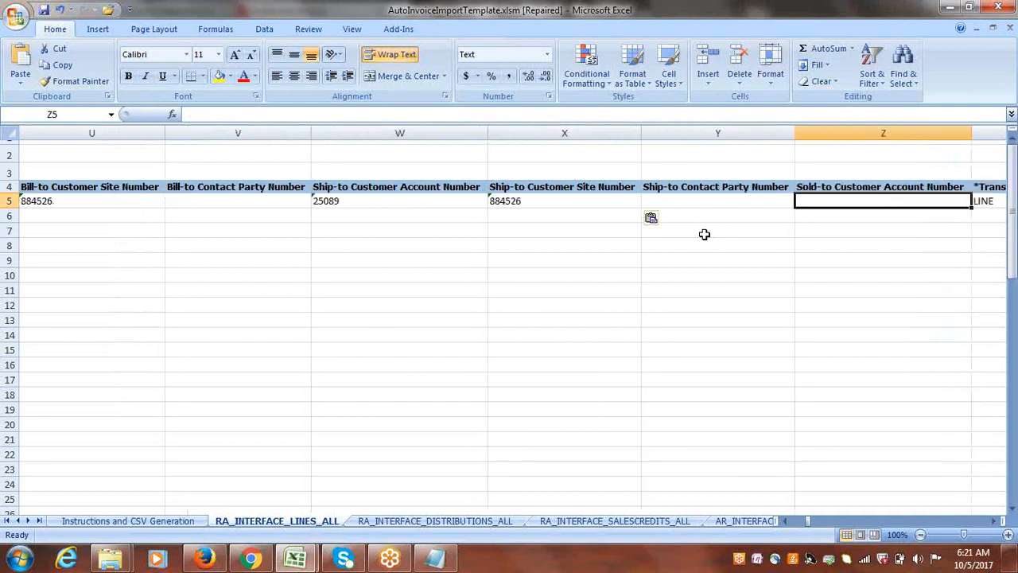
{"action": "key", "text": "Tab"}
{"action": "key", "text": "Tab"}
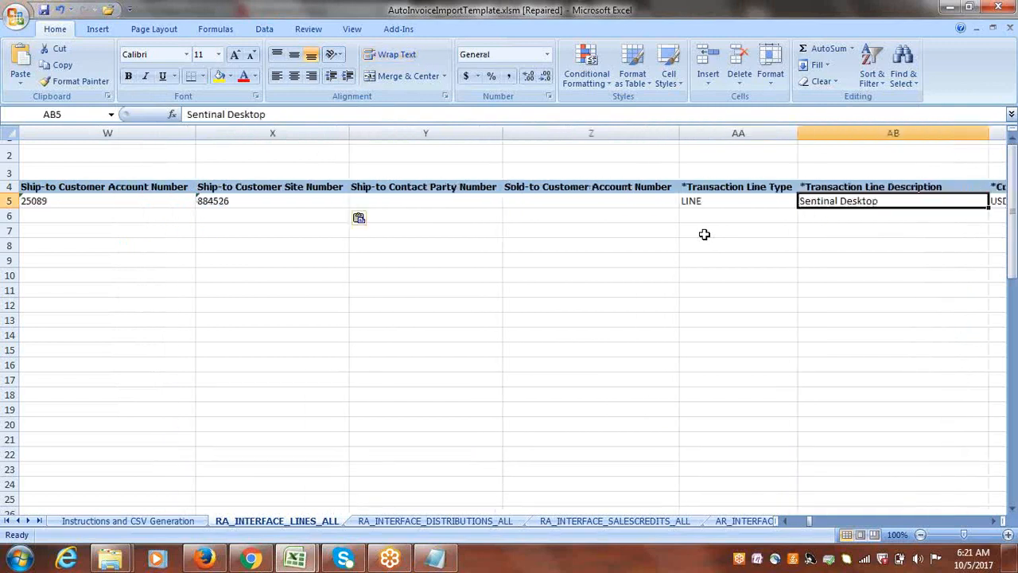
{"action": "key", "text": "Tab"}
{"action": "key", "text": "Tab"}
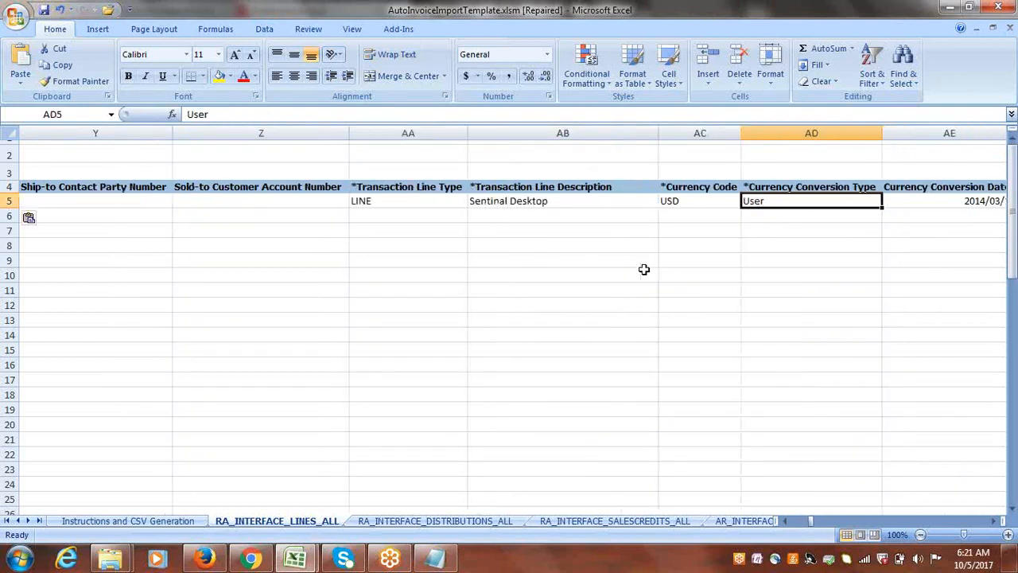
{"action": "key", "text": "Tab"}
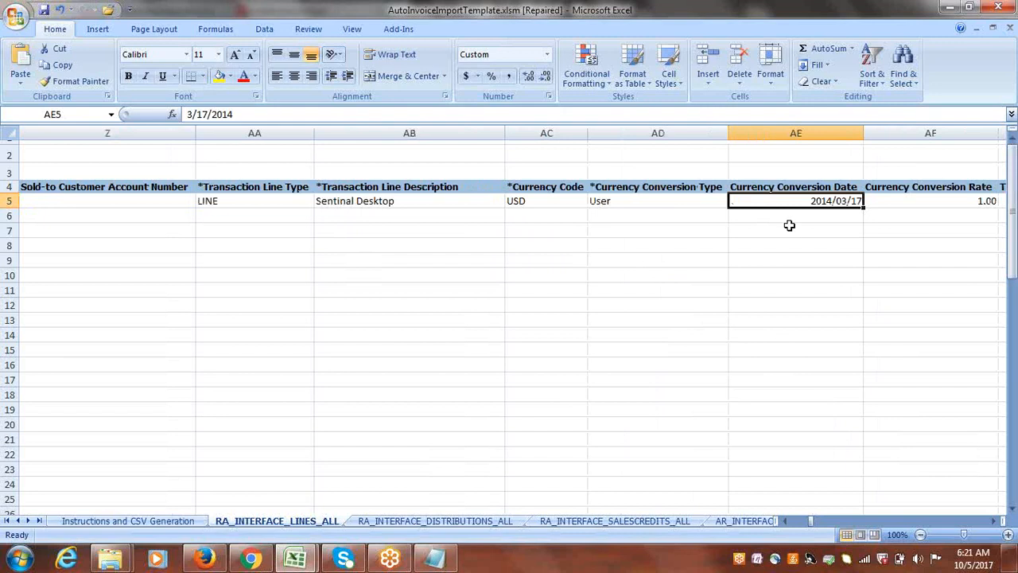
{"action": "left_click", "coordinate": [189, 114]}
{"action": "left_click", "coordinate": [189, 113]}
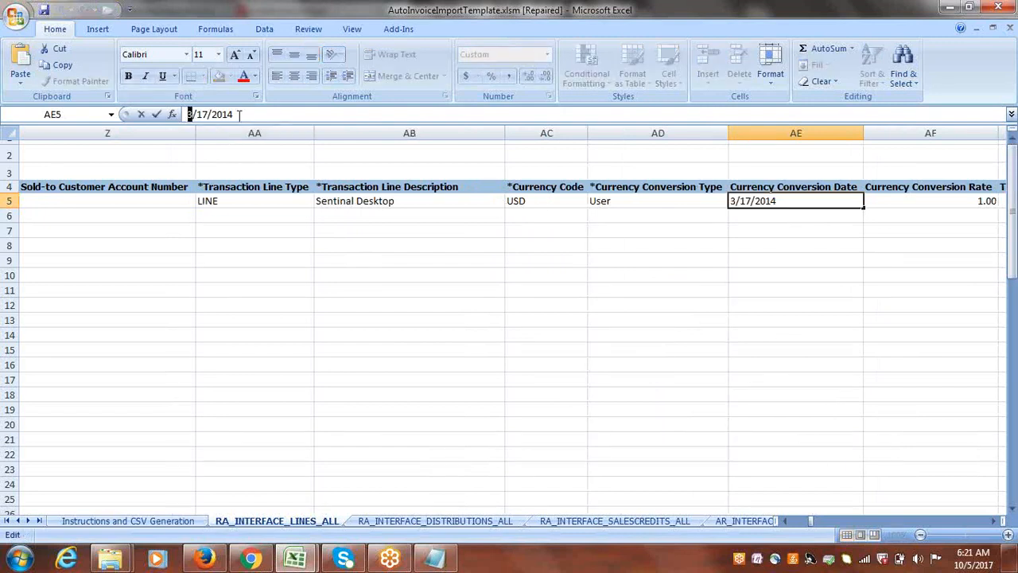
{"action": "type", "text": "10"}
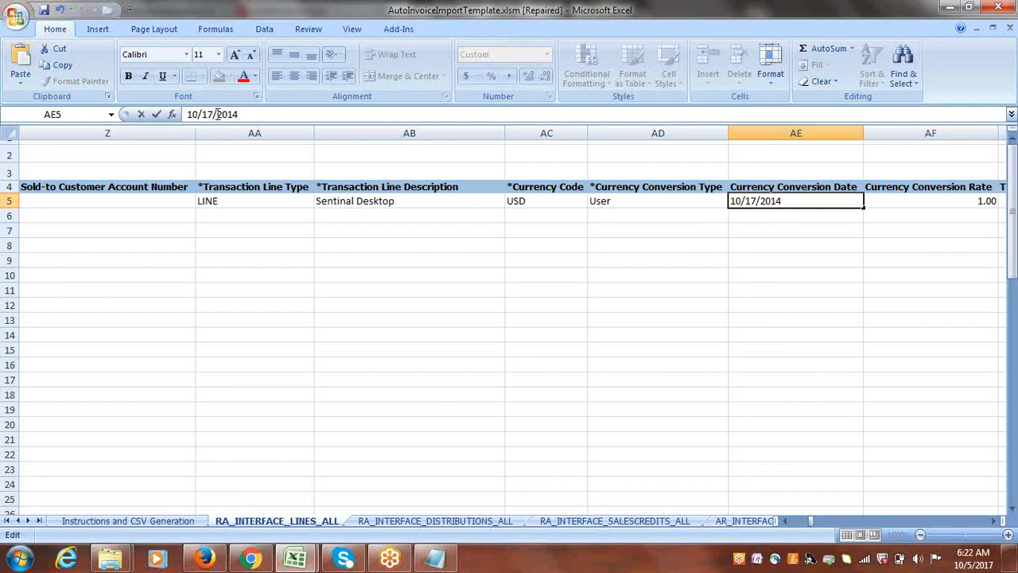
{"action": "double_click", "coordinate": [208, 113]}
{"action": "type", "text": "5"}
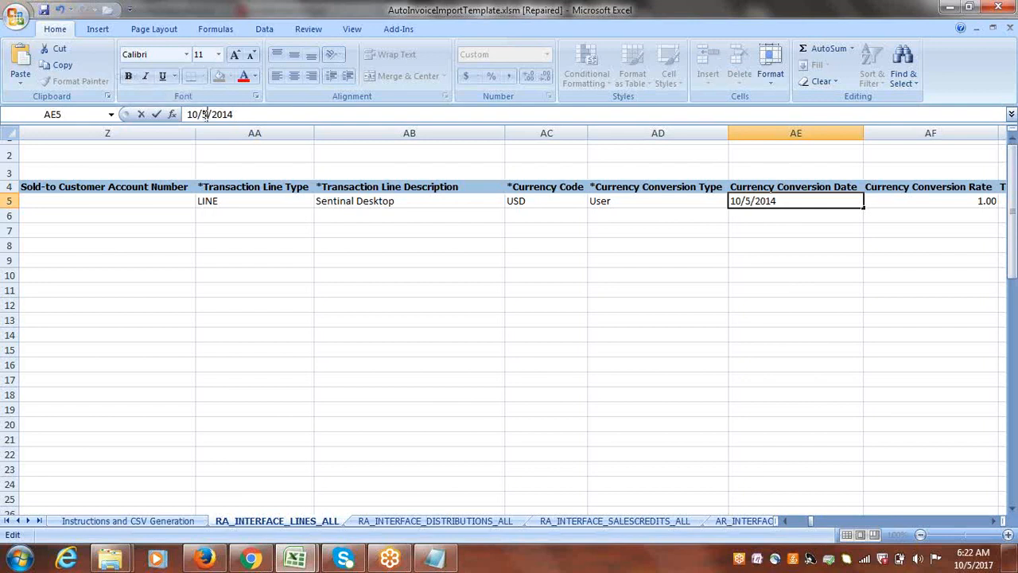
{"action": "left_click", "coordinate": [247, 114]}
{"action": "key", "text": "BackSpace"}
{"action": "type", "text": "7"}
{"action": "key", "text": "Tab"}
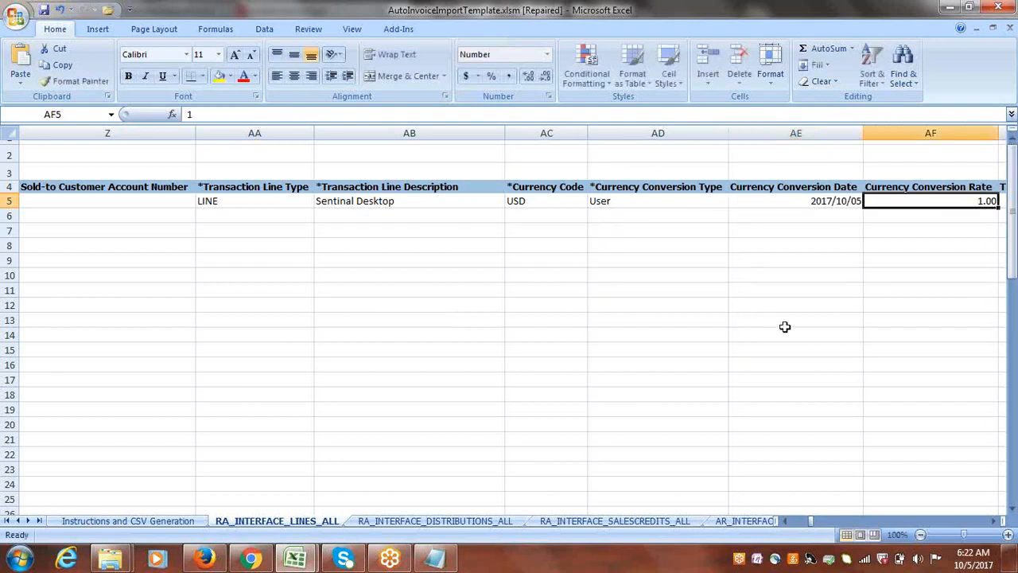
Set the Transaction Line Amount in row 5 to 15000.
{"action": "key", "text": "Tab"}
{"action": "left_click", "coordinate": [789, 200]}
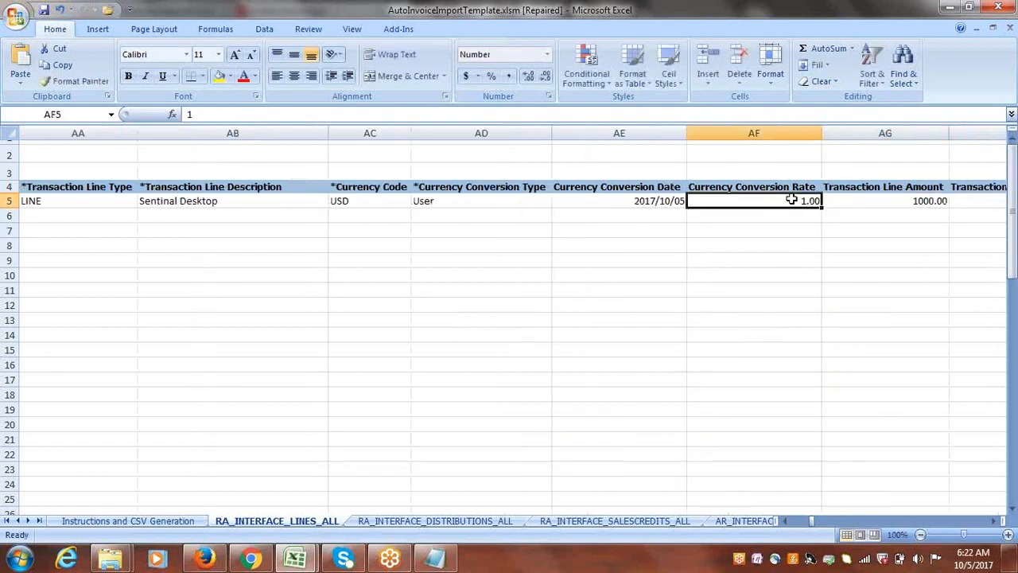
{"action": "key", "text": "Tab"}
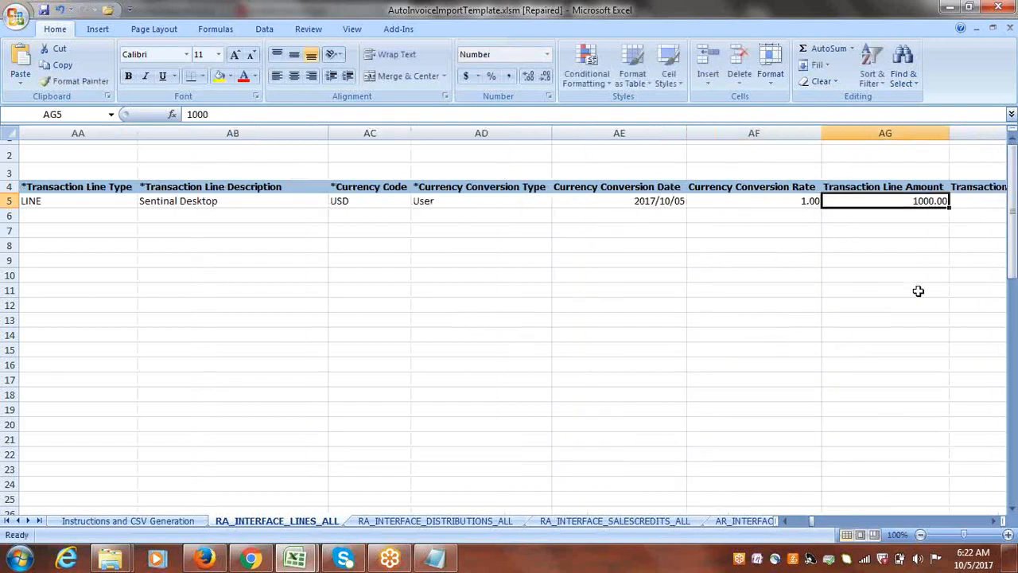
{"action": "key", "text": "Tab"}
{"action": "key", "text": "Tab"}
{"action": "key", "text": "Tab"}
{"action": "left_click", "coordinate": [621, 201]}
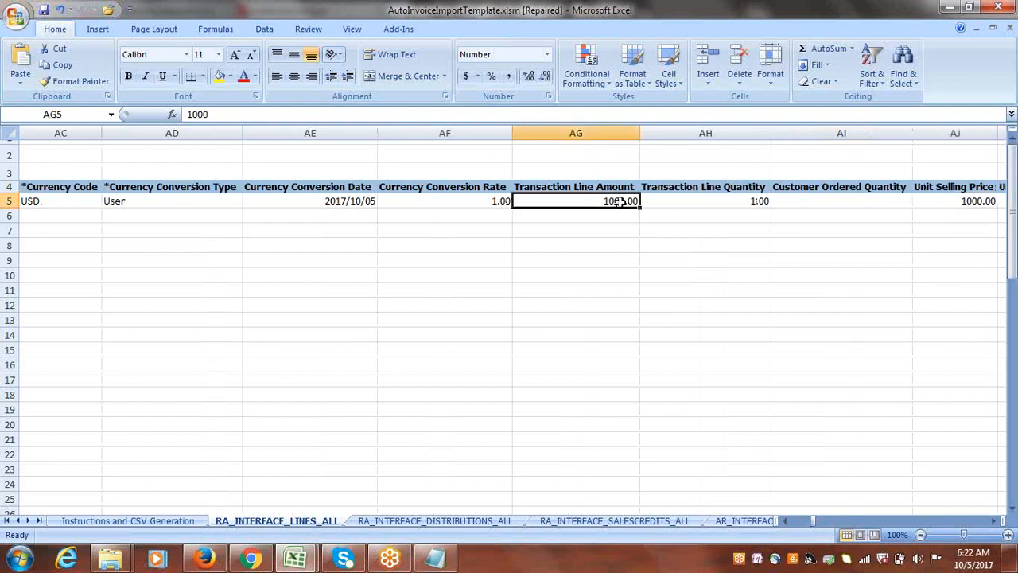
{"action": "type", "text": "15000"}
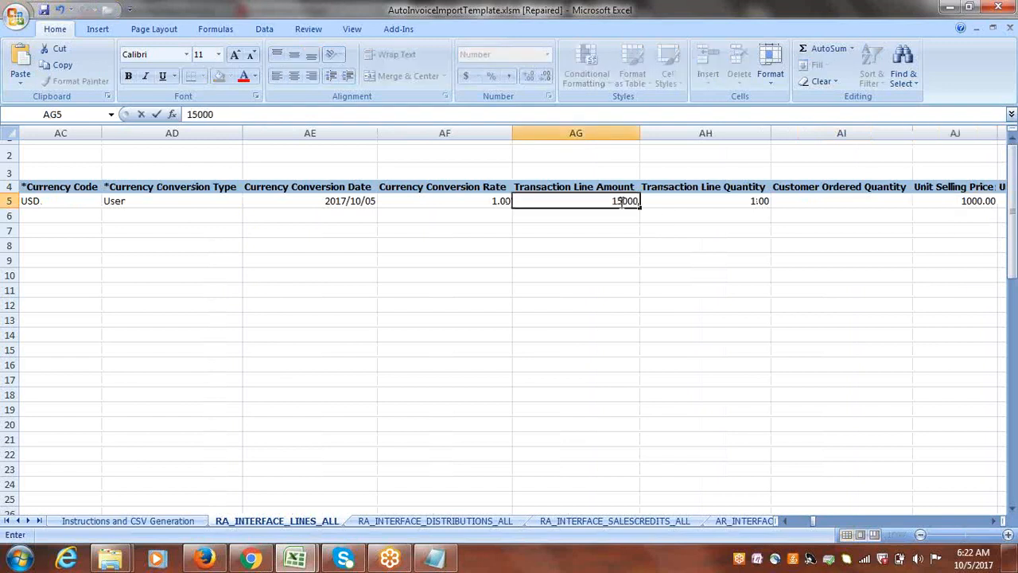
{"action": "key", "text": "Tab"}
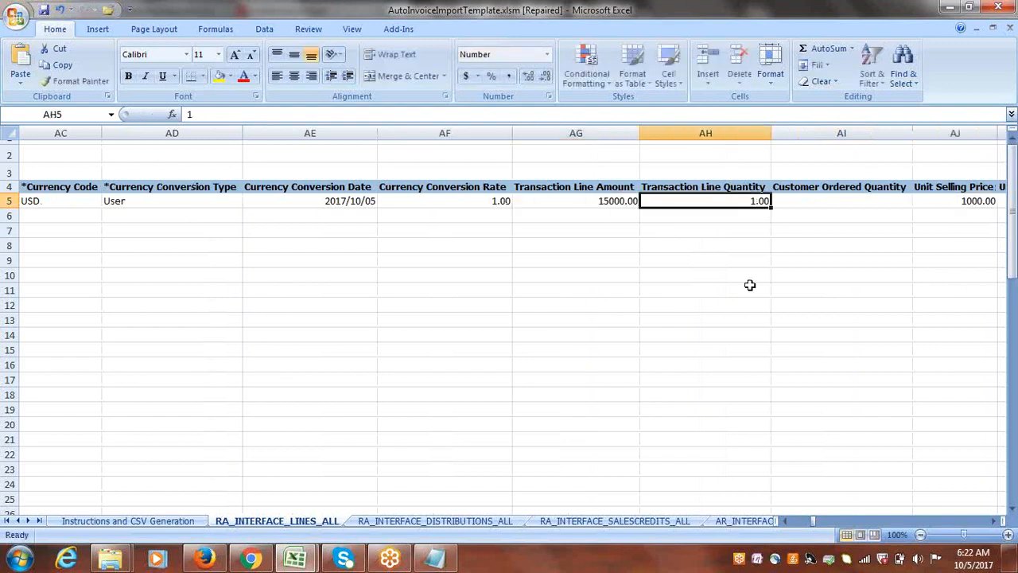
Set the Unit Selling Price in row 5 to 15000.
{"action": "key", "text": "Tab"}
{"action": "key", "text": "Tab"}
{"action": "key", "text": "Tab"}
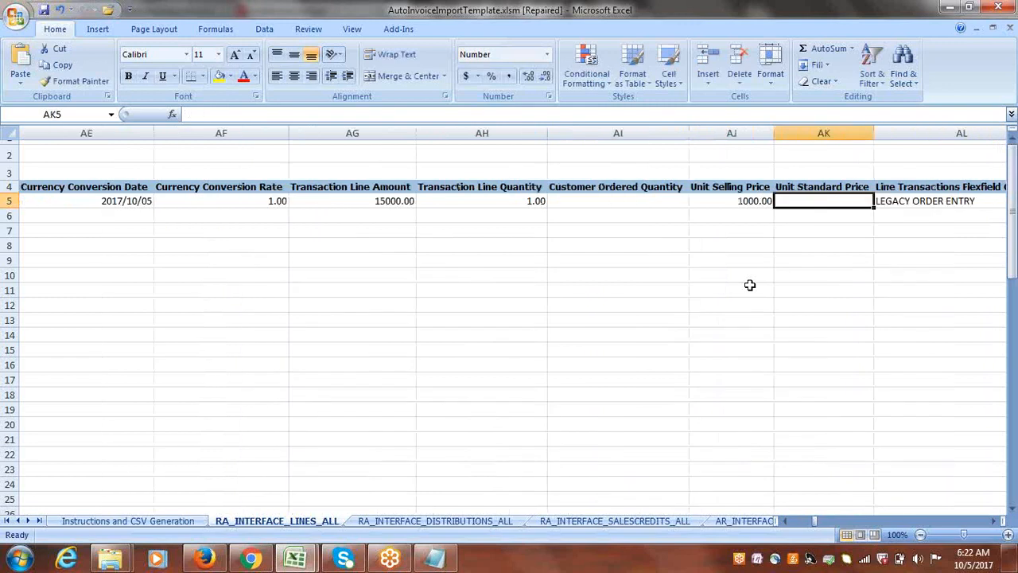
{"action": "left_click", "coordinate": [742, 201]}
{"action": "type", "text": "15"}
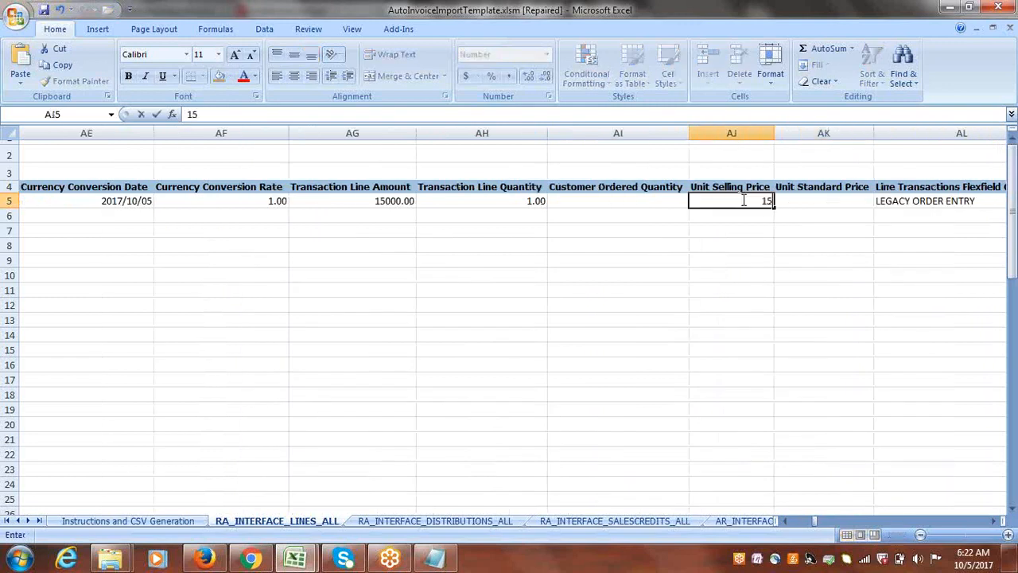
{"action": "type", "text": "000"}
{"action": "key", "text": "Tab"}
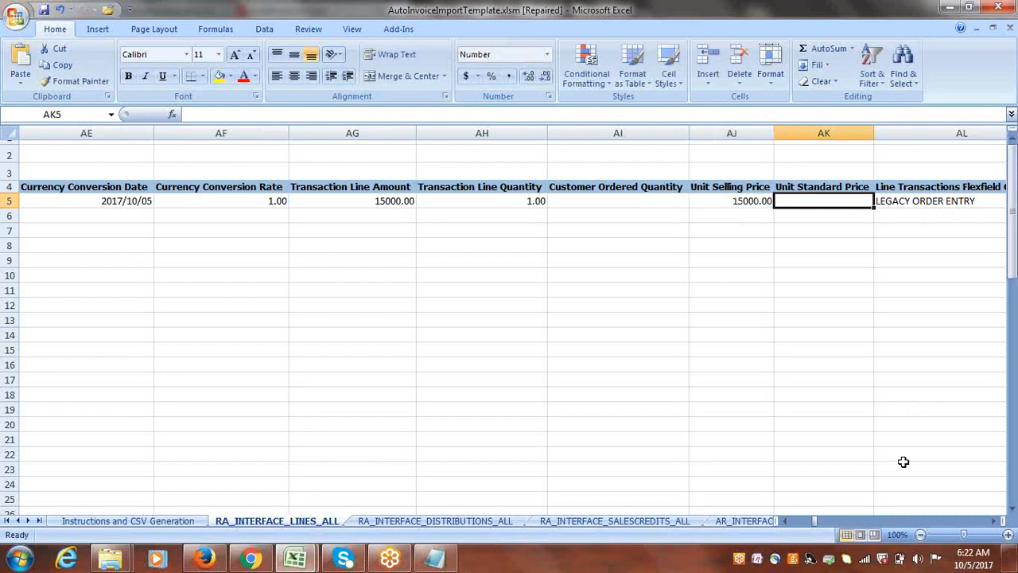
Copy CLOUD_SO_CONTEXT from the Notepad notes into the Line Transactions Flexfield Context cell of row 5.
{"action": "left_click", "coordinate": [993, 520]}
{"action": "left_click", "coordinate": [993, 520]}
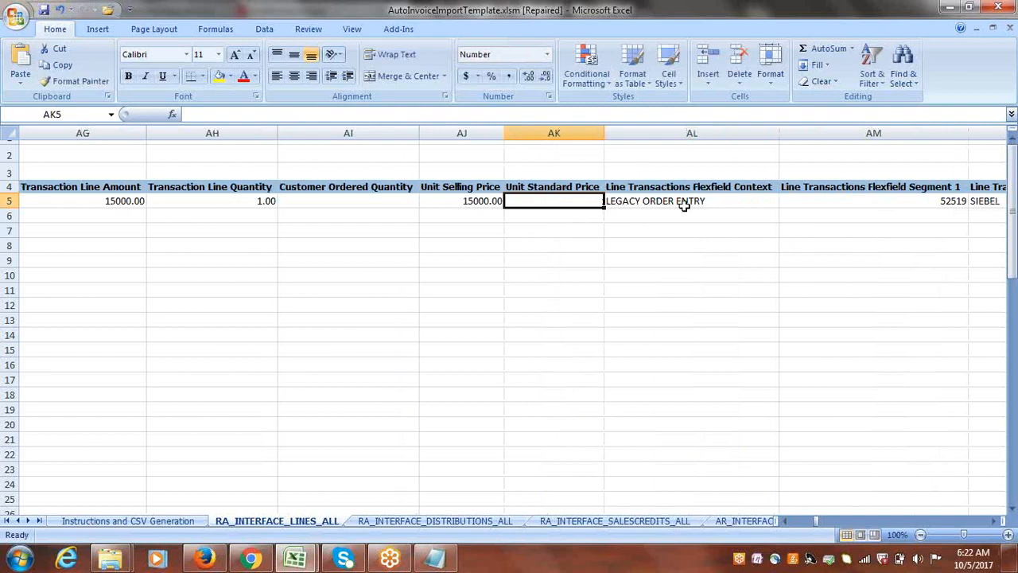
{"action": "key", "text": "alt+Tab"}
{"action": "left_click", "coordinate": [342, 248]}
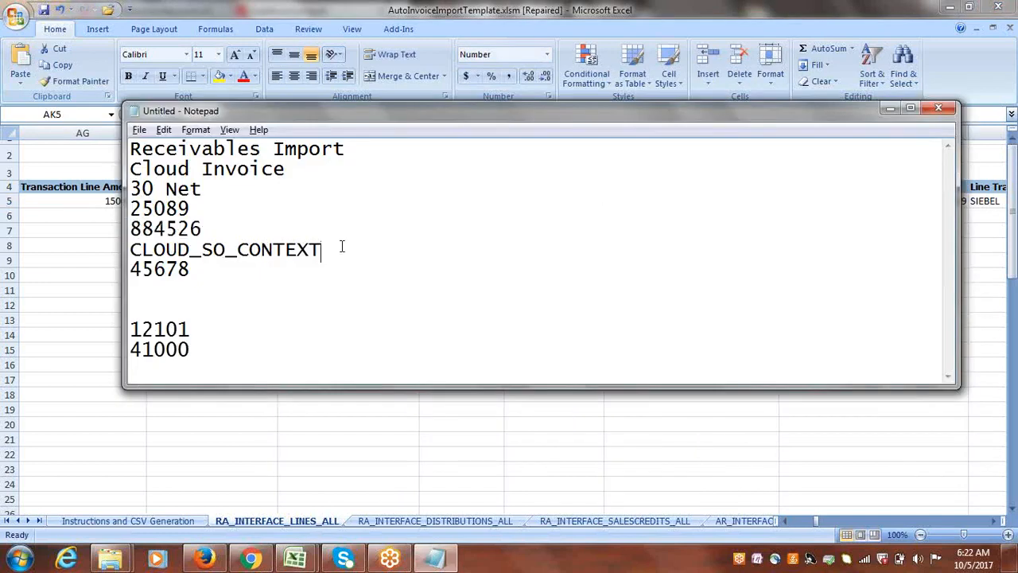
{"action": "left_click_drag", "start_coordinate": [342, 247], "coordinate": [118, 253]}
{"action": "key", "text": "ctrl+c"}
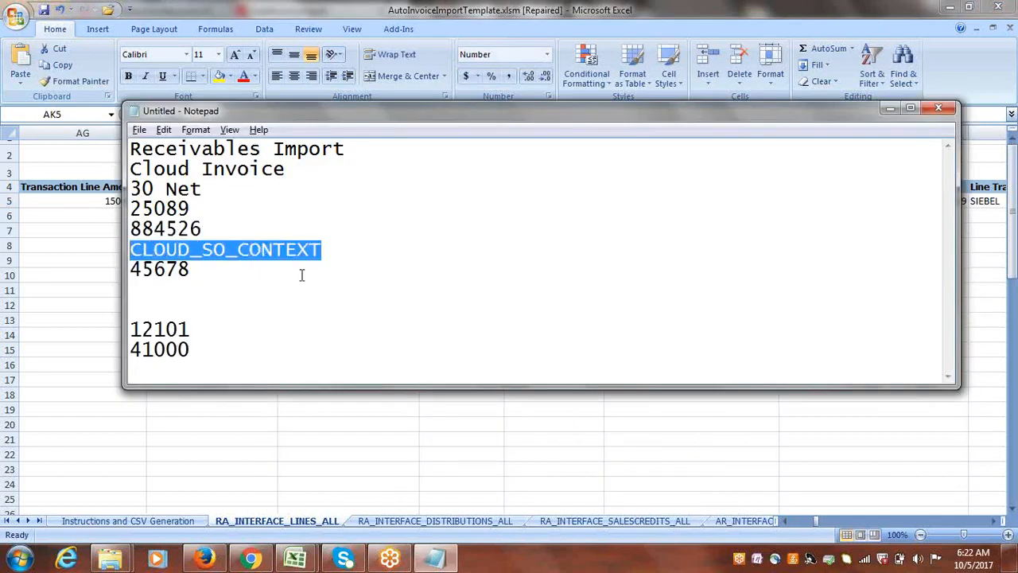
{"action": "key", "text": "alt+Tab"}
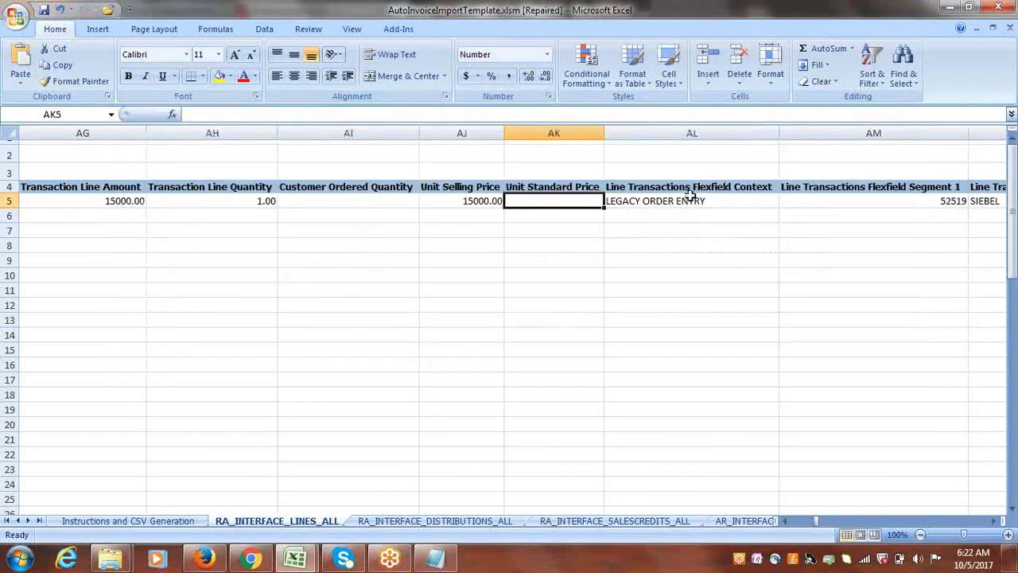
{"action": "left_click", "coordinate": [688, 201]}
{"action": "key", "text": "ctrl+v"}
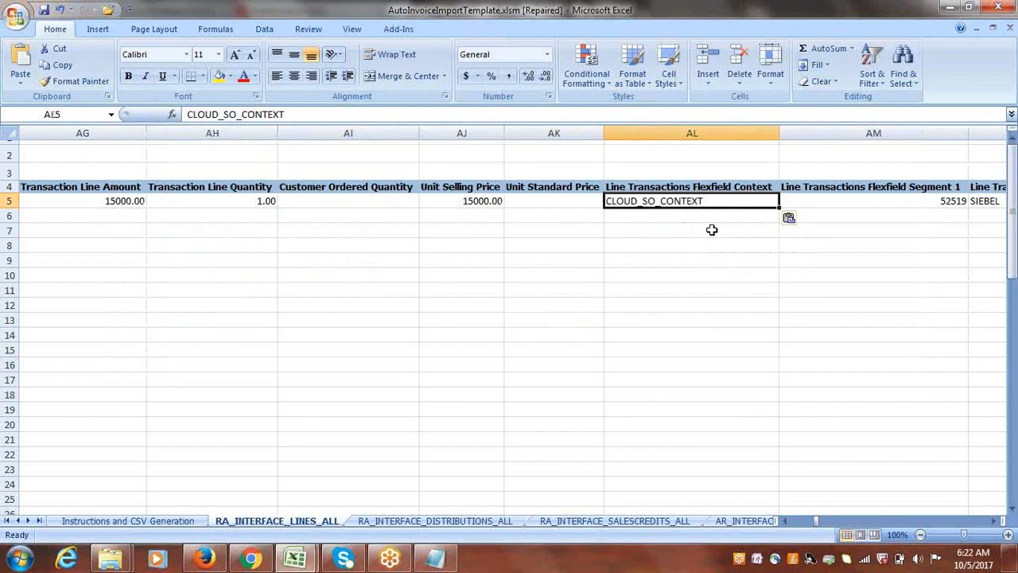
Set Line Transactions Flexfield Segment 1 in row 5 to 56565.
{"action": "key", "text": "Tab"}
{"action": "key", "text": "Tab"}
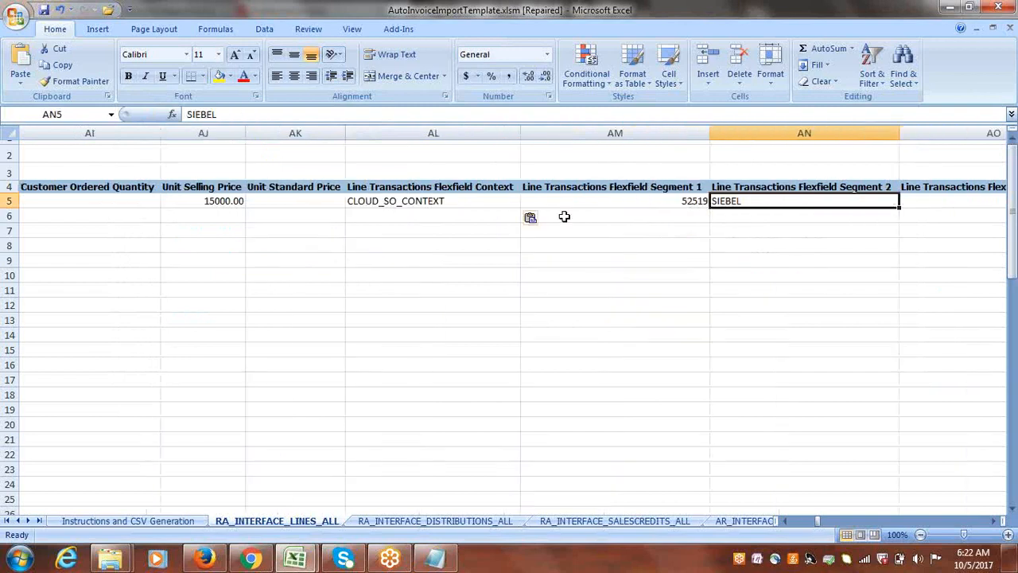
{"action": "left_click", "coordinate": [625, 201]}
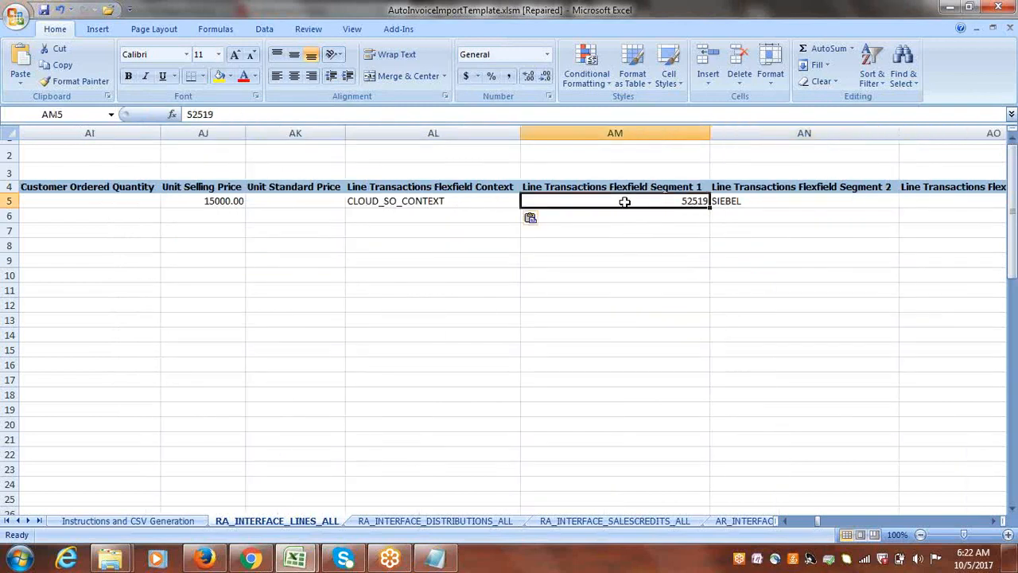
{"action": "type", "text": "5"}
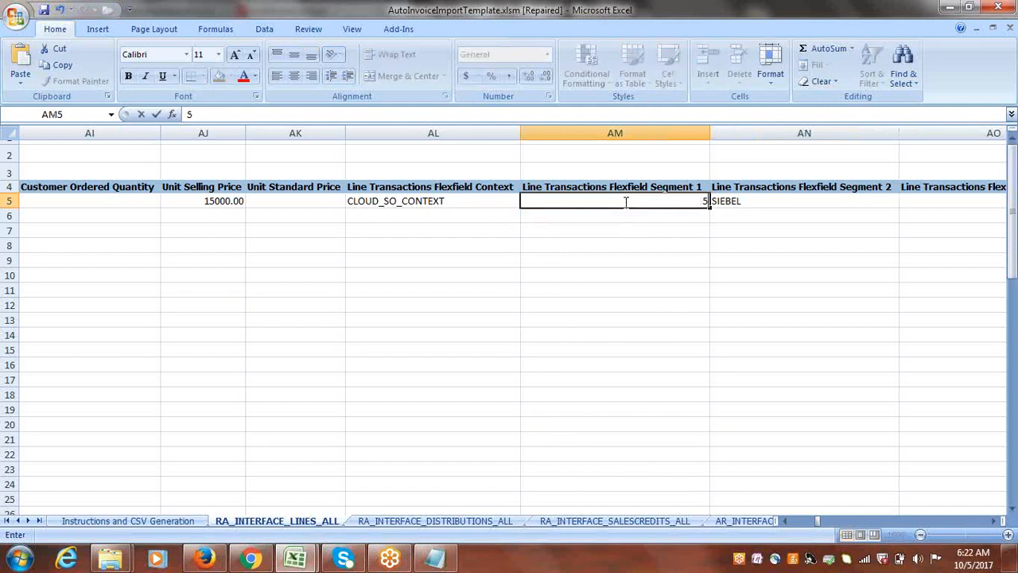
{"action": "type", "text": "5555"}
{"action": "key", "text": "BackSpace"}
{"action": "key", "text": "BackSpace"}
{"action": "key", "text": "BackSpace"}
{"action": "key", "text": "BackSpace"}
{"action": "type", "text": "6565"}
{"action": "key", "text": "Tab"}
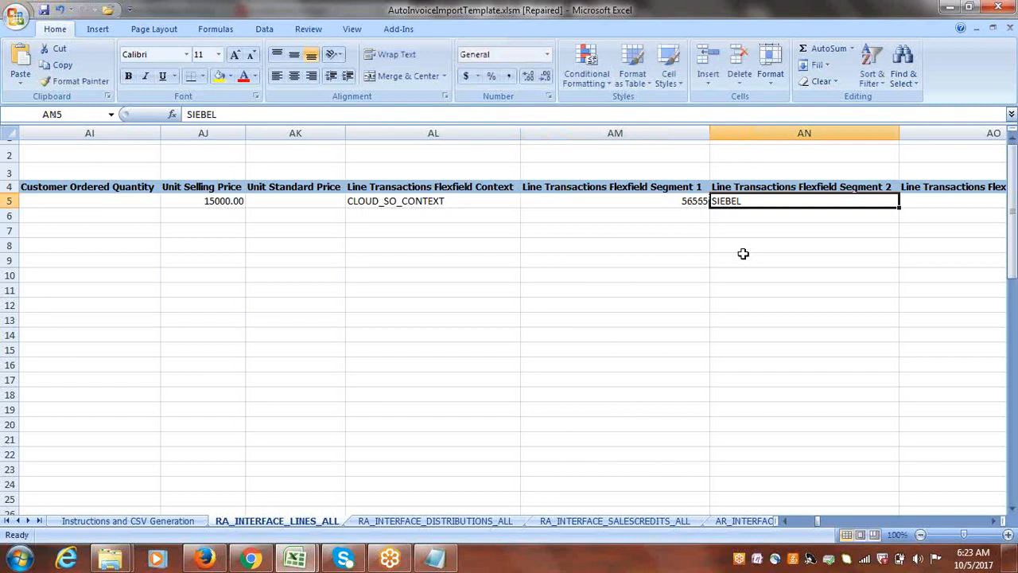
Clear the Line Transactions Flexfield Segment 2, Segment 3 and Segment 4 cells in row 5.
{"action": "key", "text": "Delete"}
{"action": "key", "text": "Tab"}
{"action": "key", "text": "Tab"}
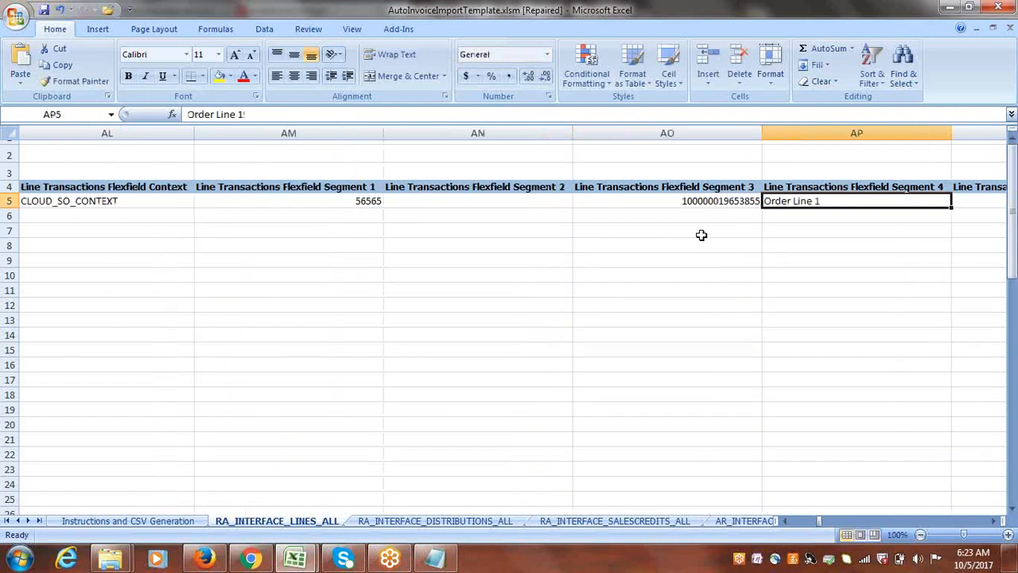
{"action": "left_click", "coordinate": [648, 199]}
{"action": "key", "text": "Delete"}
Clear the Tax Classification Code cell in row 5.
{"action": "key", "text": "Tab"}
{"action": "key", "text": "Delete"}
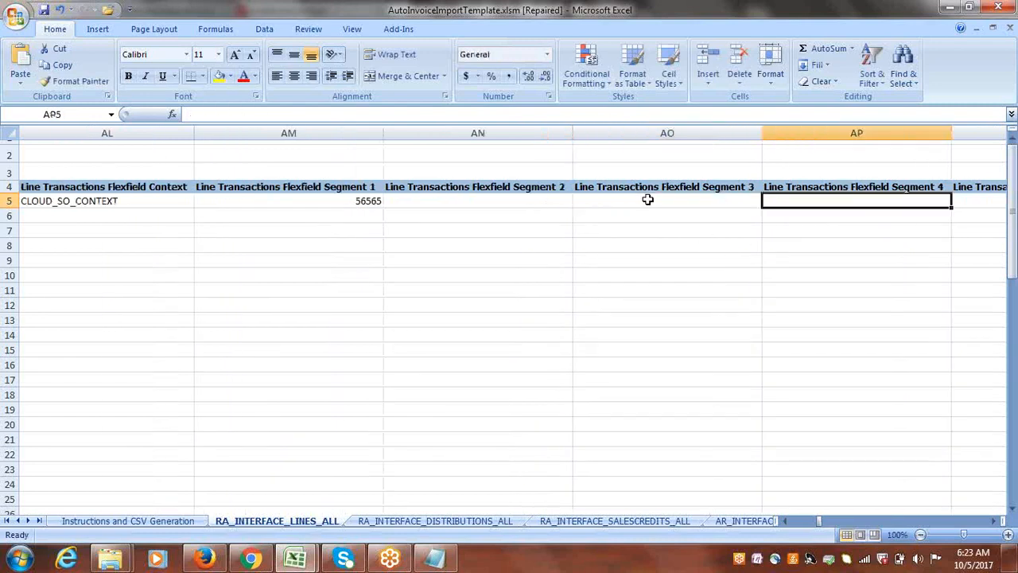
{"action": "key", "text": "Tab"}
{"action": "key", "text": "Tab"}
{"action": "key", "text": "Tab"}
{"action": "key", "text": "Tab"}
{"action": "key", "text": "Tab"}
{"action": "key", "text": "Tab"}
{"action": "key", "text": "Tab"}
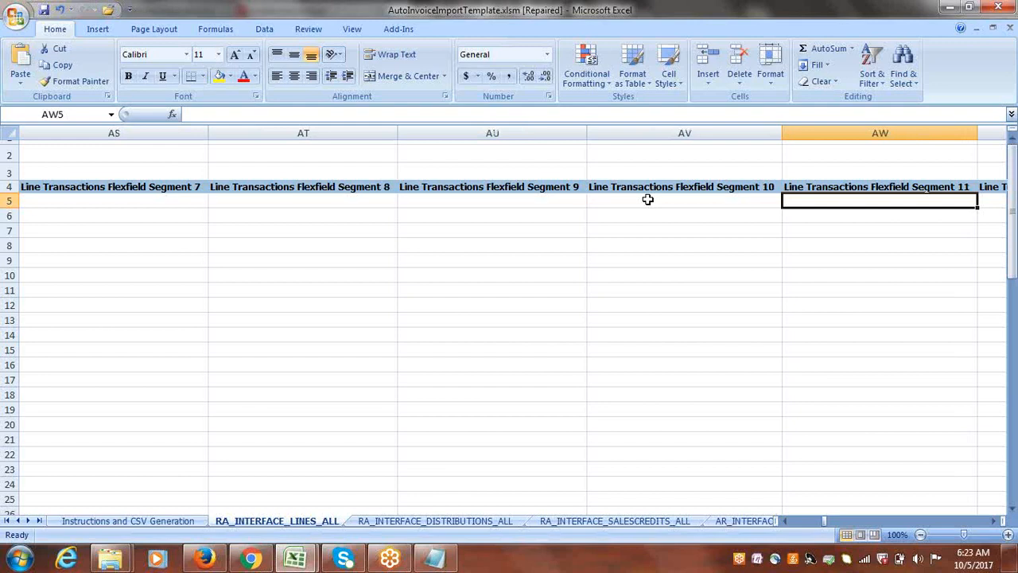
{"action": "key", "text": "Tab"}
{"action": "key", "text": "Tab"}
{"action": "key", "text": "Tab"}
{"action": "key", "text": "Tab"}
{"action": "key", "text": "Tab"}
{"action": "key", "text": "Tab"}
{"action": "key", "text": "Tab"}
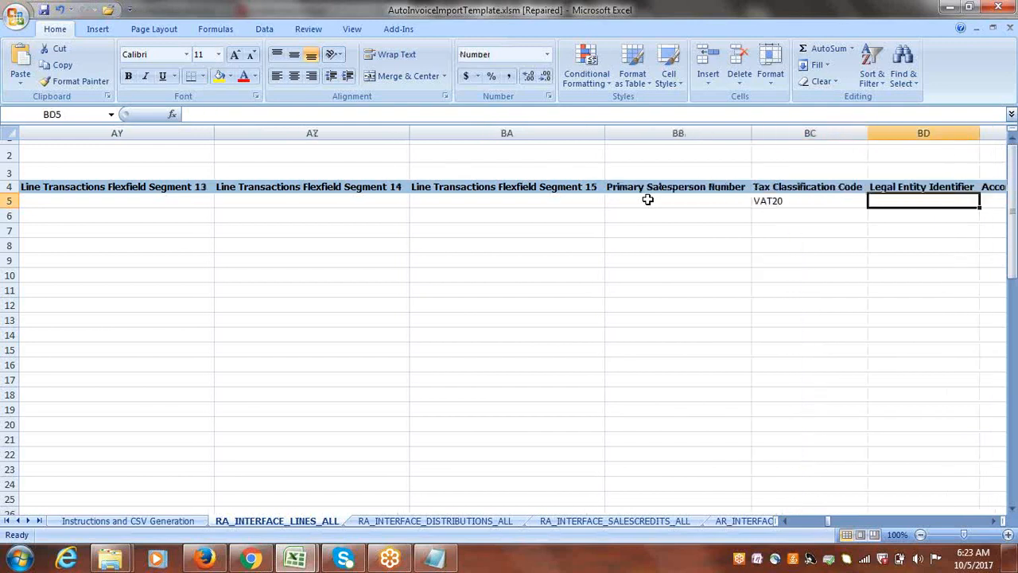
{"action": "key", "text": "shift+Tab"}
{"action": "key", "text": "Delete"}
Clear the Sales Order Number and Sales Order Date cells in row 5.
{"action": "key", "text": "Tab"}
{"action": "key", "text": "Tab"}
{"action": "key", "text": "Tab"}
{"action": "key", "text": "Tab"}
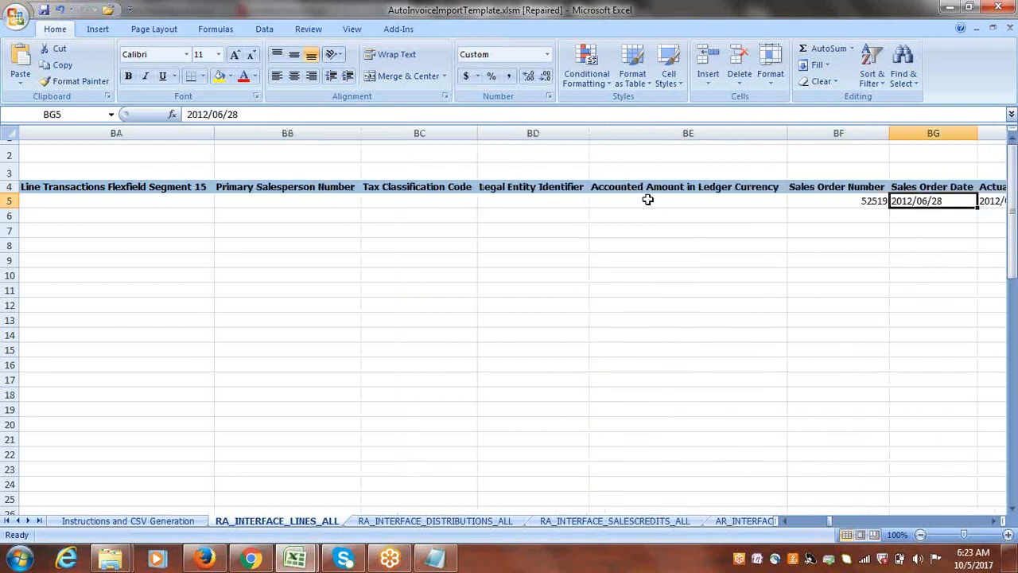
{"action": "key", "text": "shift+Tab"}
{"action": "key", "text": "Delete"}
Clear the Actual Ship Date and Unit of Measure Code cells in row 5.
{"action": "key", "text": "Tab"}
{"action": "key", "text": "Tab"}
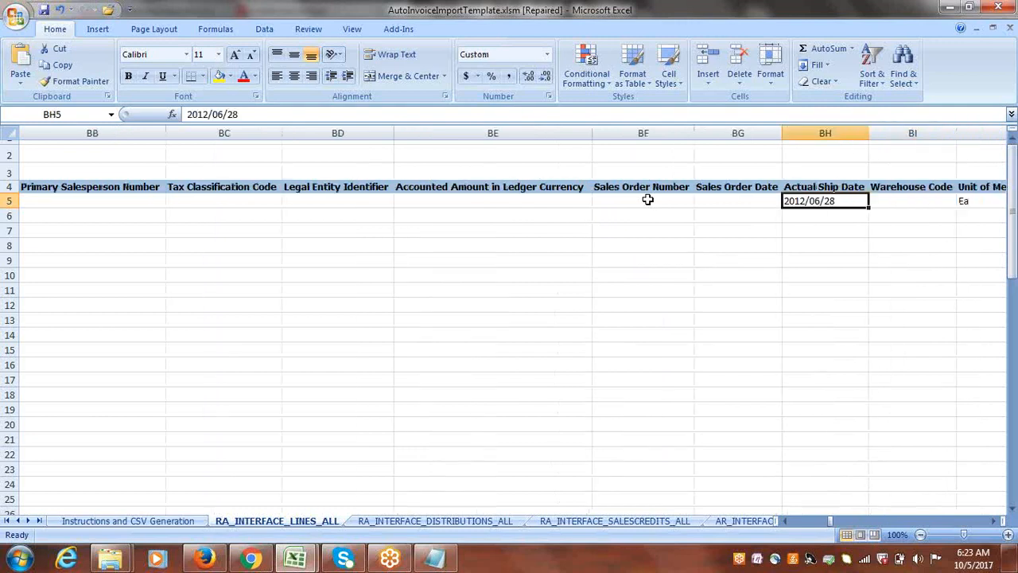
{"action": "key", "text": "Delete"}
{"action": "key", "text": "Tab"}
{"action": "key", "text": "Tab"}
{"action": "key", "text": "Delete"}
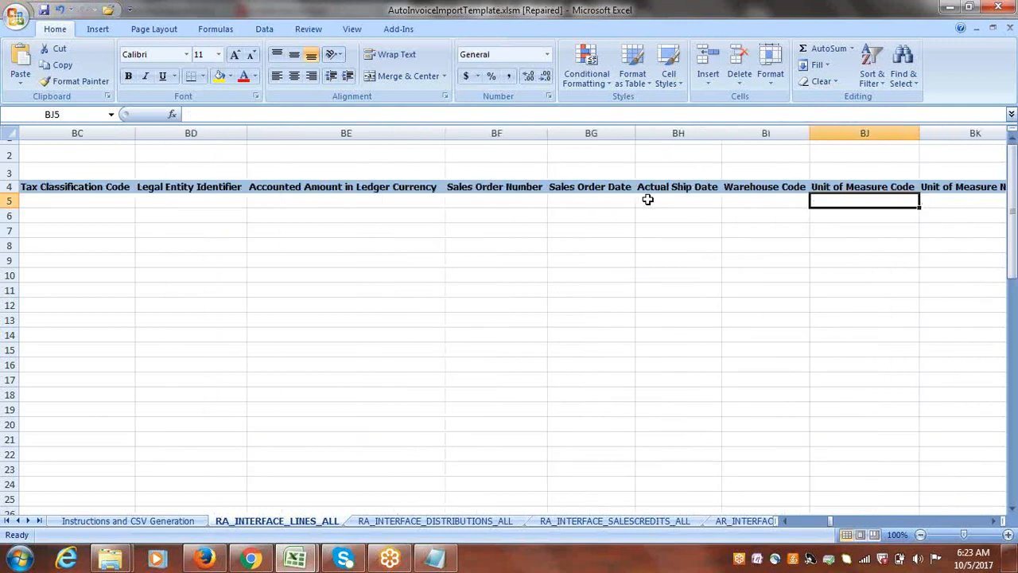
{"action": "key", "text": "Tab"}
{"action": "key", "text": "Tab"}
{"action": "key", "text": "Tab"}
{"action": "key", "text": "Tab"}
{"action": "key", "text": "Tab"}
{"action": "key", "text": "Tab"}
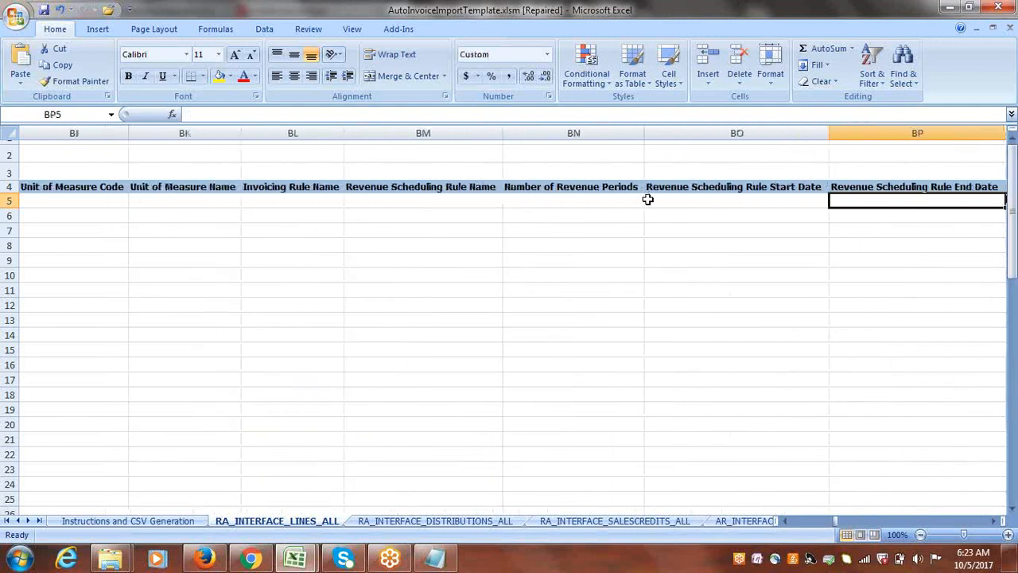
Clear the Default Taxation Country cell in row 5.
{"action": "key", "text": "Tab"}
{"action": "key", "text": "Tab"}
{"action": "key", "text": "Tab"}
{"action": "key", "text": "Tab"}
{"action": "key", "text": "Tab"}
{"action": "key", "text": "Tab"}
{"action": "key", "text": "Tab"}
{"action": "key", "text": "Tab"}
{"action": "key", "text": "Tab"}
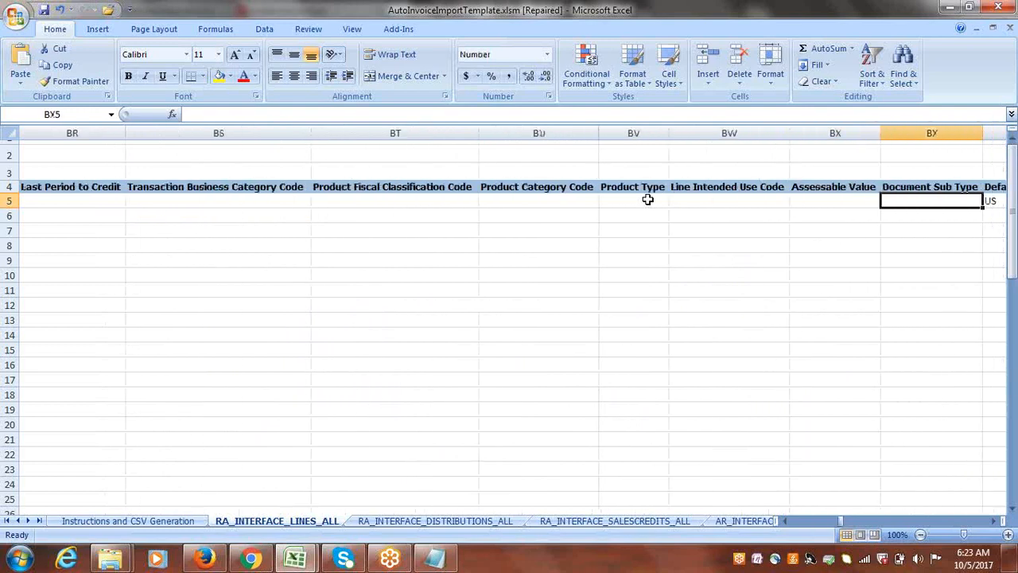
{"action": "key", "text": "Tab"}
{"action": "key", "text": "Tab"}
{"action": "key", "text": "shift+Tab"}
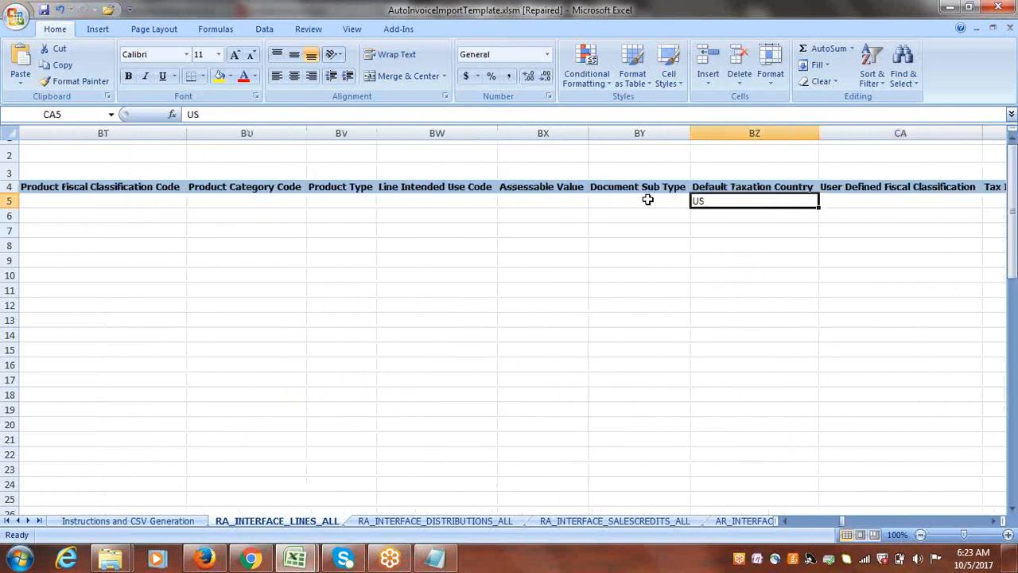
{"action": "key", "text": "Delete"}
{"action": "key", "text": "Tab"}
{"action": "key", "text": "Tab"}
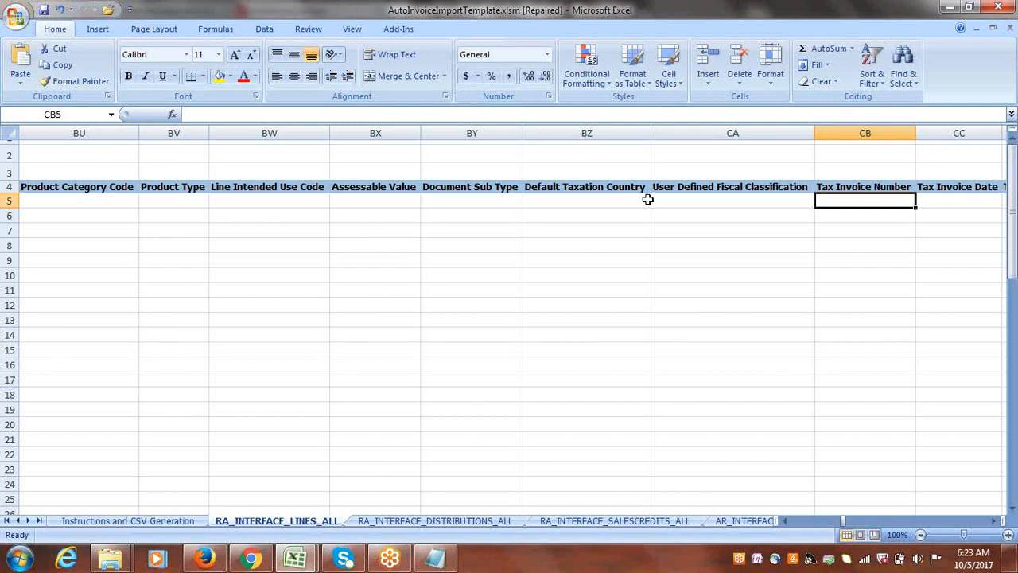
Check row 5 for leftover sample values from the Tax Invoice Date column through the Notes from Source column.
{"action": "key", "text": "Right"}
{"action": "key", "text": "Right"}
{"action": "key", "text": "Right"}
{"action": "key", "text": "Right"}
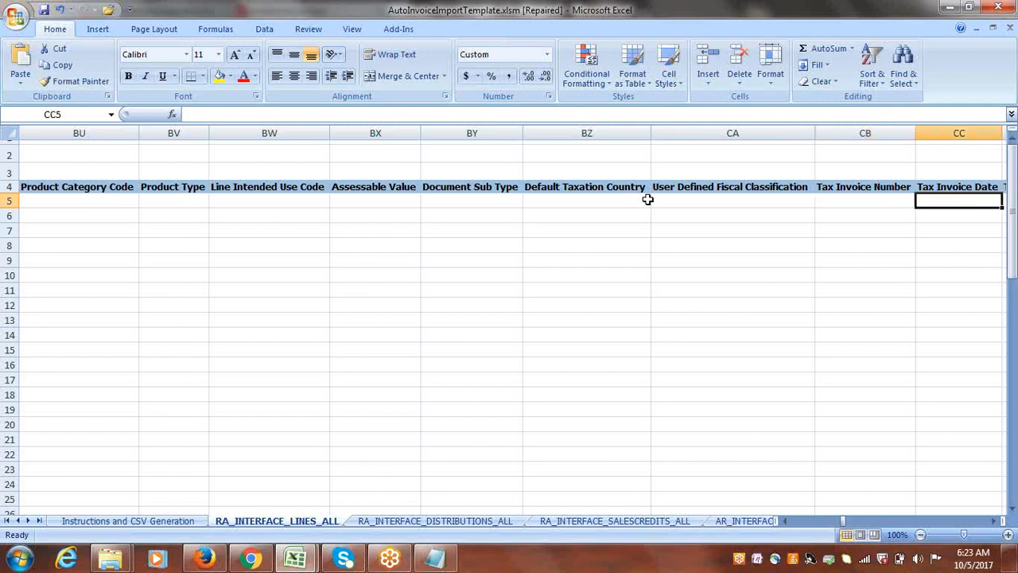
{"action": "key", "text": "Right"}
{"action": "key", "text": "Right"}
{"action": "key", "text": "Right"}
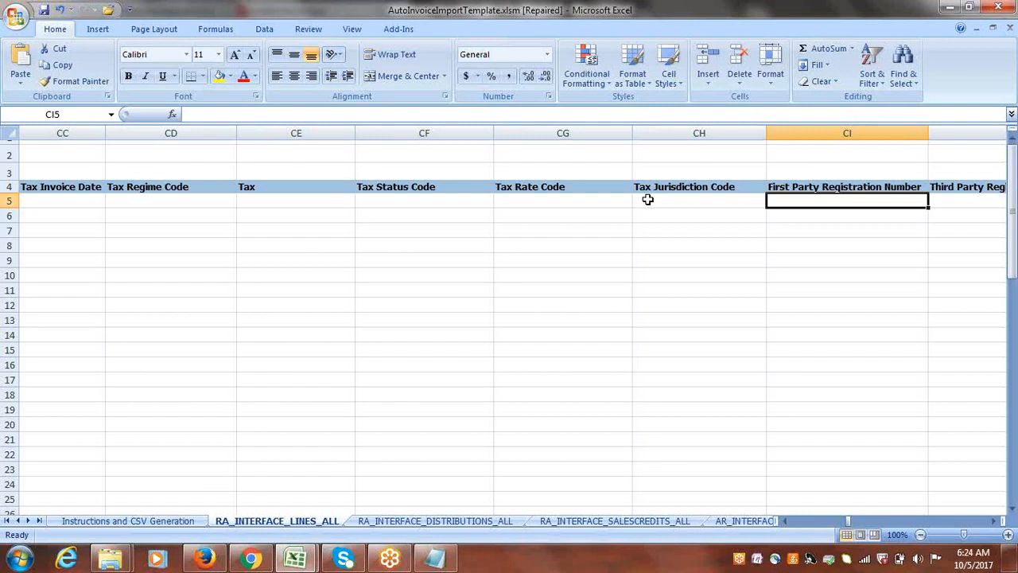
{"action": "key", "text": "Right"}
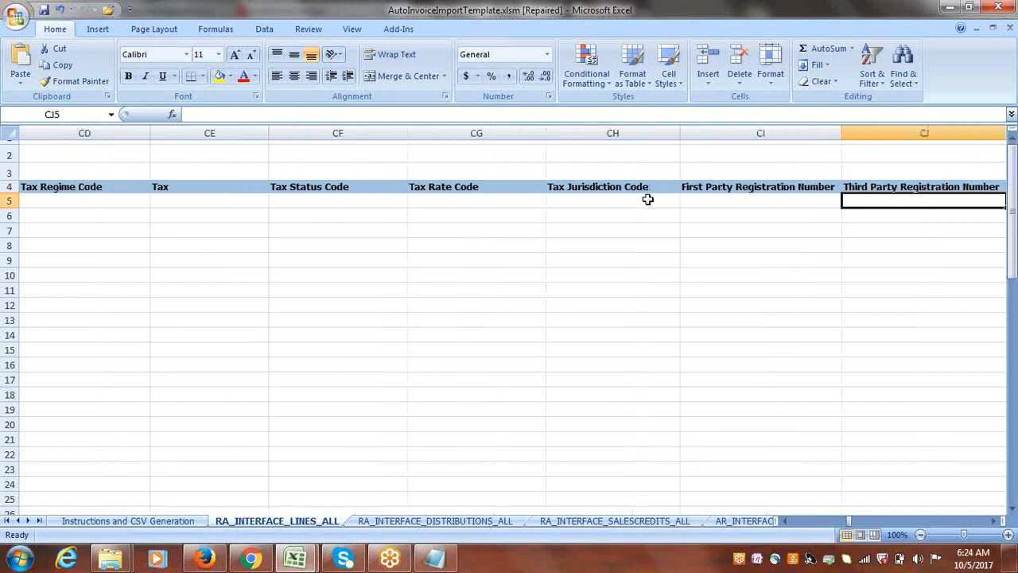
{"action": "key", "text": "Right"}
{"action": "key", "text": "Right"}
{"action": "key", "text": "Right"}
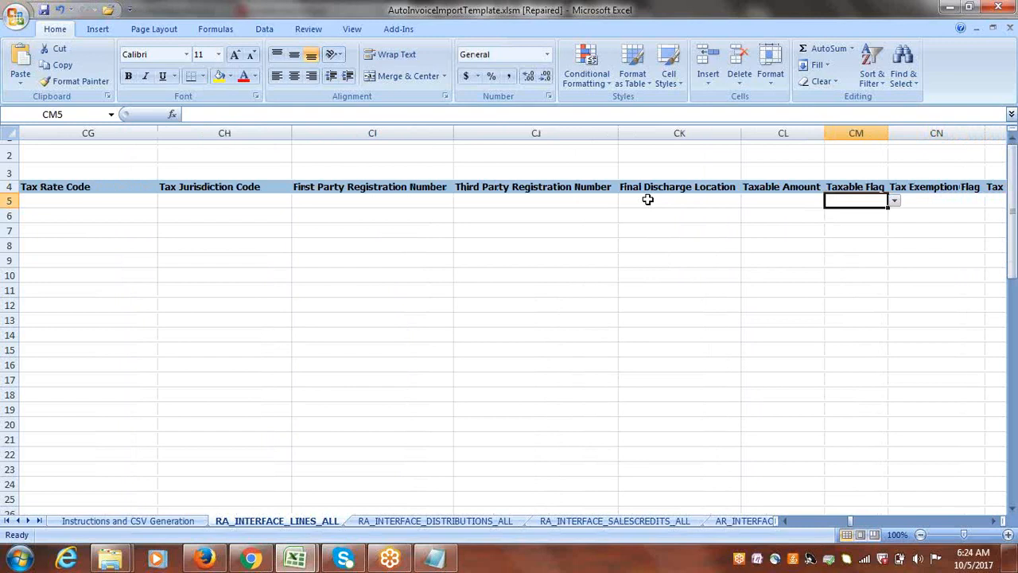
{"action": "key", "text": "Right"}
{"action": "key", "text": "Right"}
{"action": "key", "text": "Right"}
{"action": "key", "text": "Right"}
{"action": "key", "text": "Right"}
{"action": "key", "text": "Right"}
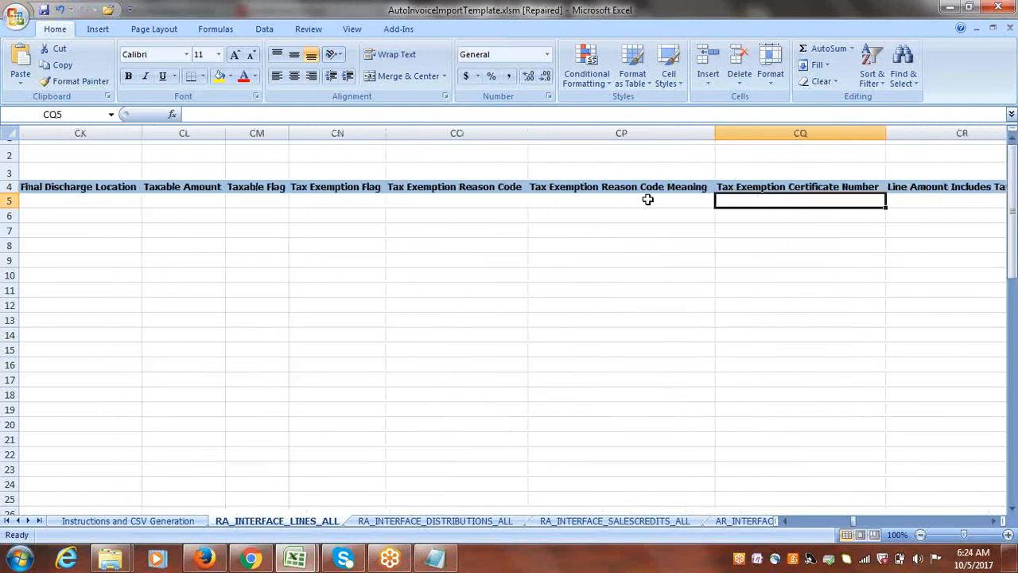
{"action": "key", "text": "Right"}
{"action": "key", "text": "Right"}
{"action": "key", "text": "Right"}
{"action": "key", "text": "Right"}
{"action": "key", "text": "Right"}
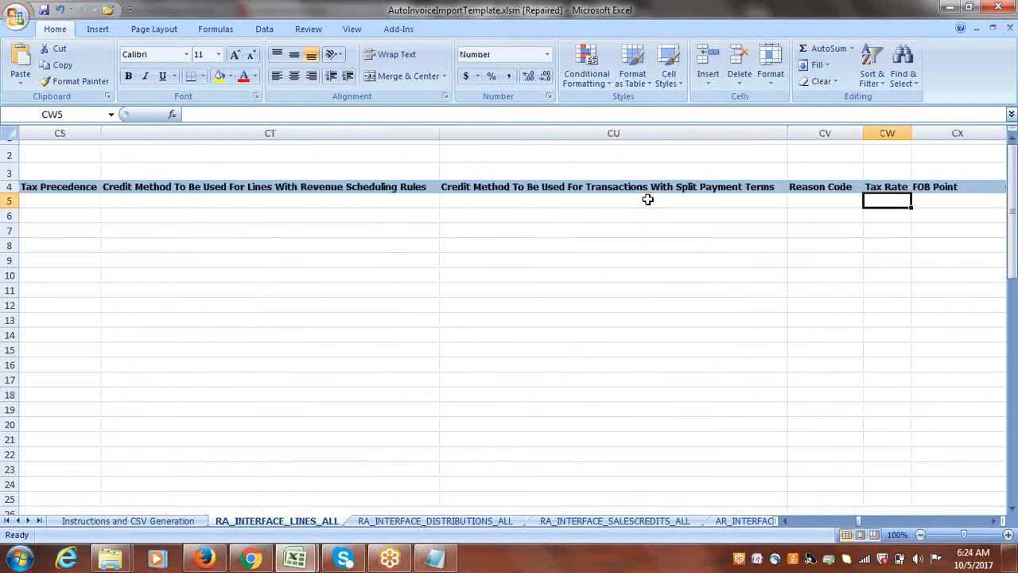
{"action": "key", "text": "Right"}
{"action": "key", "text": "Right"}
{"action": "key", "text": "Right"}
{"action": "key", "text": "Right"}
{"action": "key", "text": "Right"}
{"action": "key", "text": "Right"}
{"action": "key", "text": "Right"}
{"action": "key", "text": "Right"}
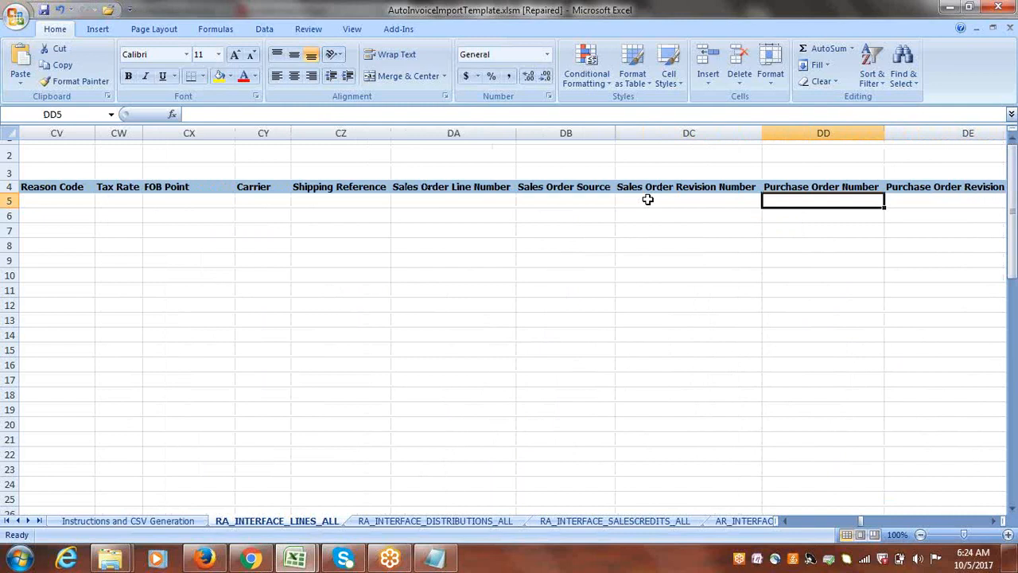
{"action": "key", "text": "Right"}
{"action": "key", "text": "Right"}
{"action": "key", "text": "Right"}
{"action": "key", "text": "Right"}
{"action": "key", "text": "Right"}
{"action": "key", "text": "Right"}
{"action": "key", "text": "Right"}
{"action": "key", "text": "Right"}
{"action": "key", "text": "Right"}
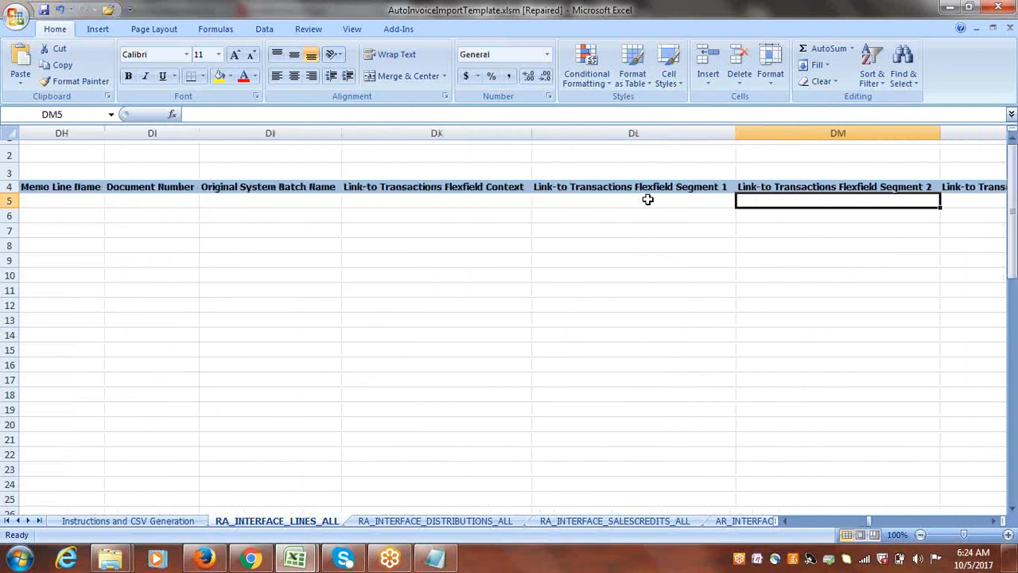
{"action": "key", "text": "Right"}
{"action": "key", "text": "Right"}
{"action": "key", "text": "Right"}
{"action": "key", "text": "Right"}
{"action": "key", "text": "Right"}
{"action": "key", "text": "Right"}
{"action": "key", "text": "Right"}
{"action": "key", "text": "Right"}
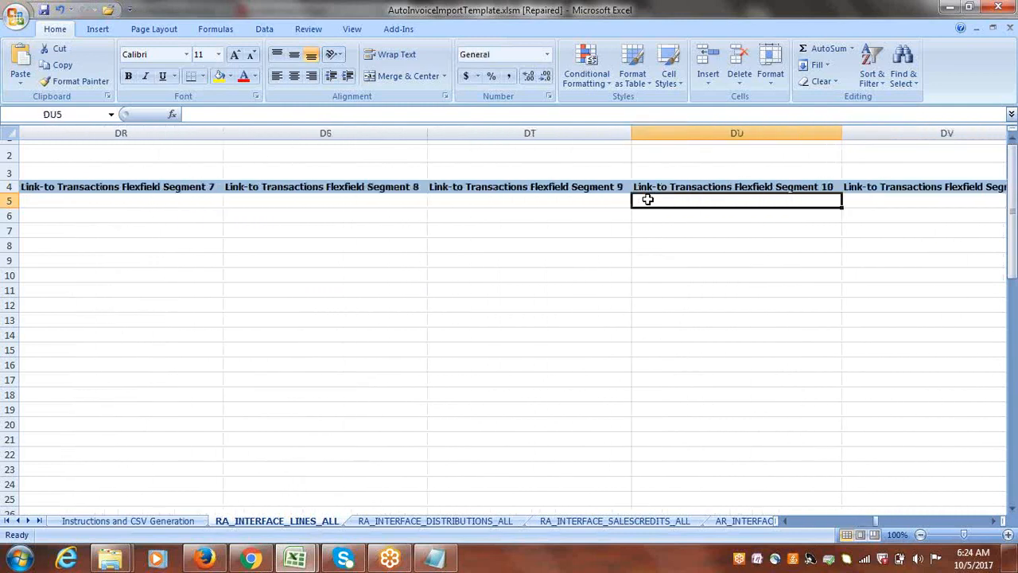
{"action": "key", "text": "Right"}
{"action": "key", "text": "Right"}
{"action": "key", "text": "Right"}
{"action": "key", "text": "Right"}
{"action": "key", "text": "Right"}
{"action": "key", "text": "Right"}
{"action": "key", "text": "Right"}
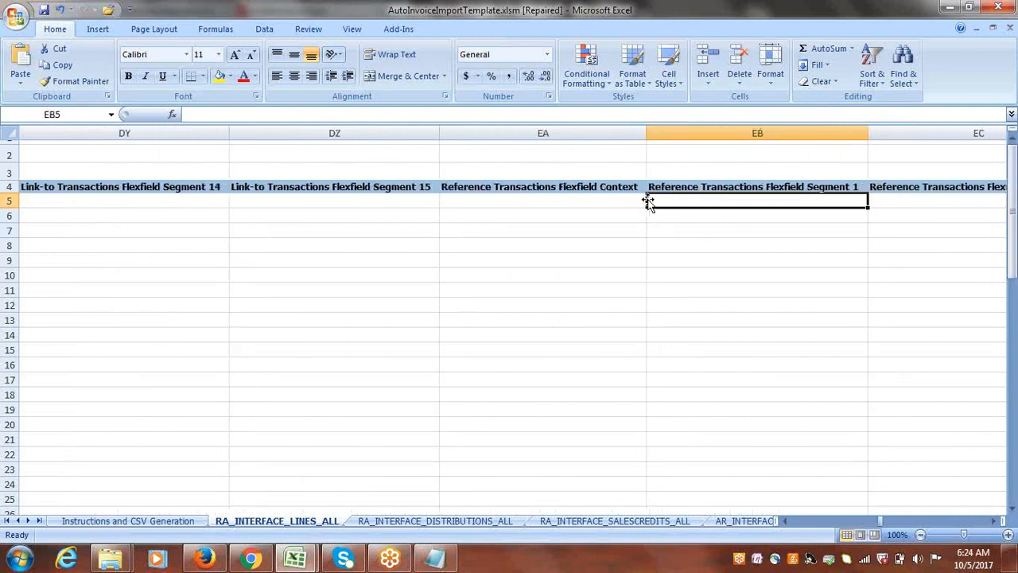
{"action": "key", "text": "Right"}
{"action": "key", "text": "Right"}
{"action": "key", "text": "Right"}
{"action": "key", "text": "Right"}
{"action": "key", "text": "Right"}
{"action": "key", "text": "Right"}
{"action": "key", "text": "Right"}
{"action": "key", "text": "Right"}
{"action": "key", "text": "Right"}
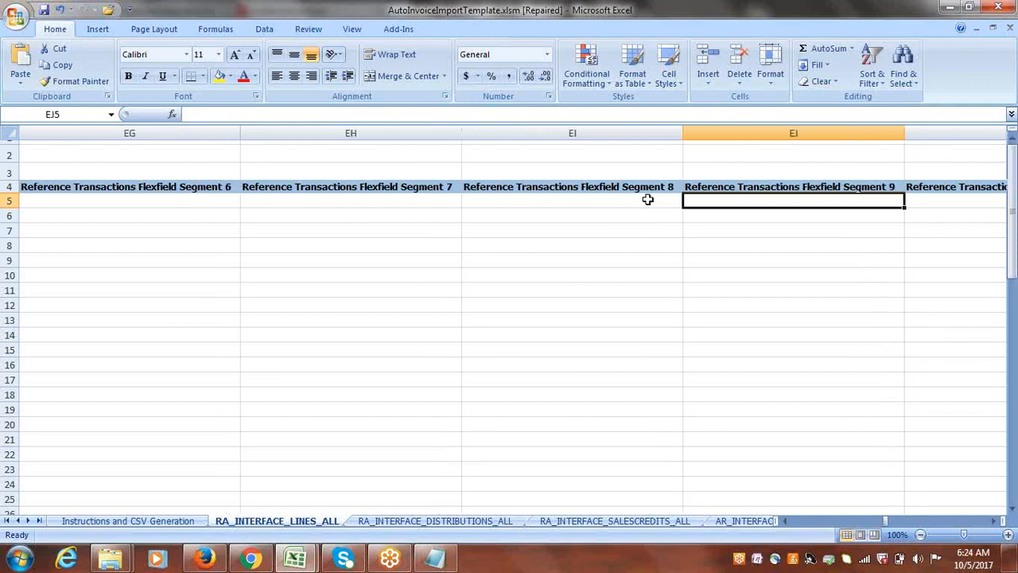
{"action": "key", "text": "Right"}
{"action": "key", "text": "Right"}
{"action": "key", "text": "Right"}
{"action": "key", "text": "Right"}
{"action": "key", "text": "Right"}
{"action": "key", "text": "Right"}
{"action": "key", "text": "Right"}
{"action": "key", "text": "Right"}
{"action": "key", "text": "Right"}
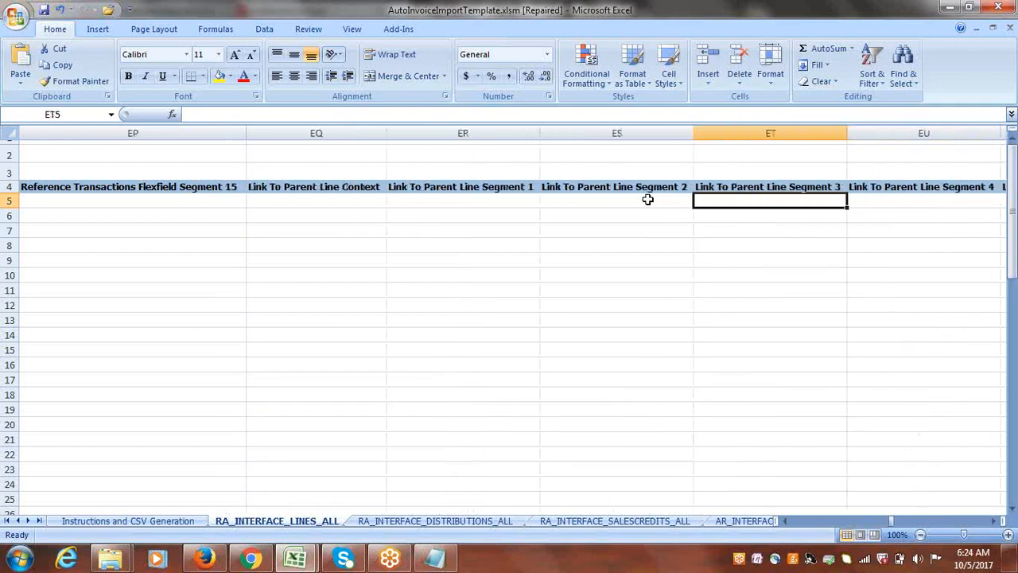
{"action": "key", "text": "Right"}
{"action": "key", "text": "Right"}
{"action": "key", "text": "Right"}
{"action": "key", "text": "Right"}
{"action": "key", "text": "Right"}
{"action": "key", "text": "Right"}
{"action": "key", "text": "Right"}
{"action": "key", "text": "Right"}
{"action": "key", "text": "Right"}
{"action": "key", "text": "Right"}
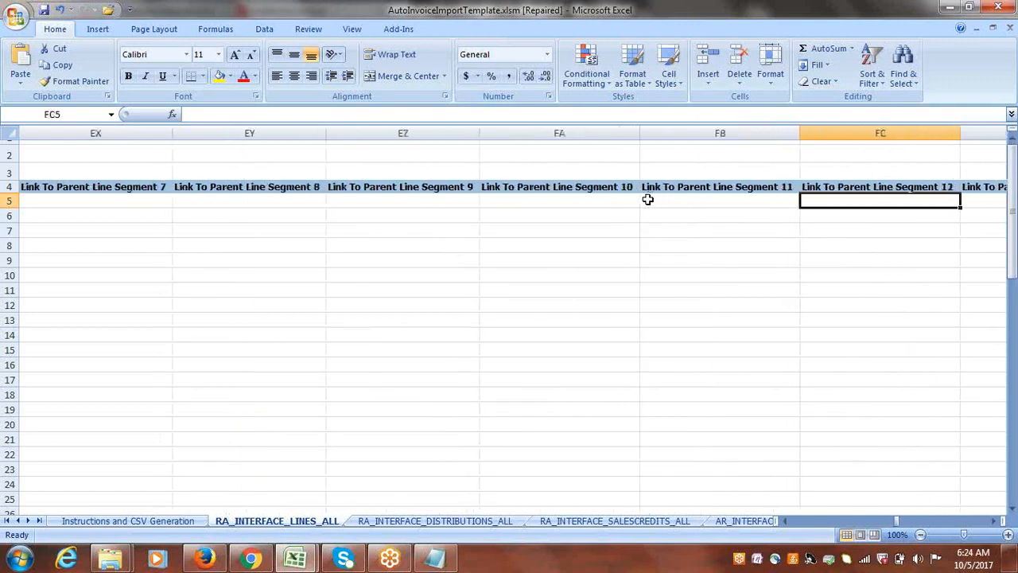
{"action": "key", "text": "Right"}
{"action": "key", "text": "Right"}
{"action": "key", "text": "Right"}
{"action": "key", "text": "Right"}
{"action": "key", "text": "Right"}
{"action": "key", "text": "Right"}
{"action": "key", "text": "Right"}
{"action": "key", "text": "Right"}
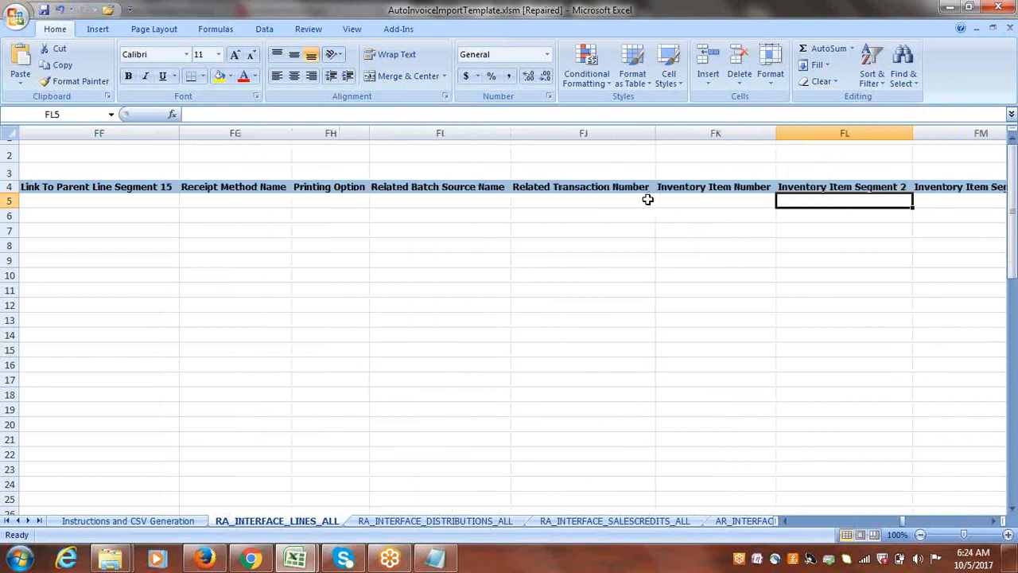
{"action": "key", "text": "Right"}
{"action": "key", "text": "Right"}
{"action": "key", "text": "Right"}
{"action": "key", "text": "Right"}
{"action": "key", "text": "Right"}
{"action": "key", "text": "Right"}
{"action": "key", "text": "Right"}
{"action": "key", "text": "Right"}
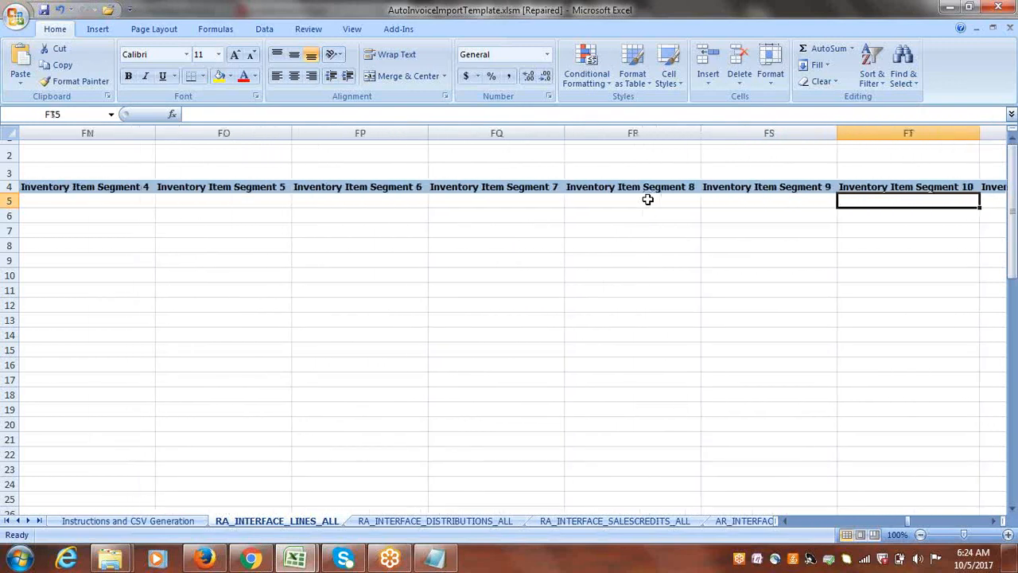
{"action": "key", "text": "Right"}
{"action": "key", "text": "Right"}
{"action": "key", "text": "Right"}
{"action": "key", "text": "Right"}
{"action": "key", "text": "Right"}
{"action": "key", "text": "Right"}
{"action": "key", "text": "Right"}
{"action": "key", "text": "Right"}
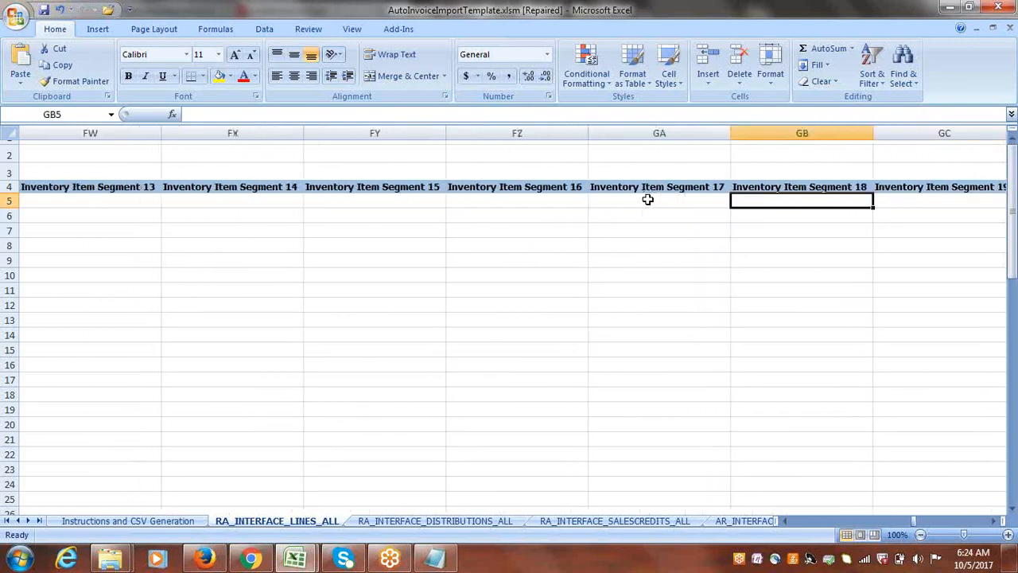
{"action": "key", "text": "Right"}
{"action": "key", "text": "Right"}
{"action": "key", "text": "Right"}
{"action": "key", "text": "Right"}
{"action": "key", "text": "Right"}
{"action": "key", "text": "Right"}
{"action": "key", "text": "Right"}
{"action": "key", "text": "Right"}
{"action": "key", "text": "Right"}
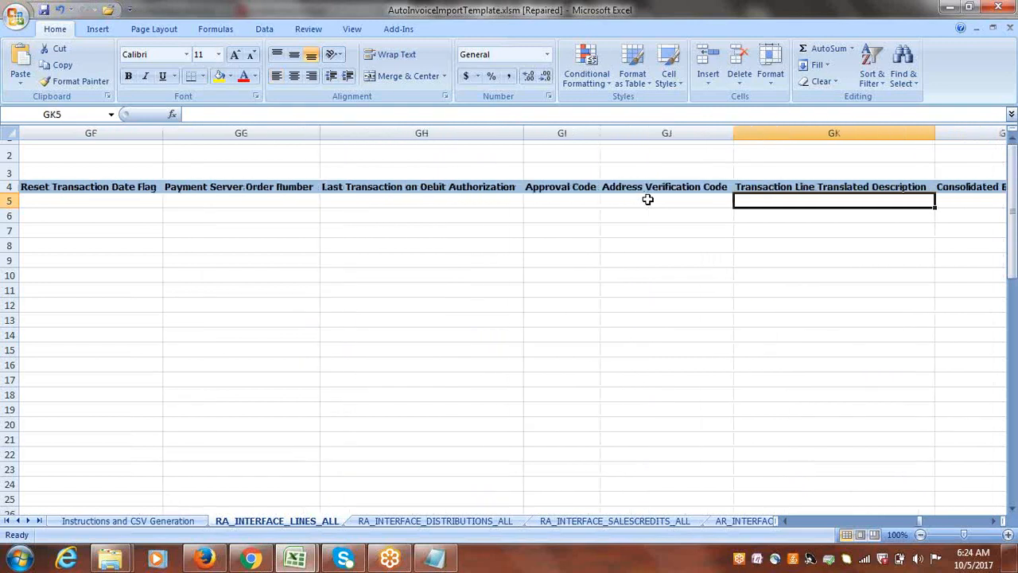
{"action": "key", "text": "Right"}
{"action": "key", "text": "Right"}
{"action": "key", "text": "Right"}
{"action": "key", "text": "Right"}
{"action": "key", "text": "Right"}
{"action": "key", "text": "Right"}
{"action": "key", "text": "Right"}
{"action": "key", "text": "Right"}
{"action": "key", "text": "Right"}
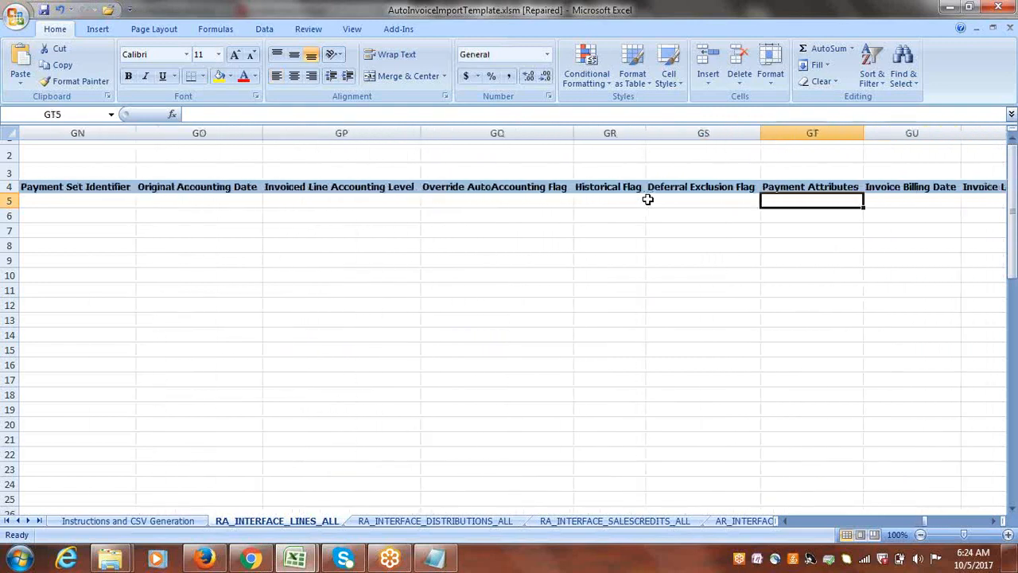
{"action": "key", "text": "Right"}
{"action": "key", "text": "Right"}
{"action": "key", "text": "Right"}
{"action": "key", "text": "Right"}
{"action": "key", "text": "Right"}
{"action": "key", "text": "Right"}
{"action": "key", "text": "Right"}
{"action": "key", "text": "Right"}
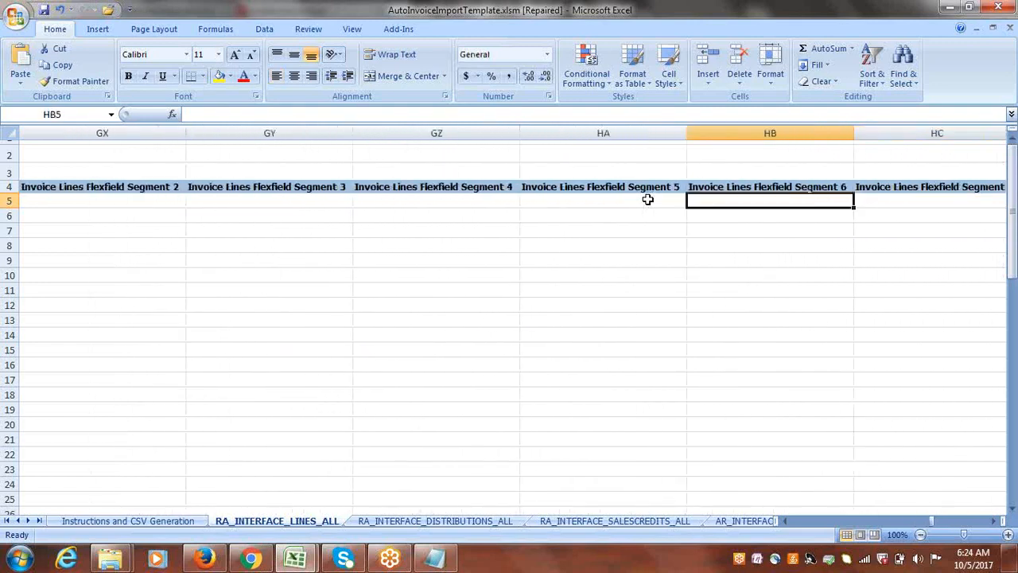
{"action": "key", "text": "Right"}
{"action": "key", "text": "Right"}
{"action": "key", "text": "Right"}
{"action": "key", "text": "Right"}
{"action": "key", "text": "Right"}
{"action": "key", "text": "Right"}
{"action": "key", "text": "Right"}
{"action": "key", "text": "Right"}
{"action": "key", "text": "Right"}
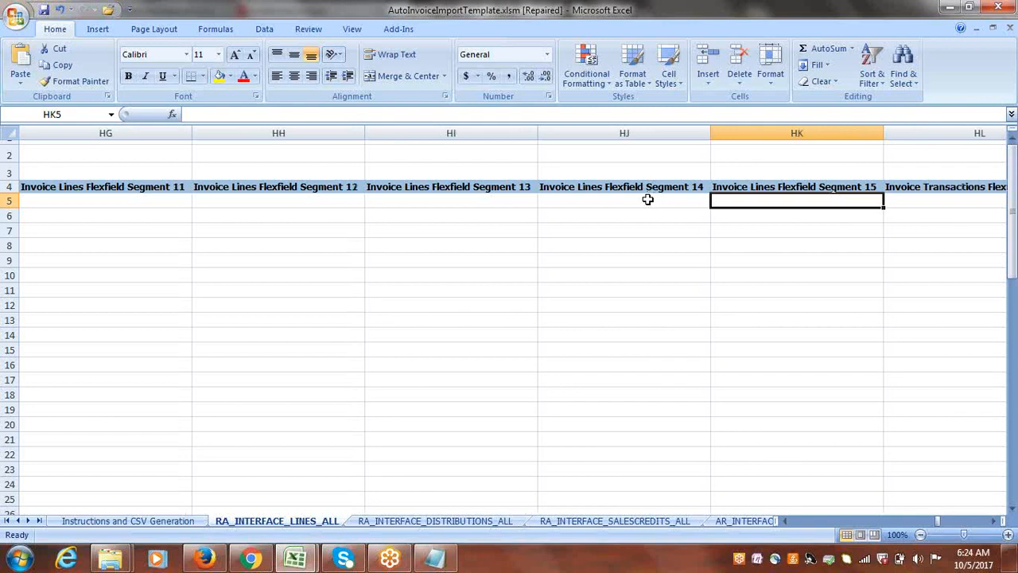
{"action": "key", "text": "Right"}
{"action": "key", "text": "Right"}
{"action": "key", "text": "Right"}
{"action": "key", "text": "Right"}
{"action": "key", "text": "Right"}
{"action": "key", "text": "Right"}
{"action": "key", "text": "Right"}
{"action": "key", "text": "Right"}
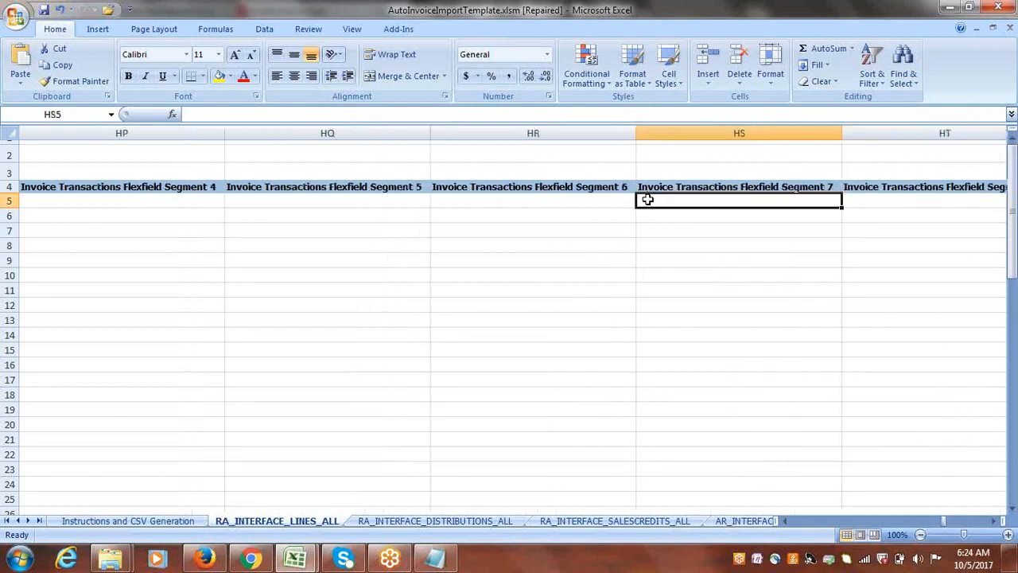
{"action": "key", "text": "Right"}
{"action": "key", "text": "Right"}
{"action": "key", "text": "Right"}
{"action": "key", "text": "Right"}
{"action": "key", "text": "Right"}
{"action": "key", "text": "Right"}
{"action": "key", "text": "Right"}
{"action": "key", "text": "Right"}
{"action": "key", "text": "Right"}
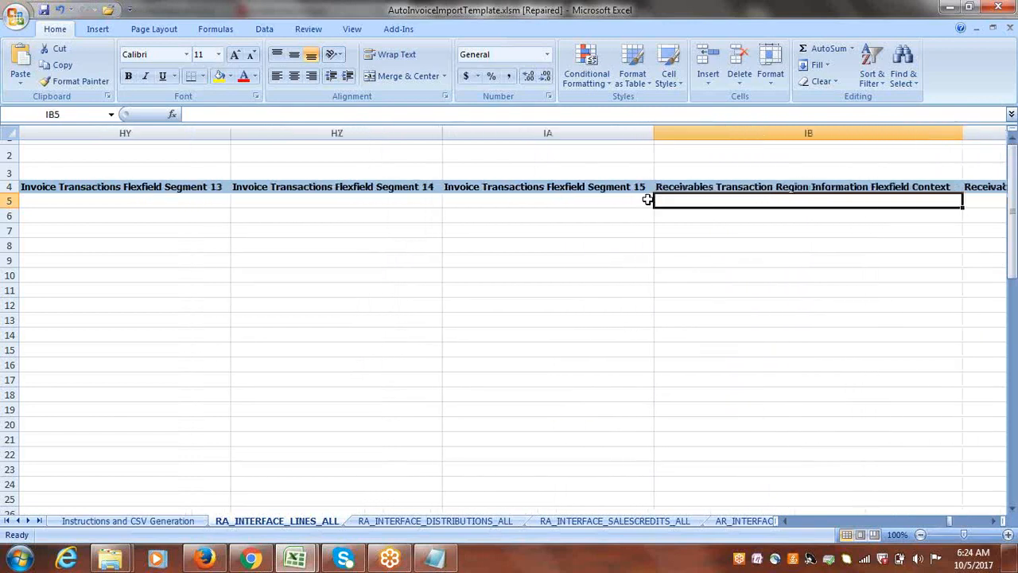
{"action": "key", "text": "Right"}
{"action": "key", "text": "Right"}
{"action": "key", "text": "Right"}
{"action": "key", "text": "Right"}
{"action": "key", "text": "Right"}
{"action": "key", "text": "Right"}
{"action": "key", "text": "Right"}
{"action": "key", "text": "Right"}
{"action": "key", "text": "Right"}
{"action": "key", "text": "Right"}
{"action": "key", "text": "Right"}
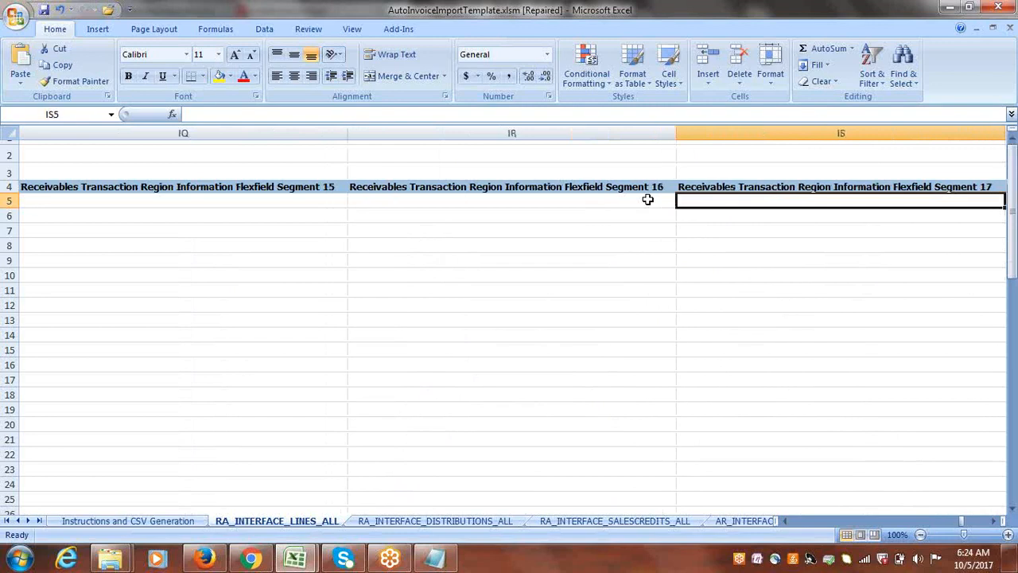
{"action": "key", "text": "Right"}
{"action": "key", "text": "Right"}
{"action": "key", "text": "Right"}
{"action": "key", "text": "Right"}
{"action": "key", "text": "Right"}
{"action": "key", "text": "Right"}
{"action": "key", "text": "Right"}
{"action": "key", "text": "Right"}
{"action": "key", "text": "Right"}
{"action": "key", "text": "Right"}
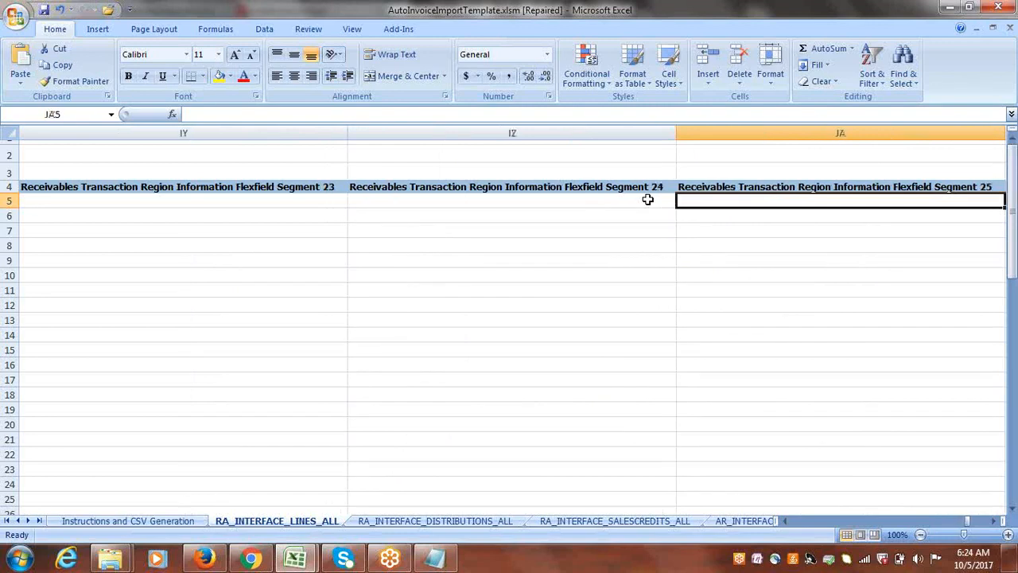
{"action": "key", "text": "Right"}
{"action": "key", "text": "Right"}
{"action": "key", "text": "Right"}
{"action": "key", "text": "Right"}
{"action": "key", "text": "Right"}
{"action": "key", "text": "Right"}
{"action": "key", "text": "Right"}
{"action": "key", "text": "Right"}
{"action": "key", "text": "Right"}
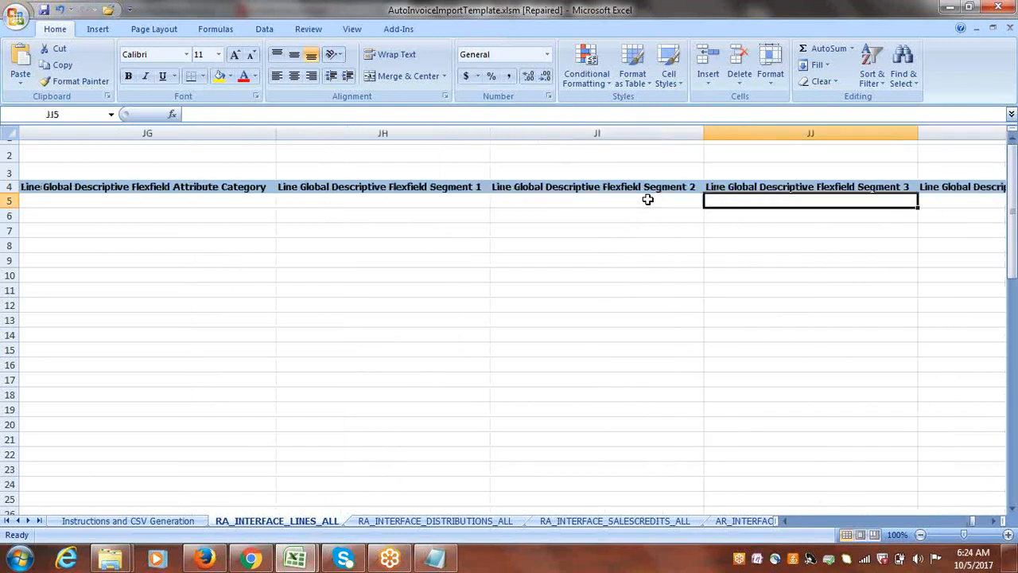
{"action": "key", "text": "Right"}
{"action": "key", "text": "Right"}
{"action": "key", "text": "Right"}
{"action": "key", "text": "Right"}
{"action": "key", "text": "Right"}
{"action": "key", "text": "Right"}
{"action": "key", "text": "Right"}
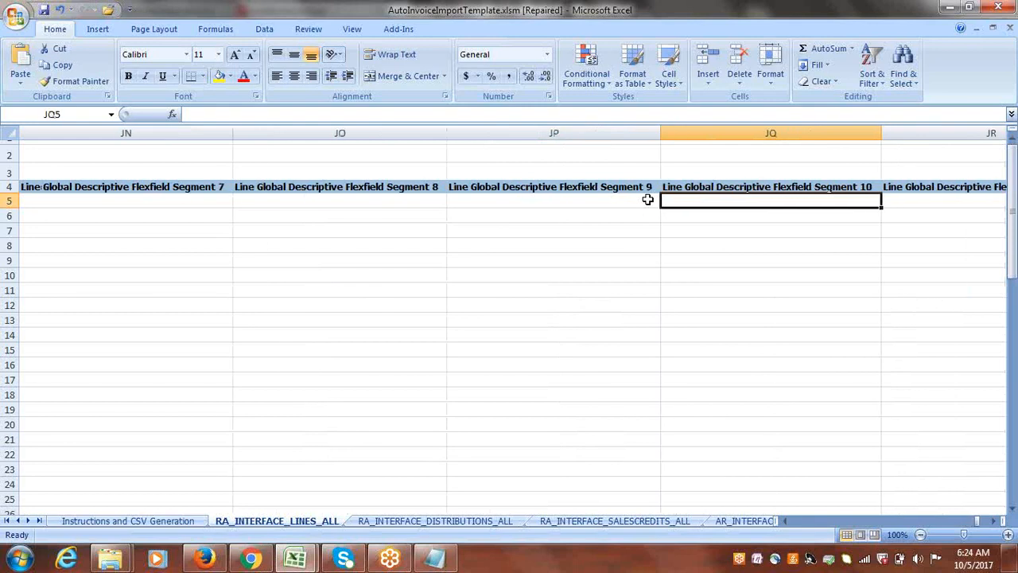
{"action": "key", "text": "Right"}
{"action": "key", "text": "Right"}
{"action": "key", "text": "Right"}
{"action": "key", "text": "Right"}
{"action": "key", "text": "Right"}
{"action": "key", "text": "Right"}
{"action": "key", "text": "Right"}
{"action": "key", "text": "Right"}
{"action": "key", "text": "Right"}
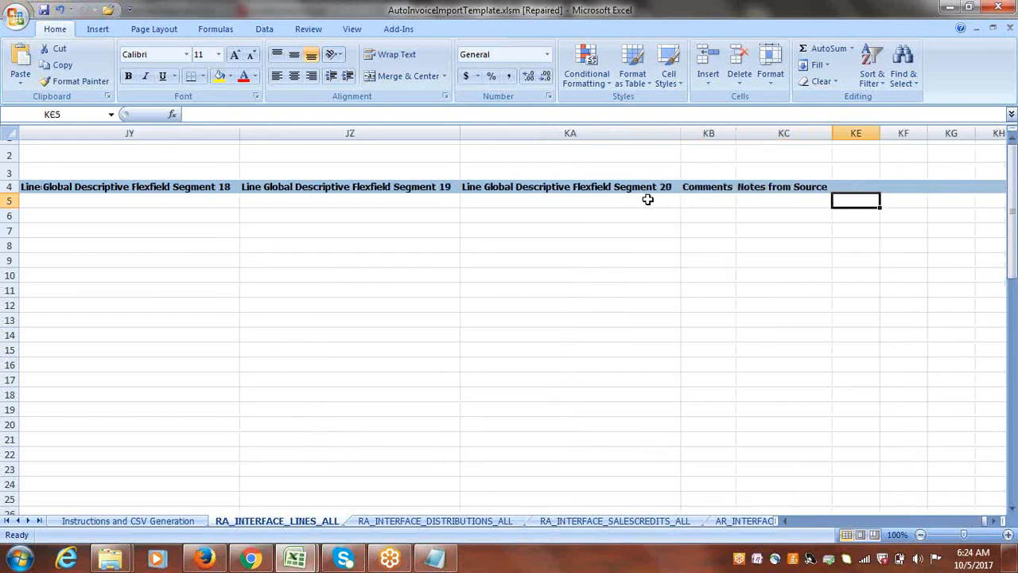
Return to the Business Unit Name cell in row 5, and open the RA_INTERFACE_DISTRIBUTIONS_ALL sheet.
{"action": "key", "text": "Left"}
{"action": "key", "text": "Left"}
{"action": "key", "text": "Left"}
{"action": "key", "text": "Left"}
{"action": "key", "text": "Left"}
{"action": "key", "text": "Left"}
{"action": "key", "text": "Left"}
{"action": "key", "text": "Left"}
{"action": "key", "text": "Left"}
{"action": "key", "text": "Left"}
{"action": "key", "text": "Left"}
{"action": "key", "text": "Left"}
{"action": "key", "text": "Left"}
{"action": "key", "text": "Left"}
{"action": "key", "text": "Left"}
{"action": "key", "text": "Left"}
{"action": "key", "text": "Left"}
{"action": "key", "text": "Left"}
{"action": "key", "text": "Left"}
{"action": "key", "text": "Left"}
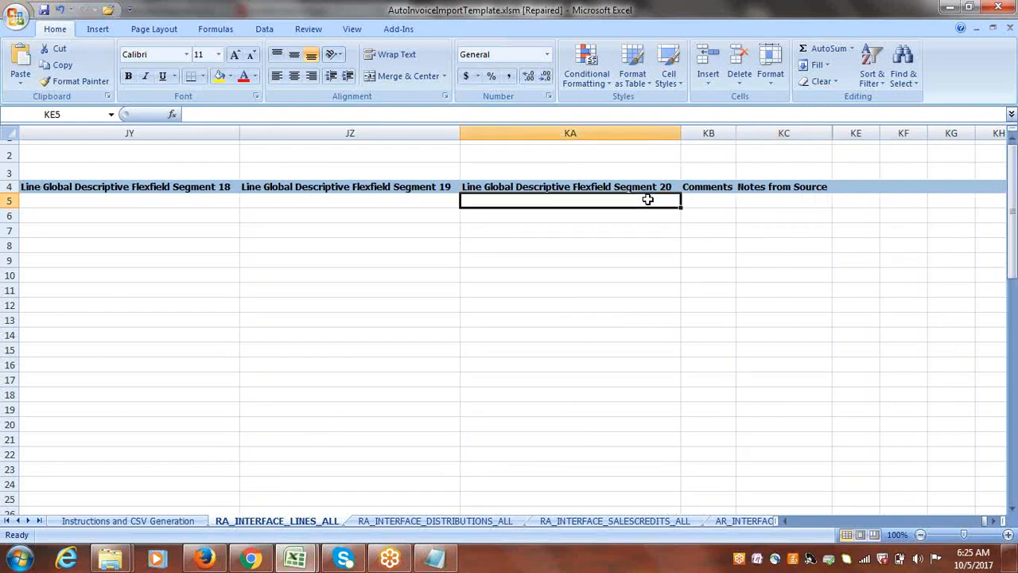
{"action": "key", "text": "Left"}
{"action": "key", "text": "Left"}
{"action": "key", "text": "Left"}
{"action": "key", "text": "Left"}
{"action": "key", "text": "Left"}
{"action": "key", "text": "Left"}
{"action": "key", "text": "Left"}
{"action": "key", "text": "Left"}
{"action": "key", "text": "Left"}
{"action": "key", "text": "Left"}
{"action": "key", "text": "Left"}
{"action": "key", "text": "Left"}
{"action": "key", "text": "Left"}
{"action": "key", "text": "Left"}
{"action": "key", "text": "Left"}
{"action": "key", "text": "Left"}
{"action": "key", "text": "Left"}
{"action": "key", "text": "Left"}
{"action": "key", "text": "Left"}
{"action": "key", "text": "Left"}
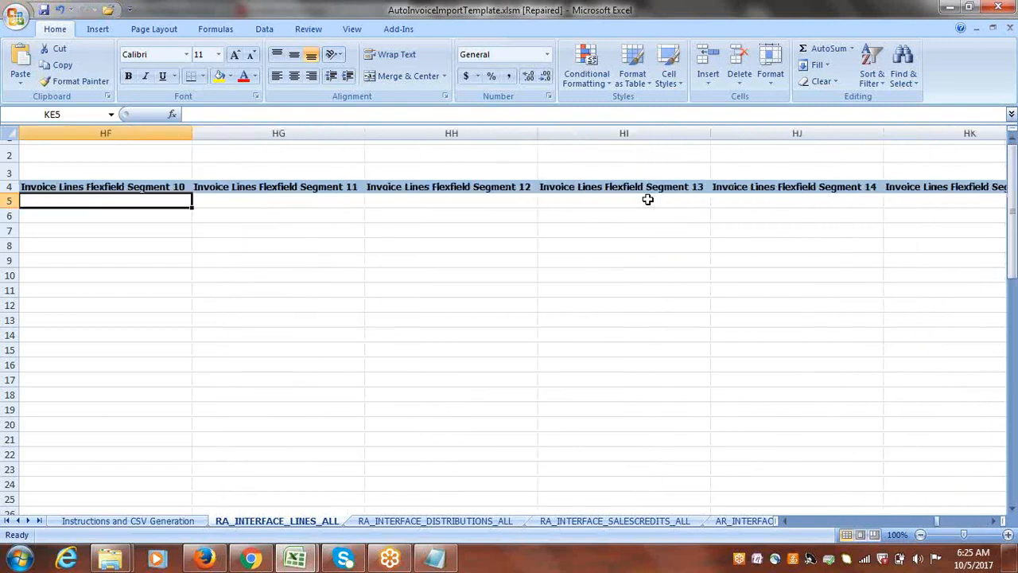
{"action": "key", "text": "Left"}
{"action": "key", "text": "Left"}
{"action": "key", "text": "Left"}
{"action": "key", "text": "Left"}
{"action": "key", "text": "Left"}
{"action": "key", "text": "Left"}
{"action": "key", "text": "Left"}
{"action": "key", "text": "Left"}
{"action": "key", "text": "Left"}
{"action": "key", "text": "Left"}
{"action": "key", "text": "Left"}
{"action": "key", "text": "Left"}
{"action": "key", "text": "Left"}
{"action": "key", "text": "Left"}
{"action": "key", "text": "Left"}
{"action": "key", "text": "Left"}
{"action": "key", "text": "Left"}
{"action": "key", "text": "Left"}
{"action": "key", "text": "Left"}
{"action": "key", "text": "Left"}
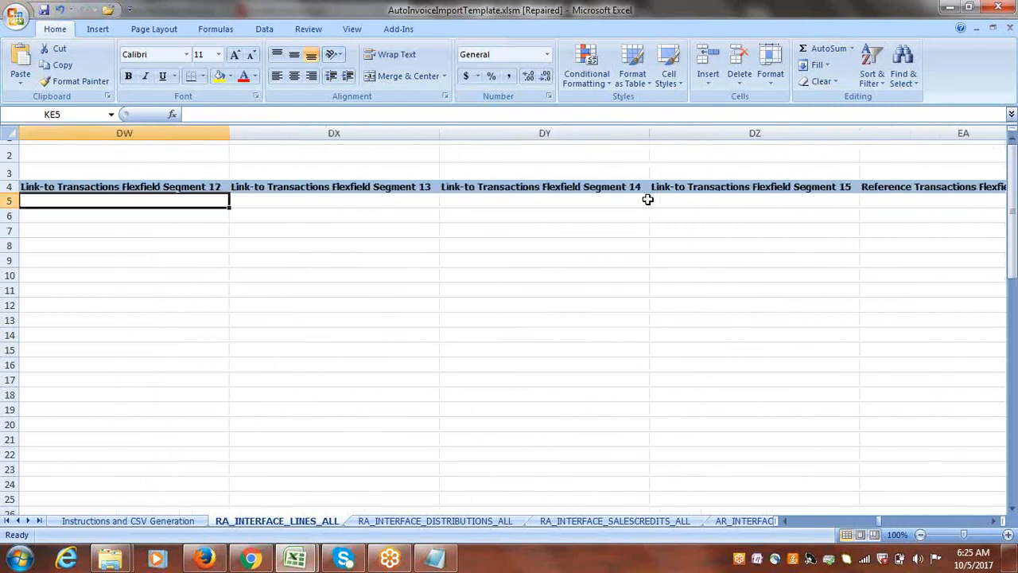
{"action": "key", "text": "Left"}
{"action": "key", "text": "Left"}
{"action": "key", "text": "Left"}
{"action": "key", "text": "Left"}
{"action": "key", "text": "Left"}
{"action": "key", "text": "Left"}
{"action": "key", "text": "Left"}
{"action": "key", "text": "Left"}
{"action": "key", "text": "Left"}
{"action": "key", "text": "Left"}
{"action": "key", "text": "Left"}
{"action": "key", "text": "Left"}
{"action": "key", "text": "Left"}
{"action": "key", "text": "Left"}
{"action": "key", "text": "Left"}
{"action": "key", "text": "Left"}
{"action": "key", "text": "Left"}
{"action": "key", "text": "Left"}
{"action": "key", "text": "Left"}
{"action": "key", "text": "Left"}
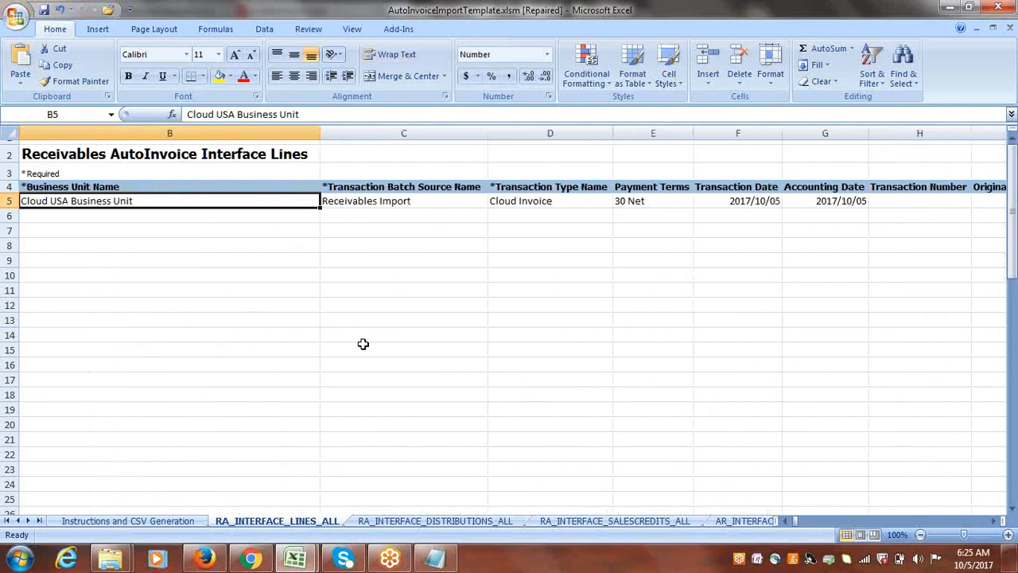
{"action": "left_click", "coordinate": [414, 521]}
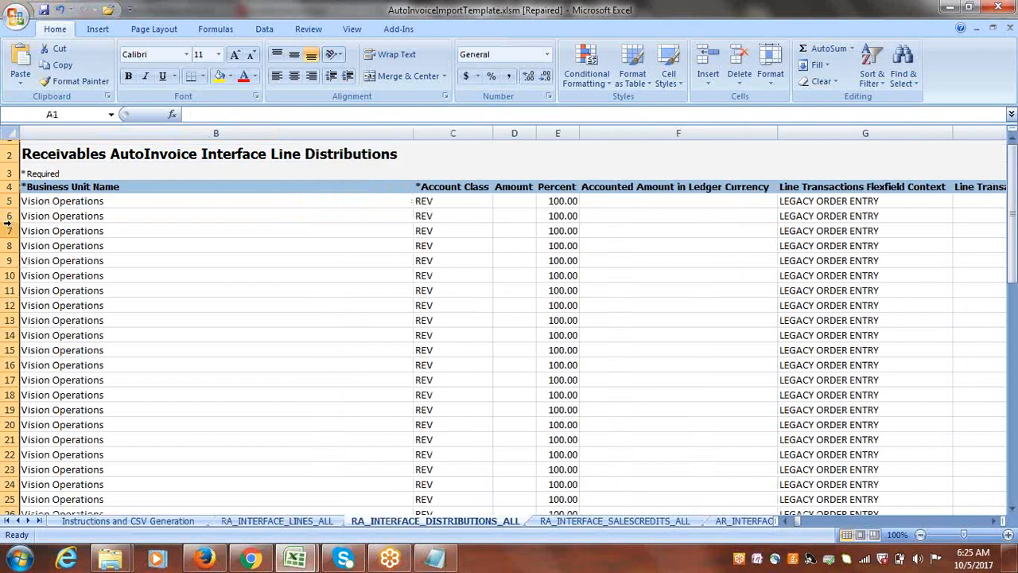
Delete all sample distribution rows from row 7 downward, keeping rows 5 and 6.
{"action": "left_click_drag", "start_coordinate": [10, 231], "coordinate": [56, 403]}
{"action": "key", "text": "ctrl+minus"}
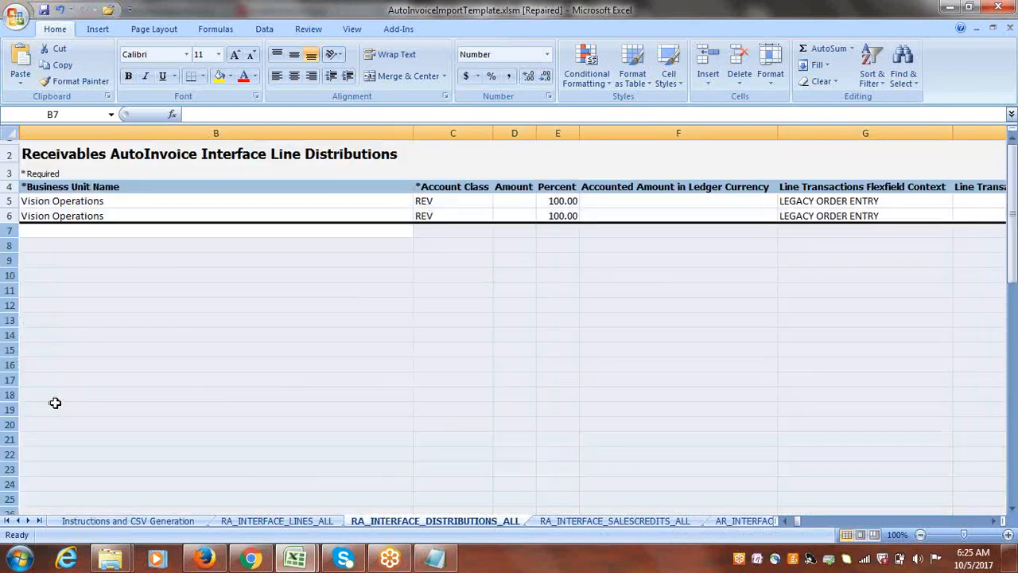
Copy Cloud USA Business Unit from the RA_INTERFACE_LINES_ALL sheet into the Business Unit Name cells of distribution rows 5 and 6.
{"action": "left_click", "coordinate": [291, 521]}
{"action": "key", "text": "ctrl+c"}
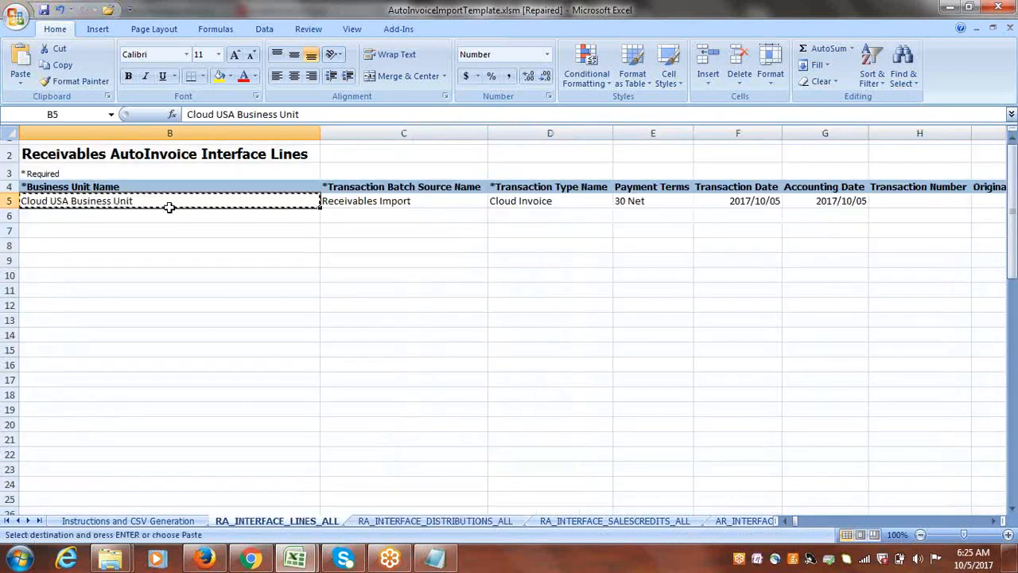
{"action": "left_click", "coordinate": [396, 521]}
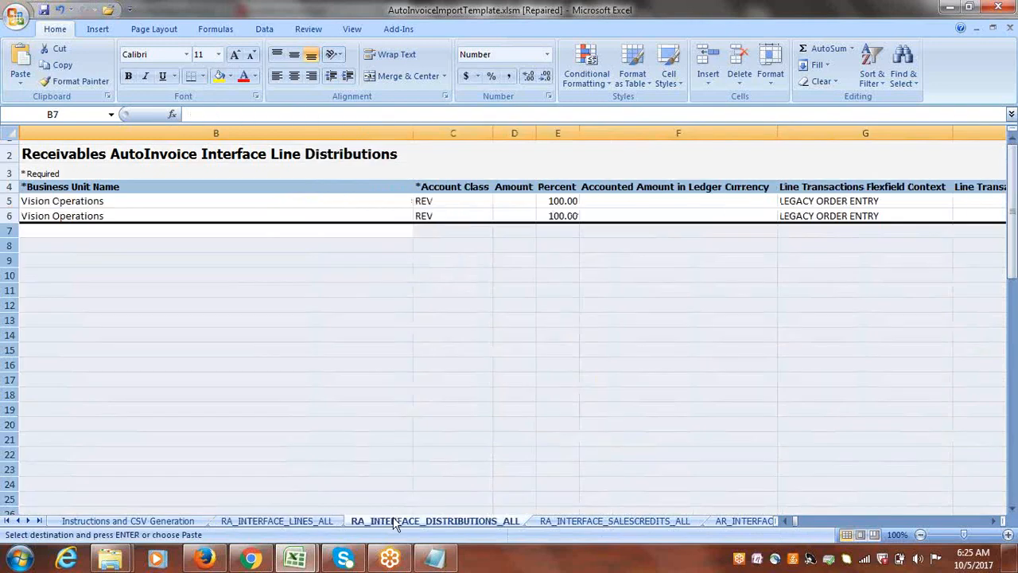
{"action": "left_click", "coordinate": [97, 201]}
{"action": "key", "text": "ctrl+v"}
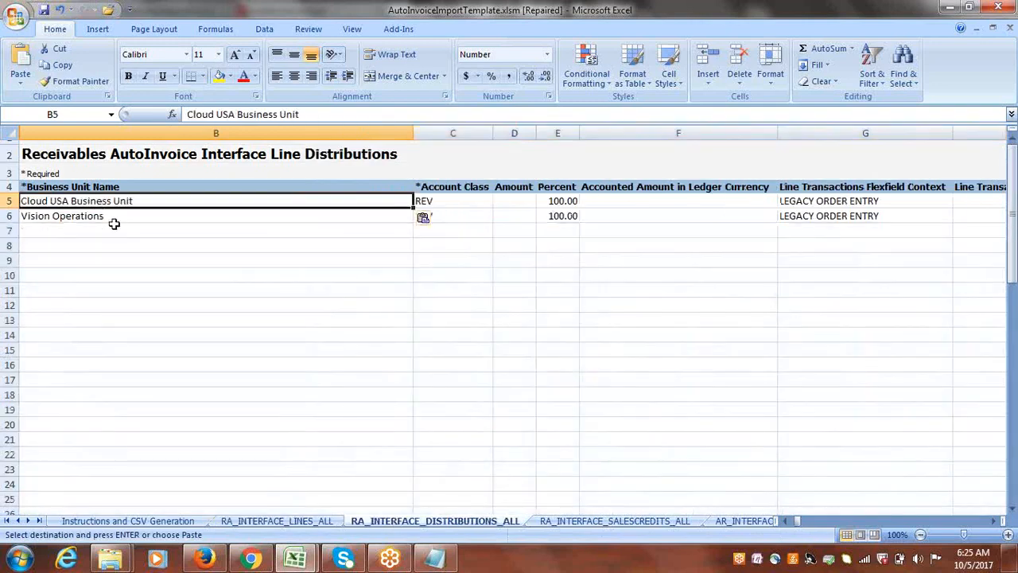
{"action": "left_click", "coordinate": [117, 215]}
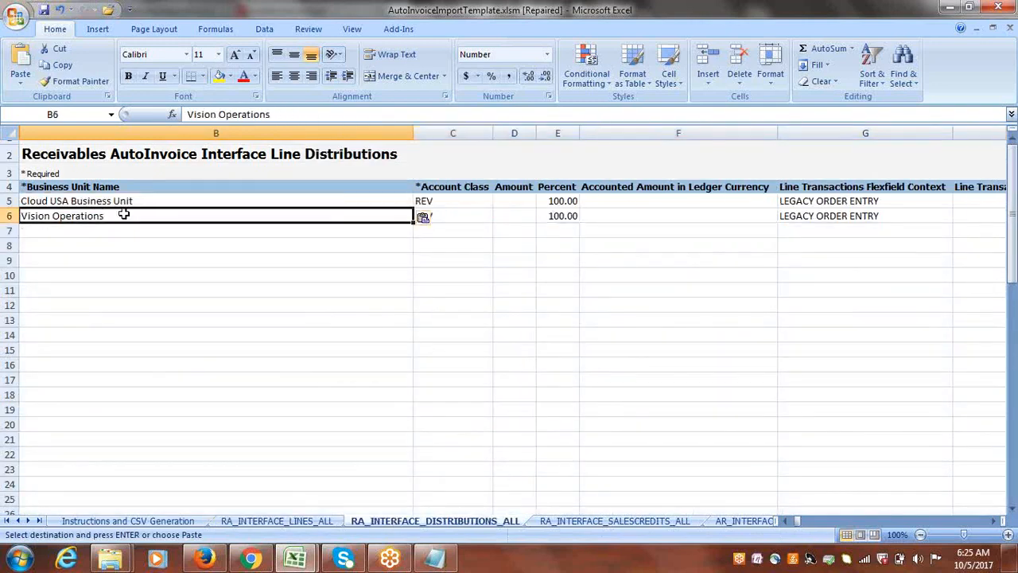
{"action": "left_click", "coordinate": [132, 201]}
{"action": "key", "text": "ctrl+c"}
{"action": "left_click", "coordinate": [132, 215]}
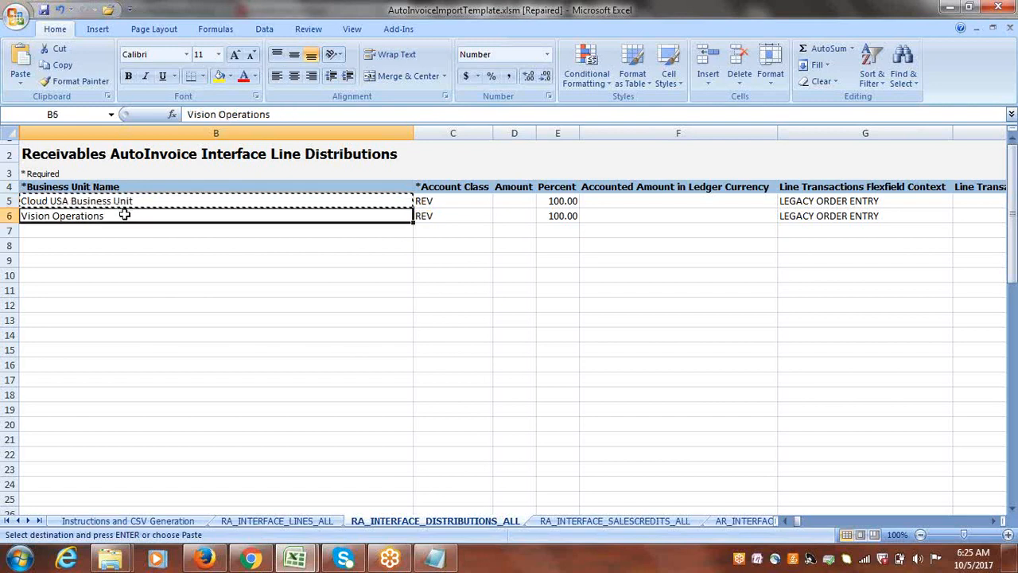
{"action": "key", "text": "ctrl+v"}
{"action": "left_click", "coordinate": [169, 231]}
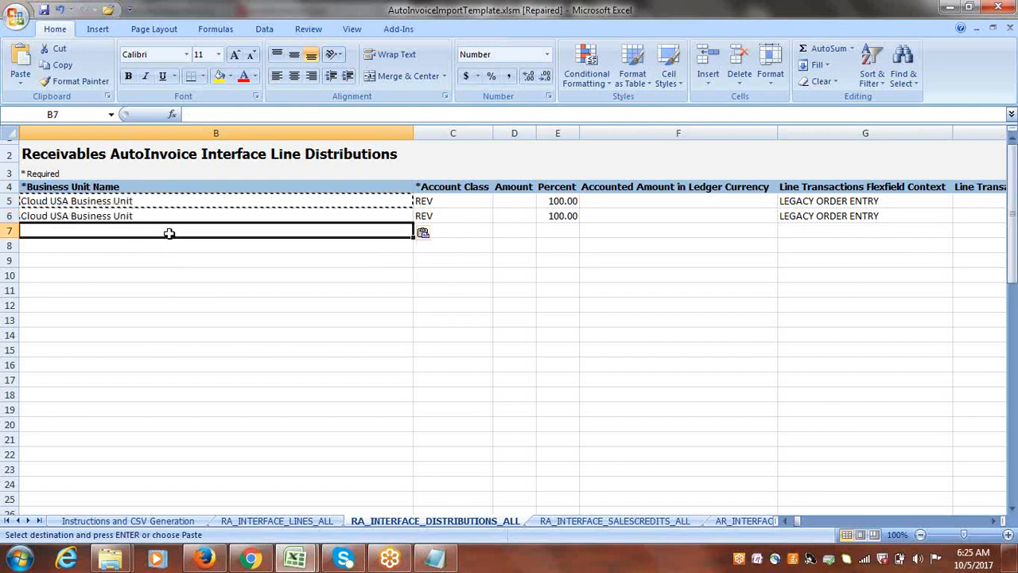
Set the Account Class of distribution row 5 to REC.
{"action": "left_click", "coordinate": [447, 199]}
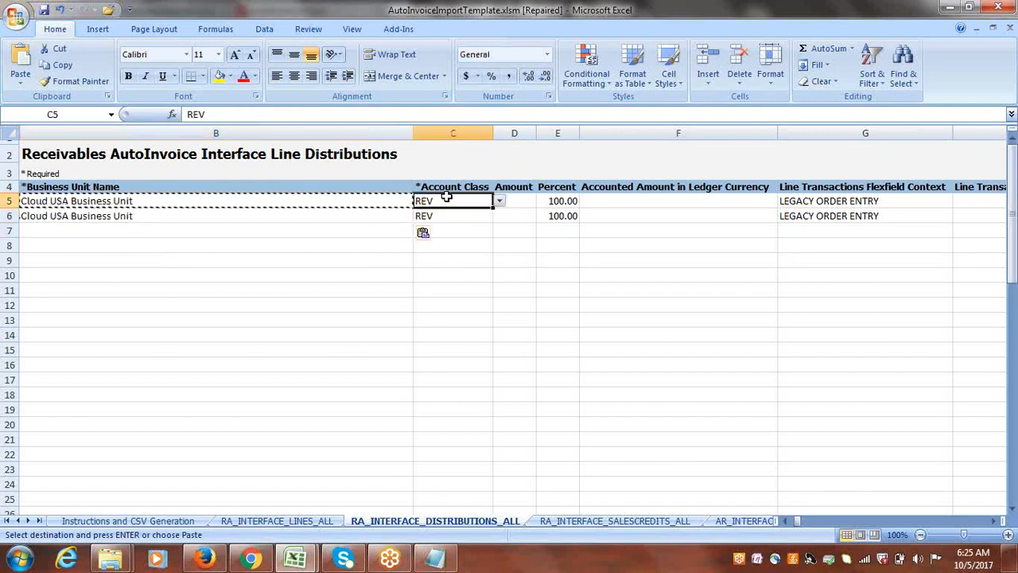
{"action": "left_click", "coordinate": [499, 201]}
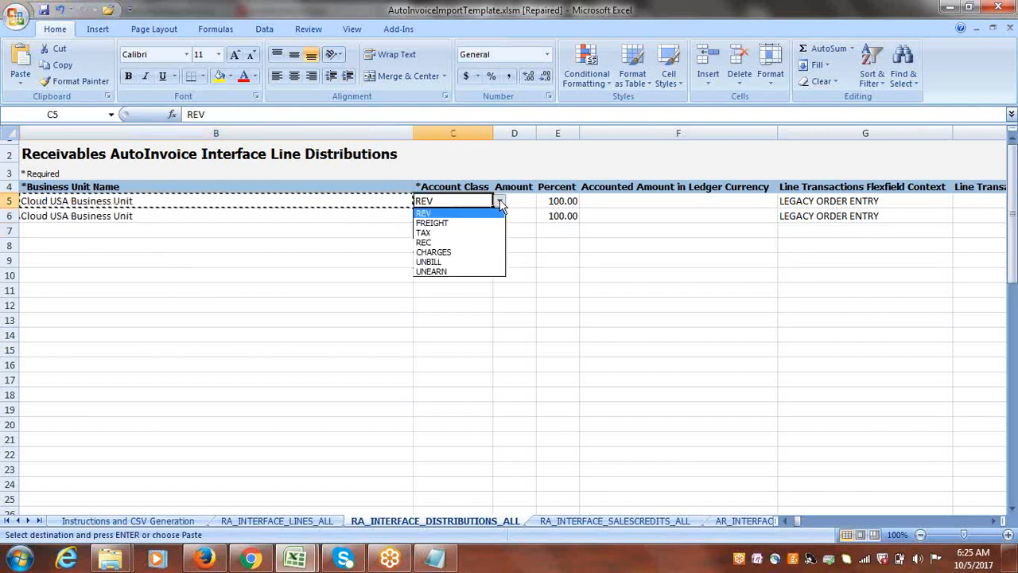
{"action": "left_click", "coordinate": [453, 246]}
{"action": "key", "text": "Tab"}
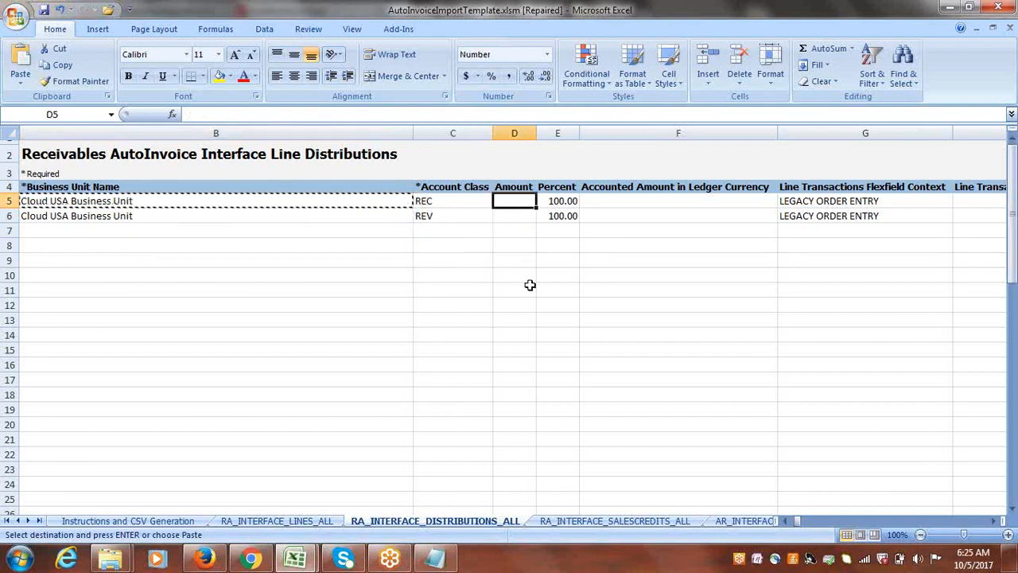
Copy CLOUD_SO_CONTEXT from the Notepad notes into the Line Transactions Flexfield Context cells of distribution rows 5 and 6.
{"action": "key", "text": "Tab"}
{"action": "key", "text": "Tab"}
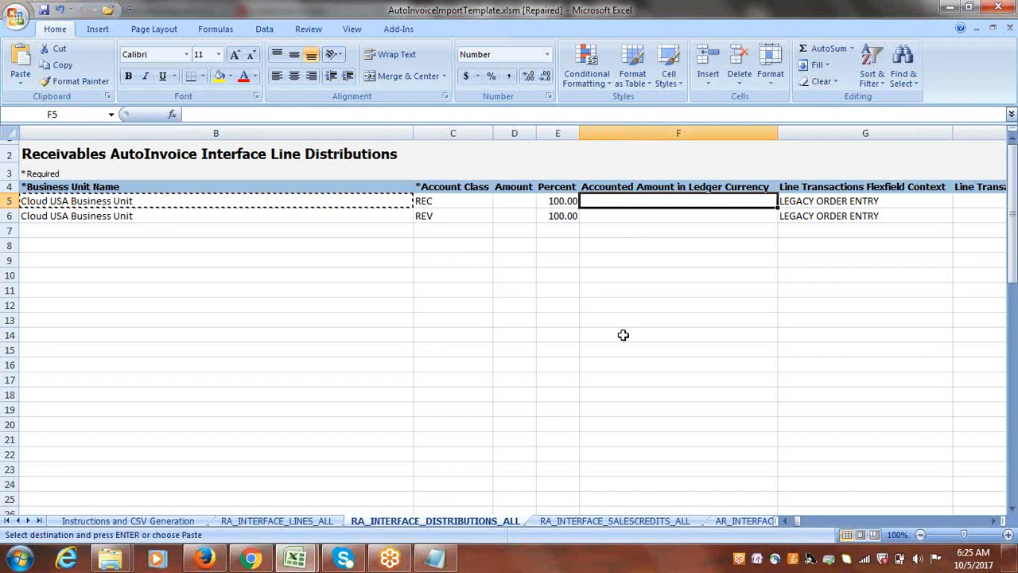
{"action": "key", "text": "Tab"}
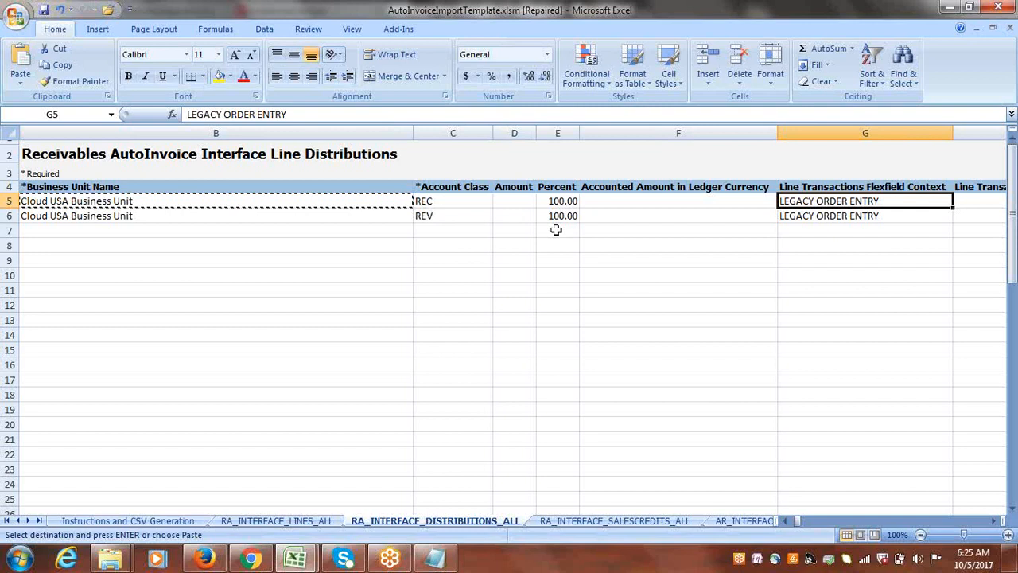
{"action": "key", "text": "Tab"}
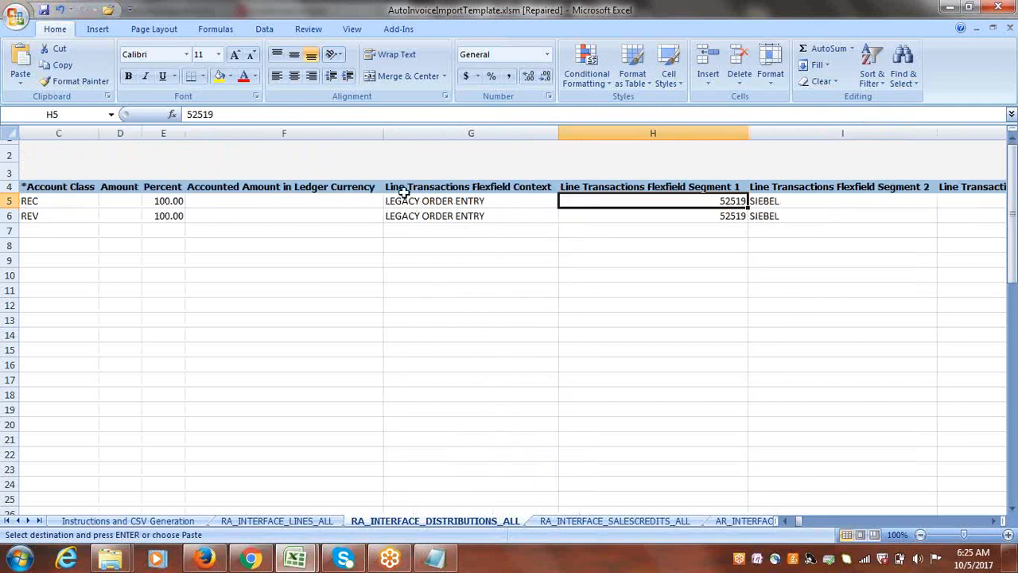
{"action": "left_click", "coordinate": [281, 521]}
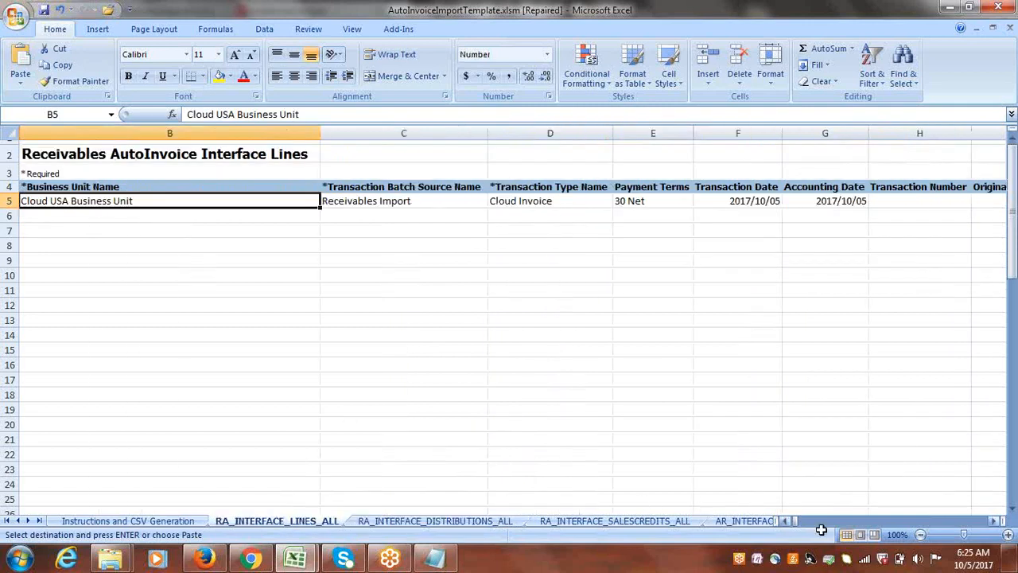
{"action": "left_click", "coordinate": [421, 521]}
{"action": "left_click", "coordinate": [434, 558]}
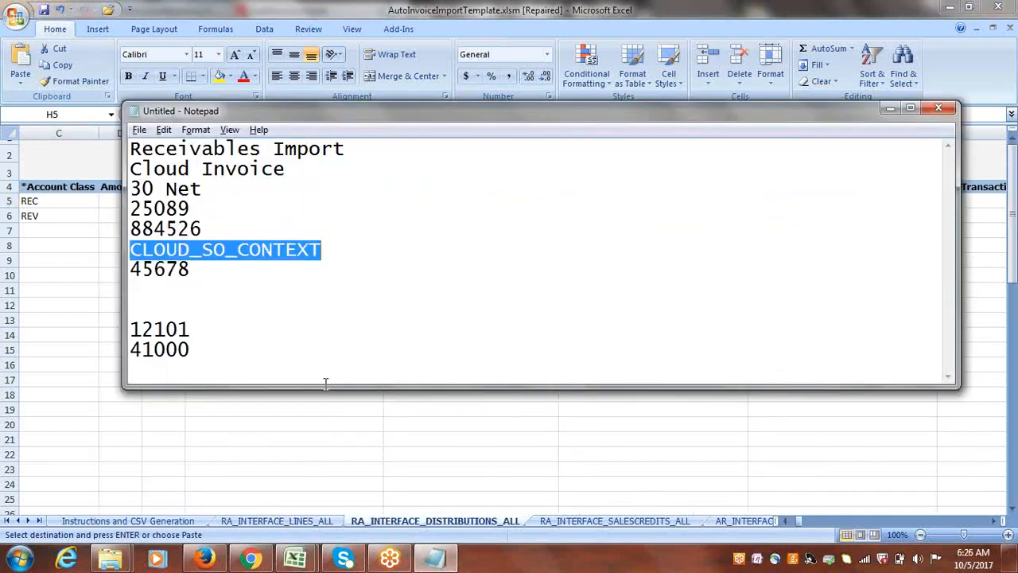
{"action": "key", "text": "ctrl+c"}
{"action": "key", "text": "alt+Tab"}
{"action": "left_click", "coordinate": [478, 201]}
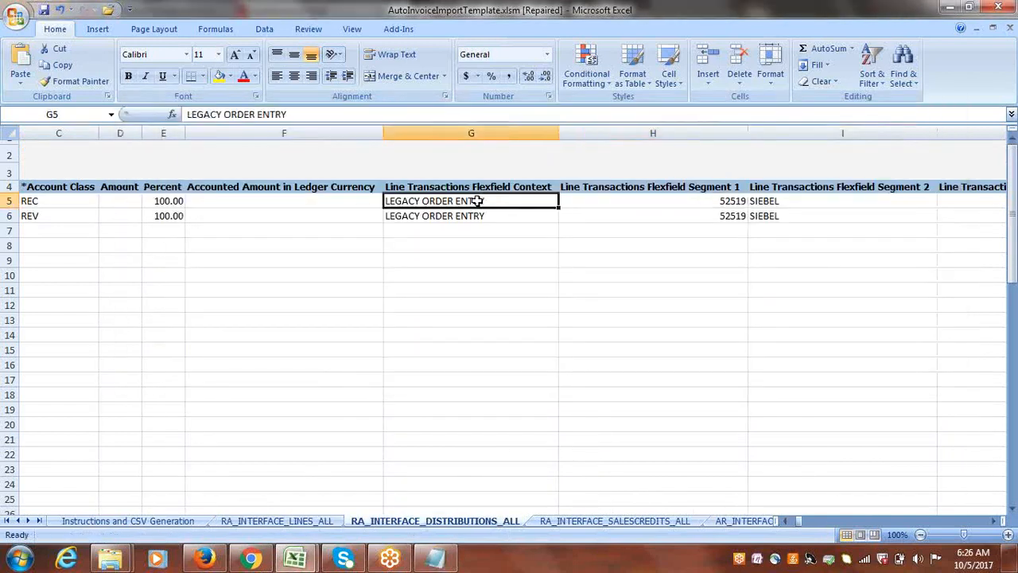
{"action": "key", "text": "ctrl+v"}
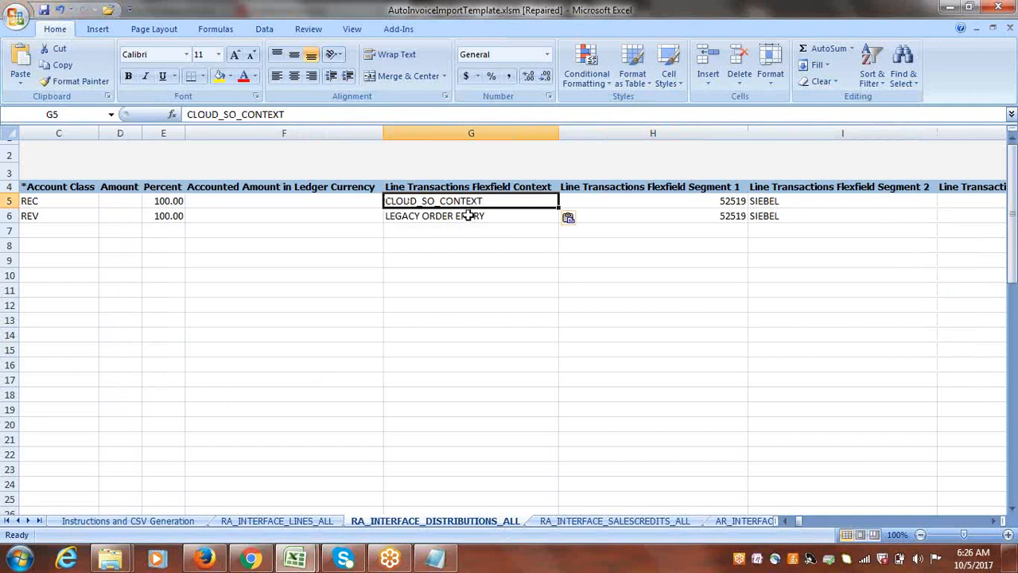
{"action": "left_click", "coordinate": [467, 217]}
{"action": "key", "text": "ctrl+v"}
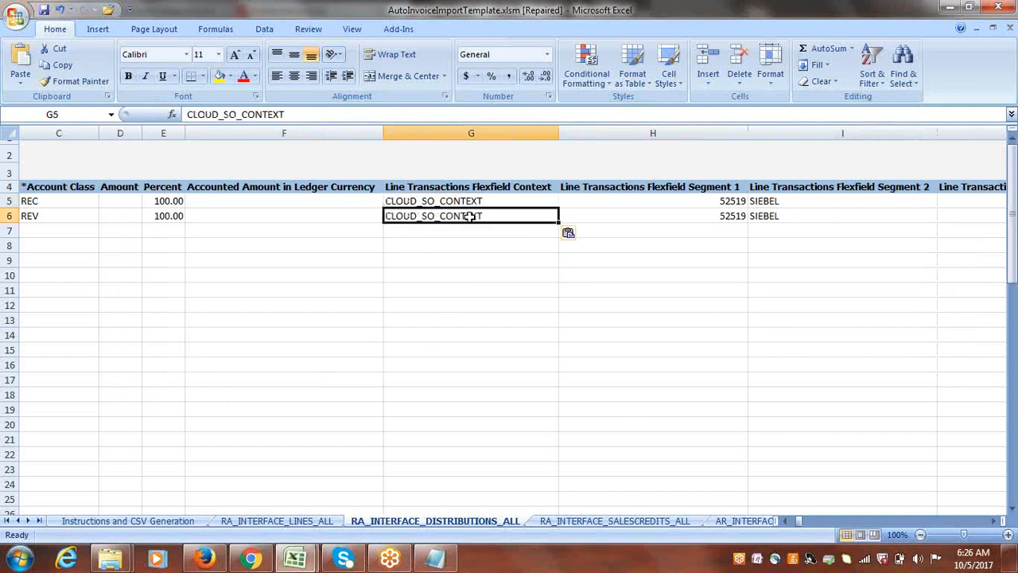
Check the Account Class cells of rows 5 and 6, and return to the Line Transactions Flexfield Segment 1 column.
{"action": "key", "text": "Left"}
{"action": "key", "text": "Left"}
{"action": "key", "text": "Left"}
{"action": "key", "text": "Left"}
{"action": "key", "text": "Left"}
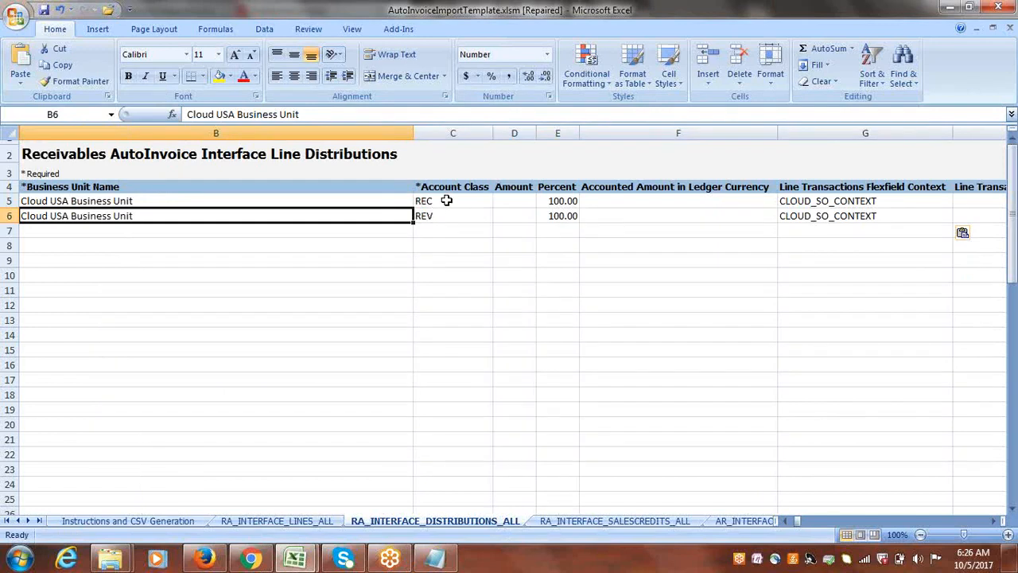
{"action": "left_click", "coordinate": [447, 201]}
{"action": "left_click", "coordinate": [462, 215]}
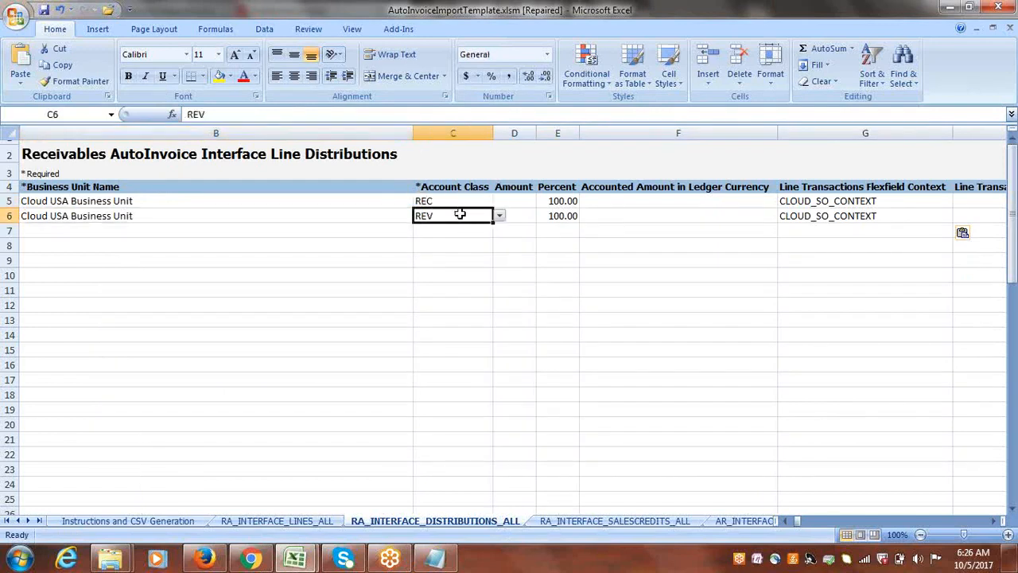
{"action": "key", "text": "Right"}
{"action": "key", "text": "Right"}
{"action": "key", "text": "Right"}
{"action": "key", "text": "Right"}
{"action": "key", "text": "Right"}
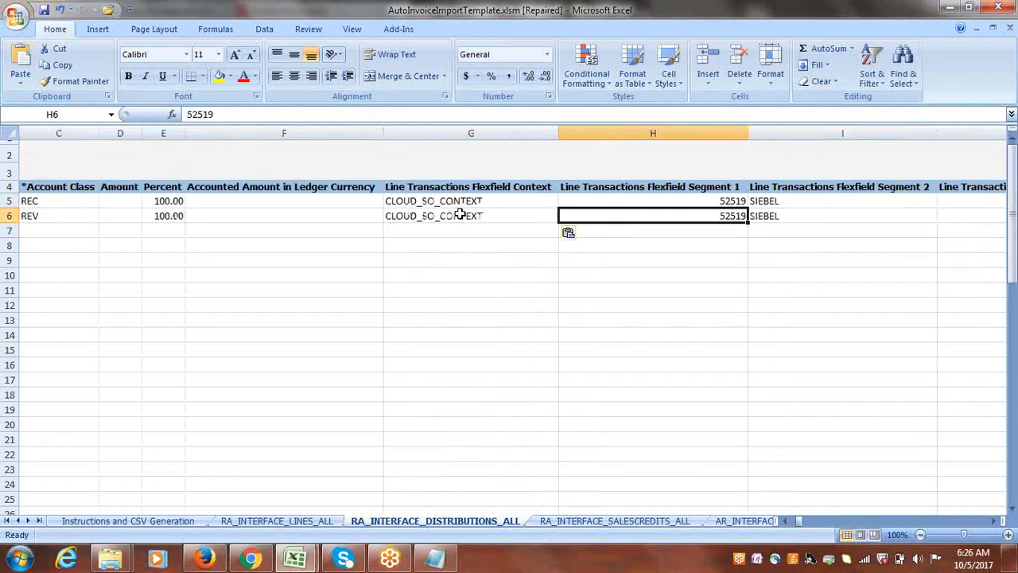
Copy the Line Transactions Flexfield Segment 1 value 56565 from RA_INTERFACE_LINES_ALL into the matching cells of distribution rows 5 and 6.
{"action": "left_click", "coordinate": [296, 521]}
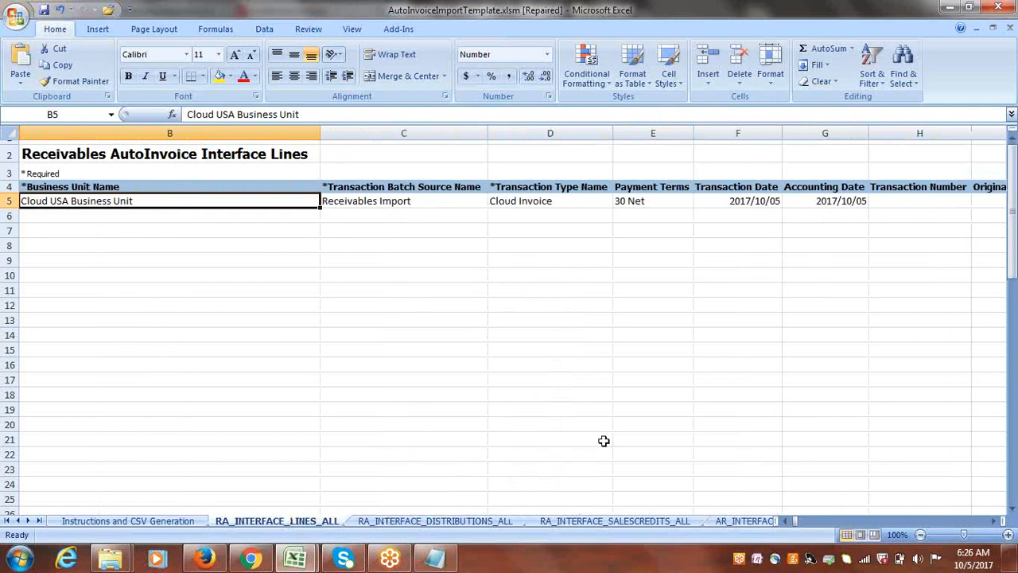
{"action": "left_click", "coordinate": [997, 523]}
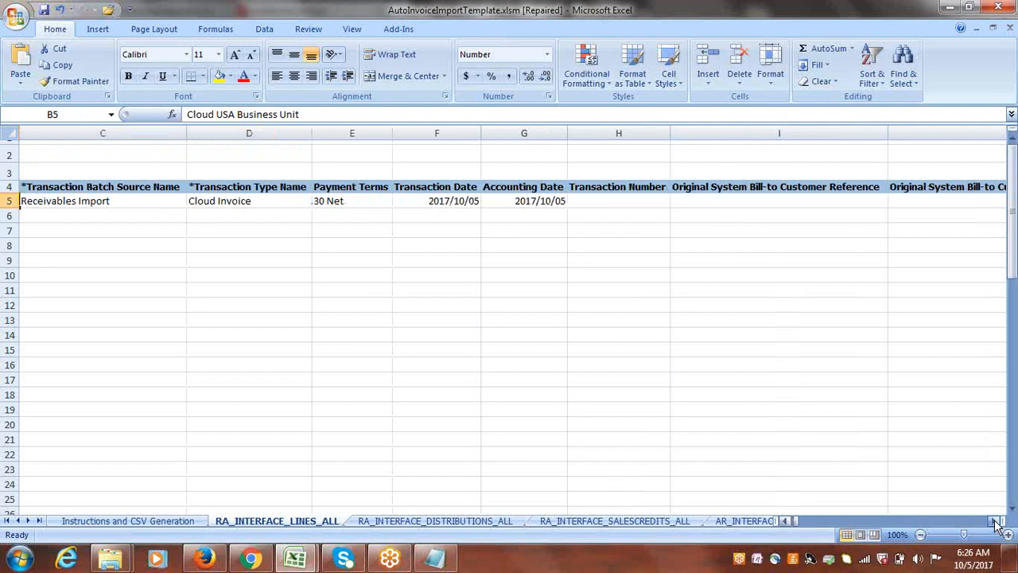
{"action": "left_click", "coordinate": [996, 523]}
{"action": "left_click", "coordinate": [997, 523]}
{"action": "left_click", "coordinate": [997, 522]}
{"action": "left_click", "coordinate": [997, 523]}
{"action": "left_click_drag", "start_coordinate": [997, 522], "coordinate": [997, 522]}
{"action": "left_click", "coordinate": [997, 523]}
{"action": "left_click", "coordinate": [997, 522]}
{"action": "left_click", "coordinate": [996, 522]}
{"action": "left_click", "coordinate": [996, 522]}
{"action": "left_click", "coordinate": [554, 203]}
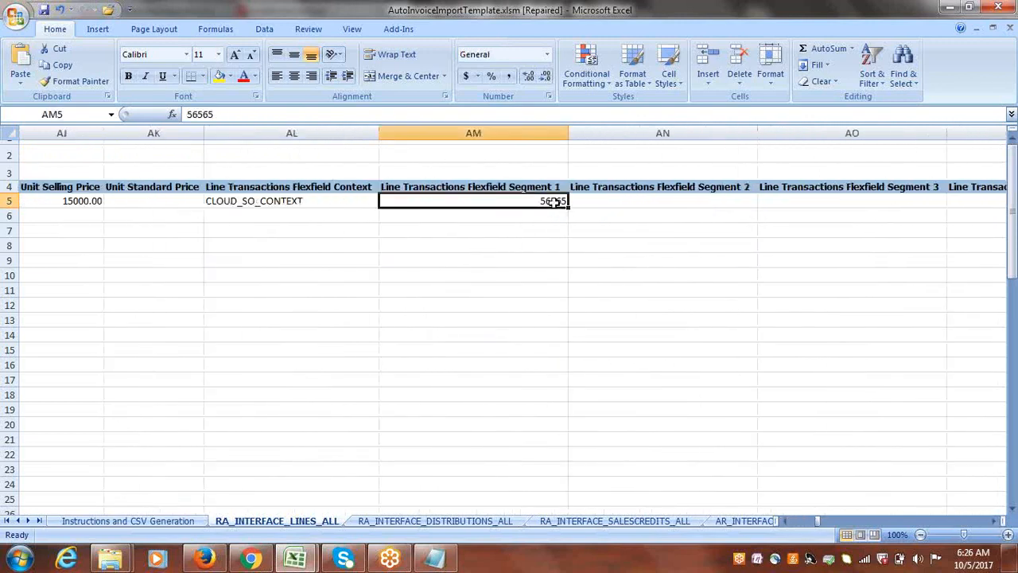
{"action": "key", "text": "ctrl+c"}
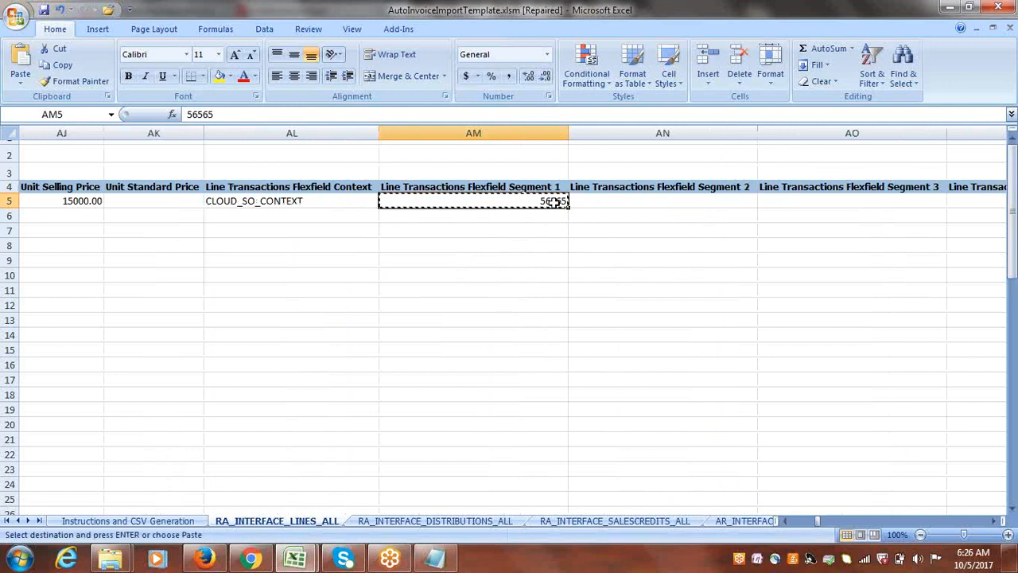
{"action": "left_click", "coordinate": [422, 524]}
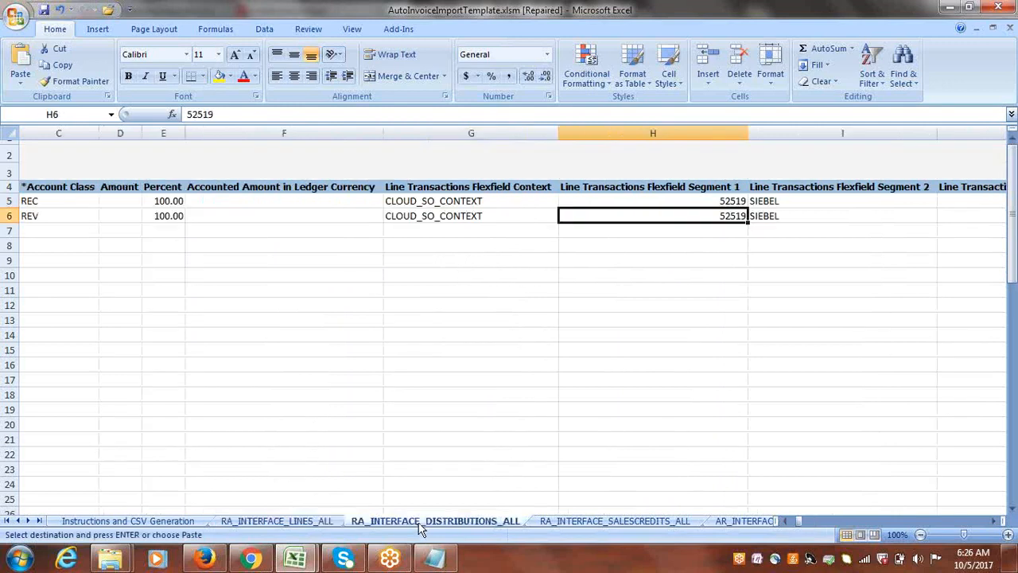
{"action": "left_click", "coordinate": [704, 202]}
{"action": "key", "text": "ctrl+v"}
{"action": "left_click", "coordinate": [694, 218]}
{"action": "key", "text": "ctrl+v"}
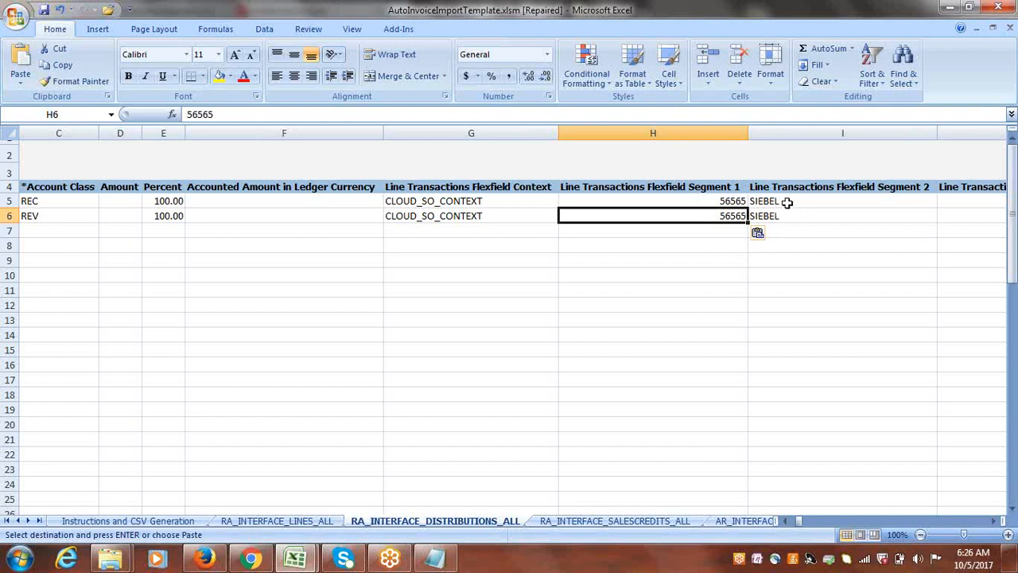
Clear the Line Transactions Flexfield Segment 2, 3 and 4 cells in distribution rows 5 and 6.
{"action": "left_click_drag", "start_coordinate": [787, 202], "coordinate": [786, 214]}
{"action": "key", "text": "Delete"}
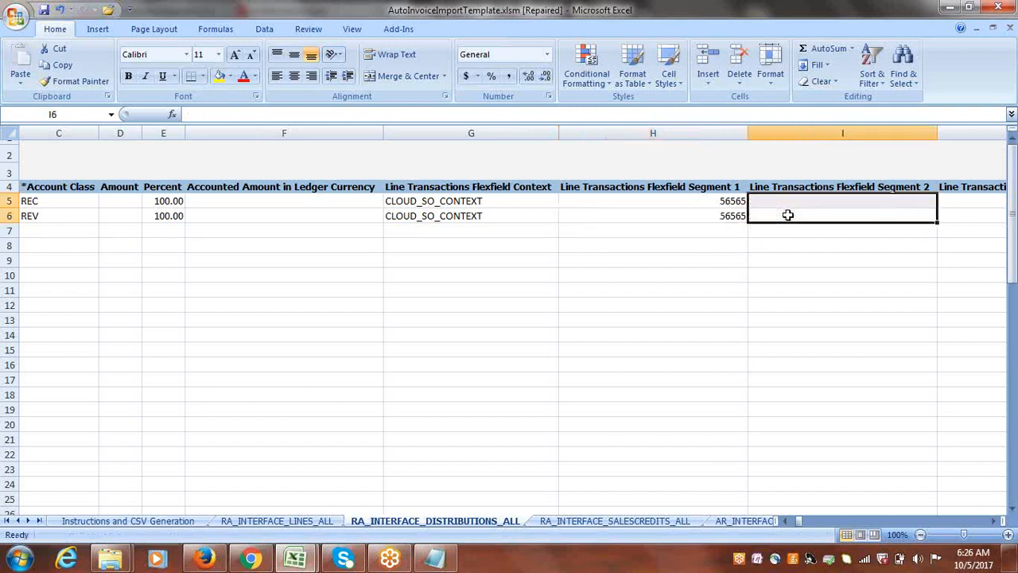
{"action": "left_click", "coordinate": [764, 201]}
{"action": "key", "text": "Right"}
{"action": "key", "text": "Right"}
{"action": "key", "text": "Right"}
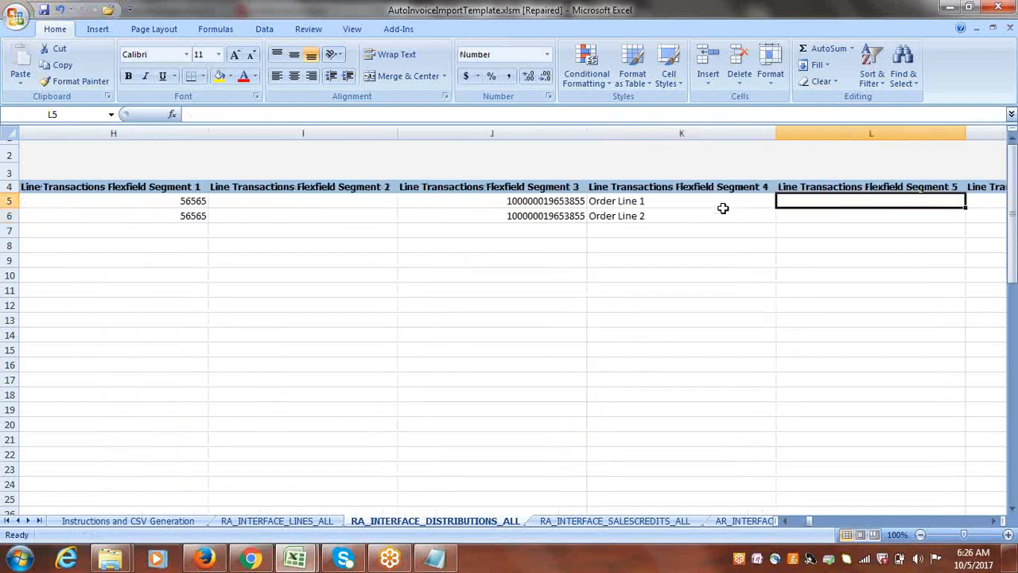
{"action": "left_click_drag", "start_coordinate": [545, 201], "coordinate": [617, 215]}
{"action": "key", "text": "Delete"}
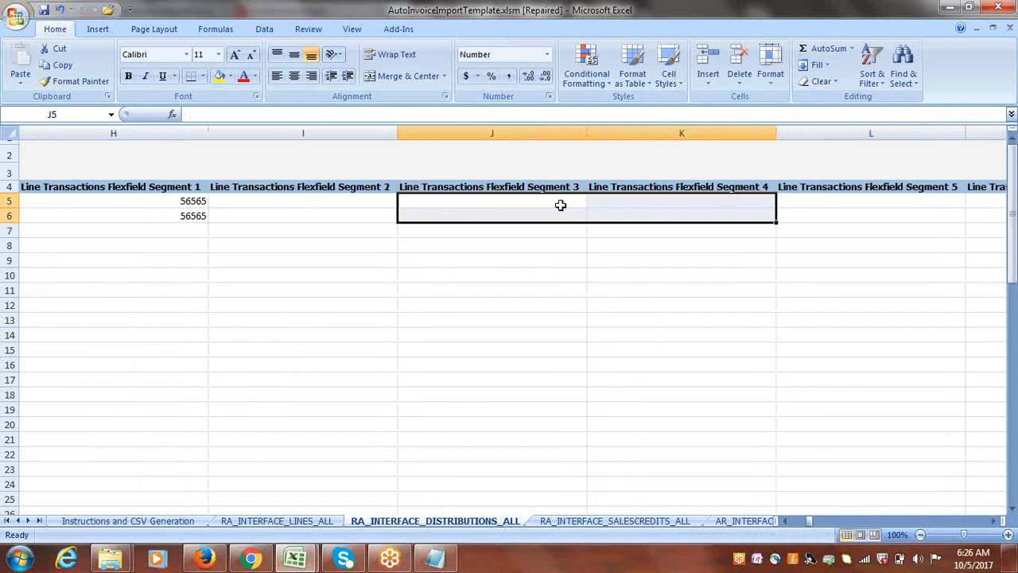
Set Accounting Flexfield Segment 1 and Segment 2 of distribution row 5 to 1000.
{"action": "key", "text": "Right"}
{"action": "key", "text": "Right"}
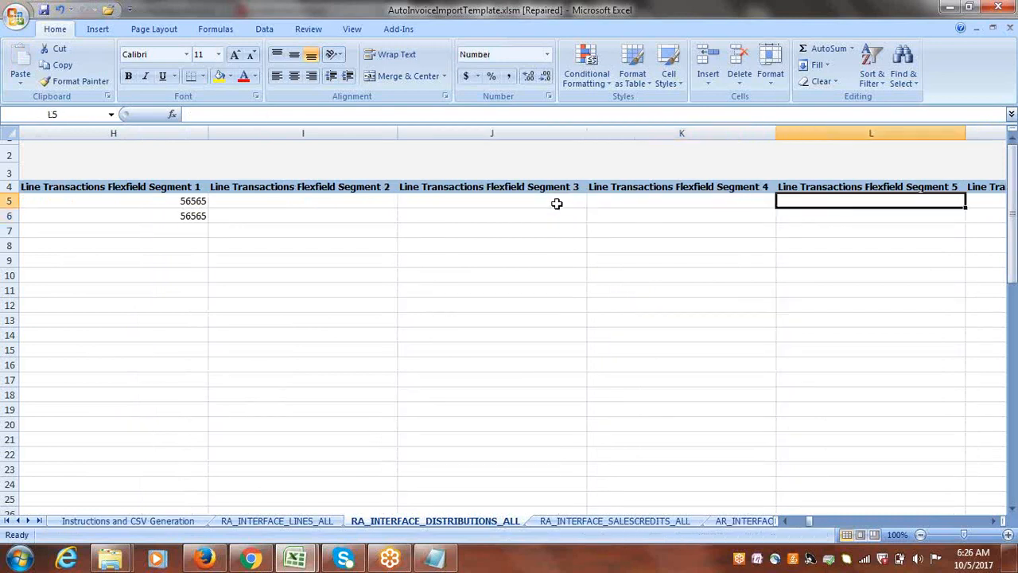
{"action": "key", "text": "Right"}
{"action": "key", "text": "Right"}
{"action": "key", "text": "Right"}
{"action": "key", "text": "Right"}
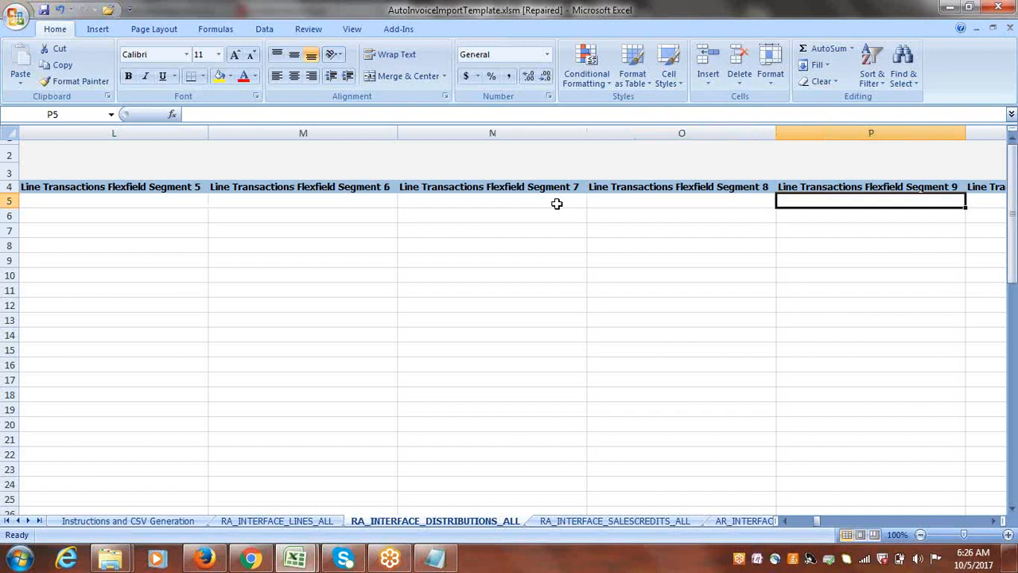
{"action": "key", "text": "Right"}
{"action": "key", "text": "Right"}
{"action": "key", "text": "Right"}
{"action": "key", "text": "Right"}
{"action": "key", "text": "Right"}
{"action": "key", "text": "Right"}
{"action": "key", "text": "Right"}
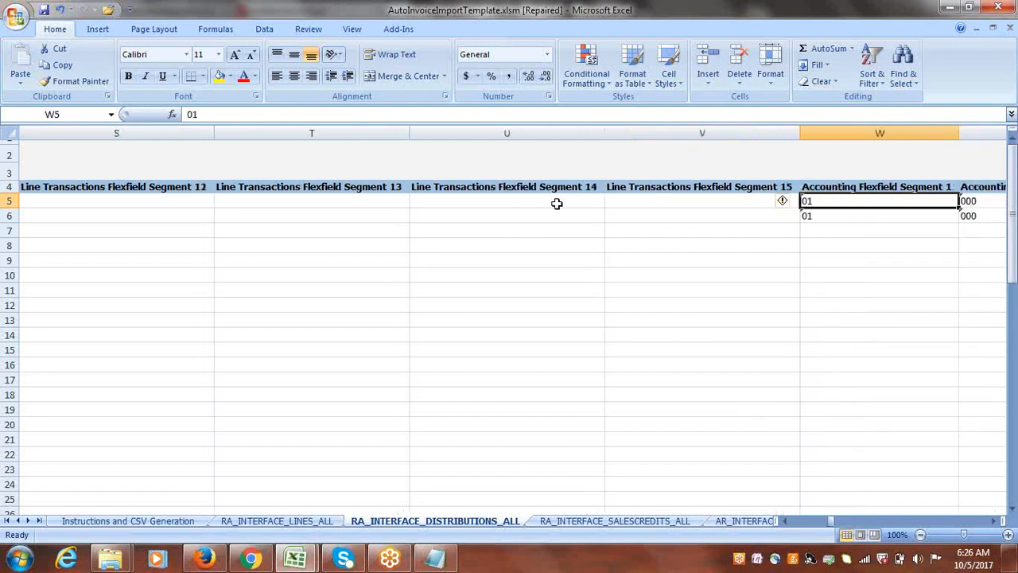
{"action": "key", "text": "Right"}
{"action": "key", "text": "Left"}
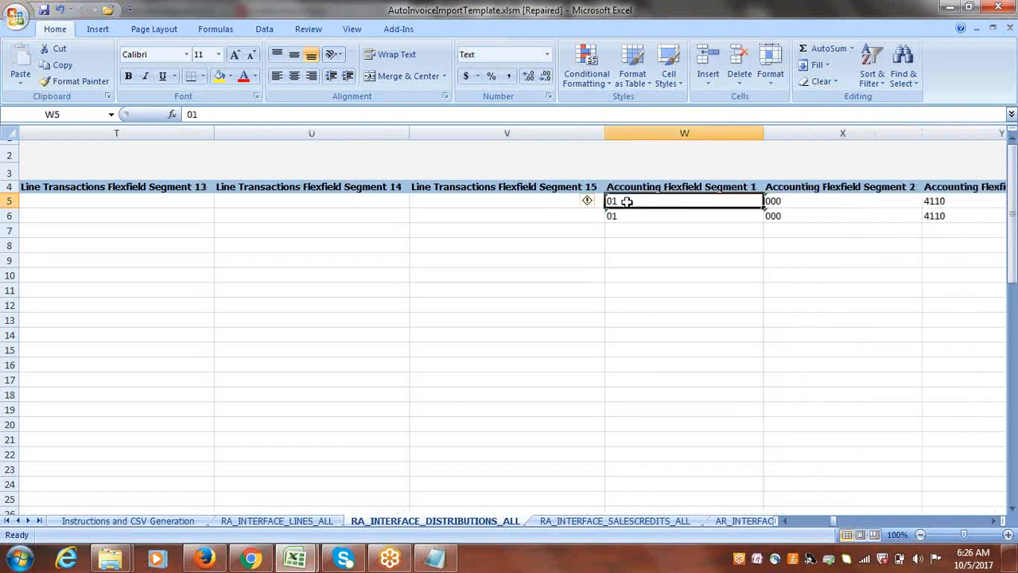
{"action": "type", "text": "1000"}
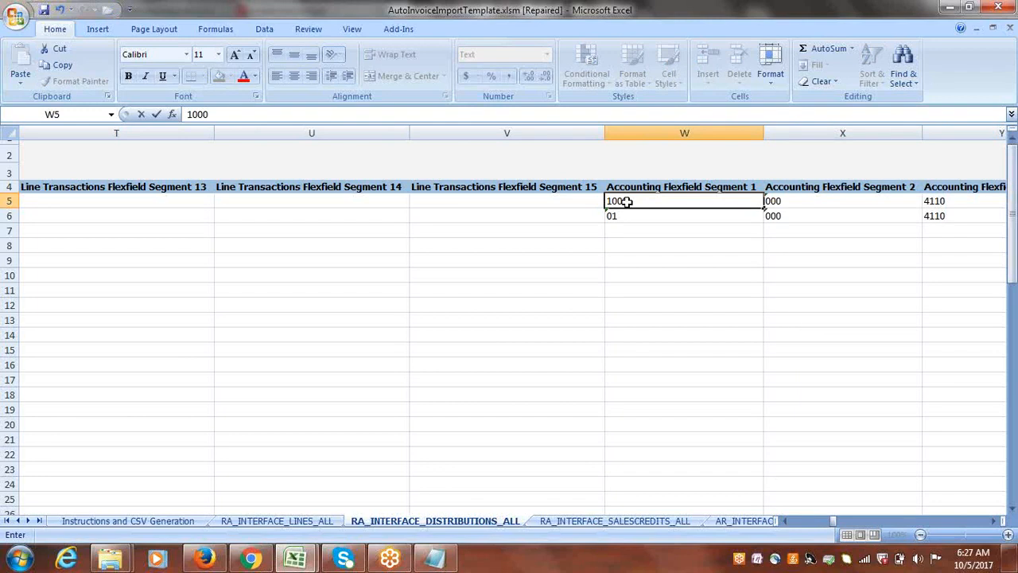
{"action": "key", "text": "Right"}
{"action": "type", "text": "10"}
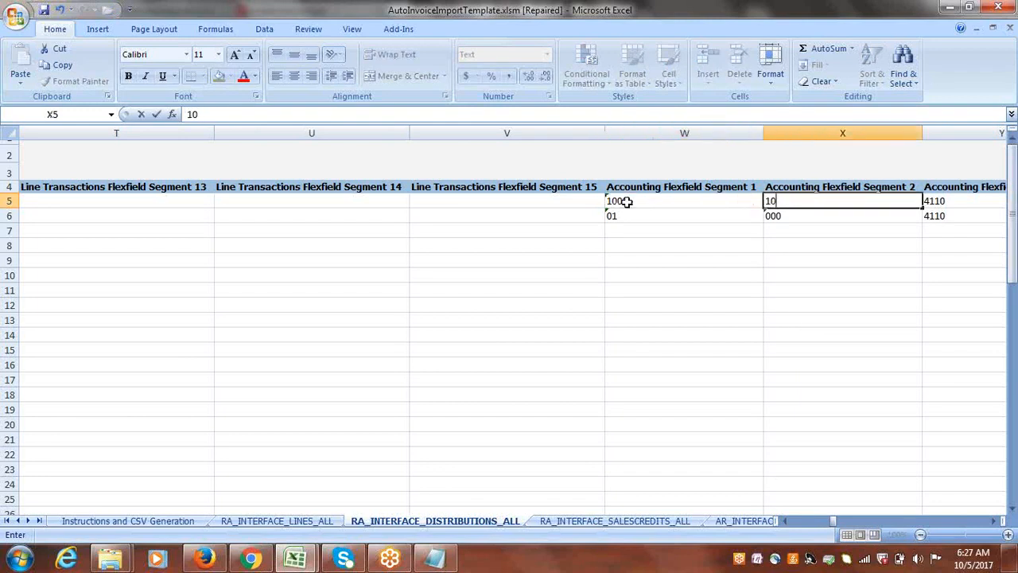
{"action": "key", "text": "Right"}
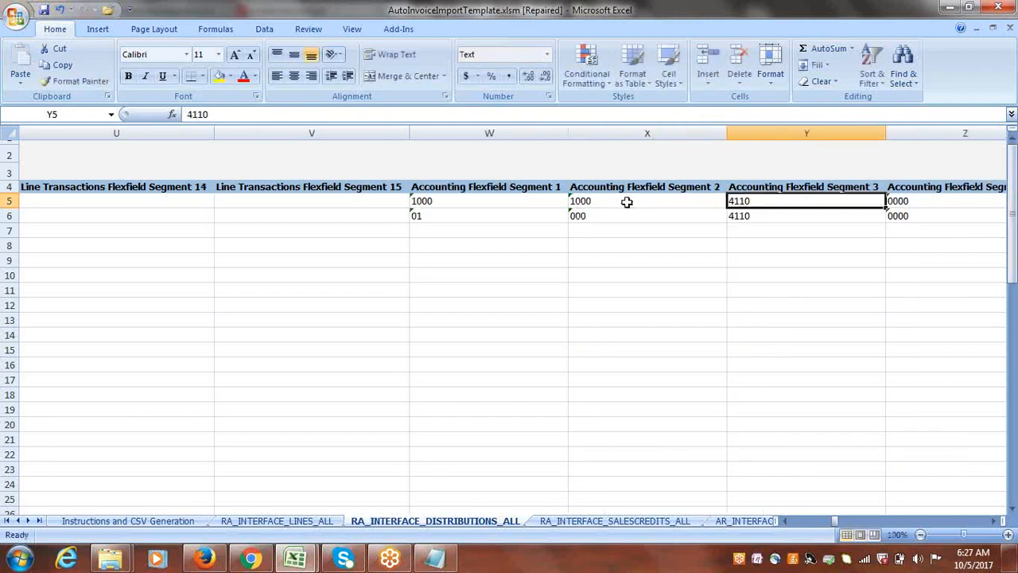
Copy 12101 from the Notepad notes into the Accounting Flexfield Segment 3 cell of distribution row 5.
{"action": "key", "text": "alt+Tab"}
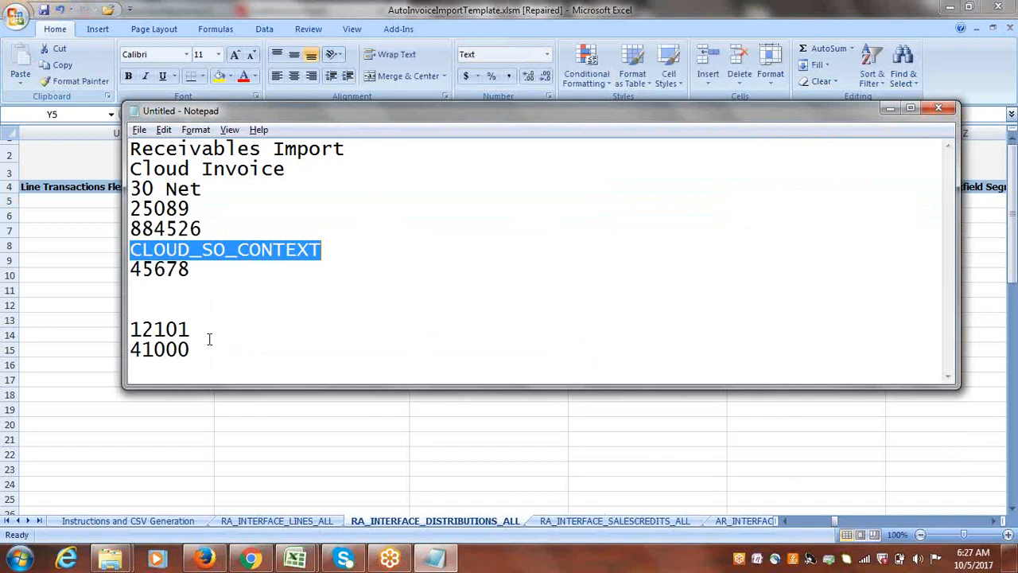
{"action": "left_click_drag", "start_coordinate": [194, 329], "coordinate": [128, 331]}
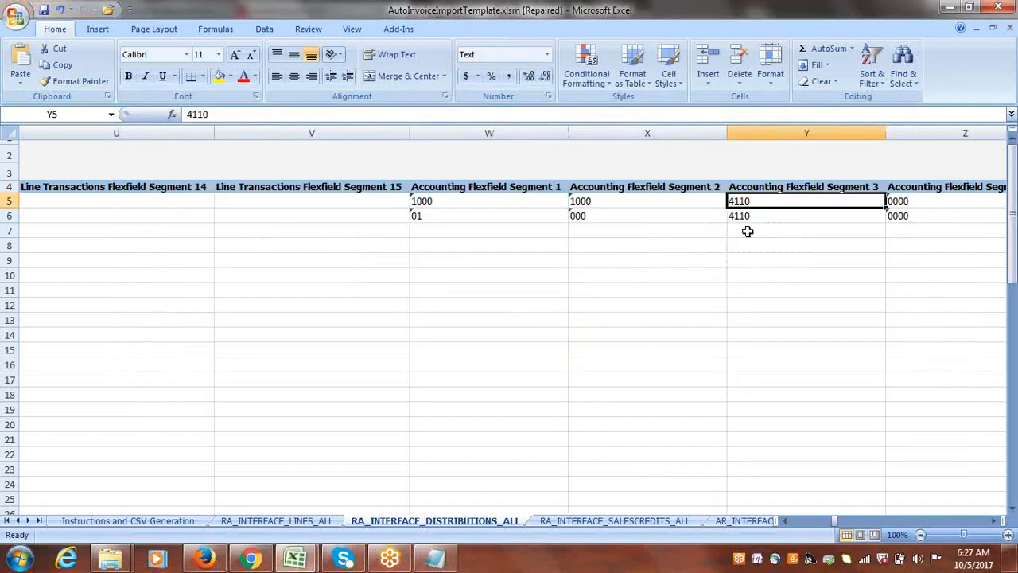
{"action": "type", "text": "12101"}
Clear the Accounting Flexfield Segment 4 and Segment 5 cells in distribution row 5.
{"action": "key", "text": "Right"}
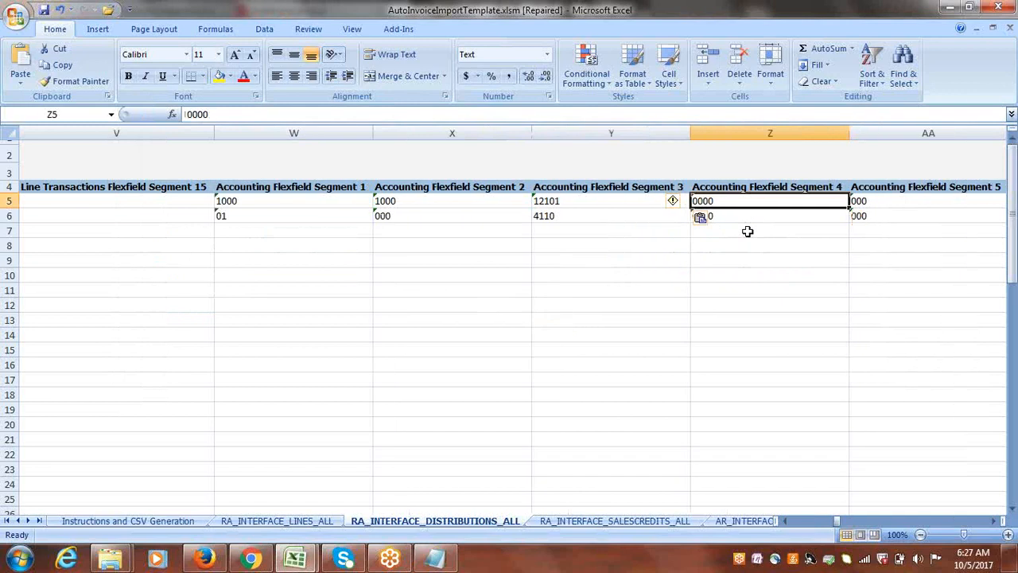
{"action": "key", "text": "Delete"}
{"action": "key", "text": "Right"}
{"action": "key", "text": "Delete"}
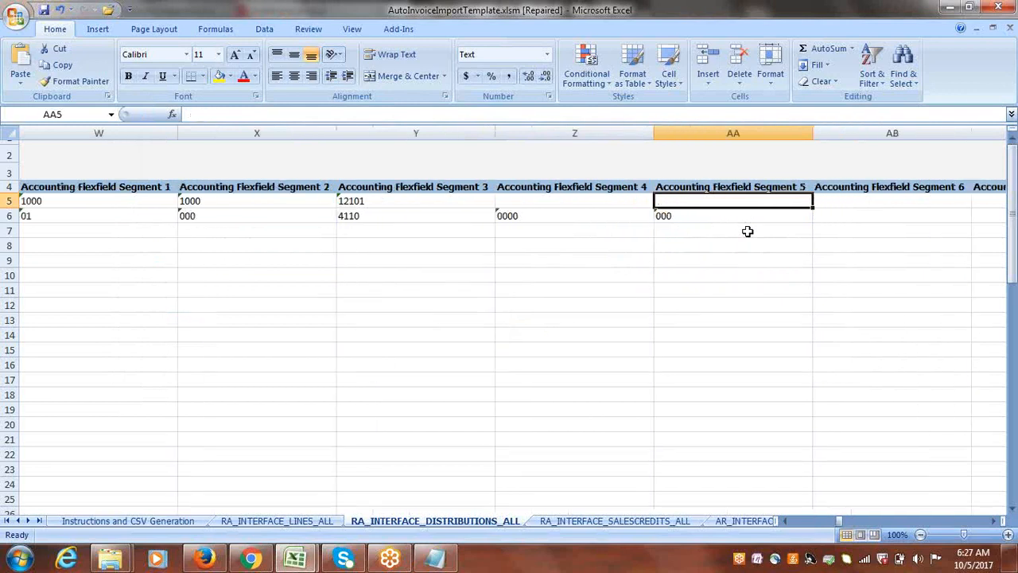
Enter 1000 in the Accounting Flexfield Segment 1, 2 and 3 cells of distribution row 6.
{"action": "left_click", "coordinate": [265, 215]}
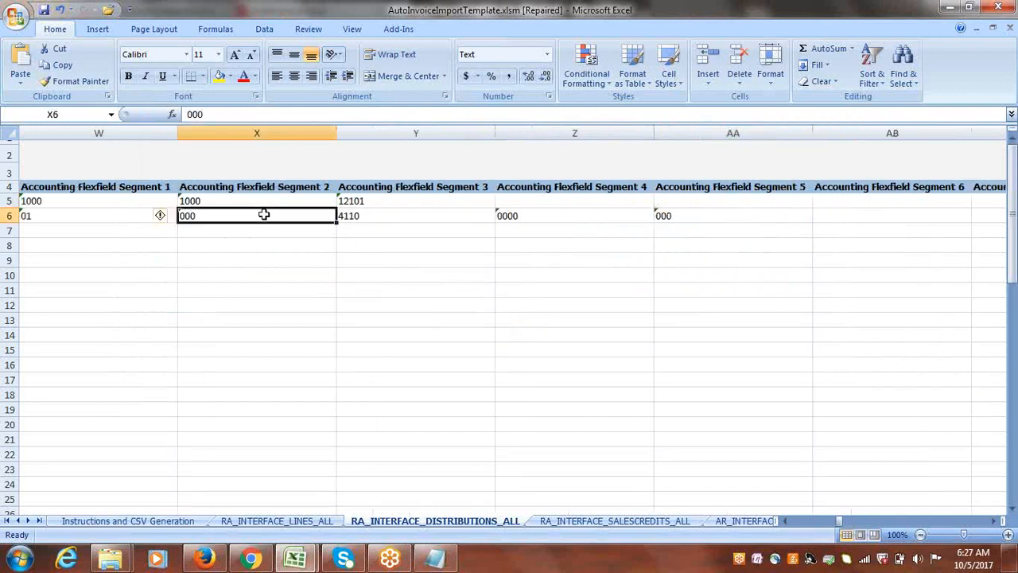
{"action": "type", "text": "1000"}
{"action": "key", "text": "Right"}
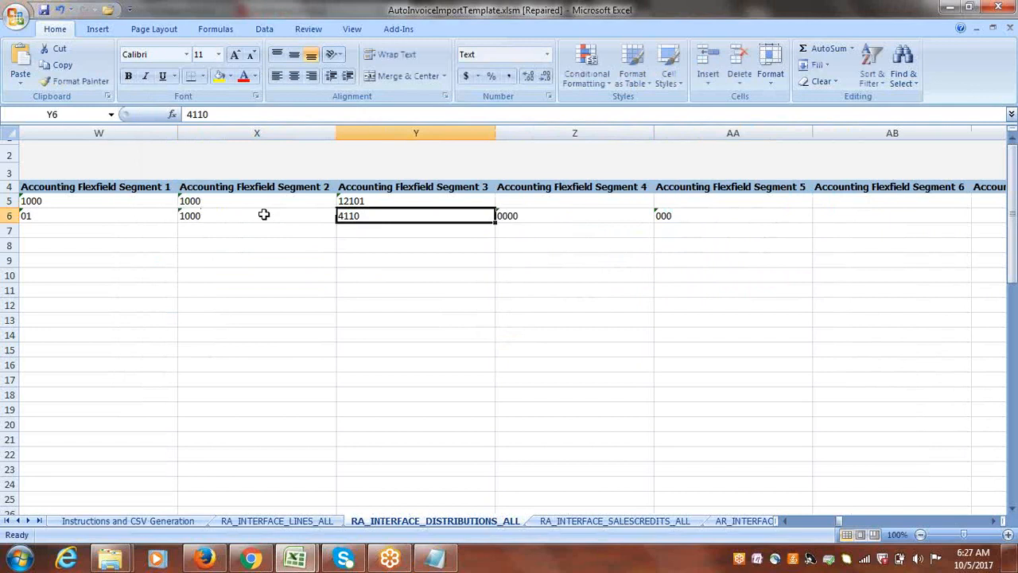
{"action": "type", "text": "1000"}
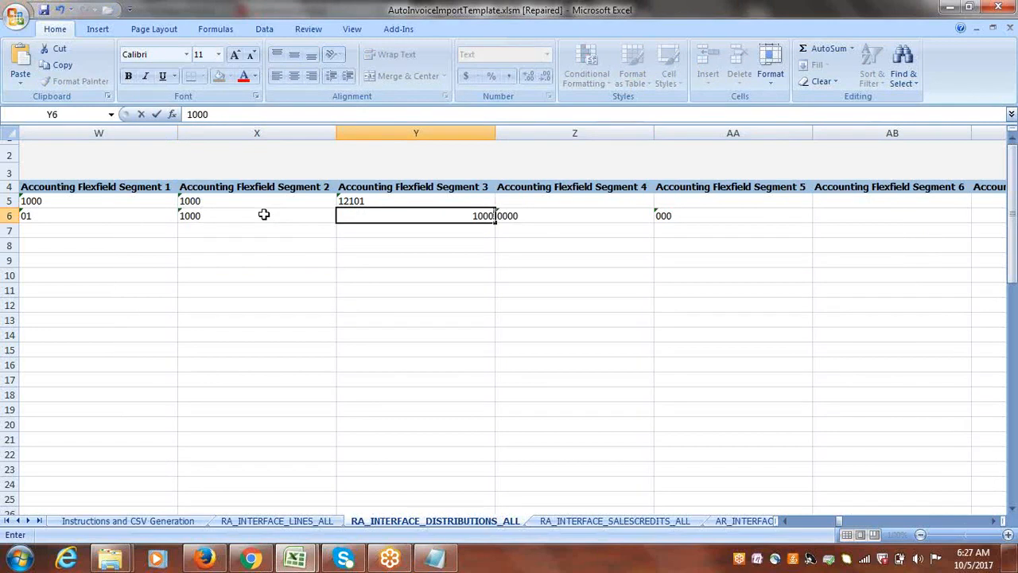
{"action": "key", "text": "Right"}
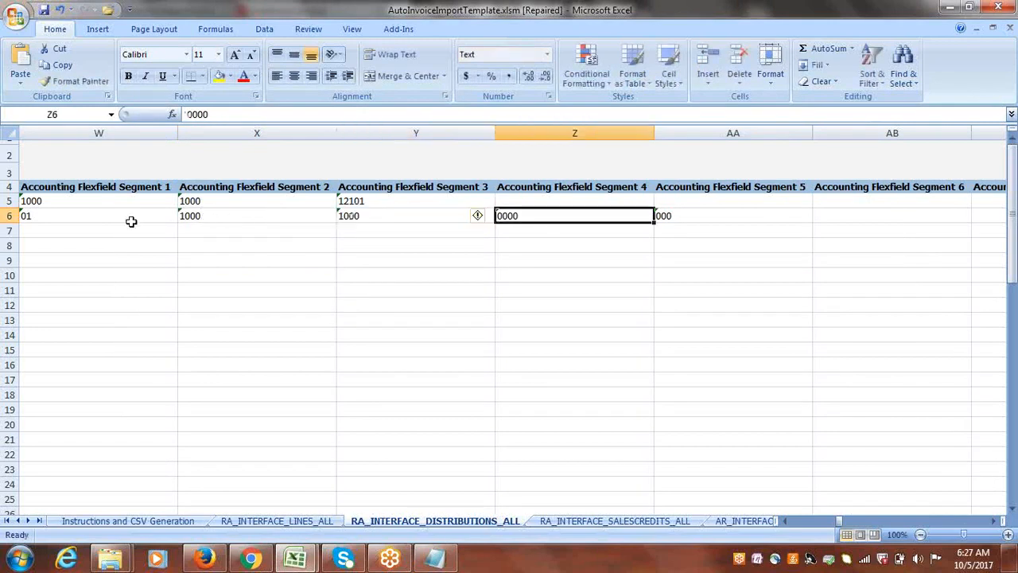
{"action": "left_click", "coordinate": [111, 217]}
{"action": "type", "text": "1000"}
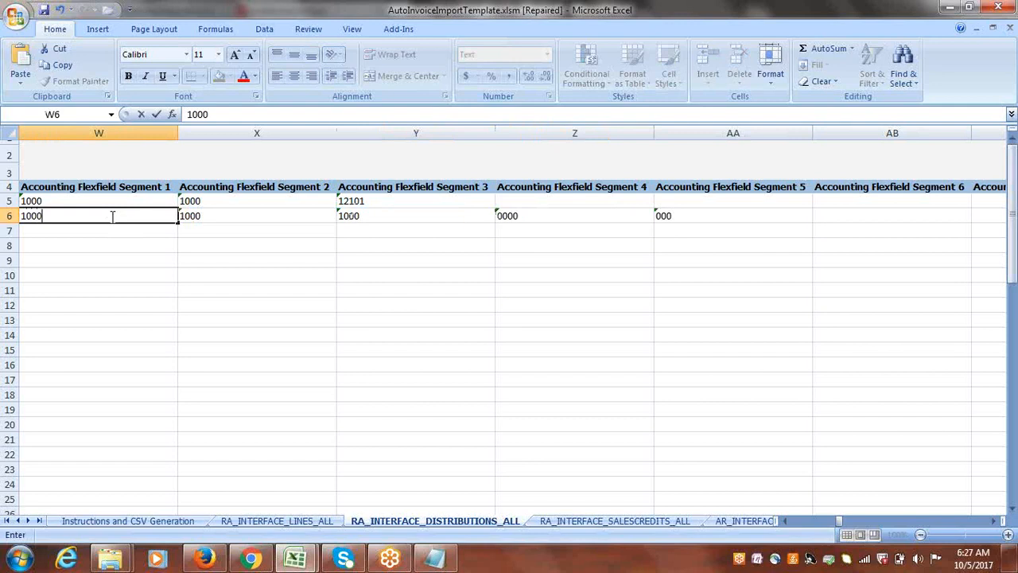
{"action": "key", "text": "Right"}
{"action": "key", "text": "Right"}
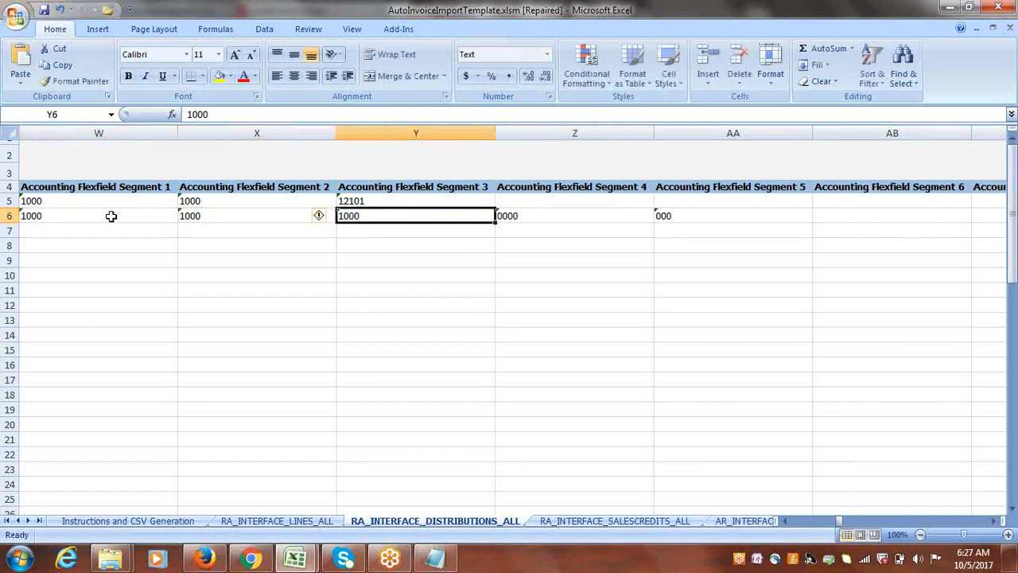
Copy 41000 from the Notepad notes into the Accounting Flexfield Segment 3 cell of distribution row 6.
{"action": "key", "text": "alt+Tab"}
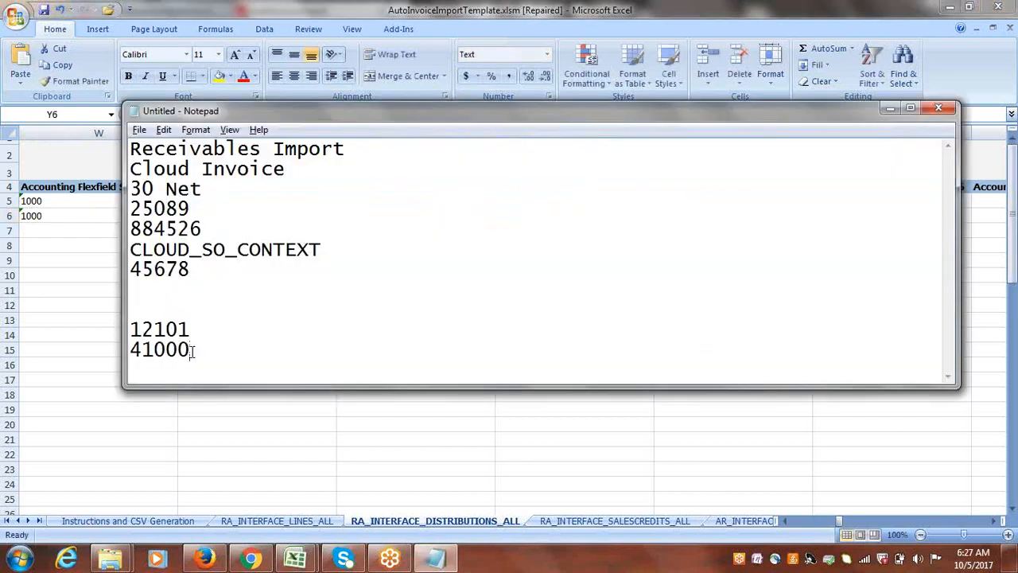
{"action": "left_click_drag", "start_coordinate": [191, 349], "coordinate": [125, 350]}
{"action": "key", "text": "ctrl+c"}
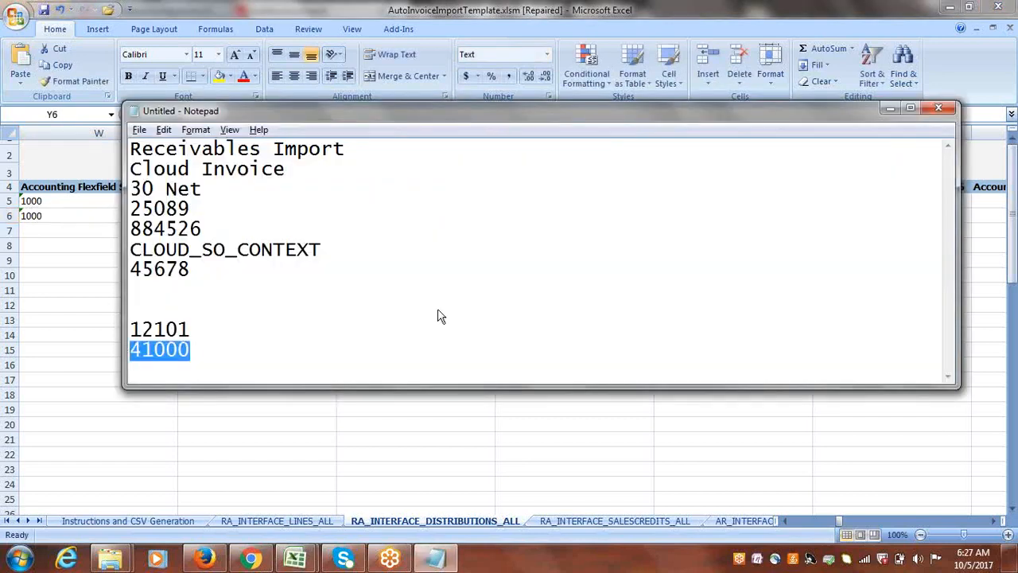
{"action": "key", "text": "alt+Tab"}
{"action": "key", "text": "ctrl+v"}
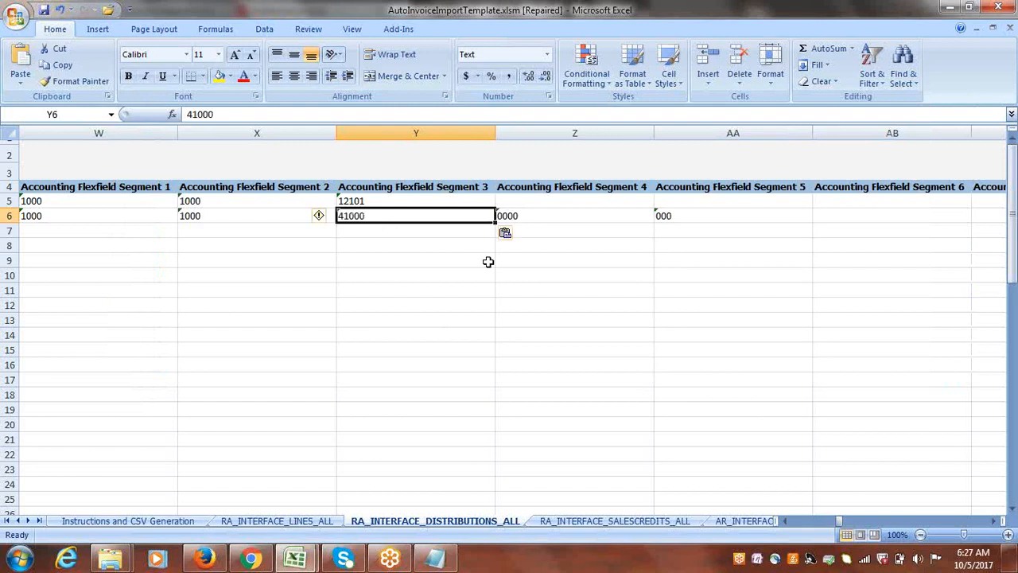
Clear the Accounting Flexfield Segment 4 and Segment 5 cells in distribution row 6.
{"action": "key", "text": "Tab"}
Check the remaining distribution columns through Interface Distributions Flexfield Segment 15 for leftover values, and return to the Business Unit Name column.
{"action": "key", "text": "Tab"}
{"action": "key", "text": "Delete"}
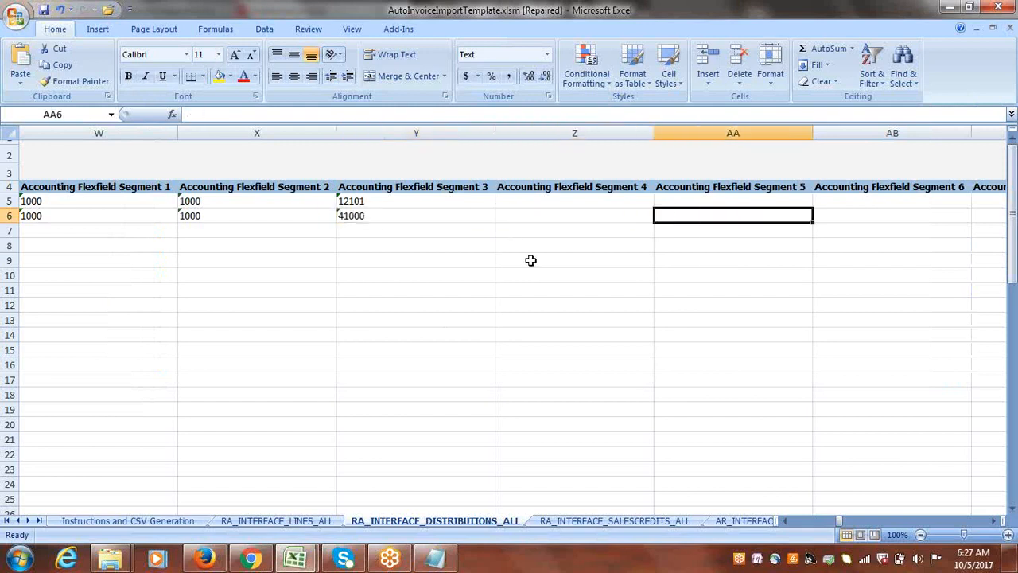
{"action": "key", "text": "Tab"}
{"action": "key", "text": "Tab"}
{"action": "key", "text": "Tab"}
{"action": "key", "text": "Tab"}
{"action": "key", "text": "Tab"}
{"action": "key", "text": "Tab"}
{"action": "key", "text": "Tab"}
{"action": "key", "text": "Tab"}
{"action": "key", "text": "Tab"}
{"action": "key", "text": "Tab"}
{"action": "key", "text": "Tab"}
{"action": "key", "text": "Tab"}
{"action": "key", "text": "Tab"}
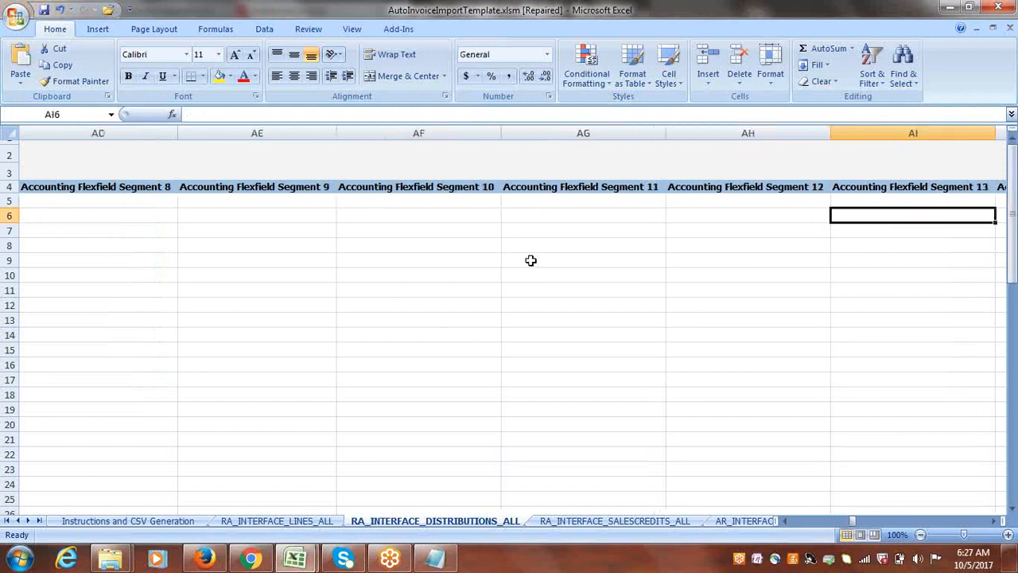
{"action": "key", "text": "Tab"}
{"action": "key", "text": "Tab"}
{"action": "key", "text": "Tab"}
{"action": "key", "text": "Tab"}
{"action": "key", "text": "Tab"}
{"action": "key", "text": "Tab"}
{"action": "key", "text": "Tab"}
{"action": "key", "text": "Tab"}
{"action": "key", "text": "Tab"}
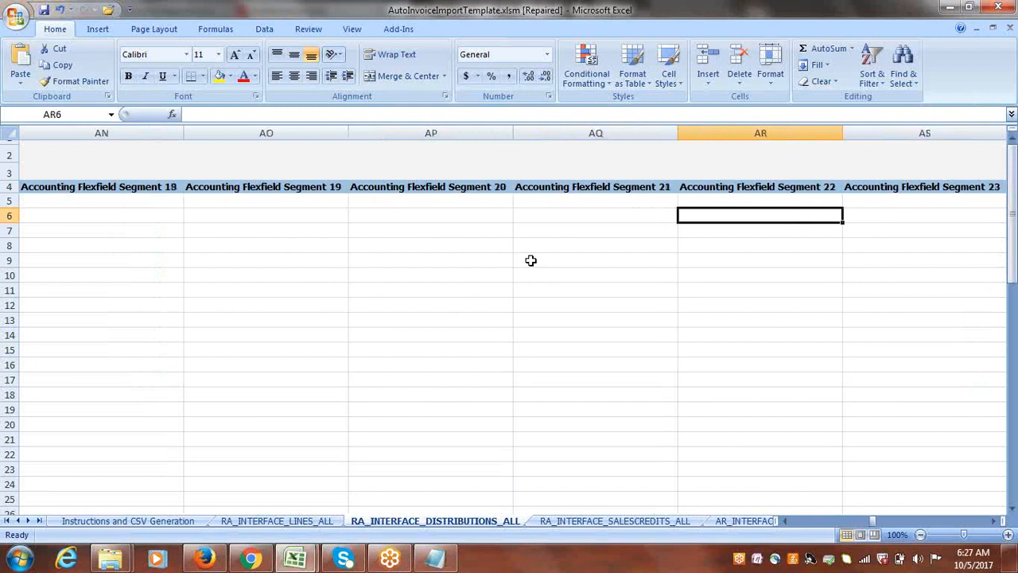
{"action": "key", "text": "Tab"}
{"action": "key", "text": "Tab"}
{"action": "key", "text": "Tab"}
{"action": "key", "text": "Tab"}
{"action": "key", "text": "Tab"}
{"action": "key", "text": "Tab"}
{"action": "key", "text": "Tab"}
{"action": "key", "text": "Tab"}
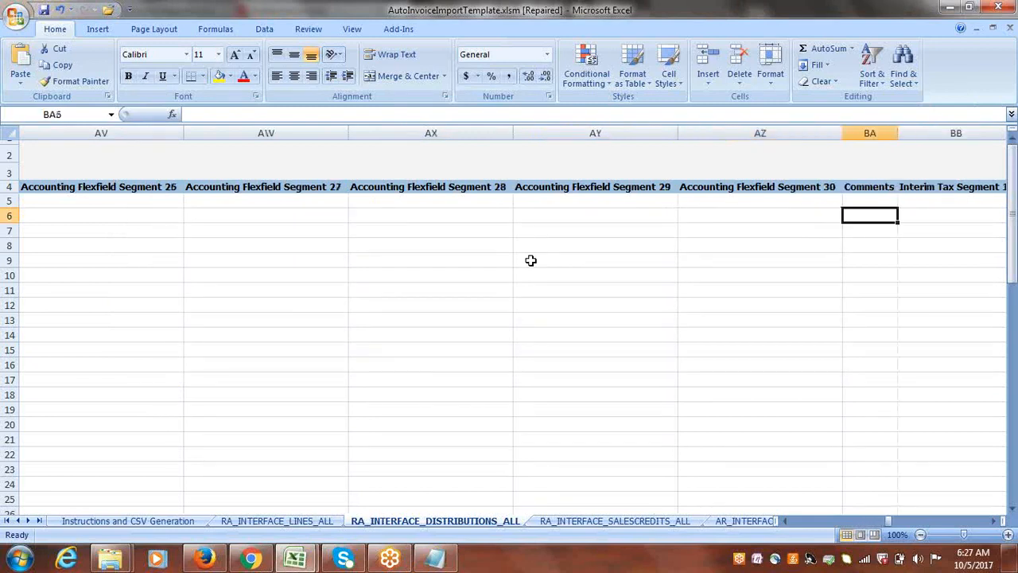
{"action": "key", "text": "Tab"}
{"action": "key", "text": "Tab"}
{"action": "key", "text": "Tab"}
{"action": "key", "text": "Tab"}
{"action": "key", "text": "Tab"}
{"action": "key", "text": "Tab"}
{"action": "key", "text": "Tab"}
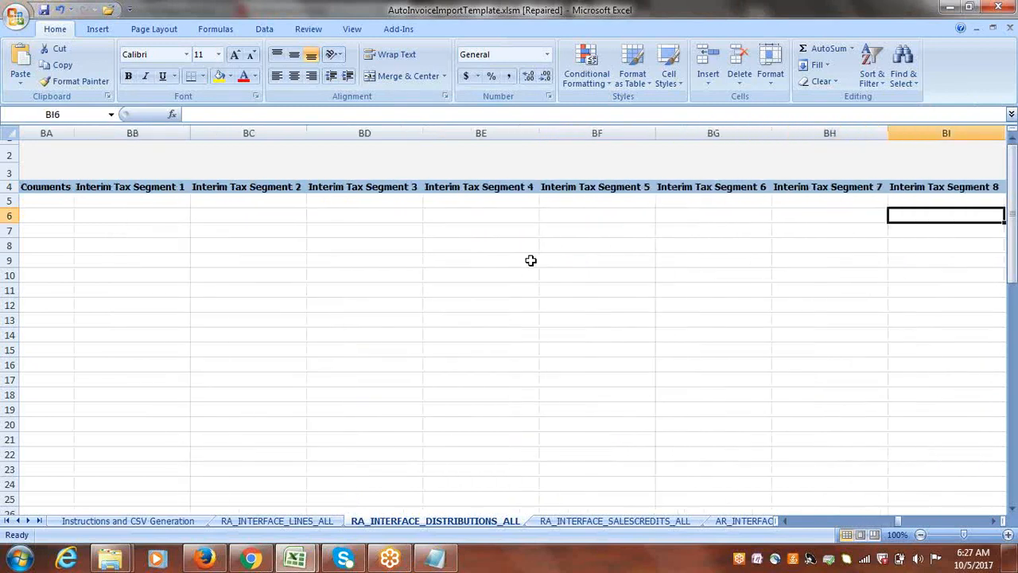
{"action": "key", "text": "Tab"}
{"action": "key", "text": "Tab"}
{"action": "key", "text": "Tab"}
{"action": "key", "text": "Tab"}
{"action": "key", "text": "Tab"}
{"action": "key", "text": "Tab"}
{"action": "key", "text": "Tab"}
{"action": "key", "text": "Tab"}
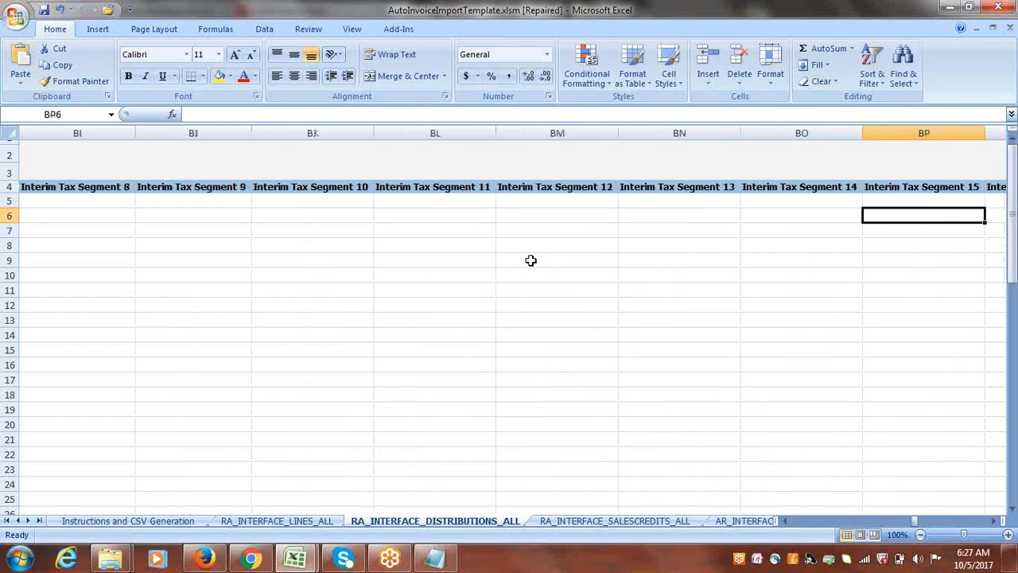
{"action": "key", "text": "Tab"}
{"action": "key", "text": "Tab"}
{"action": "key", "text": "Tab"}
{"action": "key", "text": "Tab"}
{"action": "key", "text": "Tab"}
{"action": "key", "text": "Tab"}
{"action": "key", "text": "Tab"}
{"action": "key", "text": "Tab"}
{"action": "key", "text": "Tab"}
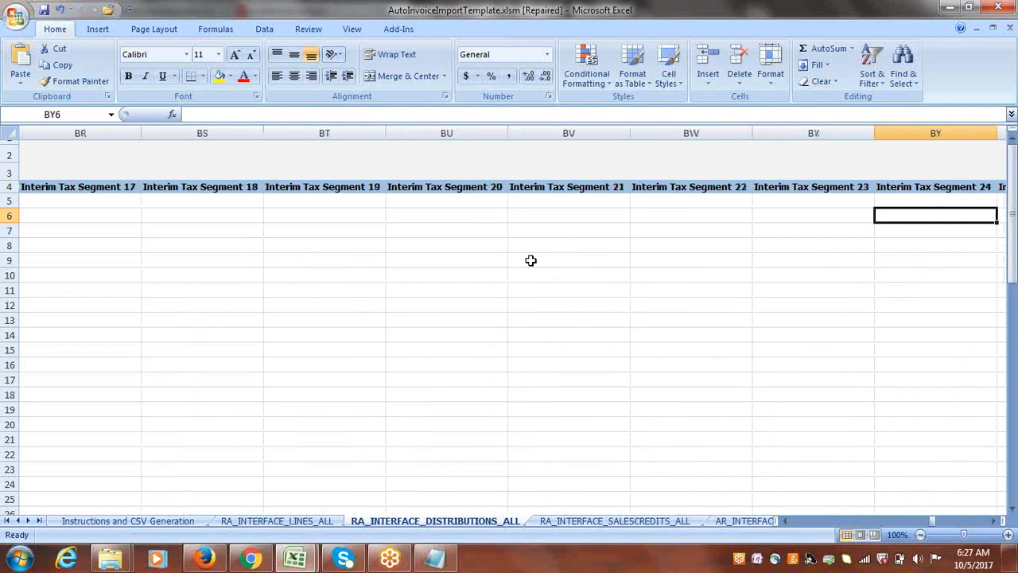
{"action": "key", "text": "Tab"}
{"action": "key", "text": "Tab"}
{"action": "key", "text": "Tab"}
{"action": "key", "text": "Tab"}
{"action": "key", "text": "Tab"}
{"action": "key", "text": "Tab"}
{"action": "key", "text": "Tab"}
{"action": "key", "text": "Tab"}
{"action": "key", "text": "Tab"}
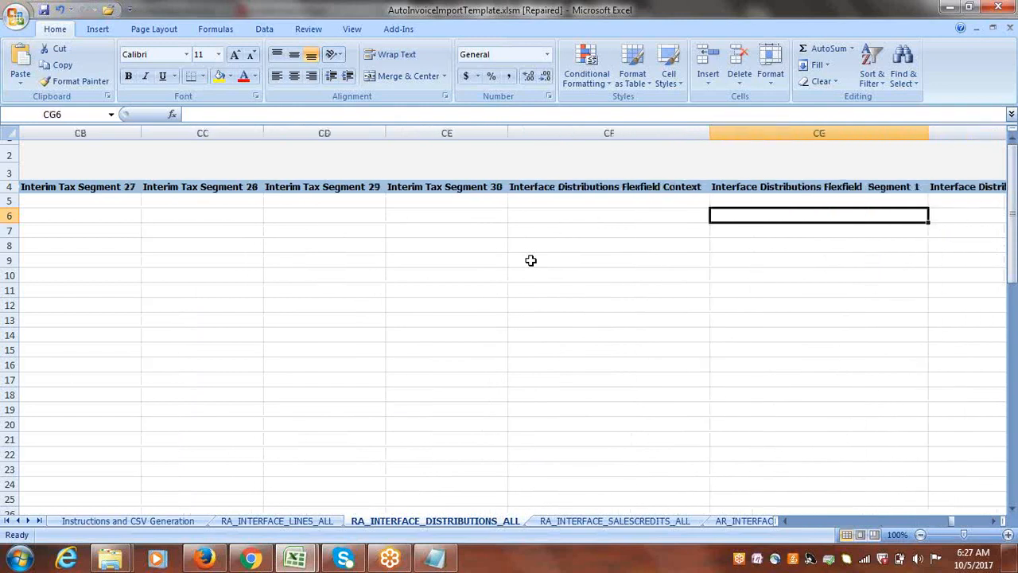
{"action": "key", "text": "Tab"}
{"action": "key", "text": "Tab"}
{"action": "key", "text": "Tab"}
{"action": "key", "text": "Tab"}
{"action": "key", "text": "Tab"}
{"action": "key", "text": "Tab"}
{"action": "key", "text": "Tab"}
{"action": "key", "text": "Tab"}
{"action": "key", "text": "Tab"}
{"action": "key", "text": "Tab"}
{"action": "key", "text": "Tab"}
{"action": "key", "text": "Tab"}
{"action": "key", "text": "Tab"}
{"action": "key", "text": "Tab"}
{"action": "key", "text": "Tab"}
{"action": "key", "text": "Tab"}
{"action": "key", "text": "Tab"}
{"action": "key", "text": "Tab"}
{"action": "key", "text": "Tab"}
{"action": "key", "text": "Tab"}
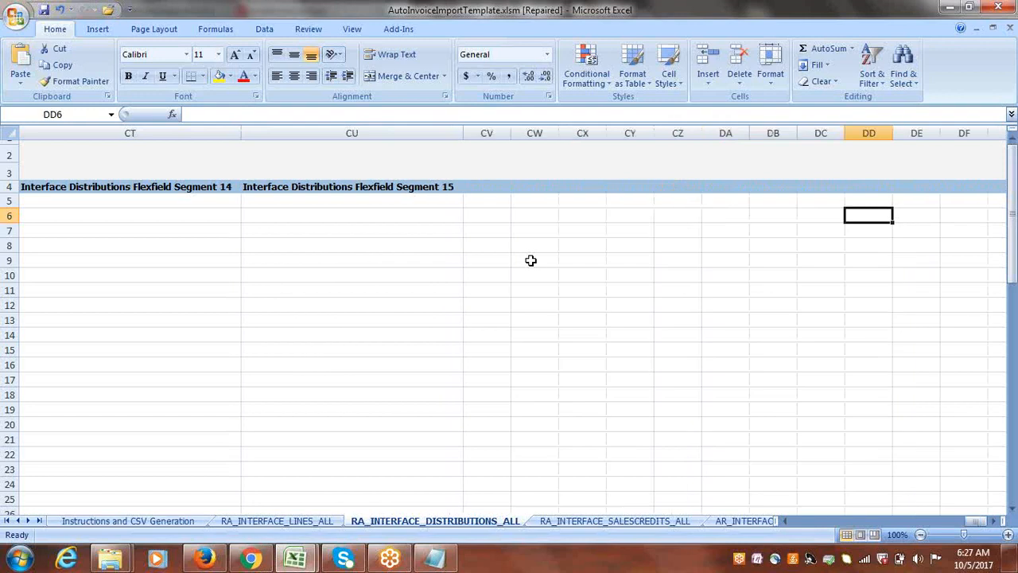
{"action": "key", "text": "shift+Tab"}
{"action": "key", "text": "shift+Tab"}
{"action": "key", "text": "shift+Tab"}
{"action": "key", "text": "shift+Tab"}
{"action": "key", "text": "shift+Tab"}
{"action": "key", "text": "shift+Tab"}
{"action": "key", "text": "shift+Tab"}
{"action": "key", "text": "shift+Tab"}
{"action": "key", "text": "shift+Tab"}
{"action": "key", "text": "shift+Tab"}
{"action": "key", "text": "shift+Tab"}
{"action": "key", "text": "shift+Tab"}
{"action": "key", "text": "shift+Tab"}
{"action": "key", "text": "shift+Tab"}
{"action": "key", "text": "shift+Tab"}
{"action": "key", "text": "shift+Tab"}
{"action": "key", "text": "shift+Tab"}
{"action": "key", "text": "shift+Tab"}
{"action": "key", "text": "shift+Tab"}
{"action": "key", "text": "shift+Tab"}
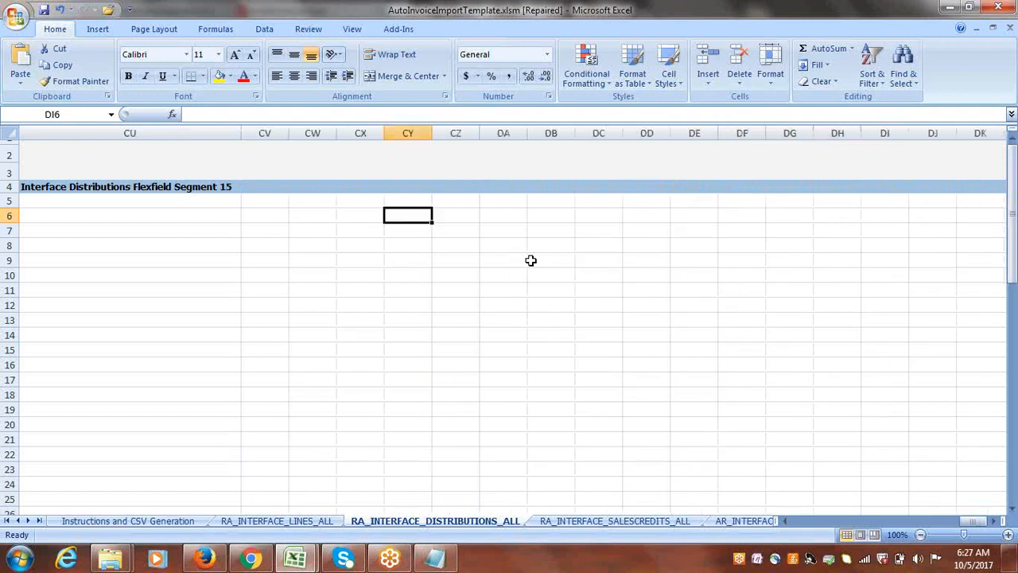
{"action": "key", "text": "shift+Tab"}
{"action": "key", "text": "shift+Tab"}
{"action": "key", "text": "shift+Tab"}
{"action": "key", "text": "shift+Tab"}
{"action": "key", "text": "shift+Tab"}
{"action": "key", "text": "shift+Tab"}
{"action": "key", "text": "shift+Tab"}
{"action": "key", "text": "shift+Tab"}
{"action": "key", "text": "shift+Tab"}
{"action": "key", "text": "shift+Tab"}
{"action": "key", "text": "shift+Tab"}
{"action": "key", "text": "shift+Tab"}
{"action": "key", "text": "shift+Tab"}
{"action": "key", "text": "shift+Tab"}
{"action": "key", "text": "shift+Tab"}
{"action": "key", "text": "shift+Tab"}
{"action": "key", "text": "shift+Tab"}
{"action": "key", "text": "shift+Tab"}
{"action": "key", "text": "shift+Tab"}
{"action": "key", "text": "shift+Tab"}
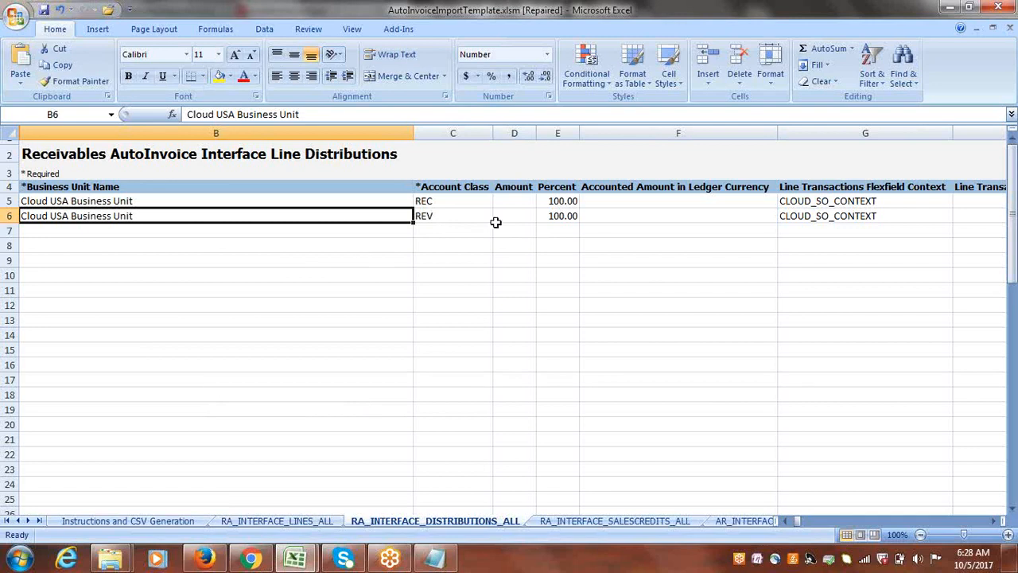
Clear all sample sales credit rows from row 5 down on the RA_INTERFACE_SALESCREDITS_ALL sheet.
{"action": "left_click", "coordinate": [610, 521]}
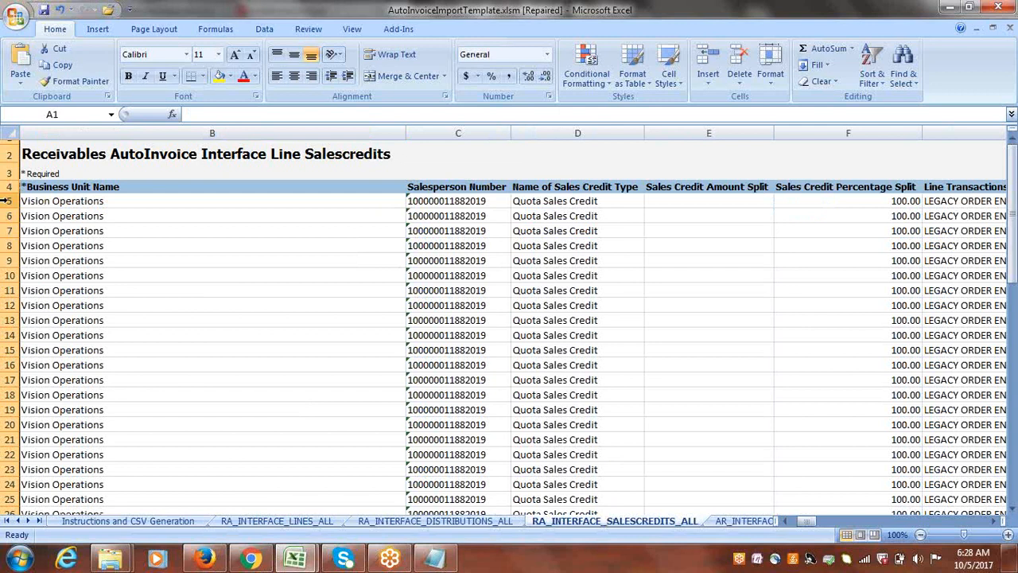
{"action": "left_click_drag", "start_coordinate": [6, 200], "coordinate": [8, 500]}
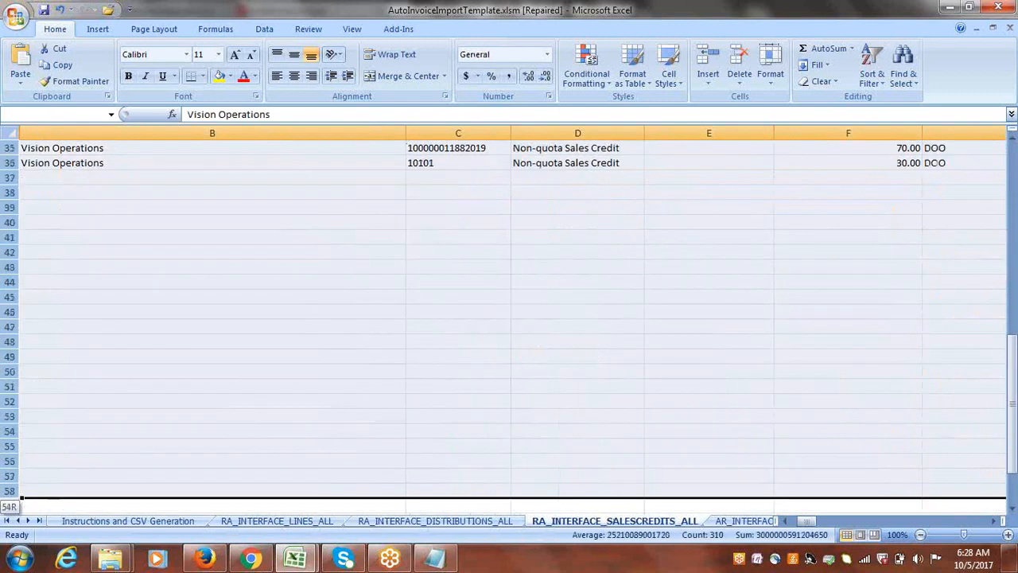
{"action": "key", "text": "Delete"}
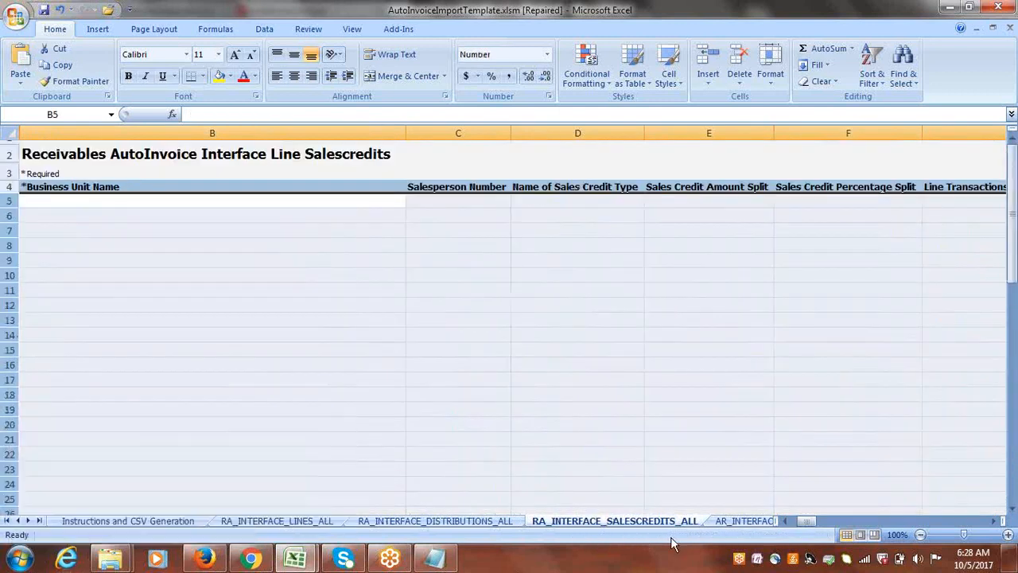
Clear the sample contingency rows 5 to 9 on the AR_INTERFACE_CONTS_ALL sheet.
{"action": "left_click", "coordinate": [740, 521]}
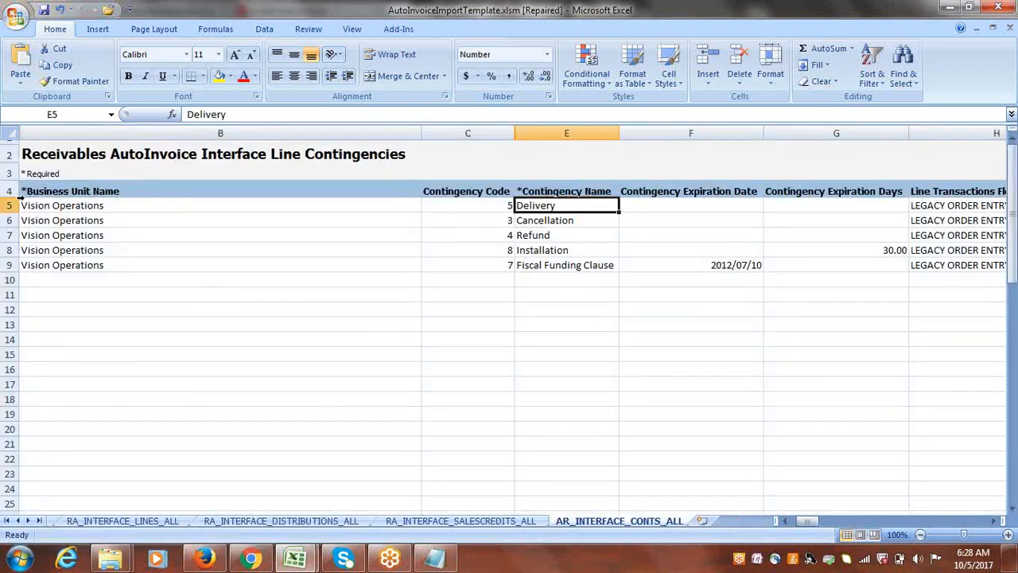
{"action": "left_click_drag", "start_coordinate": [8, 205], "coordinate": [6, 267]}
{"action": "key", "text": "Delete"}
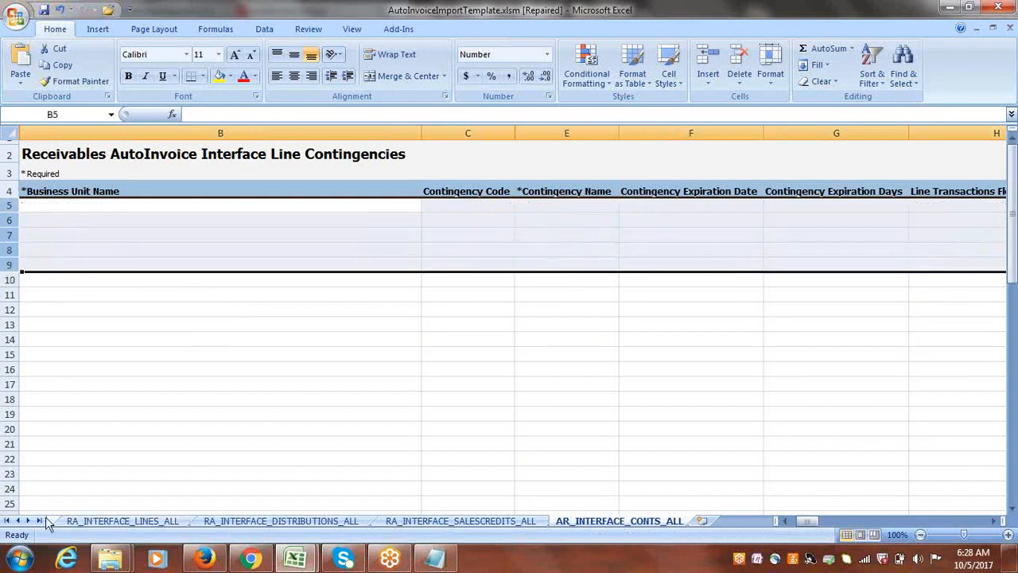
Generate the CSV files from the Instructions and CSV Generation sheet, saving the ZIP as ArAutoinvoiceImport.zip in the desktop folder AR Conversions.
{"action": "left_click", "coordinate": [19, 520]}
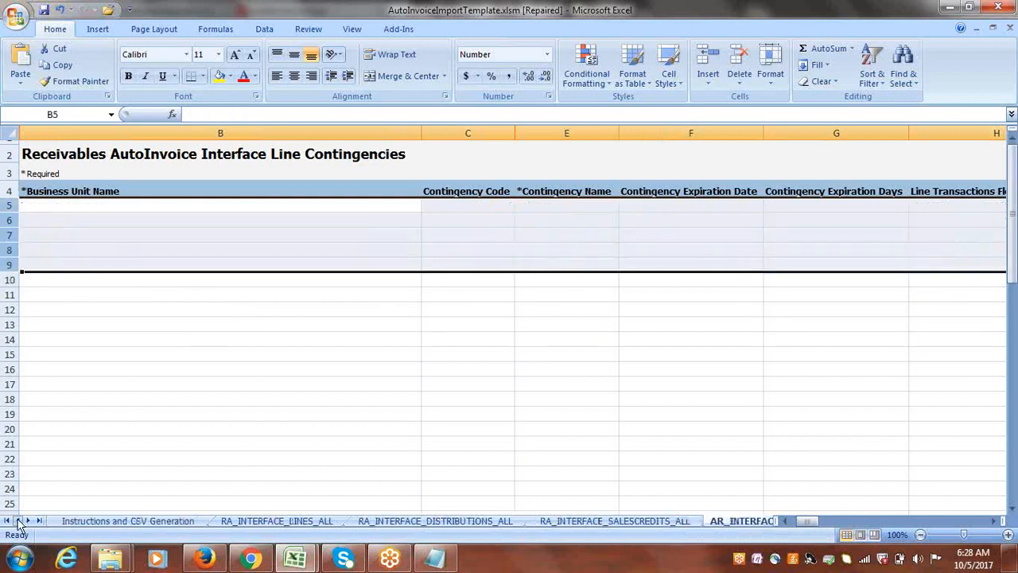
{"action": "left_click", "coordinate": [112, 521]}
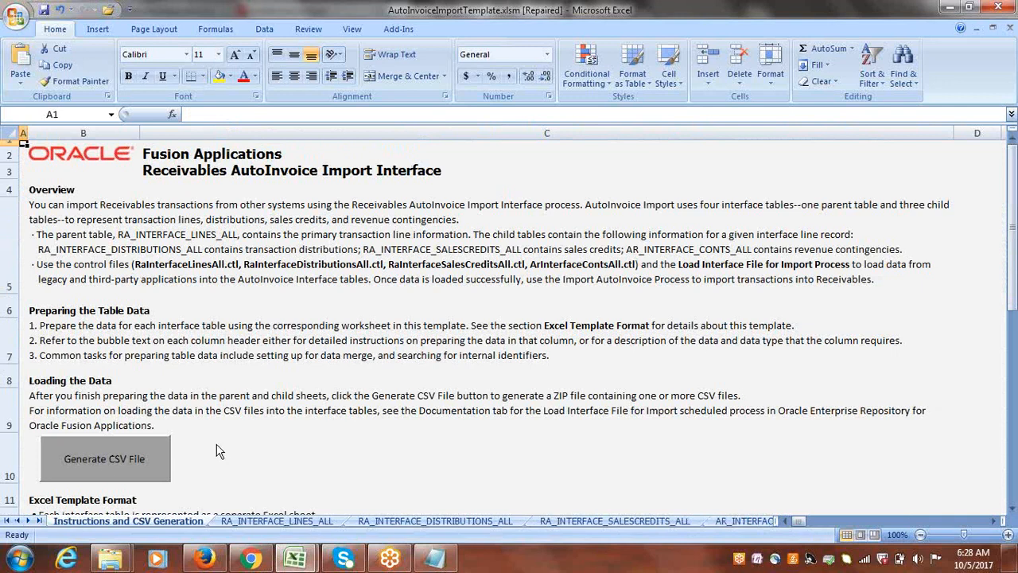
{"action": "left_click", "coordinate": [106, 459]}
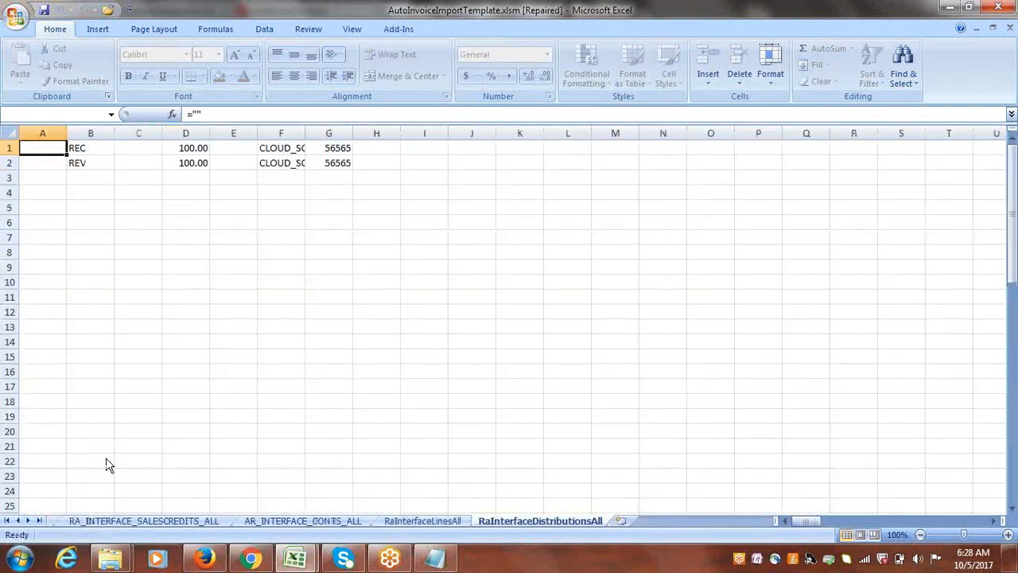
{"action": "left_click", "coordinate": [116, 248]}
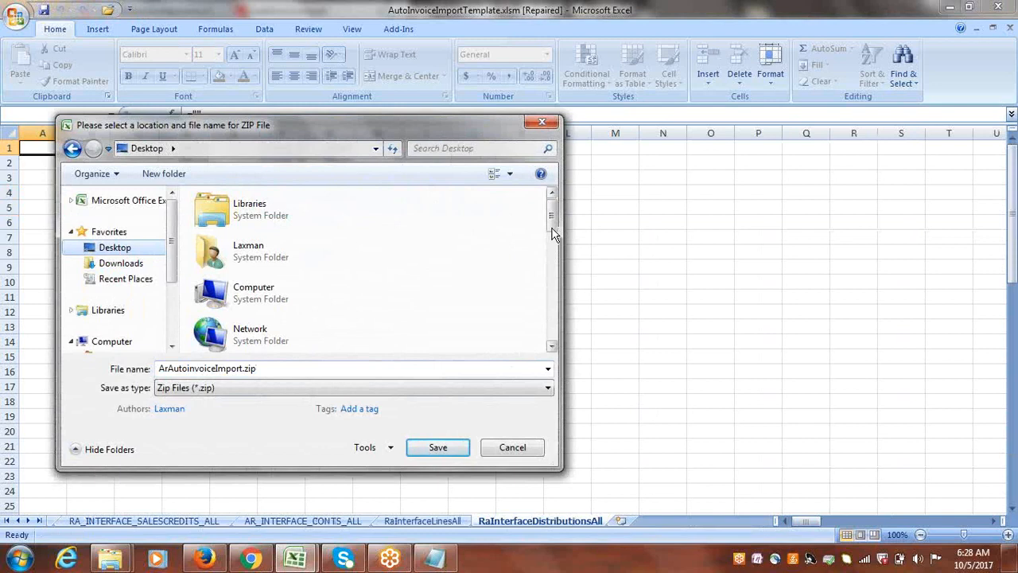
{"action": "left_click_drag", "start_coordinate": [553, 222], "coordinate": [554, 251]}
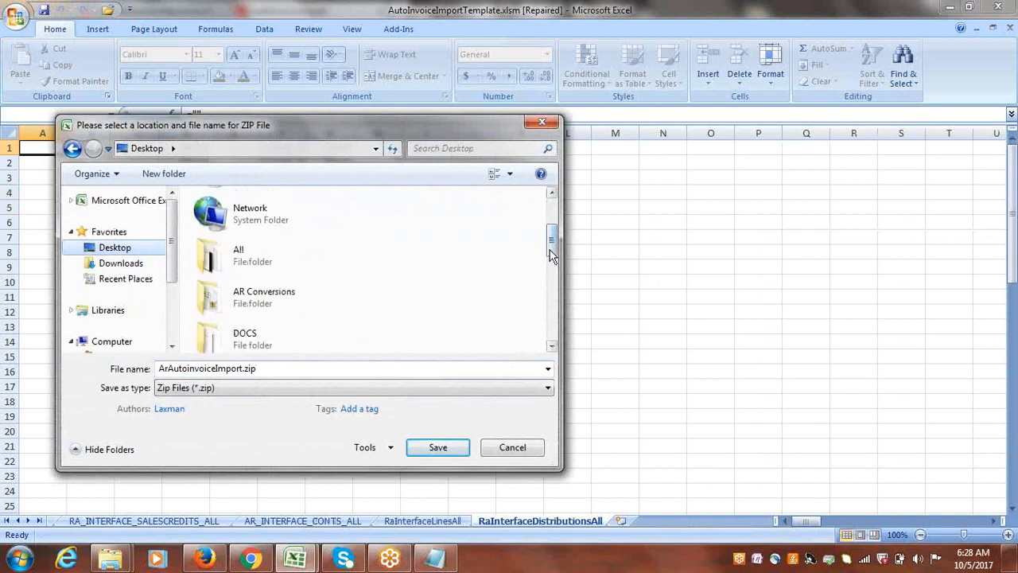
{"action": "left_click", "coordinate": [270, 304]}
{"action": "double_click", "coordinate": [271, 304]}
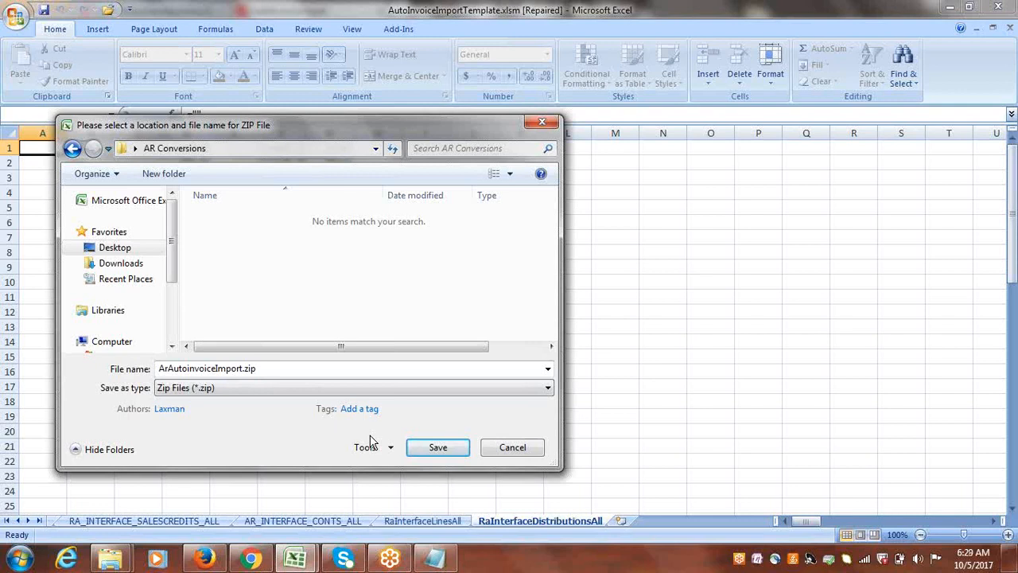
{"action": "left_click", "coordinate": [440, 448]}
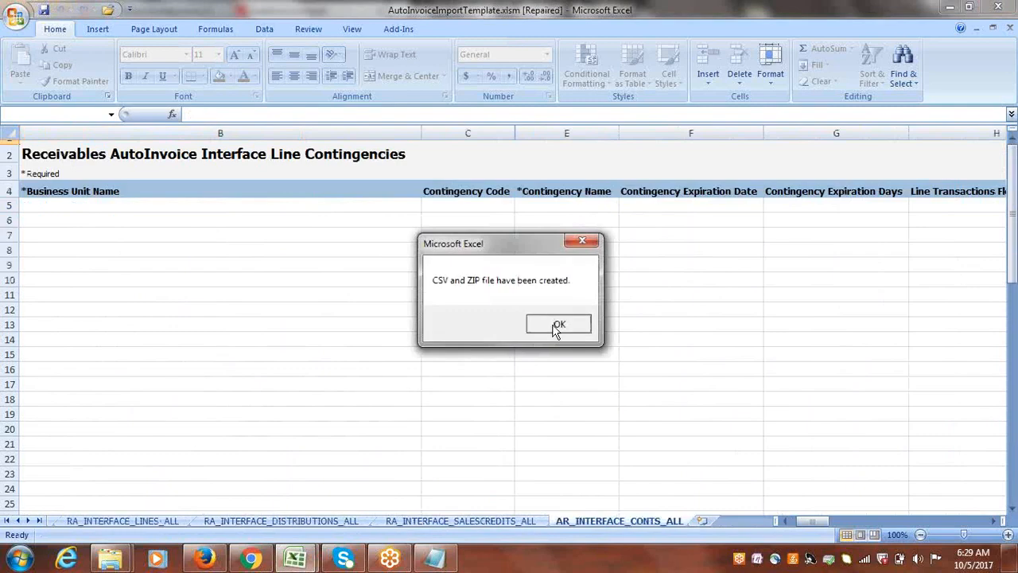
{"action": "left_click", "coordinate": [553, 325]}
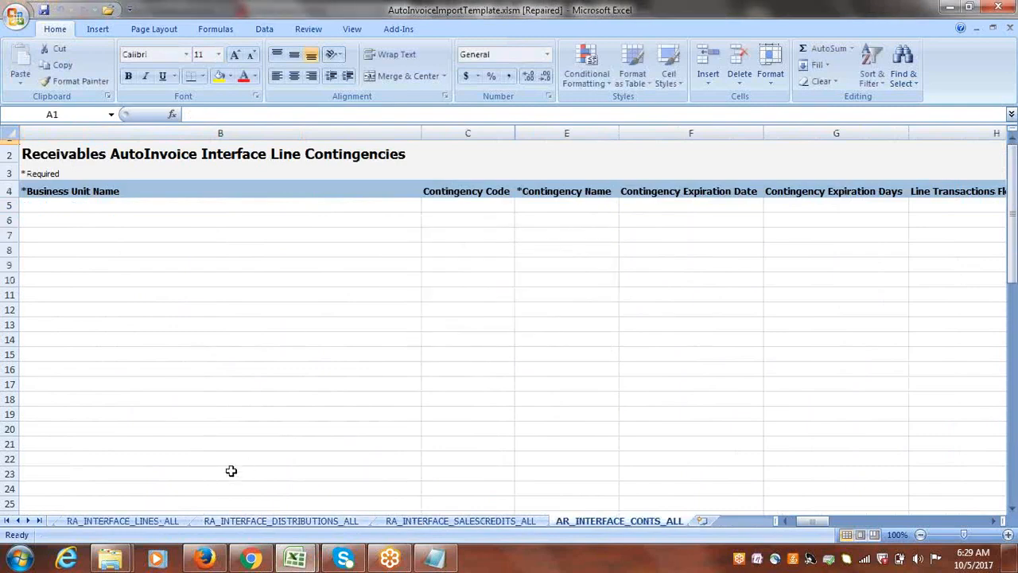
Load the SCM1 bookmark's Oracle Applications Cloud sign-in page in Chrome and open the same address in Firefox in place of the AutoInvoice Import page.
{"action": "left_click", "coordinate": [254, 562]}
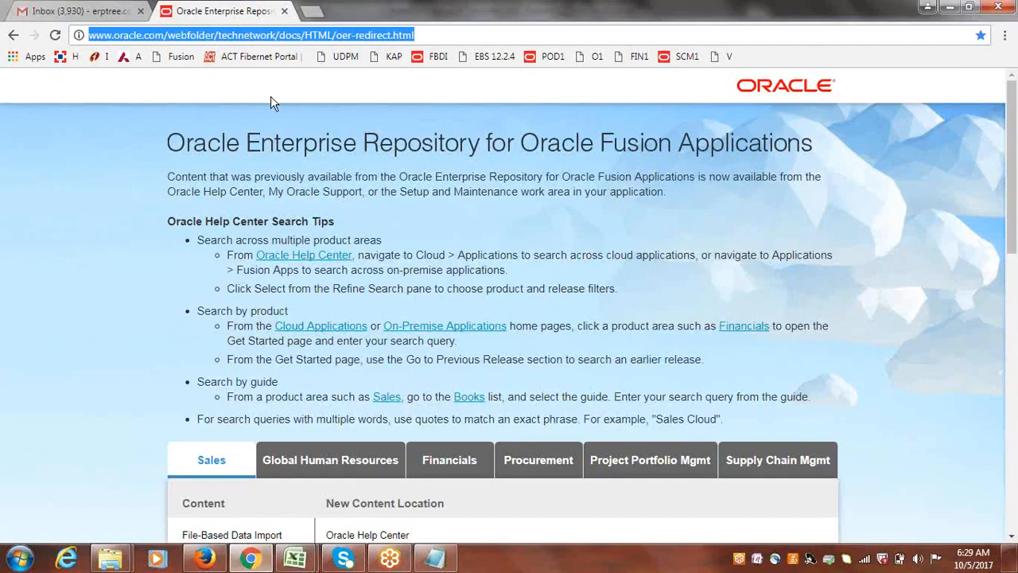
{"action": "left_click", "coordinate": [314, 12]}
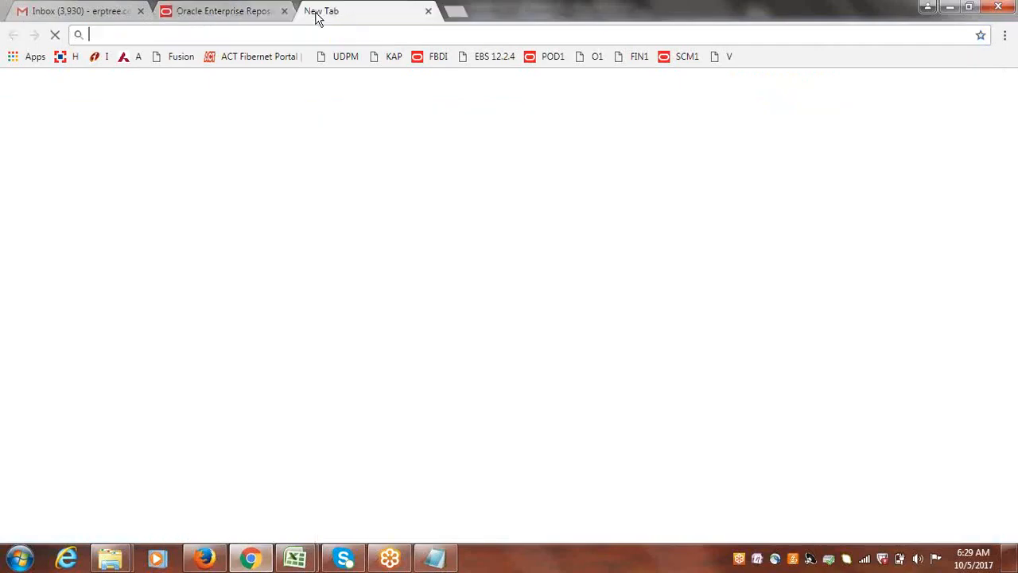
{"action": "left_click", "coordinate": [690, 62]}
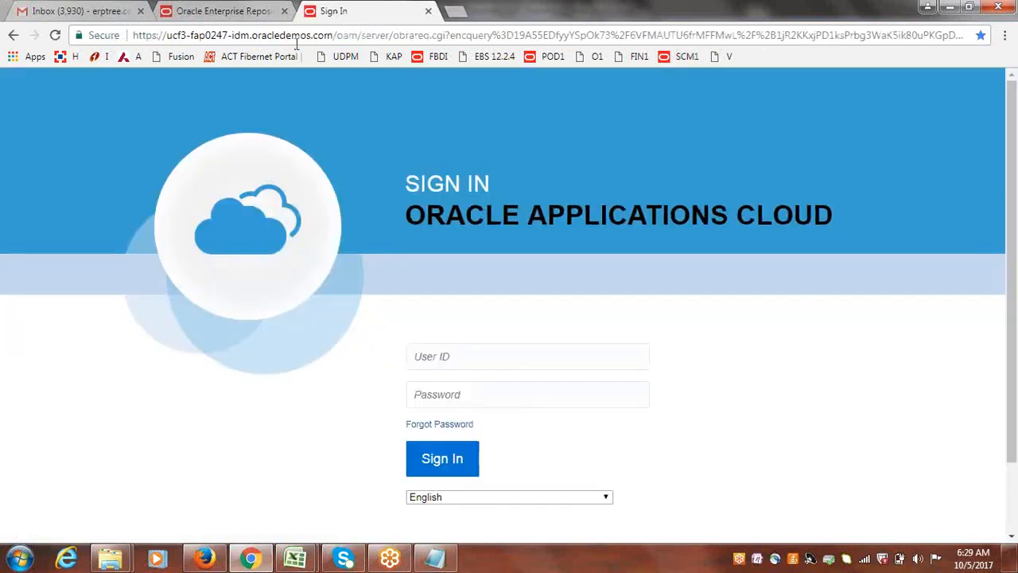
{"action": "left_click", "coordinate": [287, 36]}
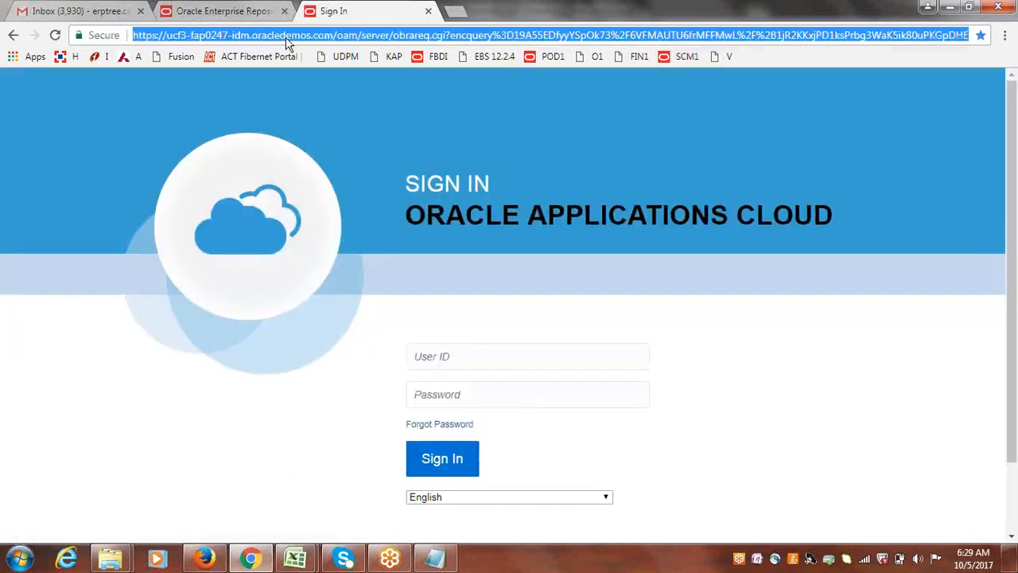
{"action": "left_click", "coordinate": [204, 558]}
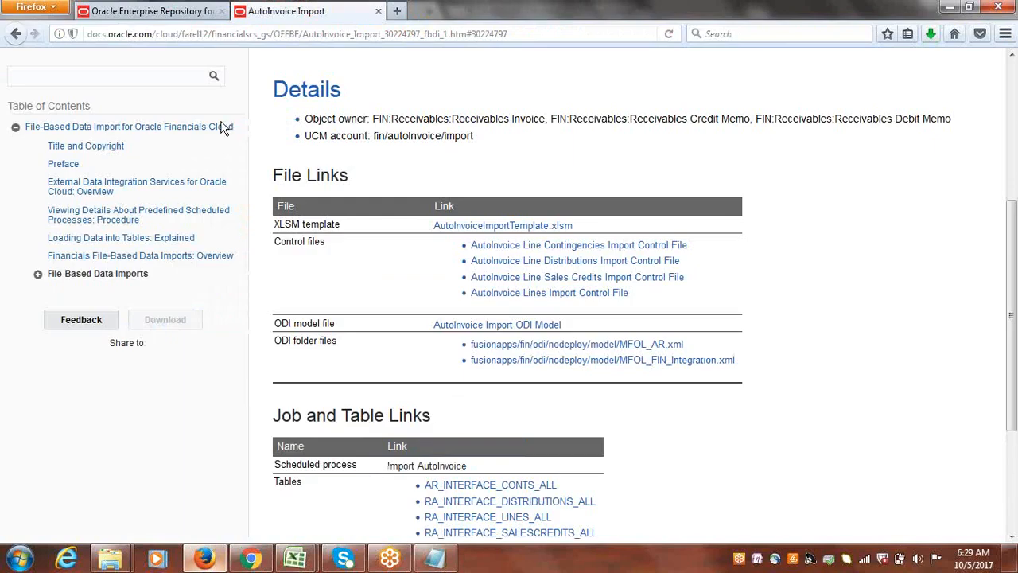
{"action": "left_click", "coordinate": [315, 38]}
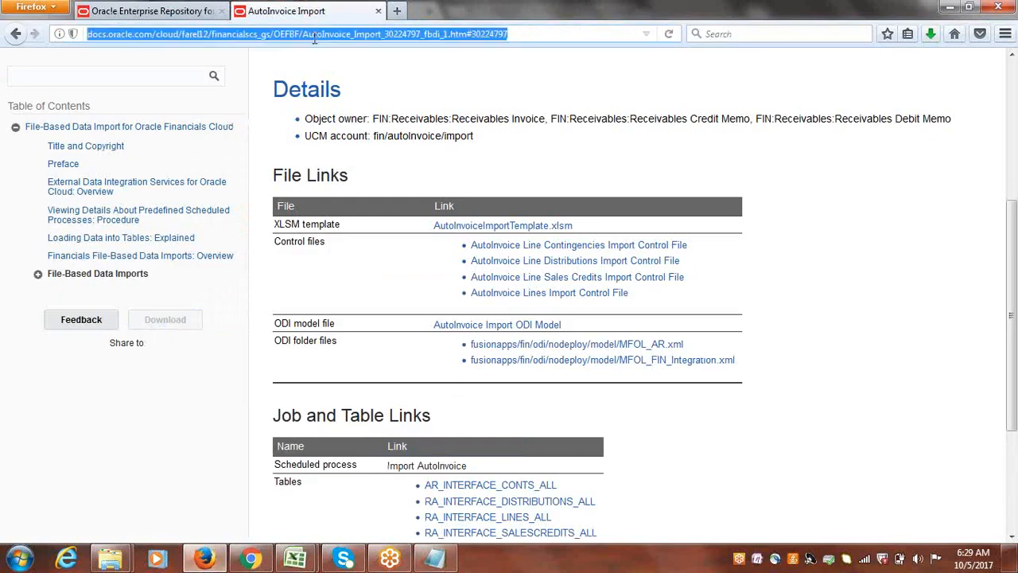
{"action": "key", "text": "ctrl+v"}
{"action": "key", "text": "Return"}
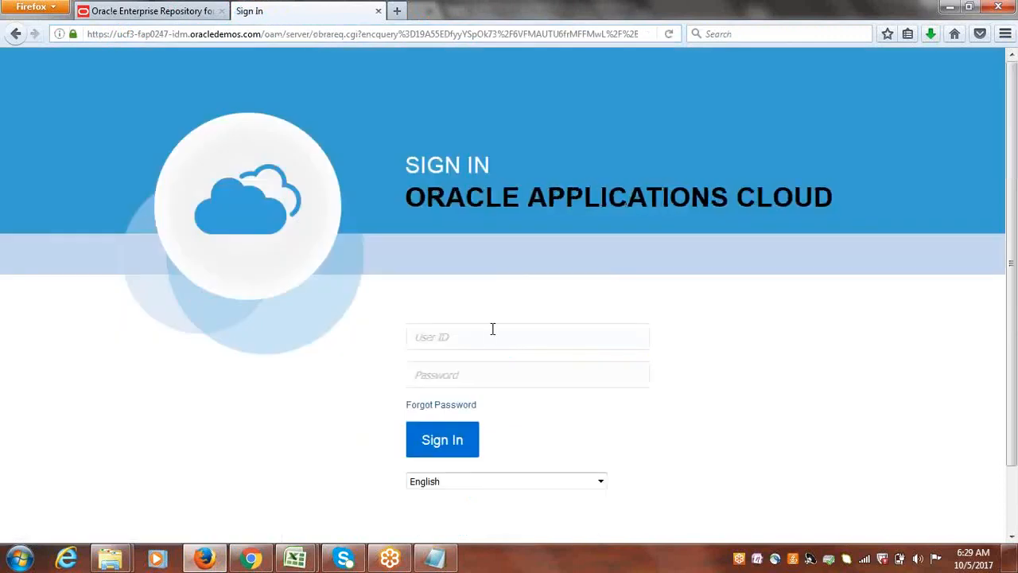
Sign in to Oracle Applications Cloud by entering the user ID and the account password.
{"action": "left_click", "coordinate": [492, 329]}
{"action": "type", "text": "cloud"}
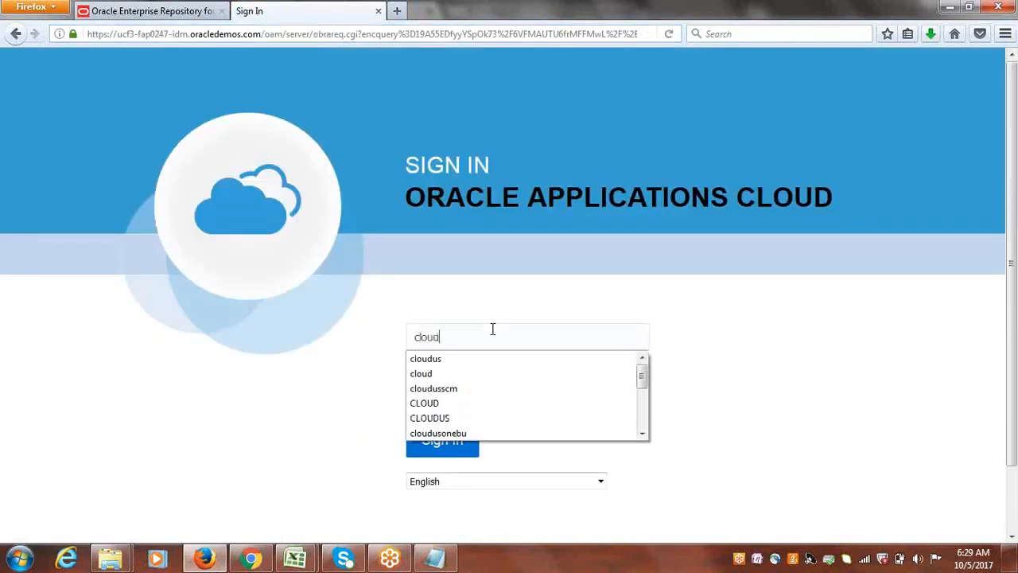
{"action": "key", "text": "Tab"}
{"action": "type", "text": "W"}
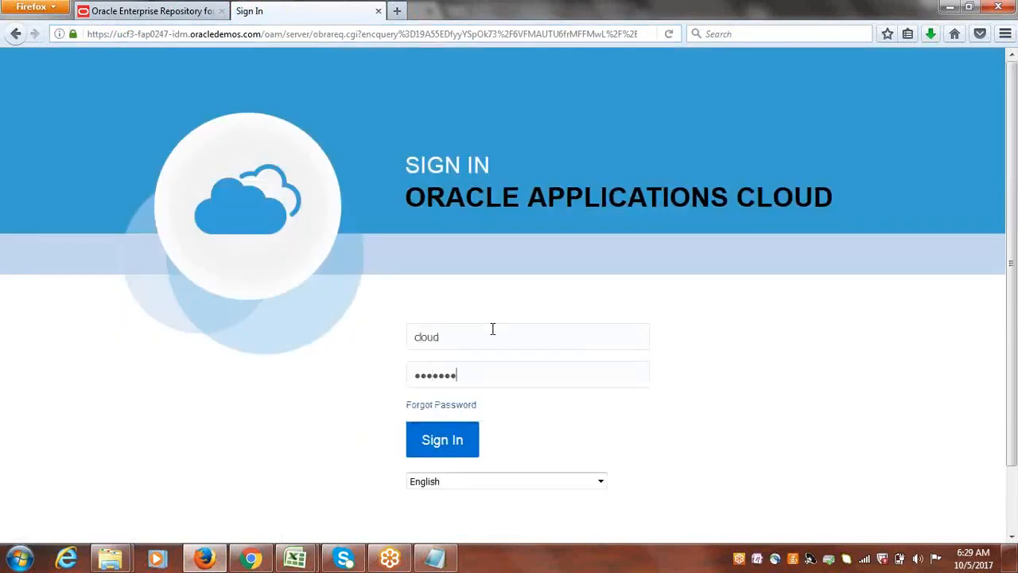
{"action": "key", "text": "Return"}
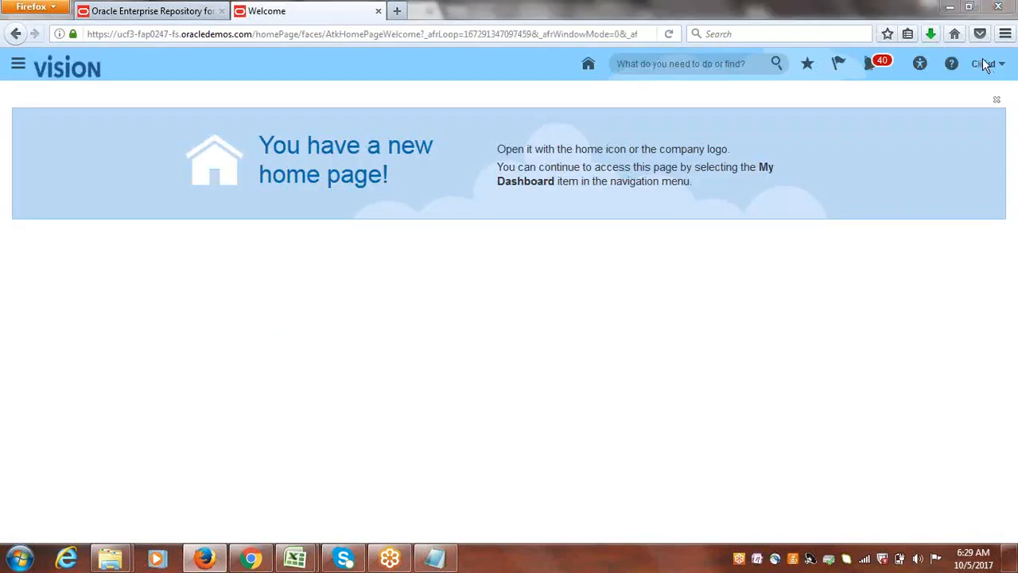
Open the Accounts Receivable work area under Receivables in the Navigator.
{"action": "left_click", "coordinate": [18, 70]}
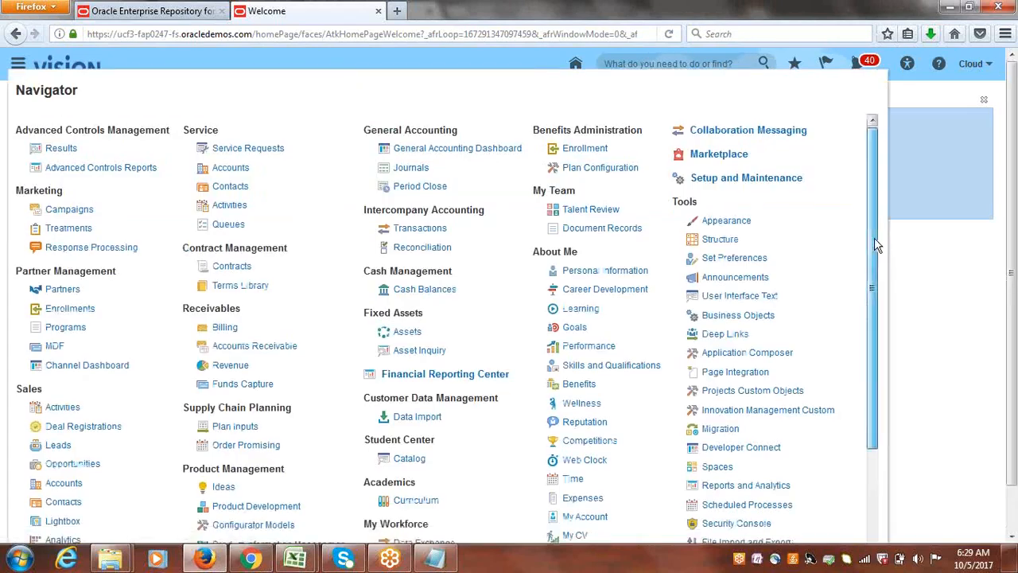
{"action": "left_click_drag", "start_coordinate": [879, 237], "coordinate": [882, 356]}
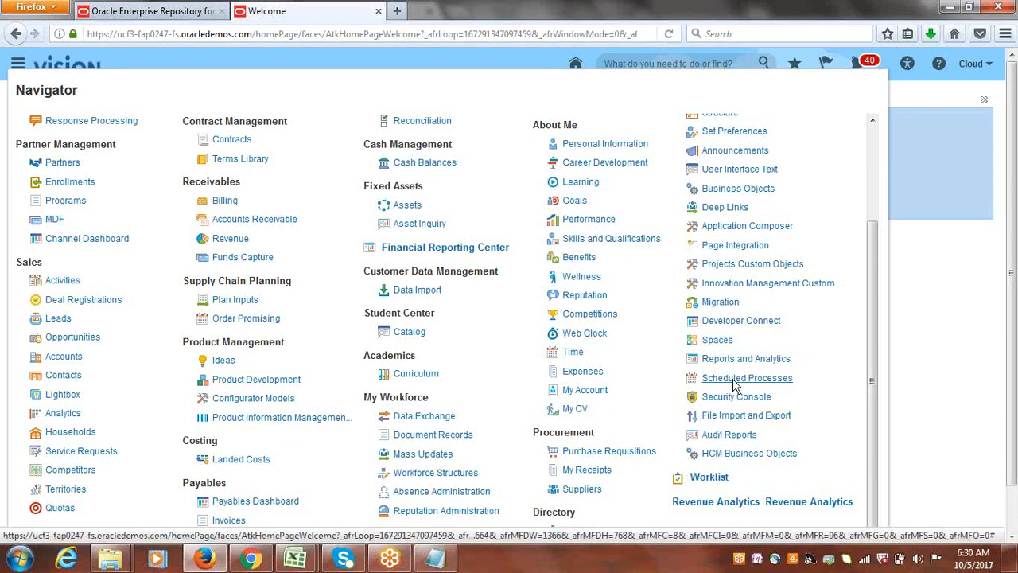
{"action": "left_click_drag", "start_coordinate": [878, 283], "coordinate": [878, 328]}
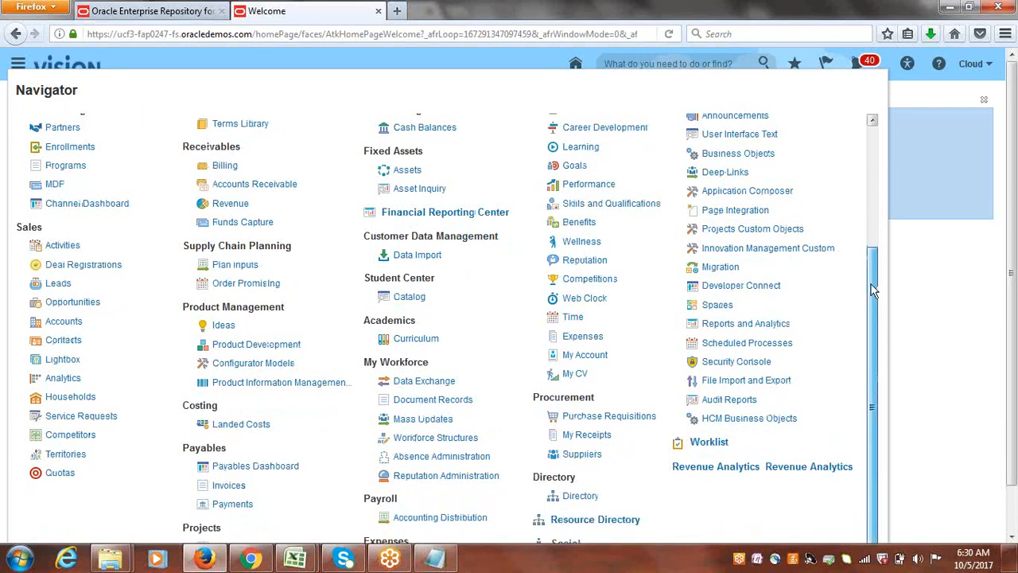
{"action": "scroll", "coordinate": [873, 284], "scroll_direction": "up", "scroll_amount": 1}
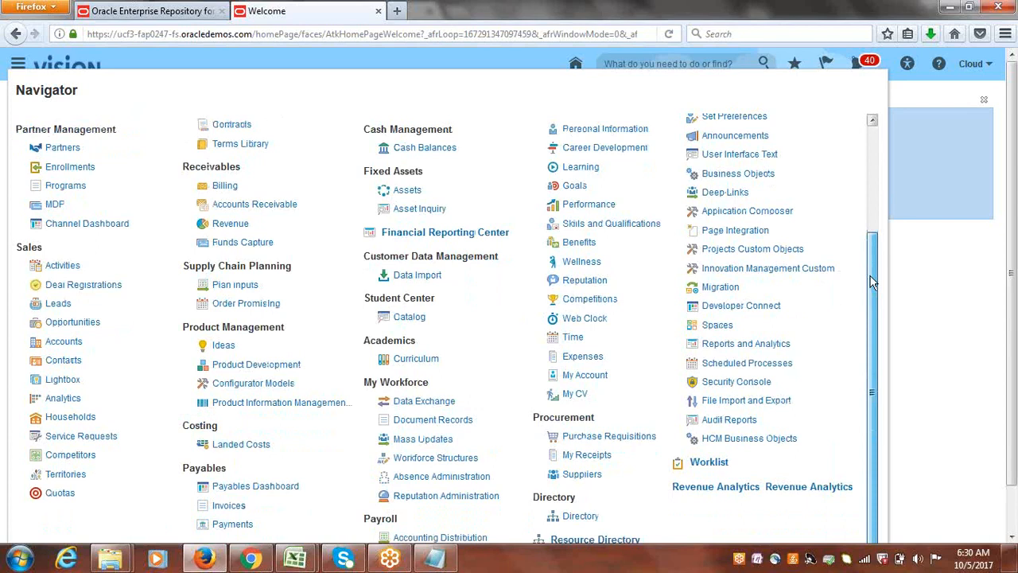
{"action": "scroll", "coordinate": [872, 282], "scroll_direction": "down", "scroll_amount": 1}
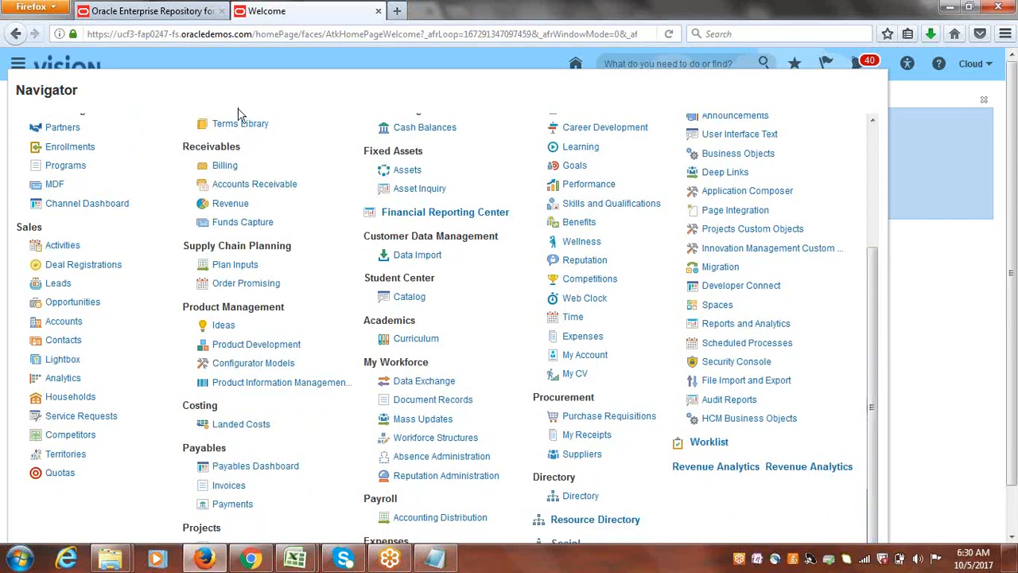
{"action": "left_click", "coordinate": [231, 186]}
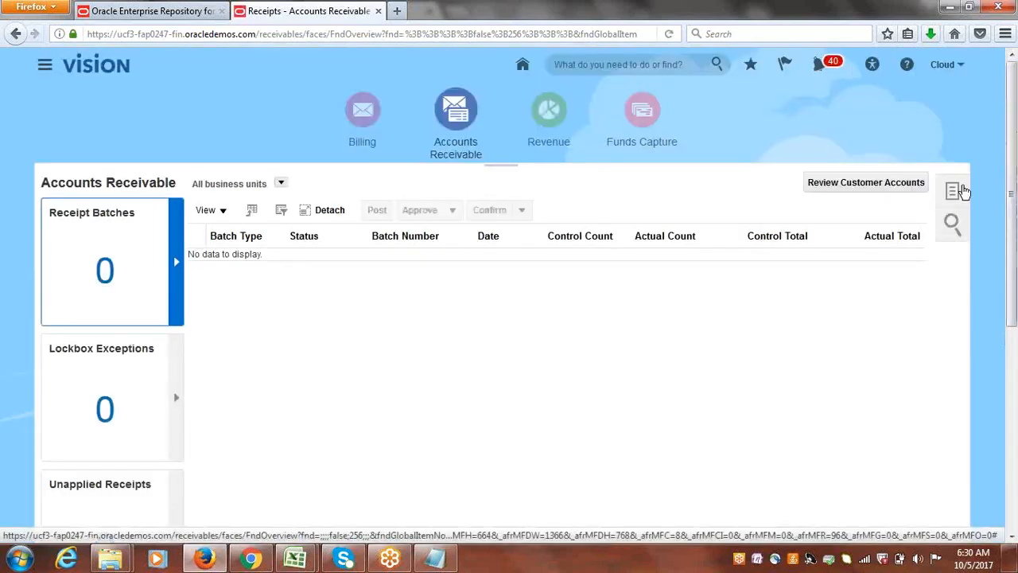
Check the current Receivables period's status for Cloud USA Primary Ledger in Manage Accounting Periods, and return to Accounts Receivable.
{"action": "left_click", "coordinate": [961, 191]}
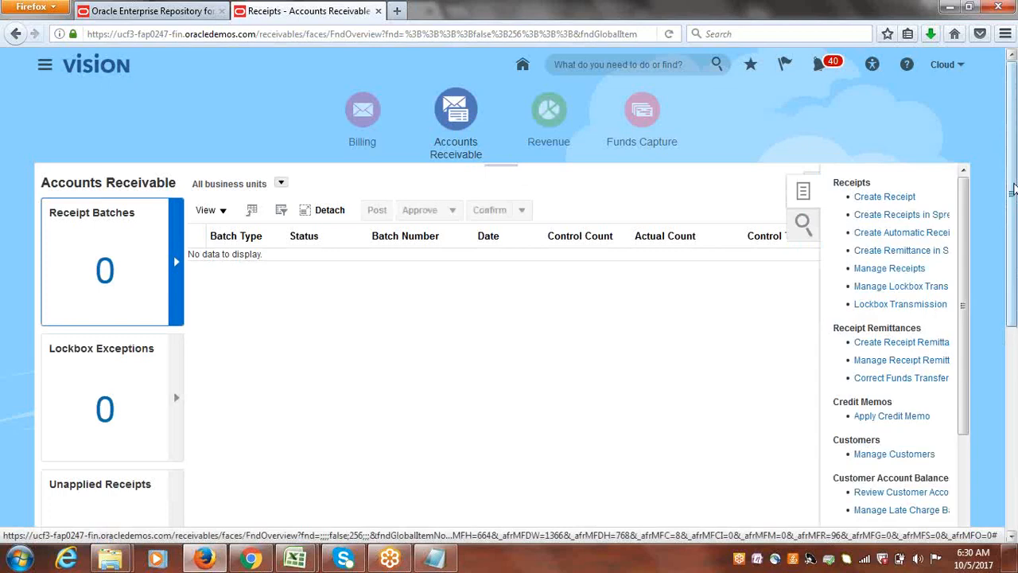
{"action": "scroll", "coordinate": [1014, 189], "scroll_direction": "down", "scroll_amount": 5}
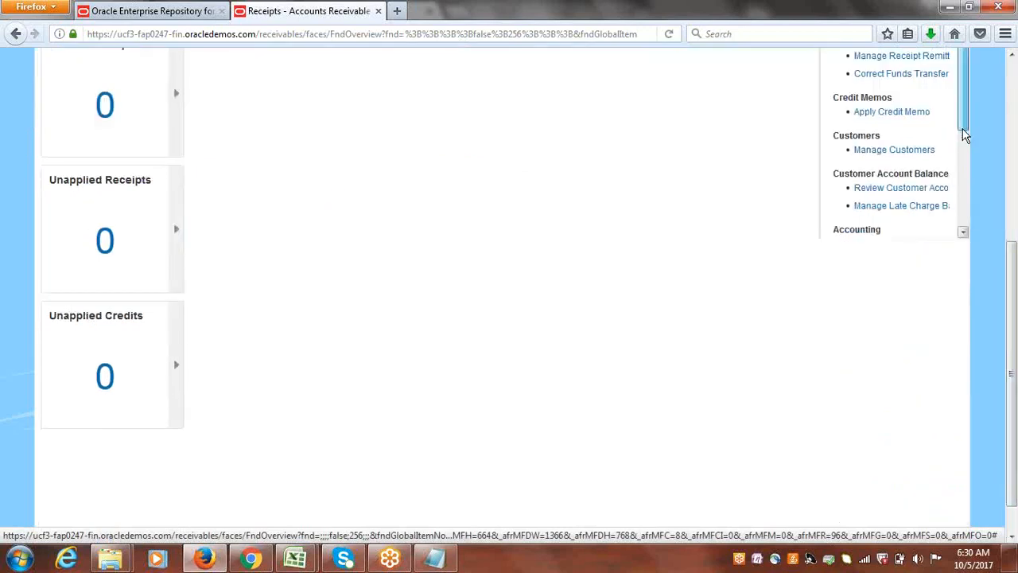
{"action": "left_click_drag", "start_coordinate": [964, 136], "coordinate": [972, 205]}
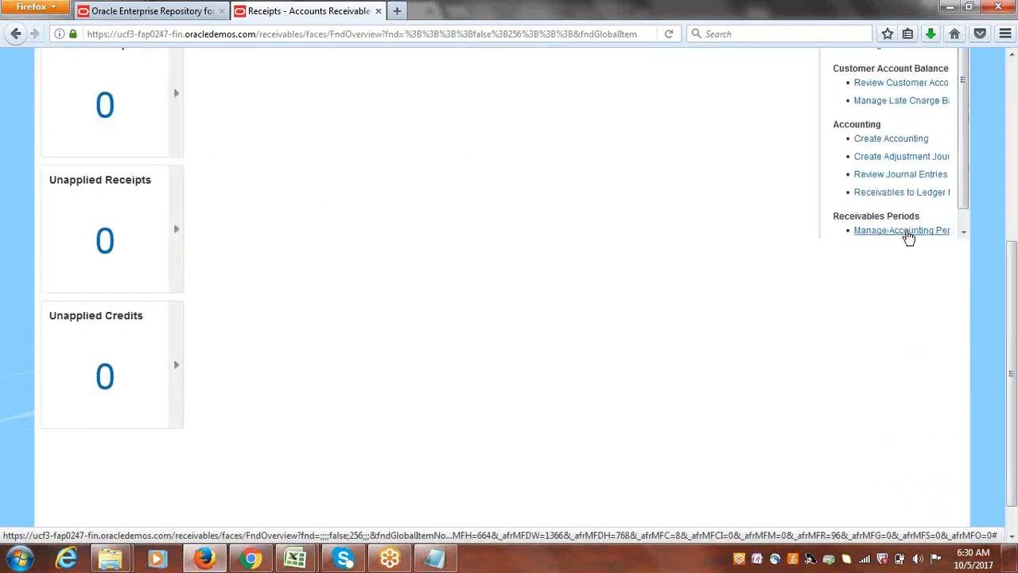
{"action": "left_click", "coordinate": [907, 232]}
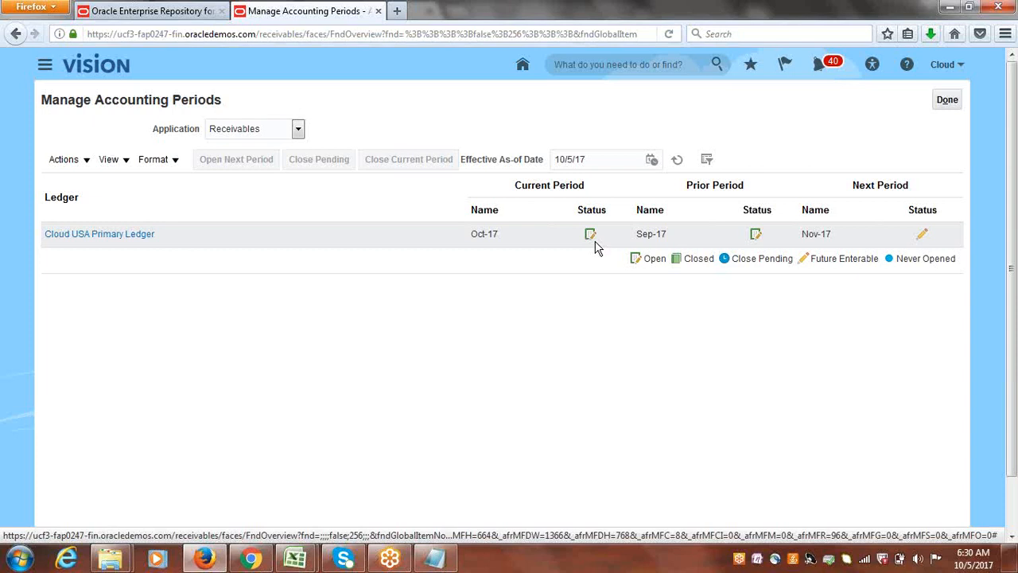
{"action": "mouse_move", "coordinate": [591, 239]}
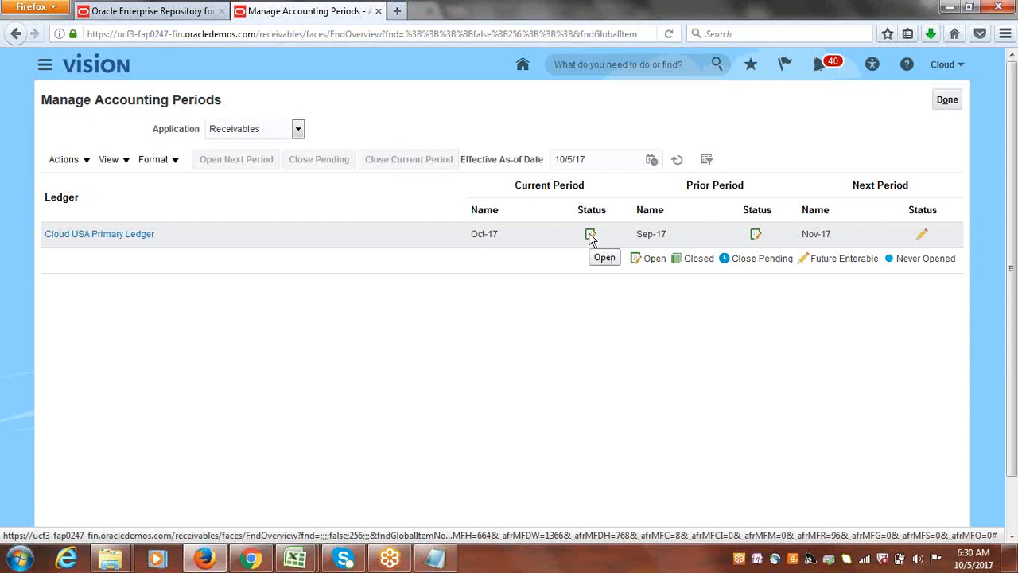
{"action": "left_click", "coordinate": [947, 101]}
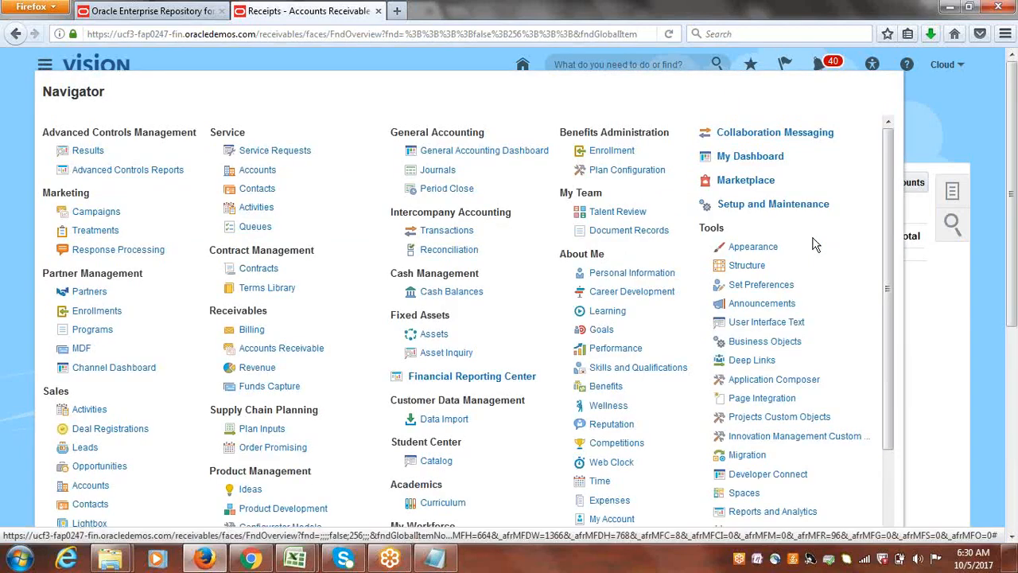
Open the Period Close work area under General Accounting in the Navigator.
{"action": "left_click", "coordinate": [445, 193]}
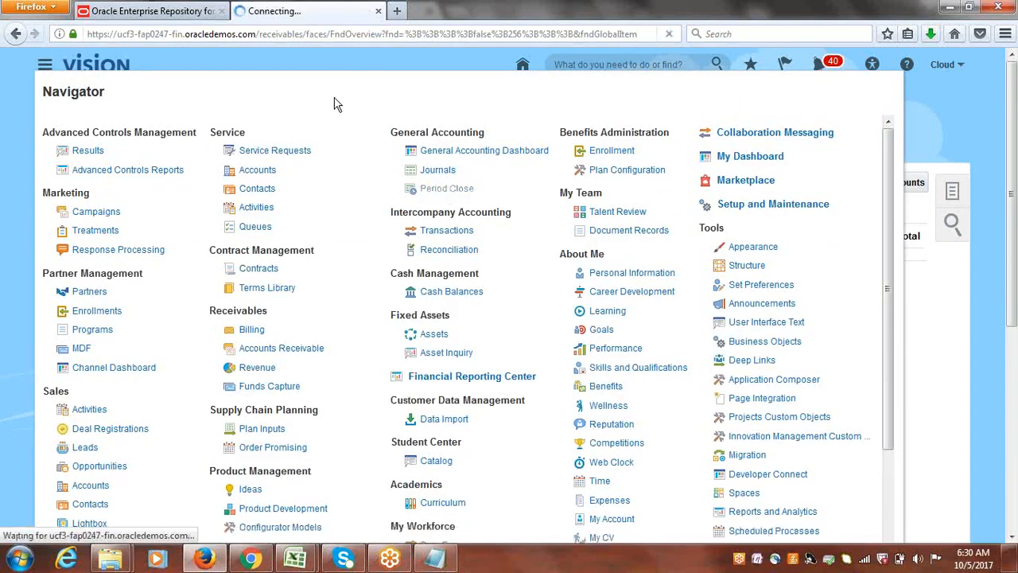
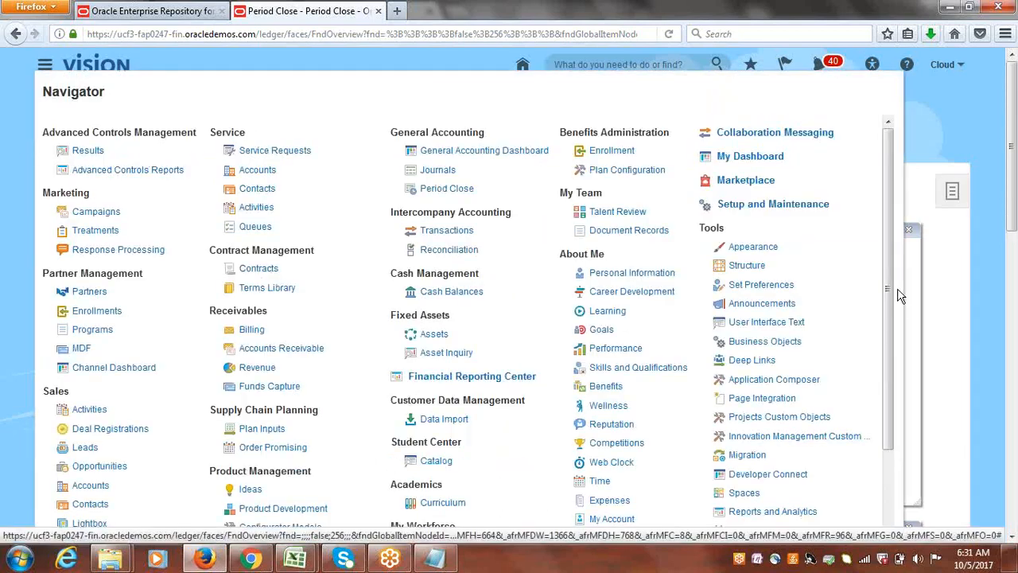
Open the Scheduled Processes work area under Tools in the Navigator.
{"action": "scroll", "coordinate": [897, 307], "scroll_direction": "down", "scroll_amount": 1}
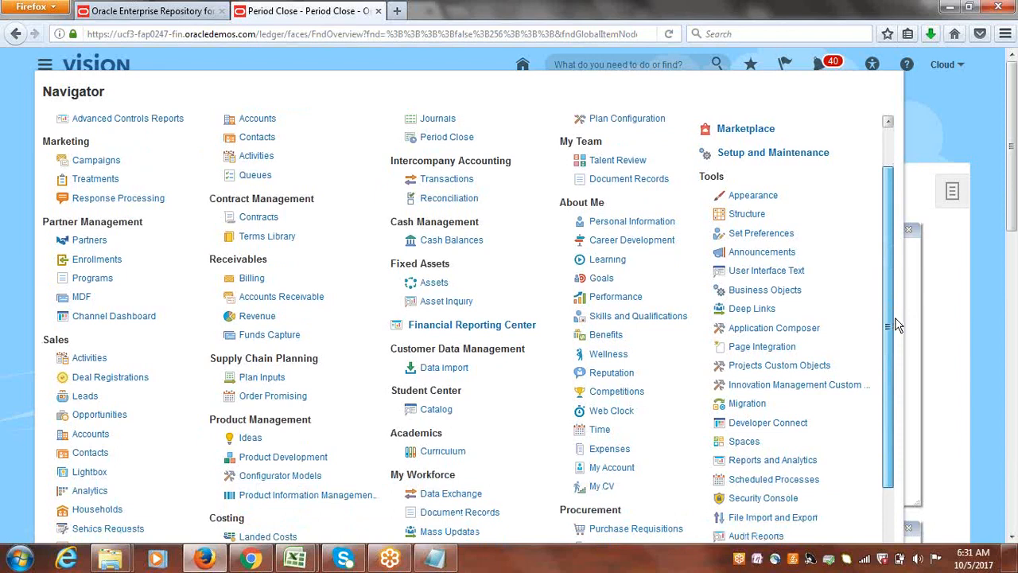
{"action": "scroll", "coordinate": [895, 328], "scroll_direction": "down", "scroll_amount": 1}
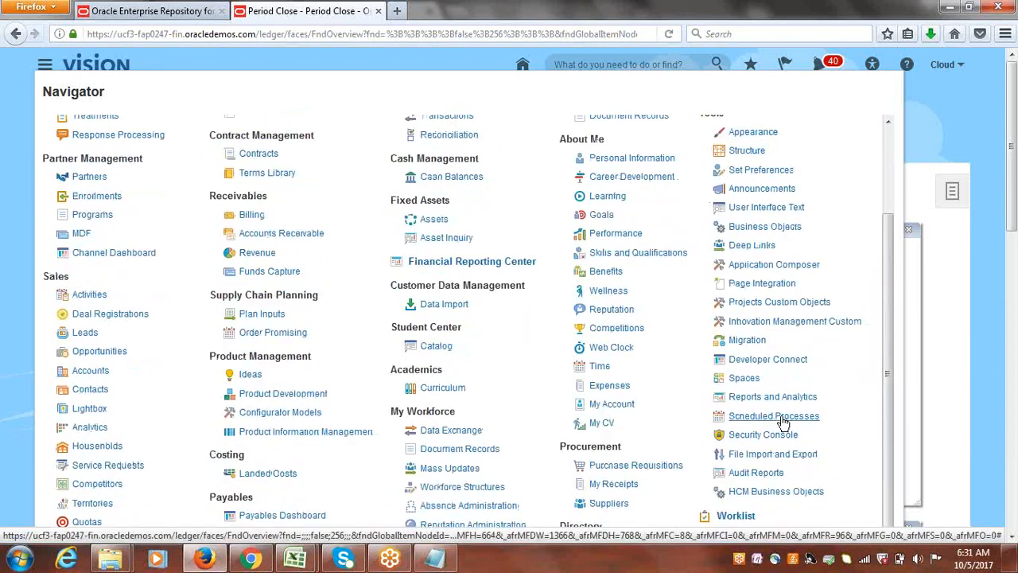
{"action": "left_click", "coordinate": [783, 419]}
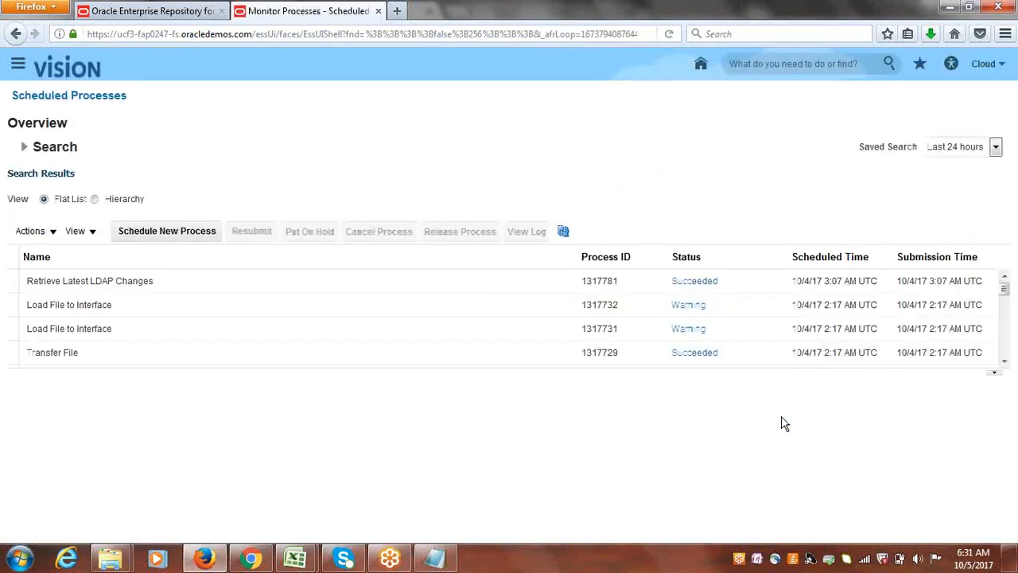
Schedule a new process of type Job using Load Interface File for Import, opening its process details.
{"action": "left_click", "coordinate": [175, 232]}
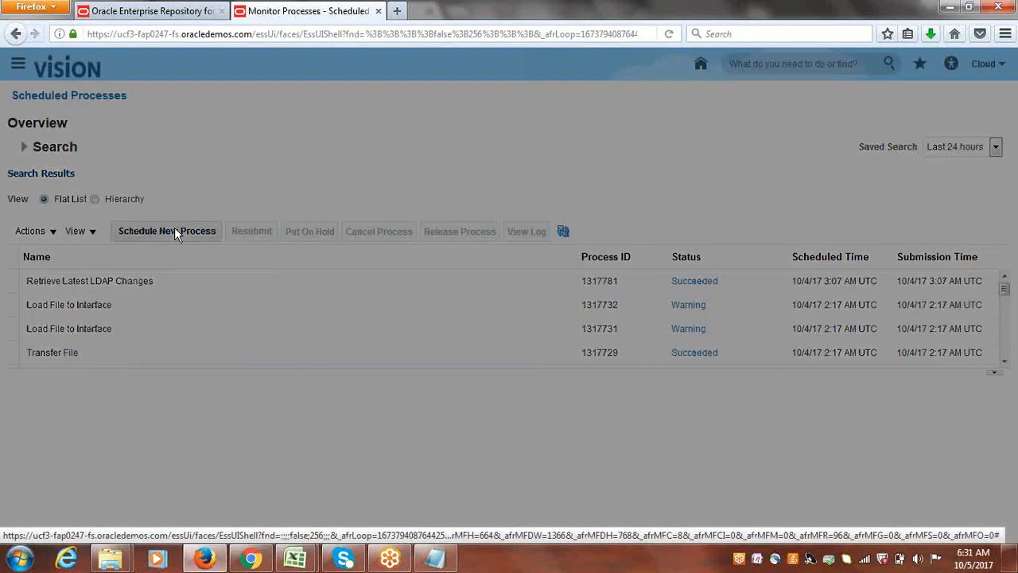
{"action": "left_click", "coordinate": [546, 263]}
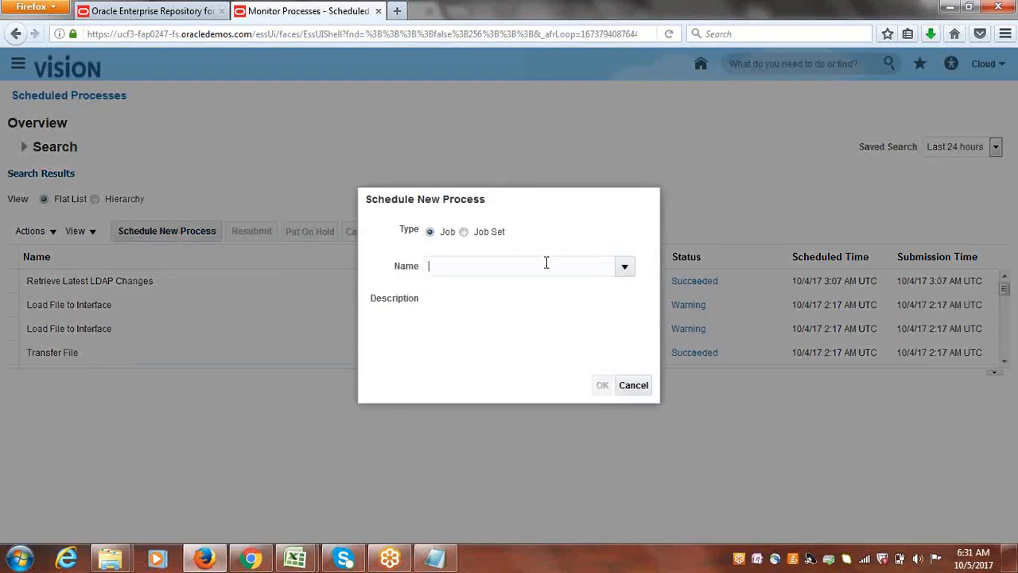
{"action": "type", "text": "L"}
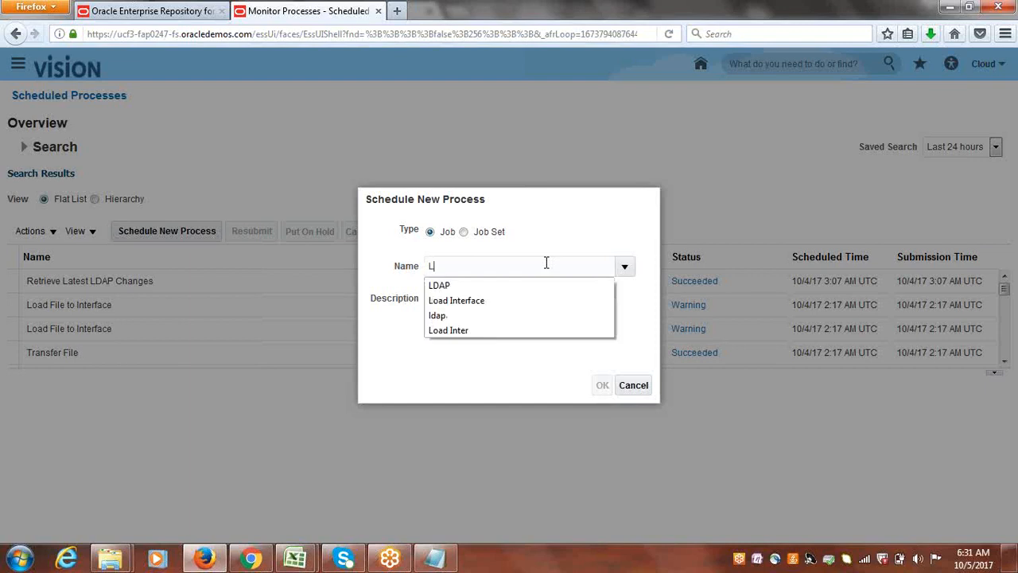
{"action": "left_click", "coordinate": [493, 301]}
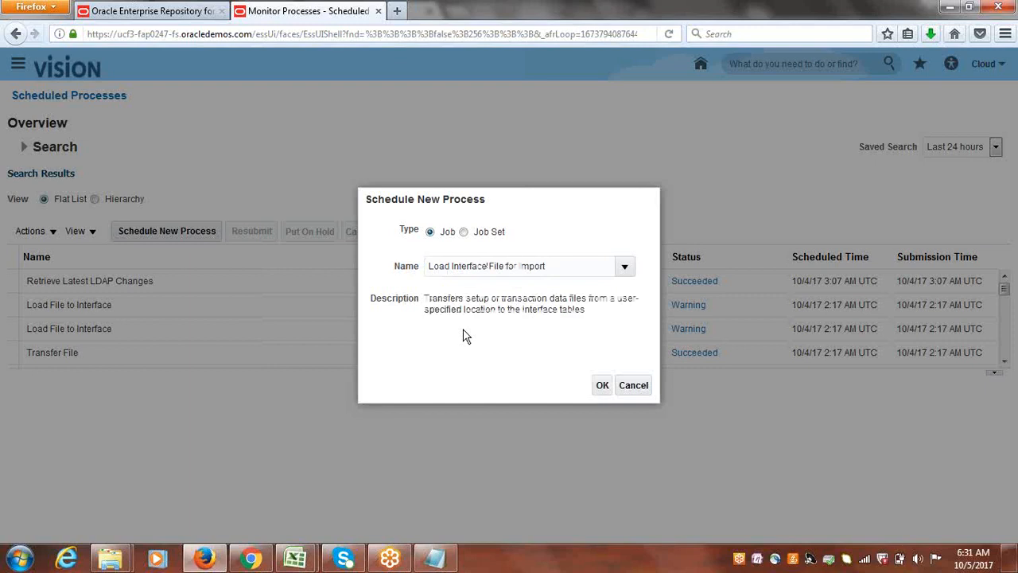
{"action": "left_click", "coordinate": [600, 386]}
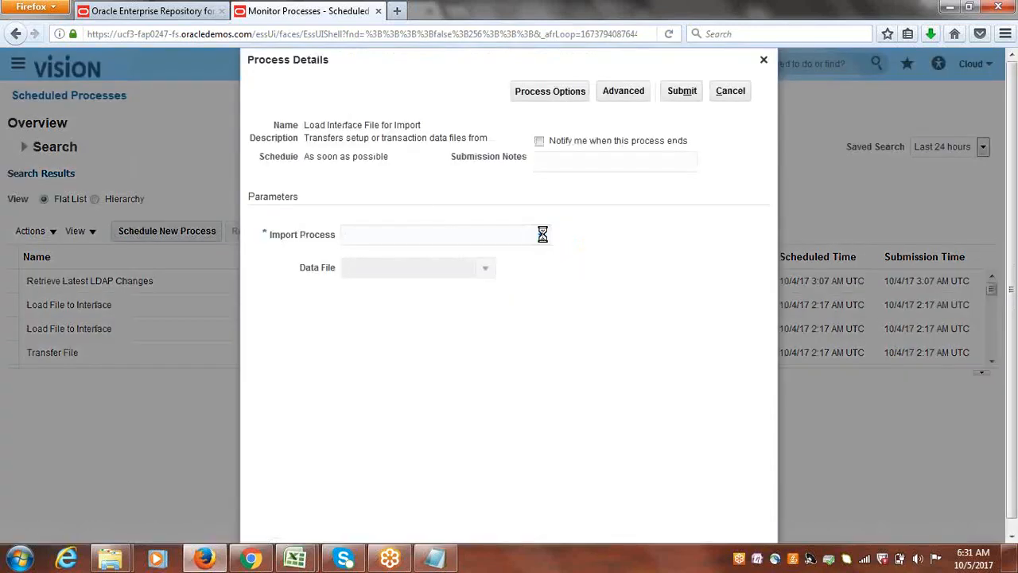
Set the Import Process parameter to Import AutoInvoice.
{"action": "left_click", "coordinate": [541, 236]}
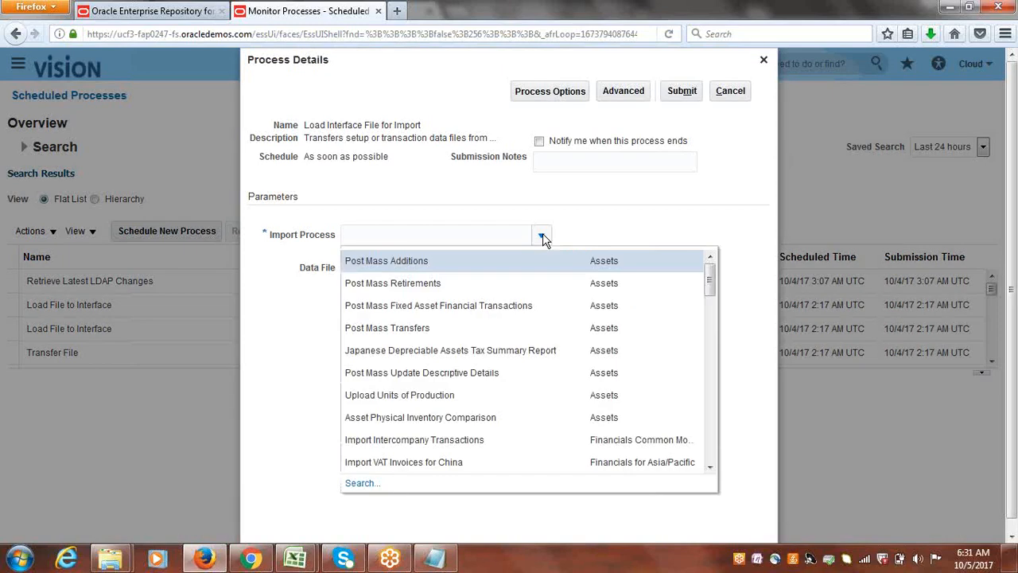
{"action": "left_click_drag", "start_coordinate": [712, 280], "coordinate": [721, 332]}
{"action": "left_click", "coordinate": [422, 409]}
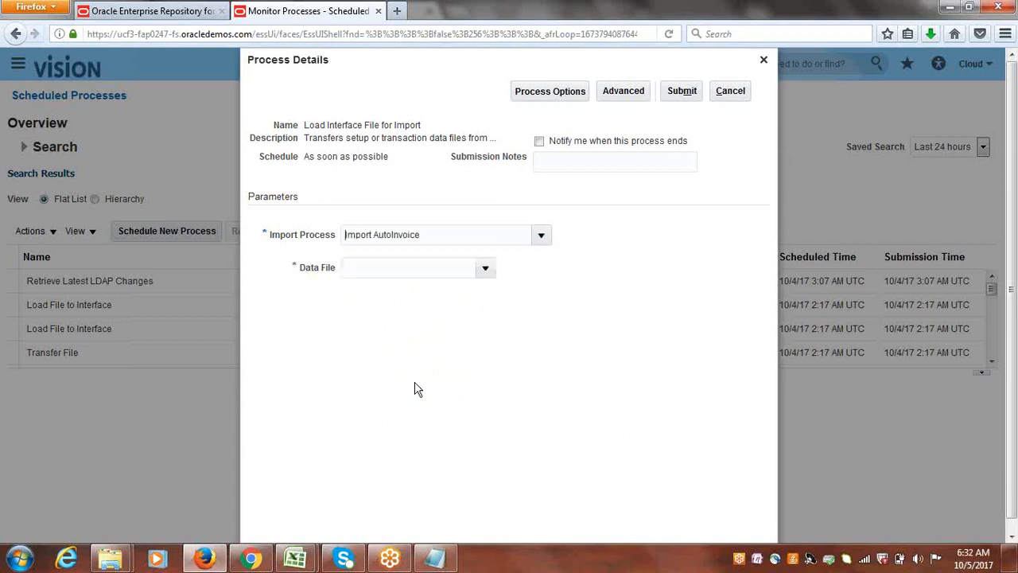
Start uploading a new data file and browse to the AR Conversions folder on the Desktop.
{"action": "left_click", "coordinate": [485, 268]}
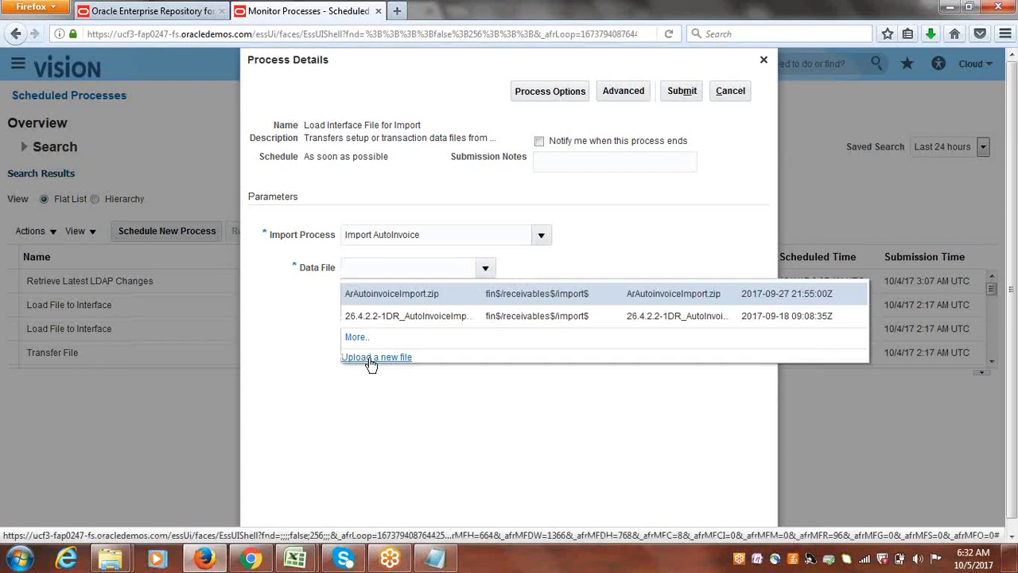
{"action": "left_click", "coordinate": [371, 360]}
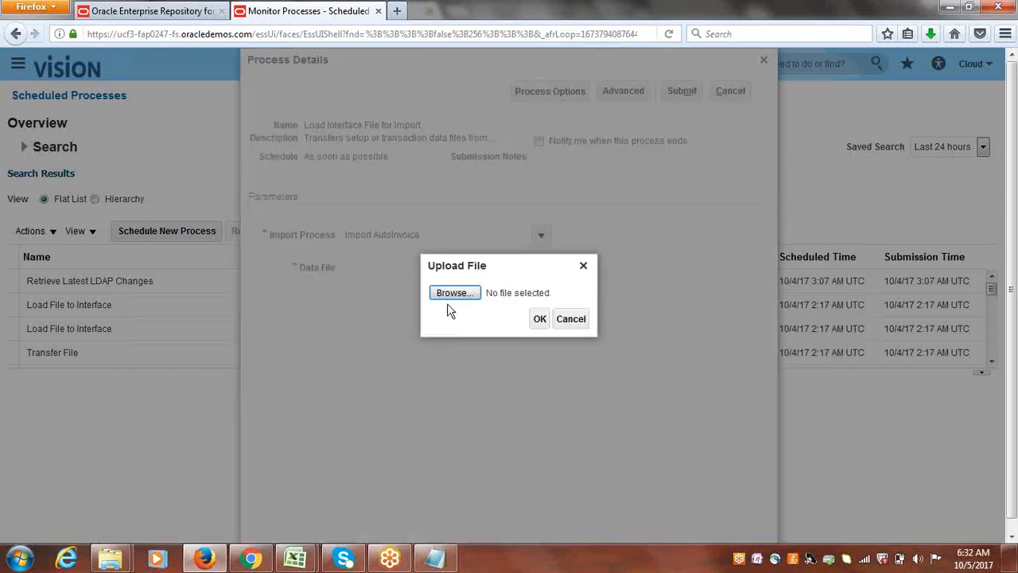
{"action": "left_click", "coordinate": [452, 293]}
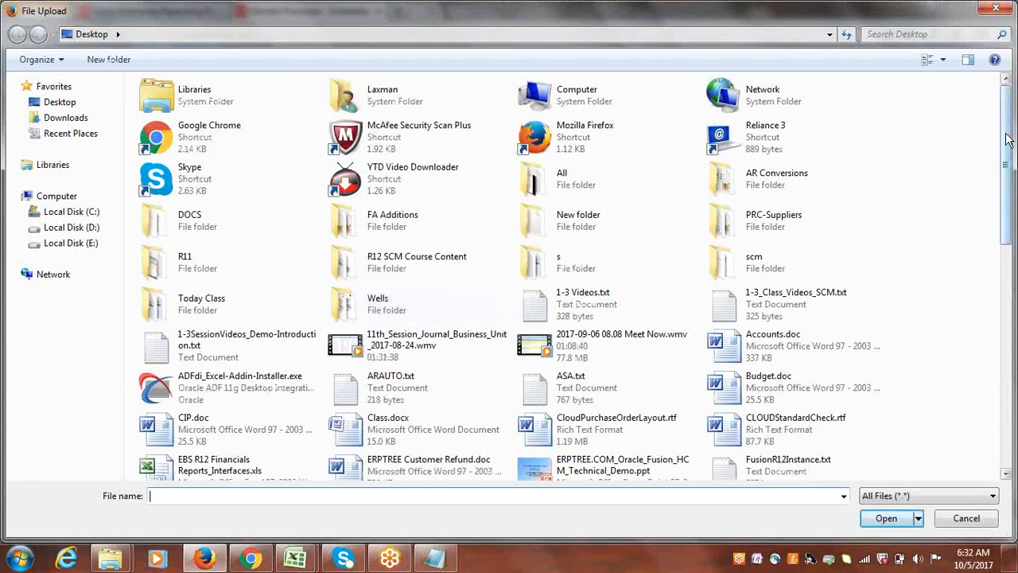
{"action": "left_click", "coordinate": [762, 183]}
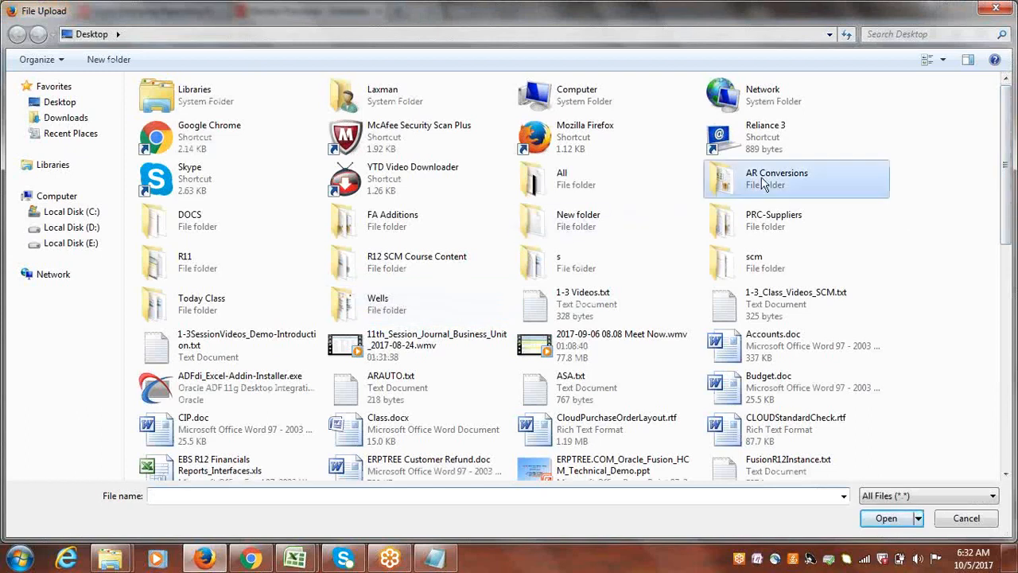
{"action": "double_click", "coordinate": [762, 183]}
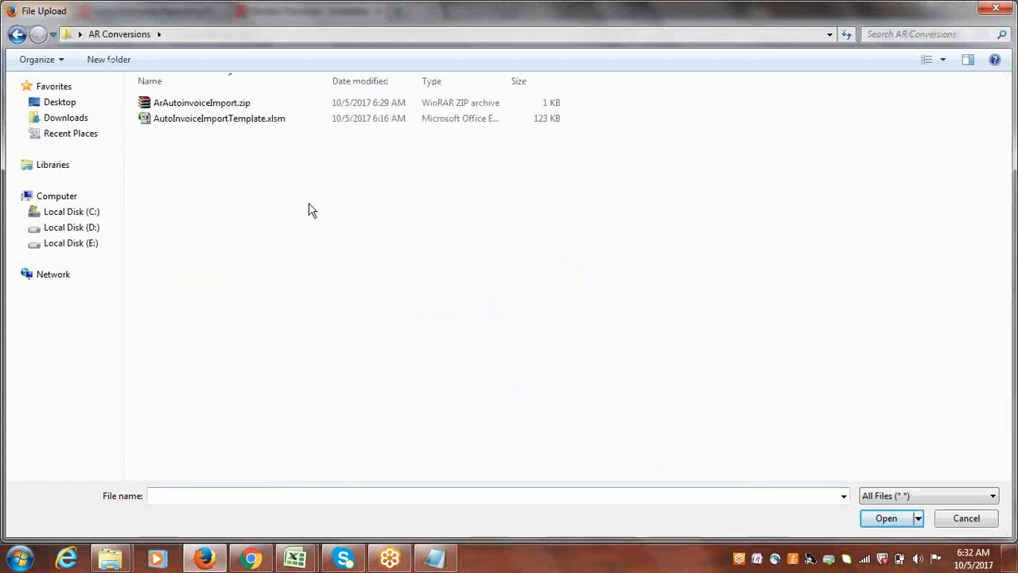
Rename ArAutoinvoiceImport.zip in the AR Conversions folder to ArAutoinvoiceImport01.zip.
{"action": "left_click", "coordinate": [238, 109]}
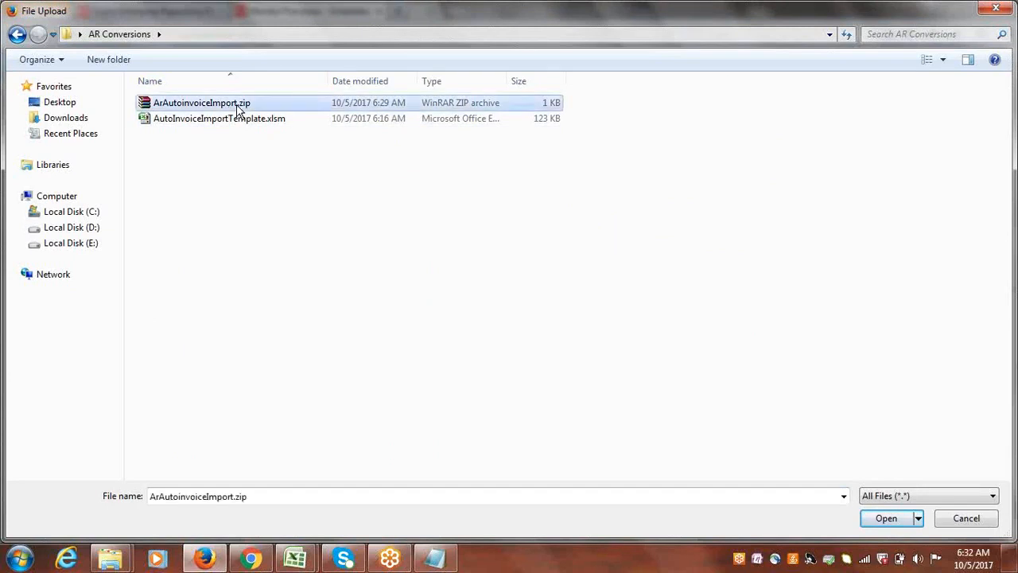
{"action": "left_click", "coordinate": [238, 109]}
{"action": "left_click", "coordinate": [239, 109]}
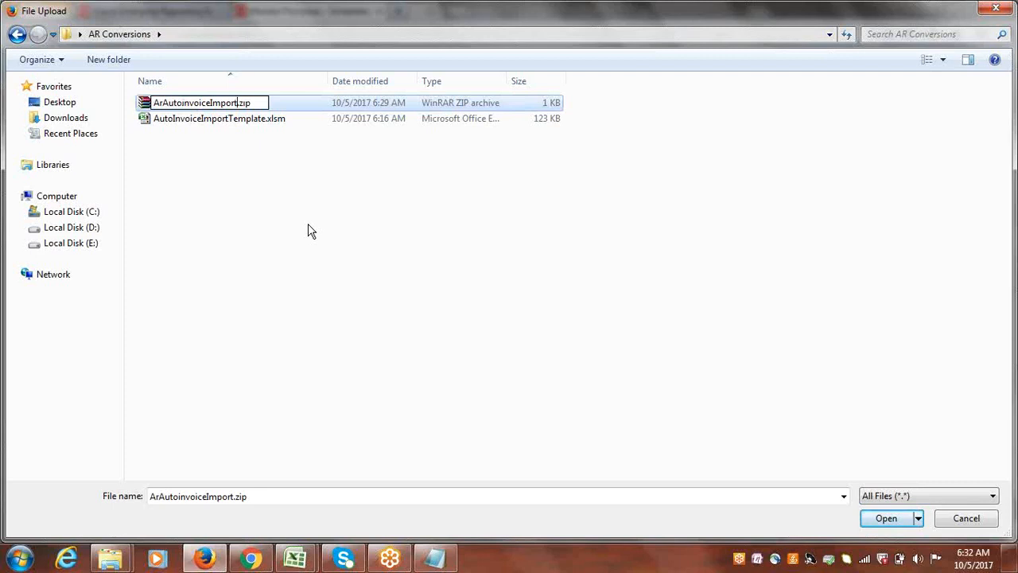
{"action": "type", "text": "01"}
{"action": "left_click", "coordinate": [231, 185]}
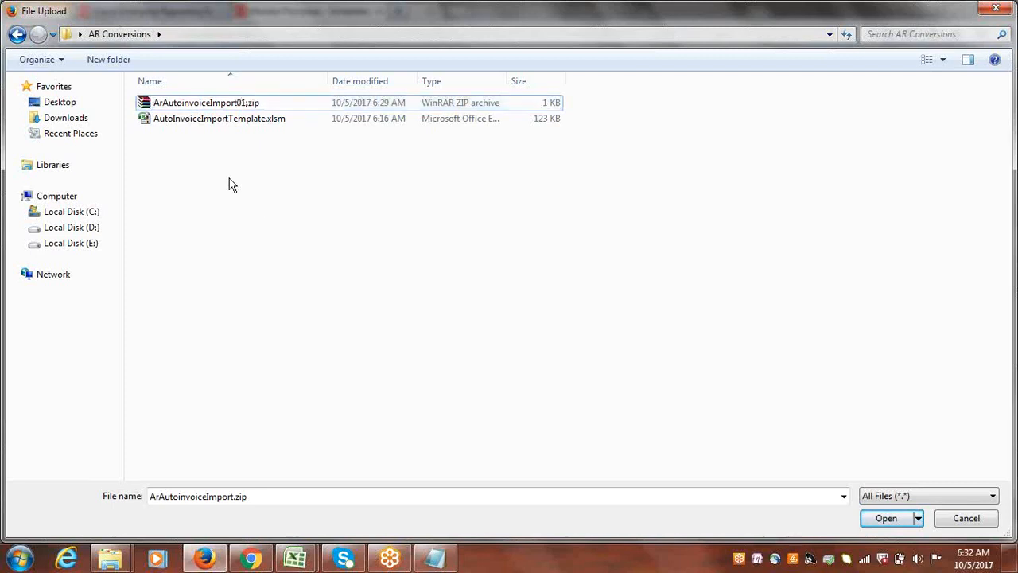
Upload ArAutoinvoiceImport01.zip as the data file and submit the Load Interface File for Import process.
{"action": "double_click", "coordinate": [238, 105]}
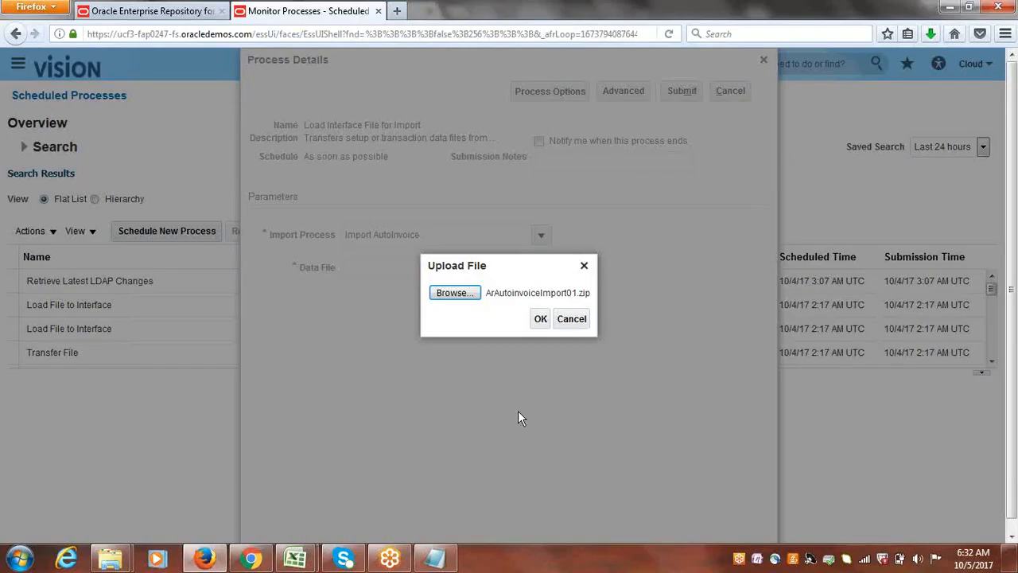
{"action": "left_click", "coordinate": [541, 319]}
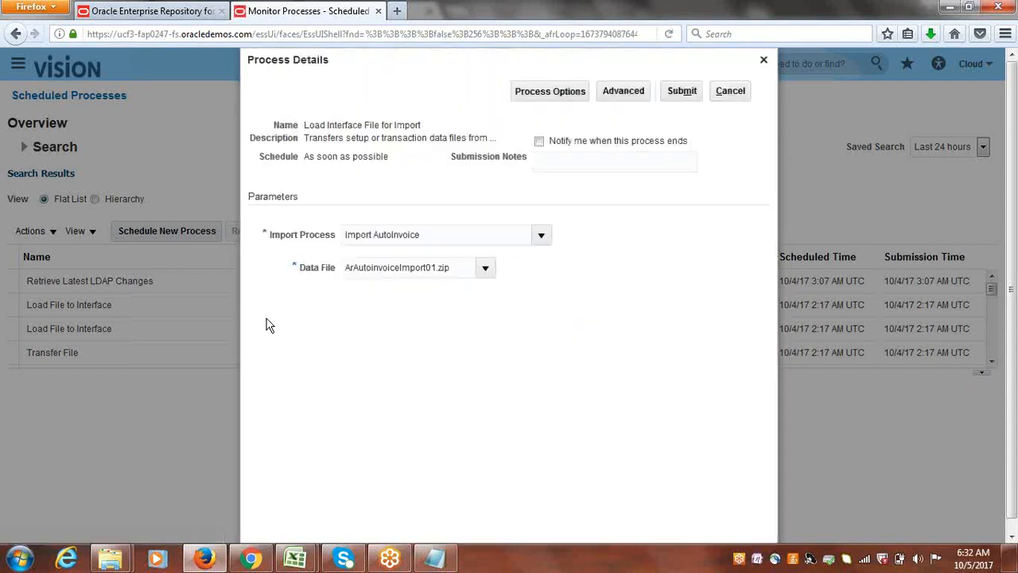
{"action": "left_click", "coordinate": [686, 92]}
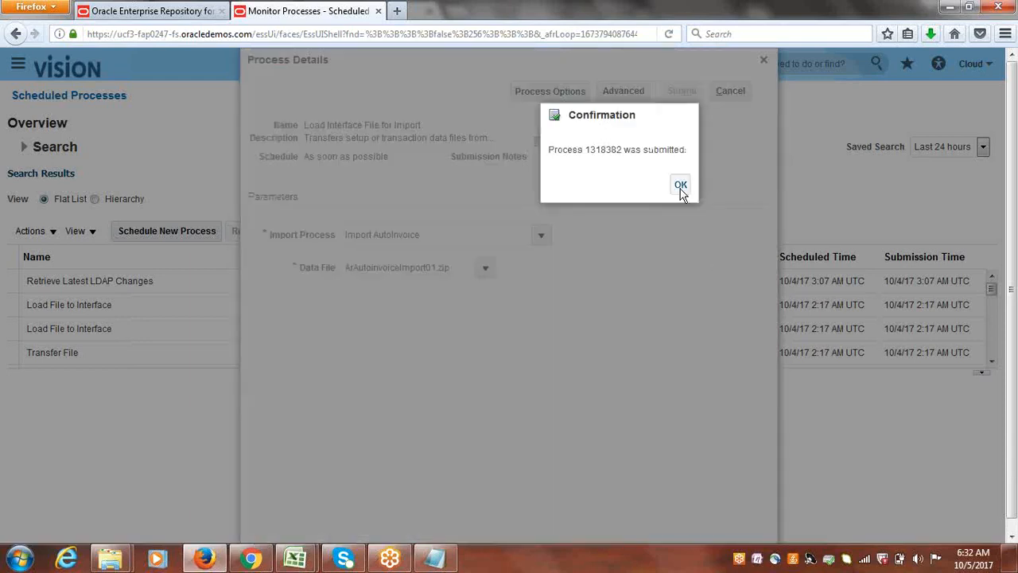
{"action": "left_click", "coordinate": [681, 186]}
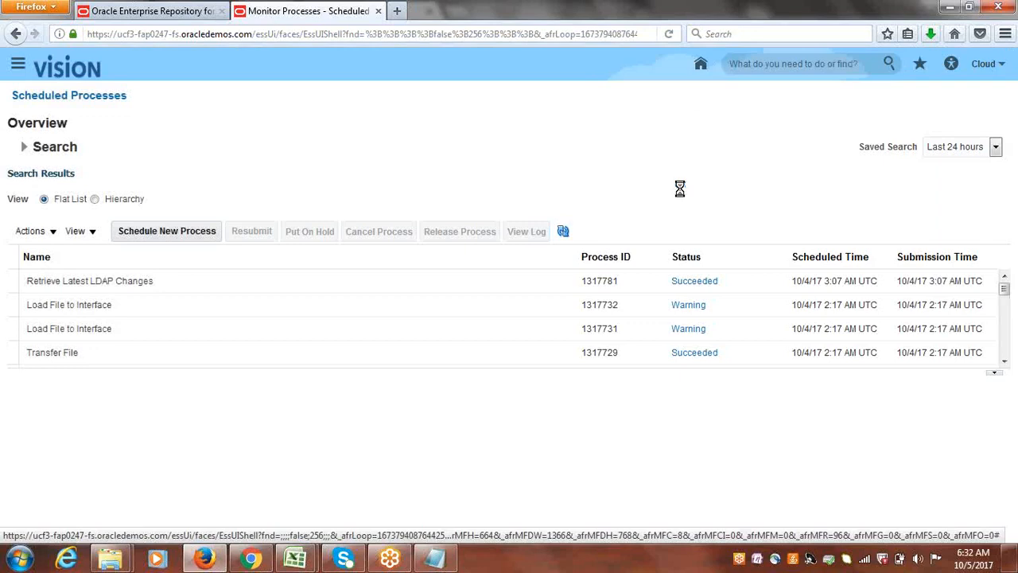
Refresh the process list repeatedly to monitor the status of the interface load and its child processes.
{"action": "left_click", "coordinate": [563, 231]}
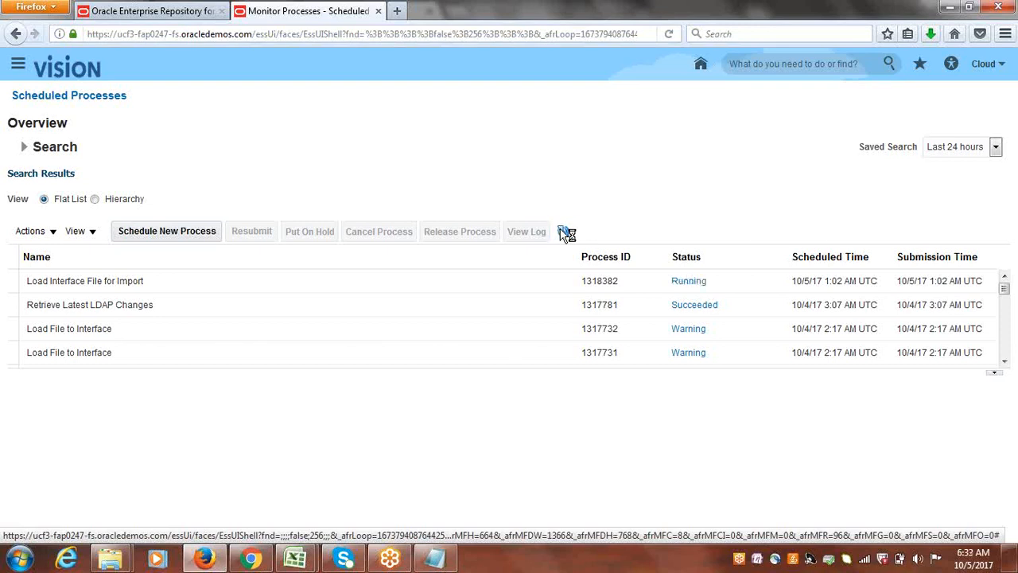
{"action": "left_click", "coordinate": [563, 231]}
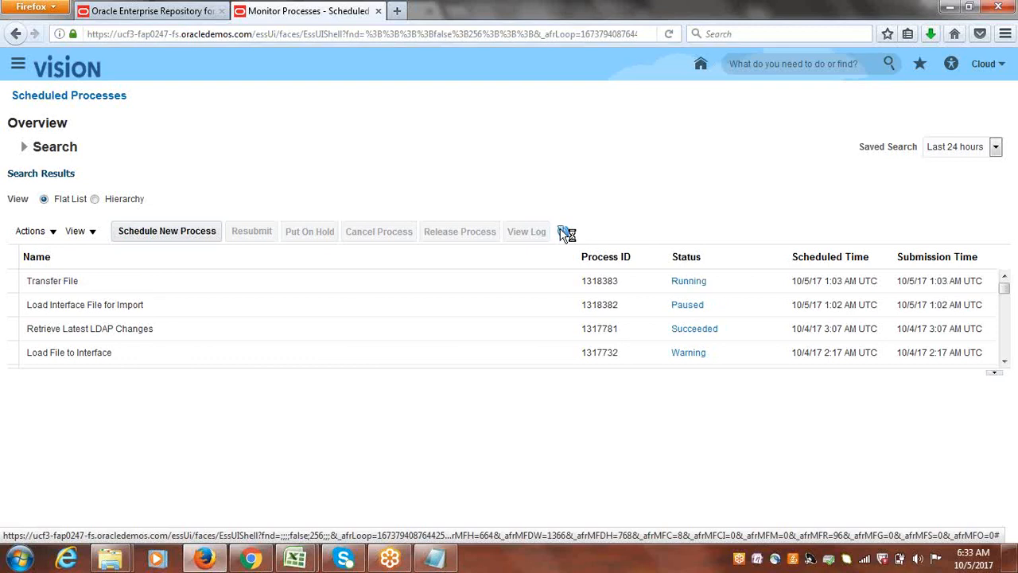
{"action": "left_click", "coordinate": [563, 231]}
{"action": "left_click", "coordinate": [564, 231]}
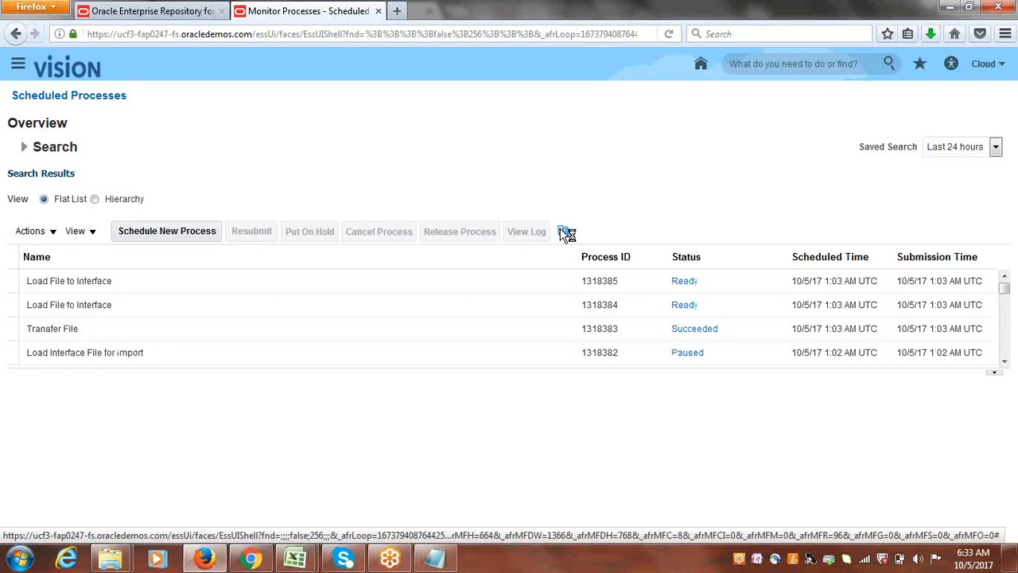
{"action": "left_click", "coordinate": [564, 232]}
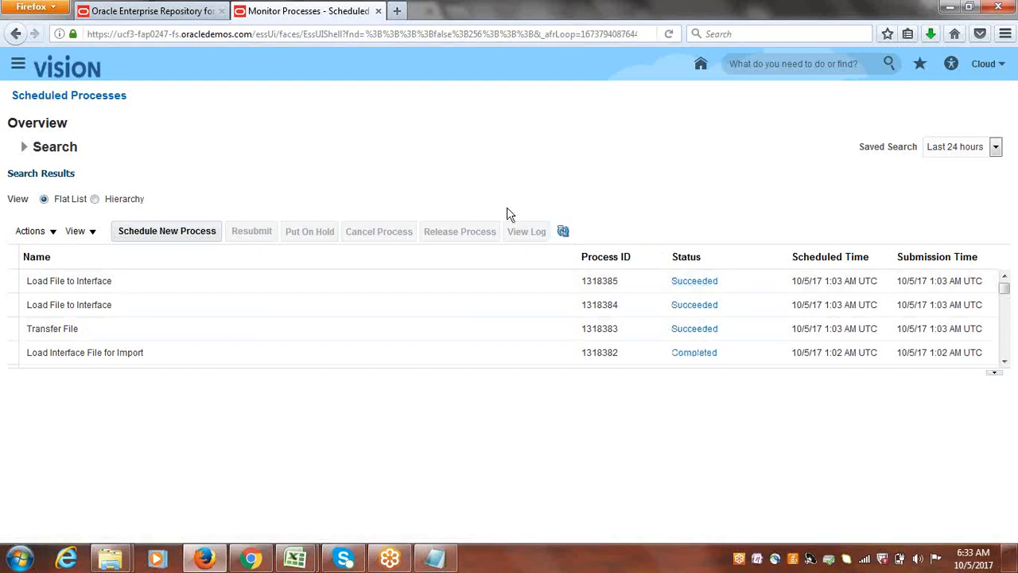
{"action": "left_click", "coordinate": [562, 231]}
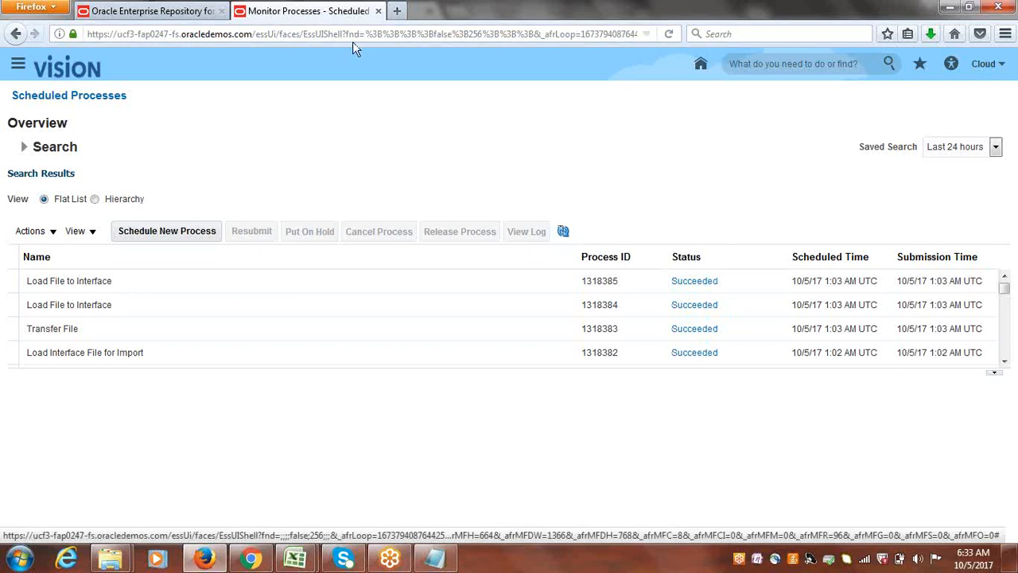
{"action": "left_click", "coordinate": [564, 230]}
{"action": "left_click", "coordinate": [563, 231]}
{"action": "left_click", "coordinate": [563, 232]}
Reopen the Scheduled Processes work area from the Navigator.
{"action": "left_click", "coordinate": [19, 67]}
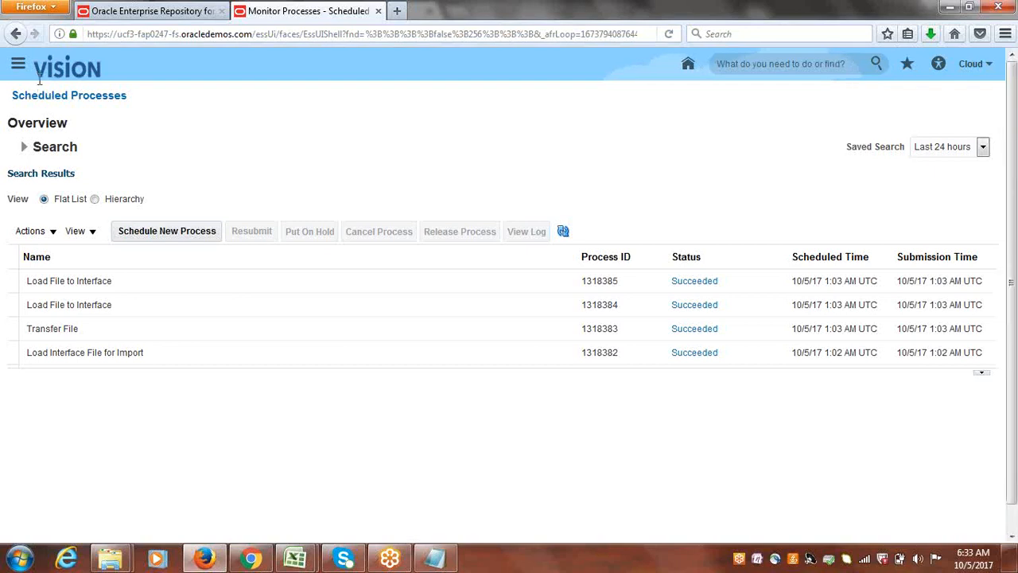
{"action": "left_click", "coordinate": [17, 64]}
{"action": "scroll", "coordinate": [873, 258], "scroll_direction": "down", "scroll_amount": 2}
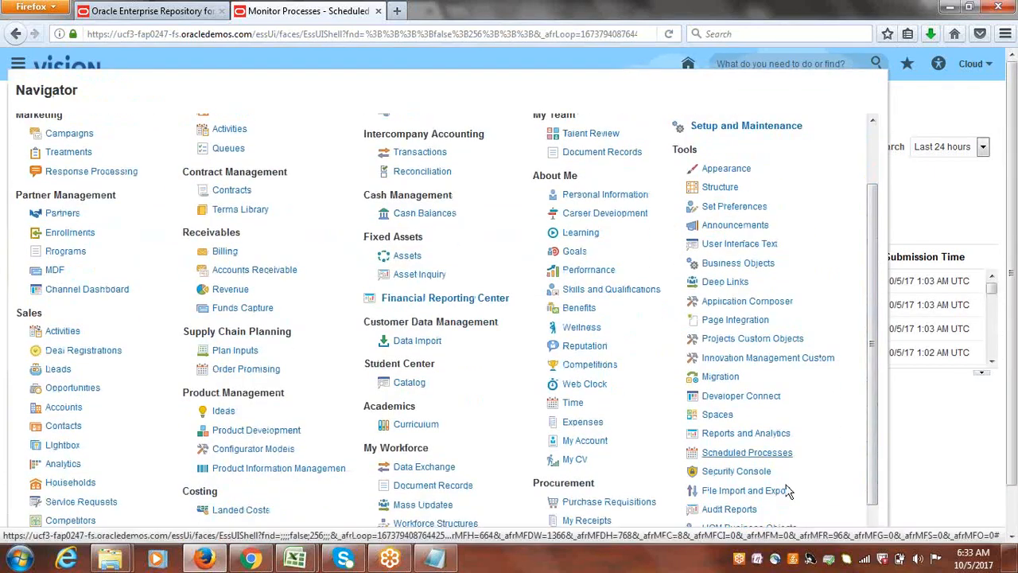
{"action": "left_click", "coordinate": [756, 452]}
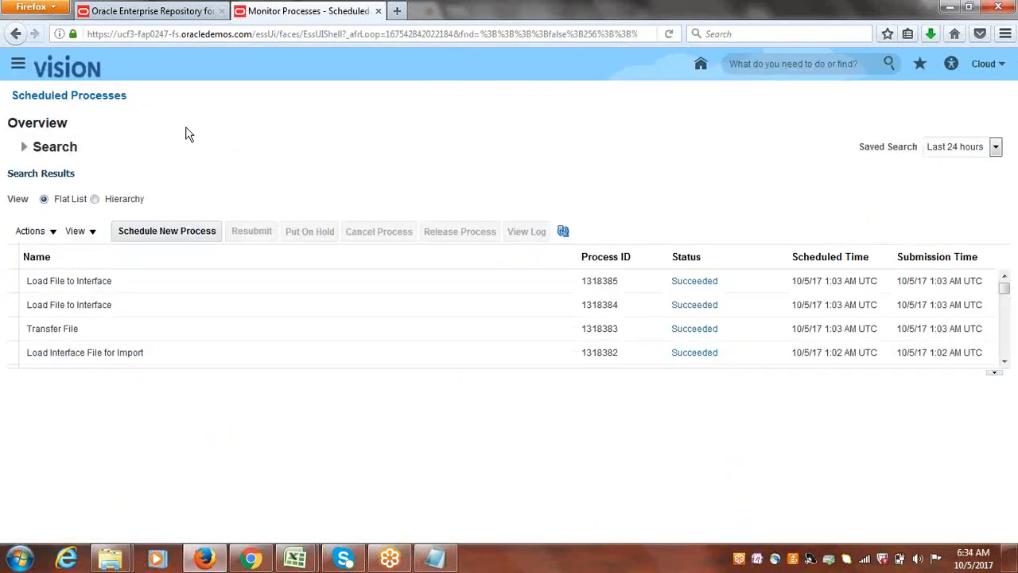
Start a new scheduled process of type Job for Import AutoInvoice and open its process details.
{"action": "left_click", "coordinate": [140, 235]}
{"action": "left_click", "coordinate": [154, 234]}
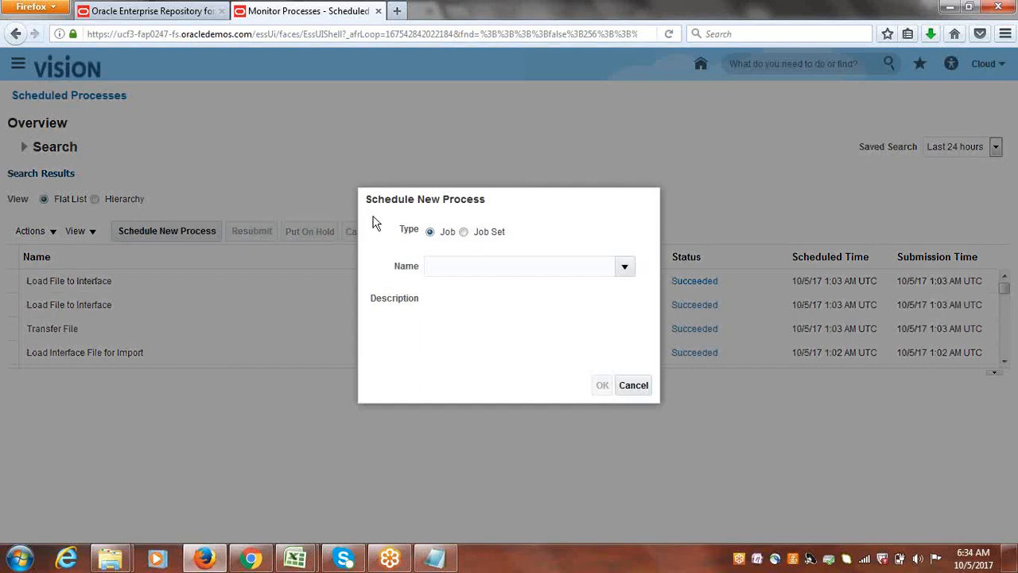
{"action": "left_click", "coordinate": [526, 274]}
{"action": "type", "text": "IMPO"}
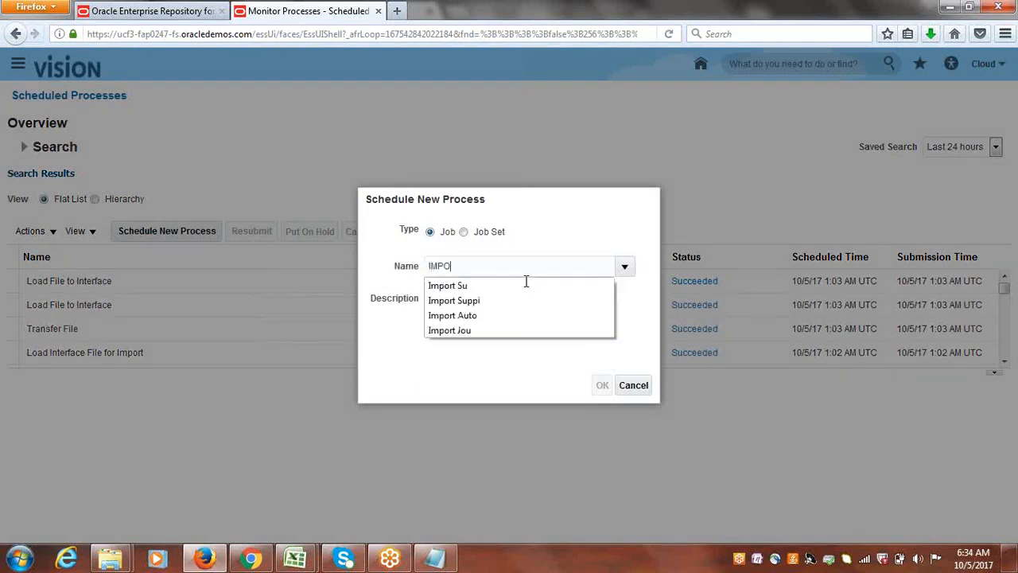
{"action": "left_click", "coordinate": [493, 316]}
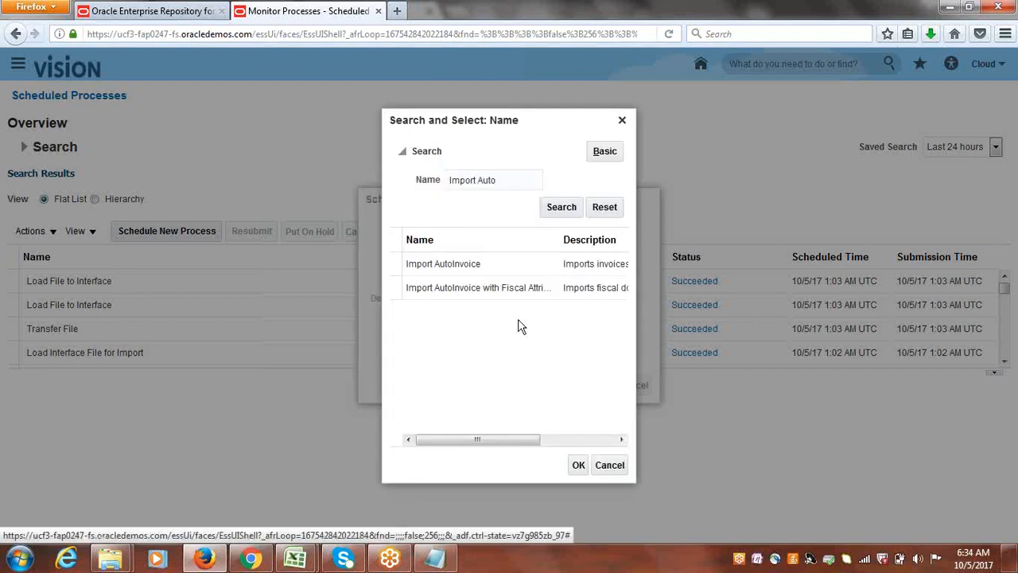
{"action": "left_click", "coordinate": [407, 263]}
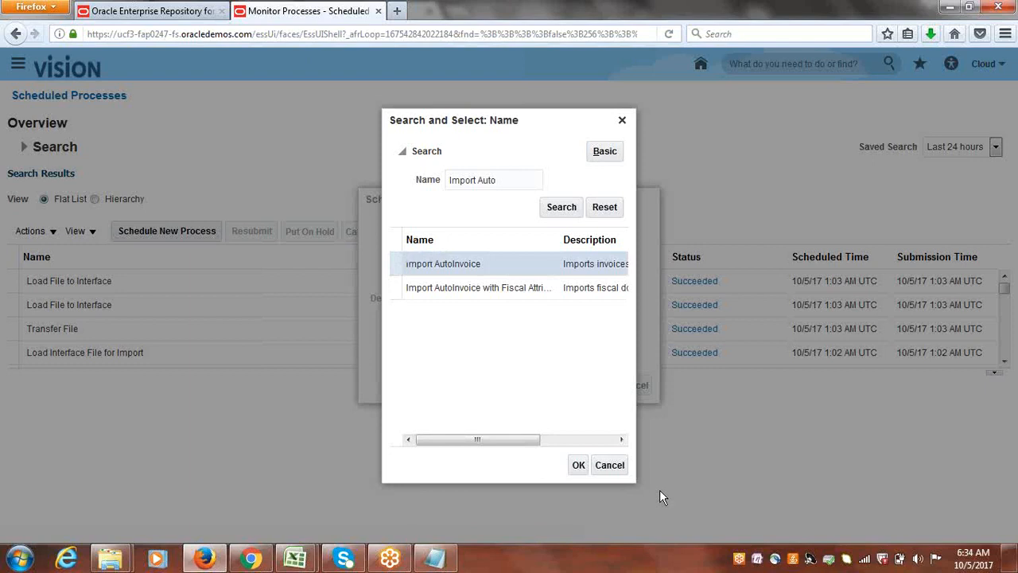
{"action": "left_click", "coordinate": [578, 466]}
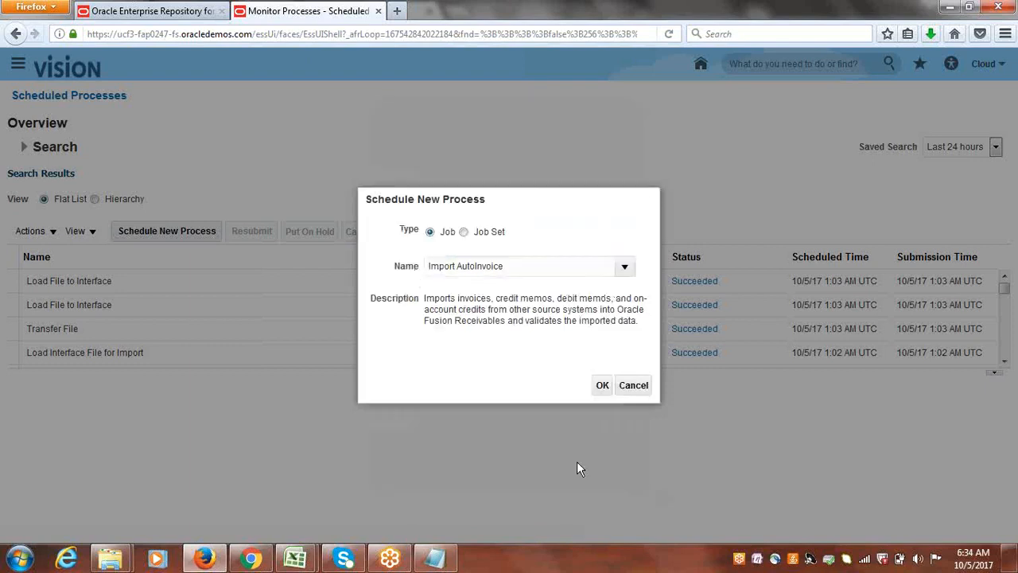
{"action": "left_click", "coordinate": [602, 386]}
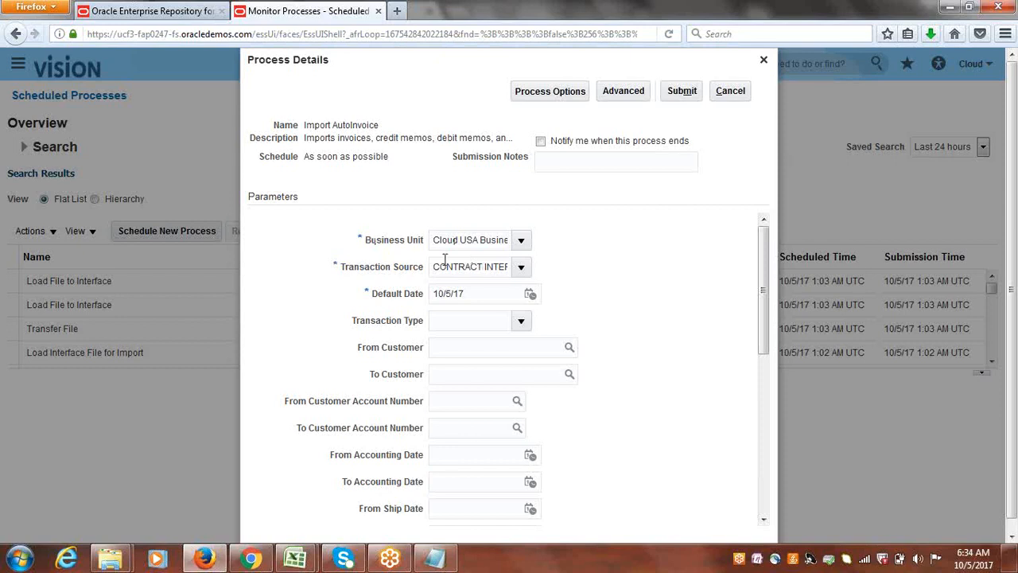
Set the Import AutoInvoice transaction source to Receivables Import, as listed in the Notepad notes, and submit the process.
{"action": "left_click", "coordinate": [434, 560]}
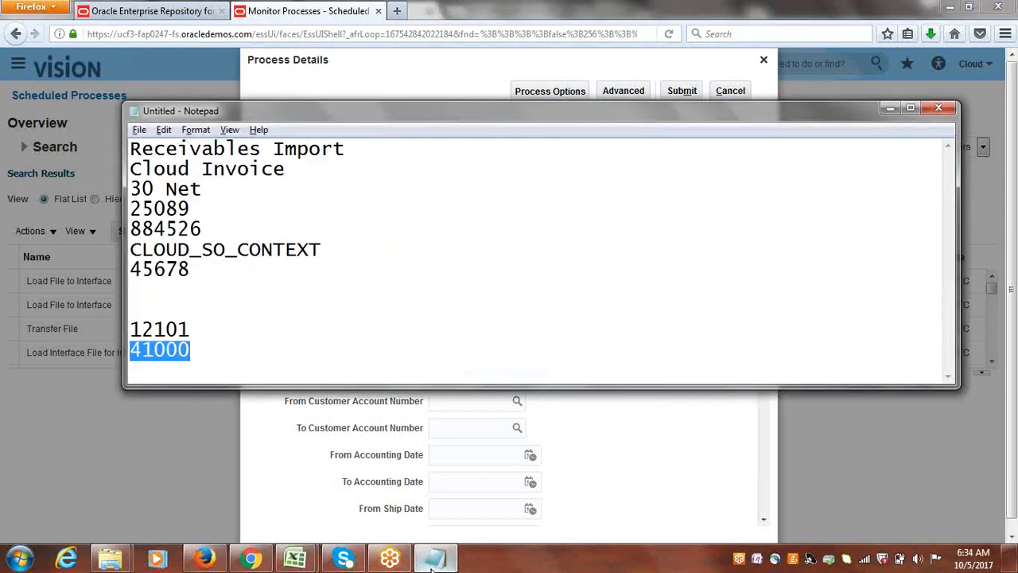
{"action": "left_click", "coordinate": [433, 559]}
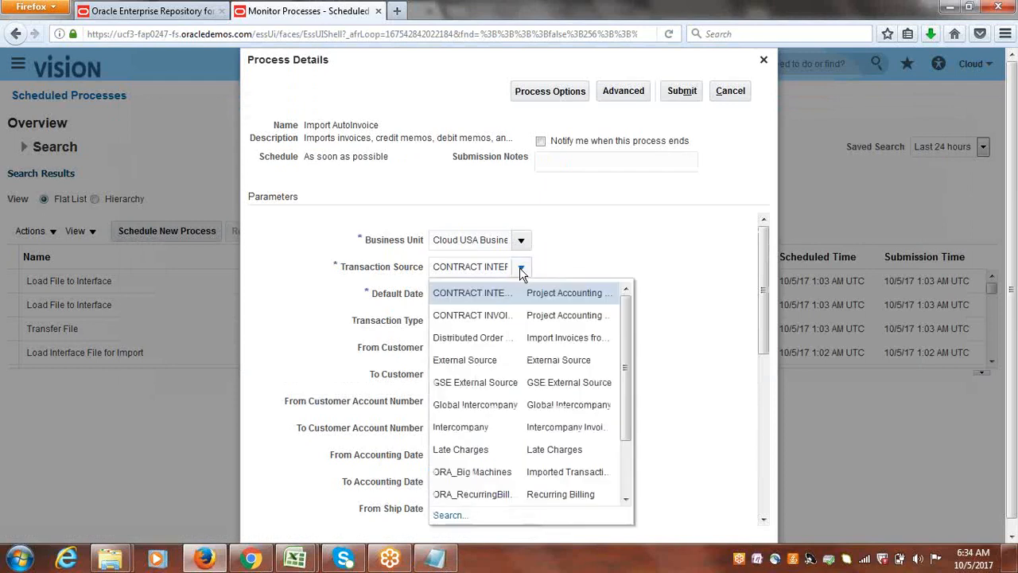
{"action": "left_click_drag", "start_coordinate": [629, 343], "coordinate": [634, 448]}
{"action": "left_click", "coordinate": [485, 494]}
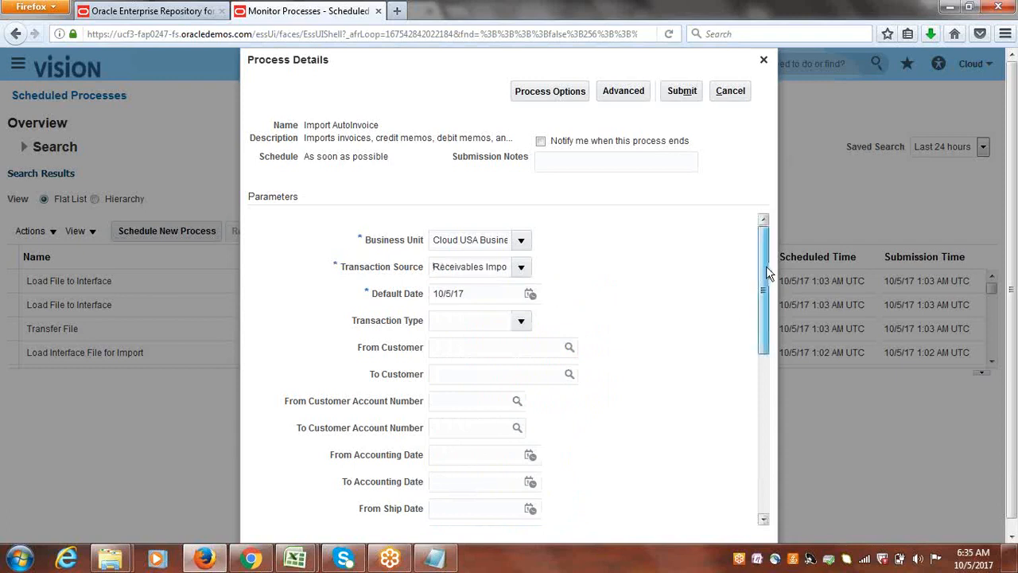
{"action": "mouse_move", "coordinate": [766, 266]}
{"action": "left_mouse_down"}
{"action": "mouse_move", "coordinate": [772, 466]}
{"action": "mouse_move", "coordinate": [766, 257]}
{"action": "left_mouse_up"}
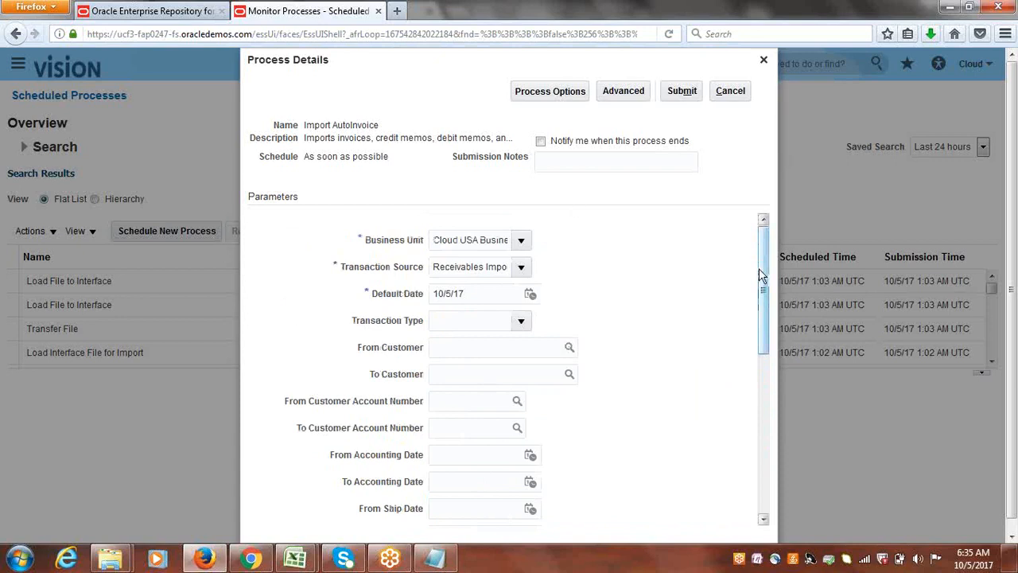
{"action": "left_click", "coordinate": [684, 93]}
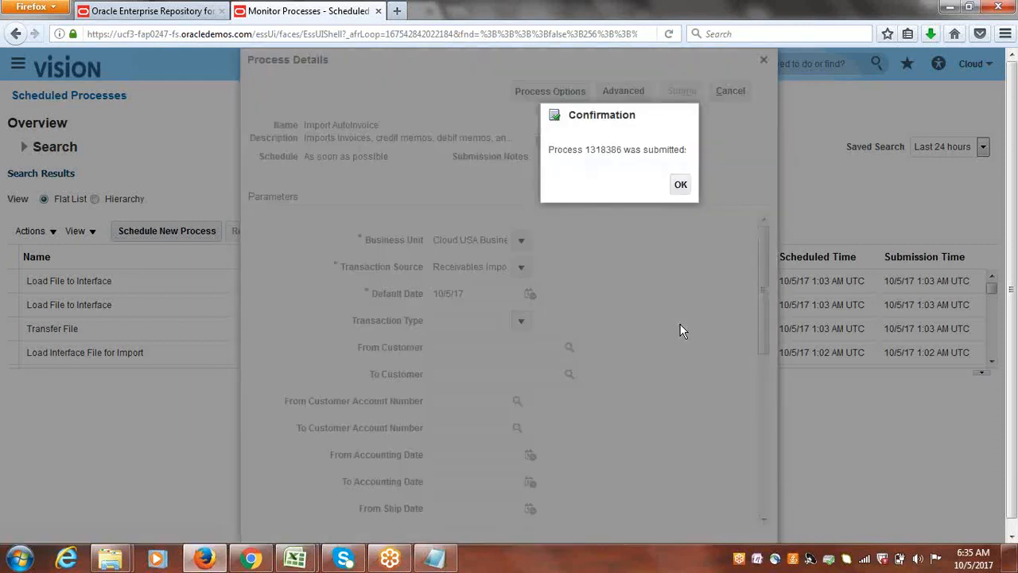
{"action": "left_click", "coordinate": [681, 186]}
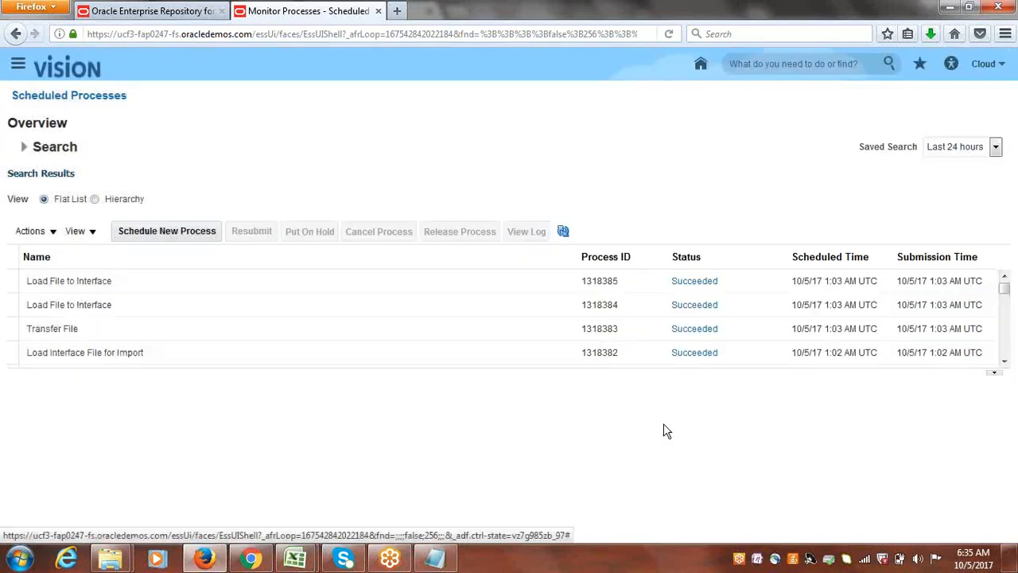
Refresh the process list until Import AutoInvoice finishes and examine the details of that process.
{"action": "left_click", "coordinate": [563, 234]}
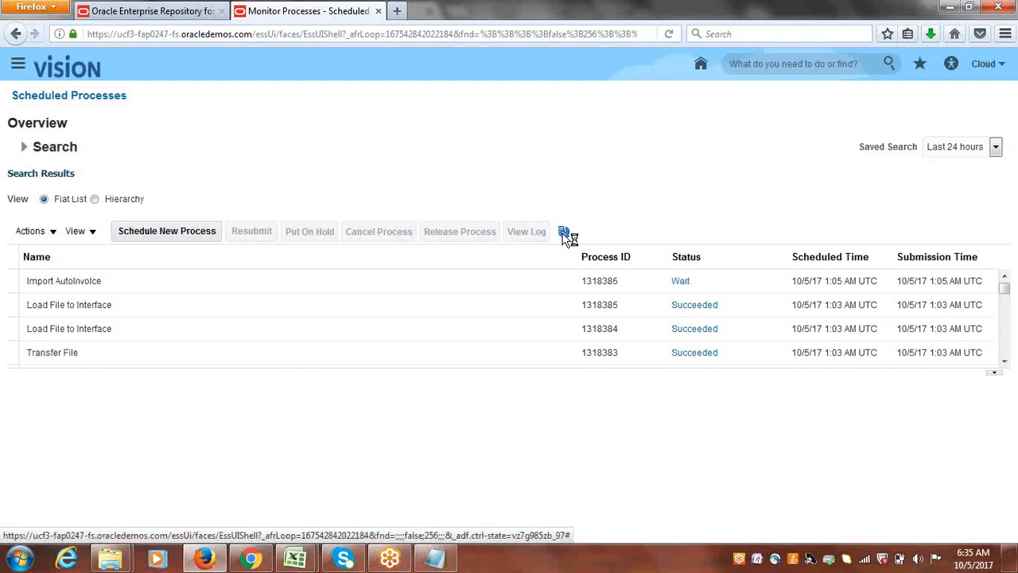
{"action": "left_click", "coordinate": [563, 233]}
{"action": "left_click", "coordinate": [564, 232]}
{"action": "left_click", "coordinate": [563, 232]}
{"action": "left_click", "coordinate": [105, 280]}
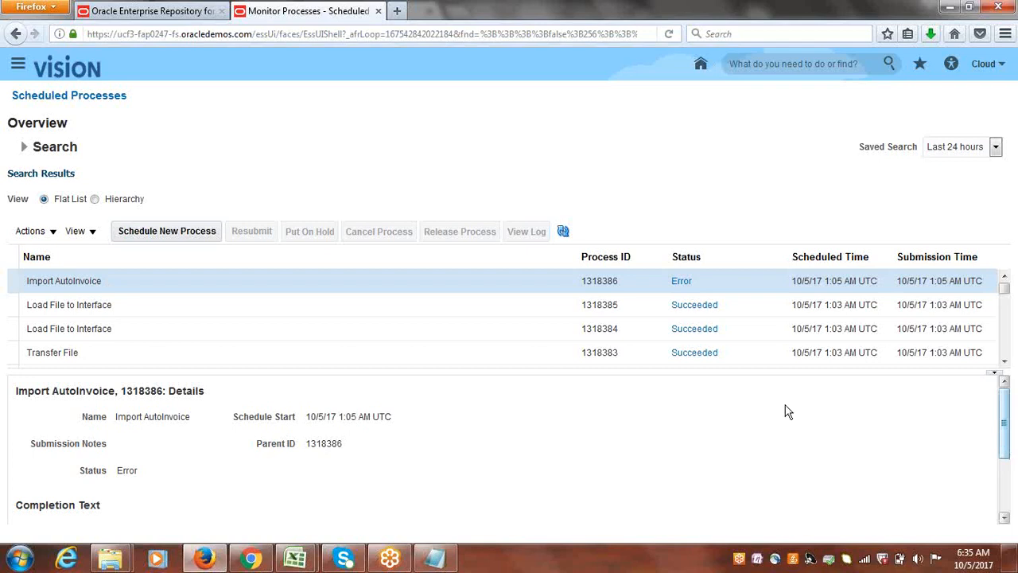
{"action": "left_click", "coordinate": [563, 232]}
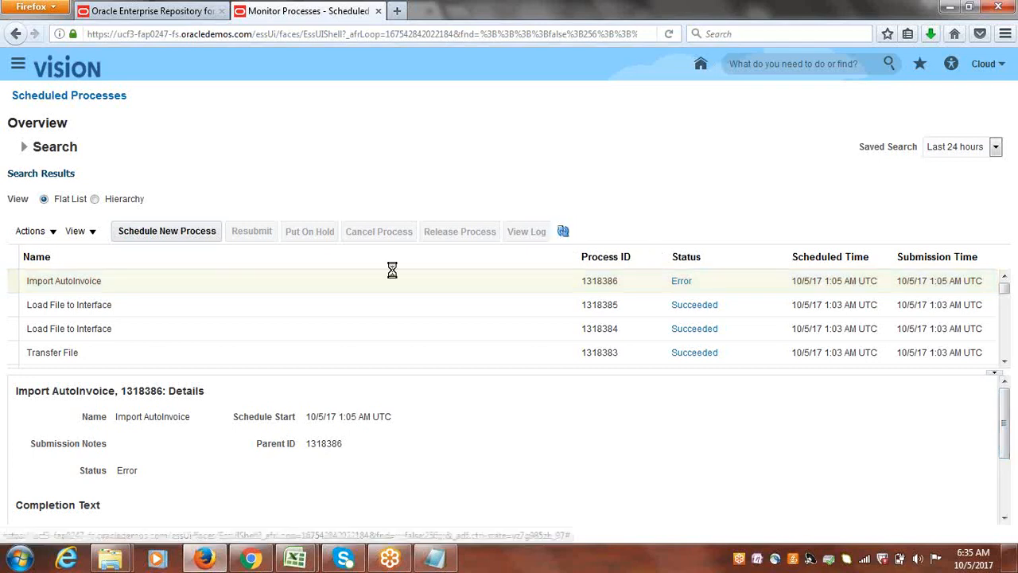
{"action": "left_click", "coordinate": [132, 284]}
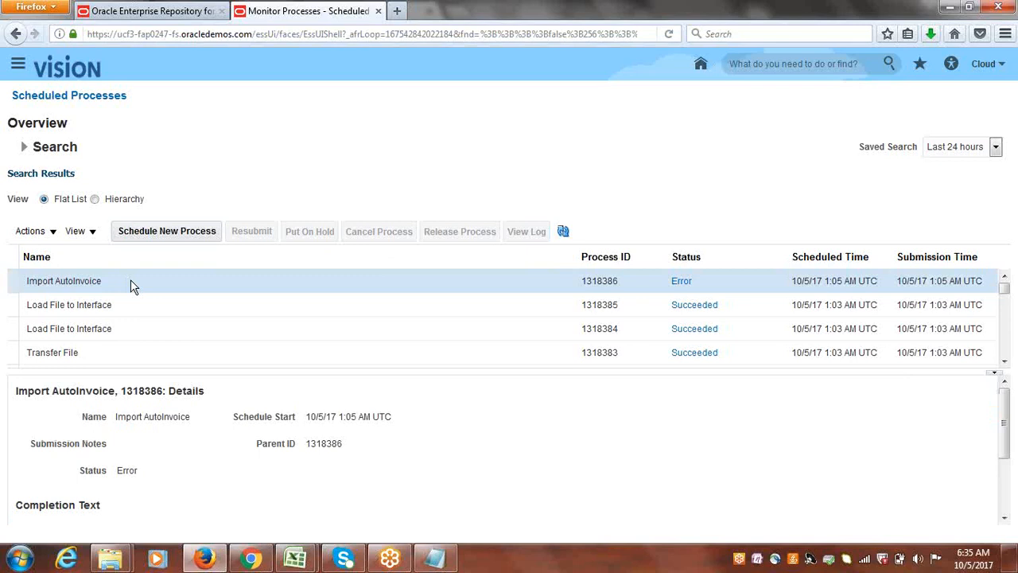
Go to the Receivables Billing work area and open the Manage AutoInvoice Lines spreadsheet in Excel.
{"action": "left_click", "coordinate": [18, 70]}
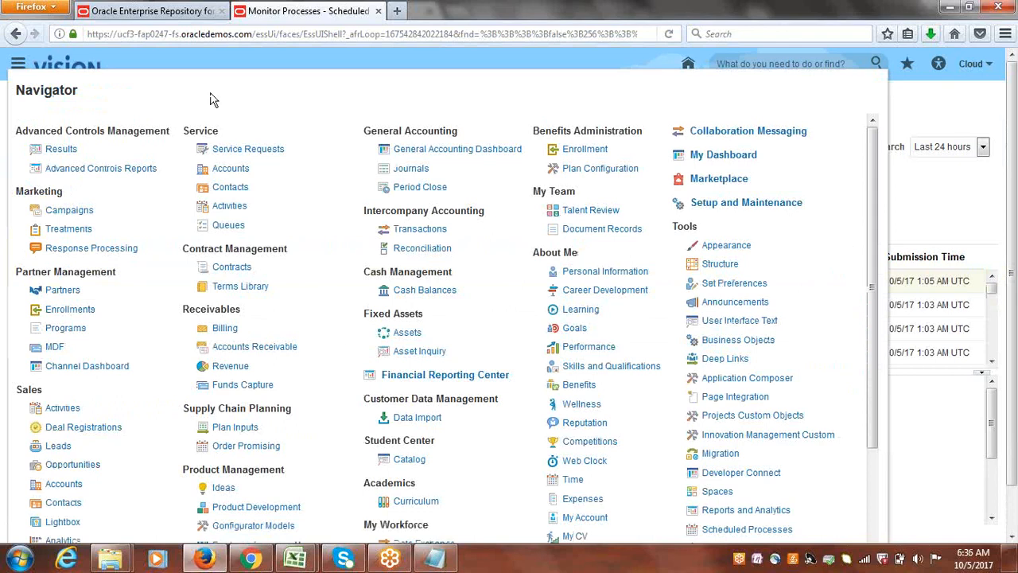
{"action": "left_click", "coordinate": [239, 347]}
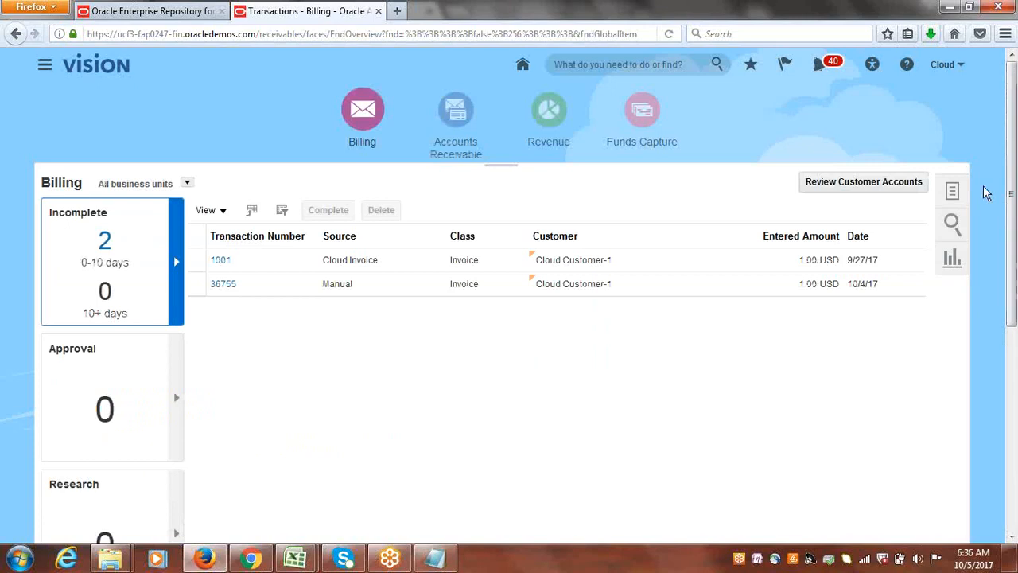
{"action": "left_click", "coordinate": [953, 191]}
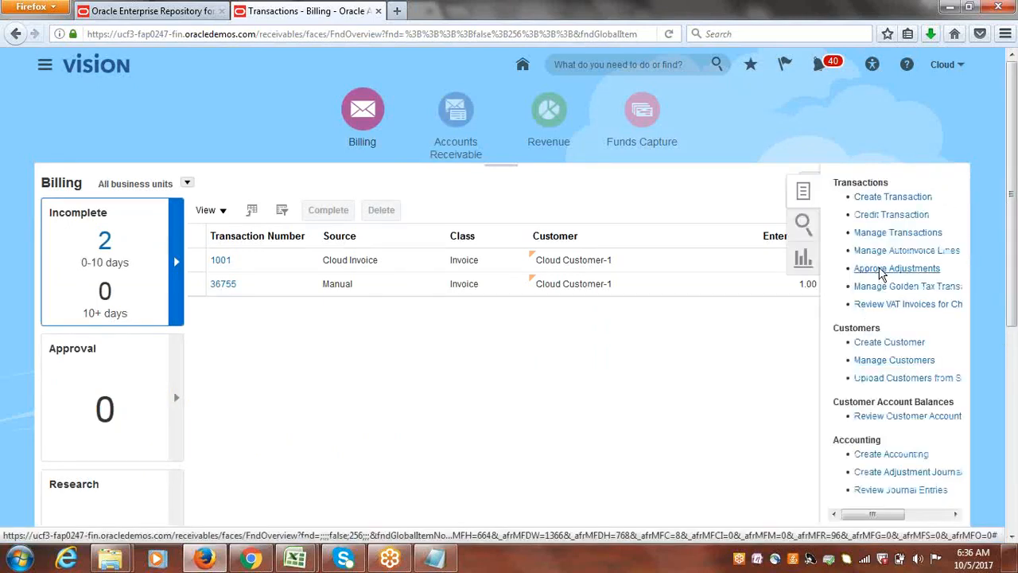
{"action": "left_click", "coordinate": [893, 252]}
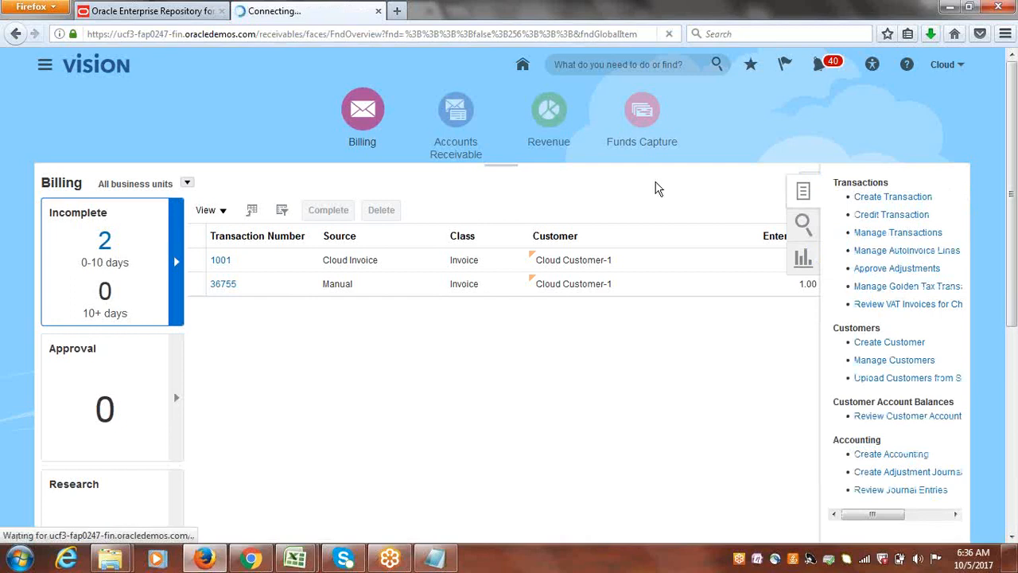
{"action": "left_click", "coordinate": [554, 362]}
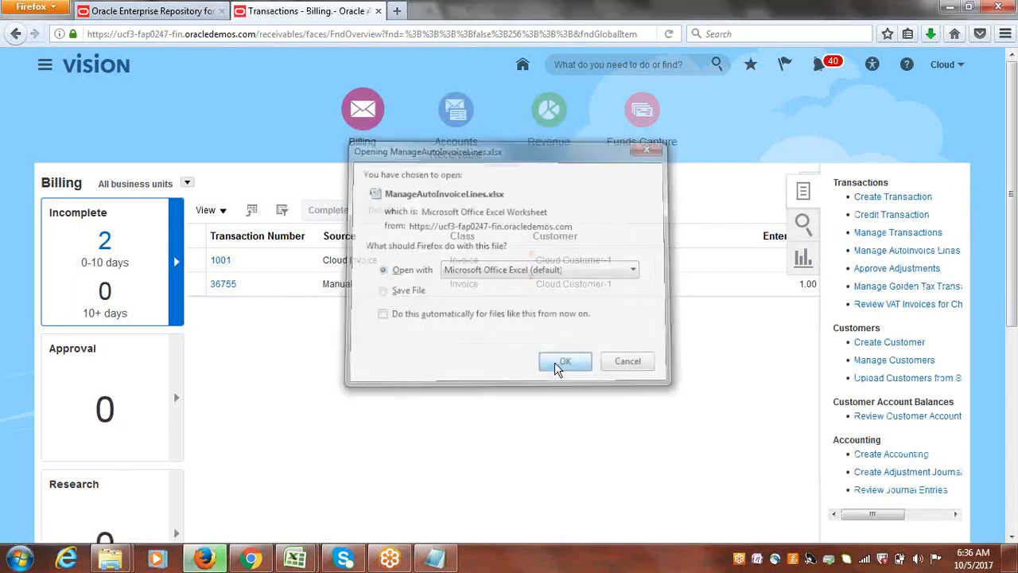
Connect the ManageAutoInvoiceLines workbook by signing in with the user ID and account password, skipping the add-in version update.
{"action": "left_click", "coordinate": [482, 317]}
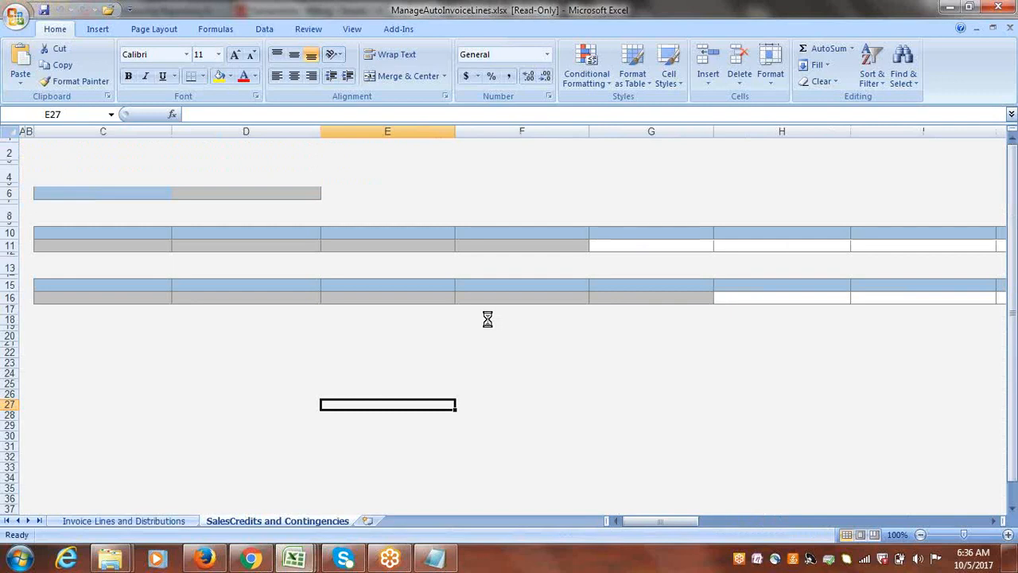
{"action": "left_click", "coordinate": [581, 353]}
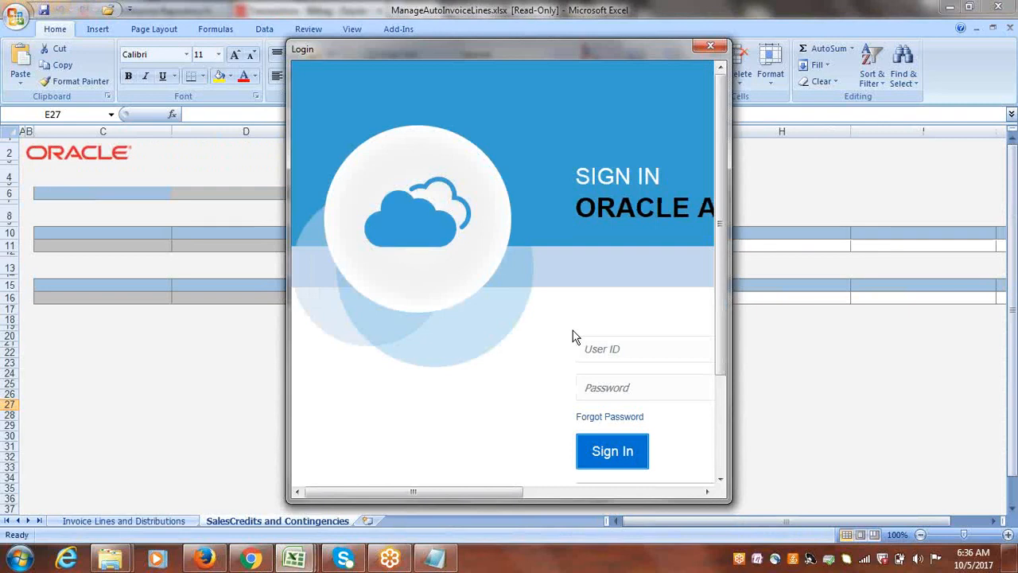
{"action": "left_click", "coordinate": [594, 341]}
{"action": "type", "text": "ccoup"}
{"action": "key", "text": "Tab"}
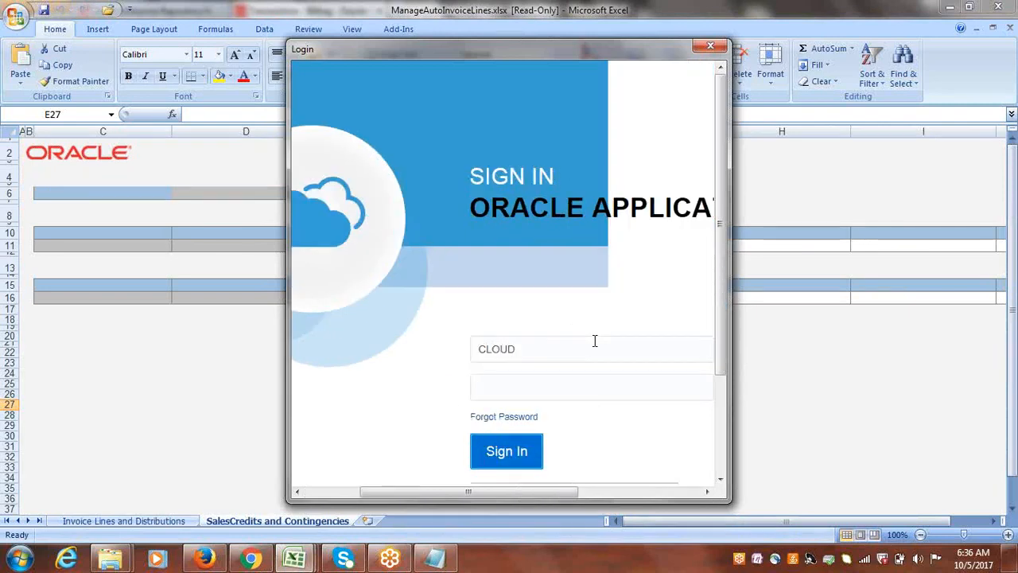
{"action": "type", "text": "••••••••"}
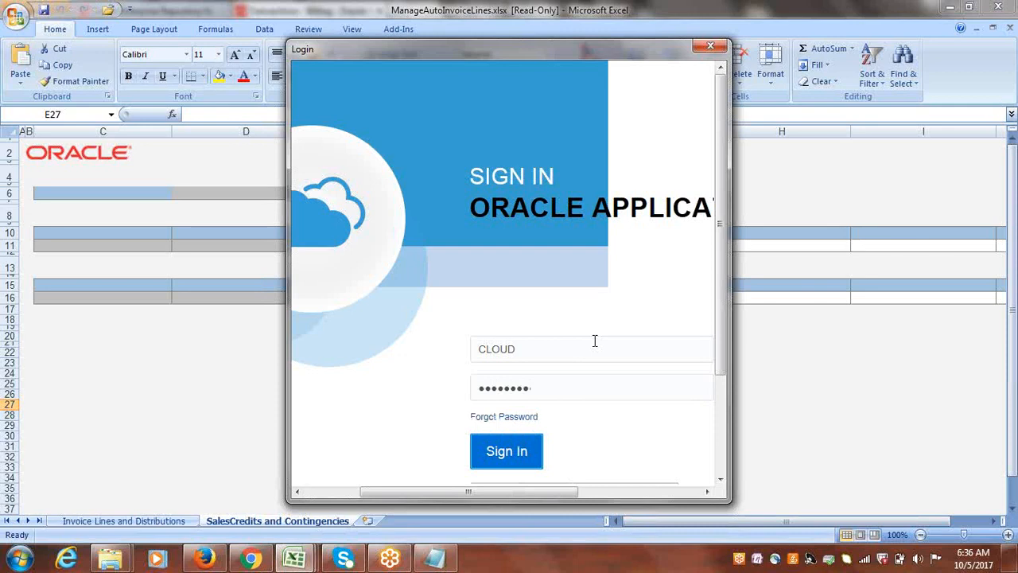
{"action": "key", "text": "Return"}
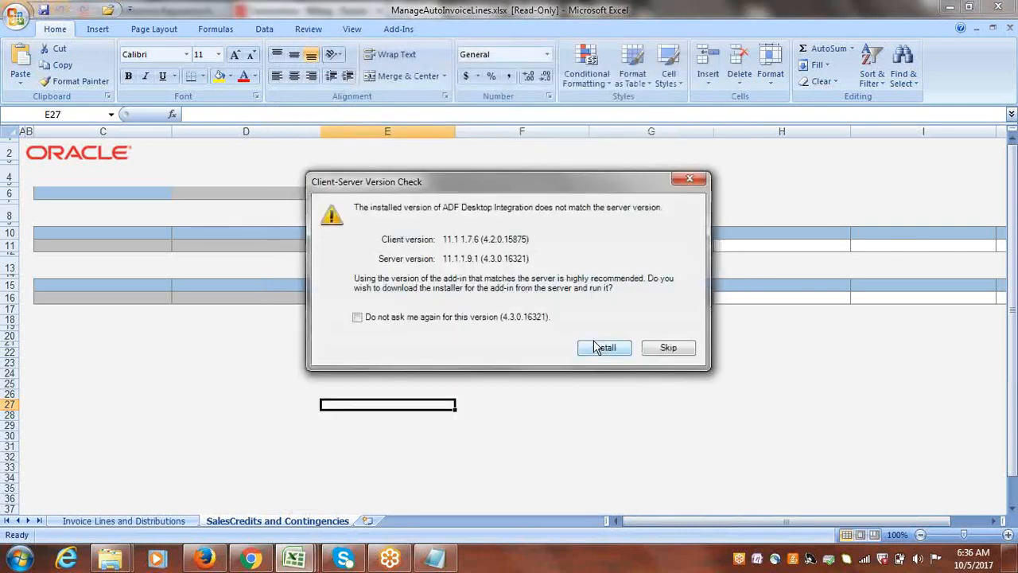
{"action": "left_click", "coordinate": [671, 348]}
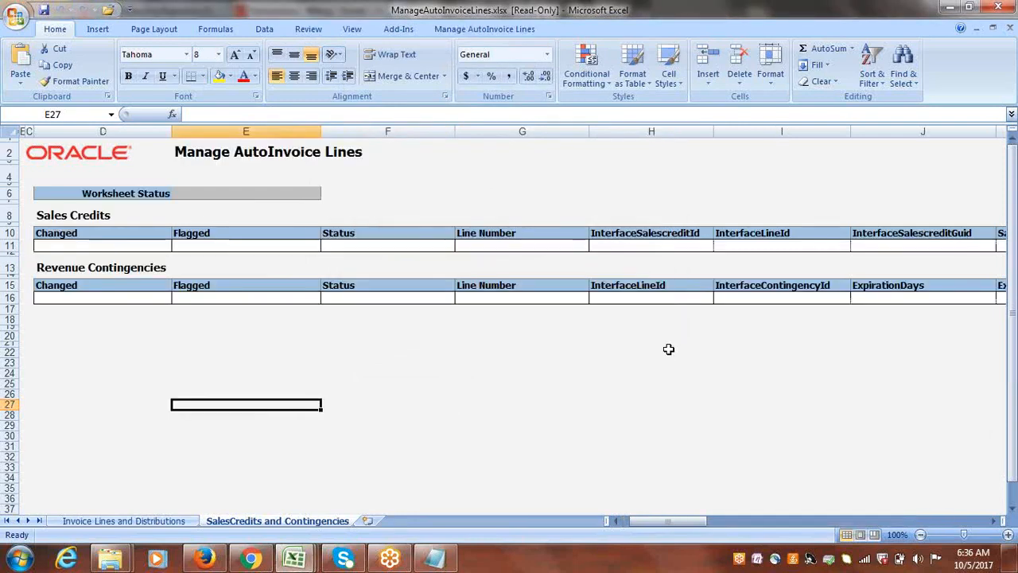
On the Invoice Lines and Distributions sheet, set Transaction Source to Receivables Import and search for the AutoInvoice lines.
{"action": "left_click", "coordinate": [102, 521]}
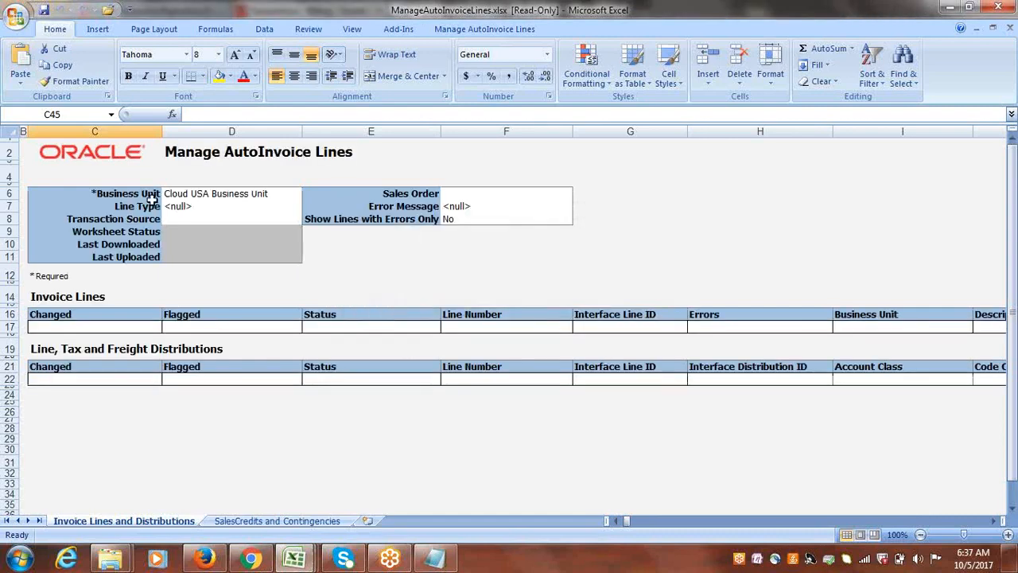
{"action": "left_click", "coordinate": [200, 218]}
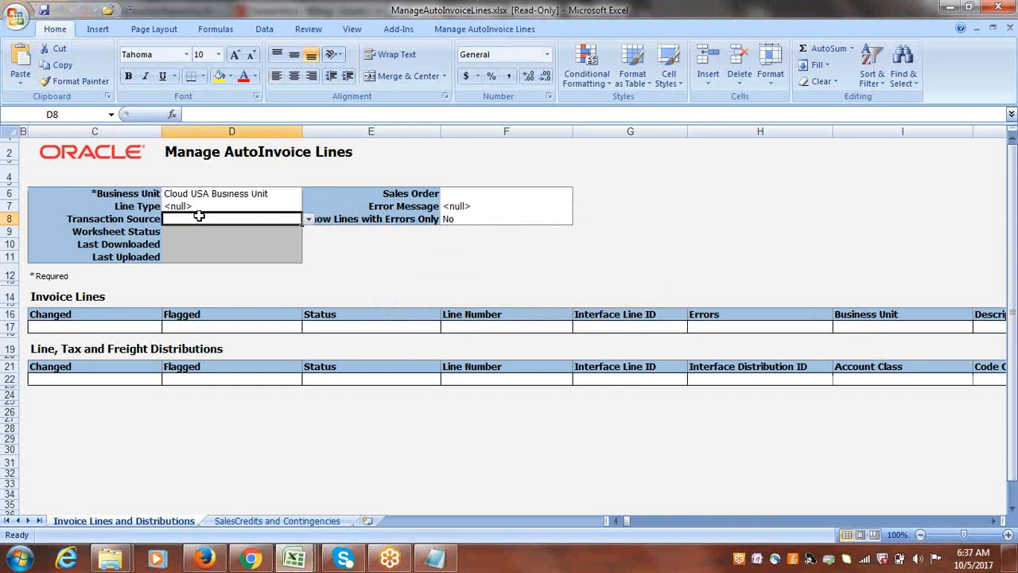
{"action": "left_click", "coordinate": [308, 220]}
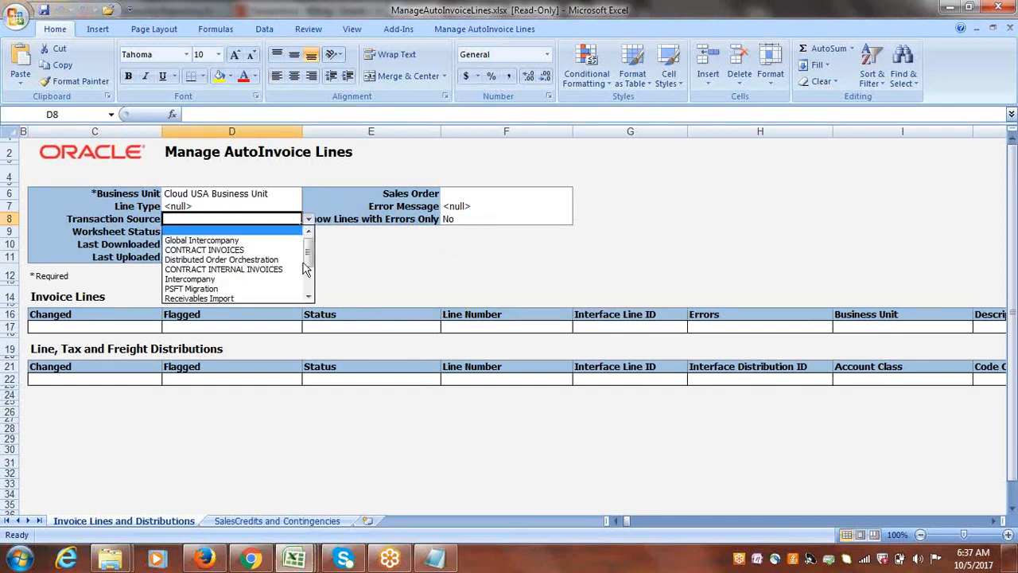
{"action": "left_click", "coordinate": [233, 299]}
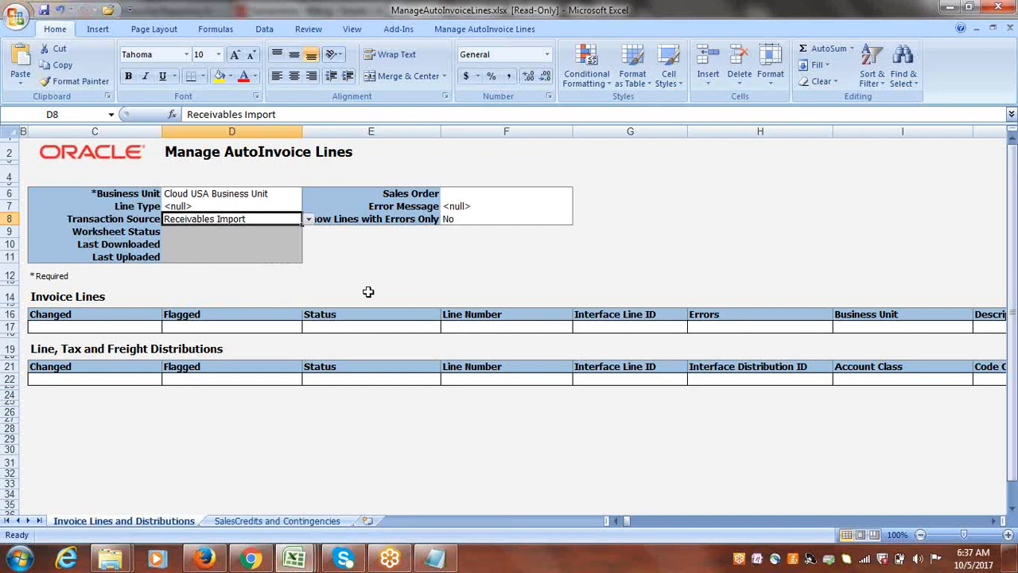
{"action": "left_click", "coordinate": [475, 31]}
{"action": "left_click", "coordinate": [185, 62]}
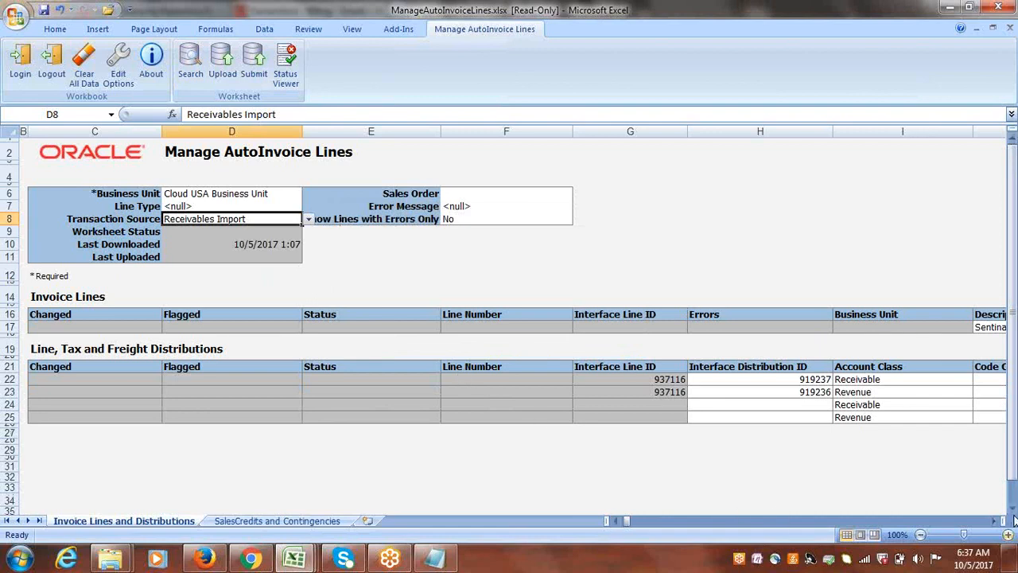
Examine the downloaded invoice line and its distributions, checking the Errors cell of the invoice line.
{"action": "left_click_drag", "start_coordinate": [1013, 430], "coordinate": [1014, 409]}
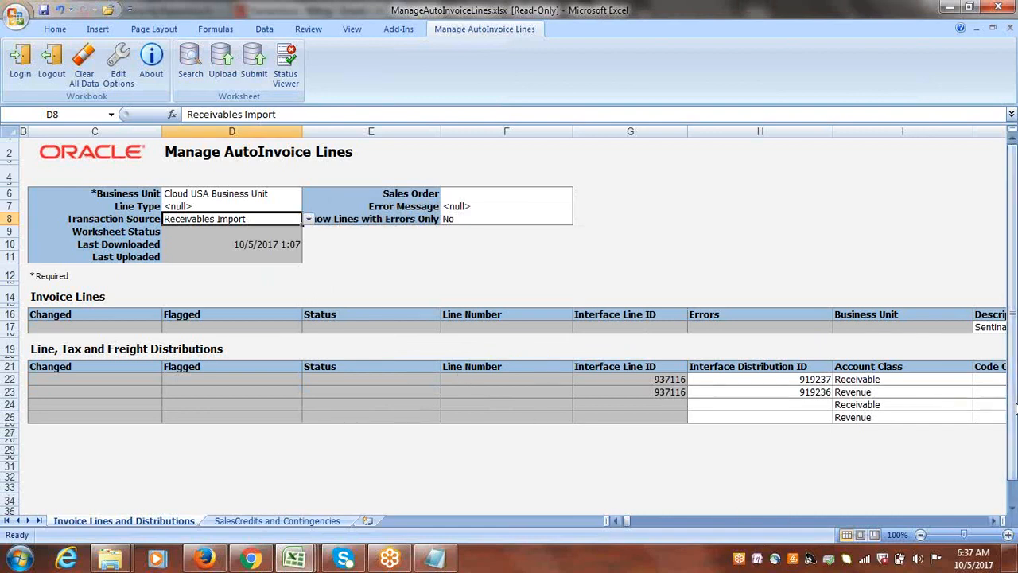
{"action": "left_click", "coordinate": [994, 520]}
{"action": "left_click", "coordinate": [994, 521]}
{"action": "left_click", "coordinate": [993, 521]}
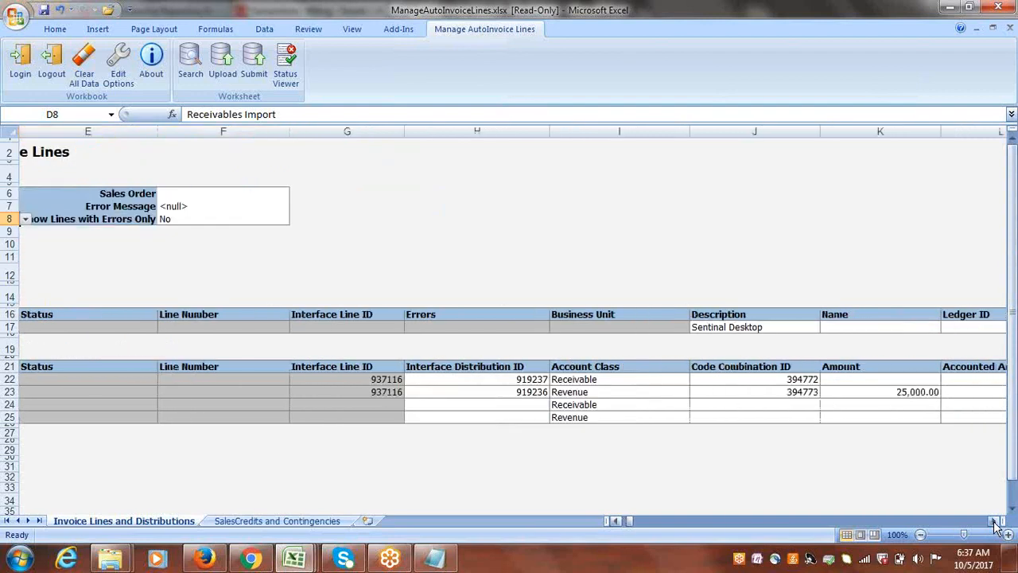
{"action": "left_click", "coordinate": [443, 327]}
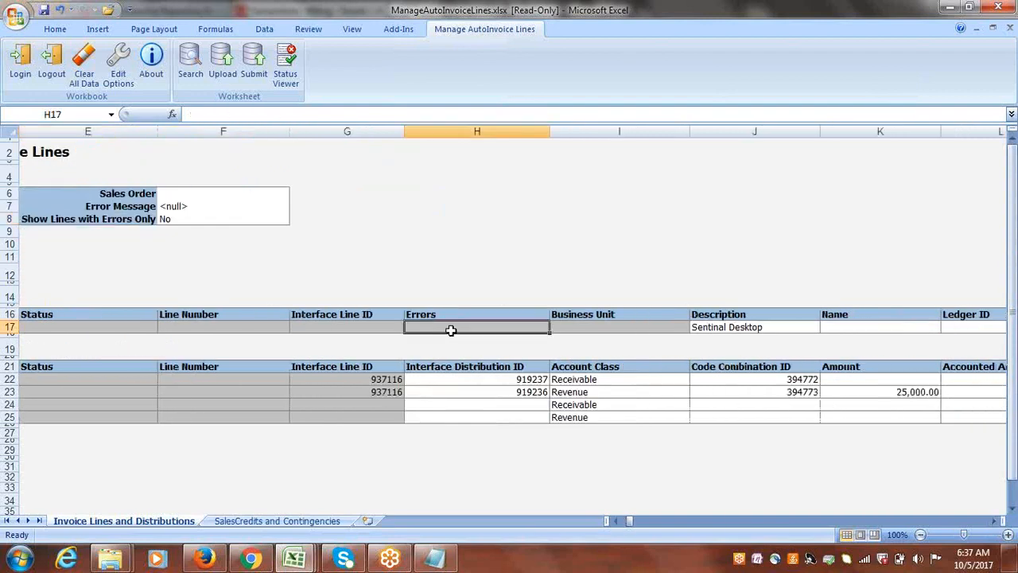
Examine the remaining columns of the invoice line and its distributions, including the line's Amount, Currency and Transaction Type.
{"action": "left_click", "coordinate": [994, 522]}
{"action": "left_click", "coordinate": [994, 522]}
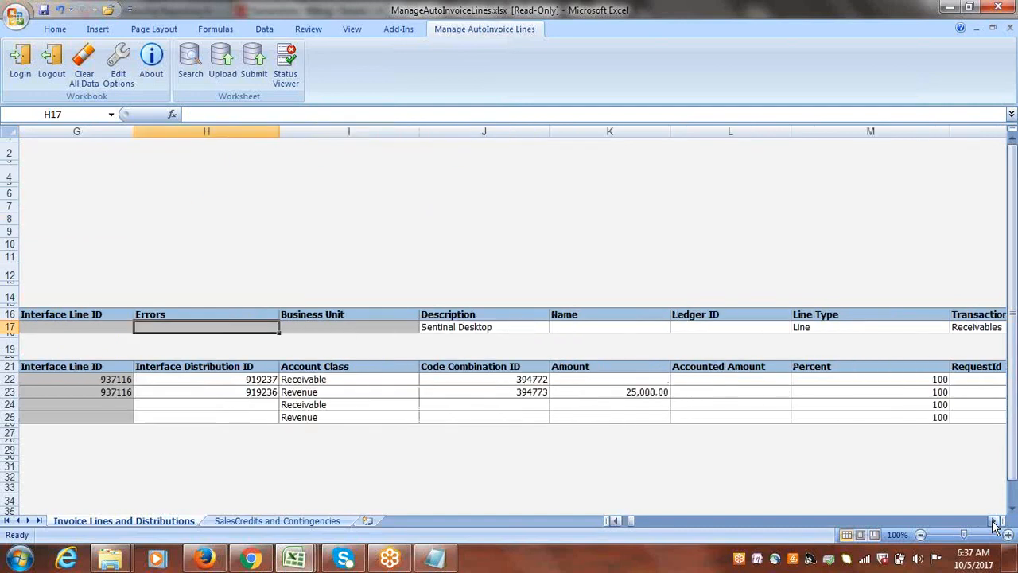
{"action": "left_click", "coordinate": [993, 521]}
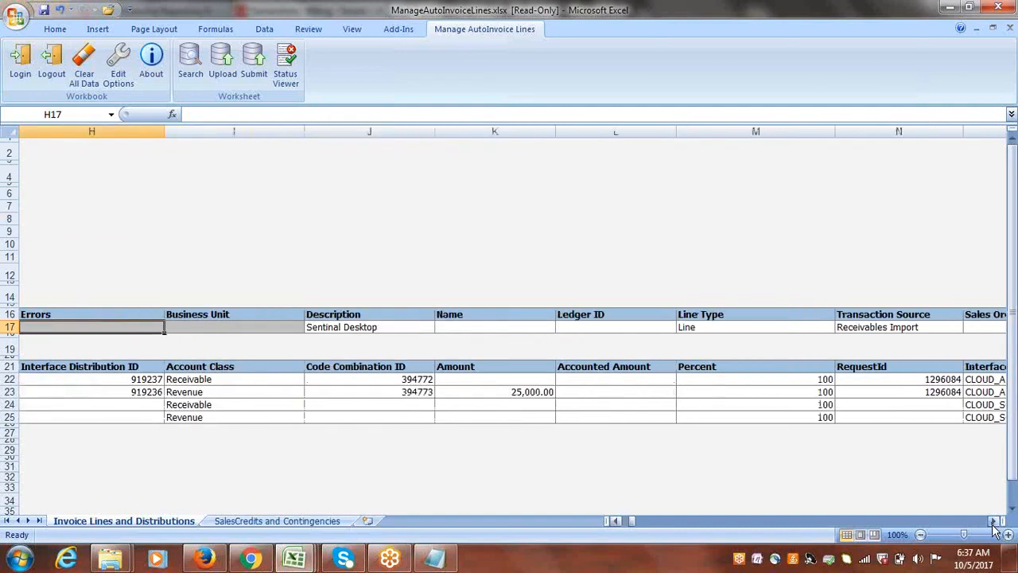
{"action": "left_click", "coordinate": [994, 522]}
{"action": "left_click", "coordinate": [993, 522]}
{"action": "left_click", "coordinate": [993, 522]}
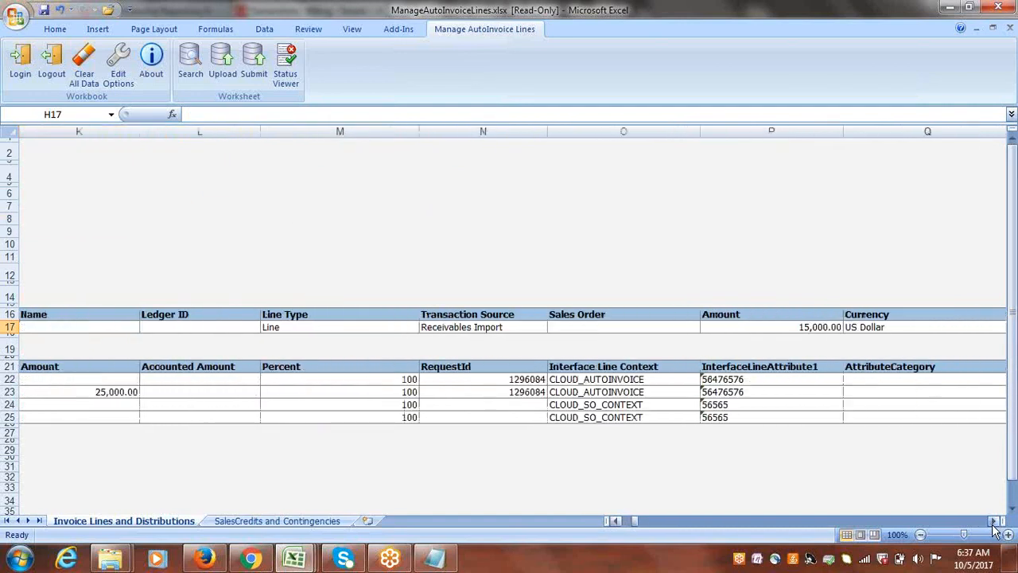
{"action": "left_click", "coordinate": [993, 521]}
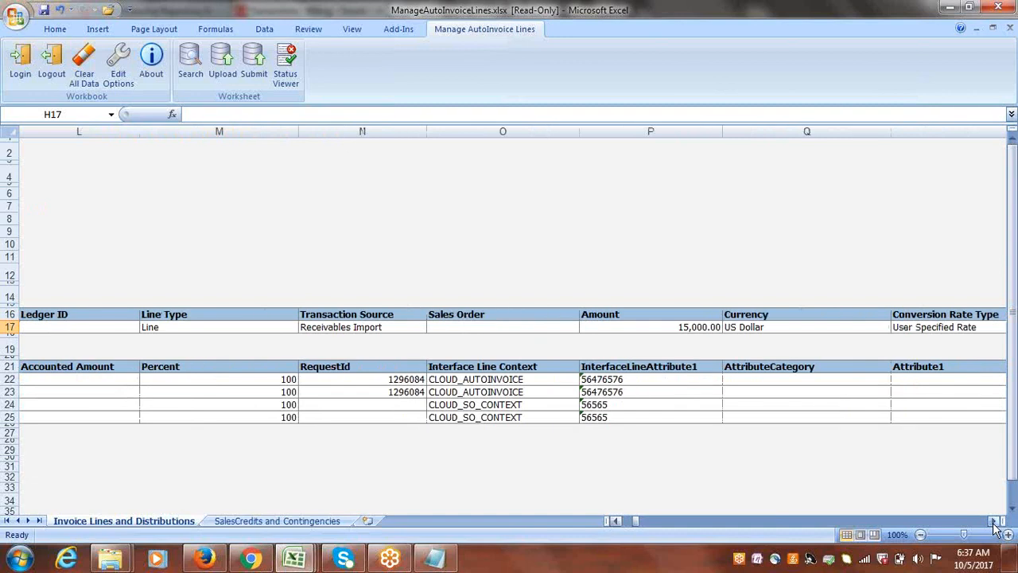
{"action": "left_click", "coordinate": [684, 327]}
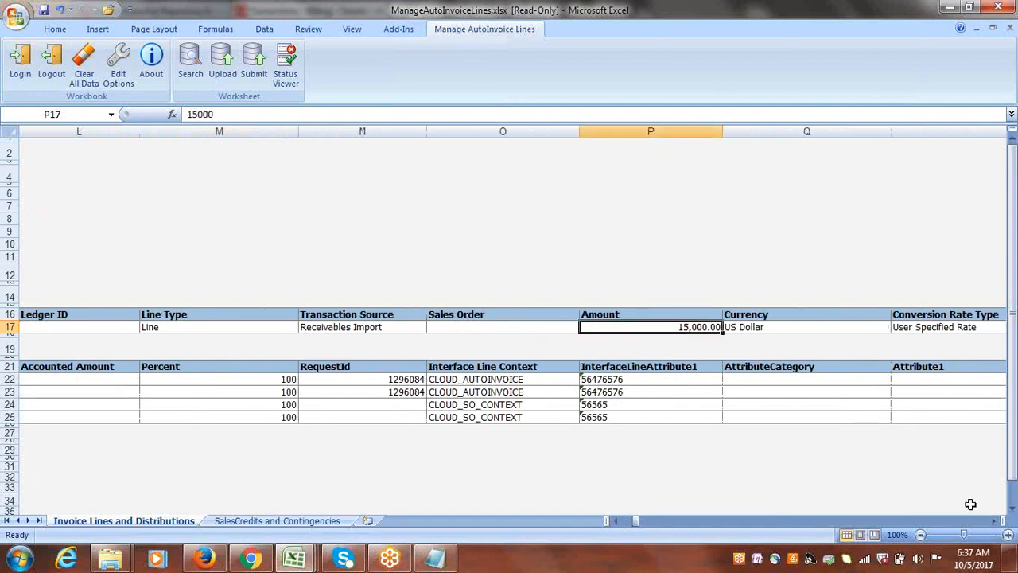
{"action": "left_click", "coordinate": [994, 522]}
{"action": "left_click", "coordinate": [993, 522]}
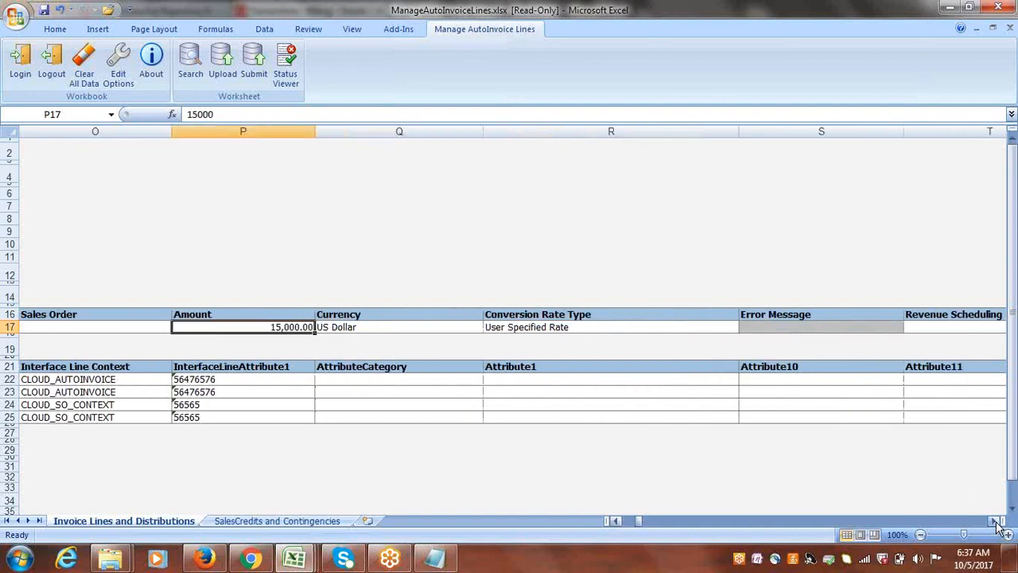
{"action": "left_click", "coordinate": [994, 522]}
{"action": "left_click", "coordinate": [994, 521]}
{"action": "left_click", "coordinate": [994, 522]}
{"action": "left_click", "coordinate": [994, 521]}
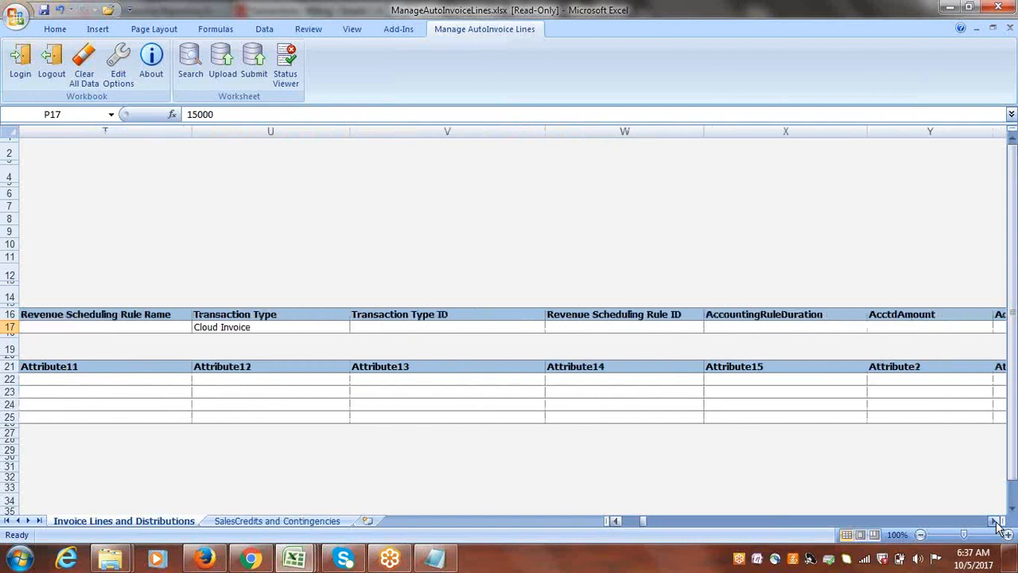
{"action": "left_click", "coordinate": [994, 521]}
{"action": "left_click", "coordinate": [994, 521]}
{"action": "left_click", "coordinate": [995, 522]}
{"action": "left_click", "coordinate": [994, 522]}
{"action": "left_click", "coordinate": [994, 522]}
{"action": "left_click", "coordinate": [994, 522]}
{"action": "left_click", "coordinate": [995, 522]}
{"action": "left_click", "coordinate": [994, 522]}
{"action": "left_click", "coordinate": [995, 522]}
{"action": "left_click", "coordinate": [994, 522]}
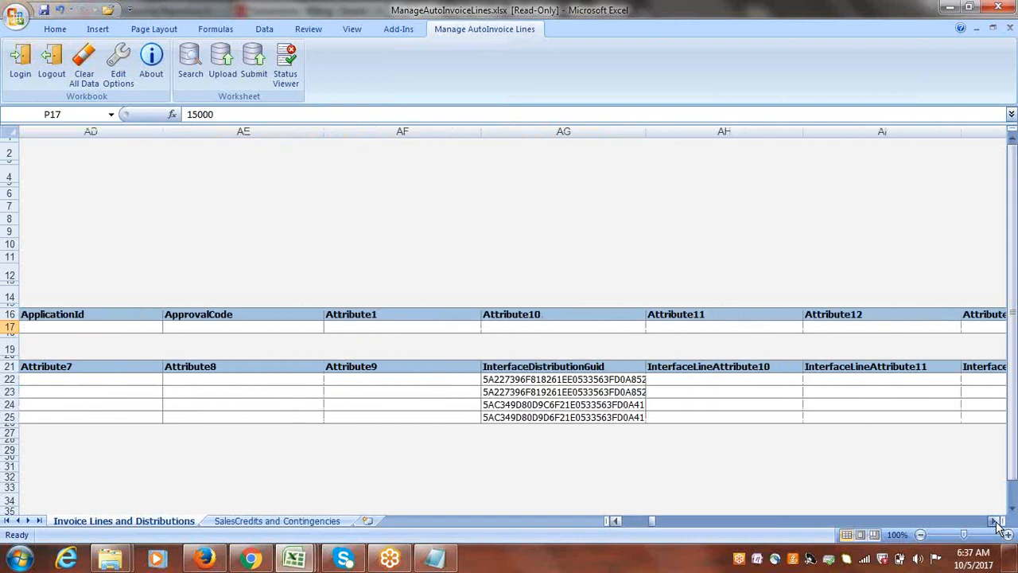
{"action": "left_click", "coordinate": [994, 522]}
{"action": "left_click", "coordinate": [994, 522]}
{"action": "left_click", "coordinate": [994, 522]}
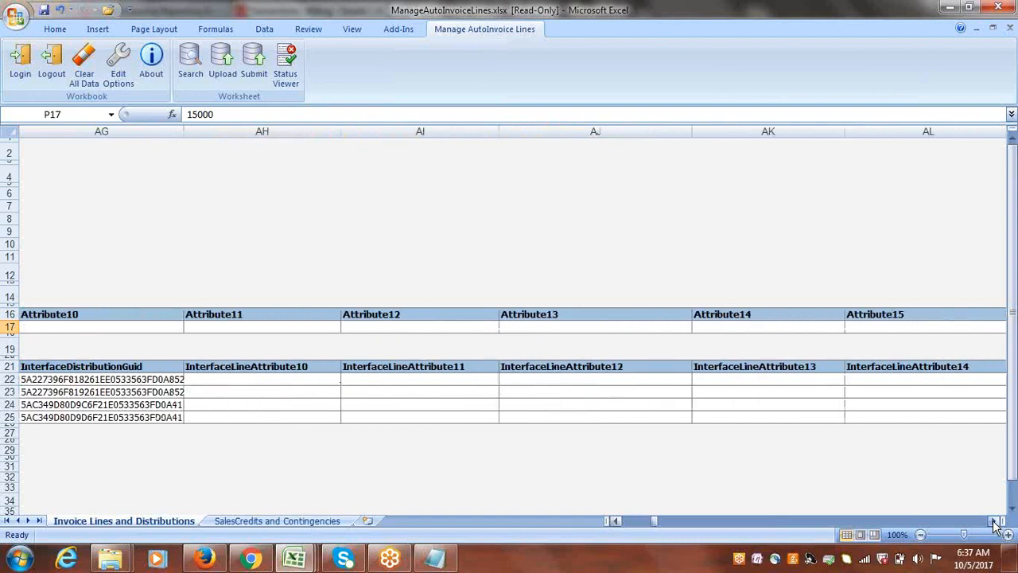
{"action": "left_click_drag", "start_coordinate": [654, 521], "coordinate": [624, 521]}
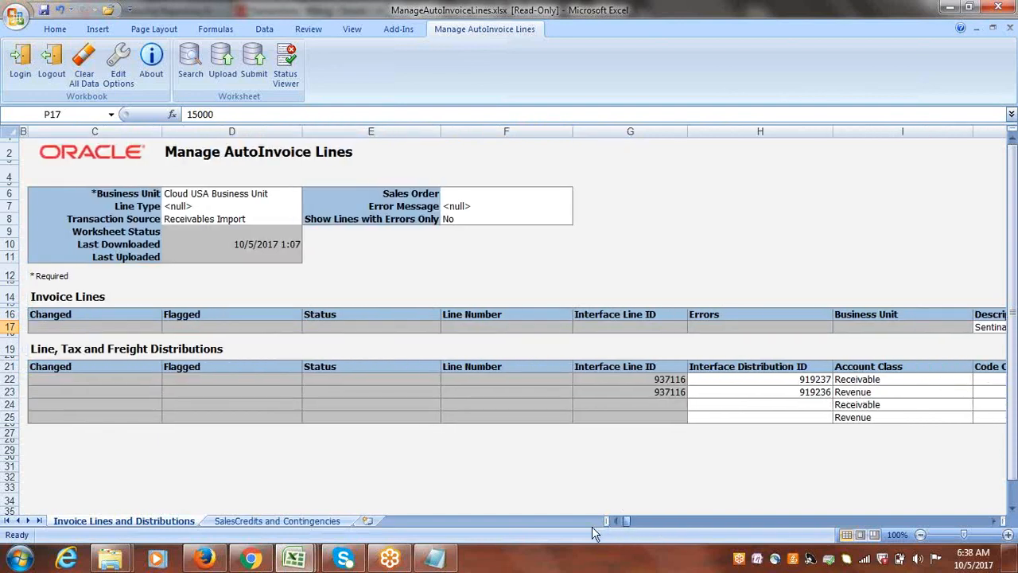
Flag the Receivable distribution in row 24 and submit the AutoInvoice import for Cloud USA Business Unit with the prefilled parameters.
{"action": "left_click", "coordinate": [35, 401]}
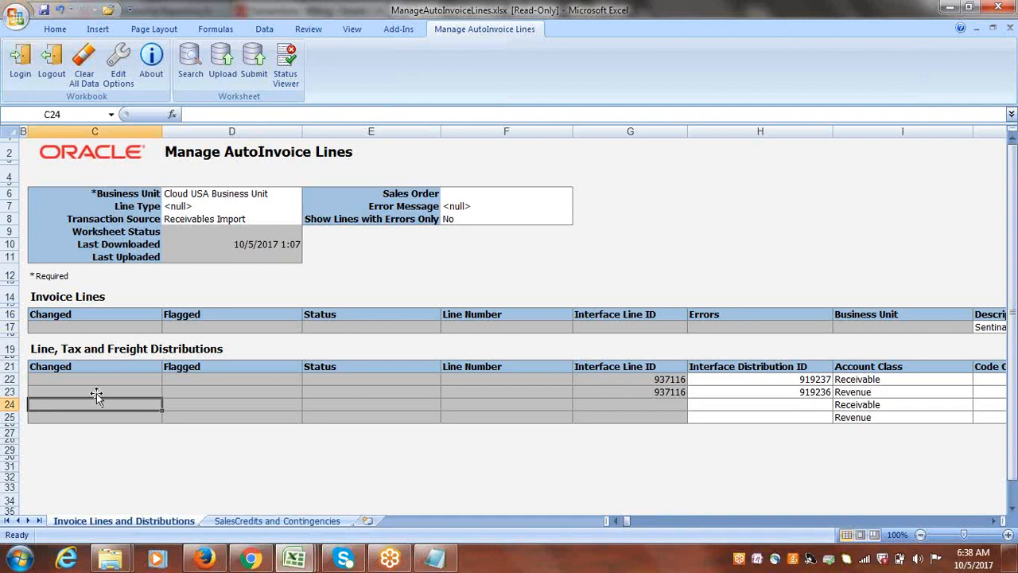
{"action": "double_click", "coordinate": [194, 404]}
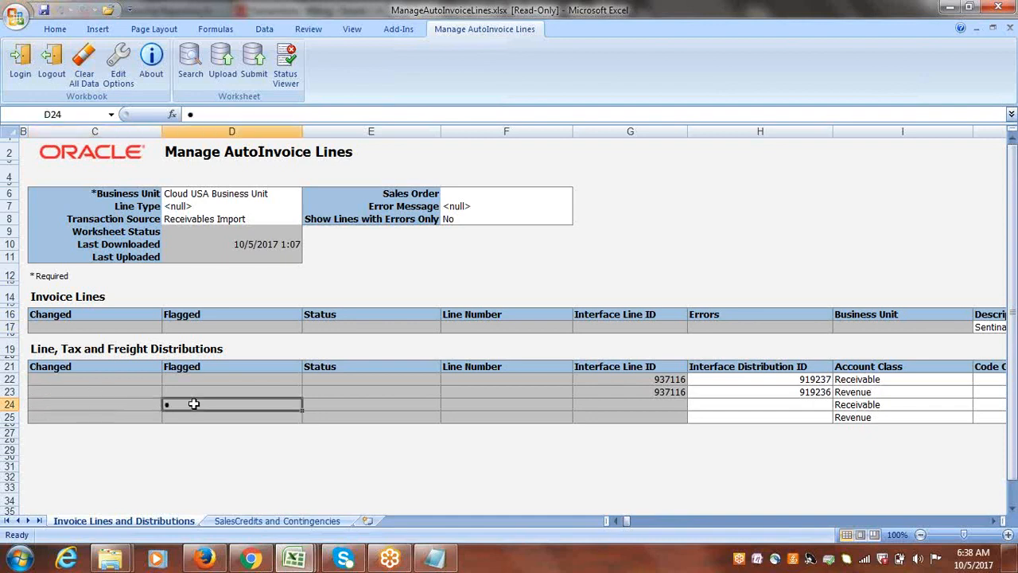
{"action": "left_click", "coordinate": [253, 60]}
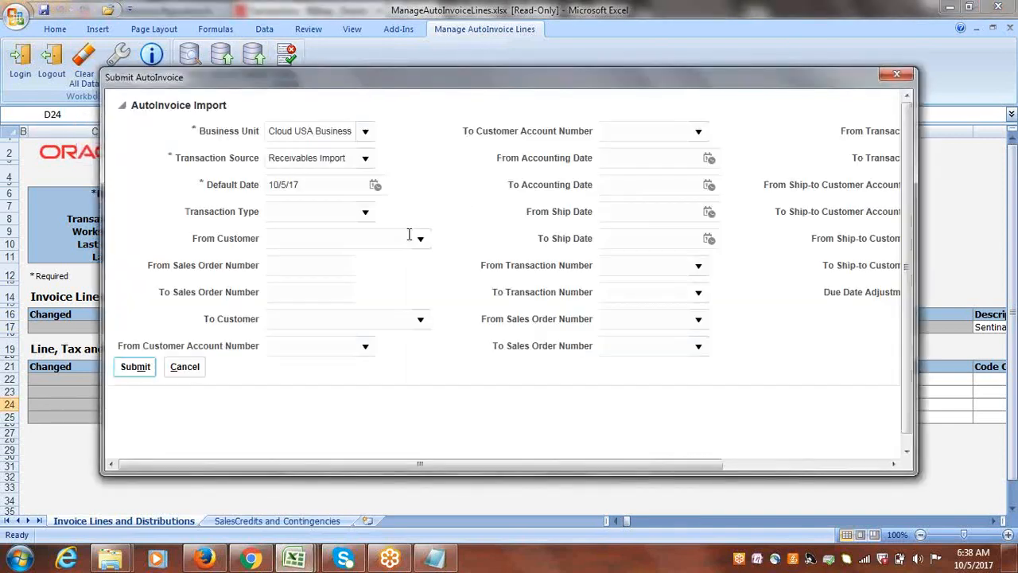
{"action": "left_click", "coordinate": [137, 369]}
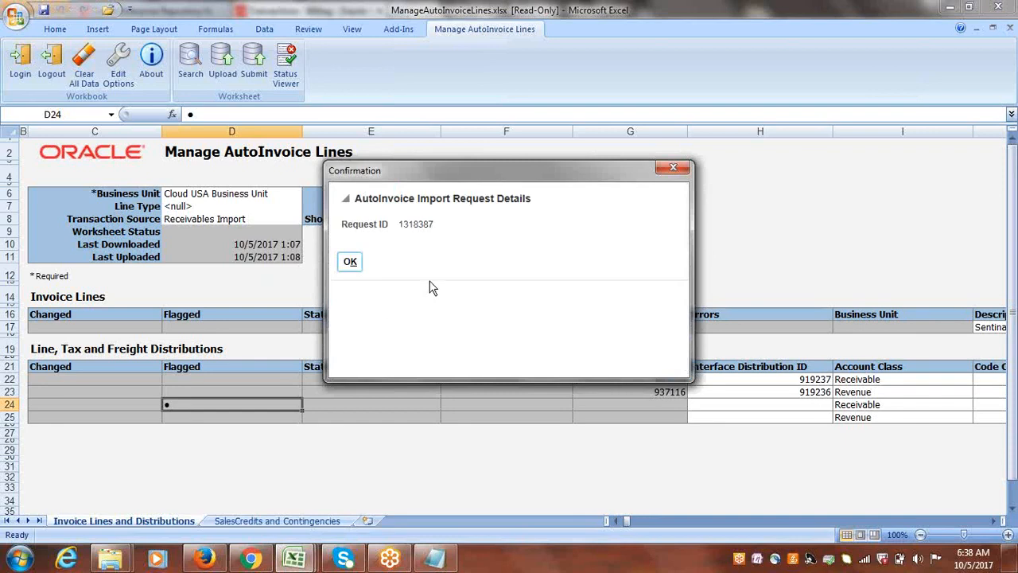
{"action": "left_click", "coordinate": [348, 261]}
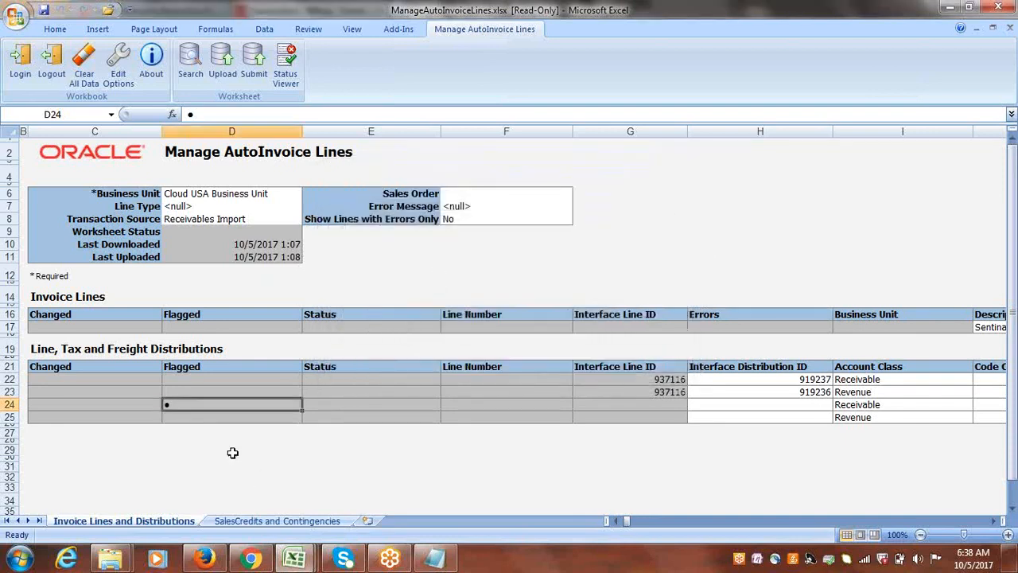
Flag the Revenue distribution in row 25 as well, dismiss the antivirus pop-up, and resubmit the AutoInvoice import with the prefilled parameters.
{"action": "double_click", "coordinate": [183, 416]}
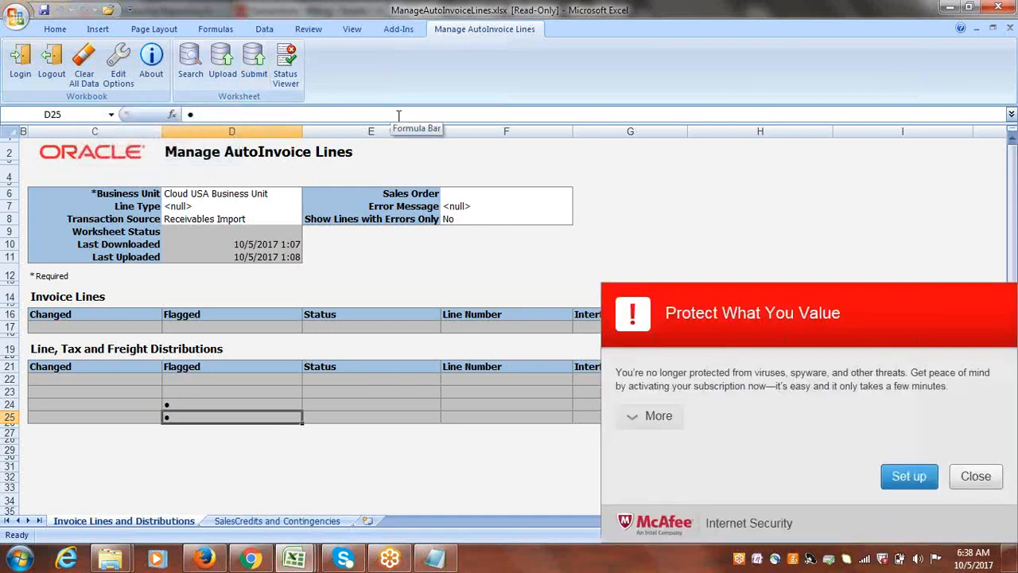
{"action": "left_click", "coordinate": [983, 478]}
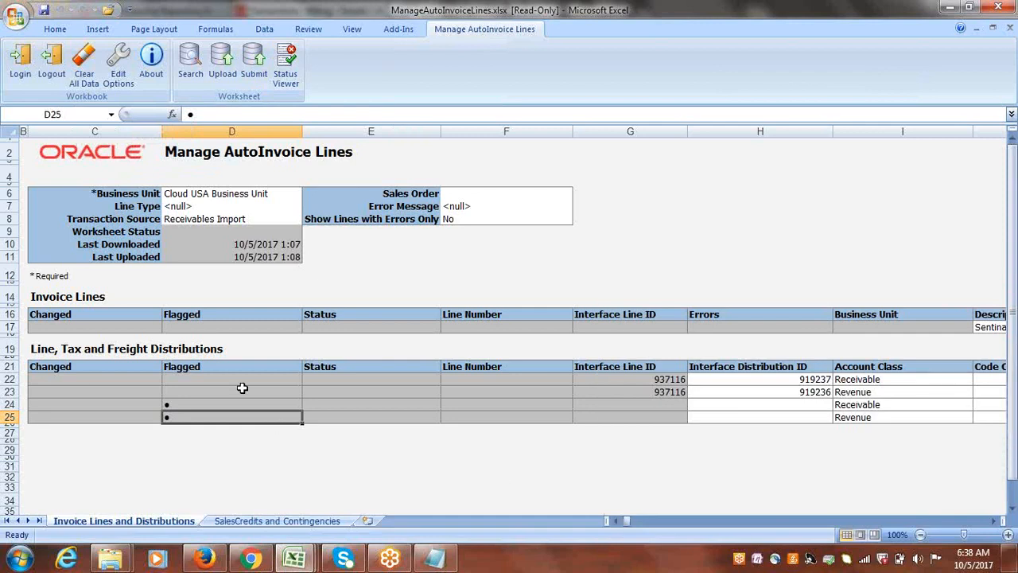
{"action": "left_click", "coordinate": [258, 59]}
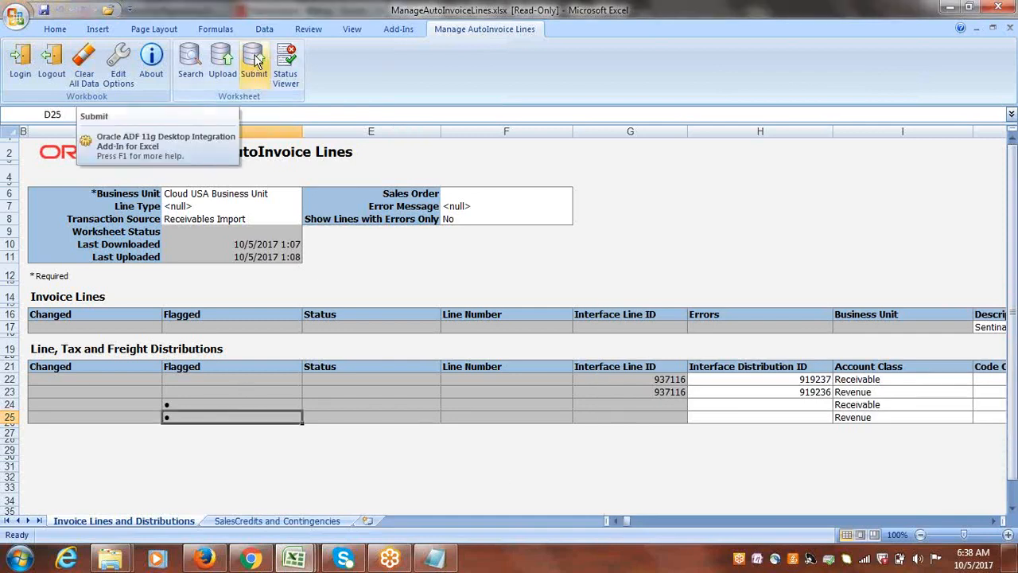
{"action": "left_click", "coordinate": [256, 60]}
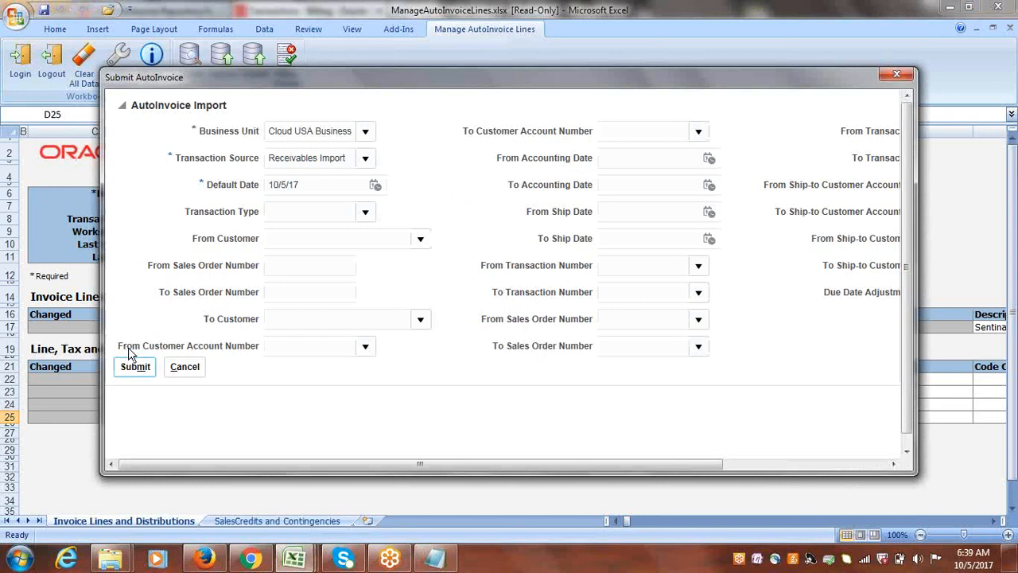
{"action": "left_click", "coordinate": [132, 364]}
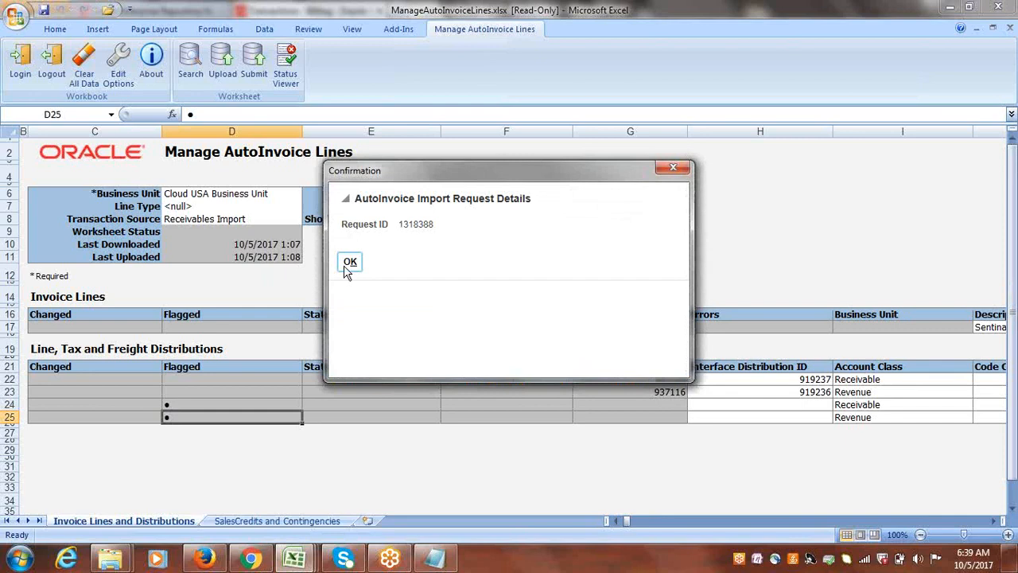
{"action": "left_click", "coordinate": [350, 262]}
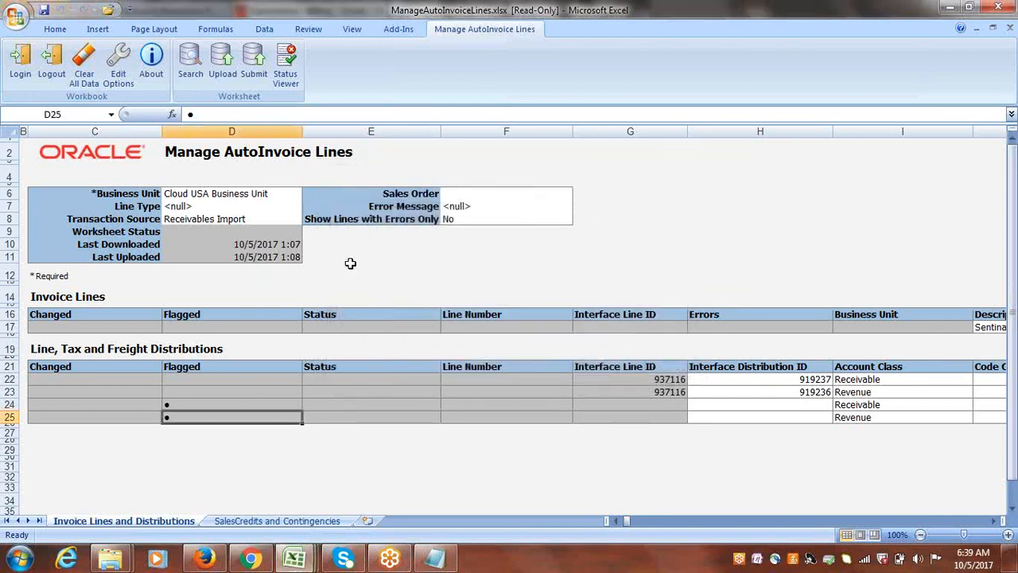
Download the AutoInvoice lines for Cloud USA Business Unit again by rerunning the search.
{"action": "left_click", "coordinate": [283, 192]}
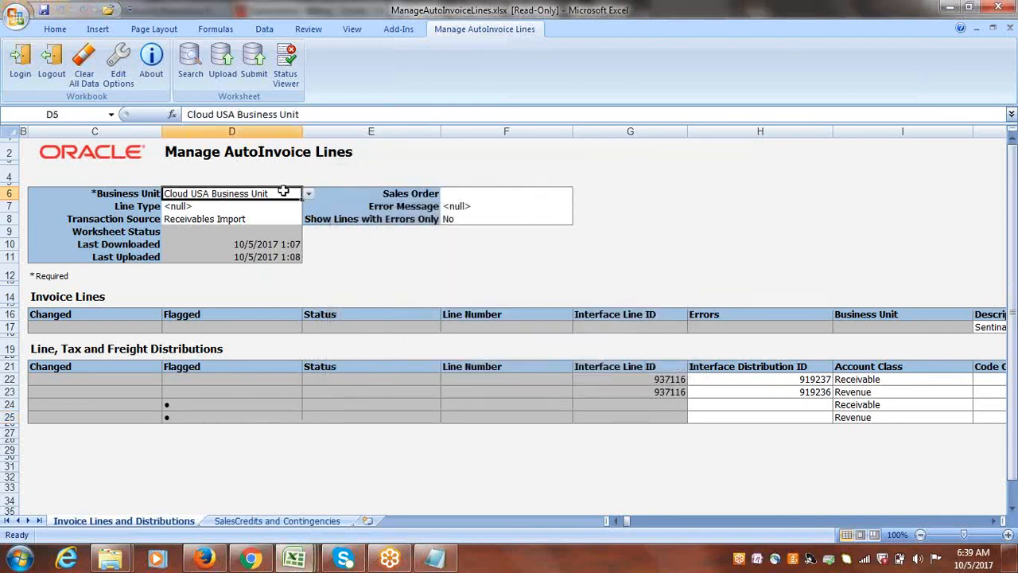
{"action": "left_click", "coordinate": [189, 62]}
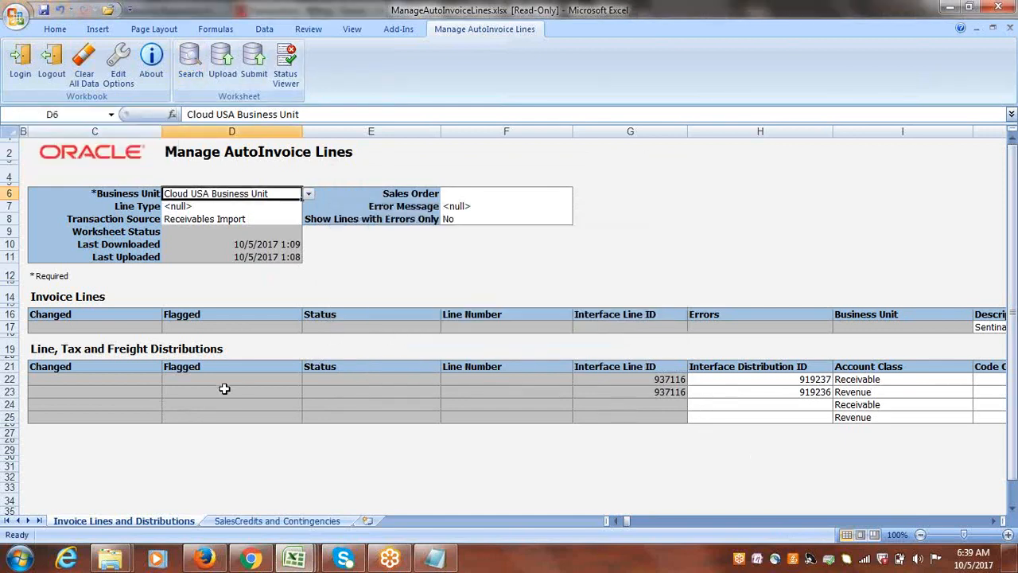
Try to clear the contents of the Receivable distribution in row 24.
{"action": "left_click", "coordinate": [10, 393]}
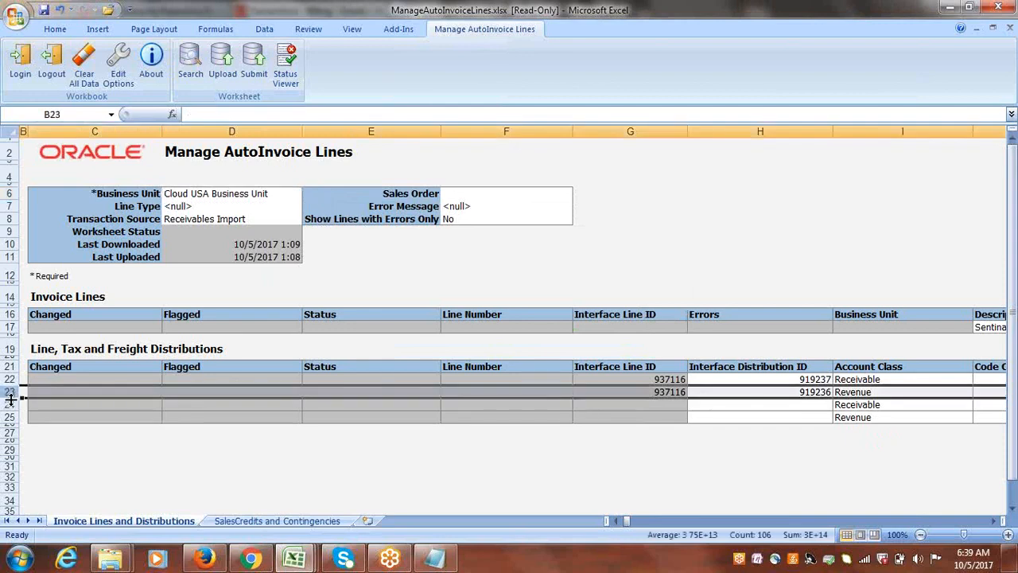
{"action": "left_click", "coordinate": [8, 405]}
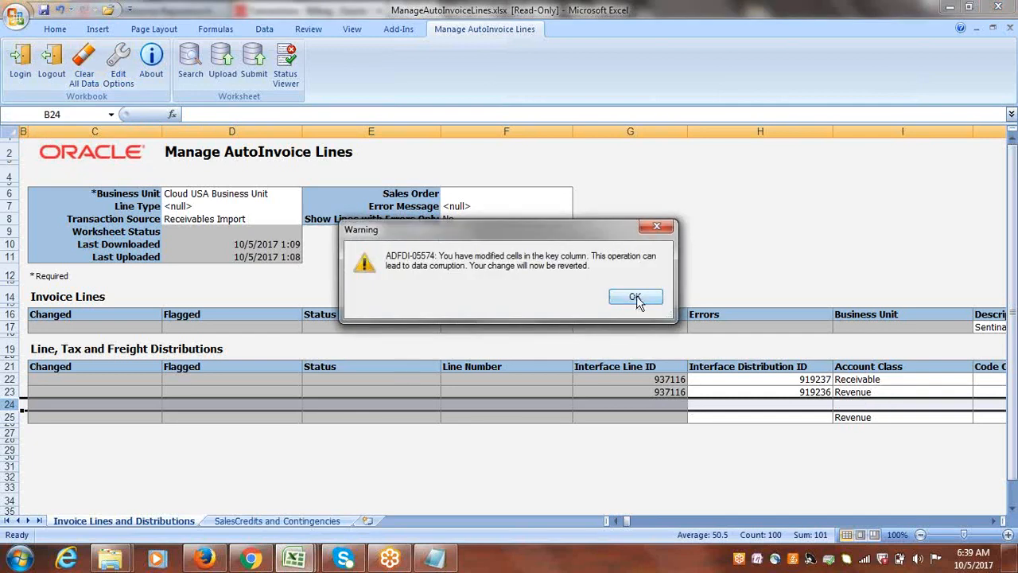
{"action": "left_click", "coordinate": [635, 298]}
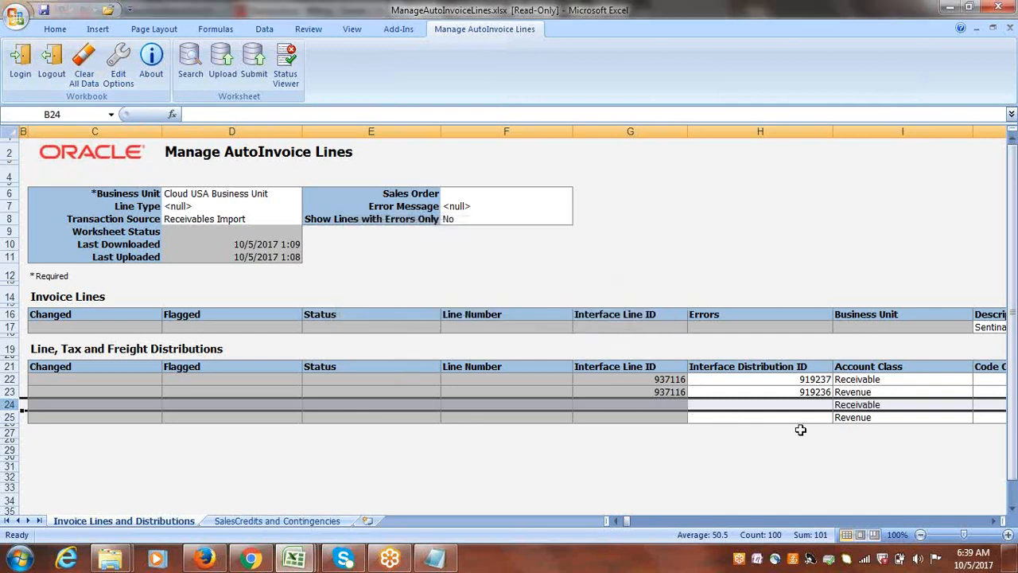
{"action": "left_click", "coordinate": [756, 404]}
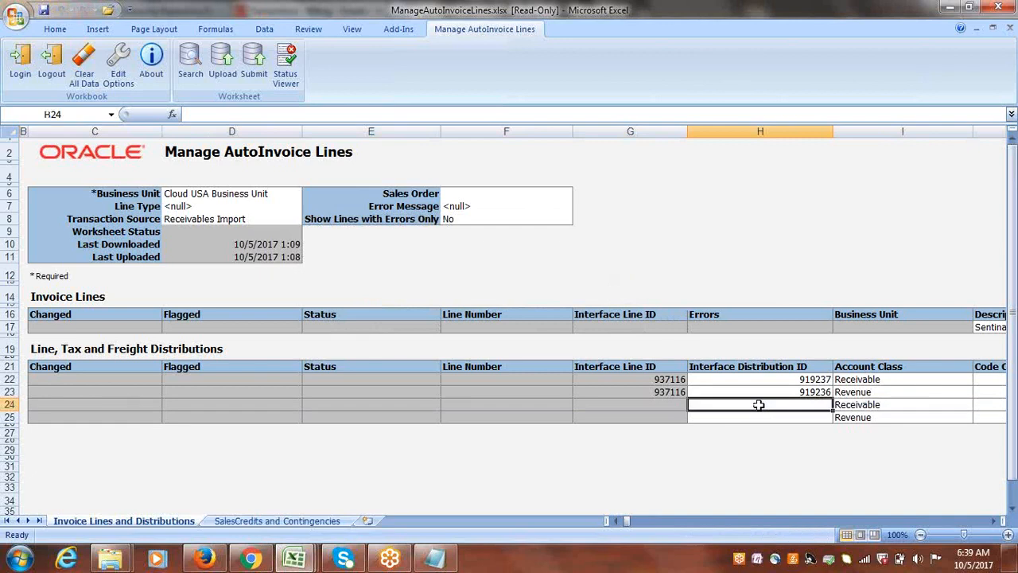
{"action": "key", "text": "ctrl+s"}
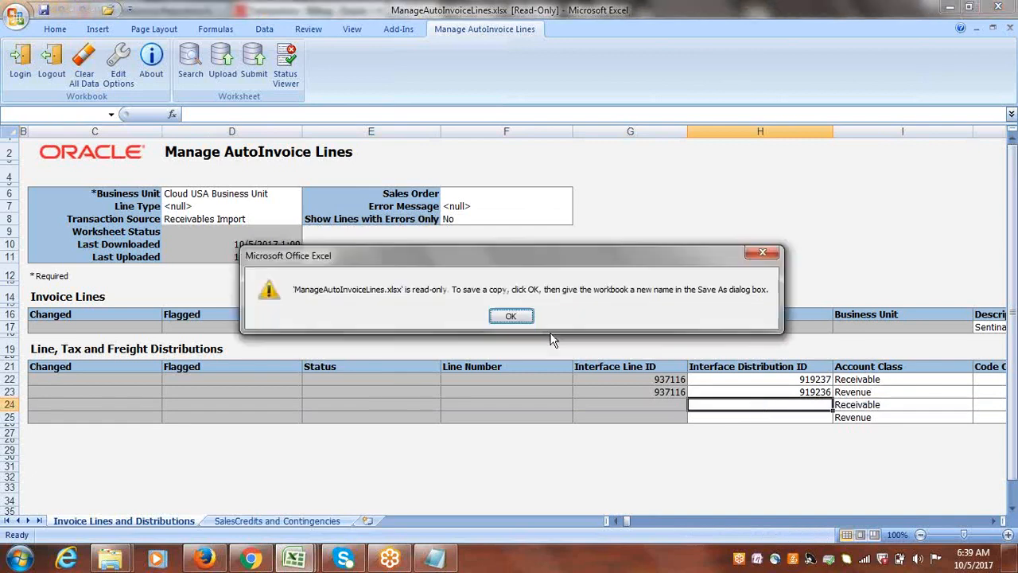
{"action": "left_click", "coordinate": [516, 318]}
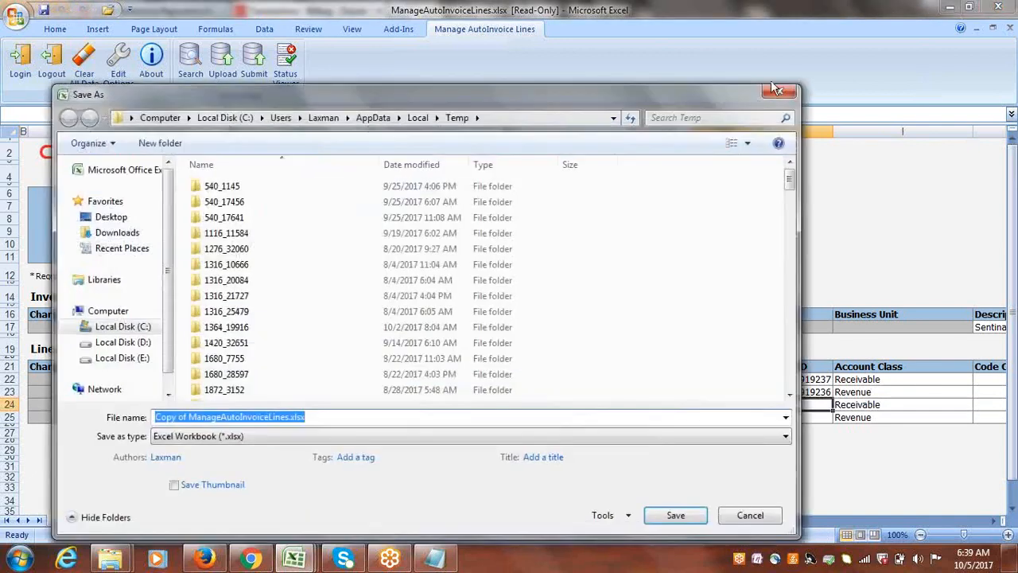
{"action": "left_click", "coordinate": [781, 92]}
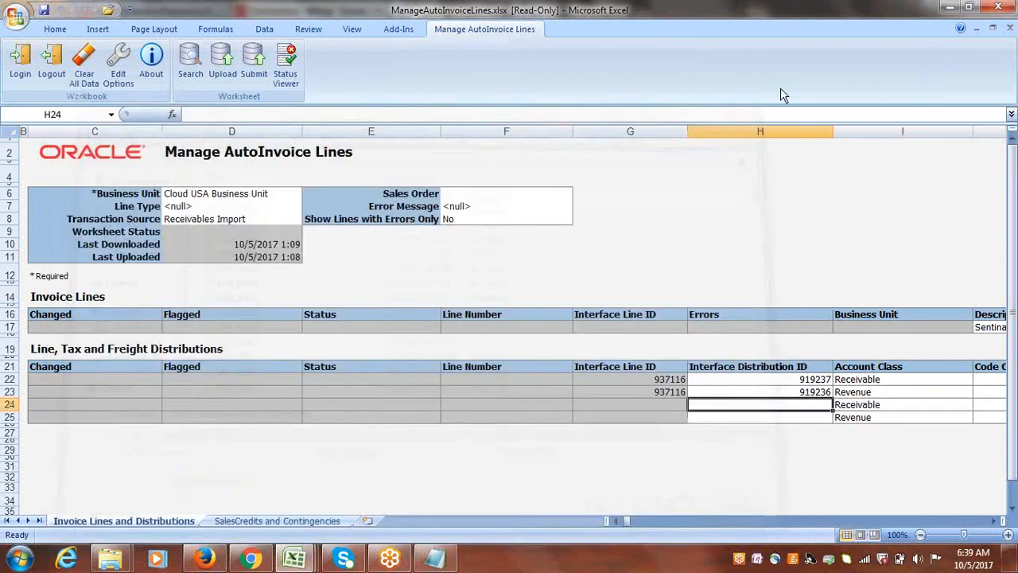
Switch to Oracle Cloud in Firefox, go to Scheduled Processes, and show the details of the latest listed Import AutoInvoice process.
{"action": "left_click", "coordinate": [250, 558]}
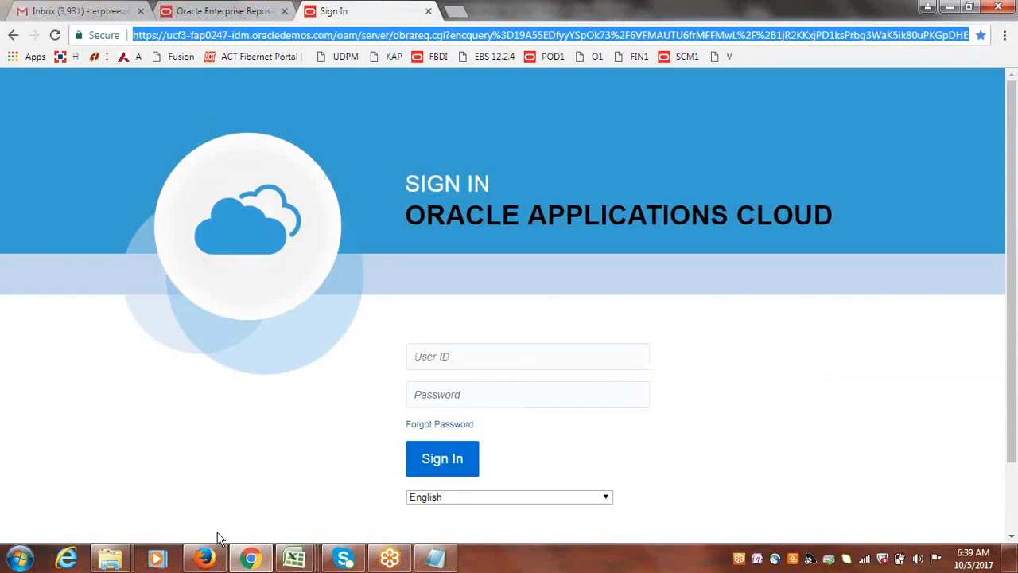
{"action": "left_click", "coordinate": [204, 559]}
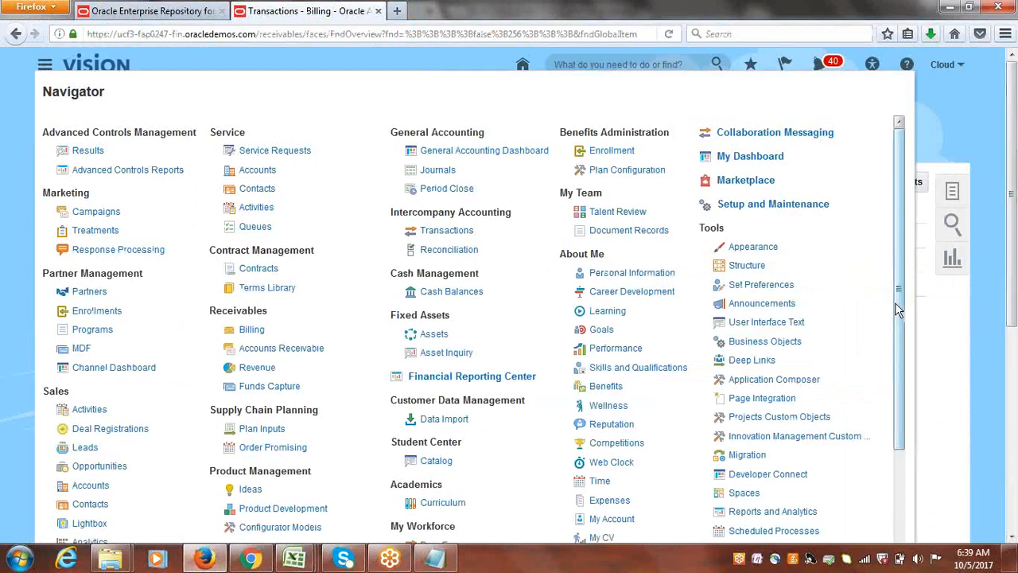
{"action": "left_click_drag", "start_coordinate": [895, 302], "coordinate": [909, 408]}
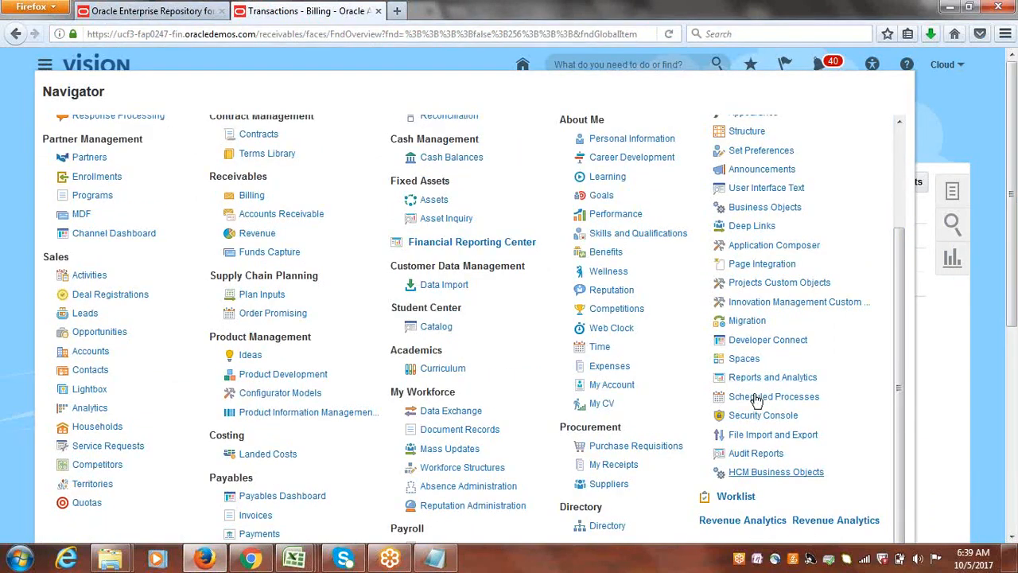
{"action": "left_click", "coordinate": [771, 396]}
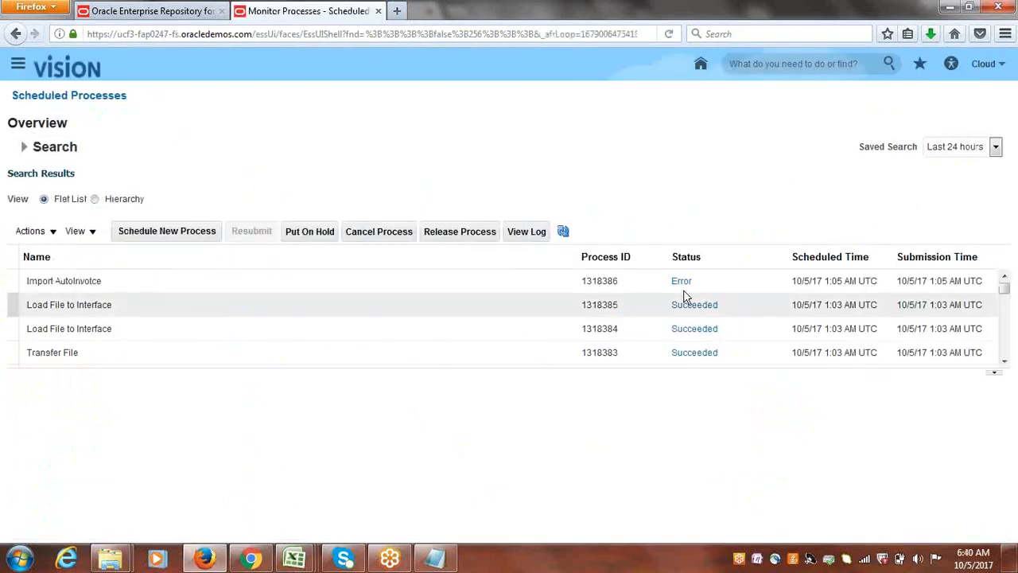
{"action": "left_click", "coordinate": [640, 278]}
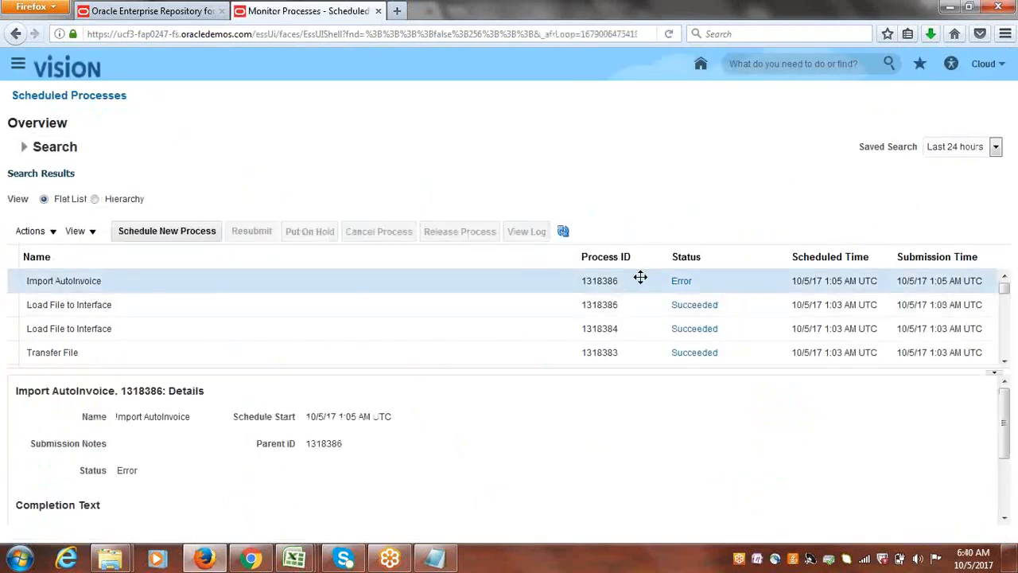
Open the log attachment of the failed Import AutoInvoice process in Notepad and enlarge its window to full screen.
{"action": "left_click_drag", "start_coordinate": [1005, 398], "coordinate": [1012, 473]}
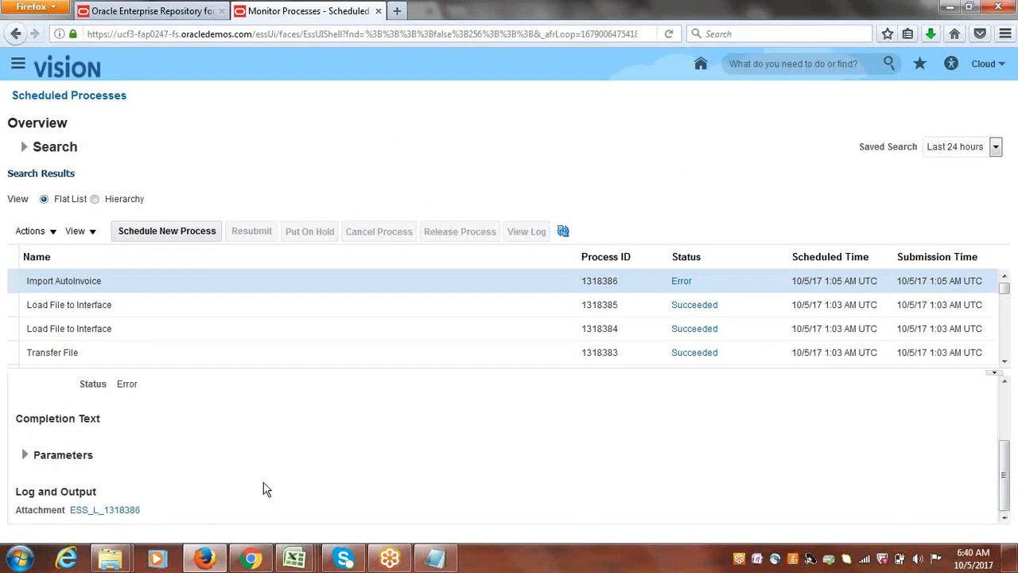
{"action": "left_click", "coordinate": [114, 511]}
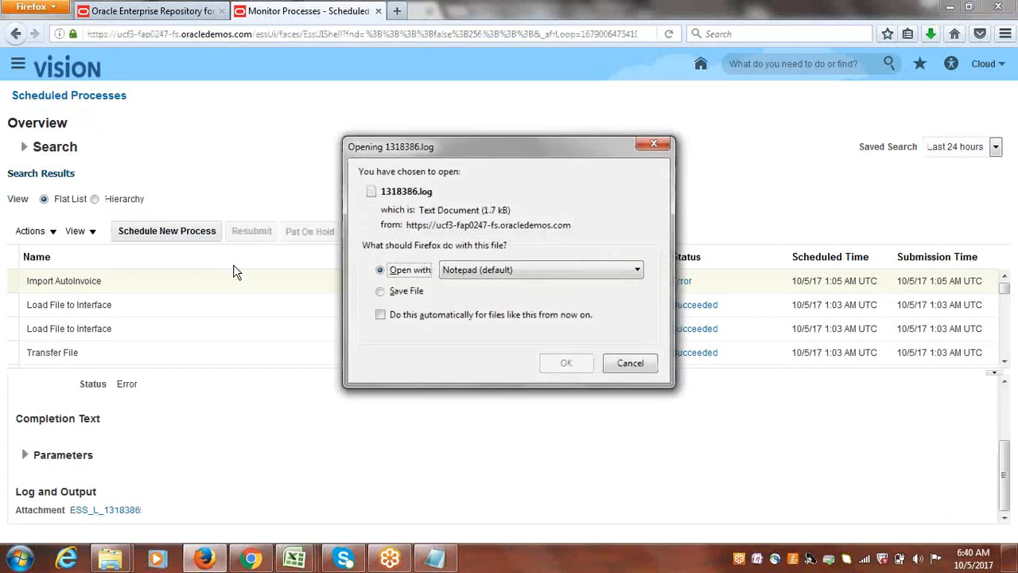
{"action": "left_click", "coordinate": [566, 362]}
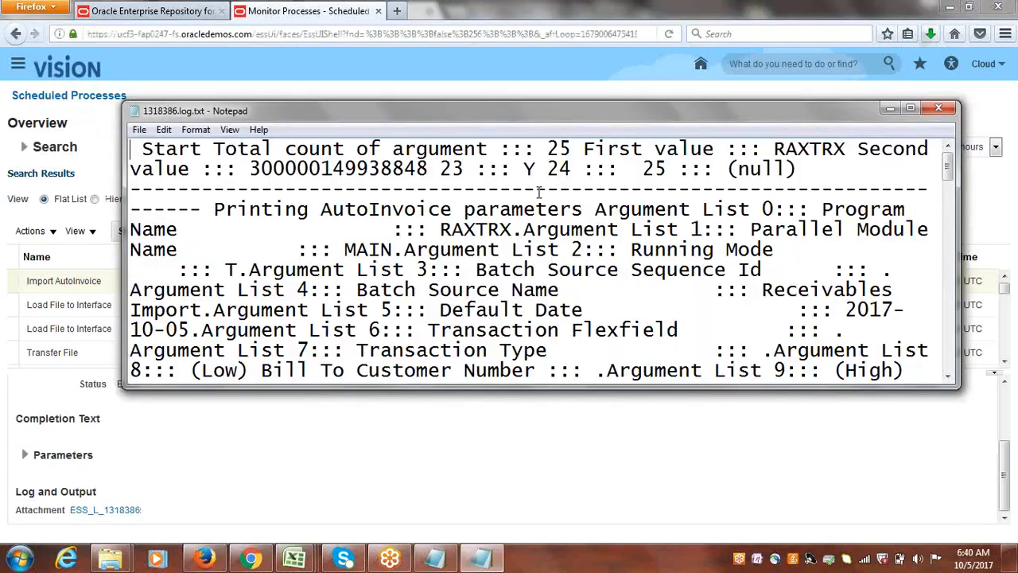
{"action": "double_click", "coordinate": [612, 107]}
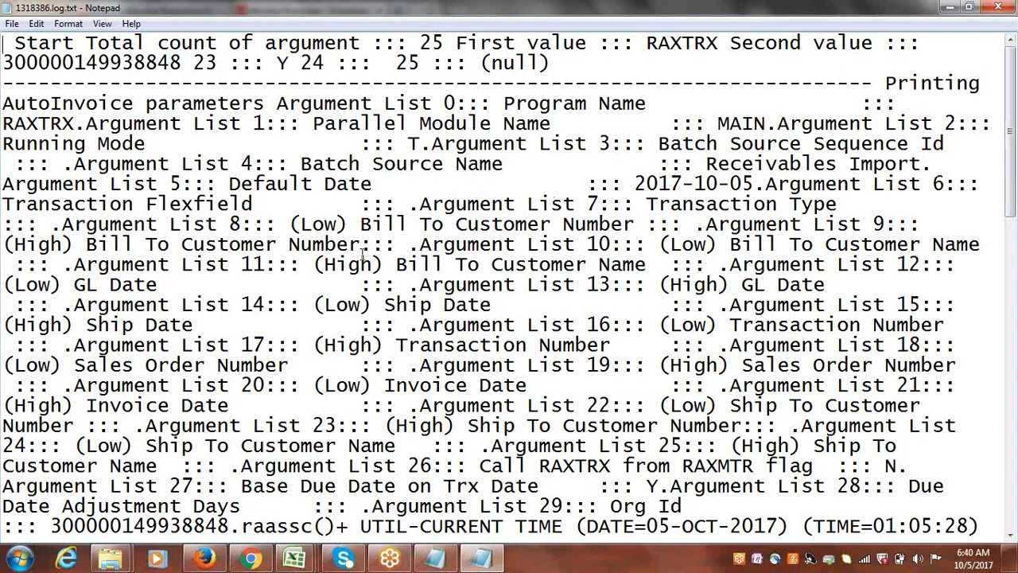
Copy the entire log text and paste it into a new blank Word document.
{"action": "key", "text": "ctrl+a"}
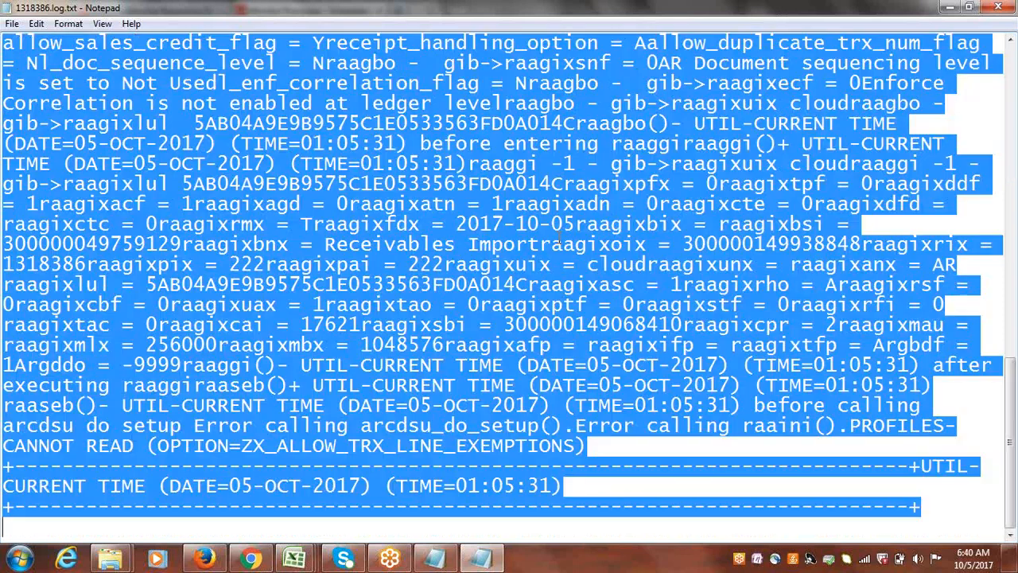
{"action": "left_click", "coordinate": [20, 559]}
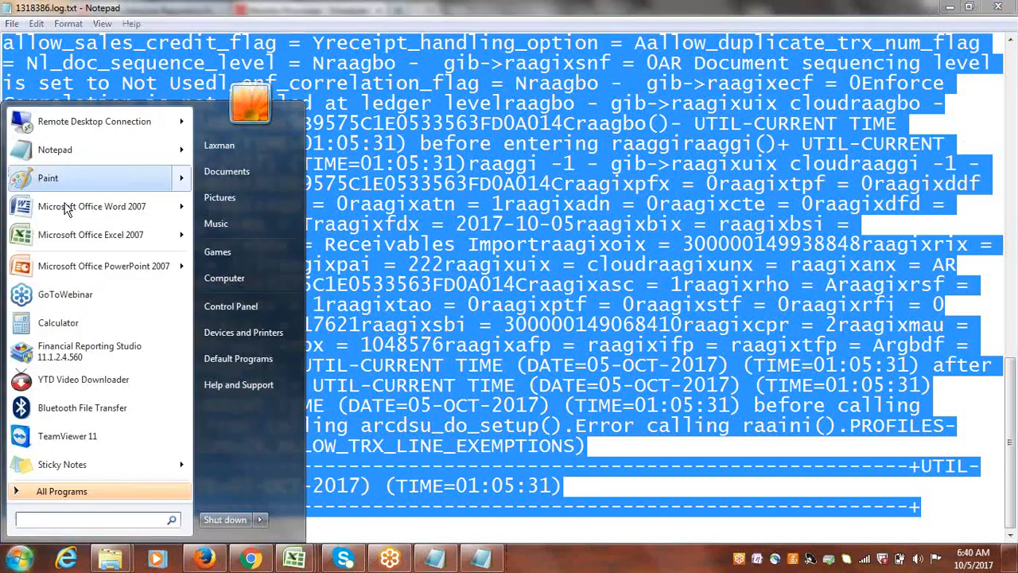
{"action": "left_click", "coordinate": [68, 208]}
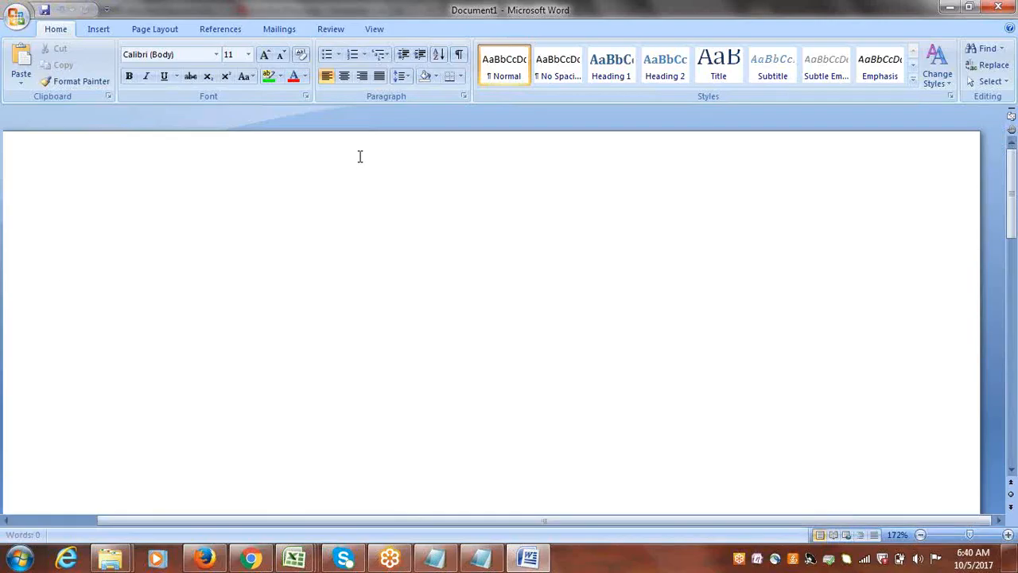
{"action": "key", "text": "ctrl+v"}
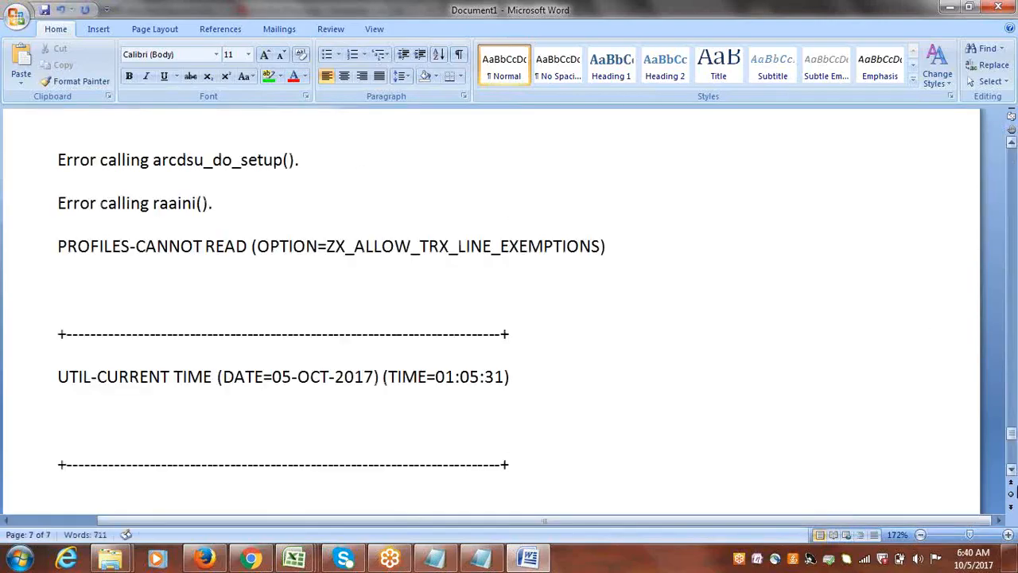
Examine the pasted log for setup messages, focusing on the line about the Autoinvoice max memory value.
{"action": "left_click_drag", "start_coordinate": [1012, 434], "coordinate": [1011, 320]}
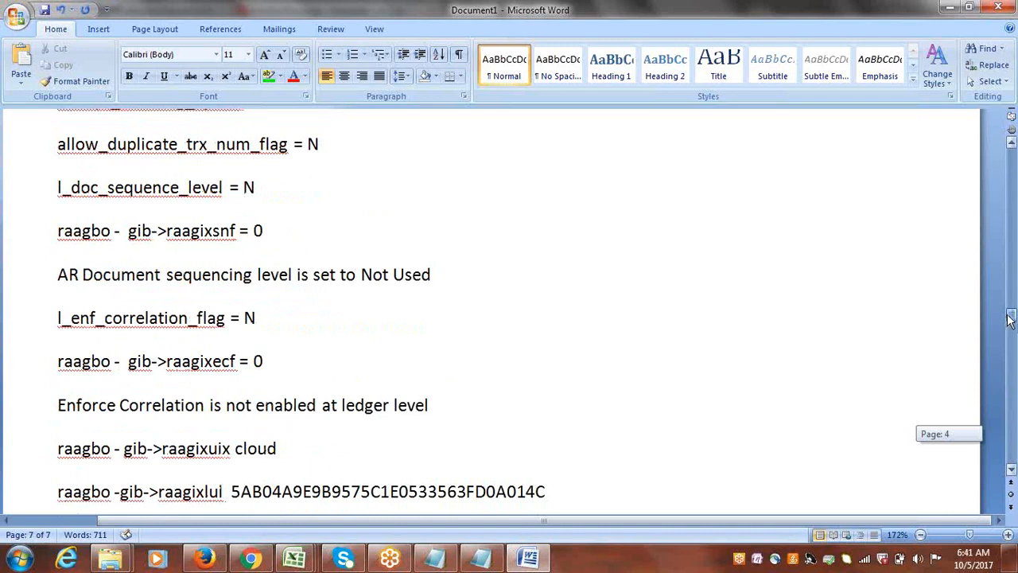
{"action": "left_click_drag", "start_coordinate": [1010, 318], "coordinate": [1009, 316]}
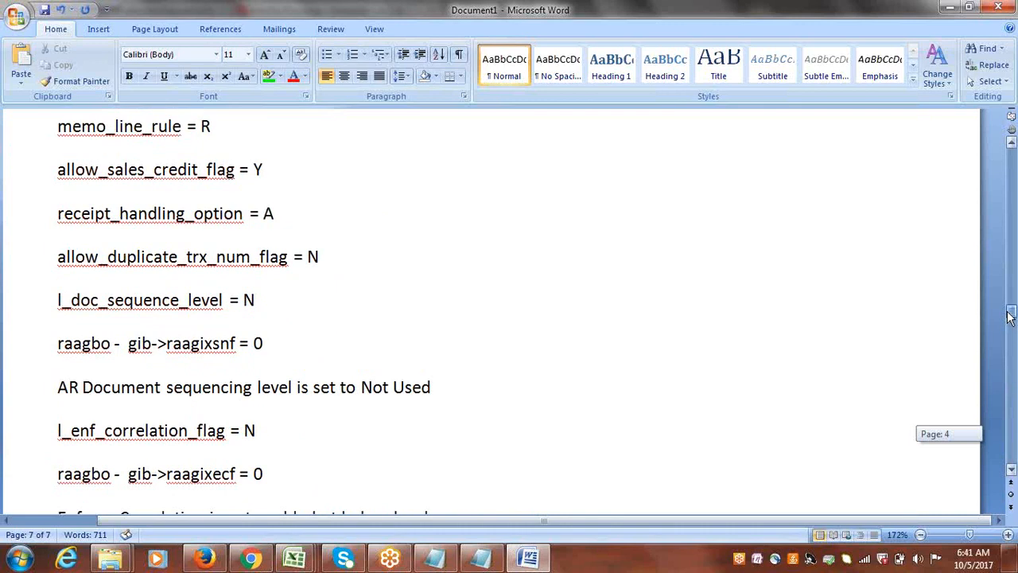
{"action": "left_click_drag", "start_coordinate": [1010, 316], "coordinate": [992, 235]}
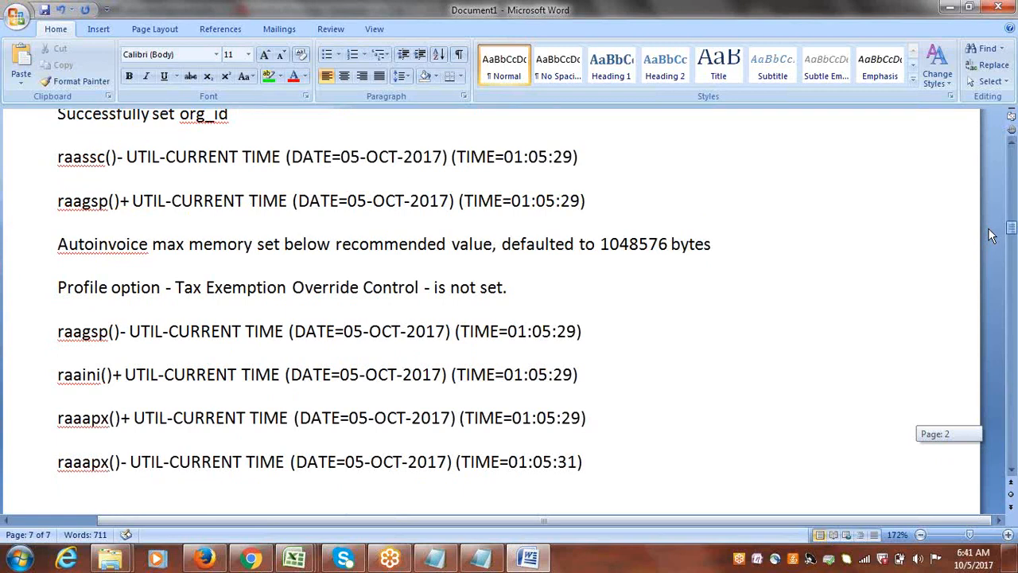
{"action": "left_click_drag", "start_coordinate": [990, 235], "coordinate": [990, 234]}
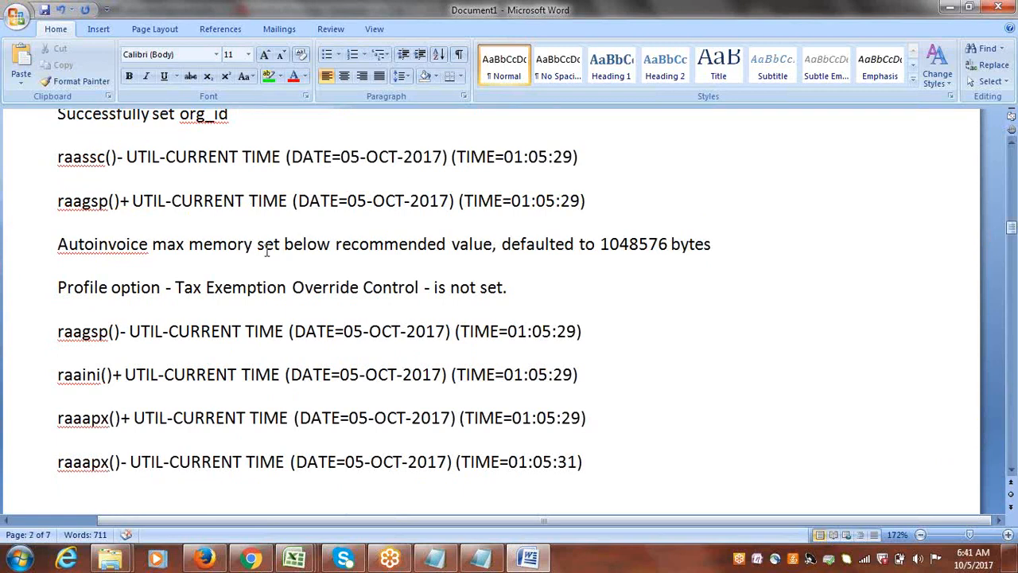
{"action": "left_click_drag", "start_coordinate": [257, 247], "coordinate": [422, 253]}
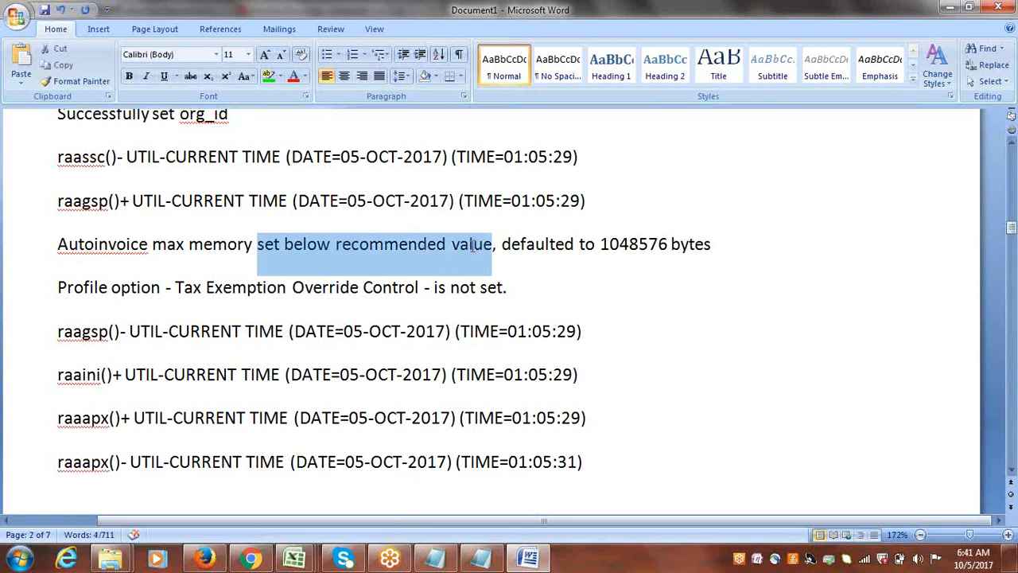
{"action": "left_click_drag", "start_coordinate": [501, 246], "coordinate": [609, 247]}
{"action": "left_click", "coordinate": [668, 246]}
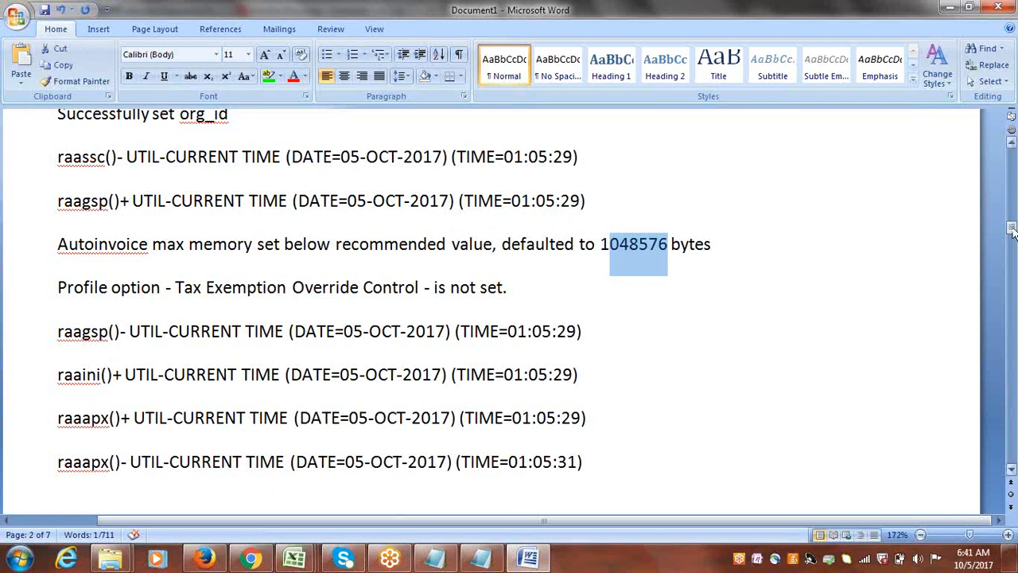
{"action": "left_click_drag", "start_coordinate": [601, 247], "coordinate": [663, 245]}
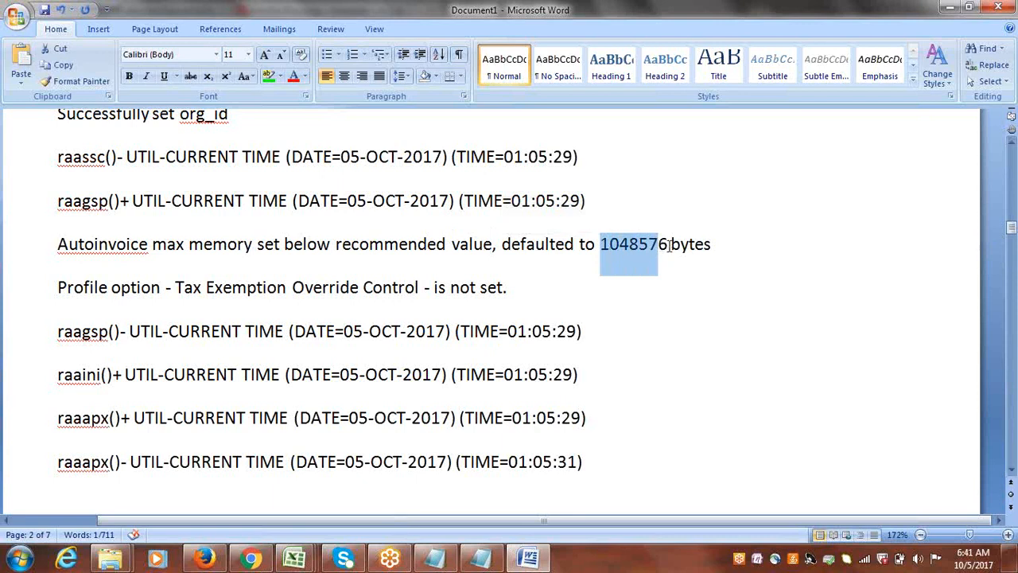
{"action": "left_click_drag", "start_coordinate": [669, 245], "coordinate": [599, 245]}
{"action": "left_click", "coordinate": [902, 311]}
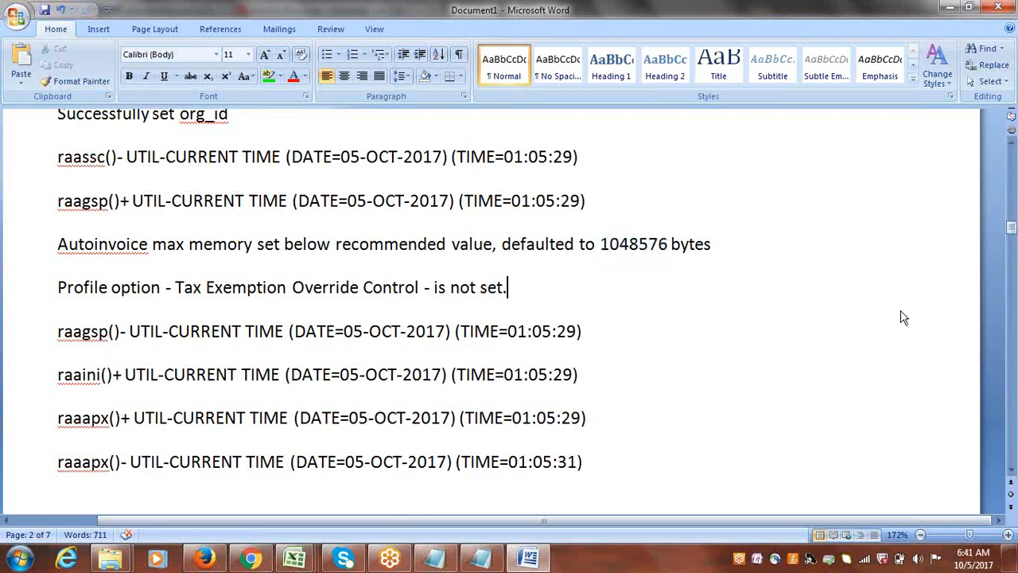
Search the pasted log from its beginning for every occurrence of ERROR, and close the search.
{"action": "left_click_drag", "start_coordinate": [1012, 235], "coordinate": [1004, 143]}
{"action": "left_click", "coordinate": [559, 299]}
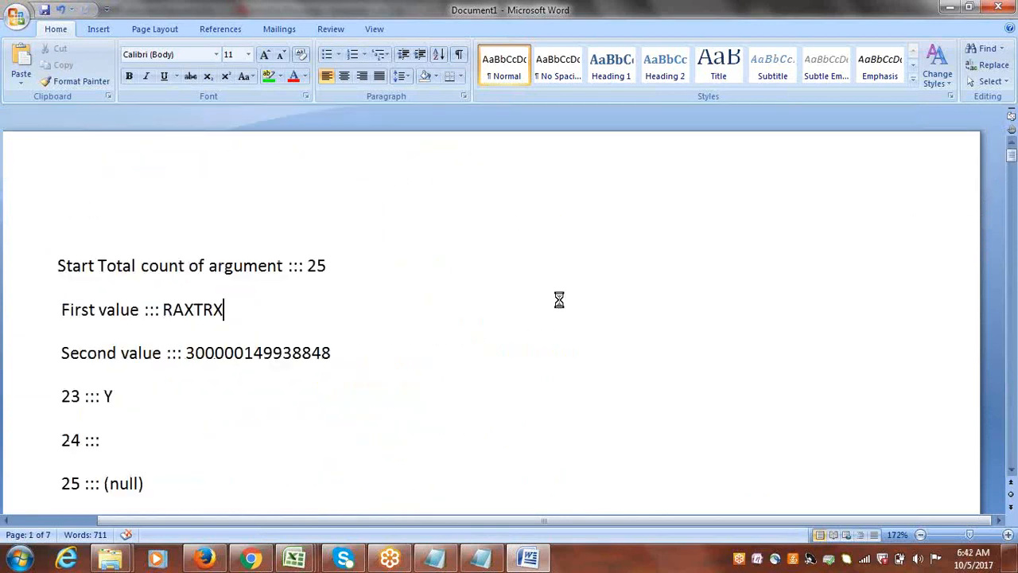
{"action": "key", "text": "ctrl+f"}
{"action": "type", "text": "ERROR"}
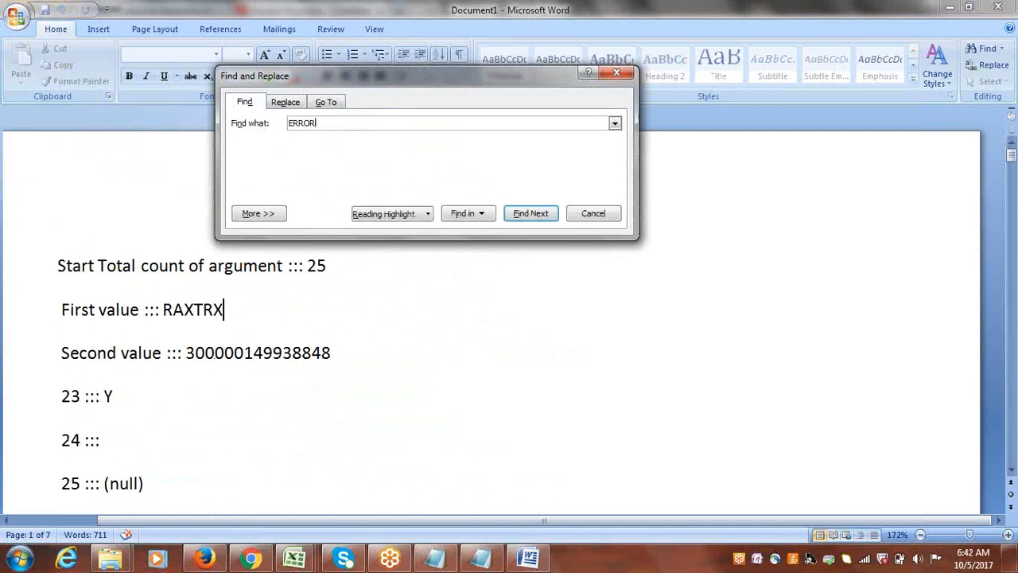
{"action": "key", "text": "Return"}
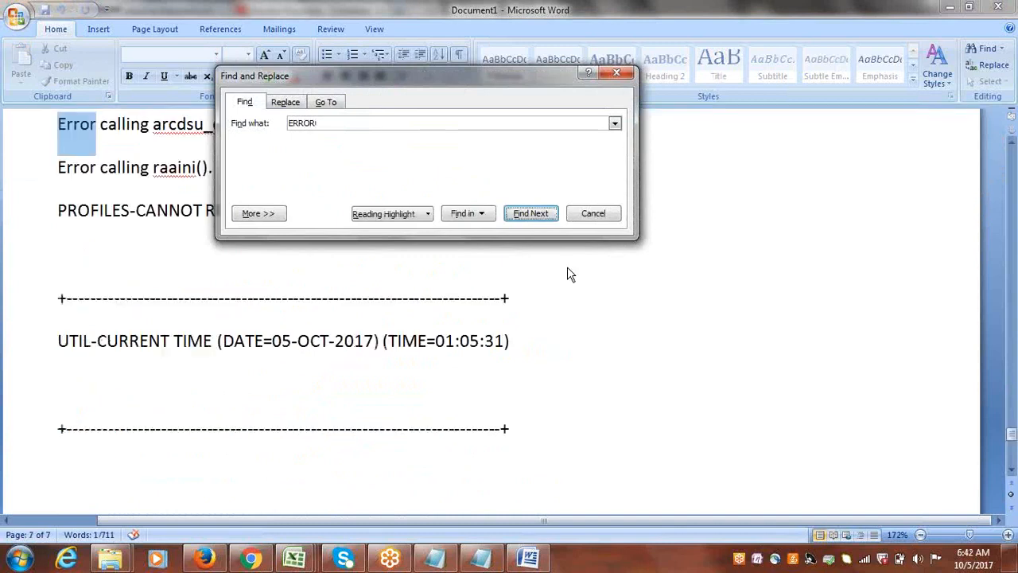
{"action": "left_click_drag", "start_coordinate": [492, 75], "coordinate": [588, 262]}
{"action": "key", "text": "Return"}
{"action": "key", "text": "Return"}
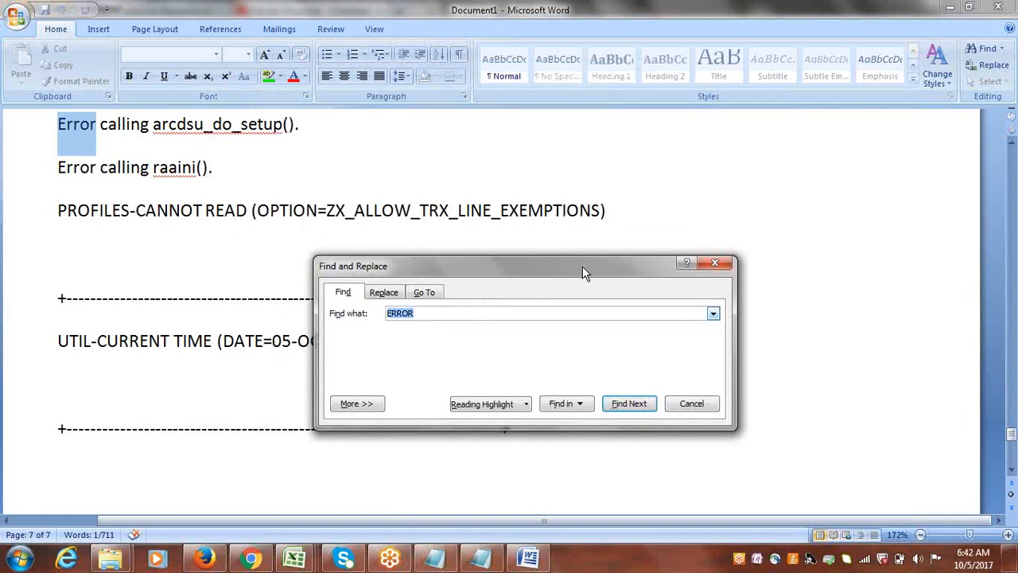
{"action": "key", "text": "Return"}
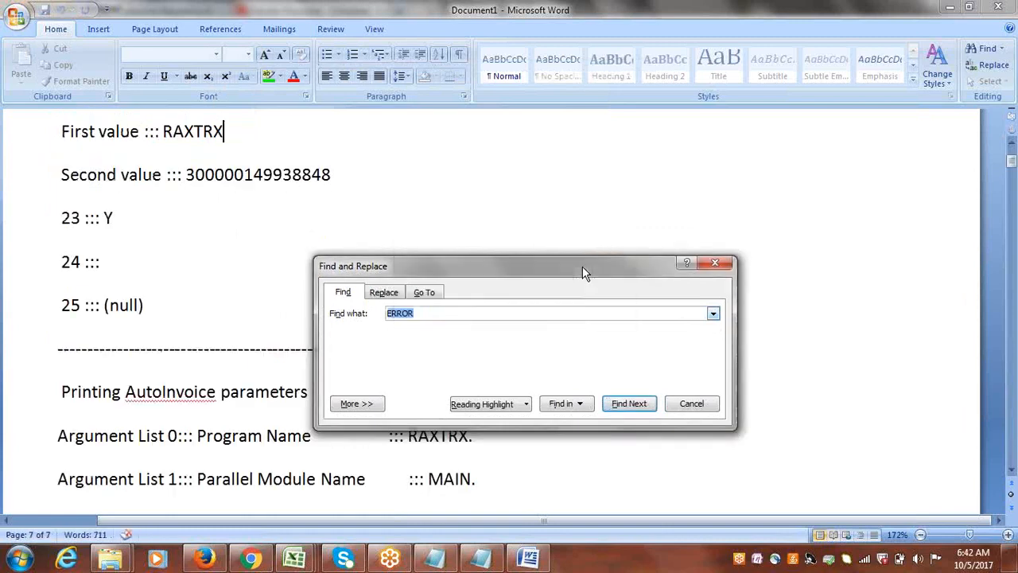
{"action": "left_click", "coordinate": [719, 265]}
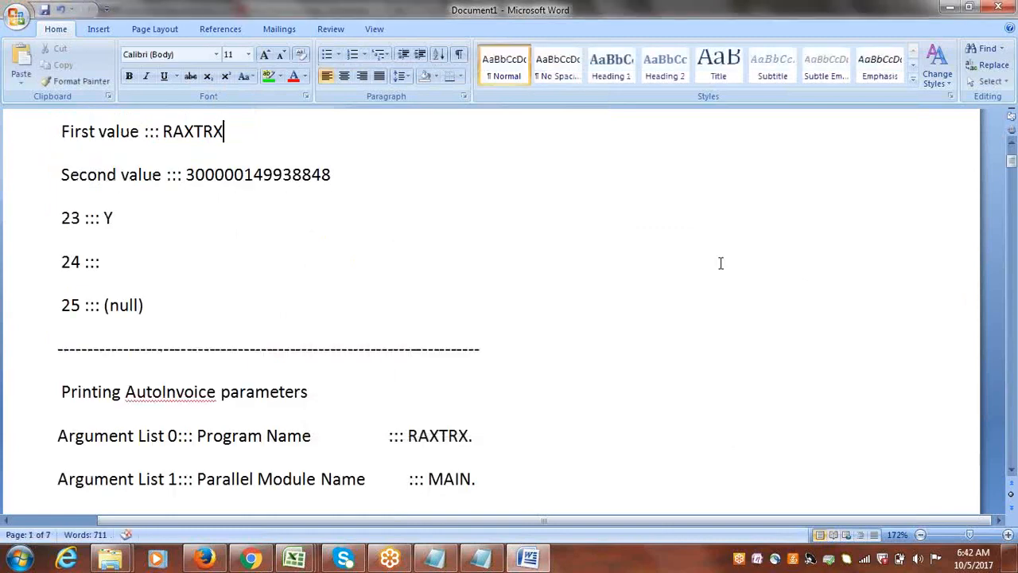
Close the Word document without saving and return to Oracle Cloud in Firefox.
{"action": "left_click", "coordinate": [1001, 7]}
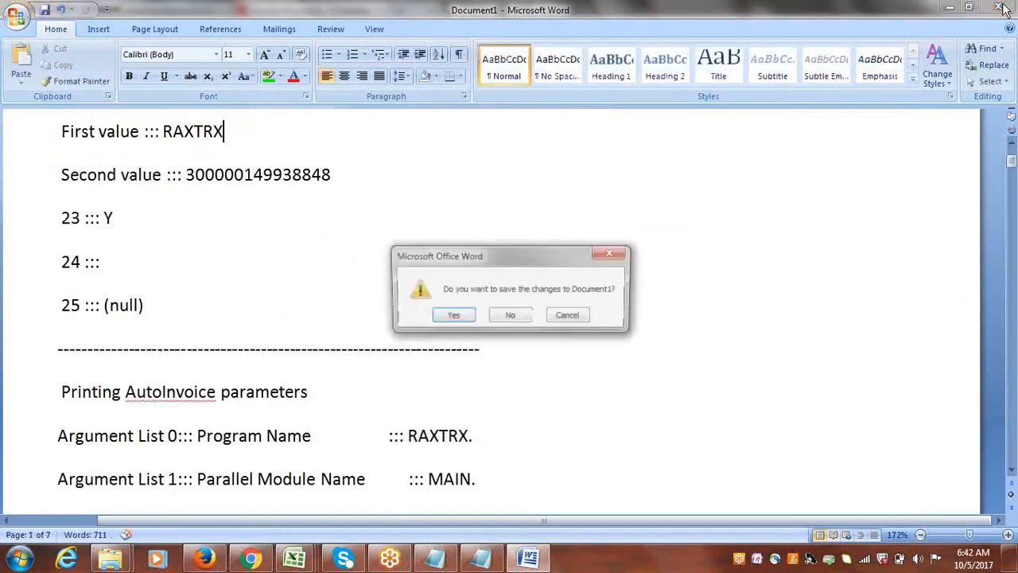
{"action": "left_click", "coordinate": [513, 315]}
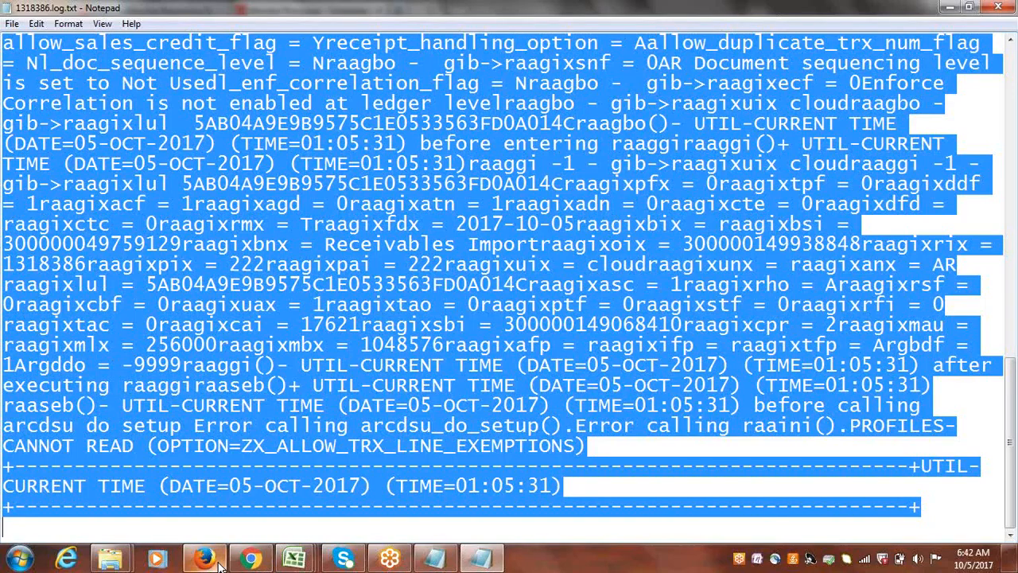
{"action": "left_click", "coordinate": [250, 559]}
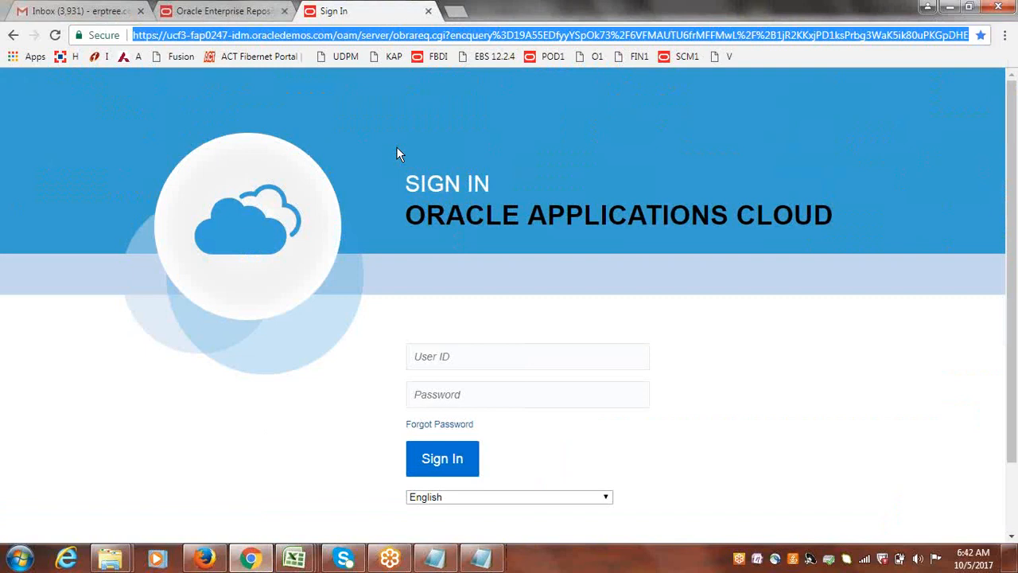
{"action": "left_click", "coordinate": [205, 559]}
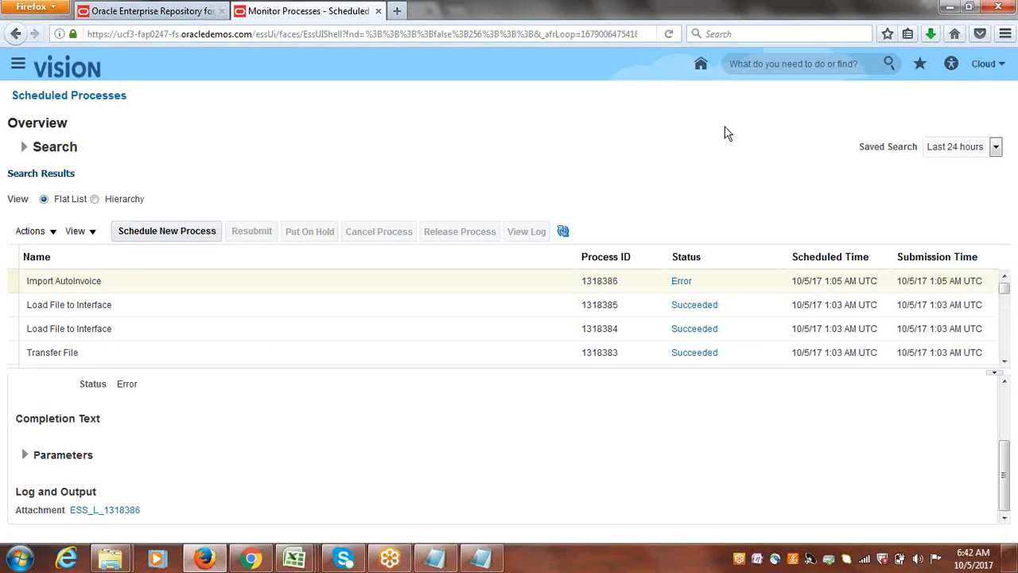
Go to Setup and Maintenance and open the Cloud Implementation Project from the implementation projects overview.
{"action": "left_click", "coordinate": [880, 244]}
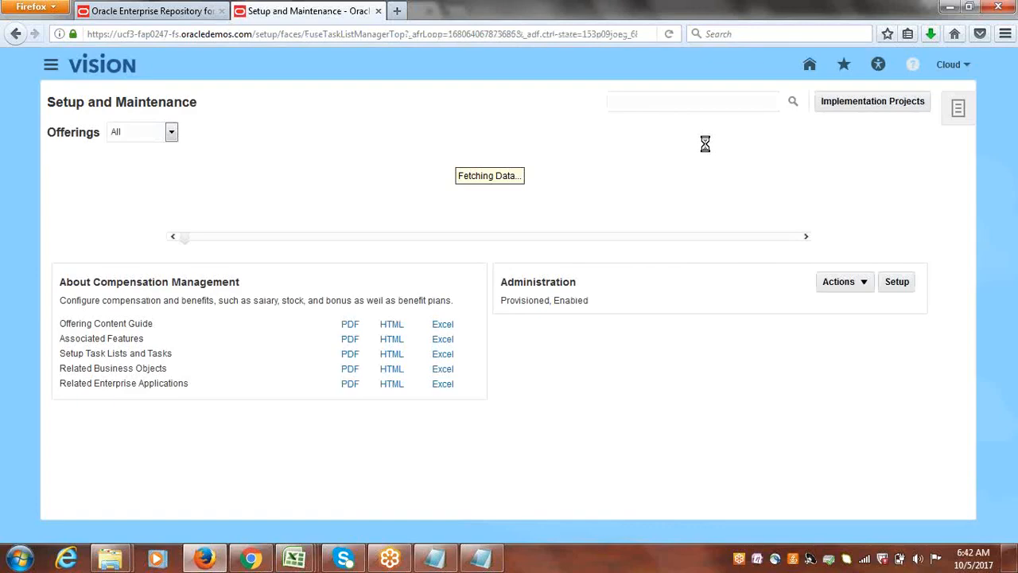
{"action": "left_click", "coordinate": [854, 101]}
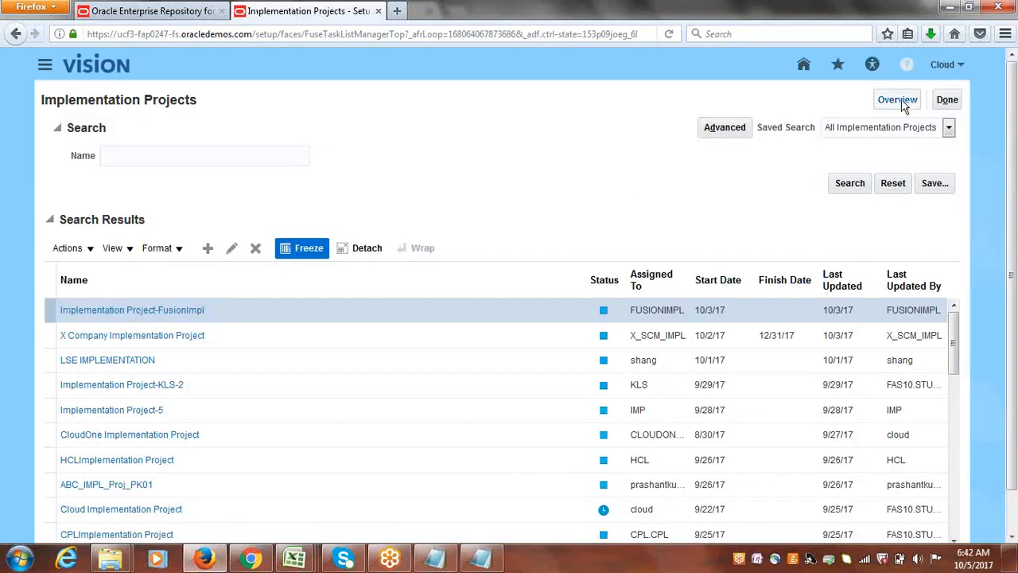
{"action": "left_click", "coordinate": [904, 106]}
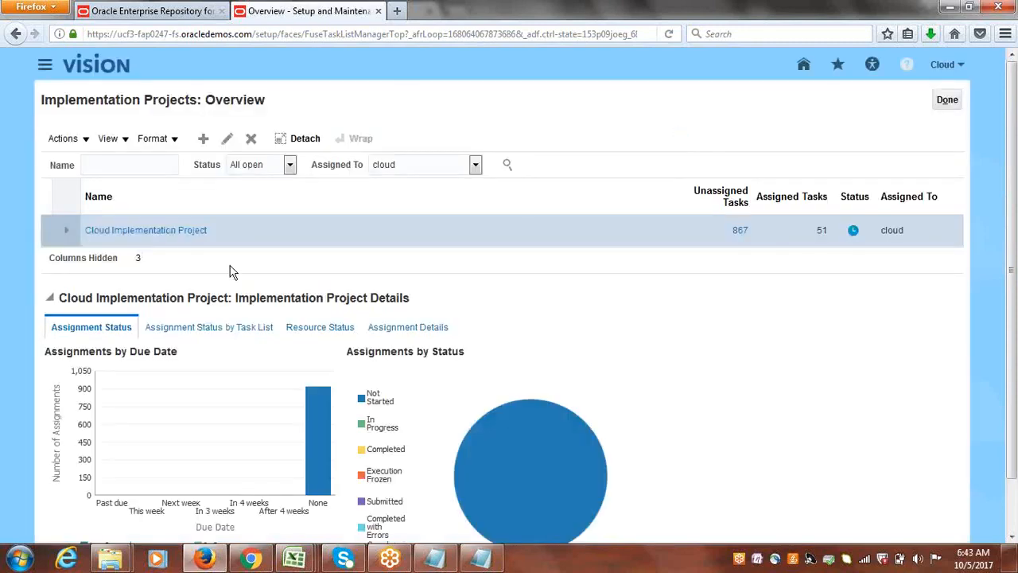
{"action": "left_click", "coordinate": [167, 230]}
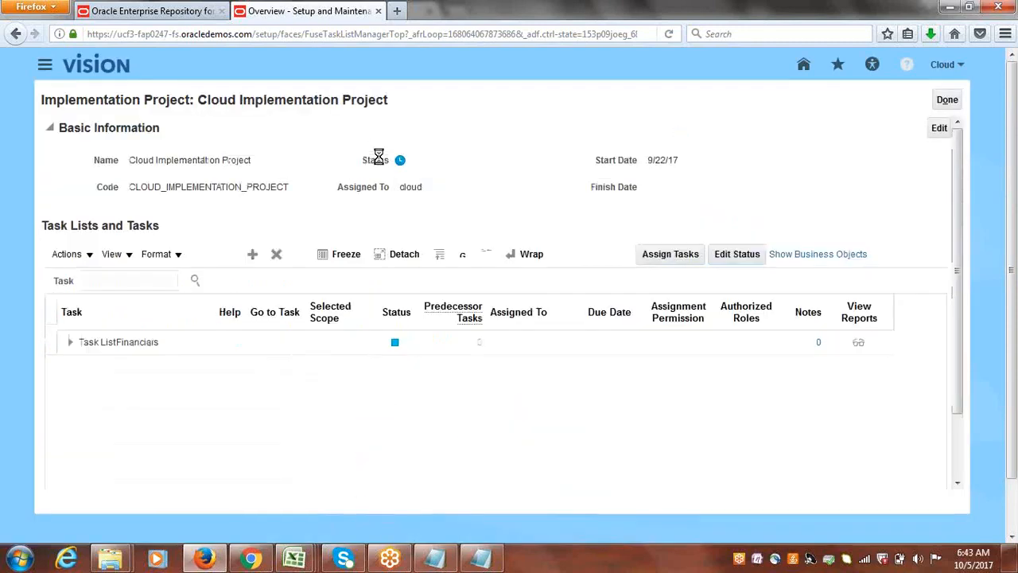
Search the project's tasks for SYSTEM OPTION and open the Manage Receivables System Options task.
{"action": "left_click", "coordinate": [169, 281]}
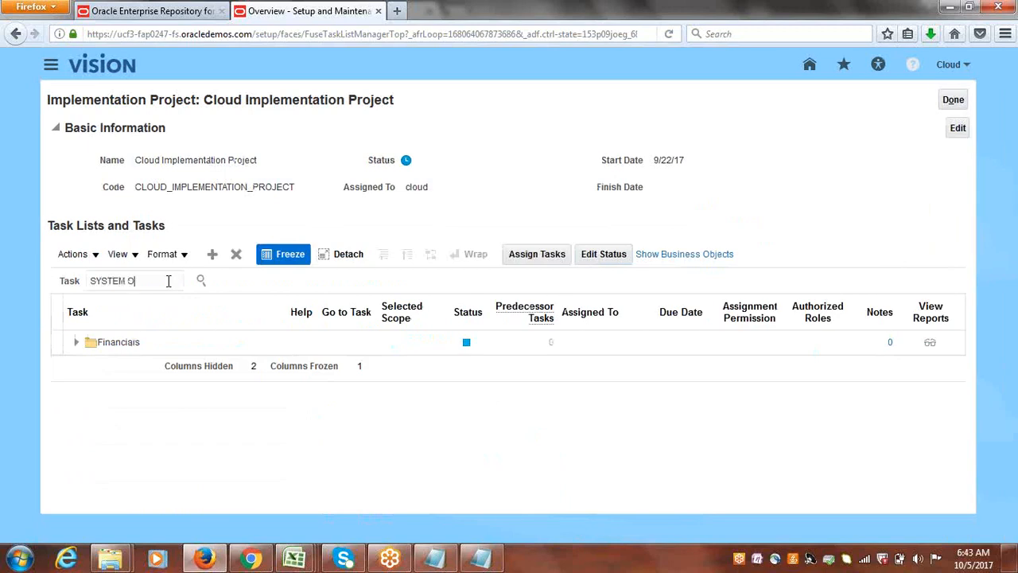
{"action": "key", "text": "Return"}
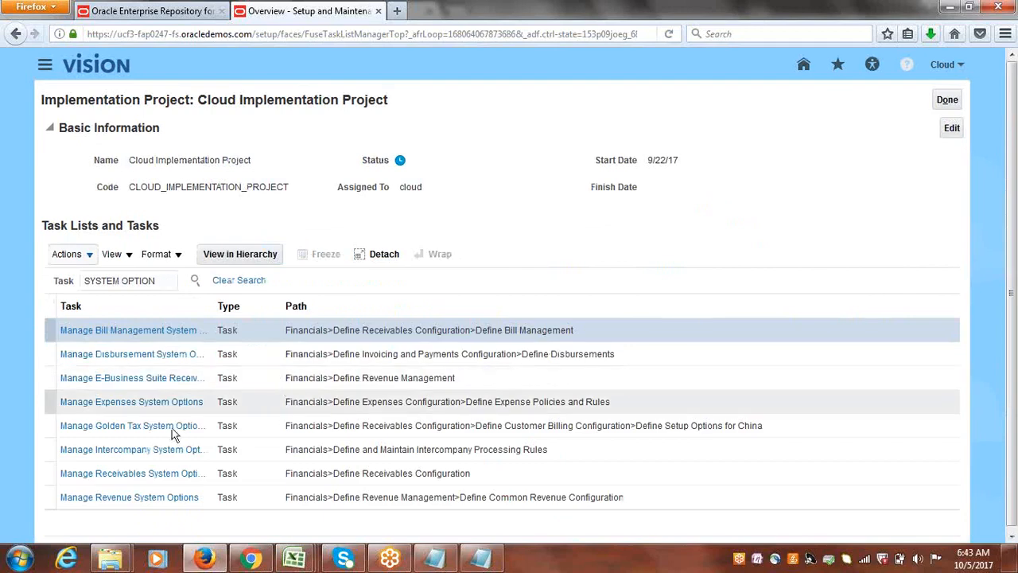
{"action": "left_click", "coordinate": [148, 471]}
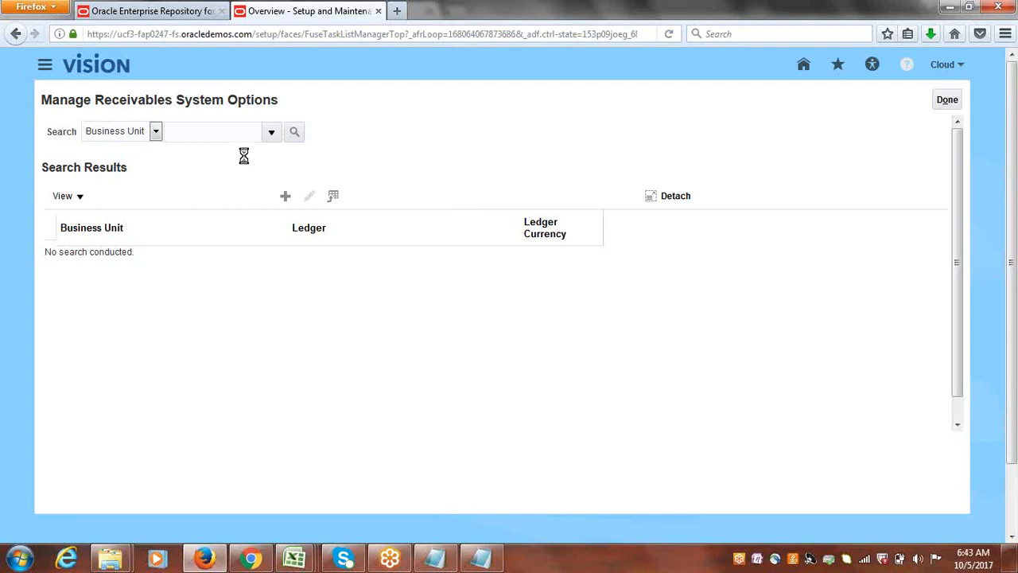
Search the Receivables system options for Cloud USA Business Unit and open its record for editing.
{"action": "left_click", "coordinate": [277, 132]}
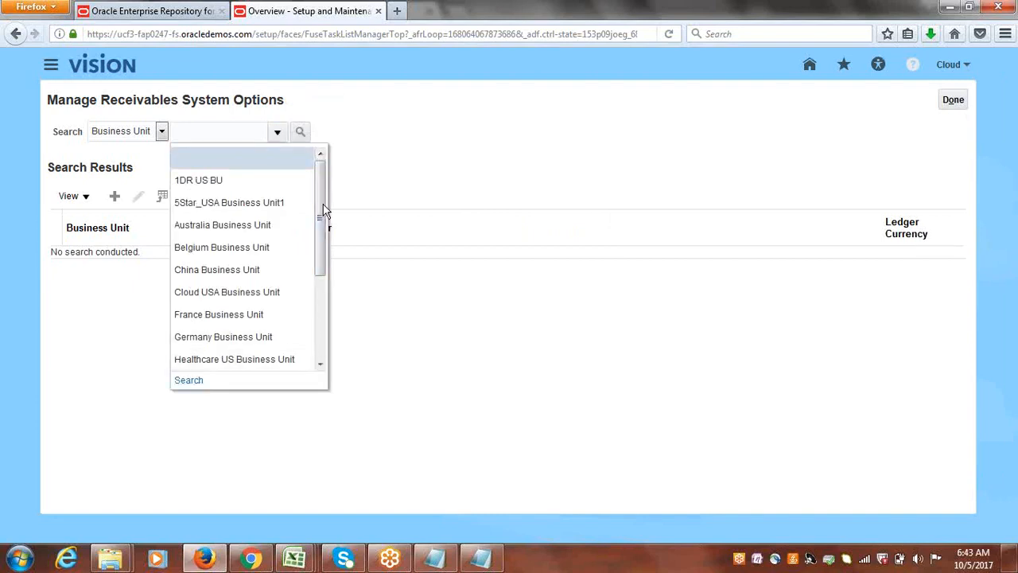
{"action": "left_click_drag", "start_coordinate": [323, 215], "coordinate": [321, 267]}
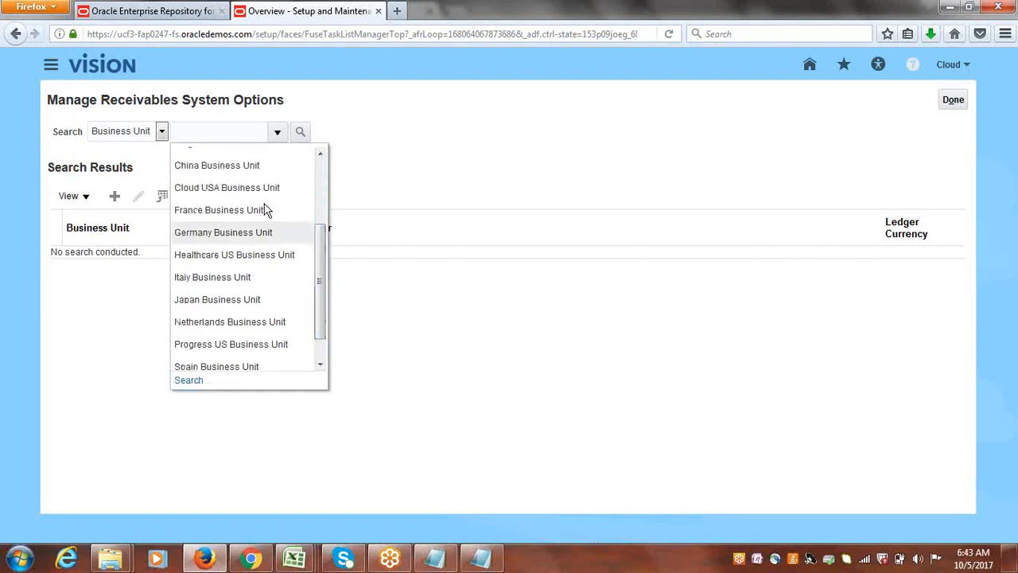
{"action": "left_click", "coordinate": [267, 209]}
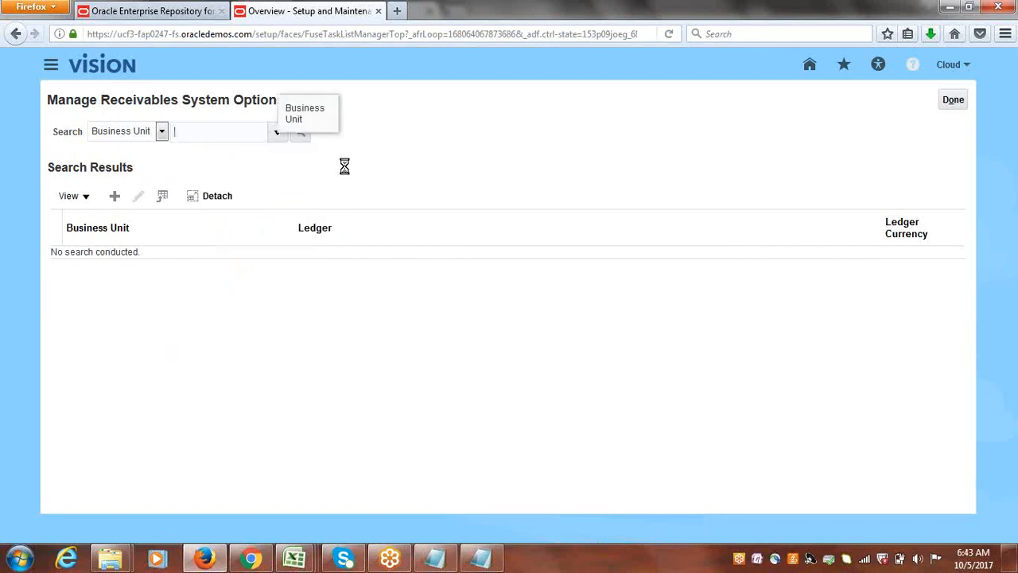
{"action": "left_click", "coordinate": [304, 142]}
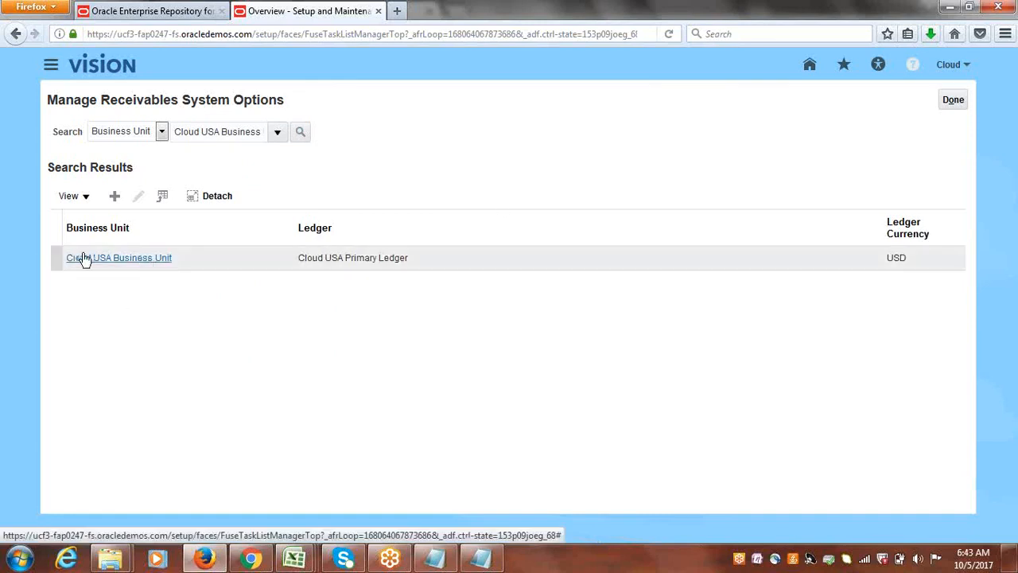
{"action": "left_click", "coordinate": [51, 257]}
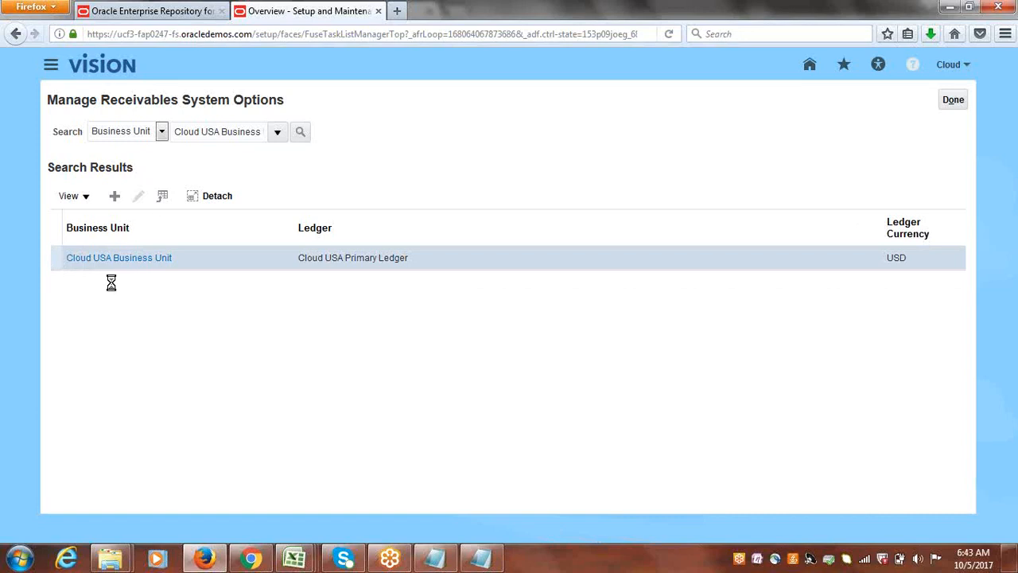
{"action": "left_click", "coordinate": [139, 196]}
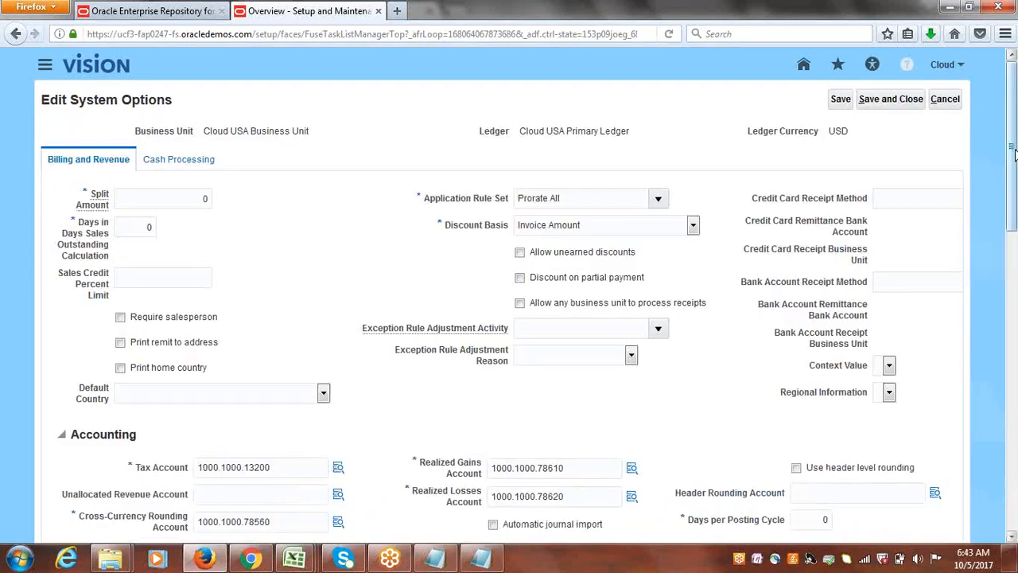
Set the AutoInvoice Maximum Memory in Bytes to 1048576.
{"action": "left_click_drag", "start_coordinate": [1014, 151], "coordinate": [1014, 493]}
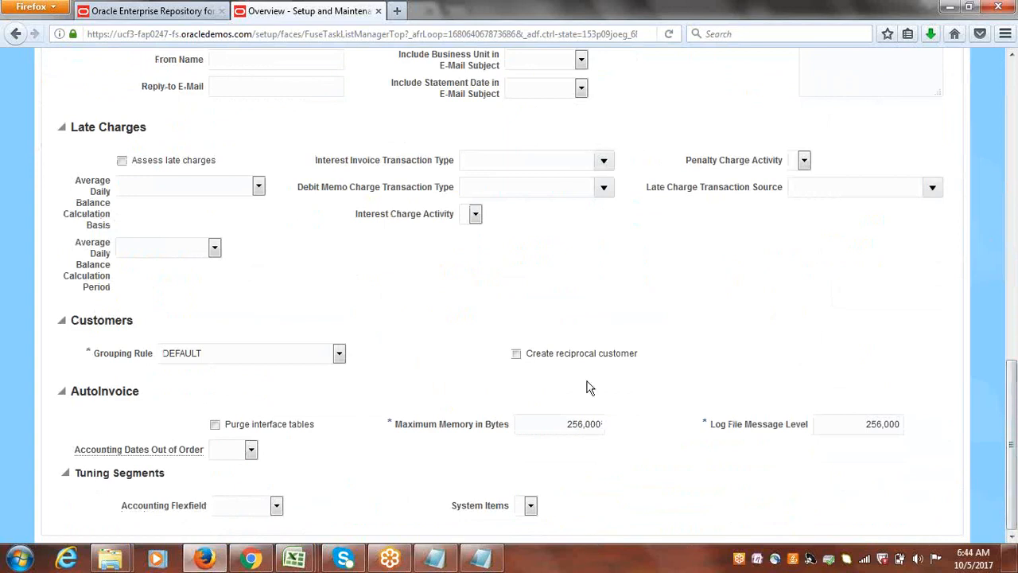
{"action": "left_click_drag", "start_coordinate": [557, 428], "coordinate": [664, 436]}
{"action": "type", "text": "1048576"}
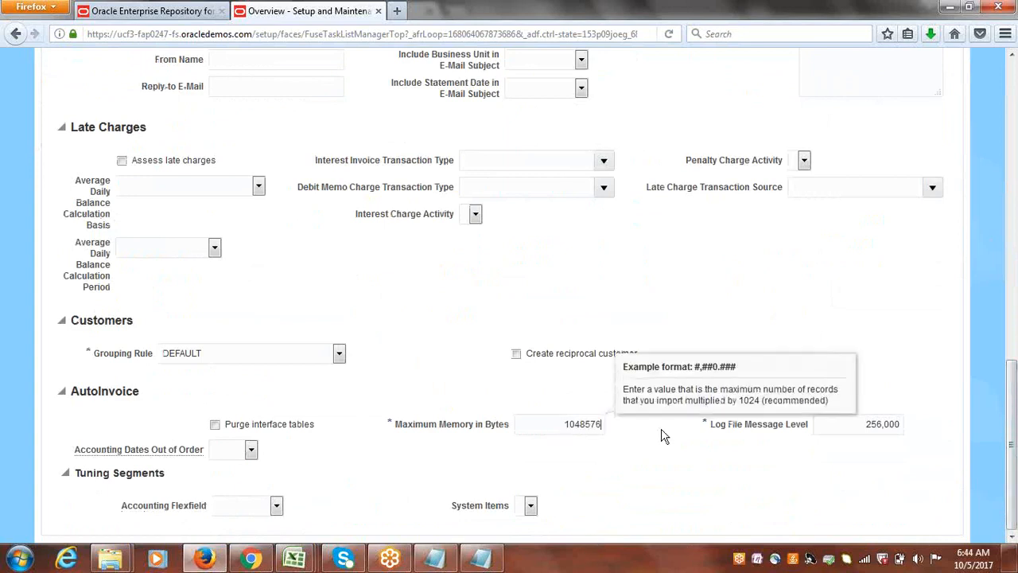
{"action": "key", "text": "Tab"}
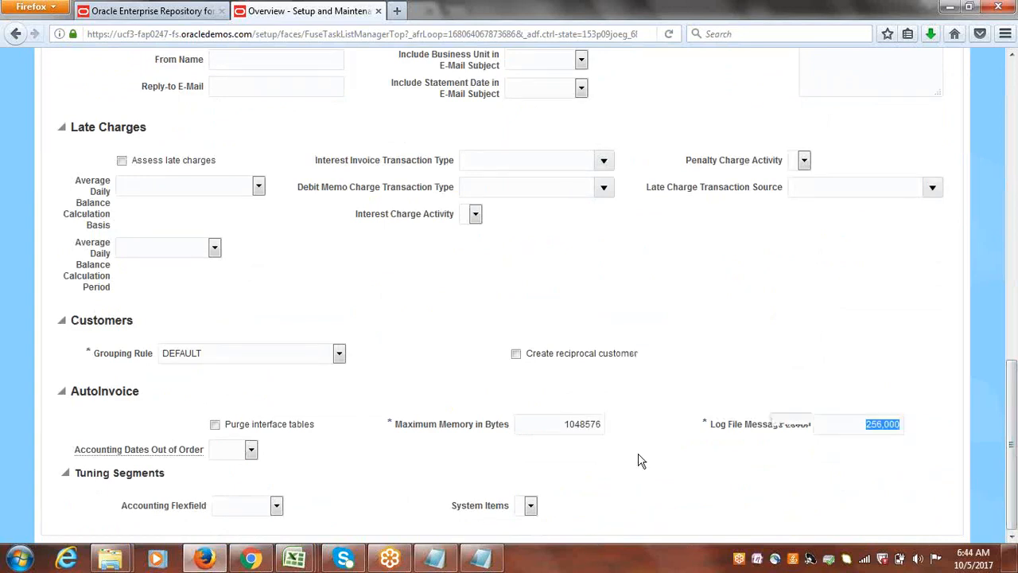
Set the AutoInvoice Log File Message Level to 1.
{"action": "left_click", "coordinate": [859, 476]}
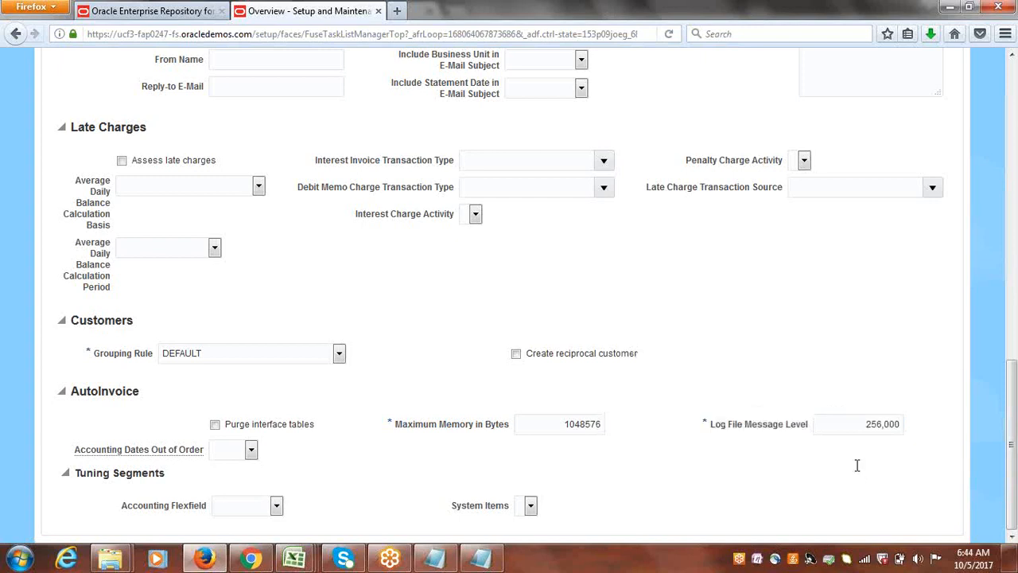
{"action": "left_click_drag", "start_coordinate": [861, 431], "coordinate": [926, 429]}
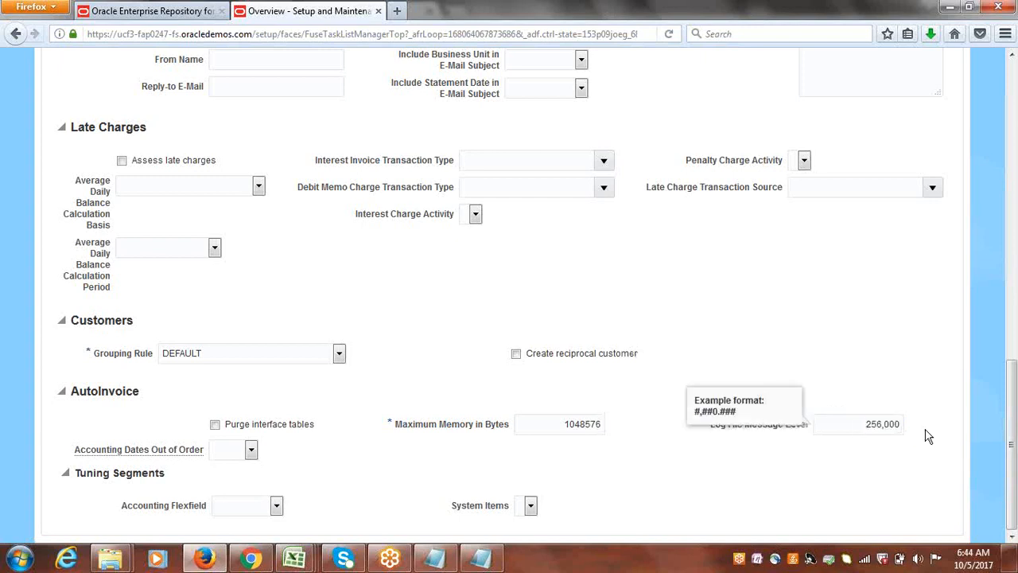
{"action": "type", "text": "1"}
{"action": "double_click", "coordinate": [871, 422]}
{"action": "type", "text": "1"}
{"action": "left_click", "coordinate": [897, 309]}
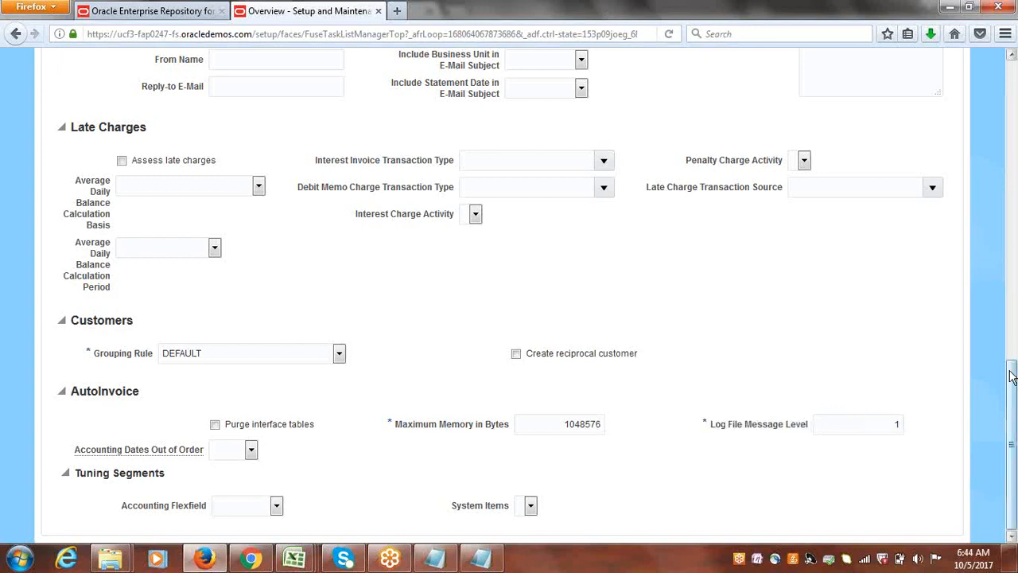
Save and close the edited system options, and finish the Manage Receivables System Options task.
{"action": "left_click_drag", "start_coordinate": [1012, 402], "coordinate": [1014, 108]}
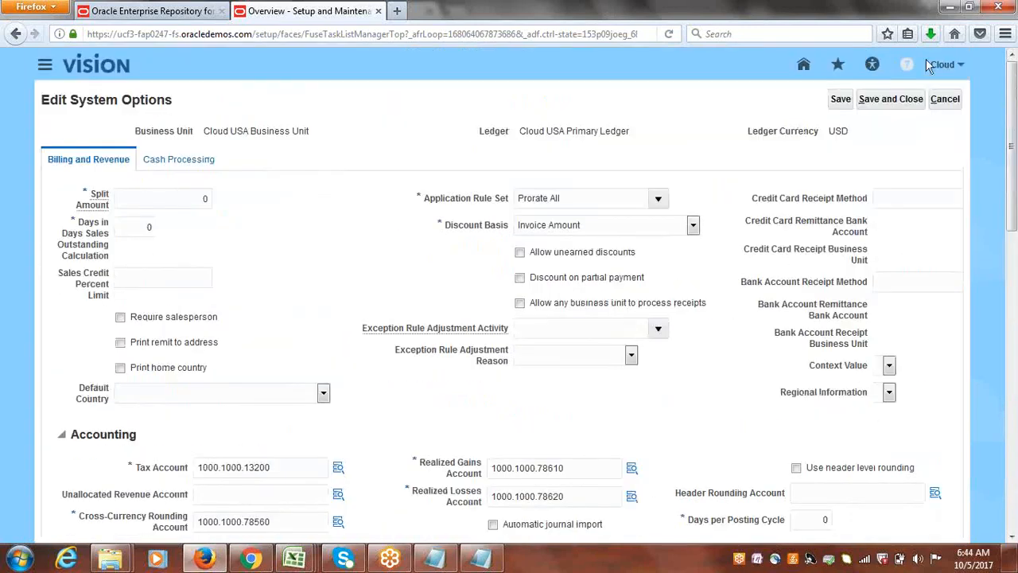
{"action": "left_click", "coordinate": [903, 98]}
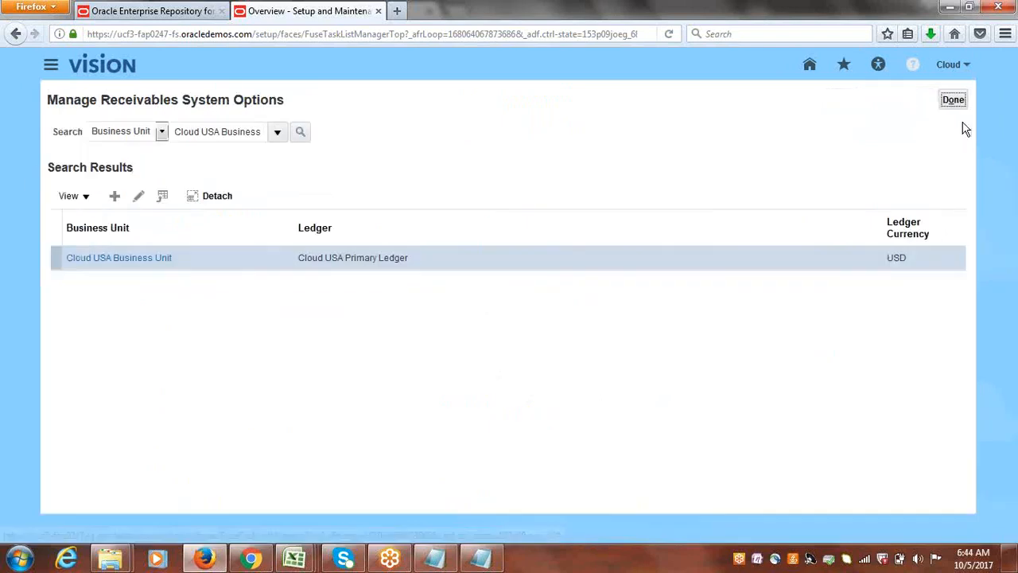
{"action": "left_click", "coordinate": [956, 105]}
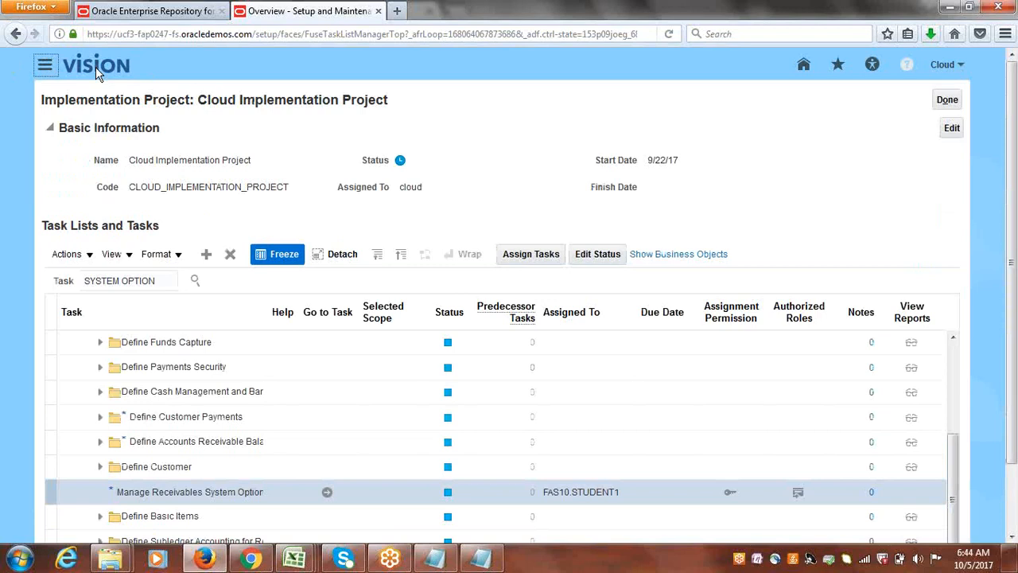
Go to the Scheduled Processes work area.
{"action": "left_click", "coordinate": [44, 65]}
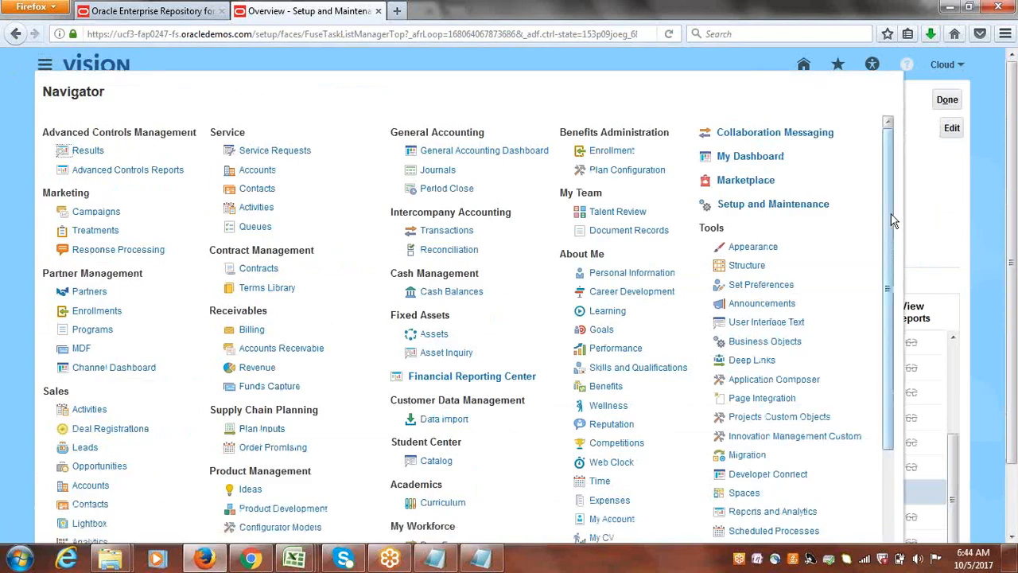
{"action": "left_click_drag", "start_coordinate": [891, 218], "coordinate": [897, 305]}
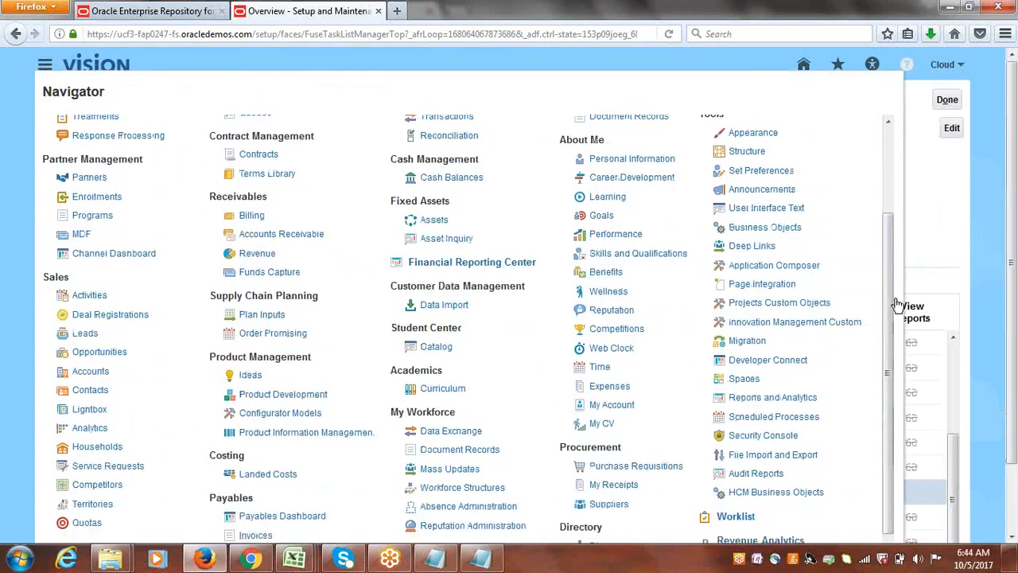
{"action": "left_click", "coordinate": [788, 416]}
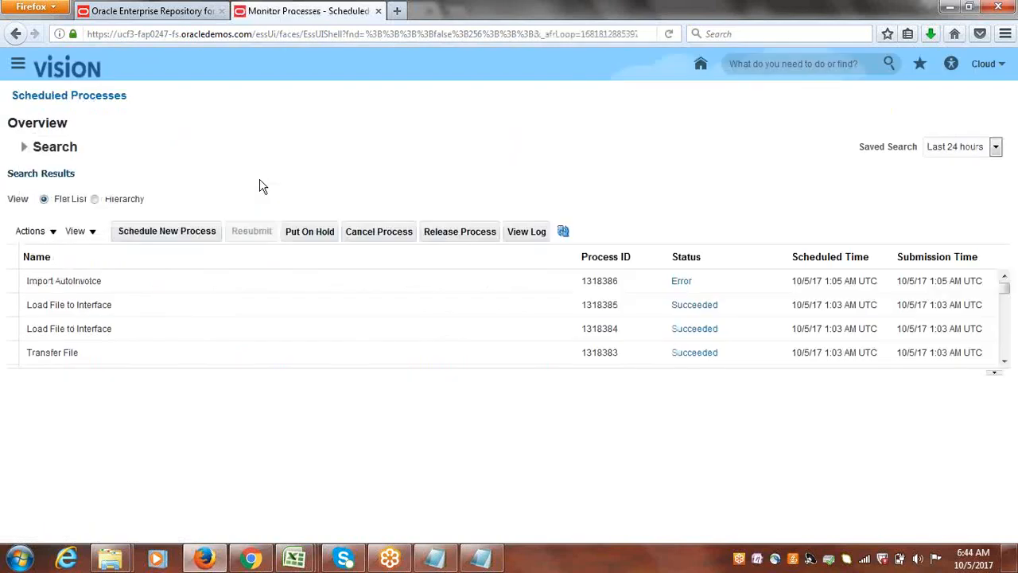
Schedule a new process, find the Import AutoInvoice job by name and open its process details.
{"action": "left_click", "coordinate": [167, 234]}
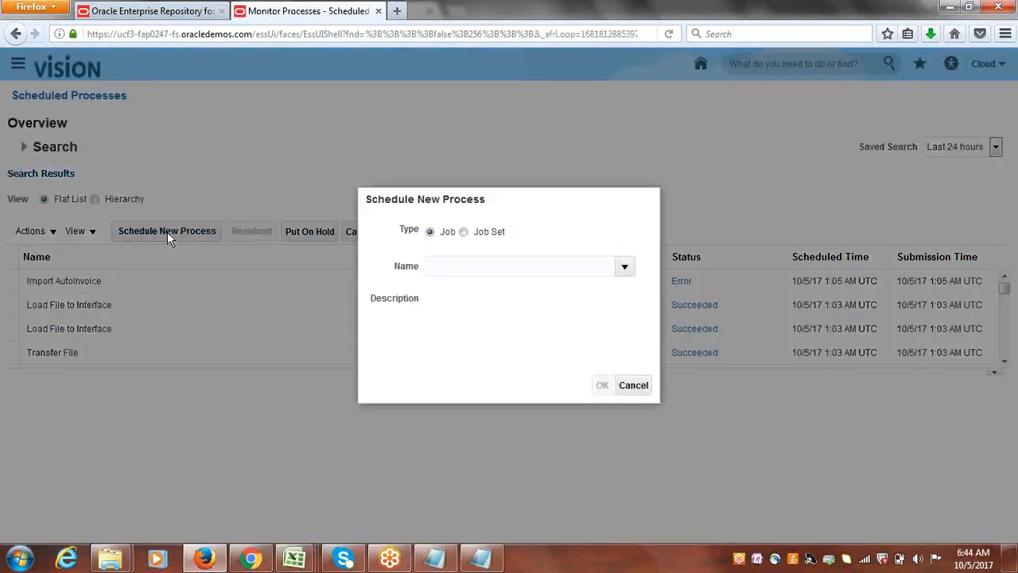
{"action": "type", "text": "Im"}
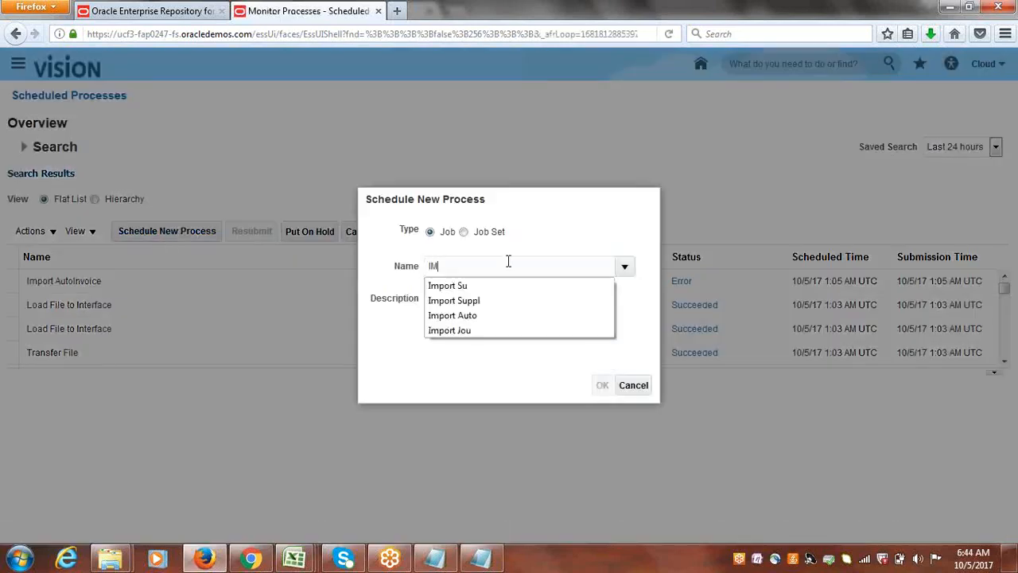
{"action": "left_click", "coordinate": [474, 314]}
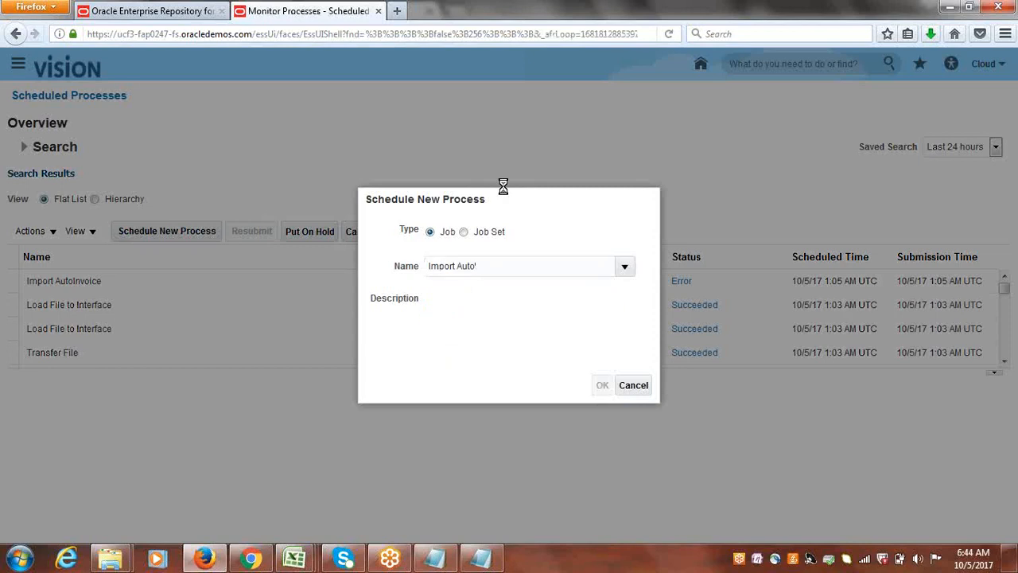
{"action": "left_click", "coordinate": [472, 264]}
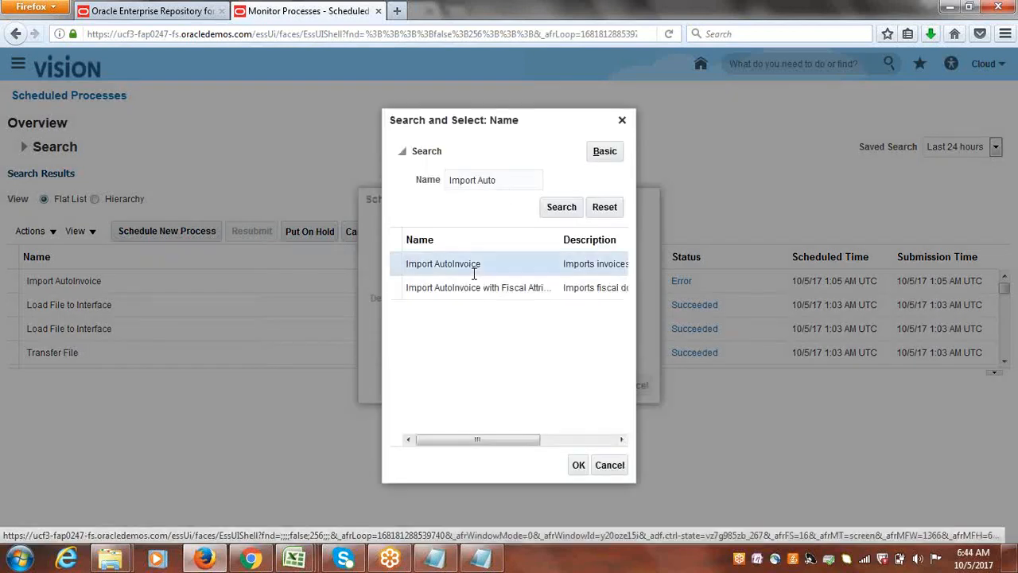
{"action": "left_click", "coordinate": [578, 467]}
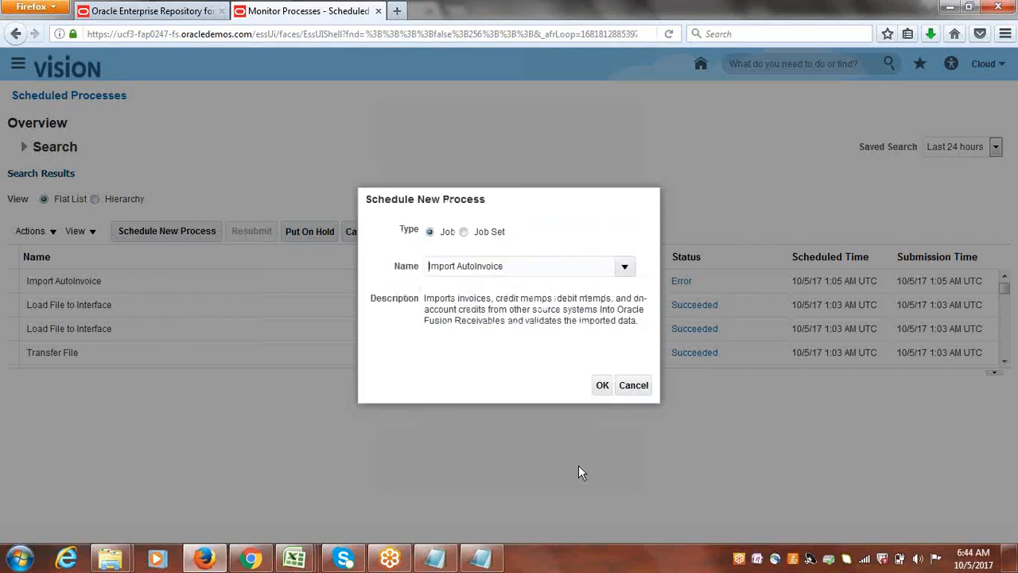
{"action": "left_click", "coordinate": [603, 385]}
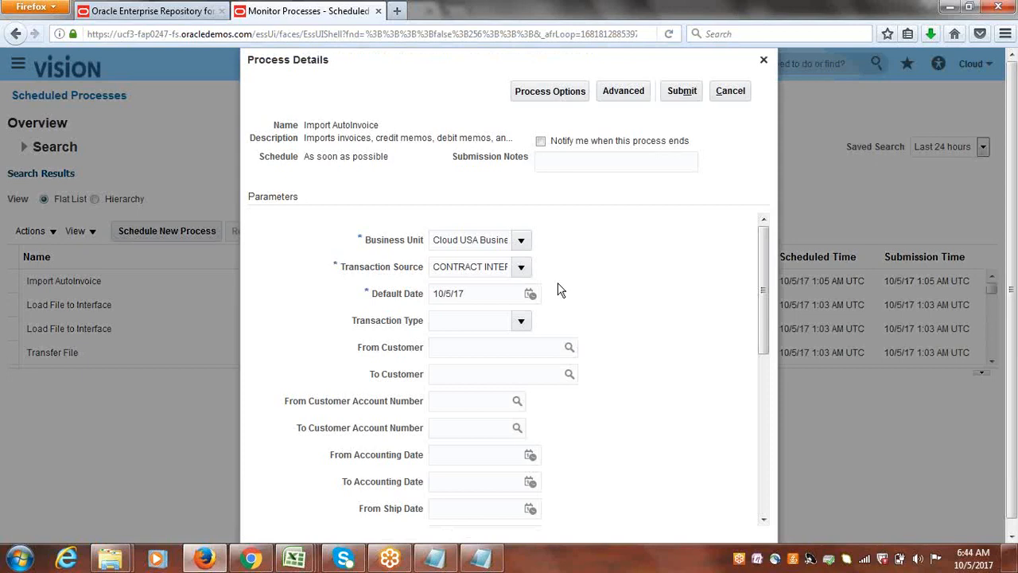
Submit Import AutoInvoice with transaction source Receivables Import and transaction type Cloud Invoice, and acknowledge the submission.
{"action": "left_click", "coordinate": [521, 266]}
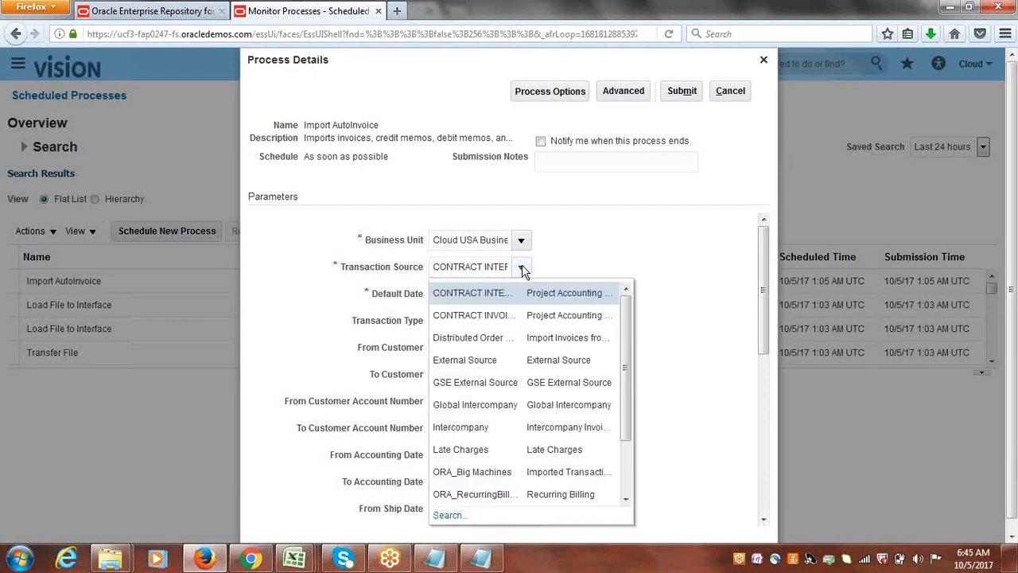
{"action": "left_click_drag", "start_coordinate": [634, 332], "coordinate": [630, 457]}
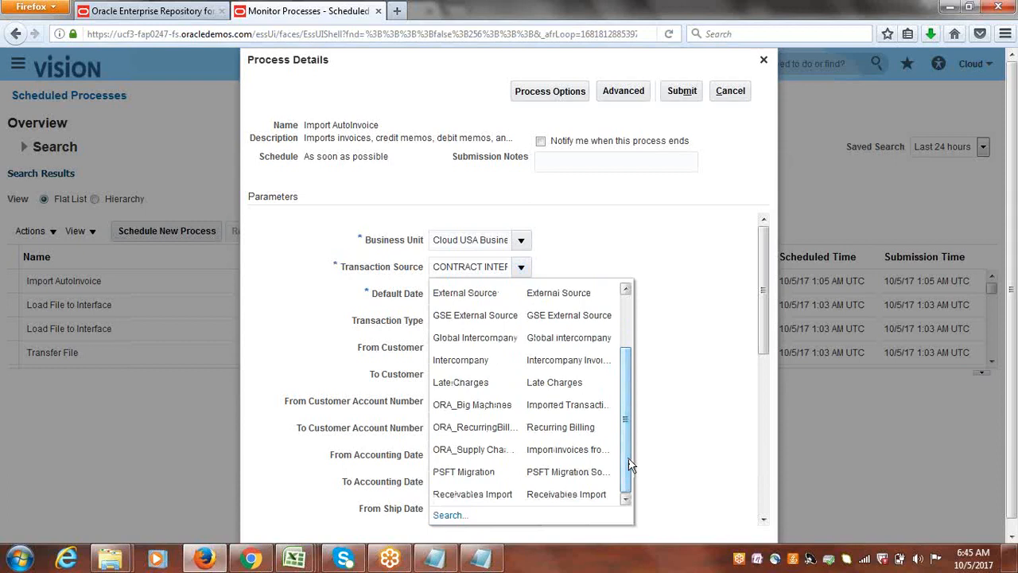
{"action": "left_click", "coordinate": [502, 492]}
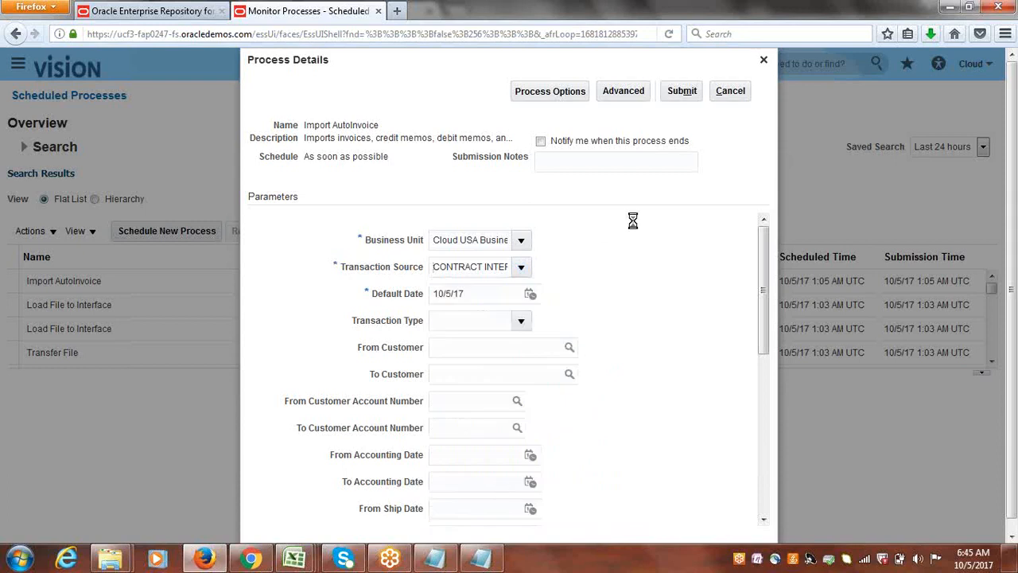
{"action": "left_click", "coordinate": [520, 322]}
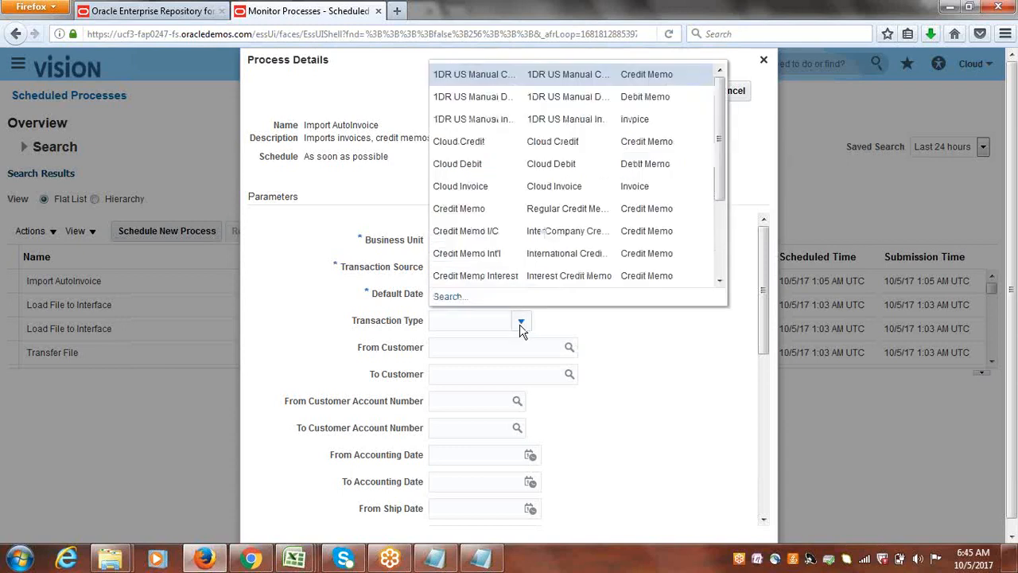
{"action": "left_click", "coordinate": [475, 189]}
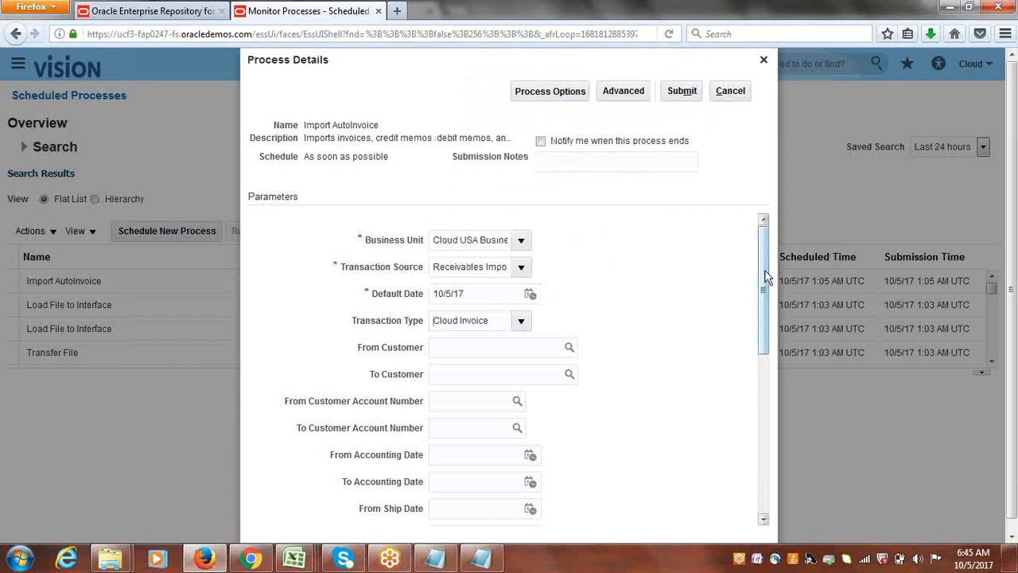
{"action": "left_click_drag", "start_coordinate": [764, 278], "coordinate": [761, 211]}
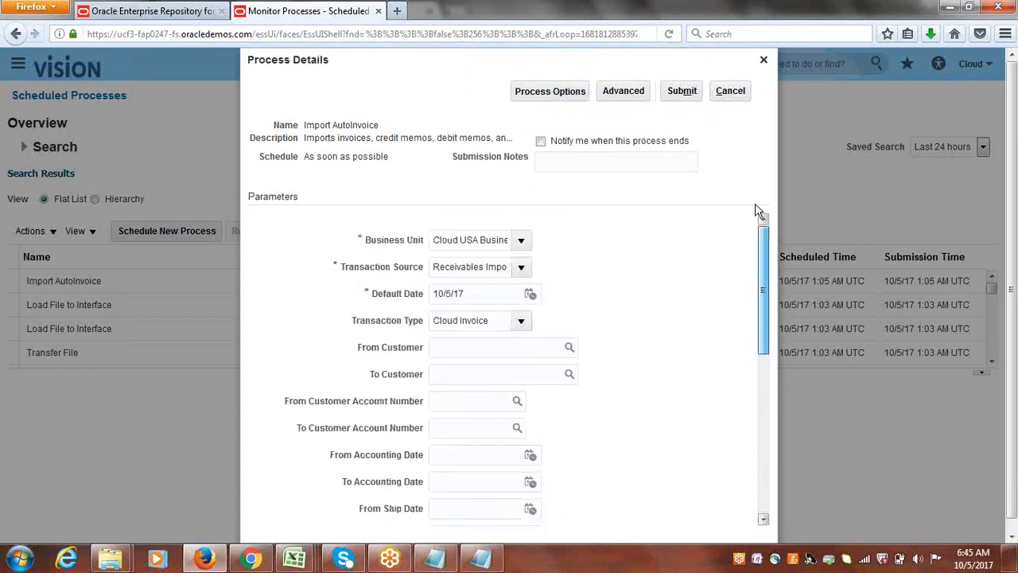
{"action": "left_click", "coordinate": [687, 91]}
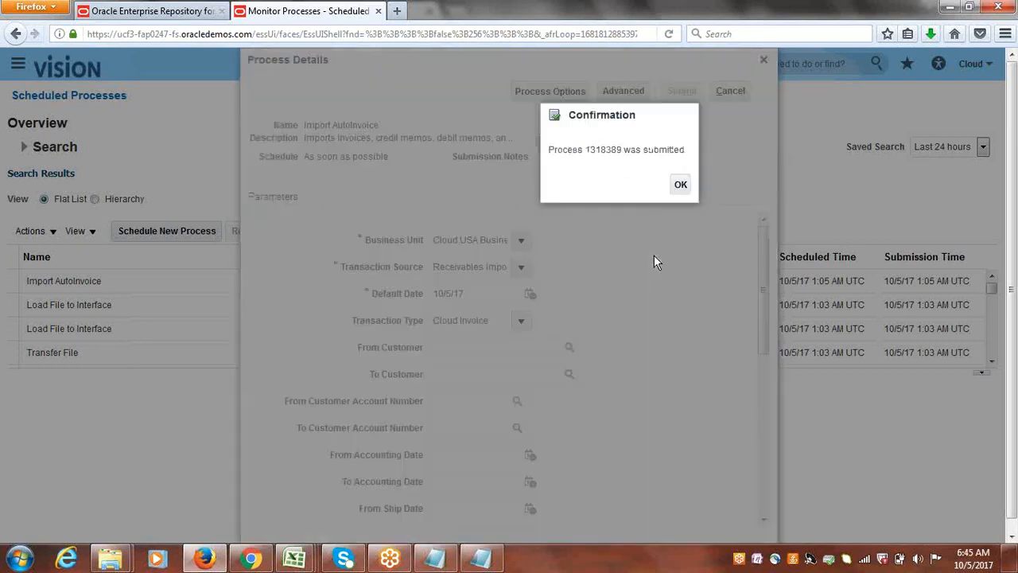
{"action": "left_click", "coordinate": [682, 187]}
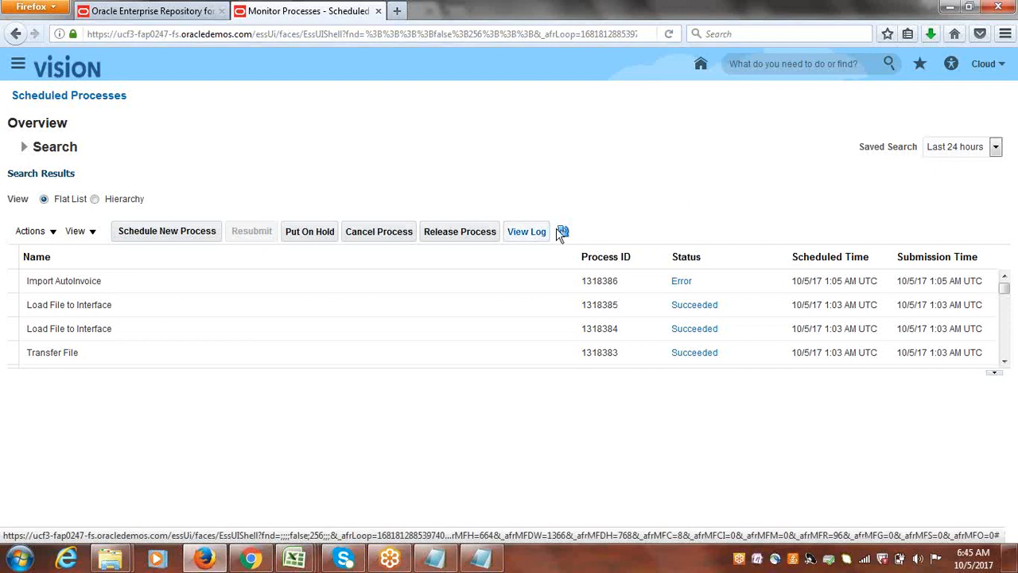
Refresh the scheduled process list repeatedly to check the status of the AutoInvoice import and its execution report.
{"action": "left_click", "coordinate": [564, 231]}
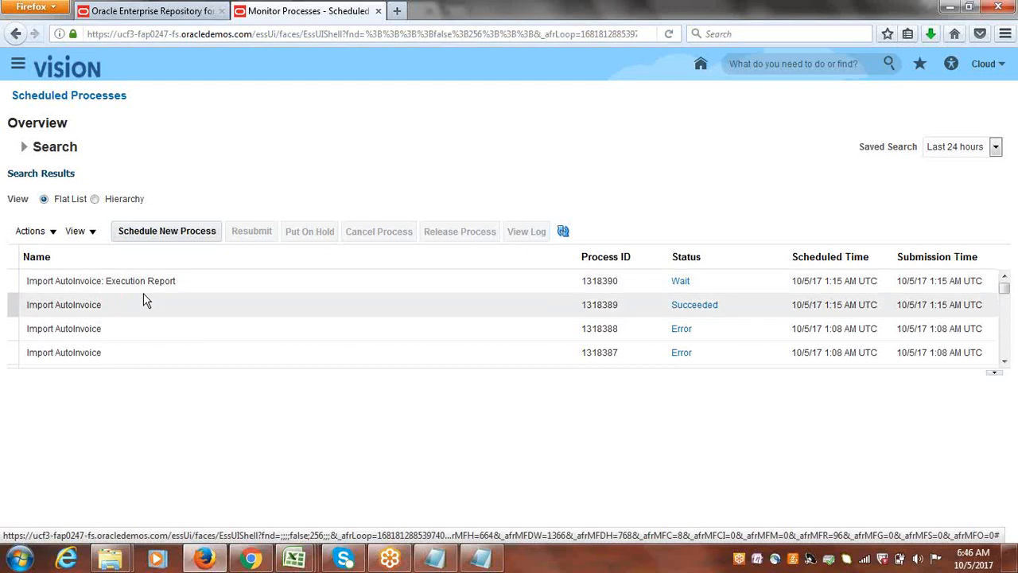
{"action": "left_click", "coordinate": [563, 230]}
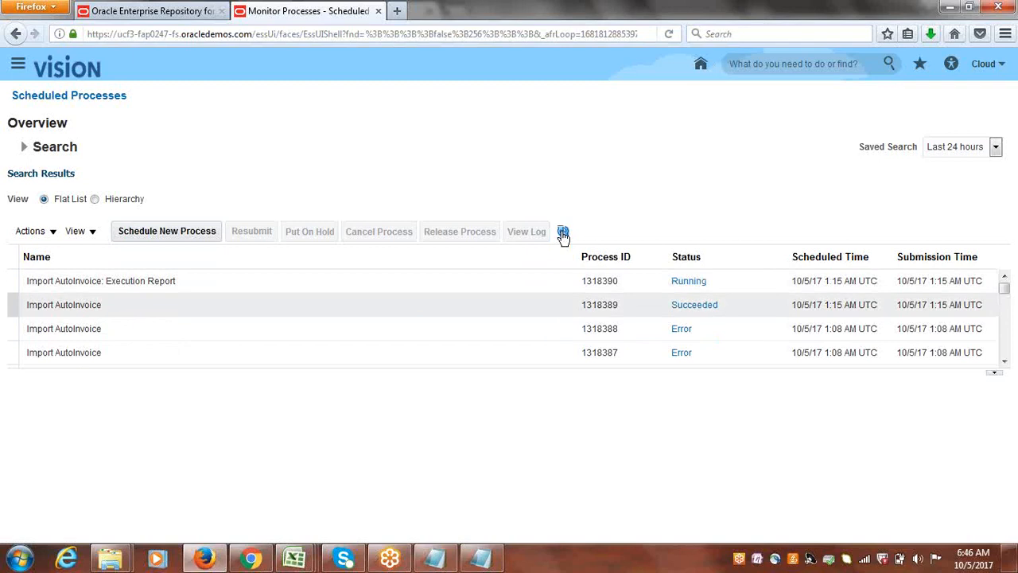
{"action": "left_click", "coordinate": [562, 228]}
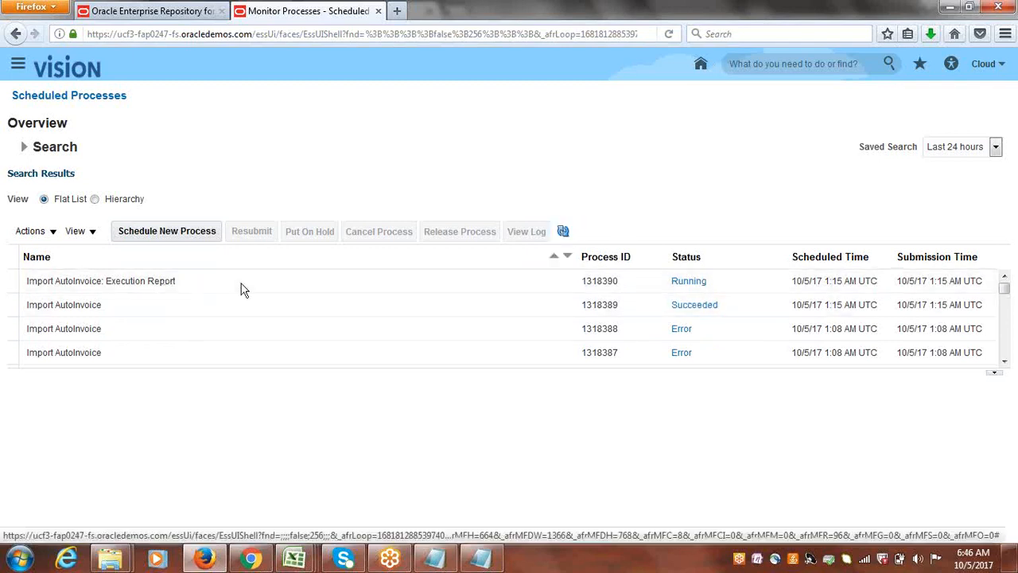
Refresh the scheduled process list until the AutoInvoice execution report finishes, and open its PDF output from the process details.
{"action": "left_click", "coordinate": [563, 230]}
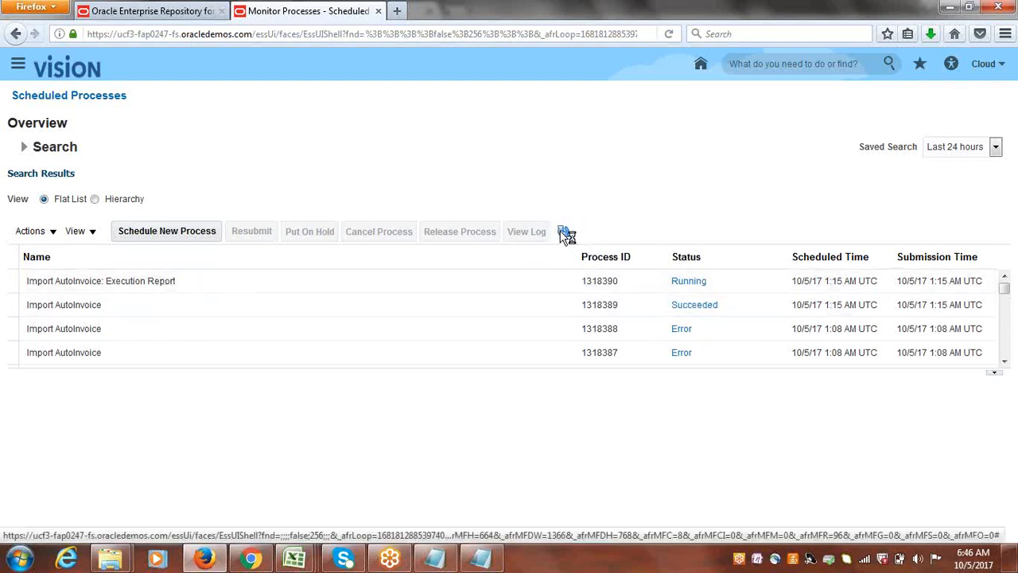
{"action": "left_click", "coordinate": [562, 231]}
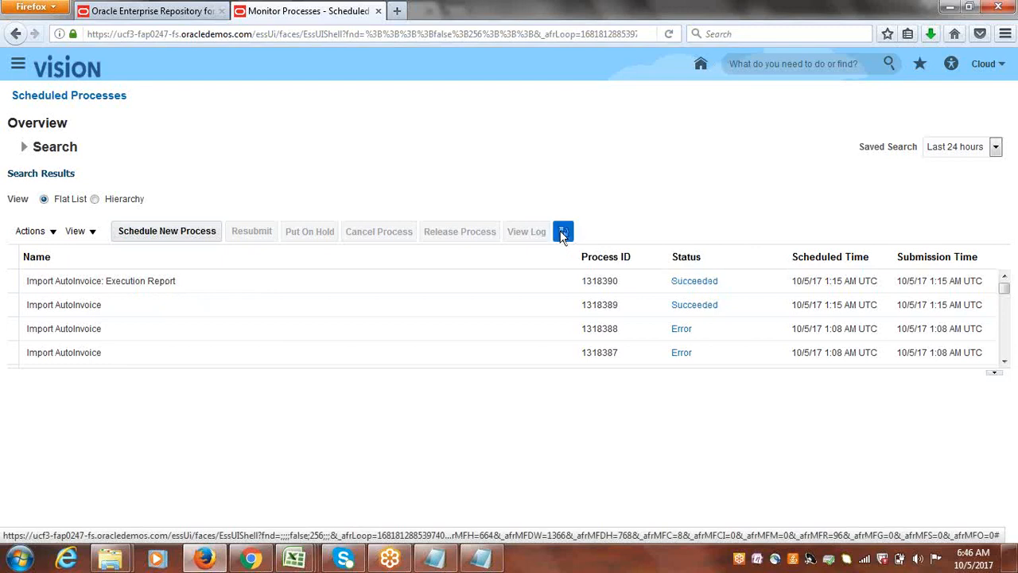
{"action": "left_click", "coordinate": [181, 280]}
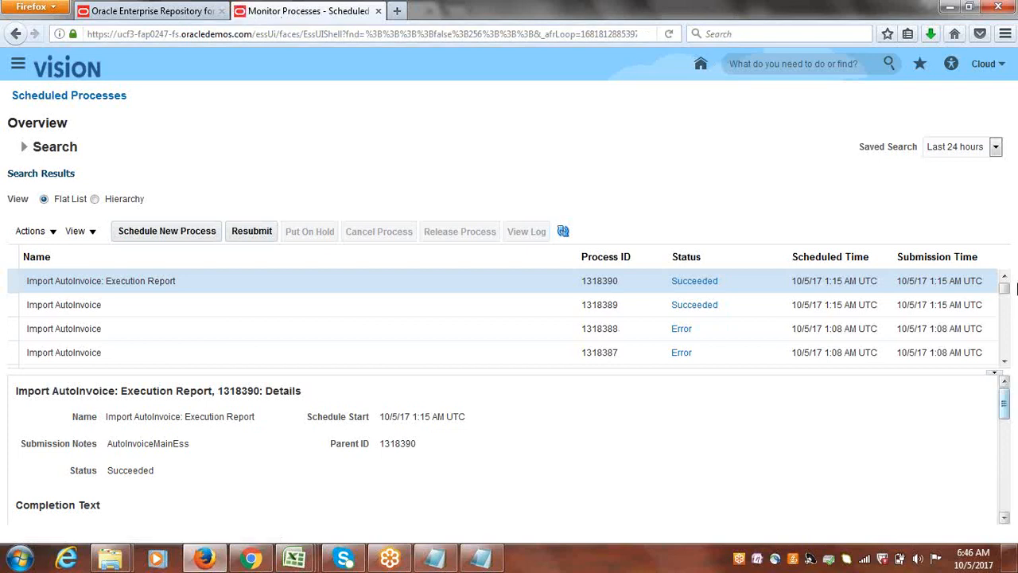
{"action": "left_click_drag", "start_coordinate": [1006, 406], "coordinate": [1012, 477]}
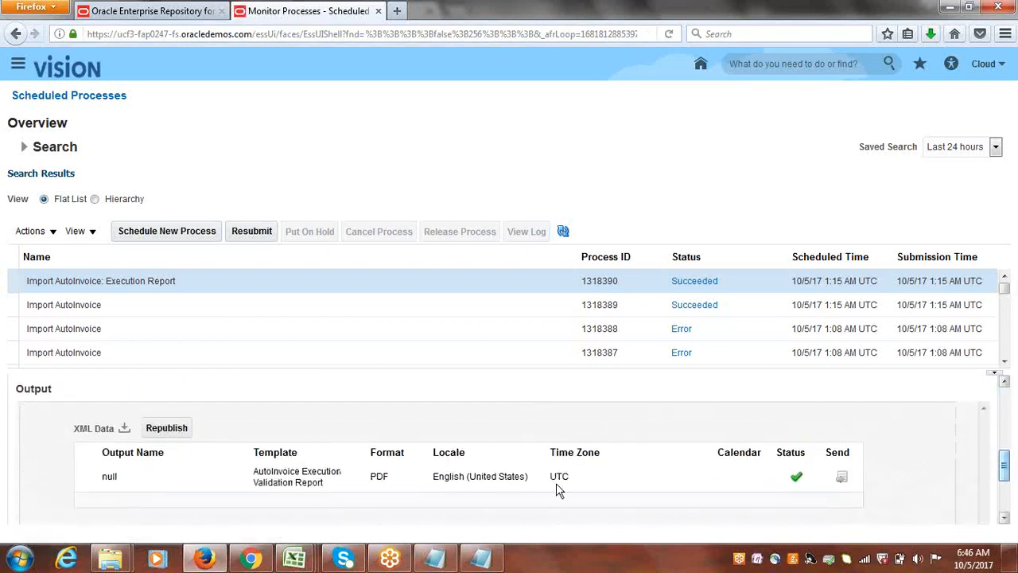
{"action": "left_click", "coordinate": [110, 475]}
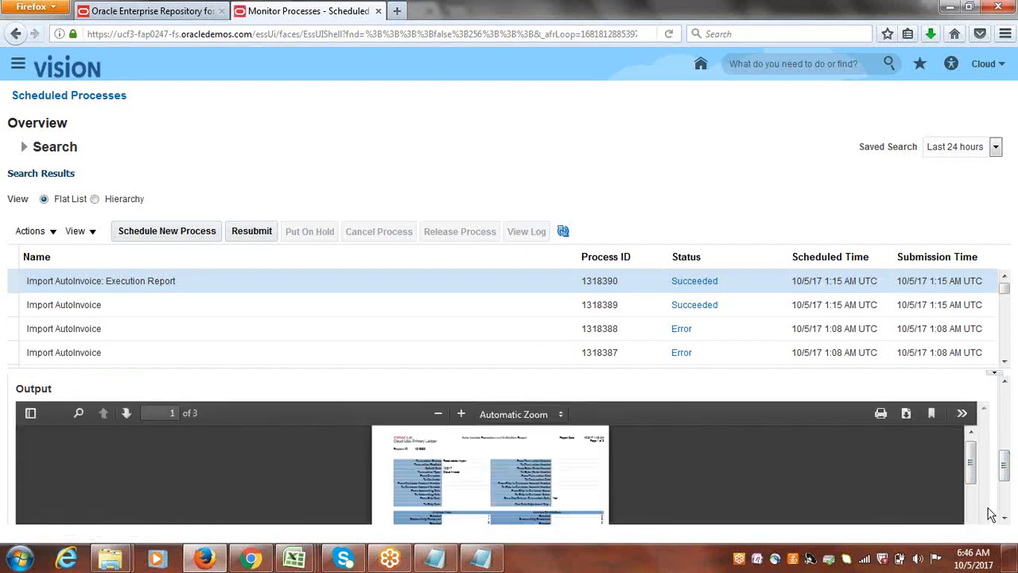
Open the execution report's document.pdf in Foxit Reader, review its created transactions and interface line sections, and close it.
{"action": "left_click", "coordinate": [911, 418]}
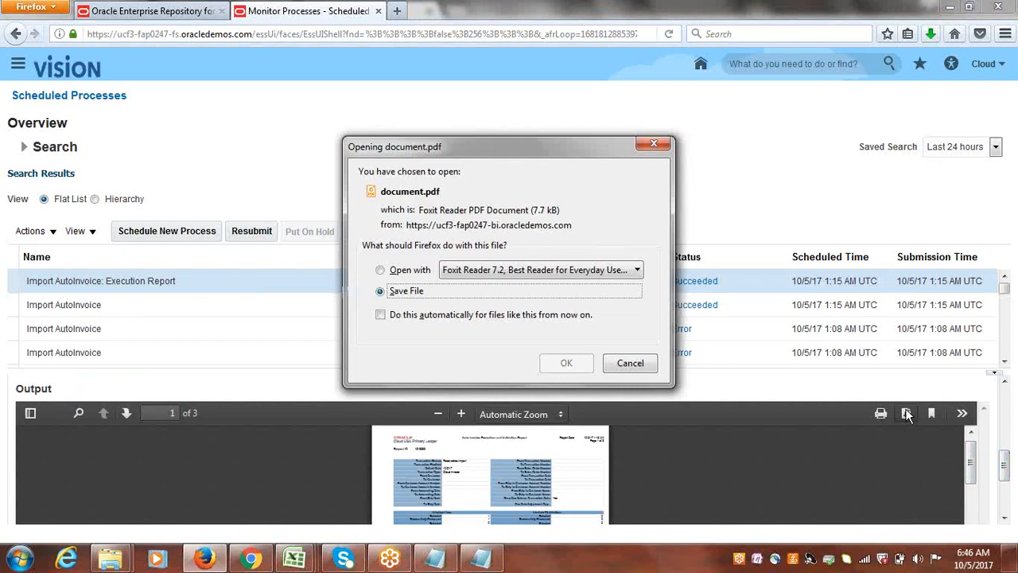
{"action": "left_click", "coordinate": [404, 271]}
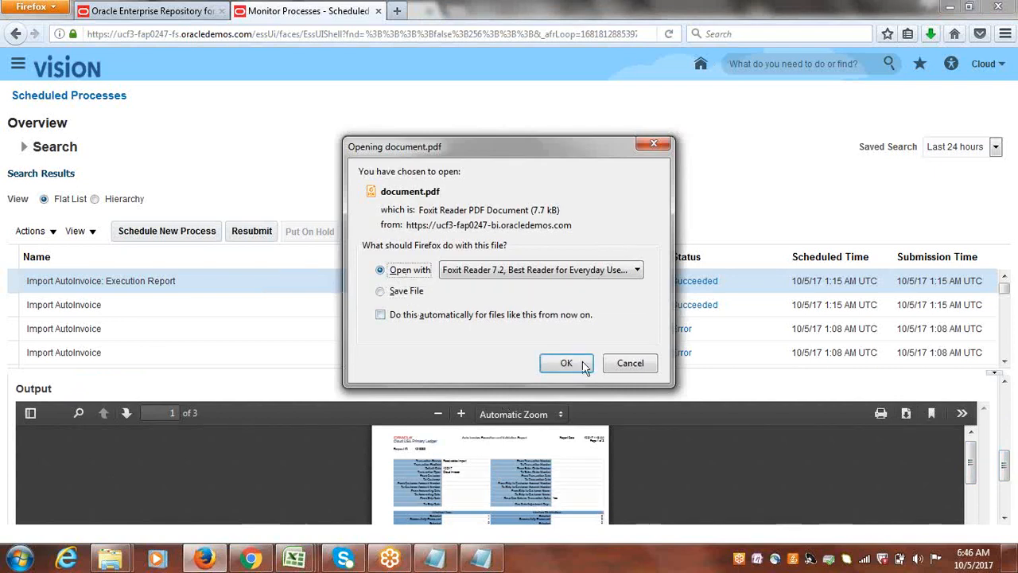
{"action": "left_click", "coordinate": [581, 363]}
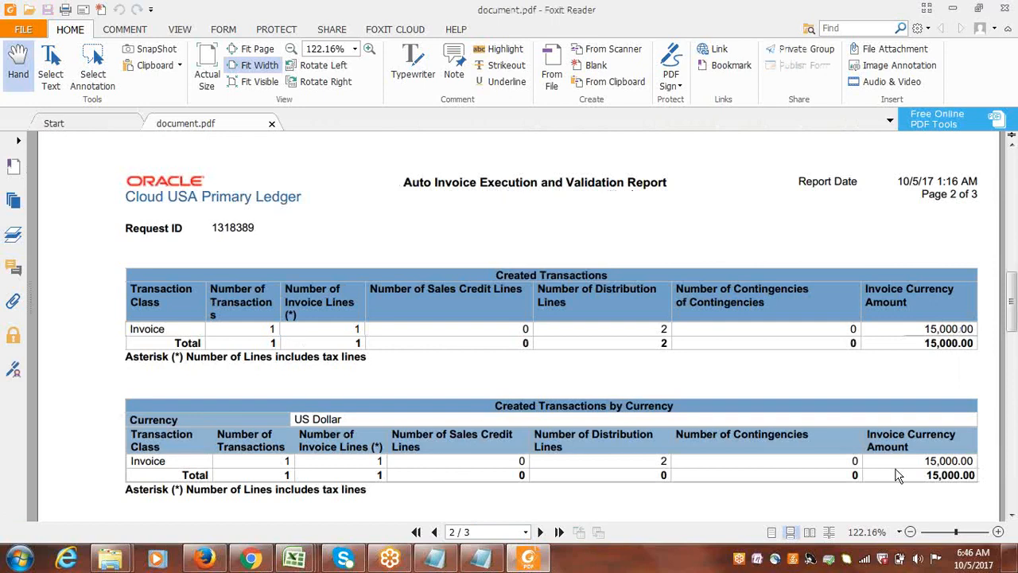
{"action": "left_click_drag", "start_coordinate": [1012, 297], "coordinate": [1013, 195]}
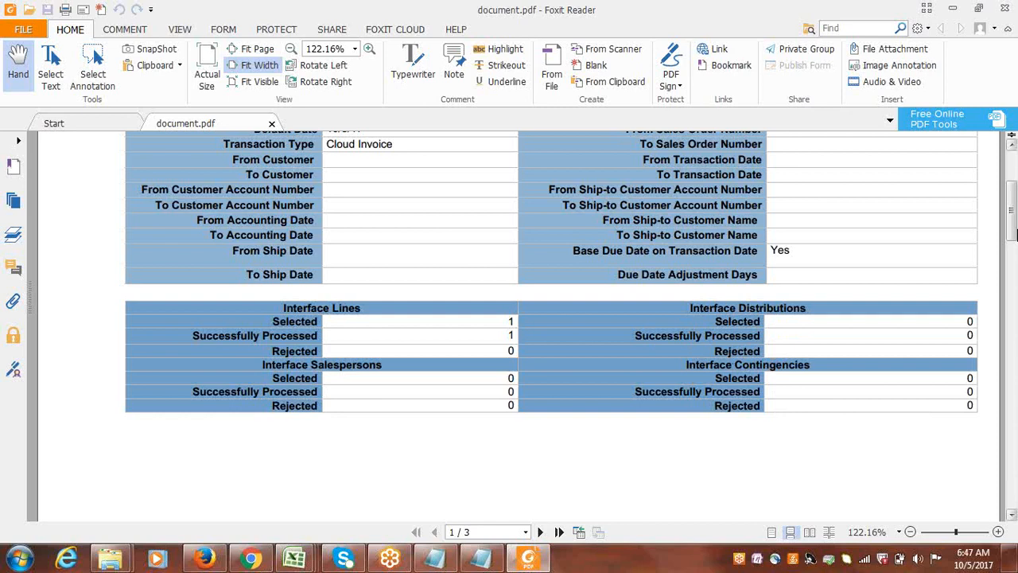
{"action": "left_click_drag", "start_coordinate": [1014, 230], "coordinate": [1015, 229]}
{"action": "left_click_drag", "start_coordinate": [1012, 223], "coordinate": [1012, 175]}
{"action": "left_click", "coordinate": [1000, 8]}
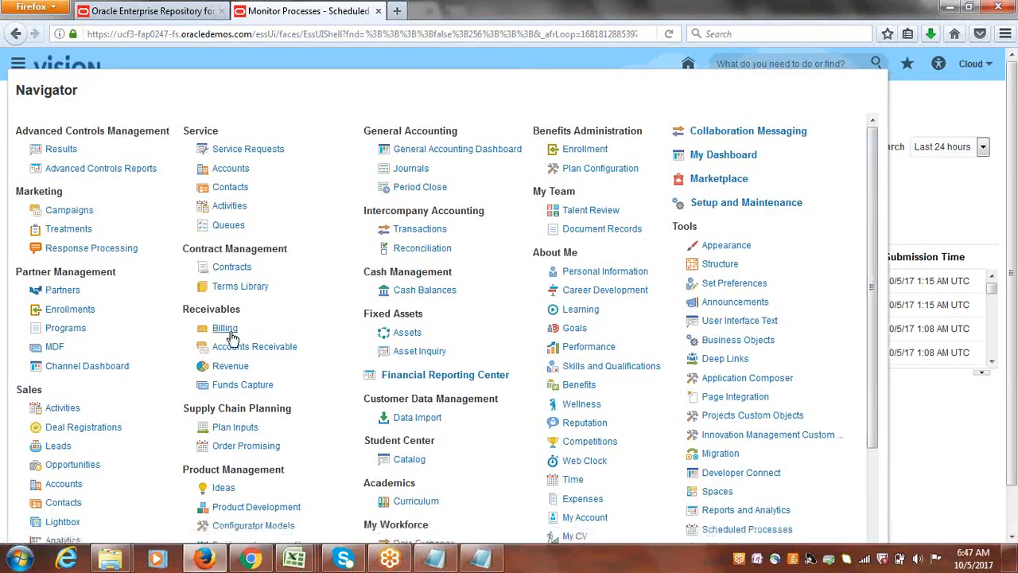
Go to the Receivables Billing work area and open Manage Transactions.
{"action": "left_click", "coordinate": [225, 334]}
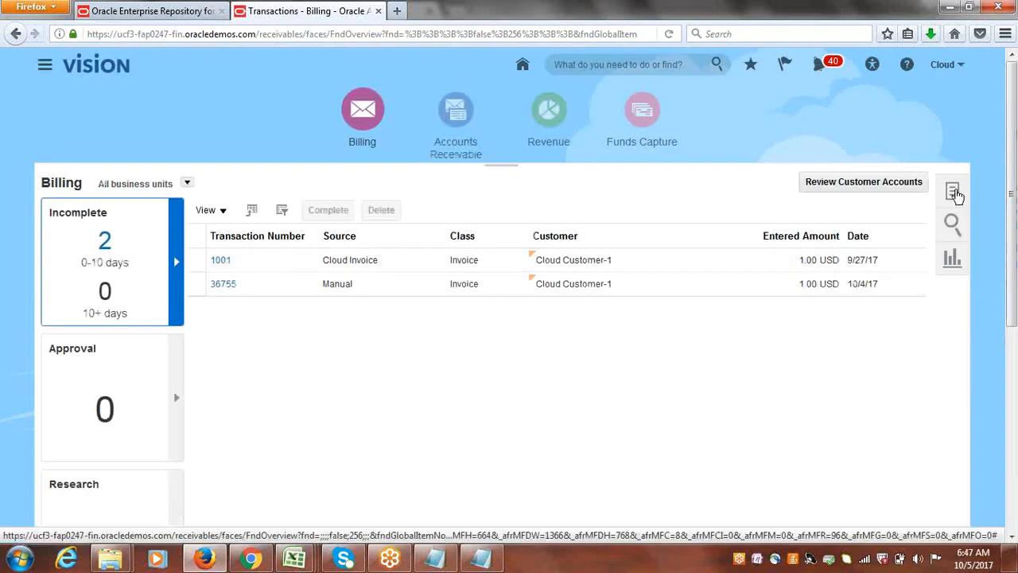
{"action": "left_click", "coordinate": [954, 193]}
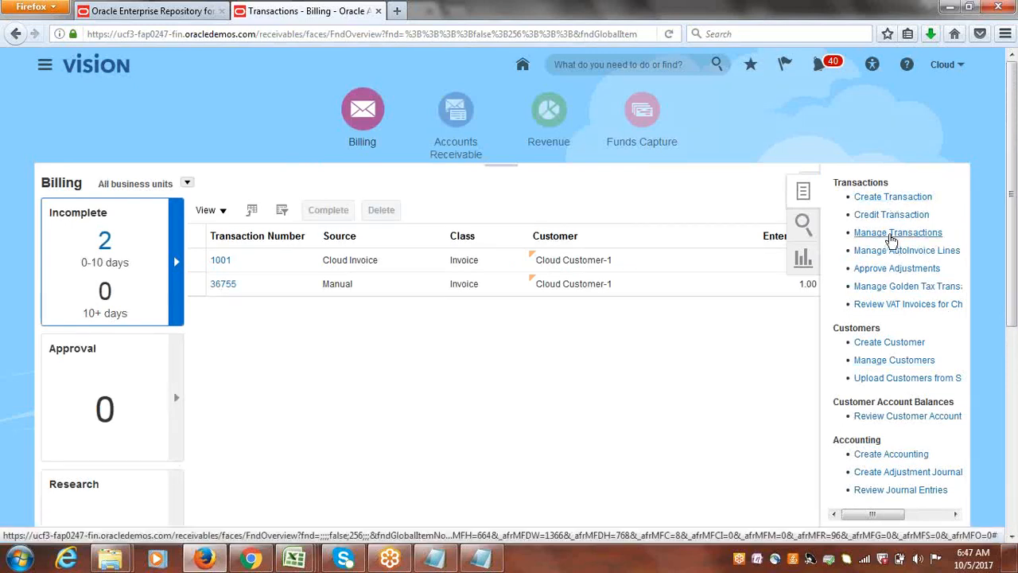
{"action": "left_click", "coordinate": [890, 235]}
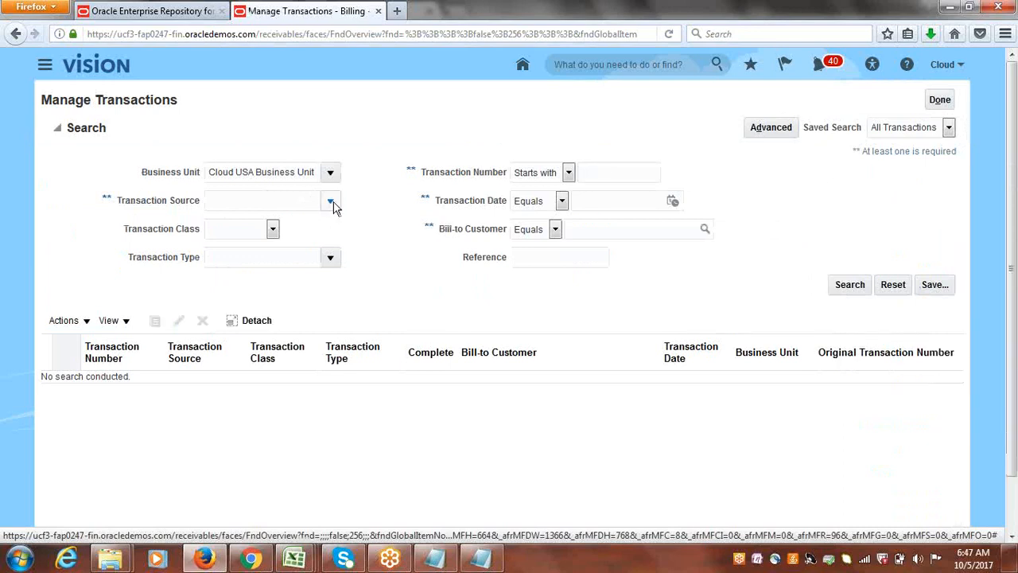
Set the transaction search criteria to source Receivables Import and transaction date 10/5/17.
{"action": "left_click", "coordinate": [331, 203]}
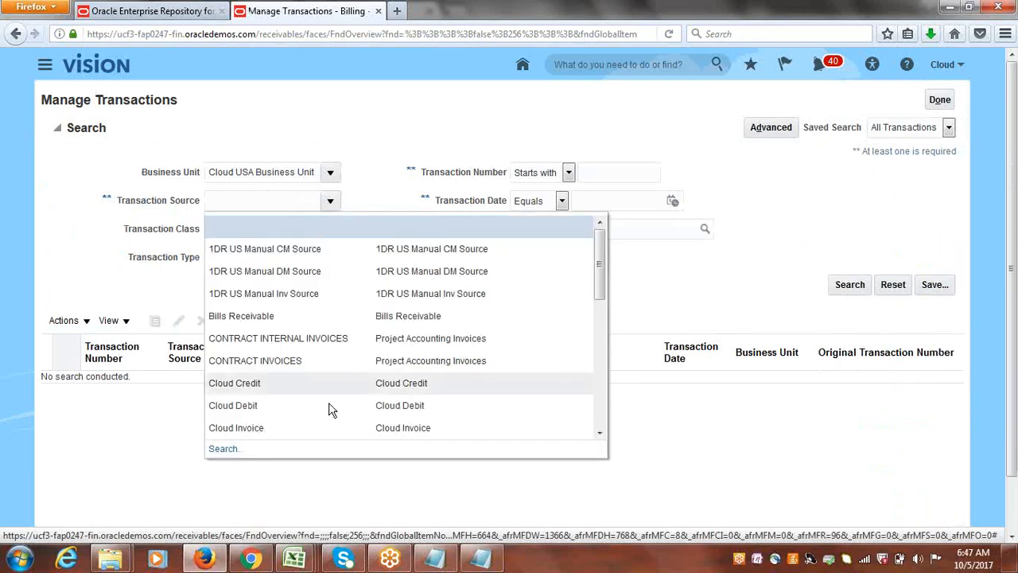
{"action": "scroll", "coordinate": [603, 317], "scroll_direction": "down", "scroll_amount": 1}
{"action": "scroll", "coordinate": [602, 316], "scroll_direction": "down", "scroll_amount": 5}
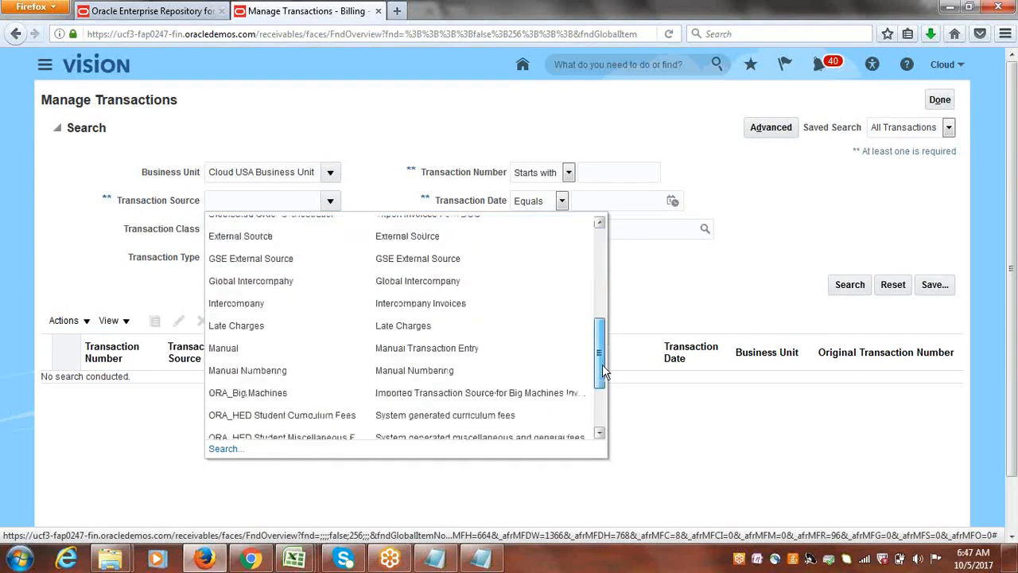
{"action": "left_click_drag", "start_coordinate": [602, 365], "coordinate": [606, 415]}
{"action": "left_click", "coordinate": [285, 429]}
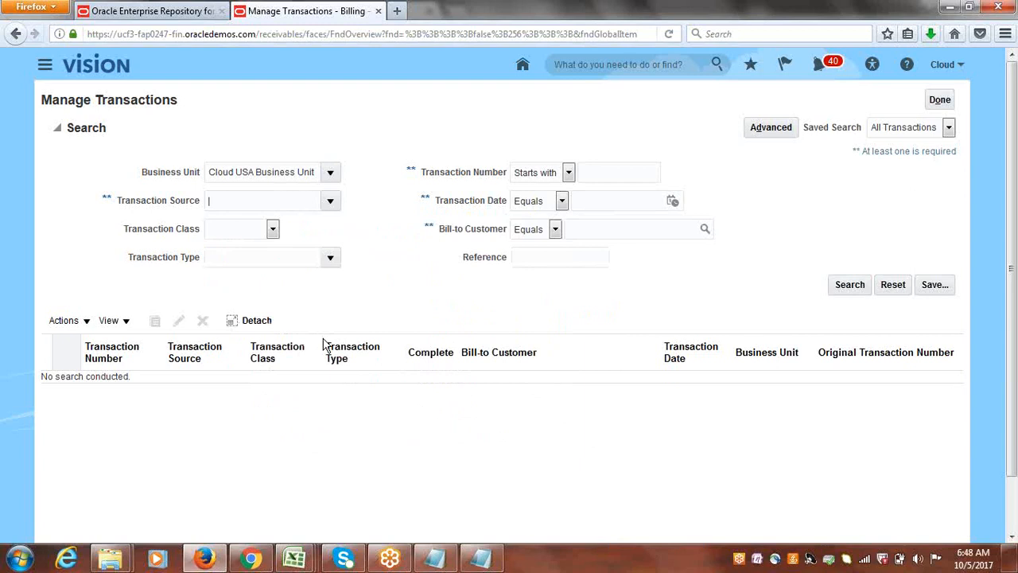
{"action": "left_click", "coordinate": [673, 201]}
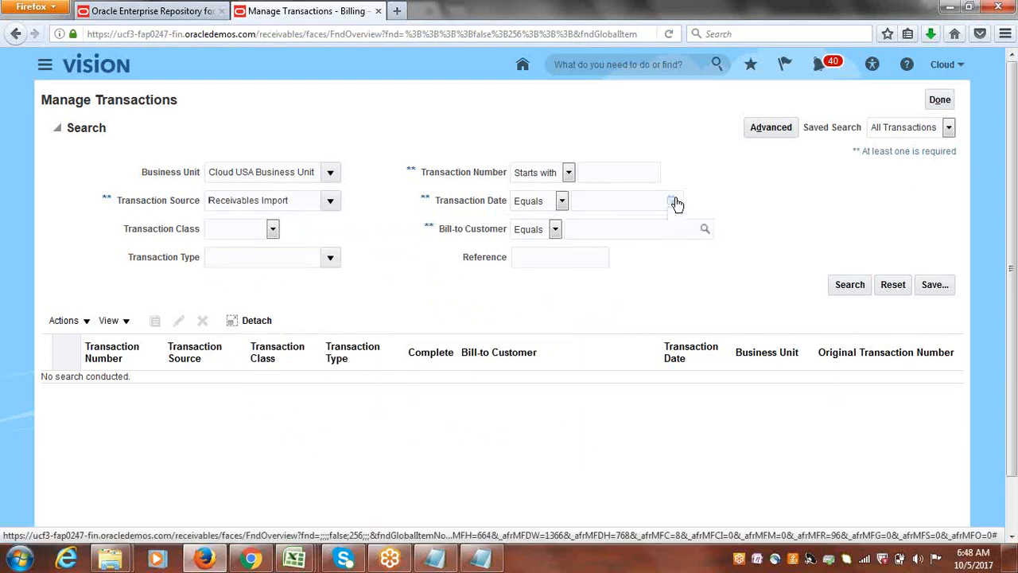
{"action": "left_click", "coordinate": [793, 268]}
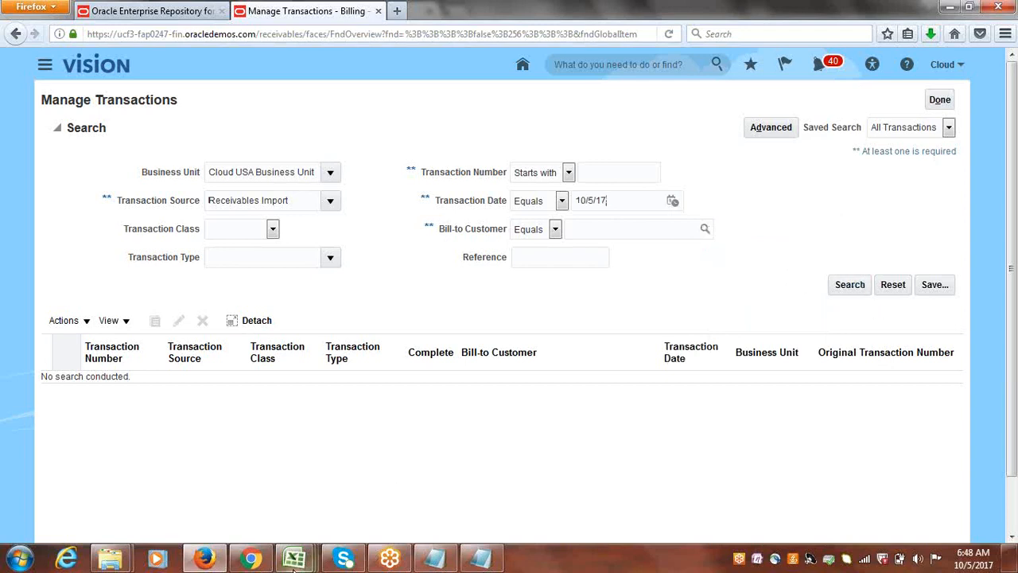
Switch to AutoInvoiceImportTemplate.xlsm in Excel and look through the columns of the RA_INTERFACE_LINES_ALL sheet.
{"action": "mouse_move", "coordinate": [294, 561]}
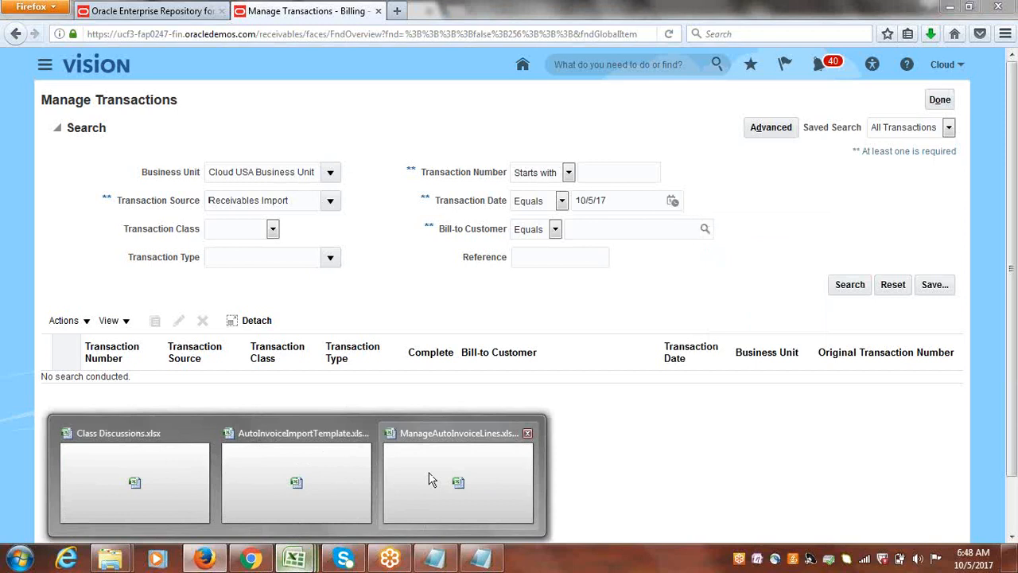
{"action": "left_click", "coordinate": [298, 477]}
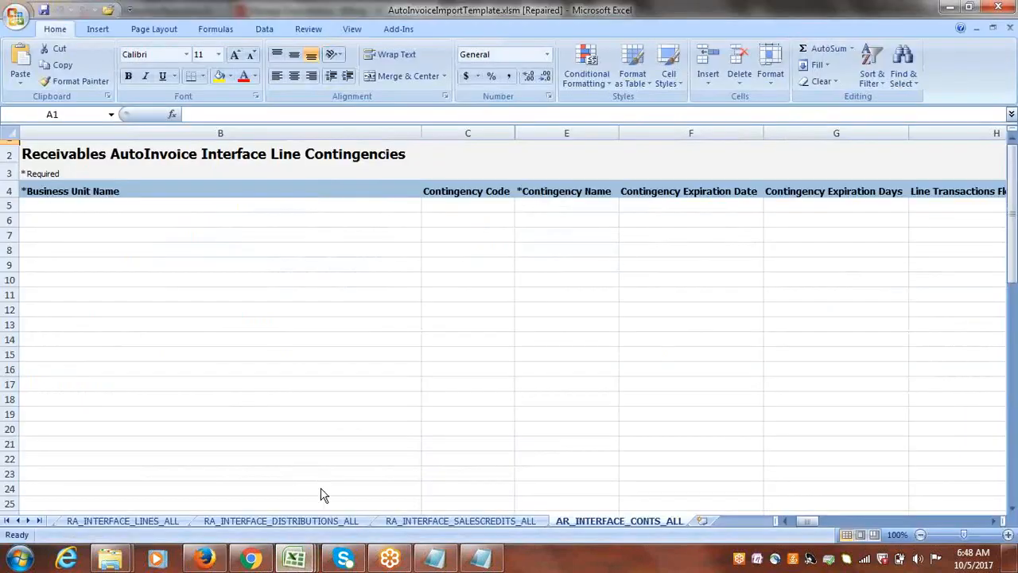
{"action": "left_click", "coordinate": [138, 519]}
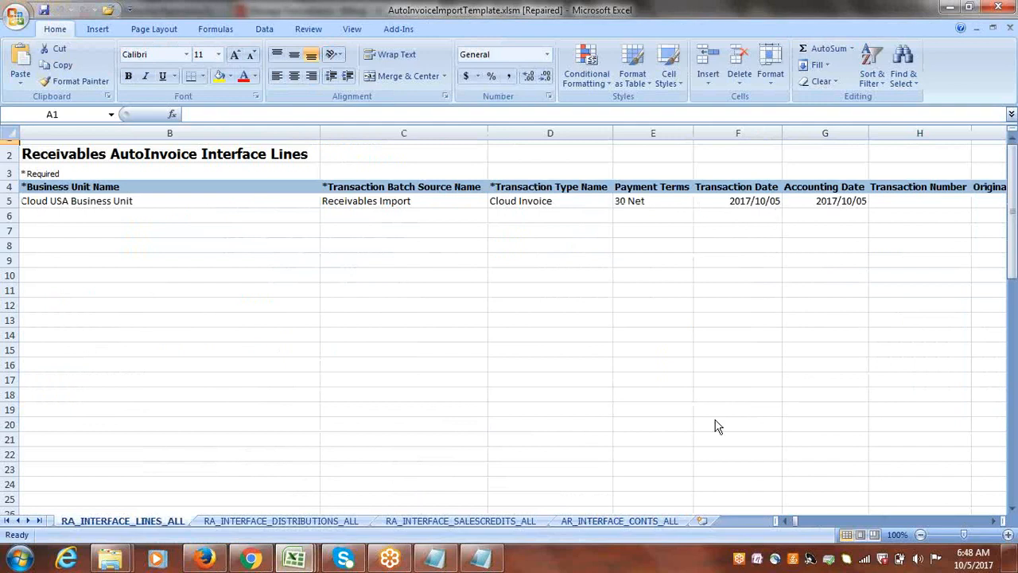
{"action": "left_click", "coordinate": [996, 521]}
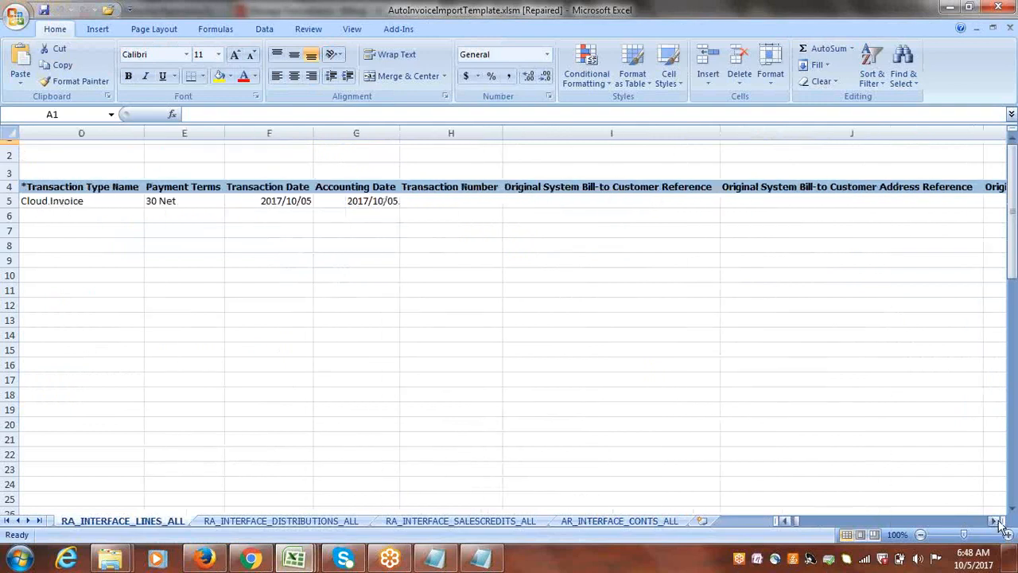
{"action": "left_click_drag", "start_coordinate": [1001, 525], "coordinate": [1001, 524]}
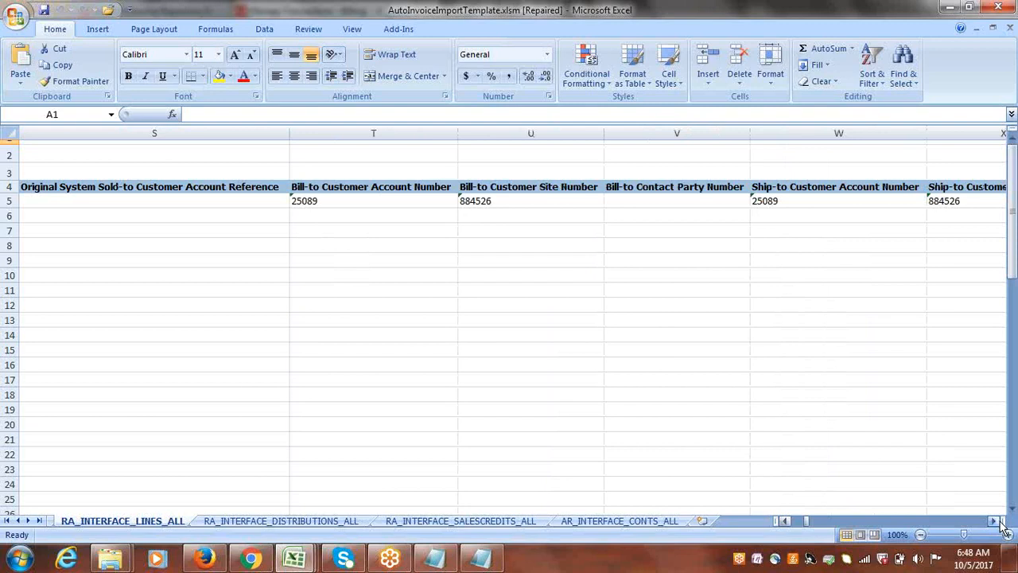
{"action": "left_click_drag", "start_coordinate": [810, 522], "coordinate": [788, 525]}
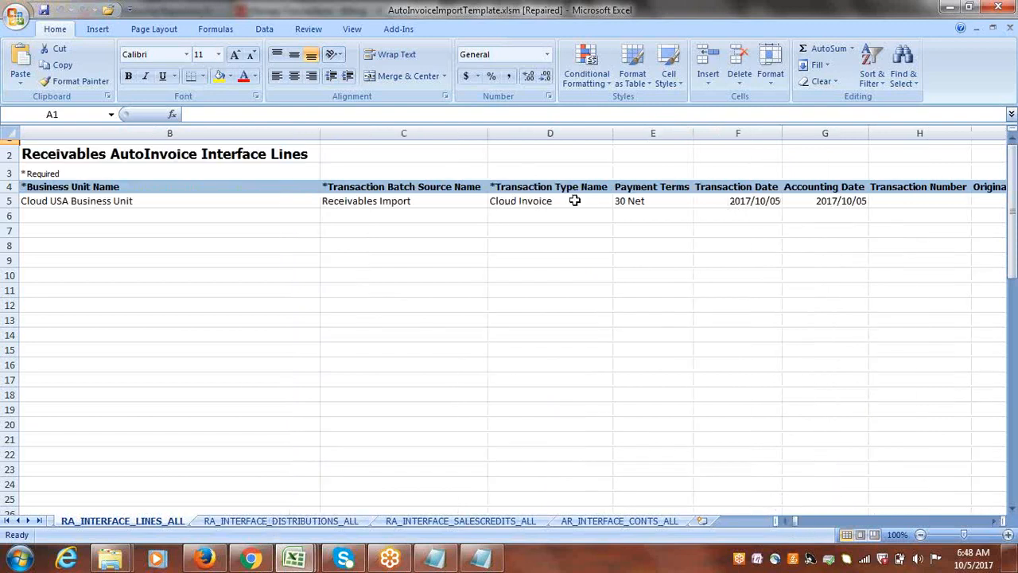
Examine the interface line in row 5 cell by cell, from the transaction type across to the transaction line quantity.
{"action": "left_click", "coordinate": [548, 200]}
{"action": "key", "text": "Right"}
{"action": "key", "text": "Right"}
{"action": "key", "text": "Right"}
{"action": "key", "text": "Right"}
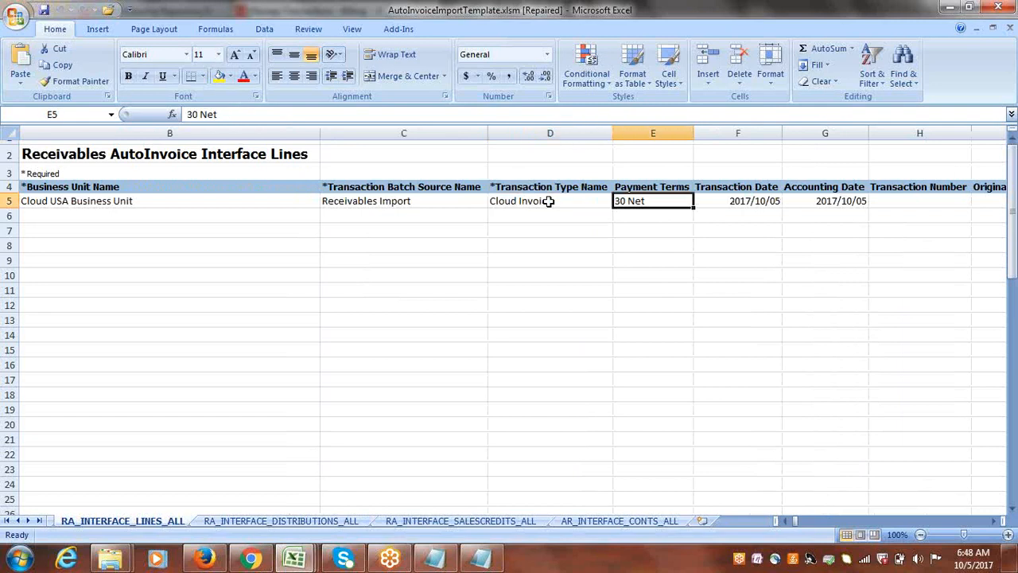
{"action": "key", "text": "Right"}
{"action": "key", "text": "Right"}
{"action": "key", "text": "Right"}
{"action": "key", "text": "Right"}
{"action": "key", "text": "Right"}
{"action": "key", "text": "Right"}
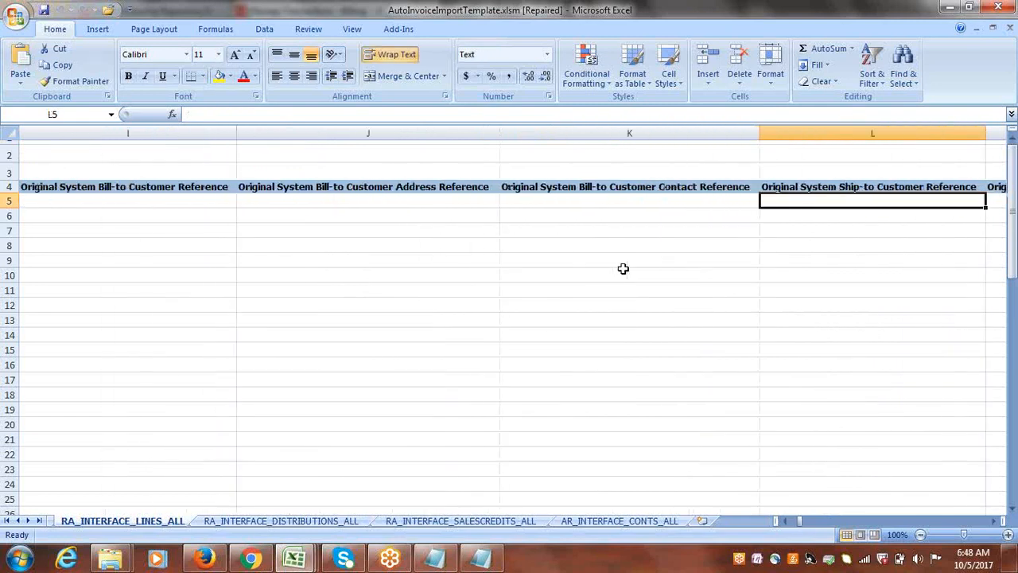
{"action": "key", "text": "Right"}
{"action": "key", "text": "Right"}
{"action": "key", "text": "Right"}
{"action": "key", "text": "Right"}
{"action": "key", "text": "Right"}
{"action": "key", "text": "Right"}
{"action": "key", "text": "Right"}
{"action": "key", "text": "Right"}
{"action": "key", "text": "Right"}
{"action": "key", "text": "Right"}
{"action": "key", "text": "Right"}
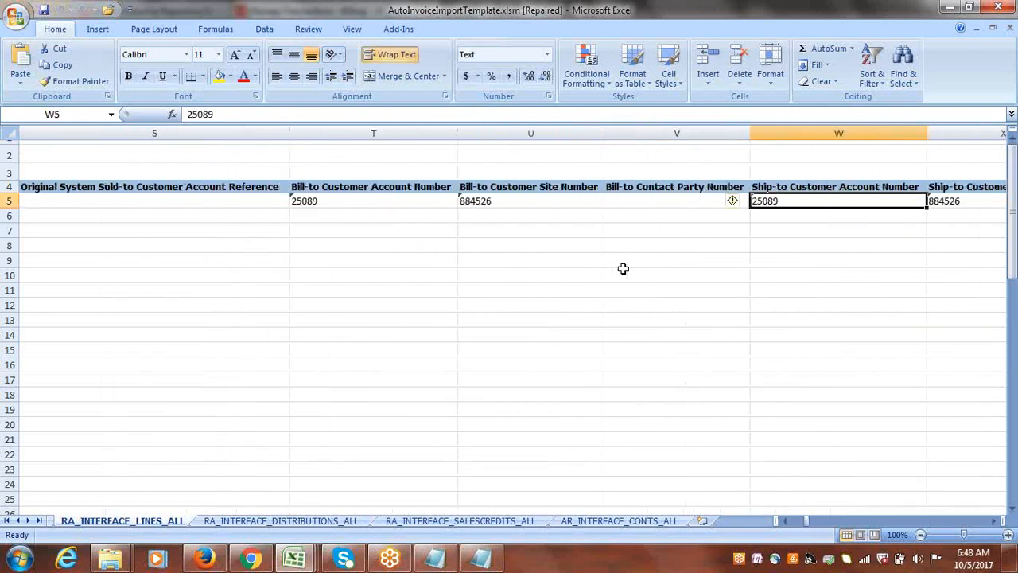
{"action": "key", "text": "Right"}
{"action": "key", "text": "Right"}
{"action": "key", "text": "Right"}
{"action": "key", "text": "Right"}
{"action": "key", "text": "Right"}
{"action": "key", "text": "Right"}
{"action": "key", "text": "Right"}
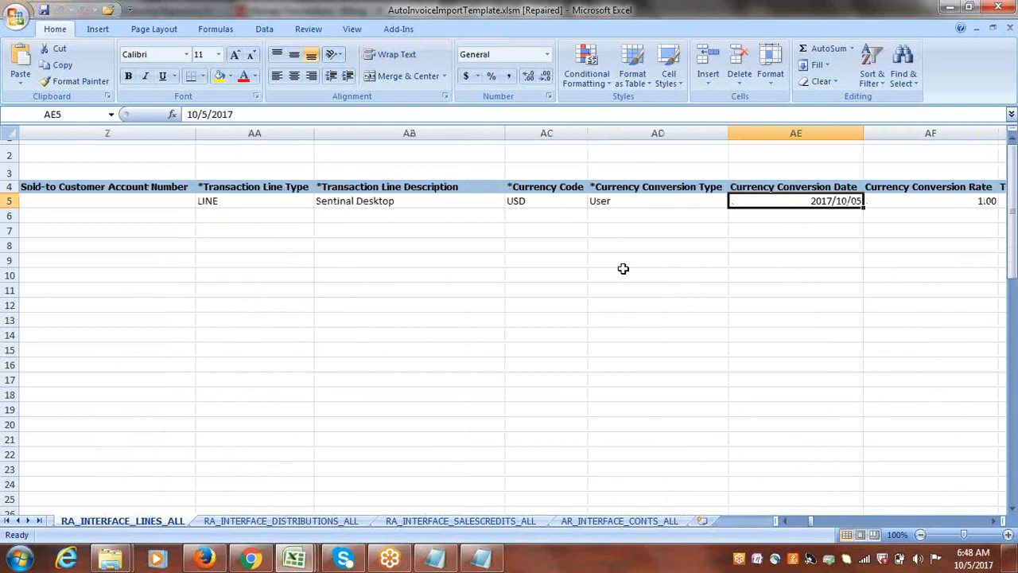
{"action": "key", "text": "Right"}
{"action": "key", "text": "Right"}
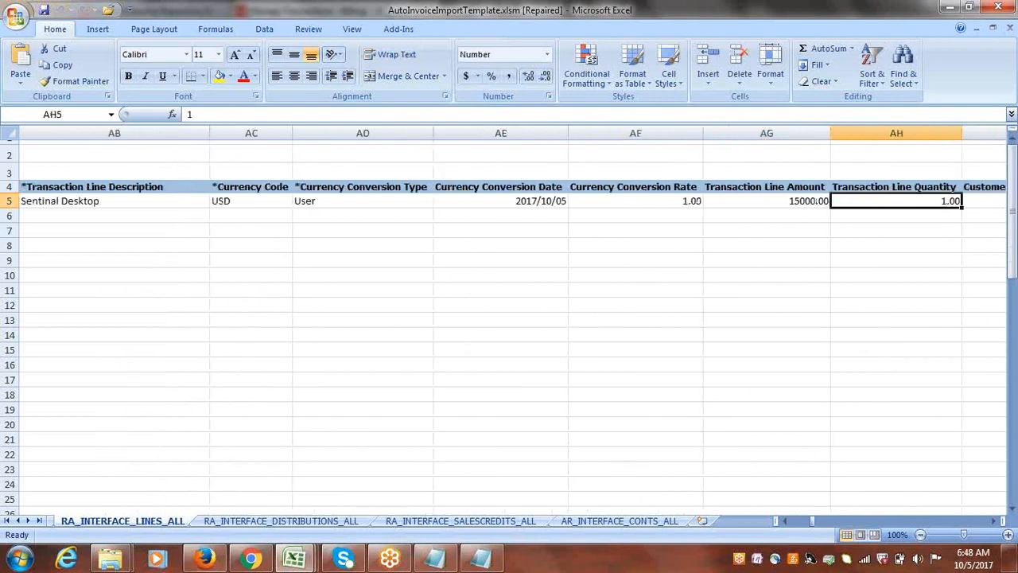
Switch back to Firefox, run the transaction search and open the imported Cloud Invoice transaction.
{"action": "left_click", "coordinate": [213, 564]}
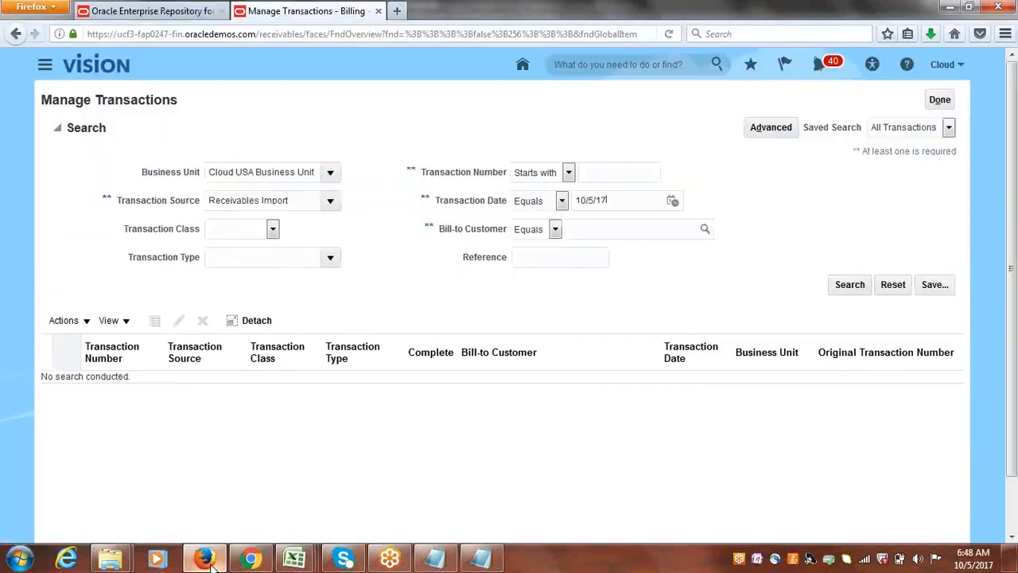
{"action": "left_click", "coordinate": [851, 285]}
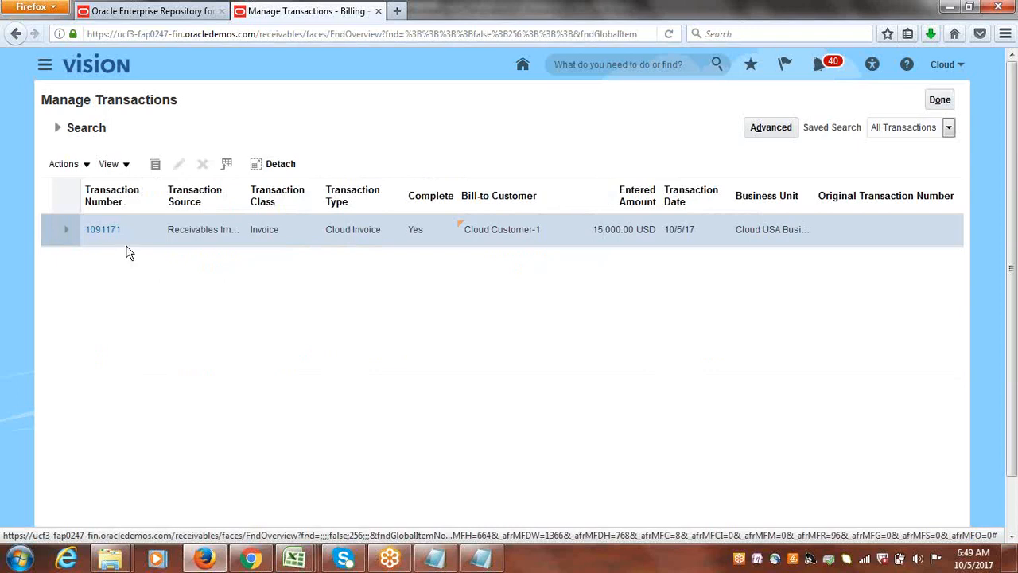
{"action": "left_click", "coordinate": [98, 230]}
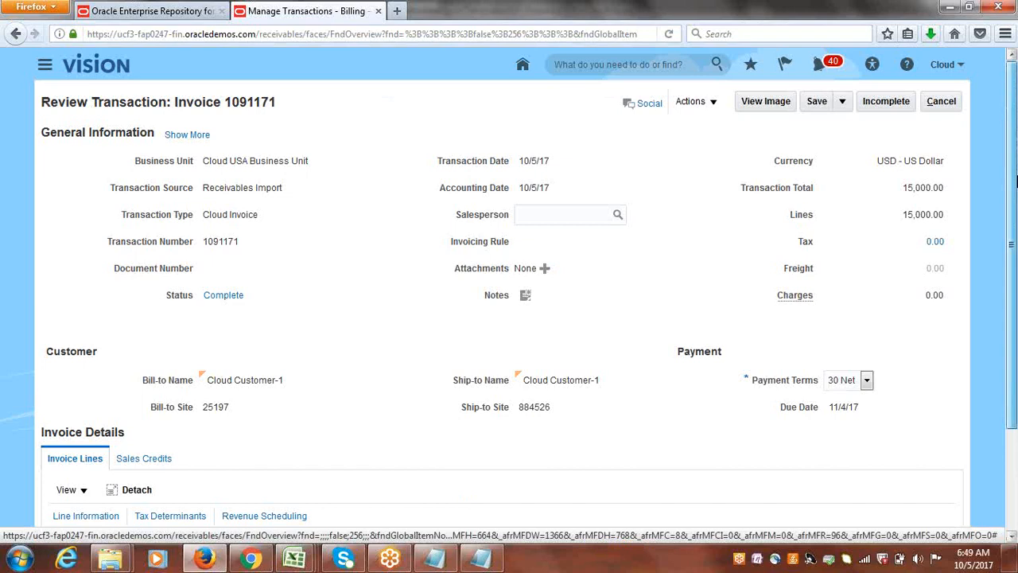
Compare the invoice line's description with the Transaction Line Description in row 5 of AutoInvoiceImportTemplate.xlsm, and return to Firefox.
{"action": "scroll", "coordinate": [390, 468], "scroll_direction": "down", "scroll_amount": 3}
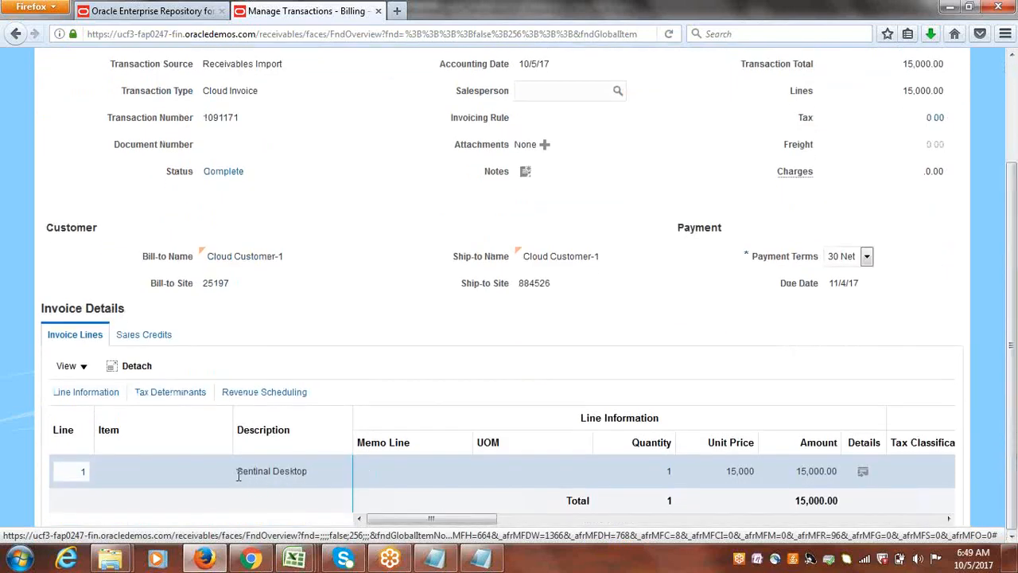
{"action": "mouse_move", "coordinate": [294, 562]}
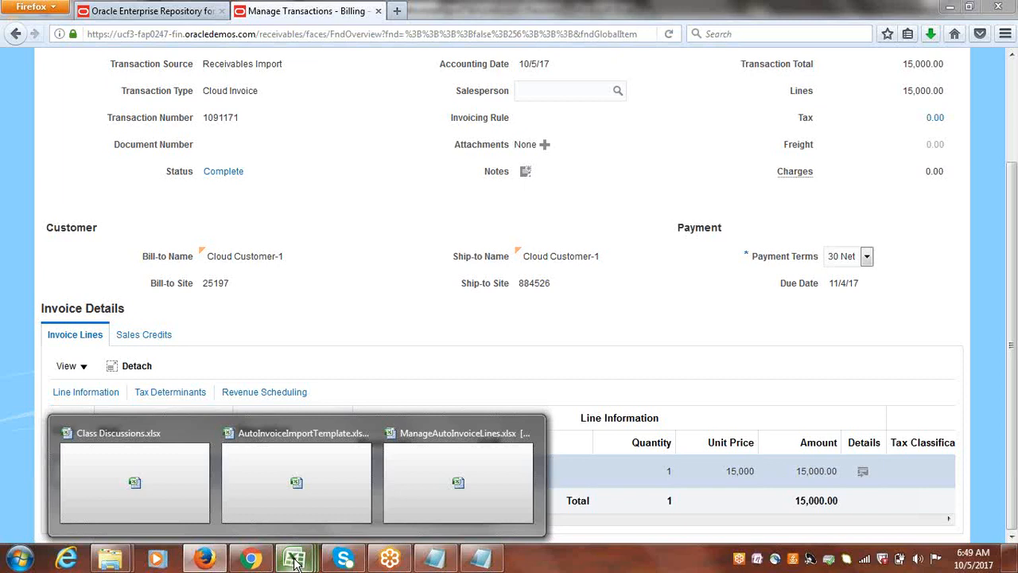
{"action": "left_click", "coordinate": [294, 517]}
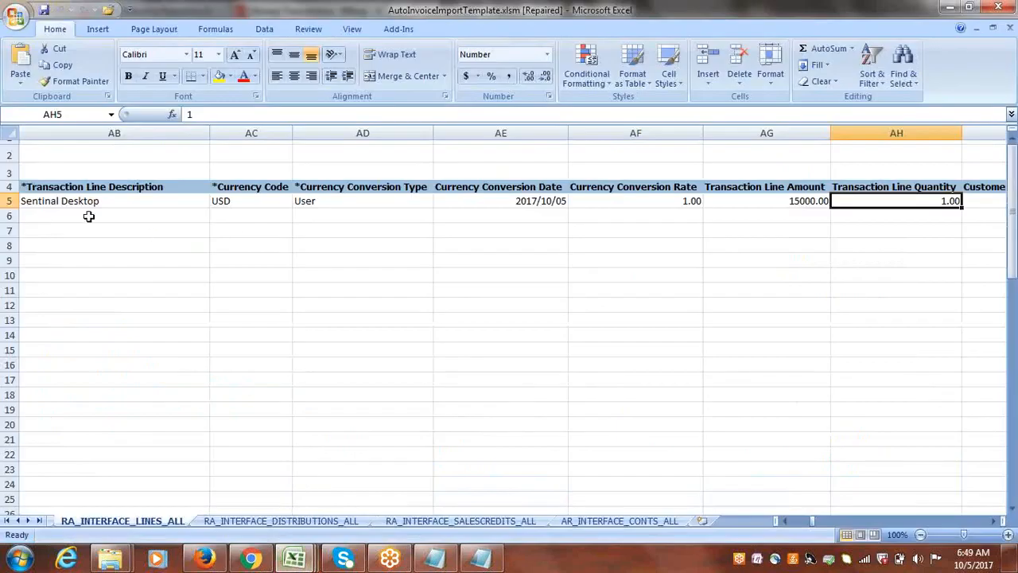
{"action": "left_click", "coordinate": [54, 200]}
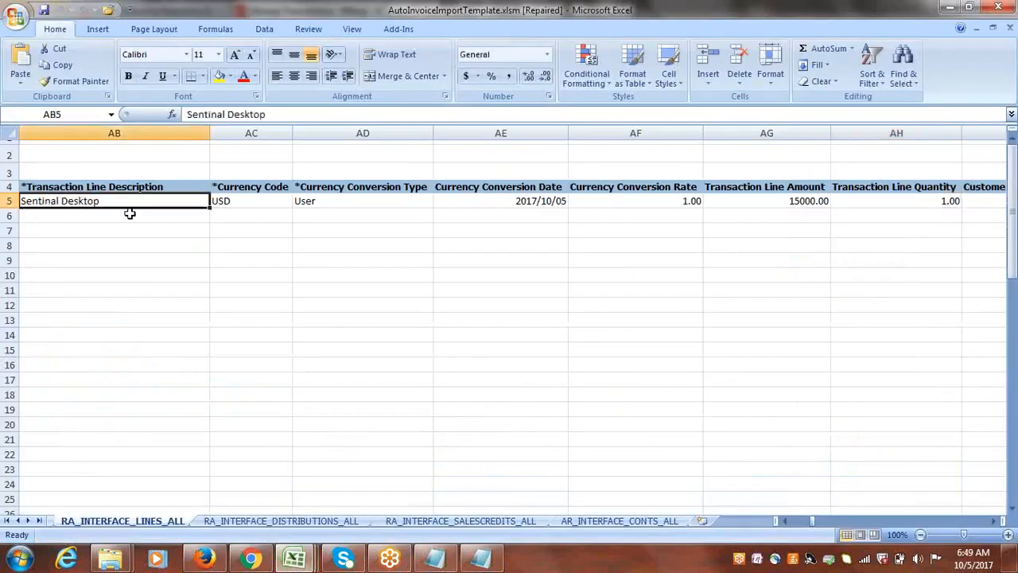
{"action": "left_click", "coordinate": [204, 559]}
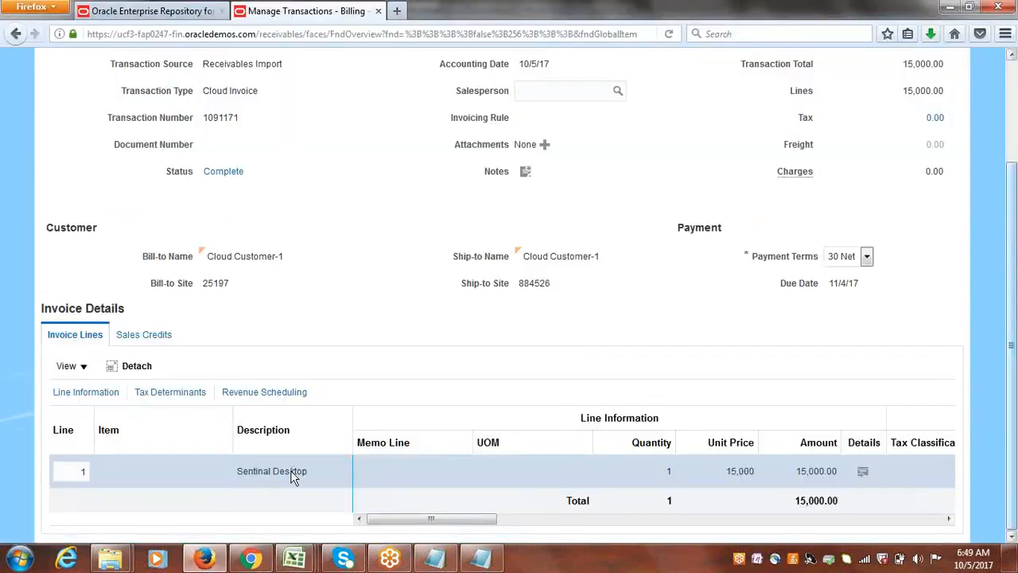
Close the invoice review without saving and leave Manage Transactions to return to the Billing overview.
{"action": "left_click_drag", "start_coordinate": [1017, 292], "coordinate": [1017, 149]}
{"action": "left_click", "coordinate": [942, 103]}
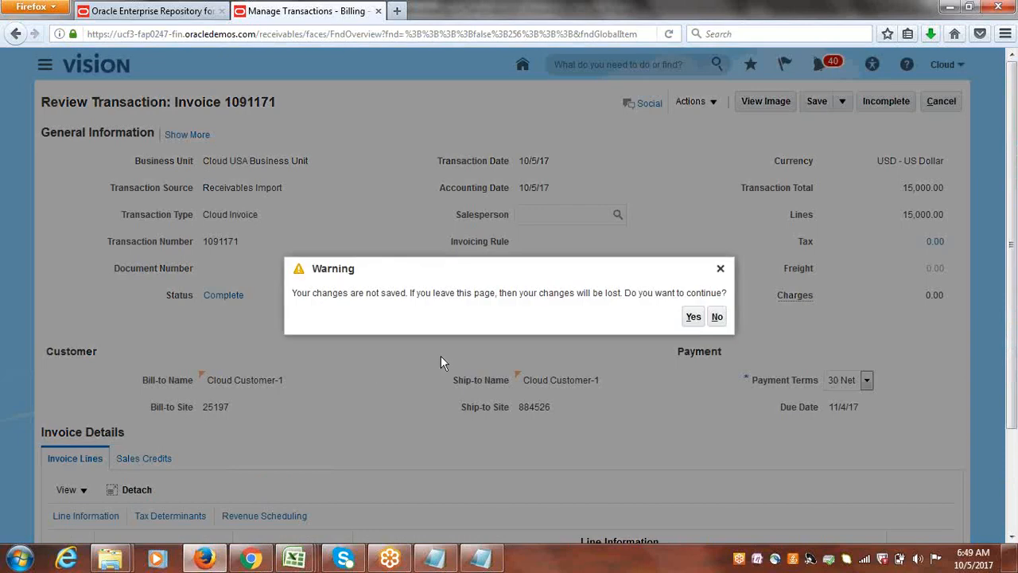
{"action": "left_click", "coordinate": [694, 319]}
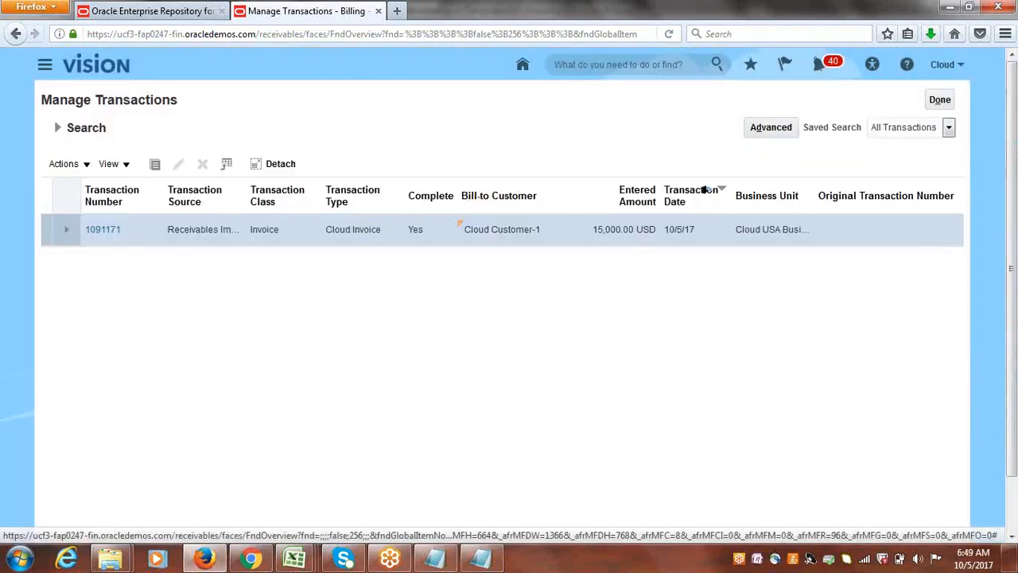
{"action": "left_click", "coordinate": [938, 100]}
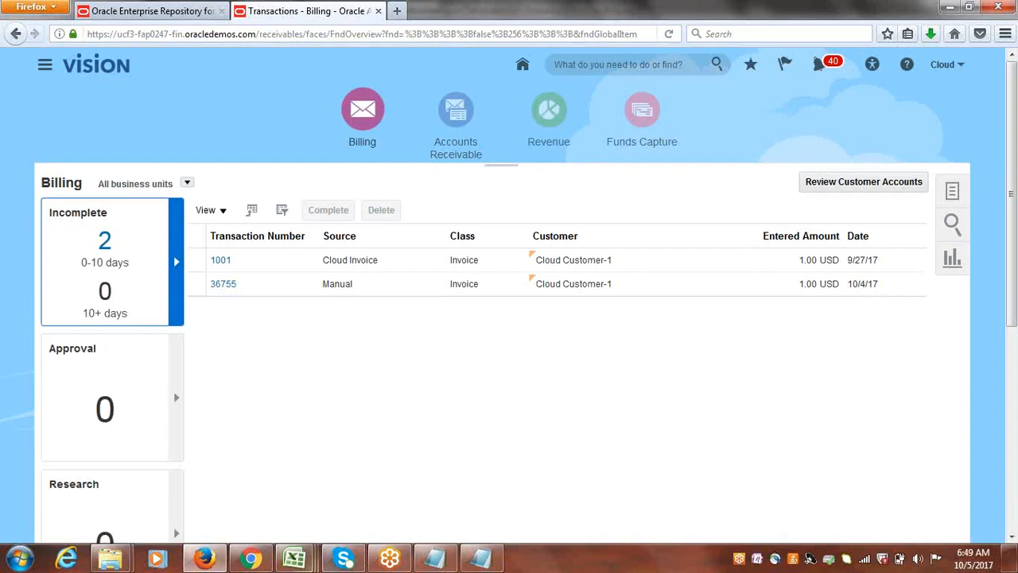
{"action": "left_click", "coordinate": [251, 558]}
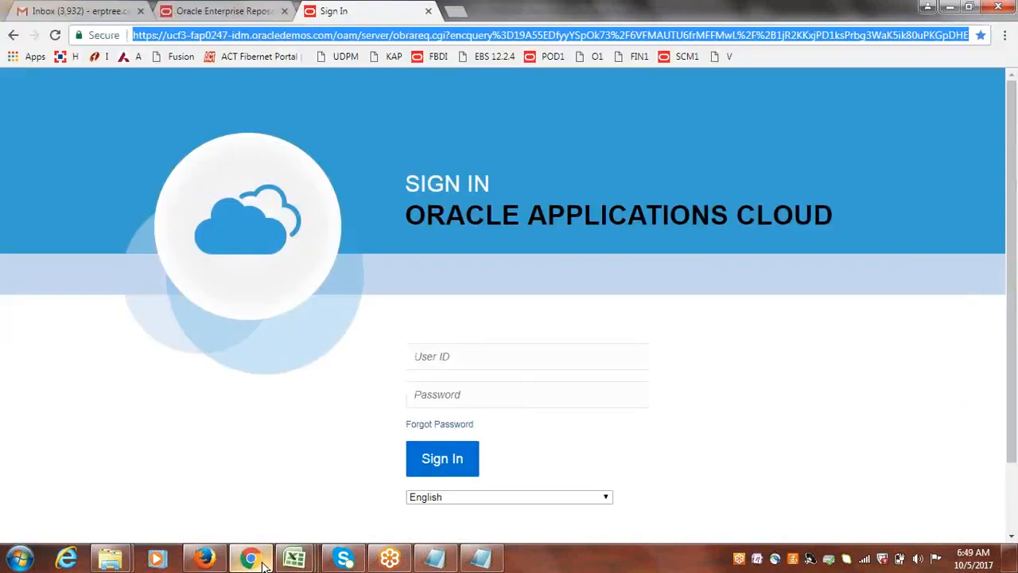
{"action": "left_click", "coordinate": [406, 86]}
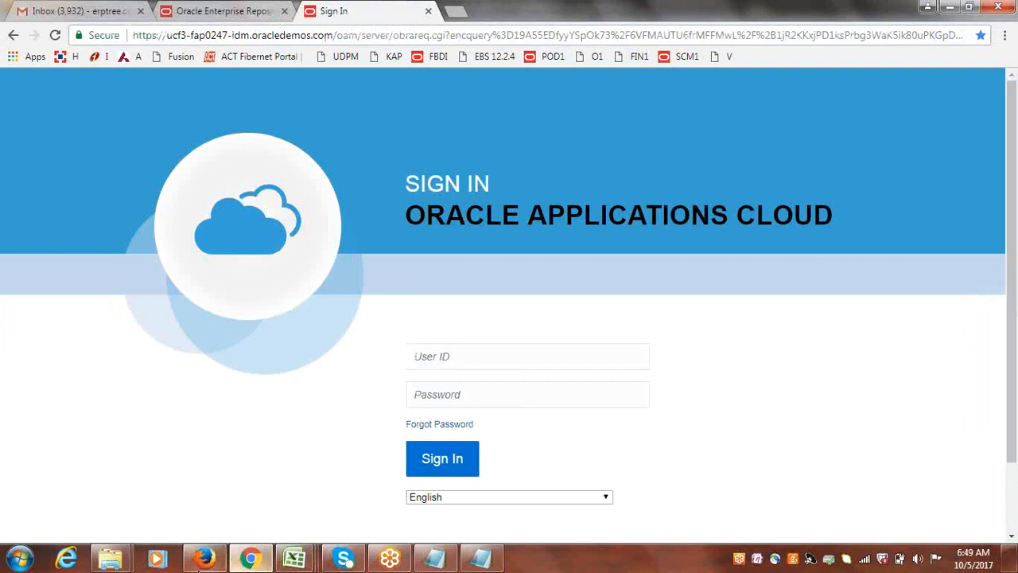
{"action": "left_click", "coordinate": [204, 559]}
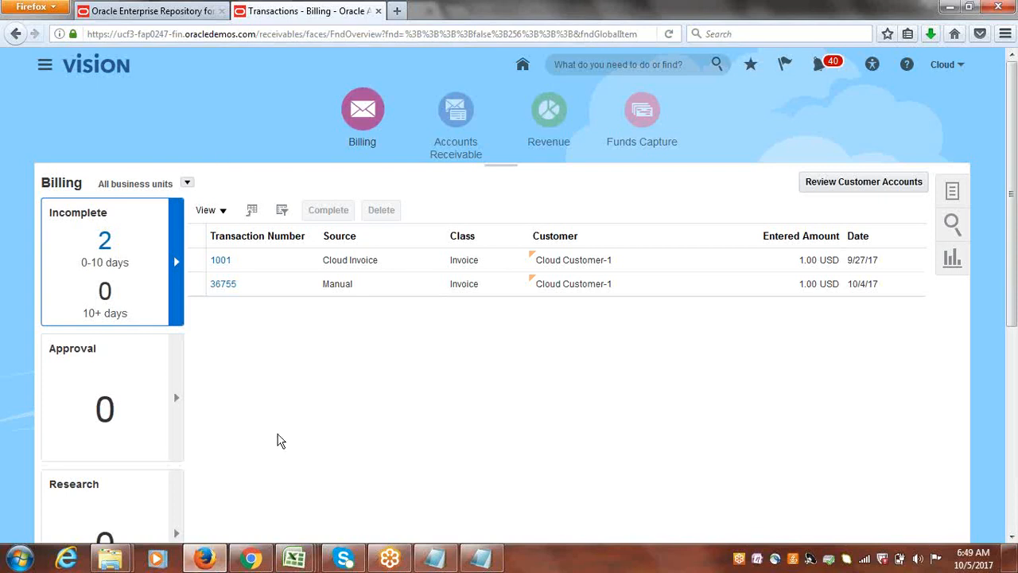
{"action": "left_click", "coordinate": [261, 561]}
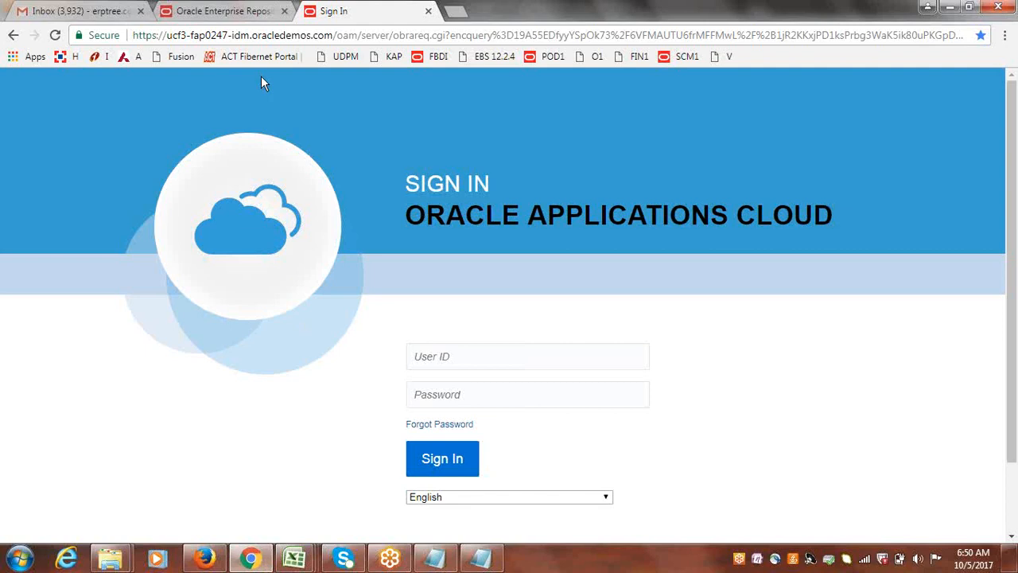
{"action": "left_click", "coordinate": [205, 559]}
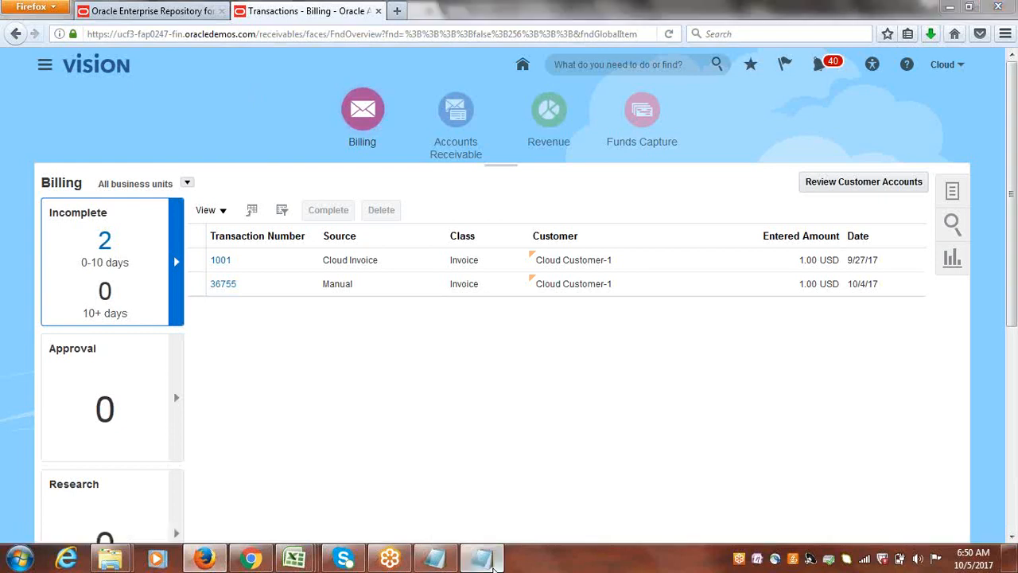
Bring up 1318386.log.txt in Notepad, look over the log, close it and return to the Billing overview in Firefox.
{"action": "left_click", "coordinate": [471, 564]}
{"action": "left_click", "coordinate": [449, 565]}
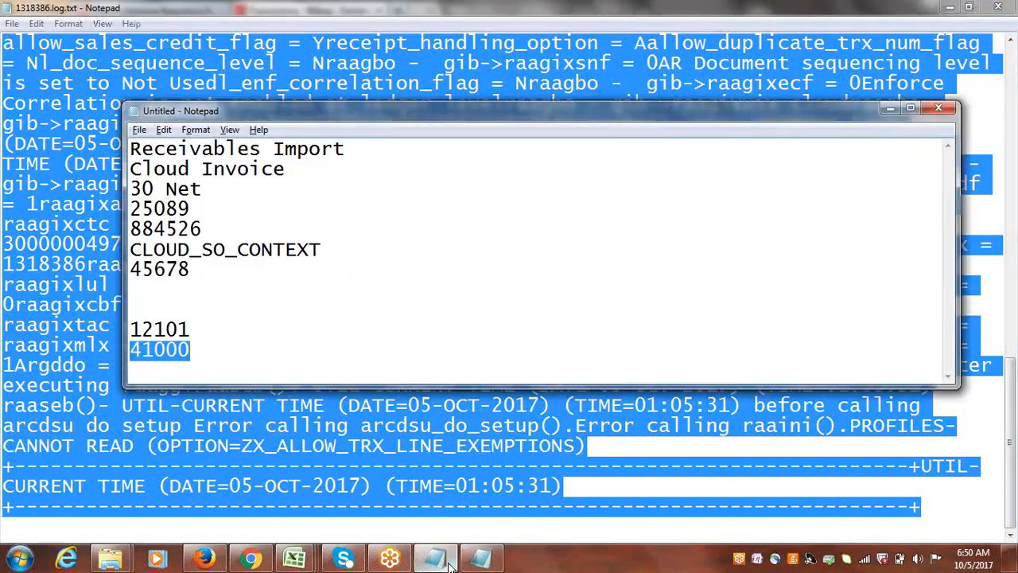
{"action": "left_click", "coordinate": [487, 564]}
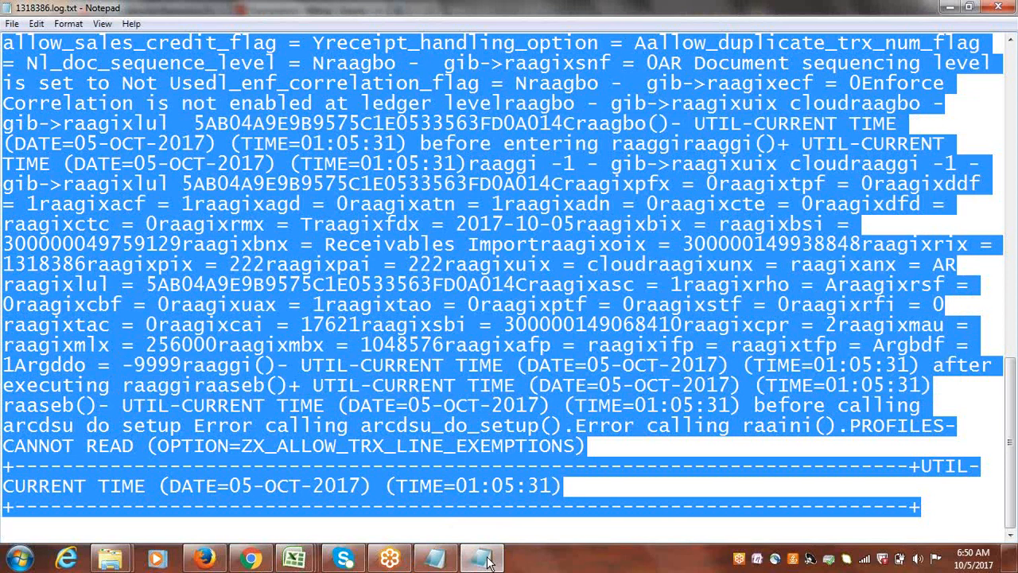
{"action": "left_click_drag", "start_coordinate": [1012, 445], "coordinate": [1008, 131]}
{"action": "left_click", "coordinate": [998, 6]}
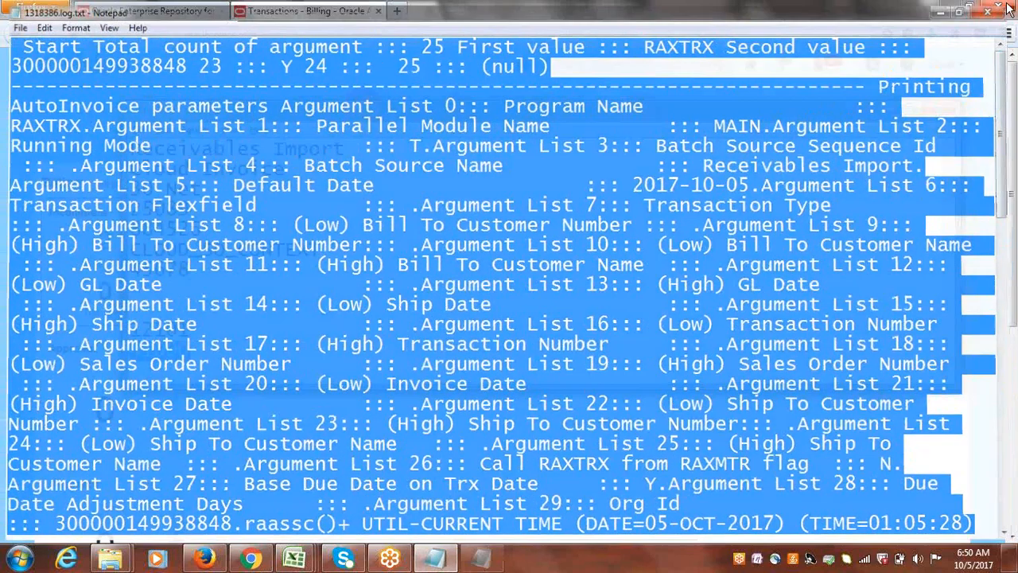
{"action": "left_click", "coordinate": [400, 229]}
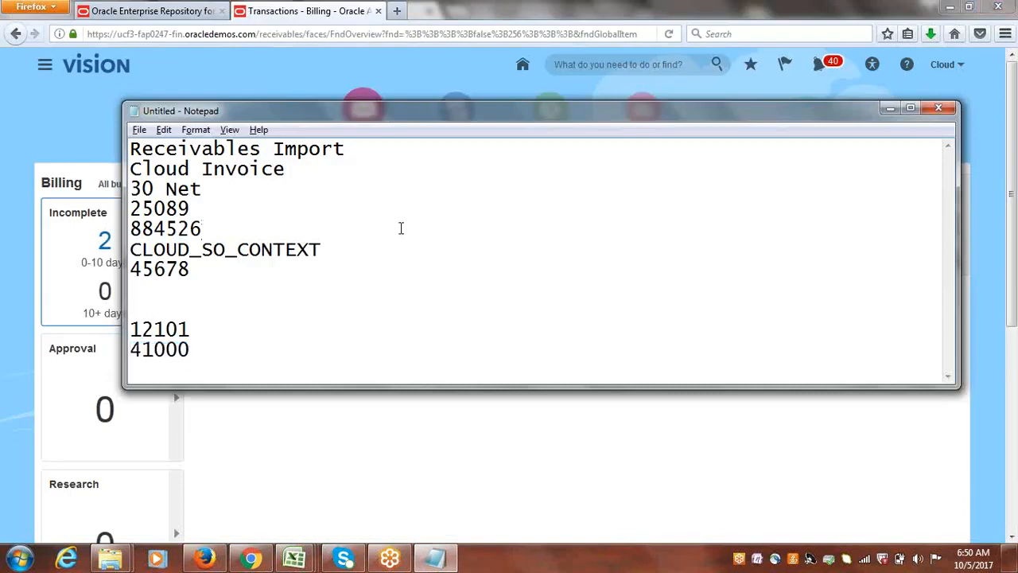
{"action": "left_click", "coordinate": [211, 67]}
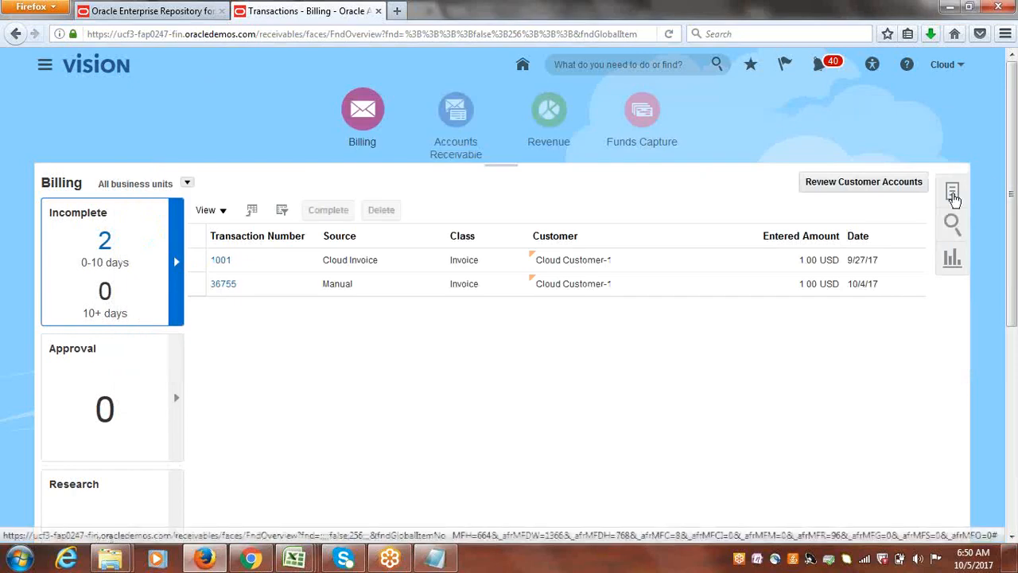
{"action": "left_click", "coordinate": [954, 194]}
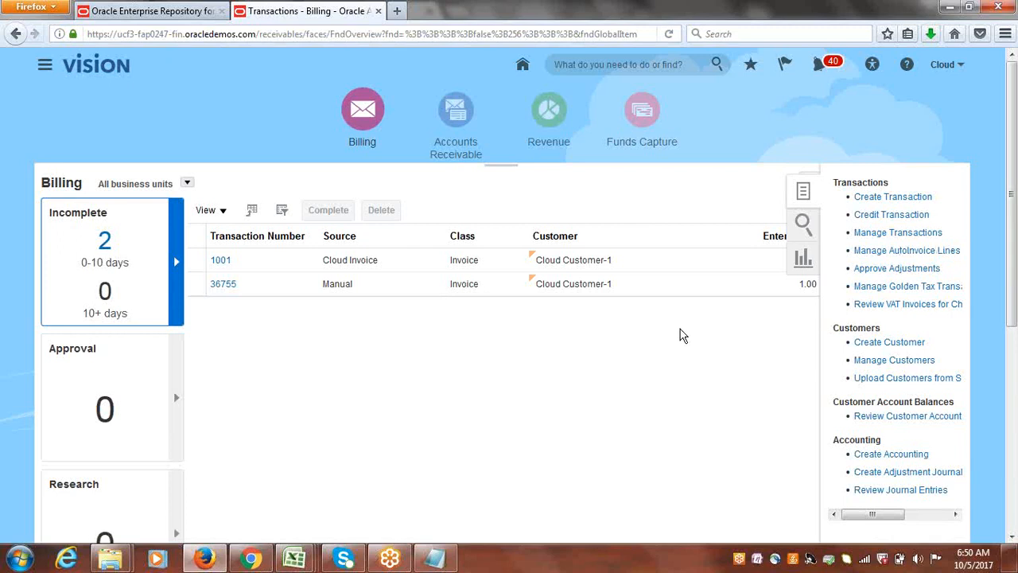
{"action": "left_click", "coordinate": [730, 132]}
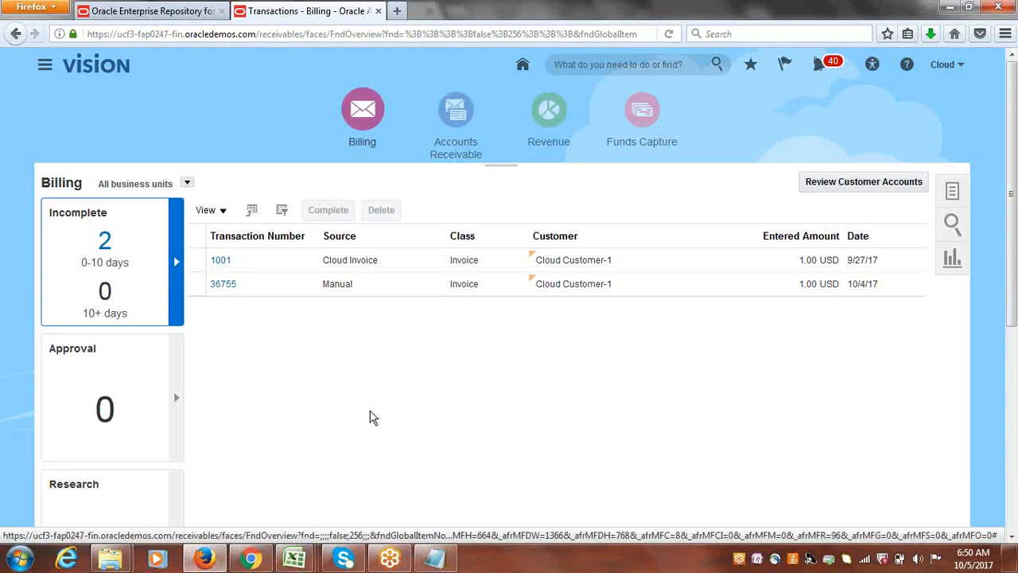
{"action": "left_click", "coordinate": [251, 558]}
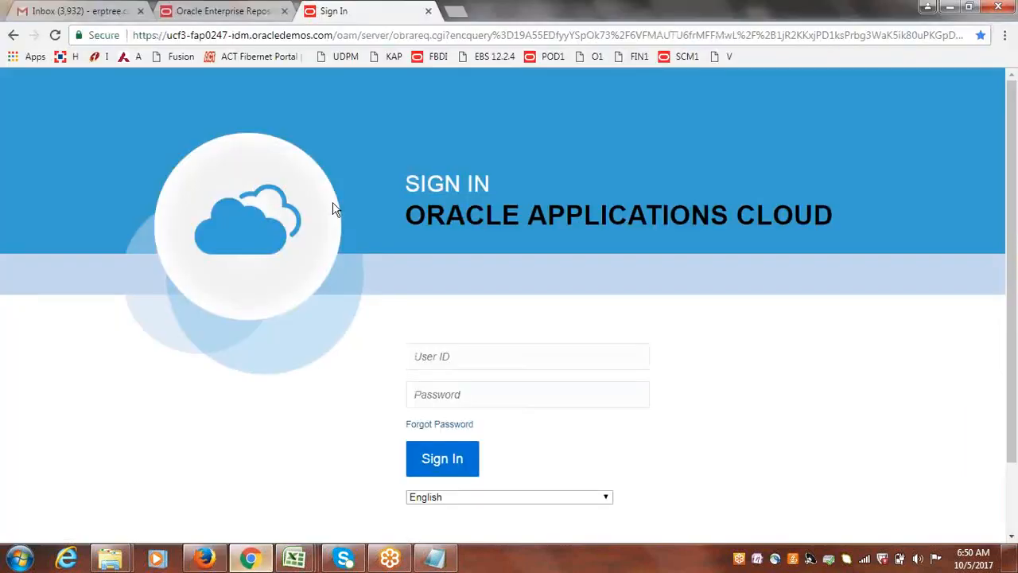
Close the Excel workbooks ManageAutoInvoiceLines.xlsx and AutoInvoiceImportTemplate.xlsm without saving changes.
{"action": "mouse_move", "coordinate": [296, 558]}
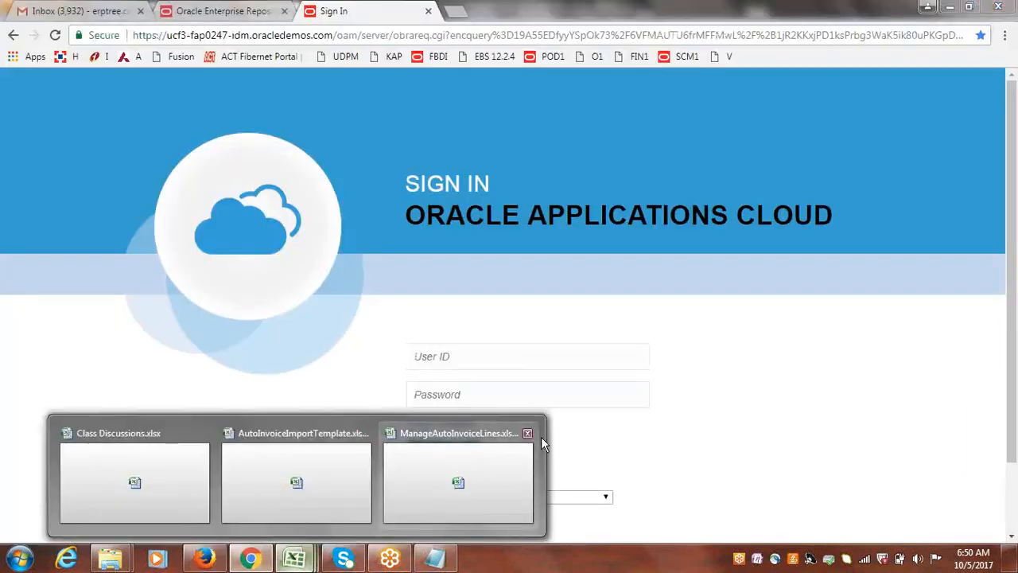
{"action": "left_click", "coordinate": [528, 433]}
{"action": "left_click", "coordinate": [514, 317]}
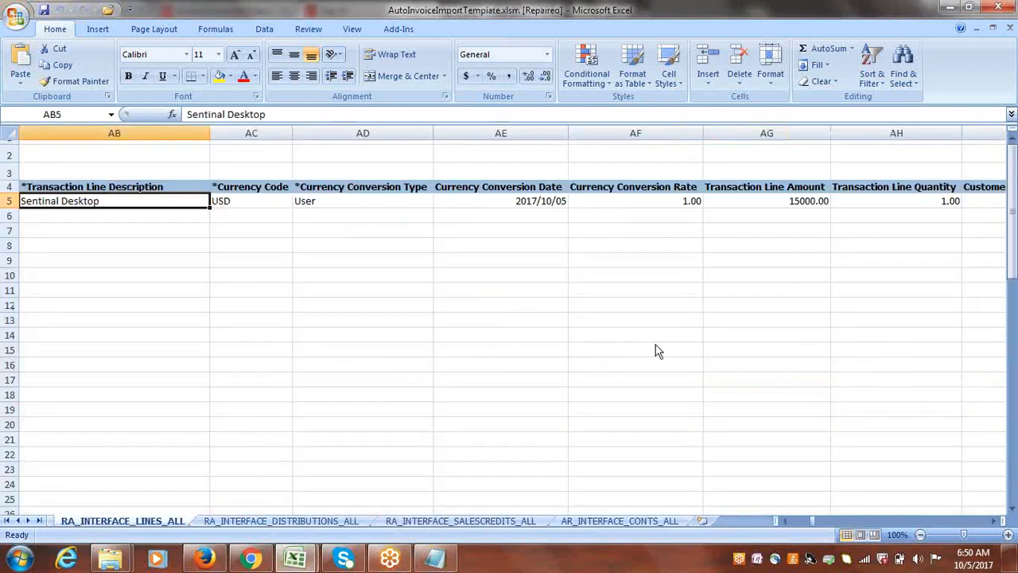
{"action": "left_click", "coordinate": [998, 6]}
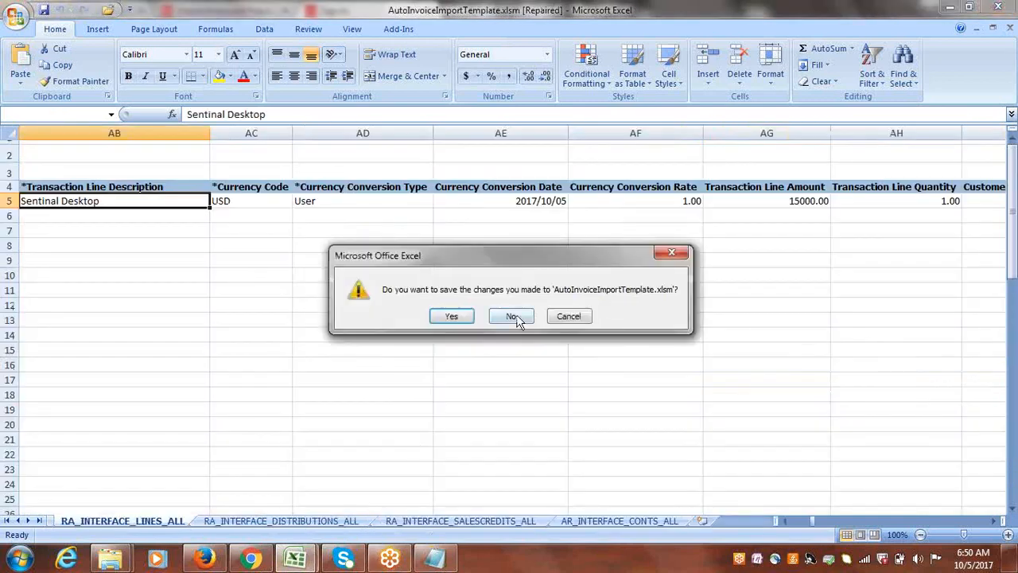
{"action": "left_click", "coordinate": [514, 317]}
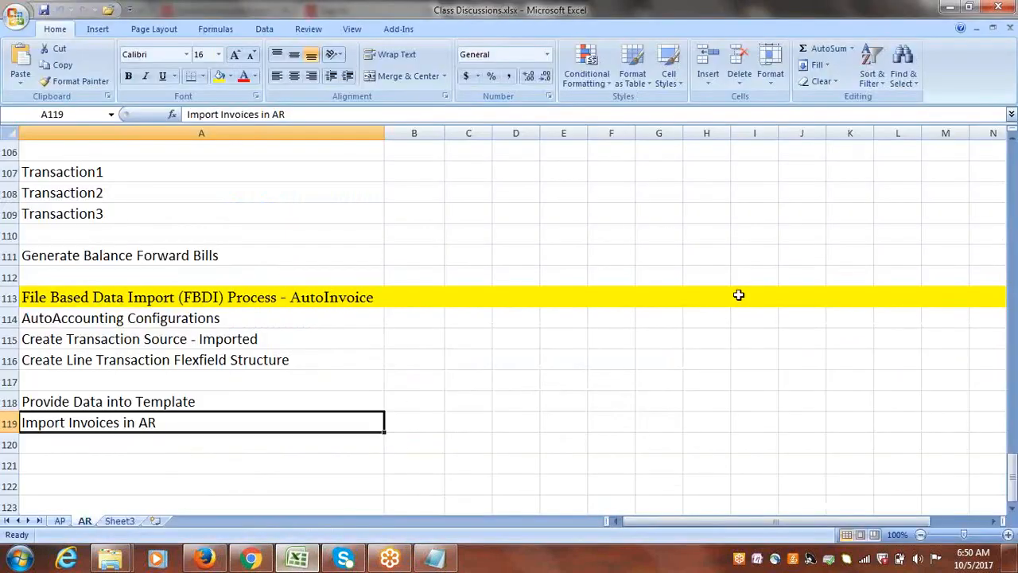
Mark the topic File Based Data Import (FBDI) Process - AutoInvoice as Done in cell B46 of the AR sheet.
{"action": "left_click_drag", "start_coordinate": [1013, 478], "coordinate": [1013, 267]}
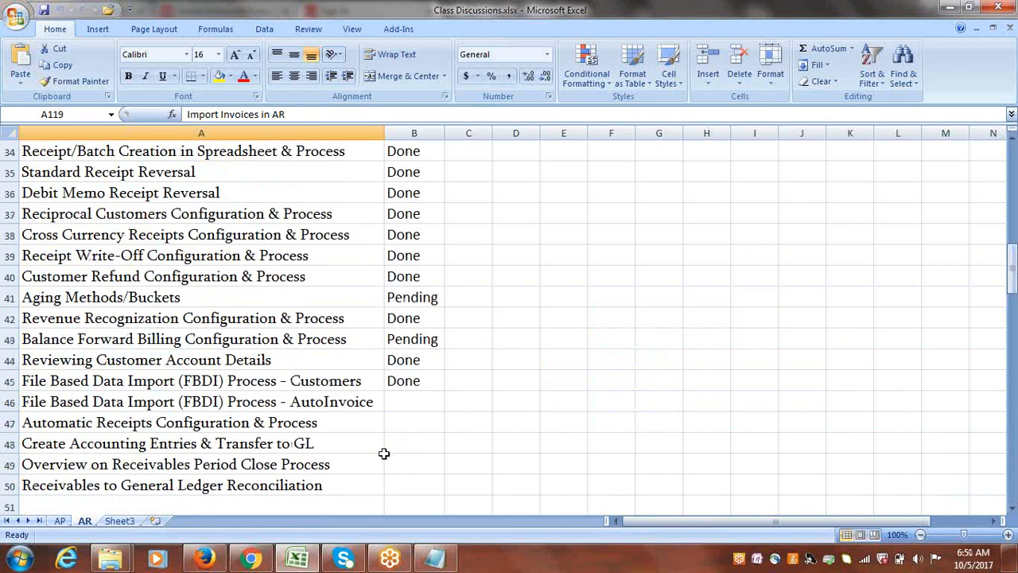
{"action": "left_click", "coordinate": [284, 384]}
{"action": "left_click", "coordinate": [266, 403]}
{"action": "key", "text": "Right"}
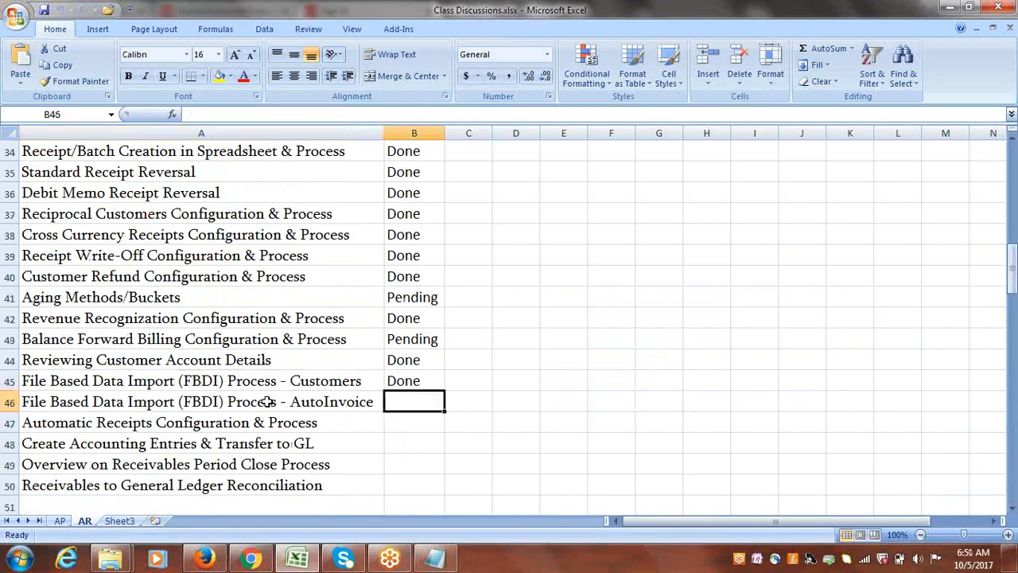
{"action": "type", "text": "Done"}
{"action": "left_click", "coordinate": [233, 424]}
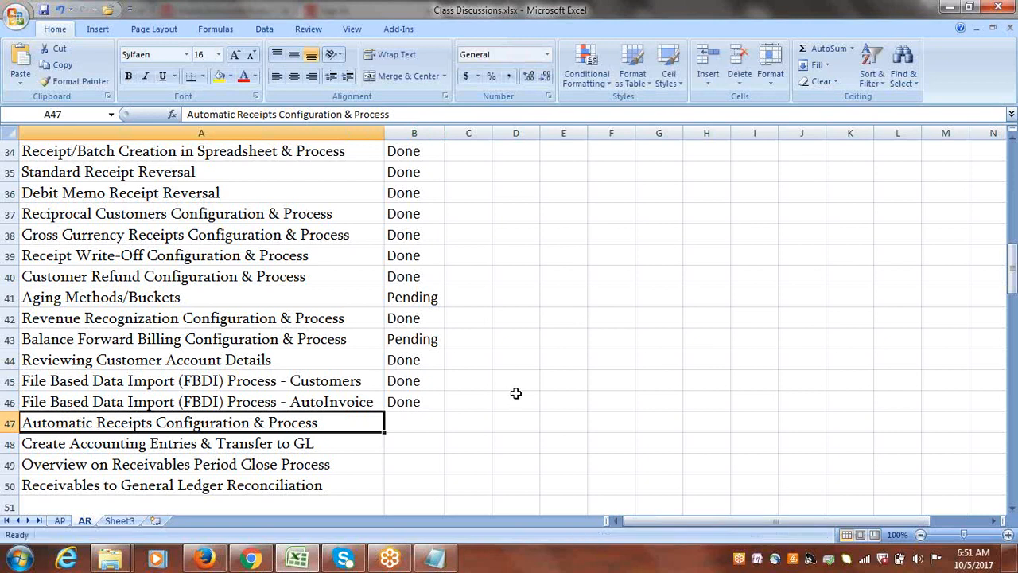
Review the pending and remaining topics in the AR list, from Balance Forward Billing to Automatic Receipts Configuration & Process.
{"action": "left_click_drag", "start_coordinate": [1012, 292], "coordinate": [1013, 278]}
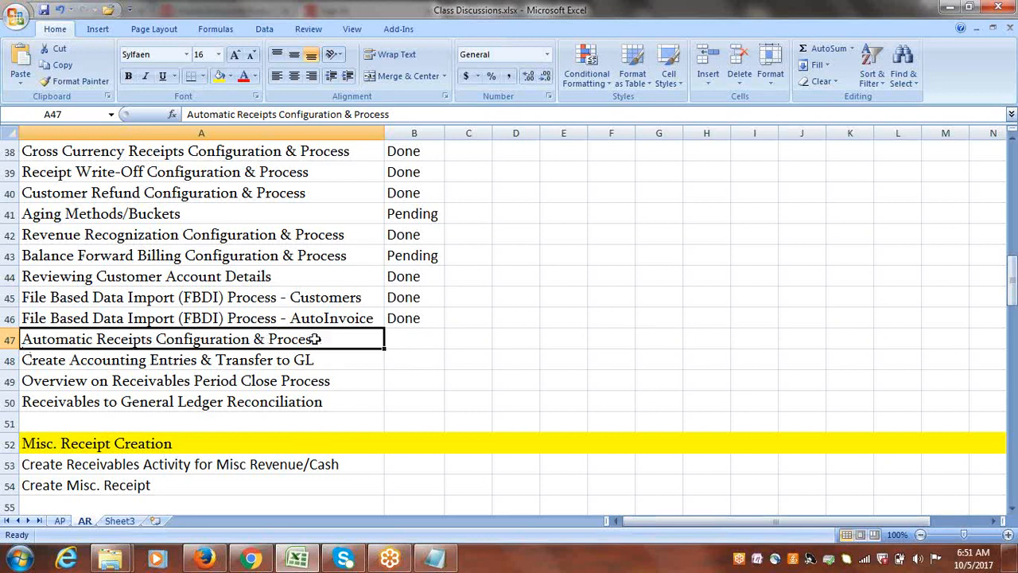
{"action": "left_click", "coordinate": [286, 255]}
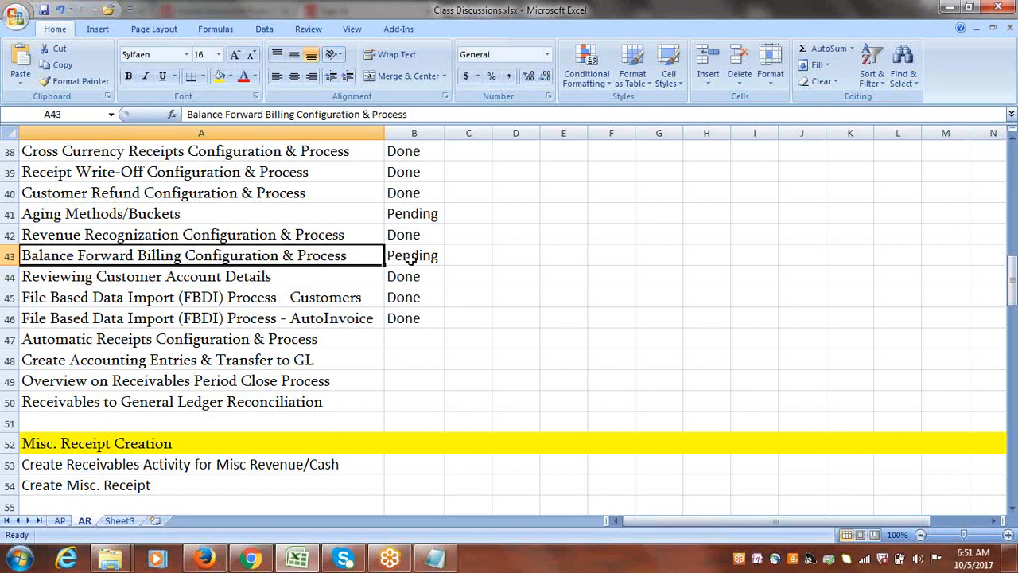
{"action": "left_click", "coordinate": [236, 342]}
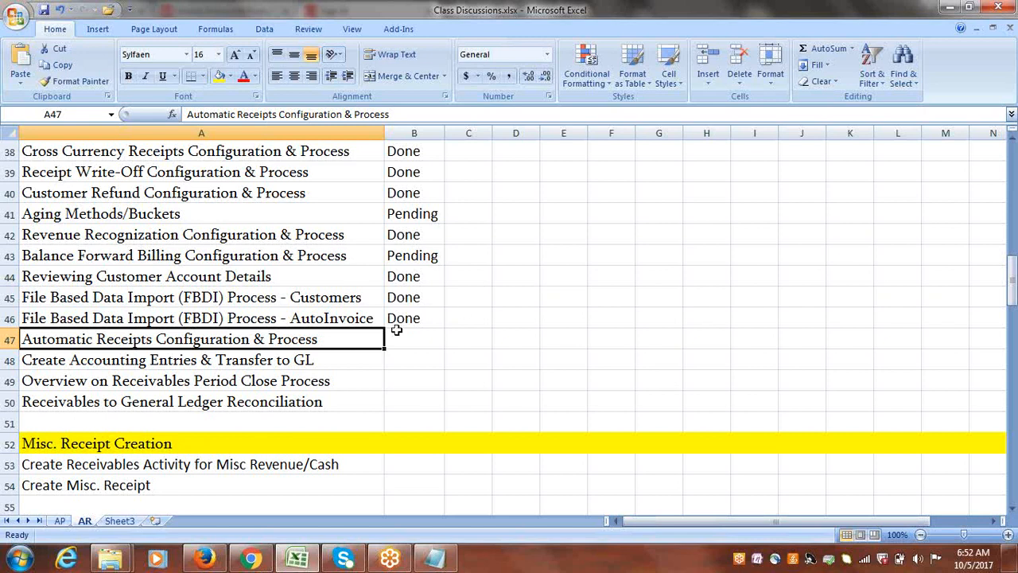
Copy the words Automatic Receipts from cell A47 into A121 as a new section heading and highlight row 121 in yellow.
{"action": "double_click", "coordinate": [321, 339]}
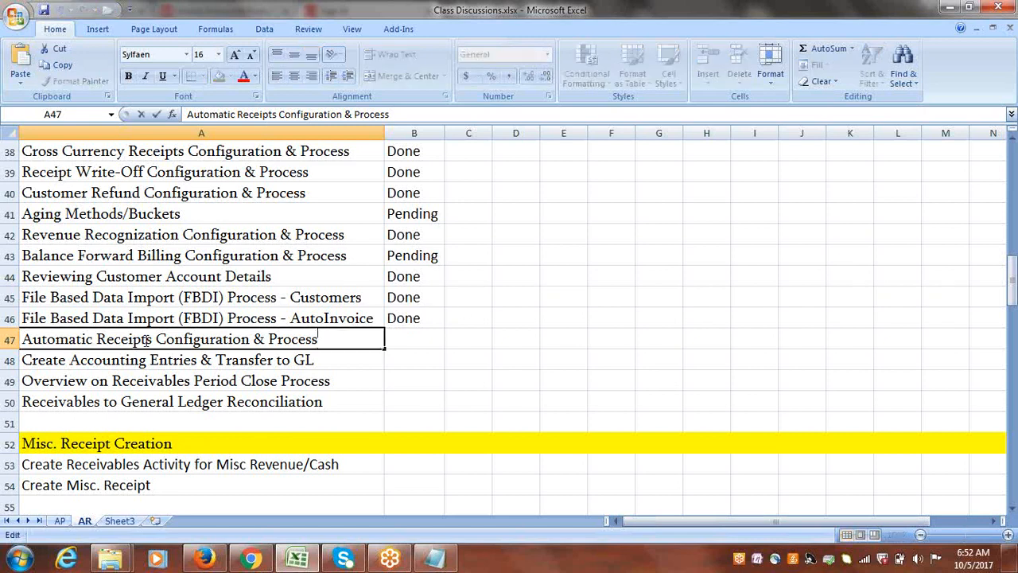
{"action": "left_click_drag", "start_coordinate": [151, 339], "coordinate": [6, 339]}
{"action": "key", "text": "ctrl+c"}
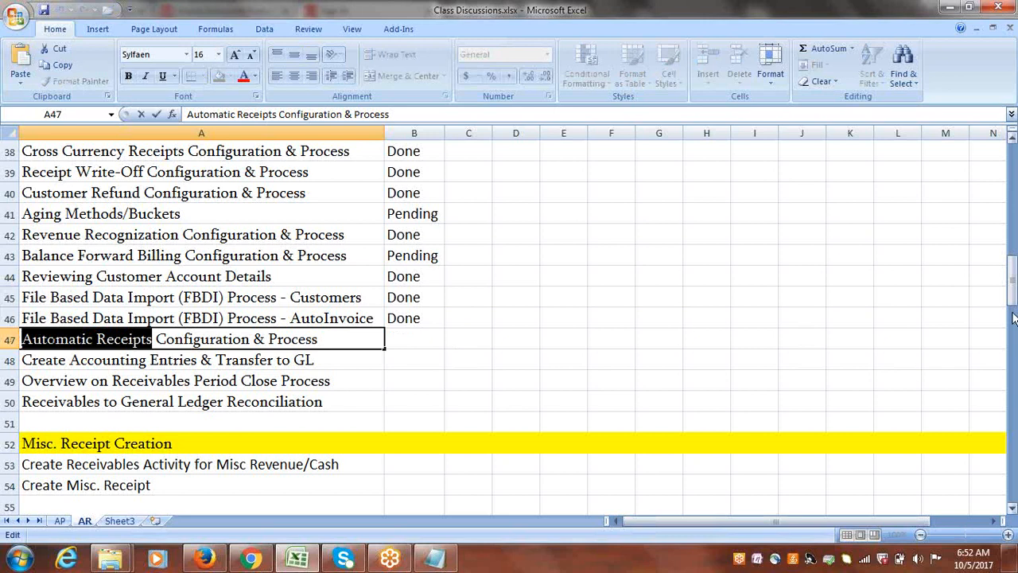
{"action": "left_click_drag", "start_coordinate": [1012, 318], "coordinate": [1013, 535]}
{"action": "left_click", "coordinate": [1013, 509]}
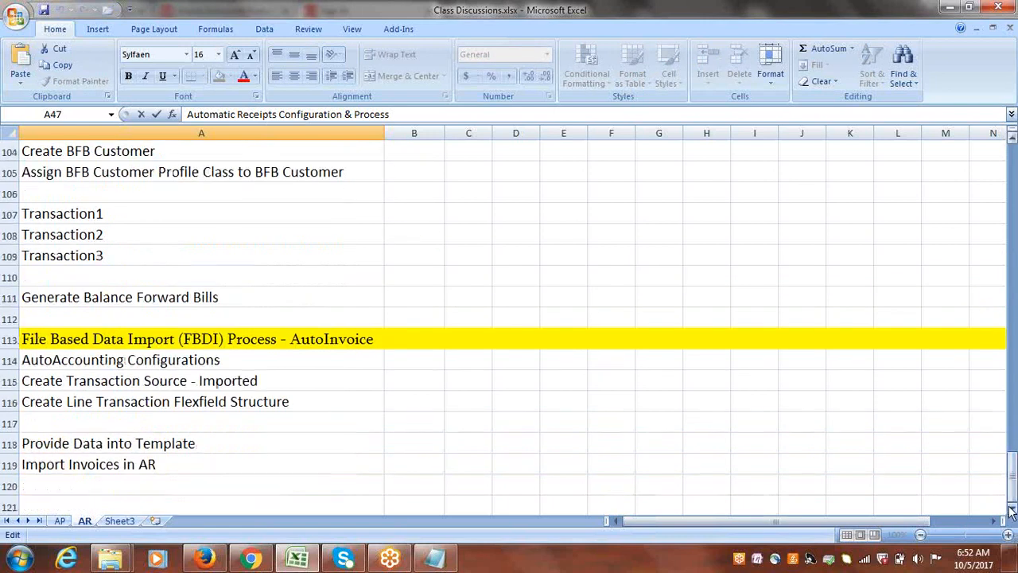
{"action": "left_click", "coordinate": [1013, 508]}
{"action": "left_click", "coordinate": [1013, 509]}
{"action": "left_click", "coordinate": [1012, 508]}
{"action": "left_click", "coordinate": [1012, 508]}
{"action": "left_click", "coordinate": [1012, 508]}
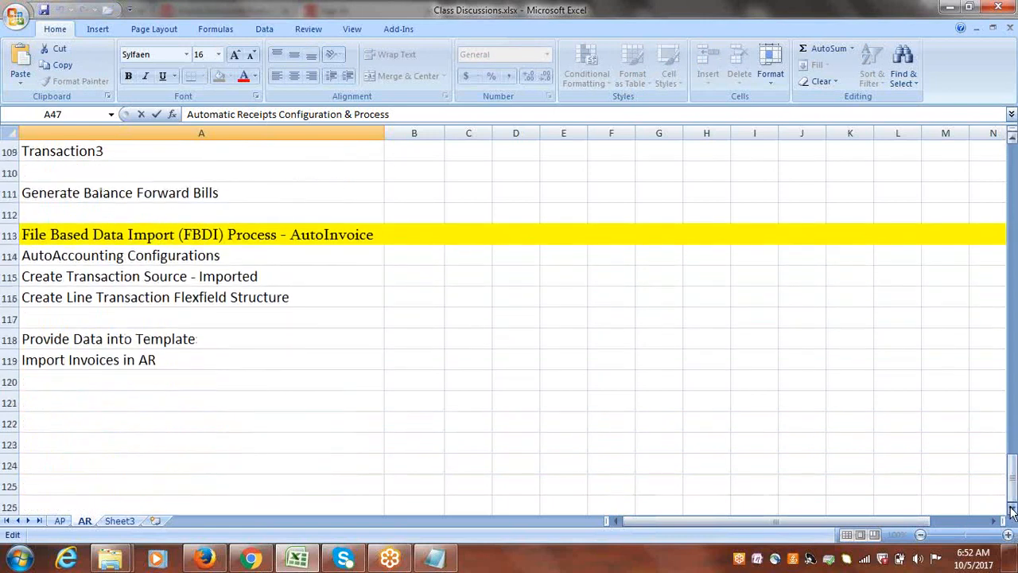
{"action": "left_click", "coordinate": [77, 398]}
{"action": "key", "text": "ctrl+v"}
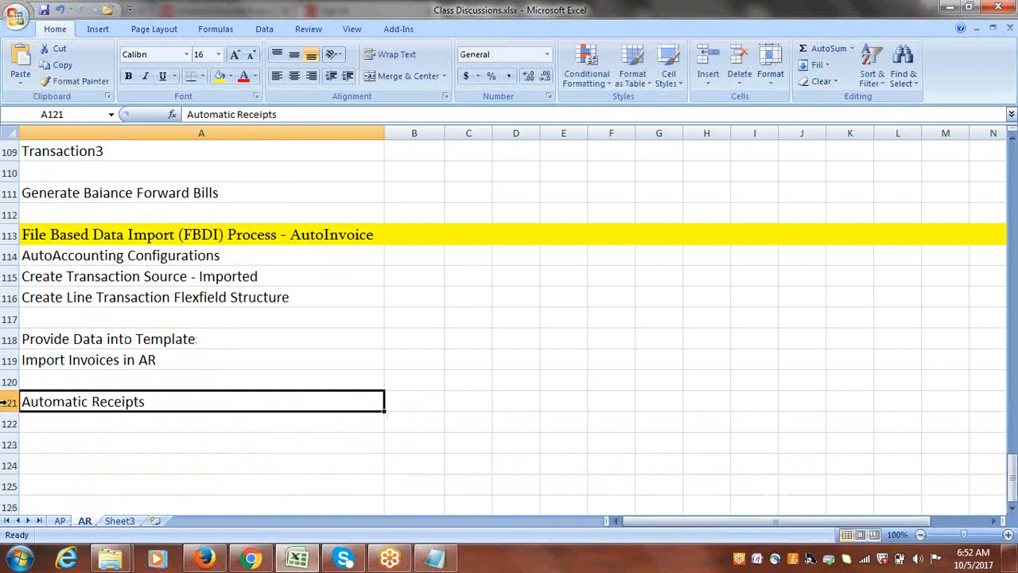
{"action": "left_click", "coordinate": [11, 401]}
{"action": "left_click", "coordinate": [221, 78]}
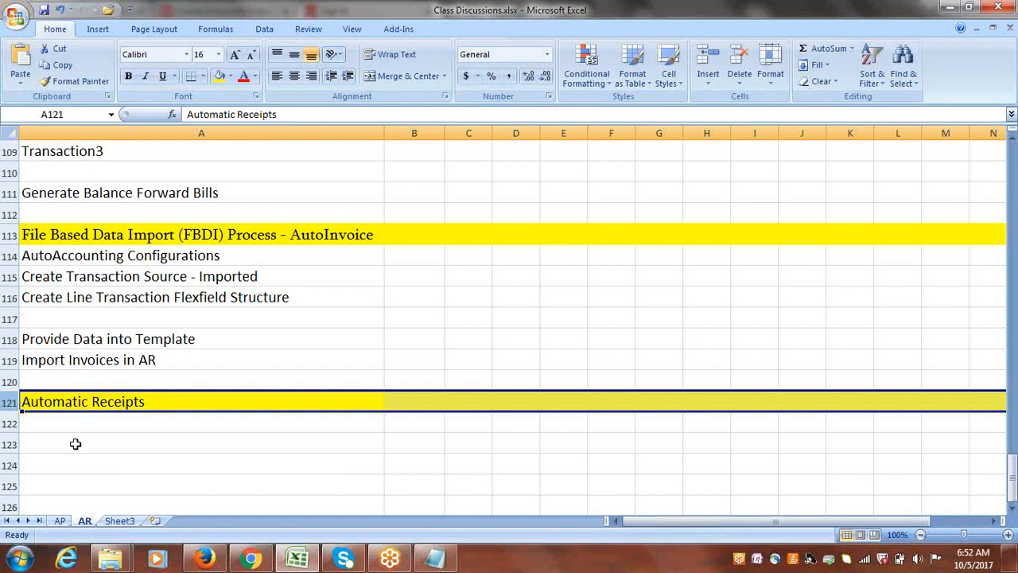
Enter Create Receipt Class & Method for Automatic Receipts in cell A122, below the Automatic Receipts heading.
{"action": "left_click", "coordinate": [104, 426]}
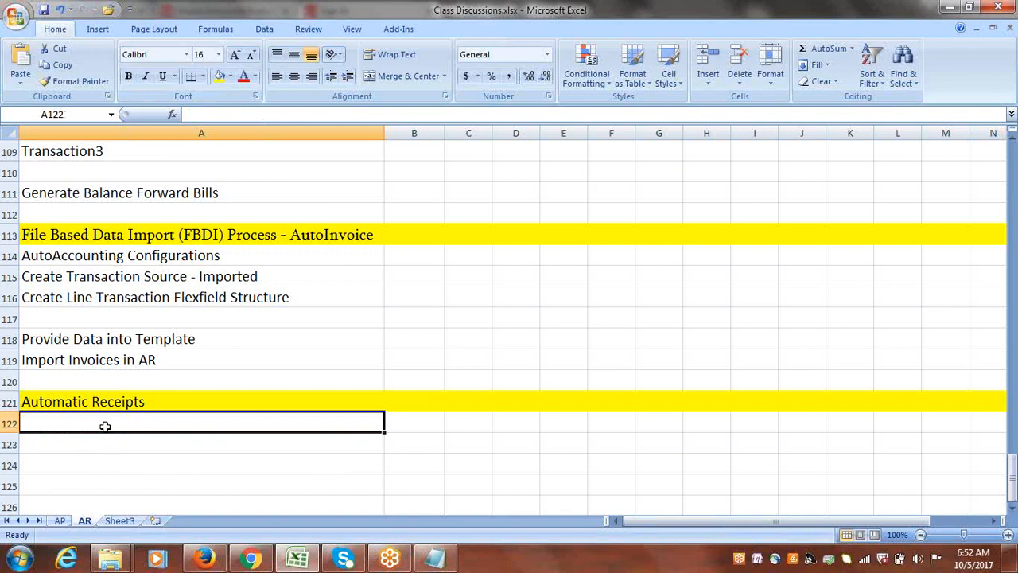
{"action": "type", "text": "c"}
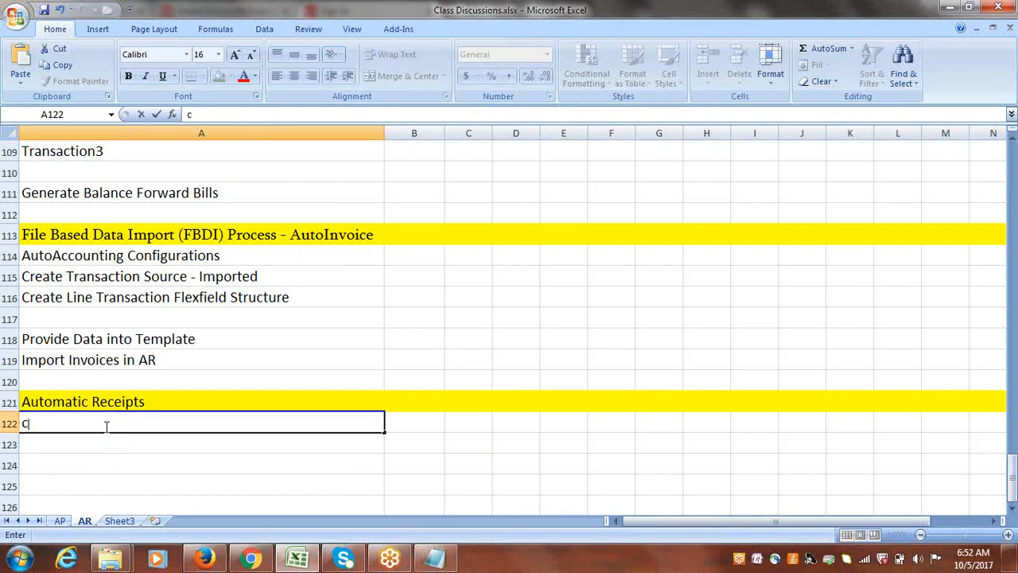
{"action": "key", "text": "BackSpace"}
{"action": "type", "text": "Create Receipt "}
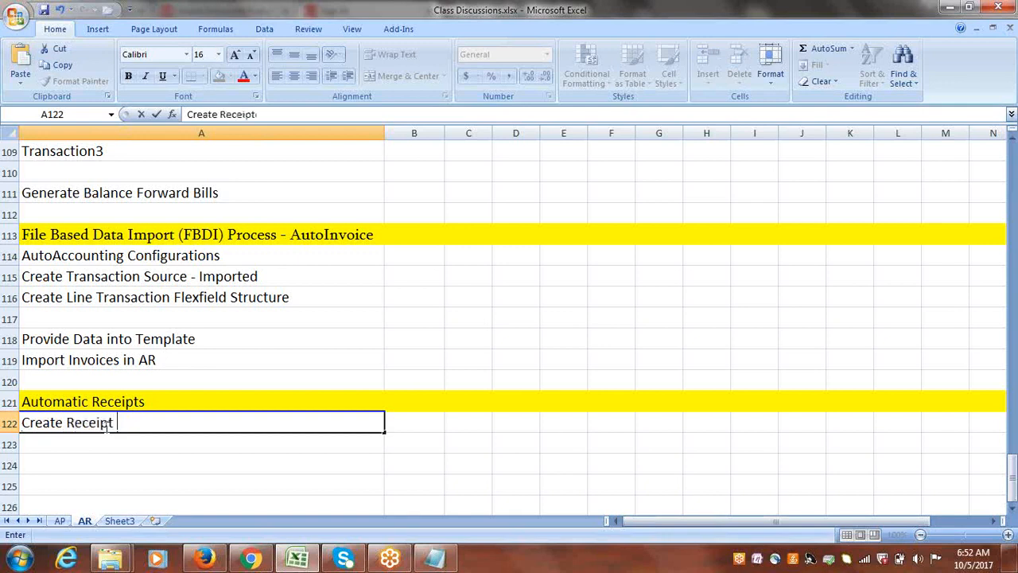
{"action": "type", "text": "Class & "}
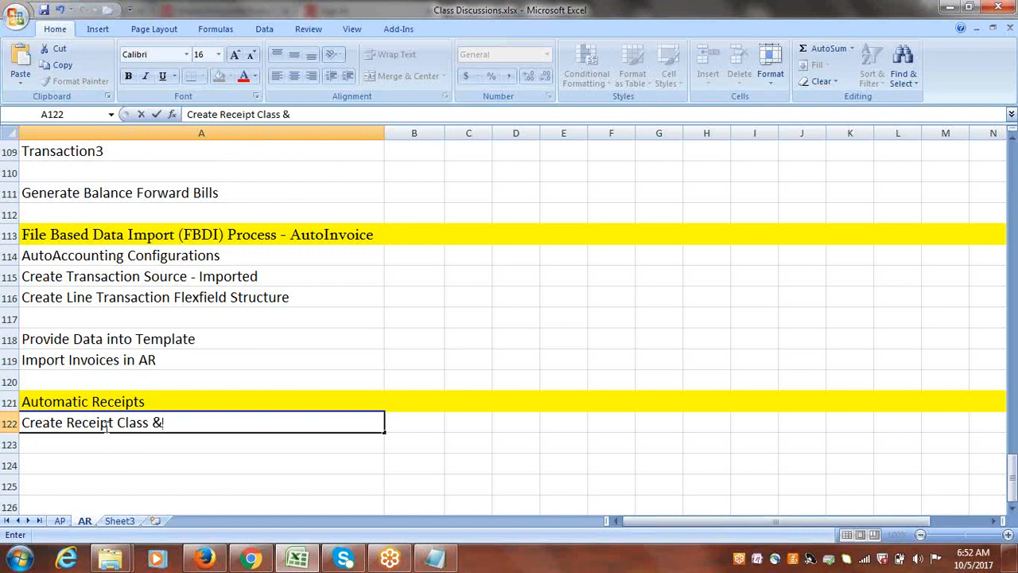
{"action": "type", "text": "Method for Auto"}
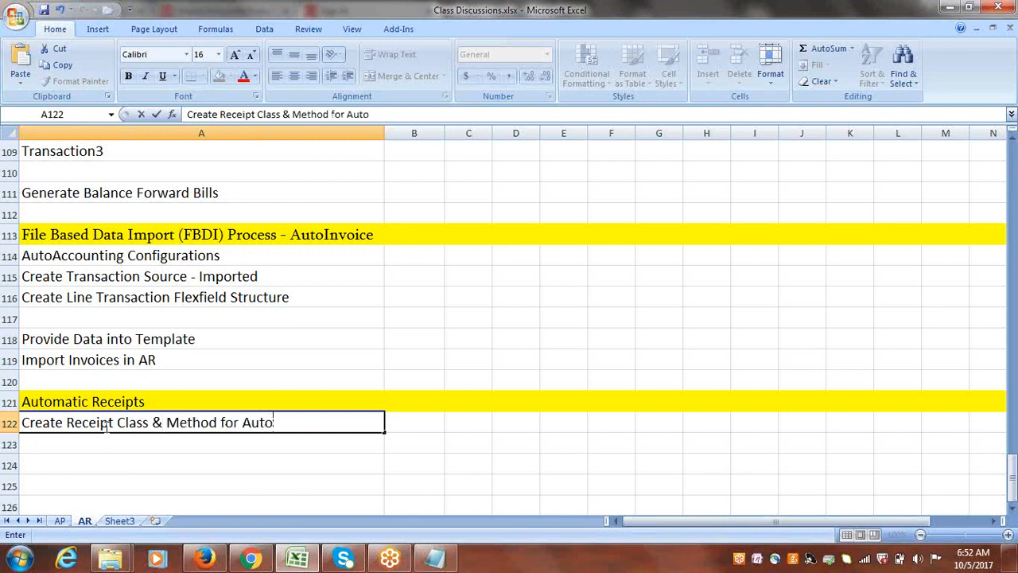
{"action": "type", "text": "matic Rec"}
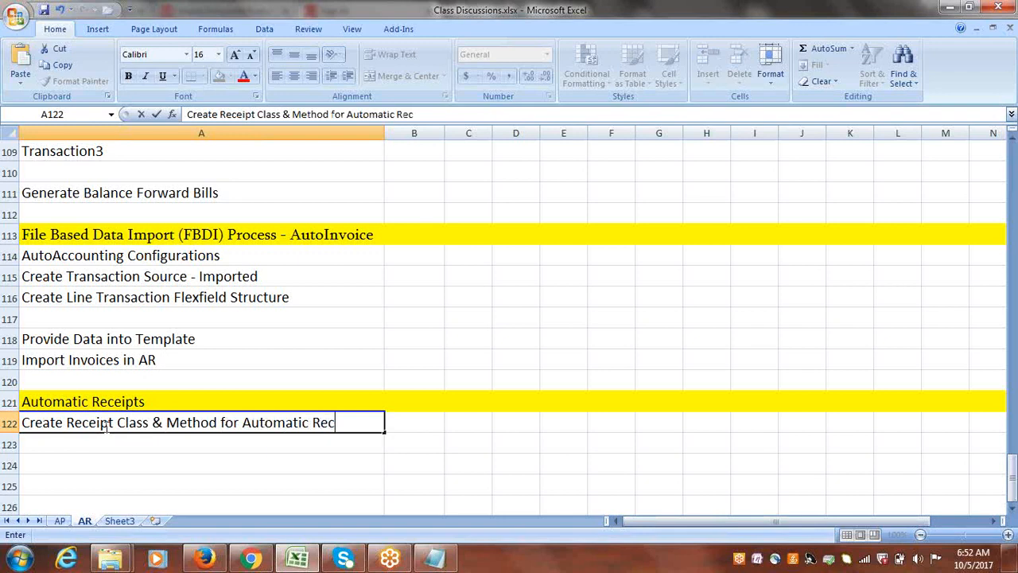
{"action": "type", "text": "eipts"}
{"action": "left_click", "coordinate": [70, 440]}
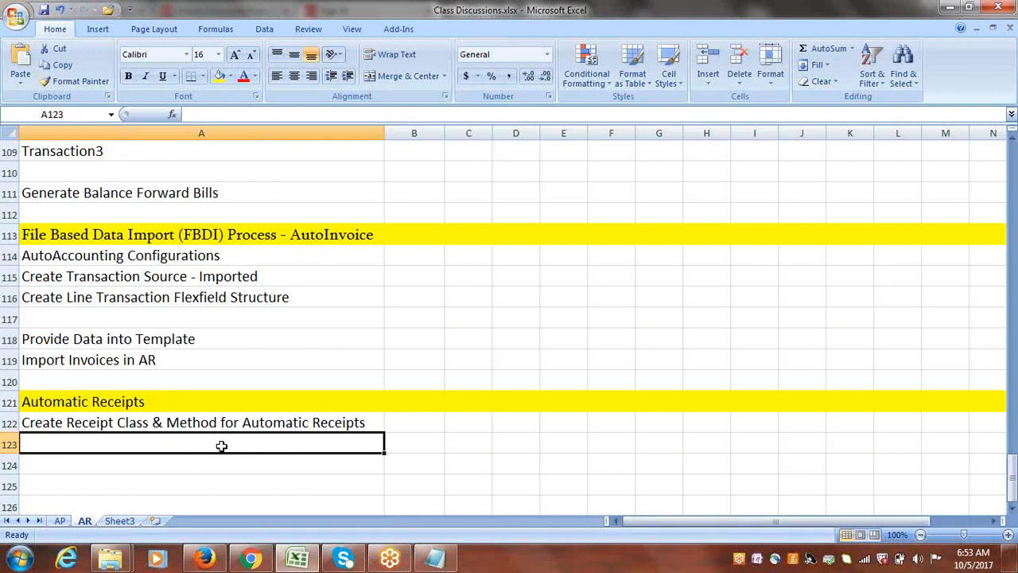
Enter Set Sequencial Numbering at Ledger/Ledger Options in cell A123 as the second step under Automatic Receipts.
{"action": "type", "text": "S"}
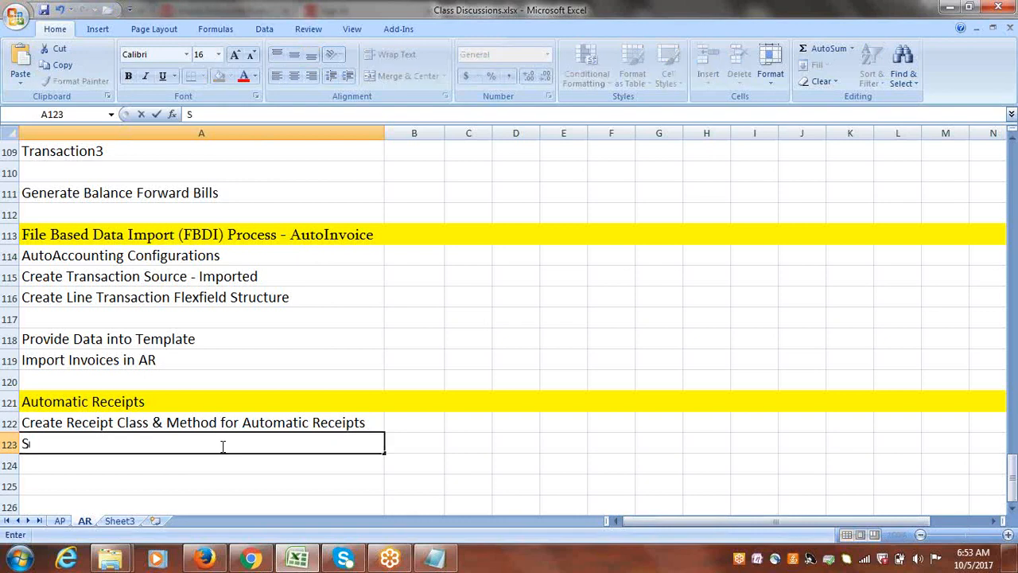
{"action": "type", "text": "et S"}
{"action": "type", "text": "equencial"}
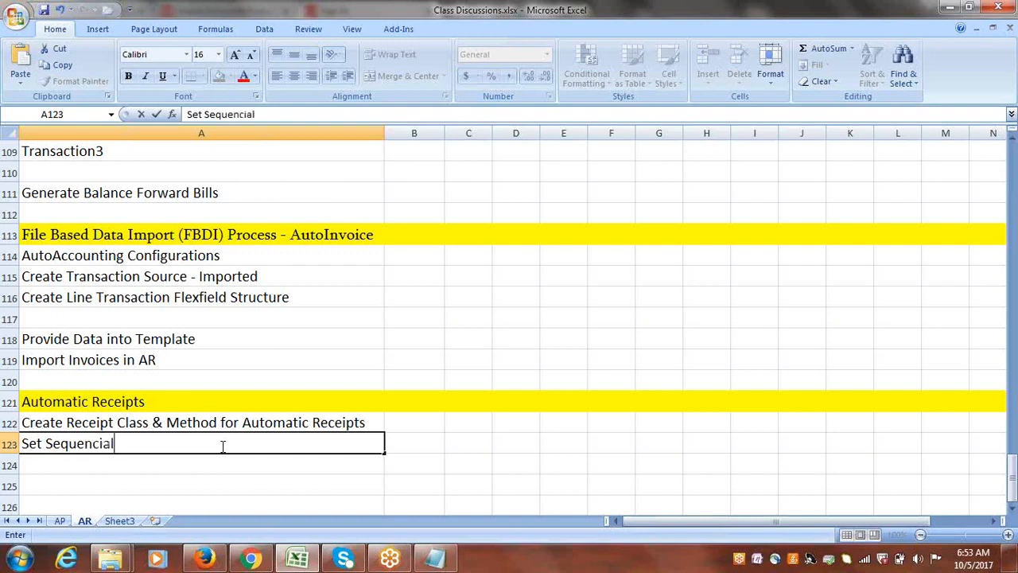
{"action": "type", "text": " Numbering at "}
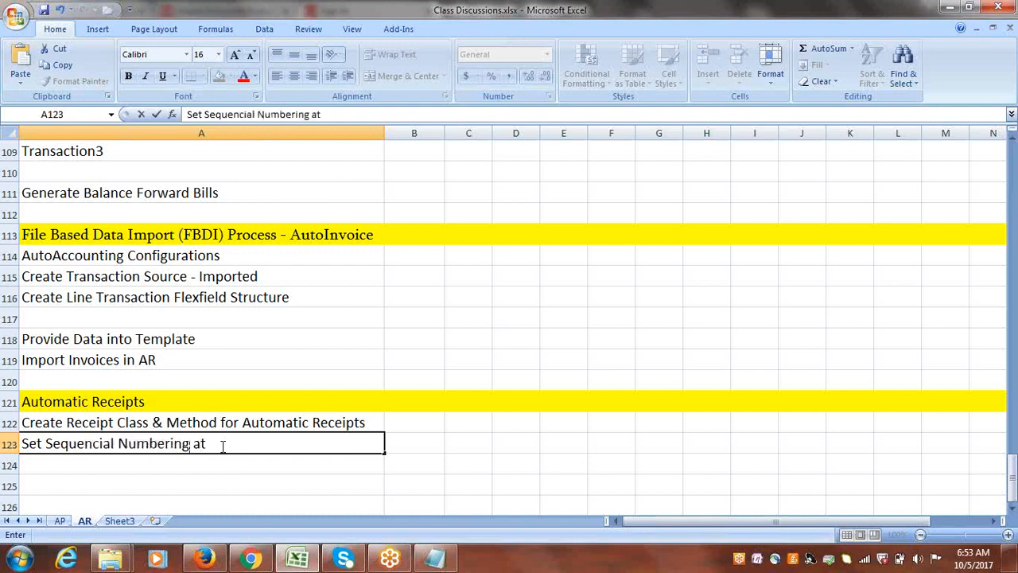
{"action": "type", "text": "Ledger/Ledge"}
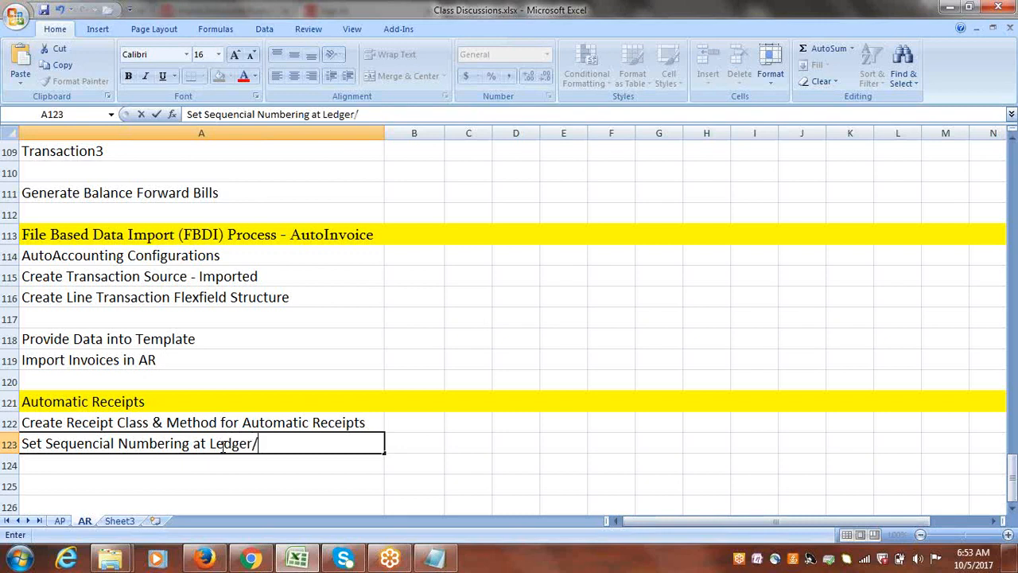
{"action": "type", "text": "r Options"}
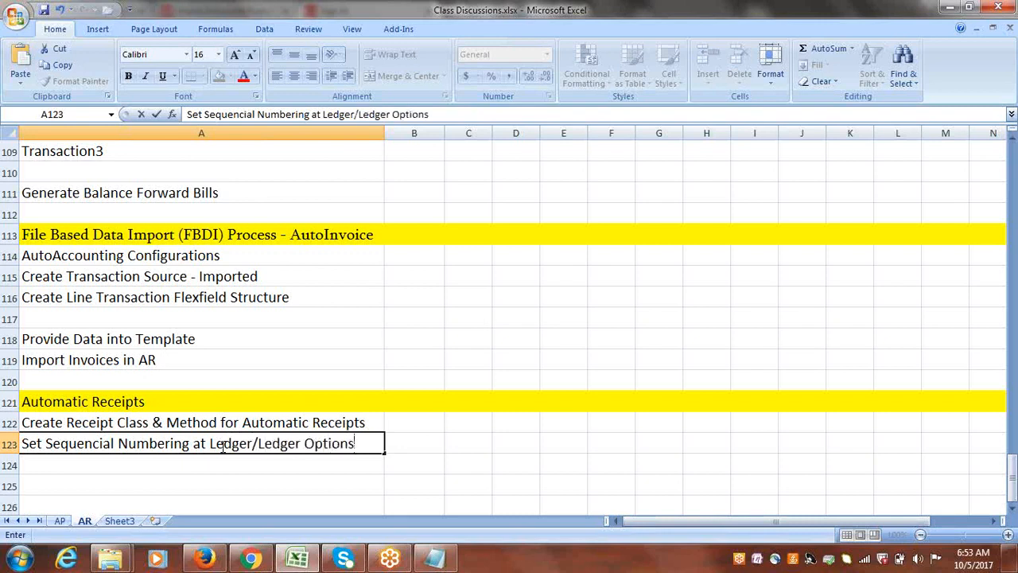
{"action": "left_click", "coordinate": [167, 464]}
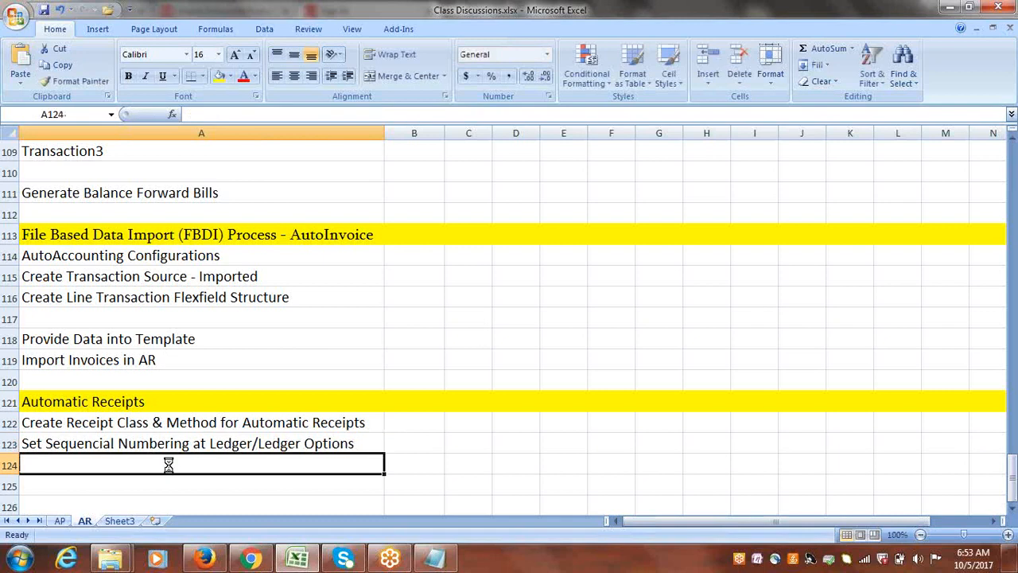
{"action": "left_click", "coordinate": [205, 446]}
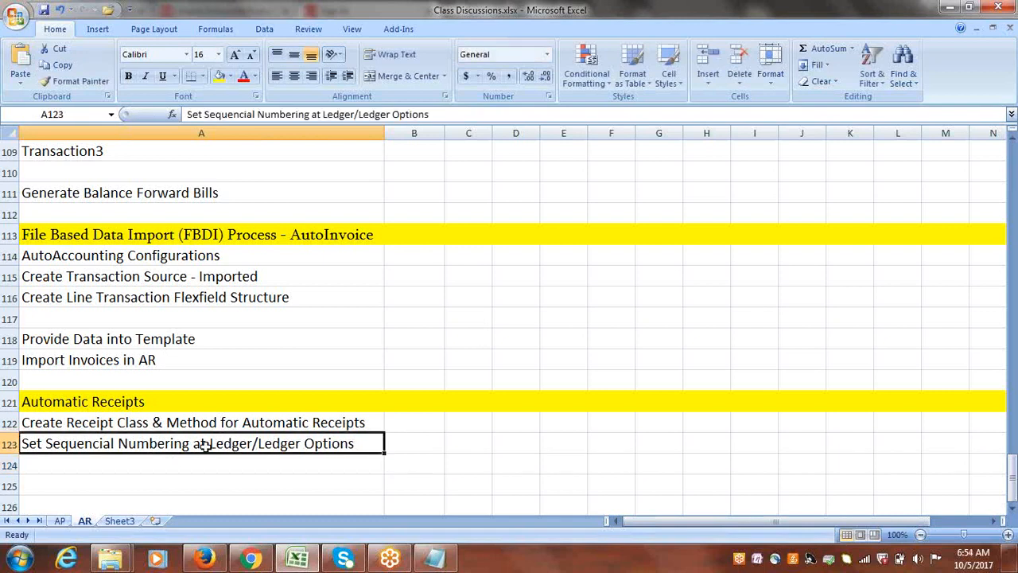
Enter Create Document Sequencing in cell A124, below the sequential numbering line.
{"action": "left_click", "coordinate": [139, 466]}
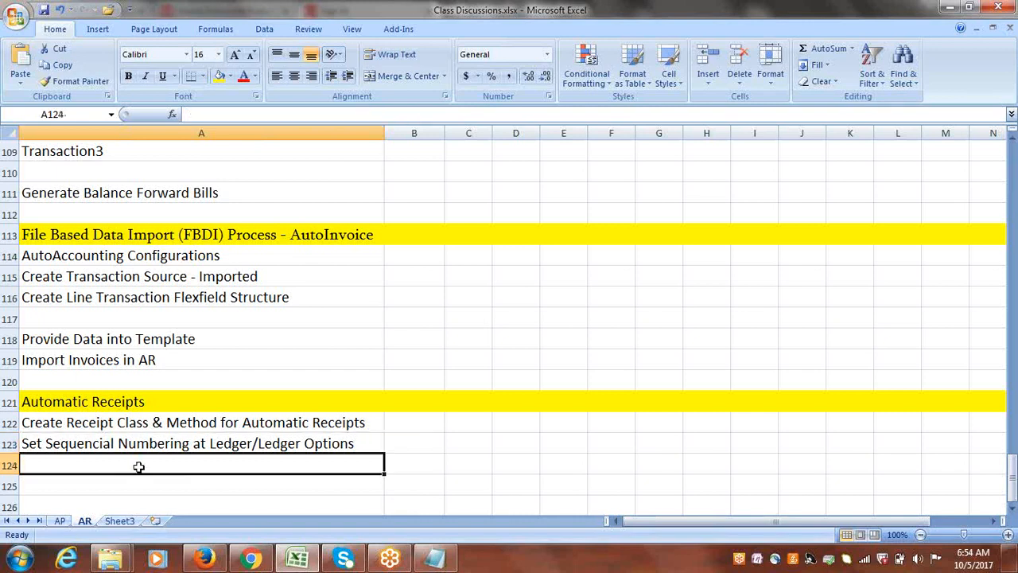
{"action": "type", "text": "Create"}
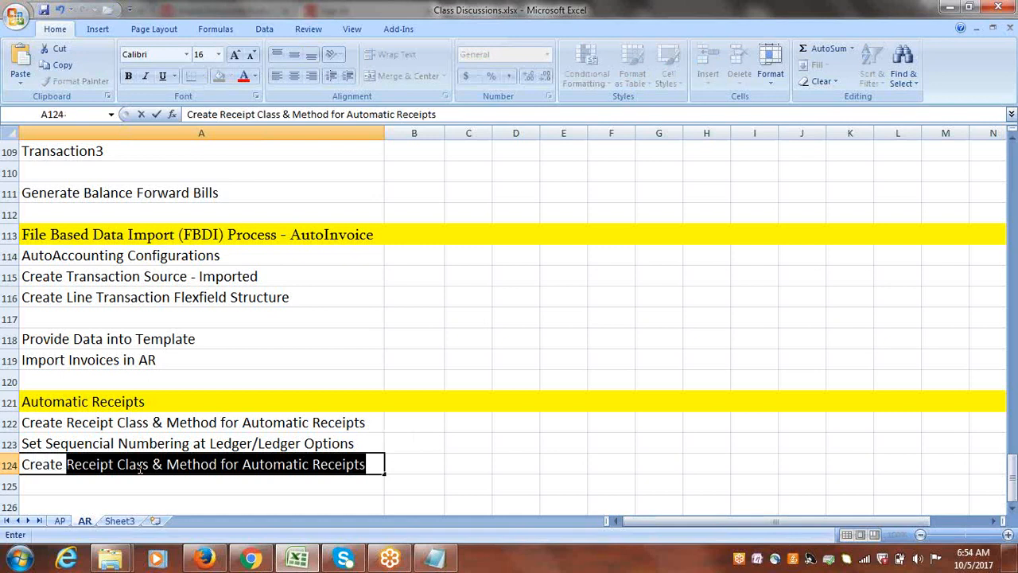
{"action": "type", "text": " D"}
{"action": "key", "text": "BackSpace"}
{"action": "type", "text": "d"}
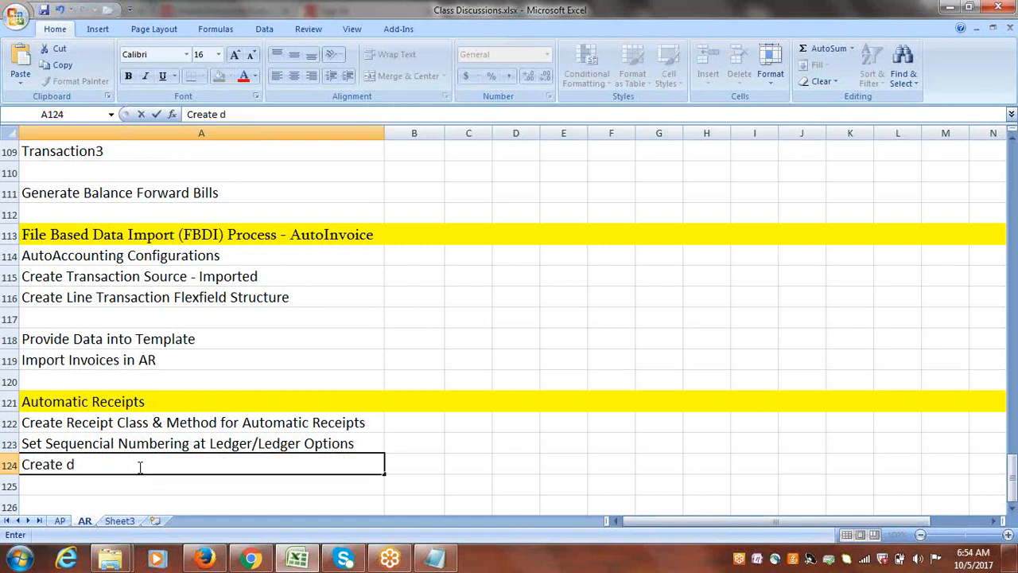
{"action": "key", "text": "BackSpace"}
{"action": "type", "text": "Document"}
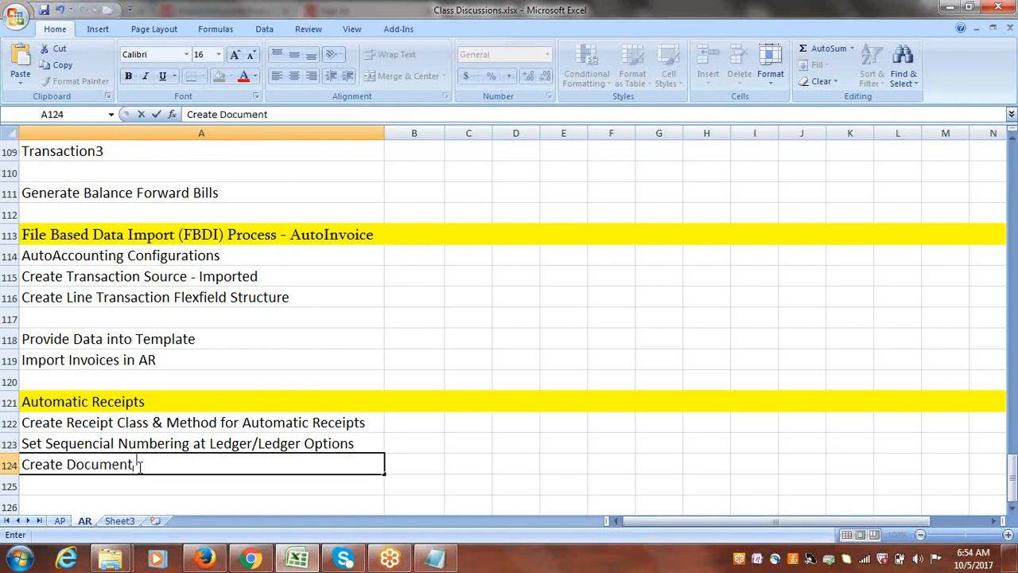
{"action": "type", "text": " Sequencing"}
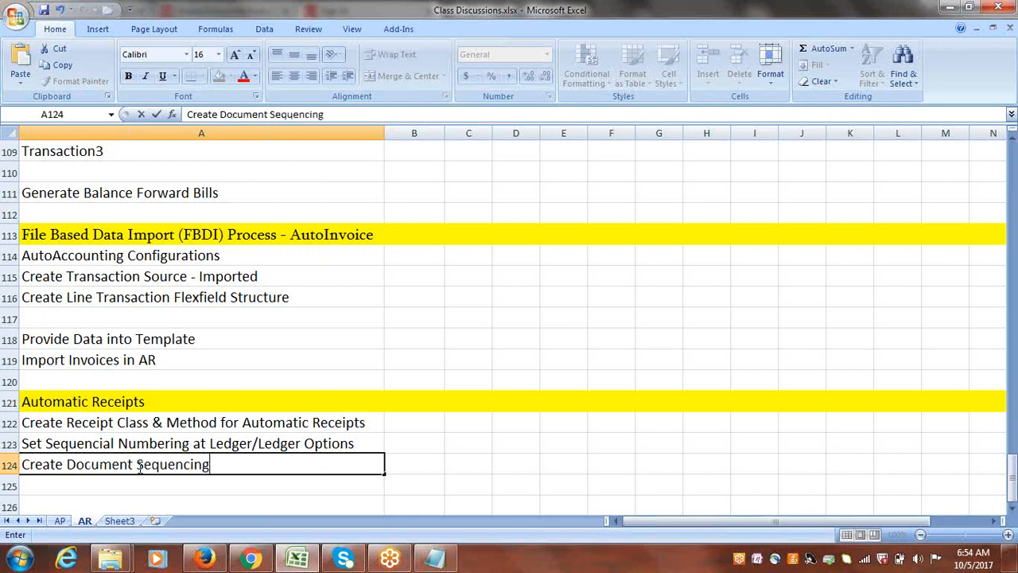
{"action": "key", "text": "Tab"}
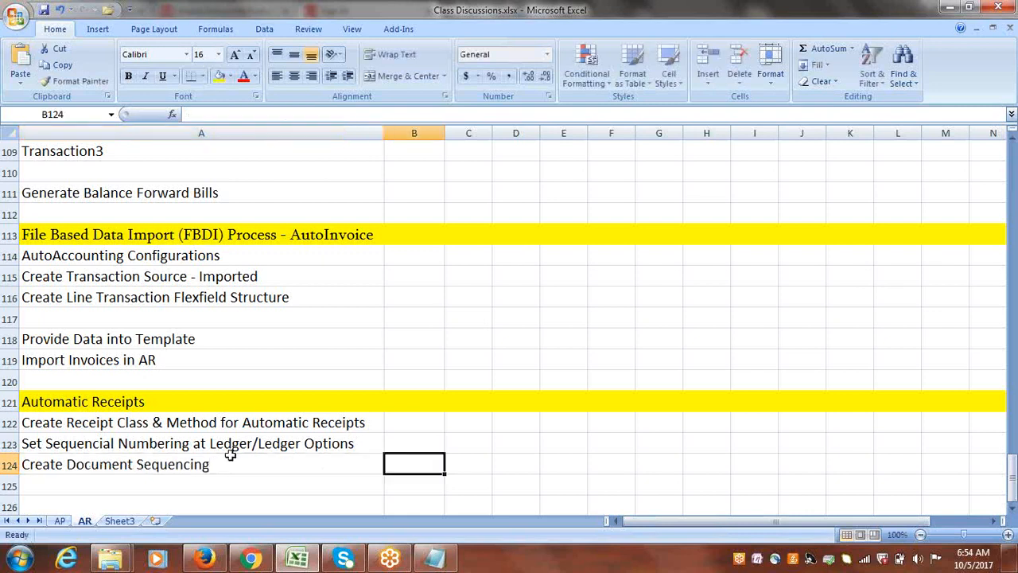
Enter Assign Receipt Method to Customer & Create Customer Bank Account in cell A125.
{"action": "left_click", "coordinate": [111, 484]}
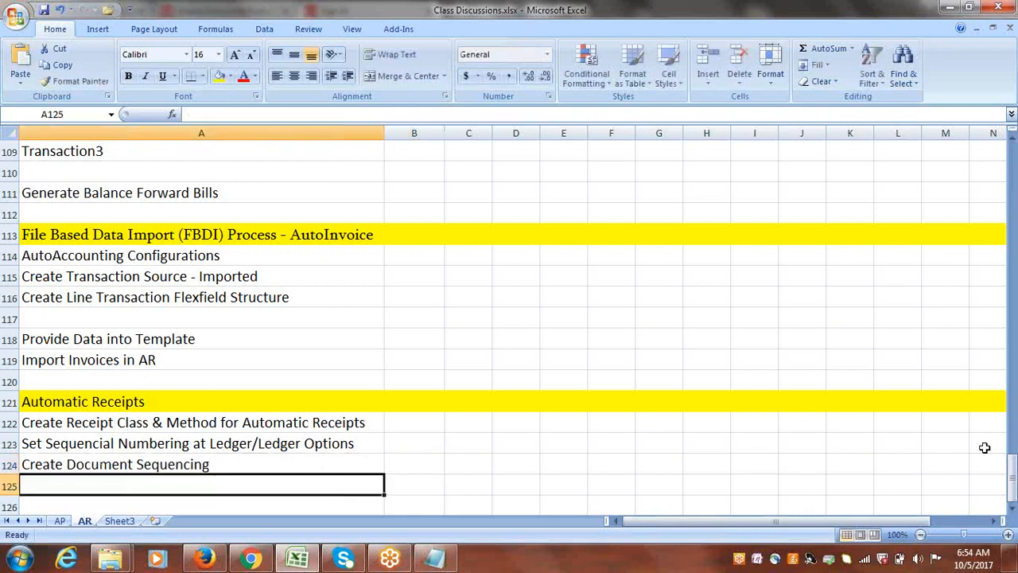
{"action": "left_click", "coordinate": [1013, 508]}
{"action": "left_click", "coordinate": [1012, 509]}
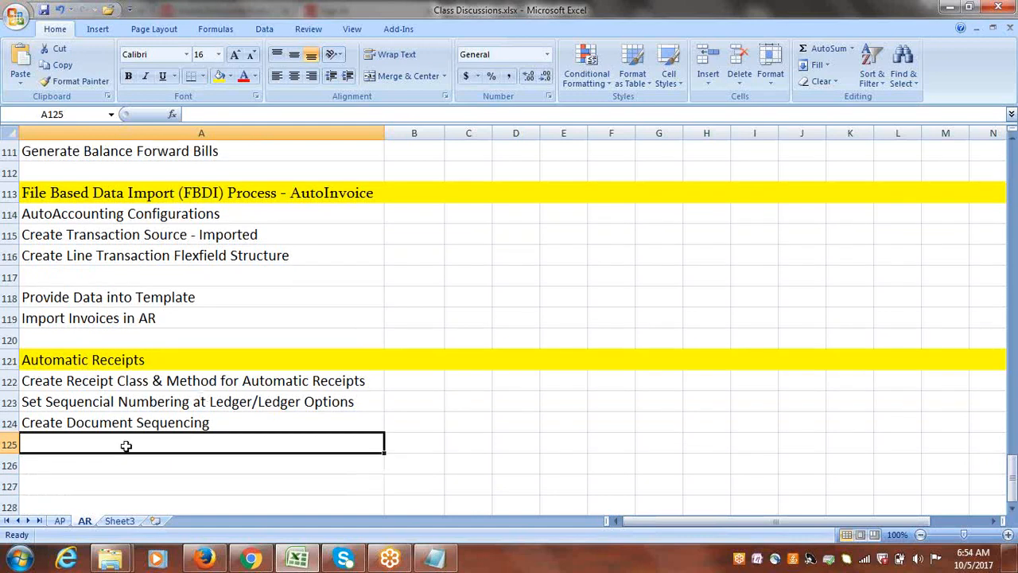
{"action": "type", "text": "Assign"}
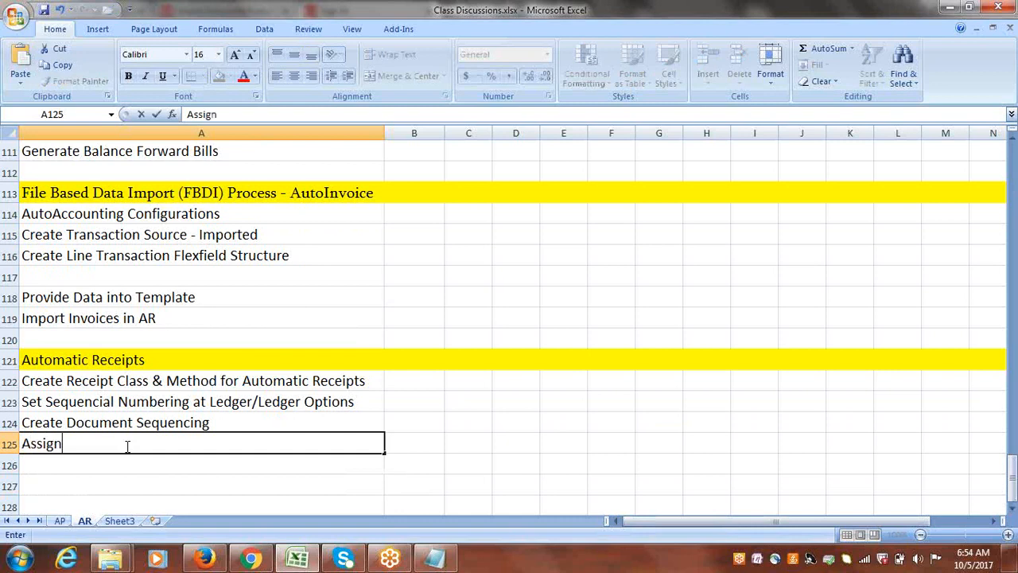
{"action": "type", "text": " Receipt "}
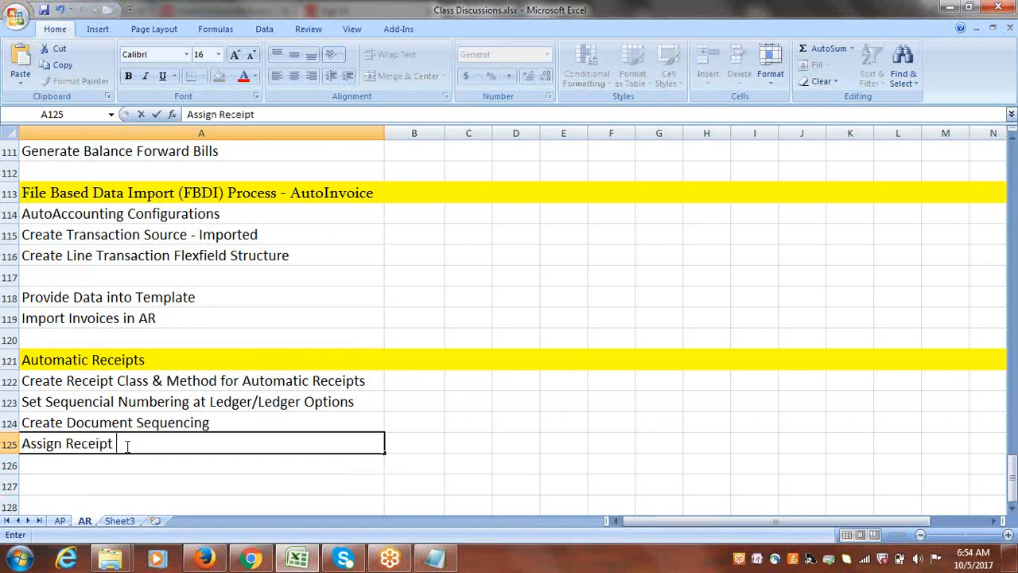
{"action": "type", "text": "Method"}
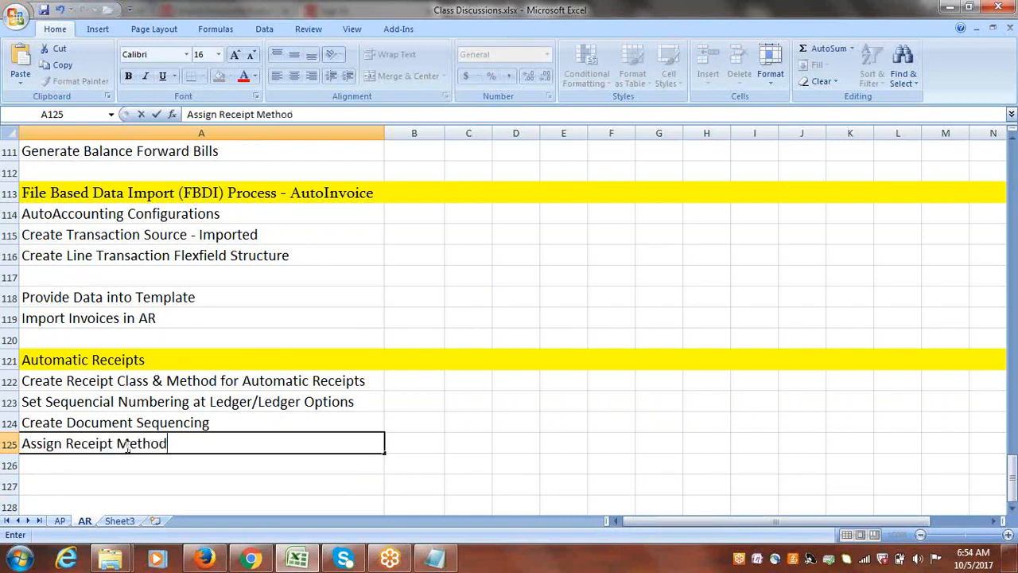
{"action": "type", "text": " to Customer"}
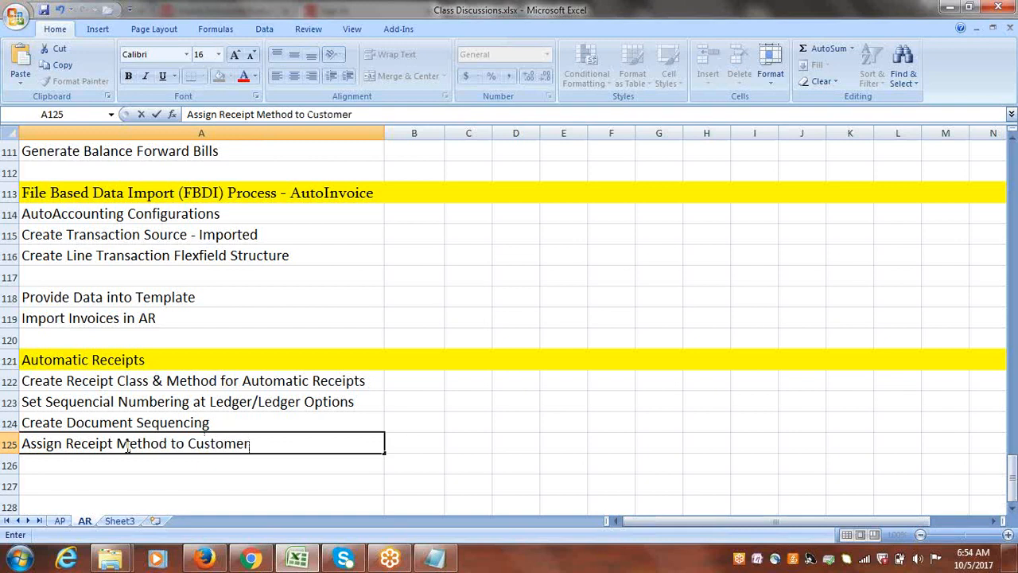
{"action": "type", "text": " & Customer"}
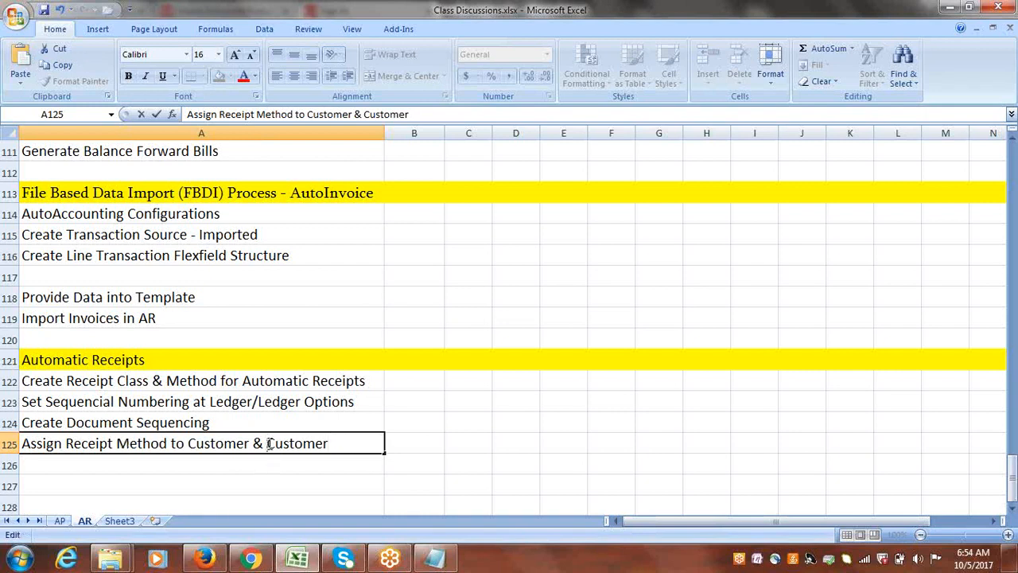
{"action": "type", "text": "Create"}
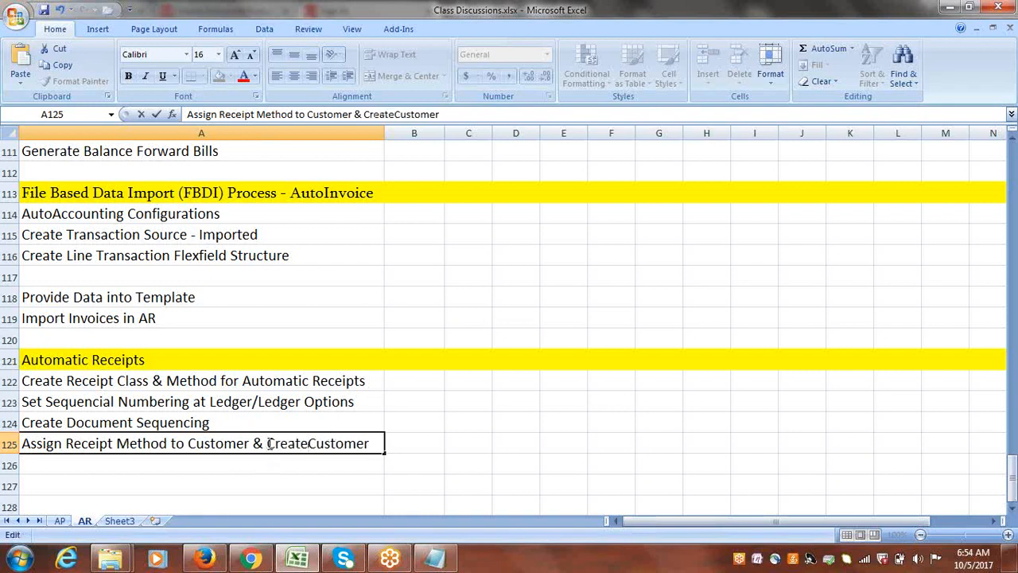
{"action": "left_click", "coordinate": [376, 444]}
{"action": "type", "text": "B"}
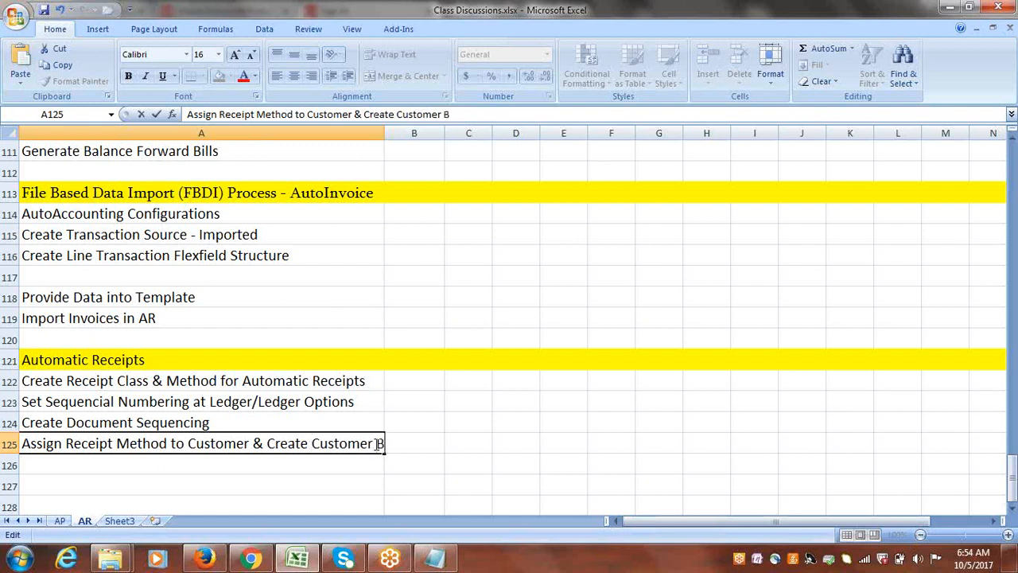
{"action": "type", "text": "ank Account"}
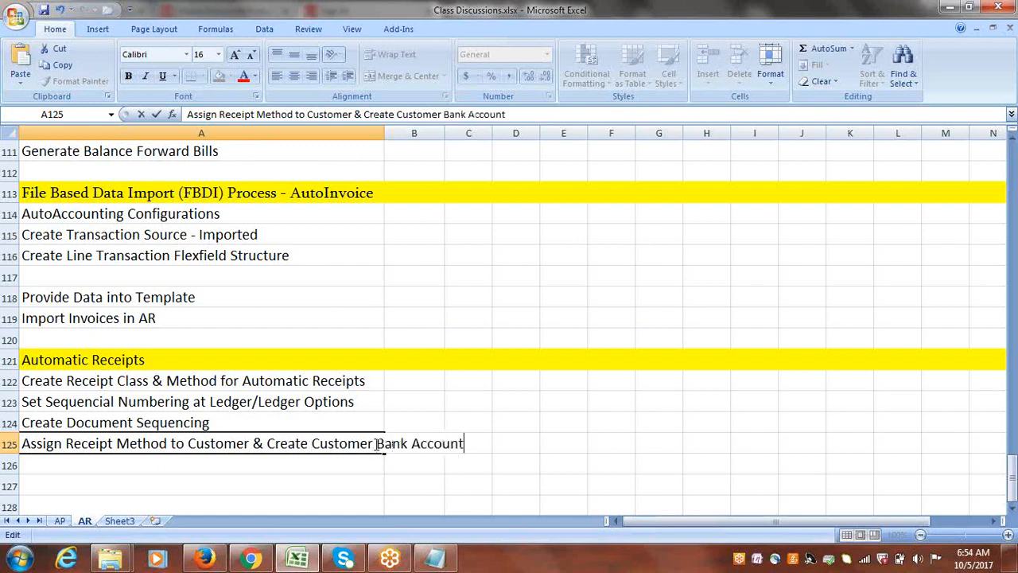
{"action": "key", "text": "Tab"}
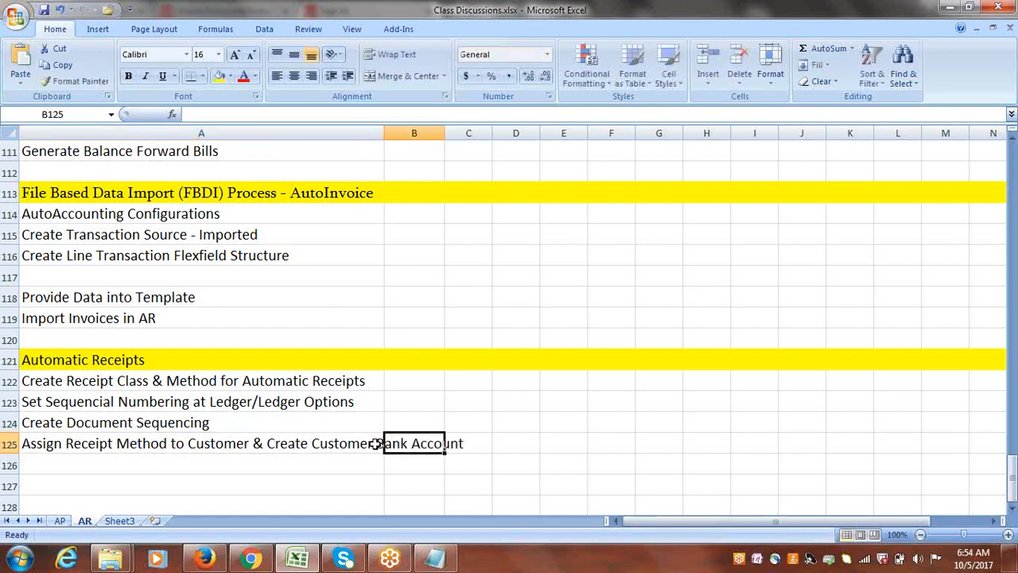
Enter Create Receipt Source for Automatic Receipts in cell A126, below the customer bank account line.
{"action": "left_click", "coordinate": [245, 462]}
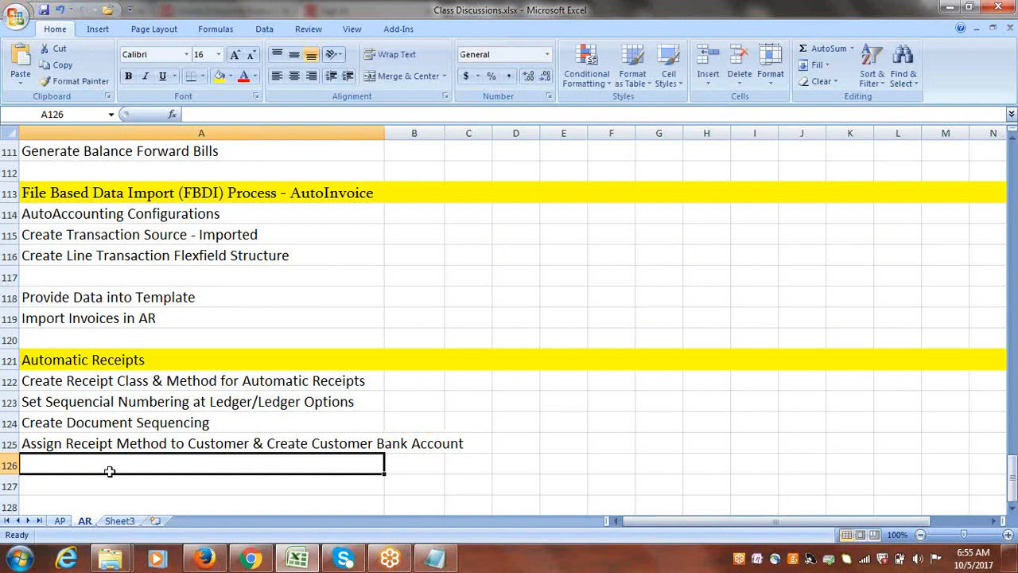
{"action": "type", "text": "Create"}
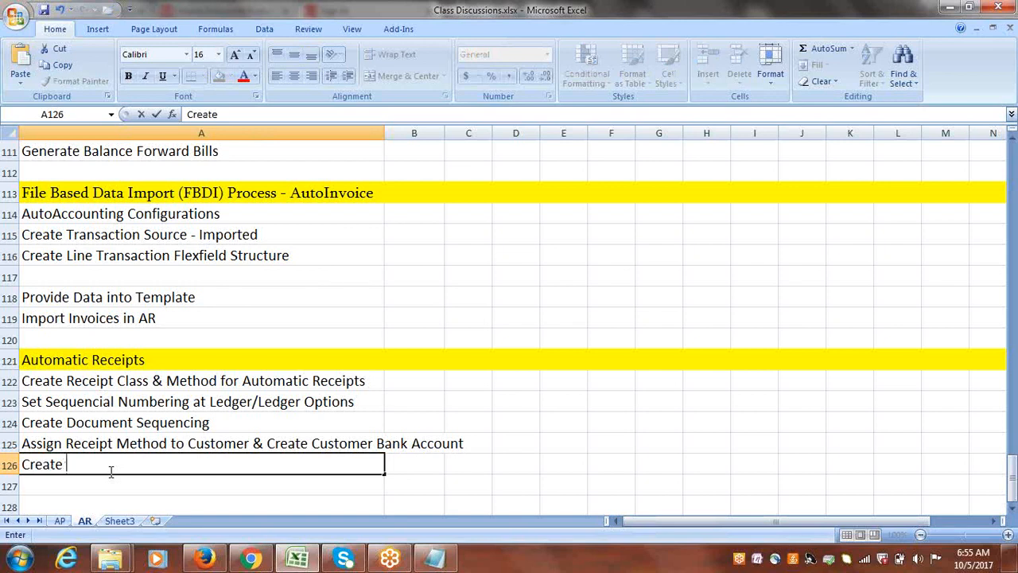
{"action": "type", "text": "Receipt So"}
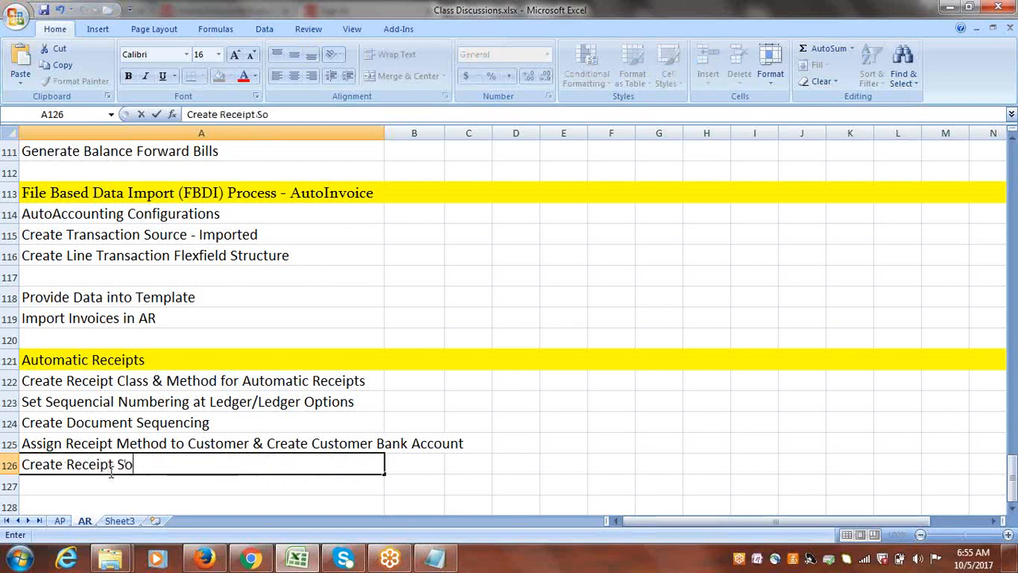
{"action": "type", "text": "urce for A"}
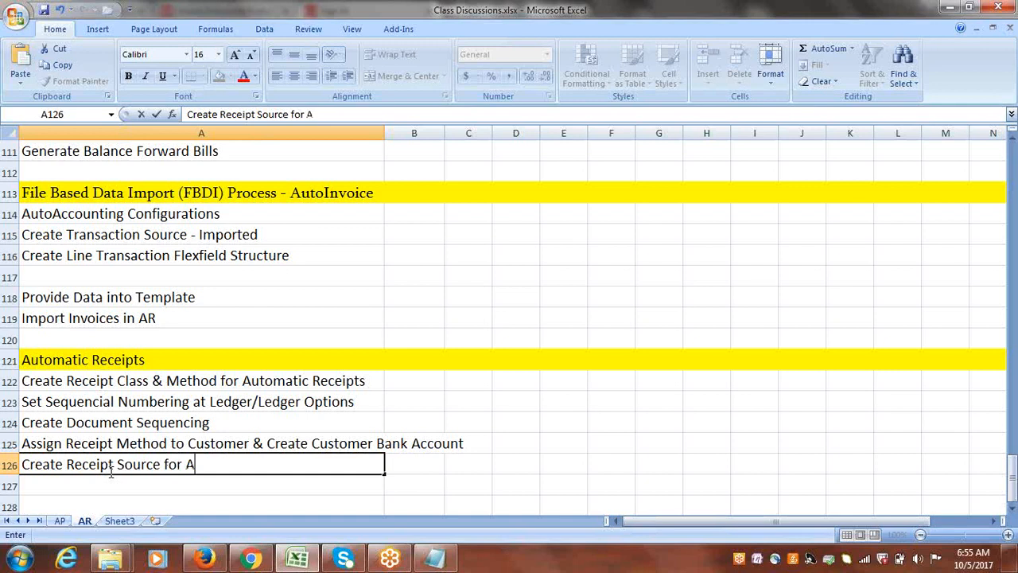
{"action": "type", "text": "utomatic R"}
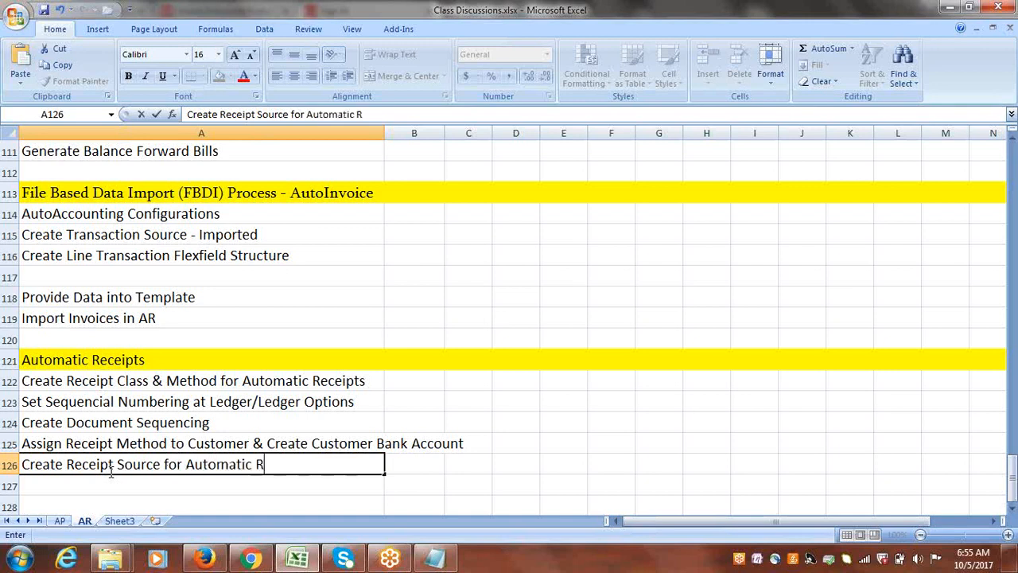
{"action": "type", "text": "eceipts"}
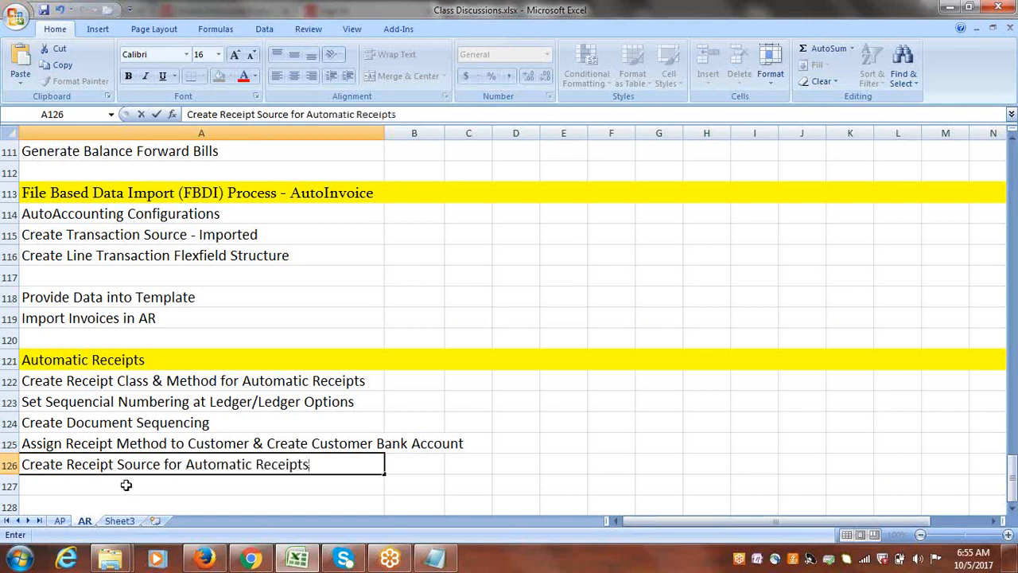
{"action": "key", "text": "Return"}
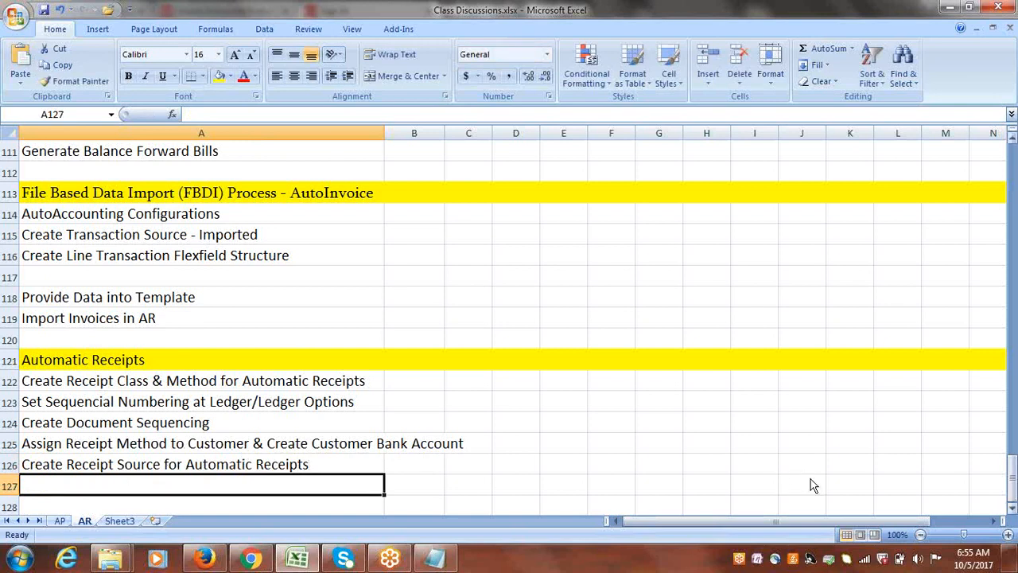
Enter Add Business Unit to Payees List in cell A127 as the last Automatic Receipts setup line and save the workbook.
{"action": "left_click", "coordinate": [1012, 511]}
{"action": "left_click", "coordinate": [1012, 511]}
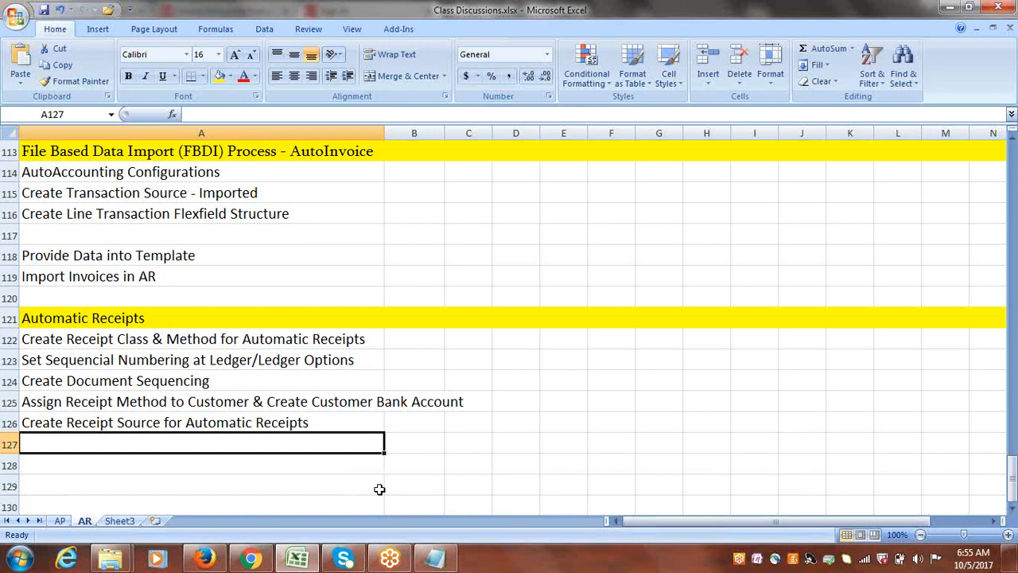
{"action": "type", "text": "Add"}
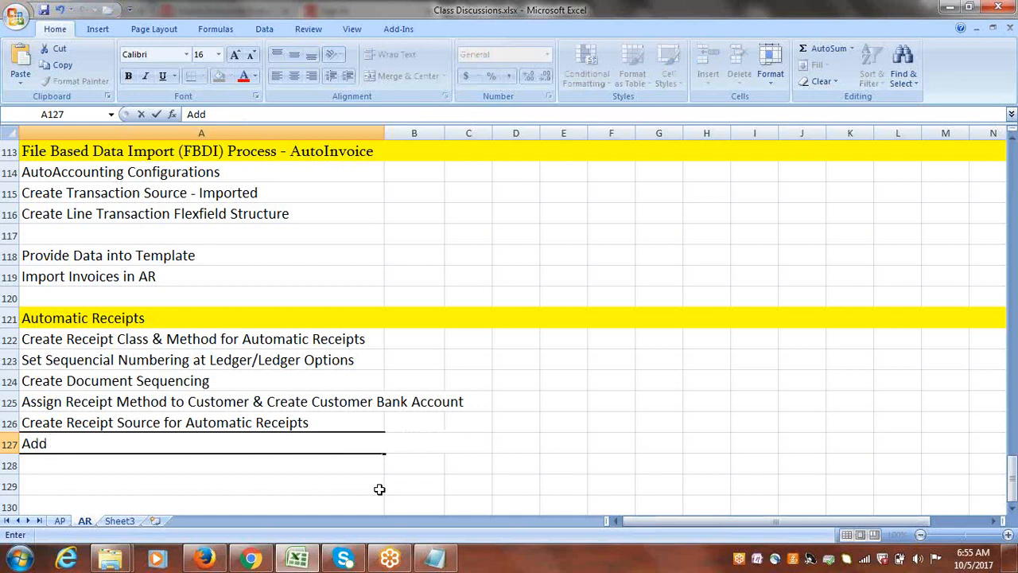
{"action": "type", "text": "Business Unit t"}
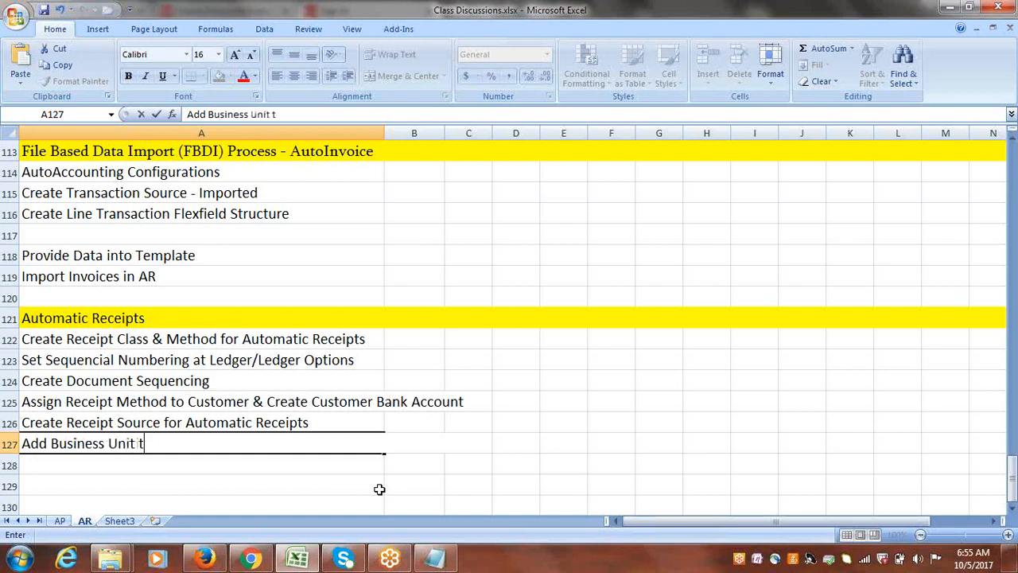
{"action": "type", "text": "o Payees List"}
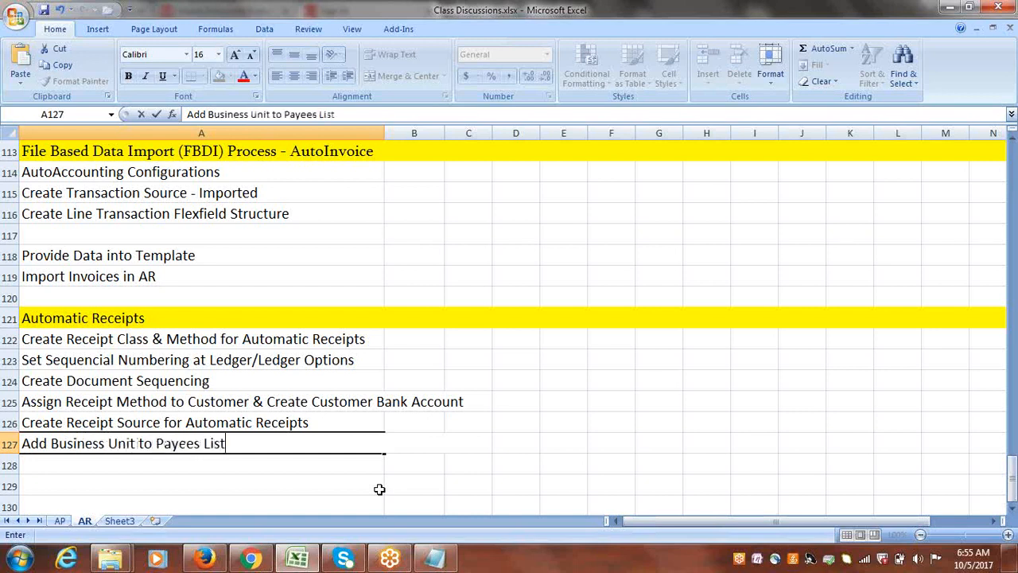
{"action": "key", "text": "ctrl+s"}
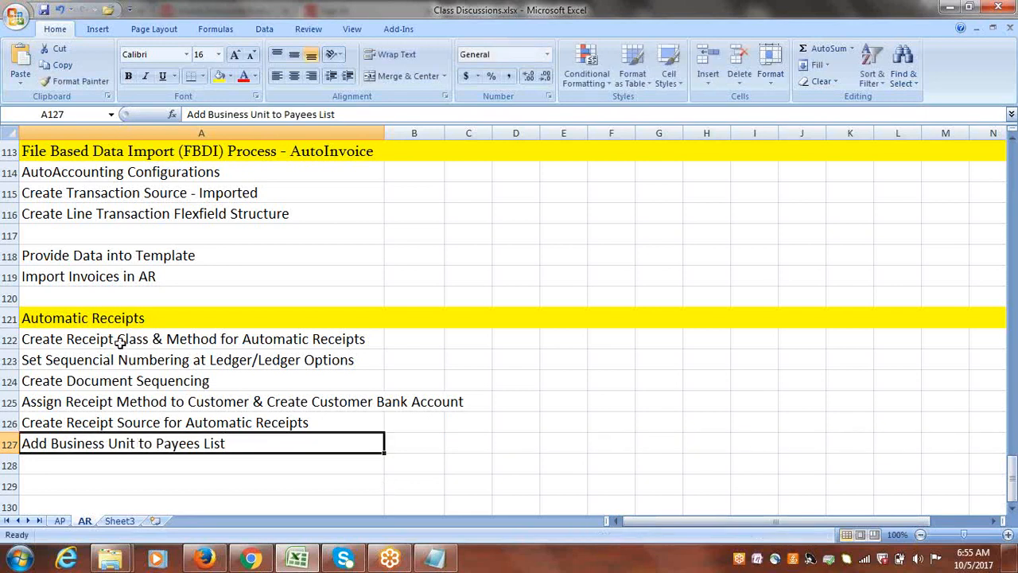
Enter 2 Transaction in cell A129, leaving a blank row below the Automatic Receipts setup list.
{"action": "left_click_drag", "start_coordinate": [127, 342], "coordinate": [136, 441]}
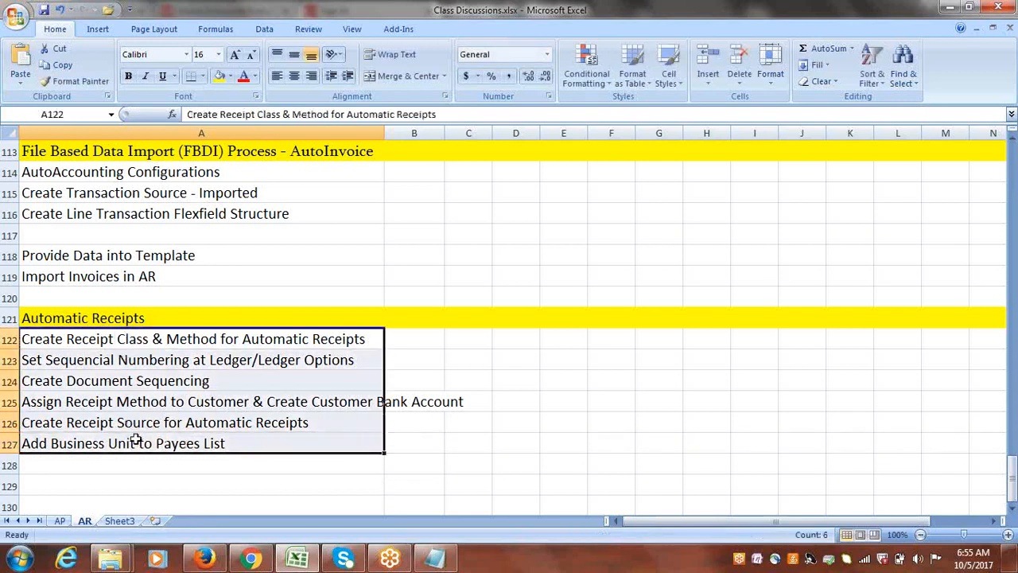
{"action": "left_click", "coordinate": [1013, 510]}
{"action": "left_click", "coordinate": [1013, 509]}
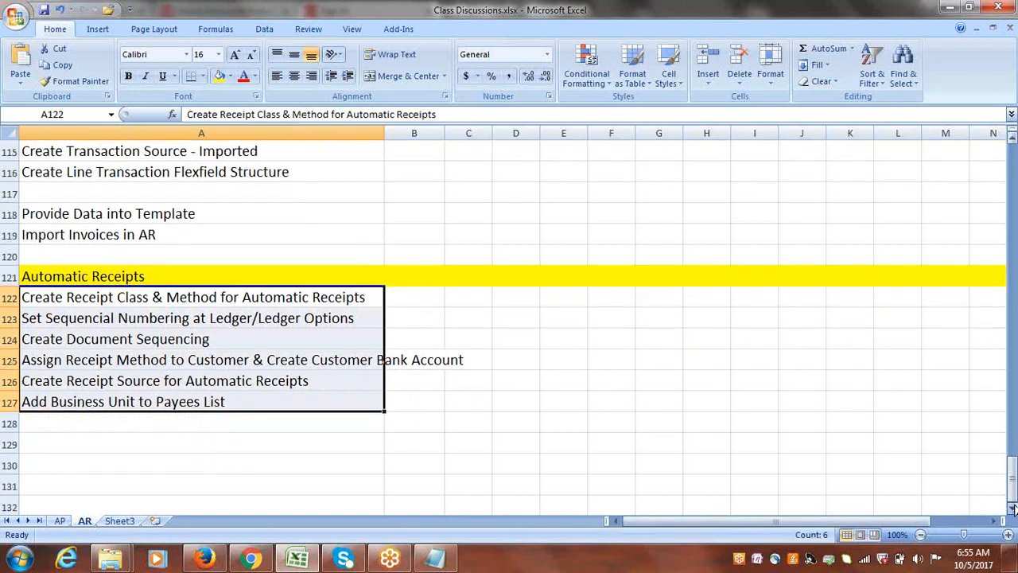
{"action": "left_click", "coordinate": [1013, 510]}
{"action": "left_click", "coordinate": [1013, 509]}
{"action": "left_click", "coordinate": [1013, 509]}
{"action": "left_click", "coordinate": [1013, 509]}
{"action": "left_click", "coordinate": [107, 362]}
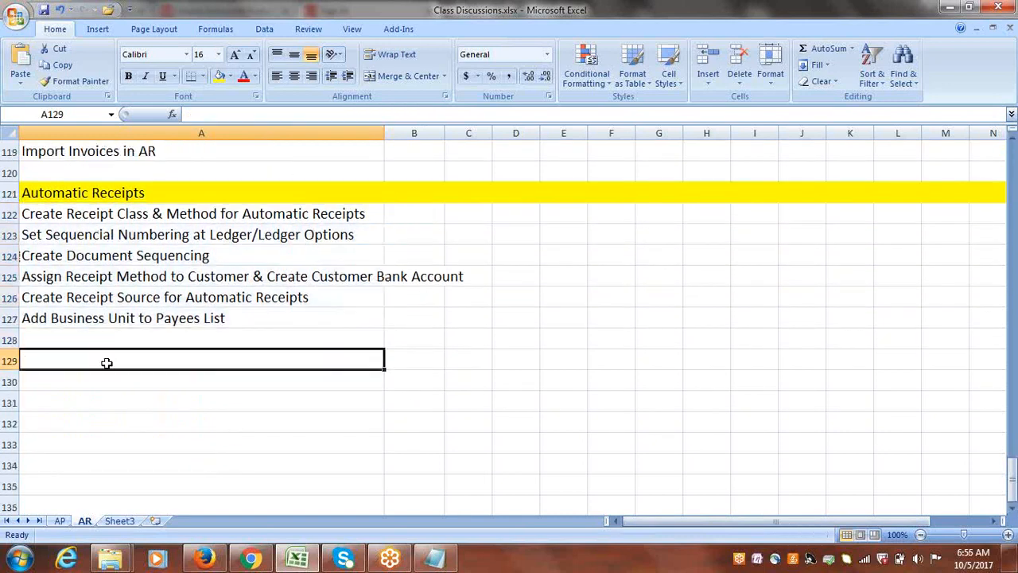
{"action": "type", "text": "2 Tra"}
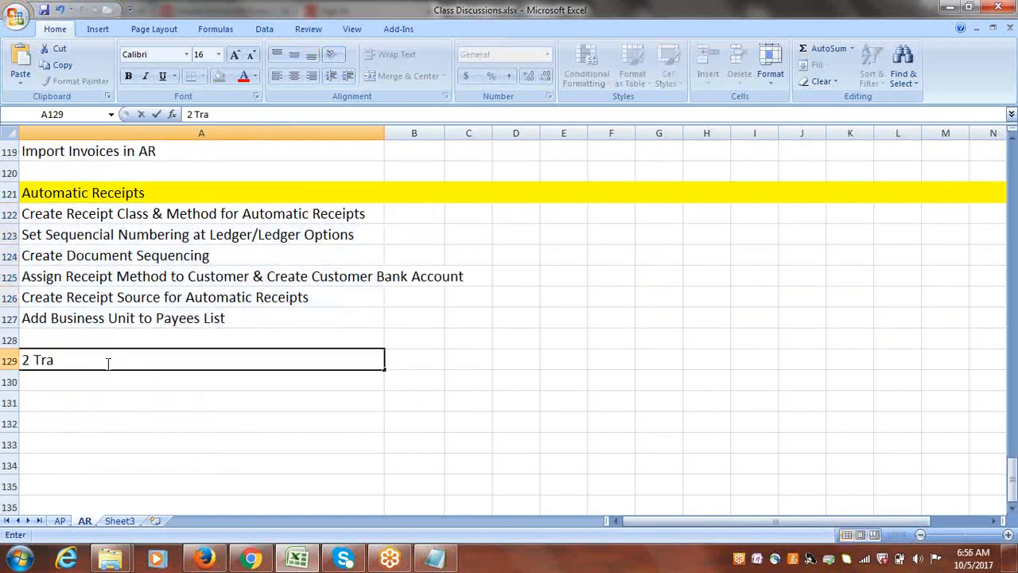
{"action": "type", "text": "nsaction"}
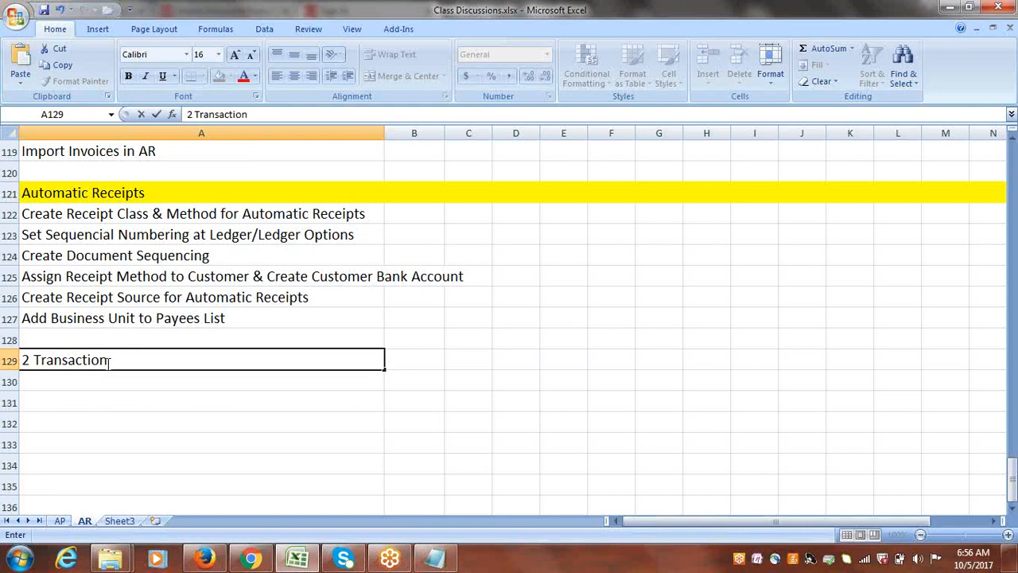
{"action": "key", "text": "ctrl+Return"}
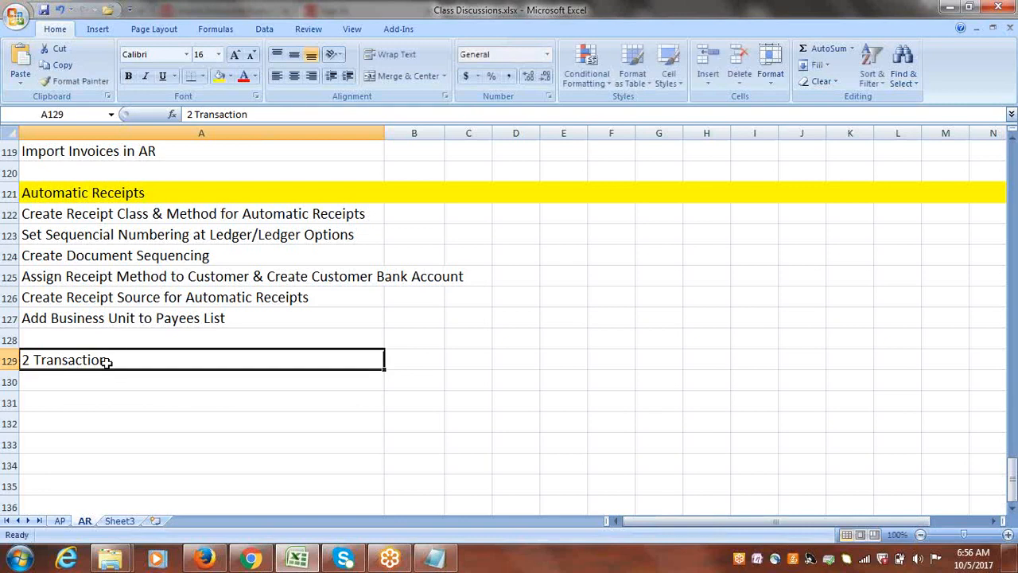
Enter Create Automatic Receipts in cell A131, leaving a blank row below the 2 Transaction line.
{"action": "left_click", "coordinate": [142, 283]}
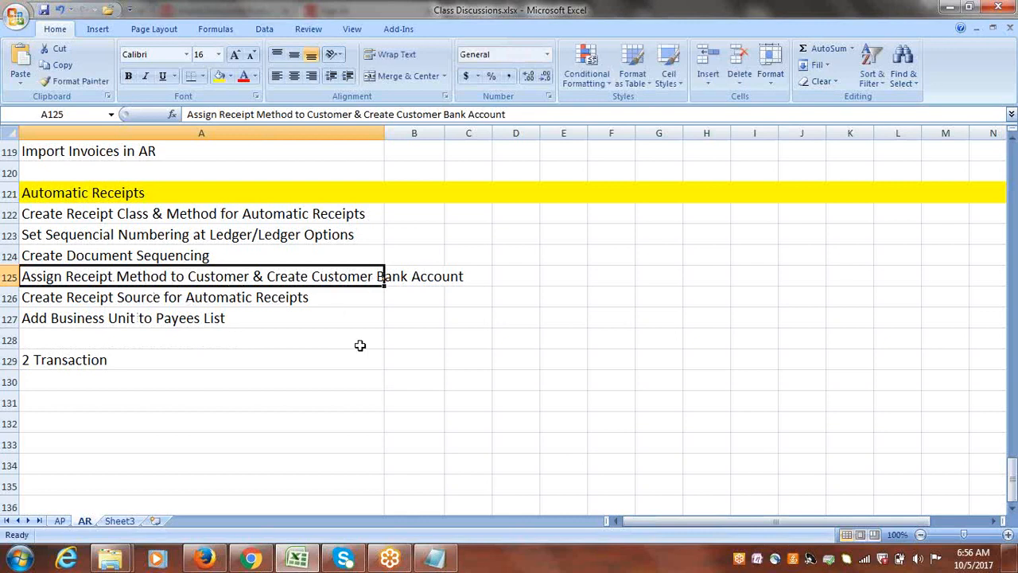
{"action": "left_click", "coordinate": [76, 397]}
{"action": "type", "text": "Create"}
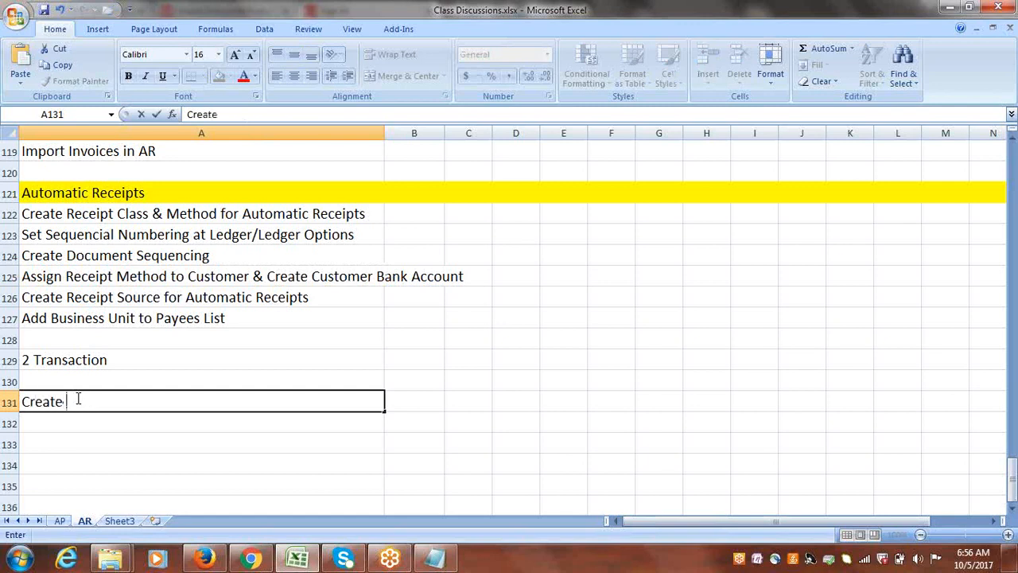
{"action": "type", "text": " Automati"}
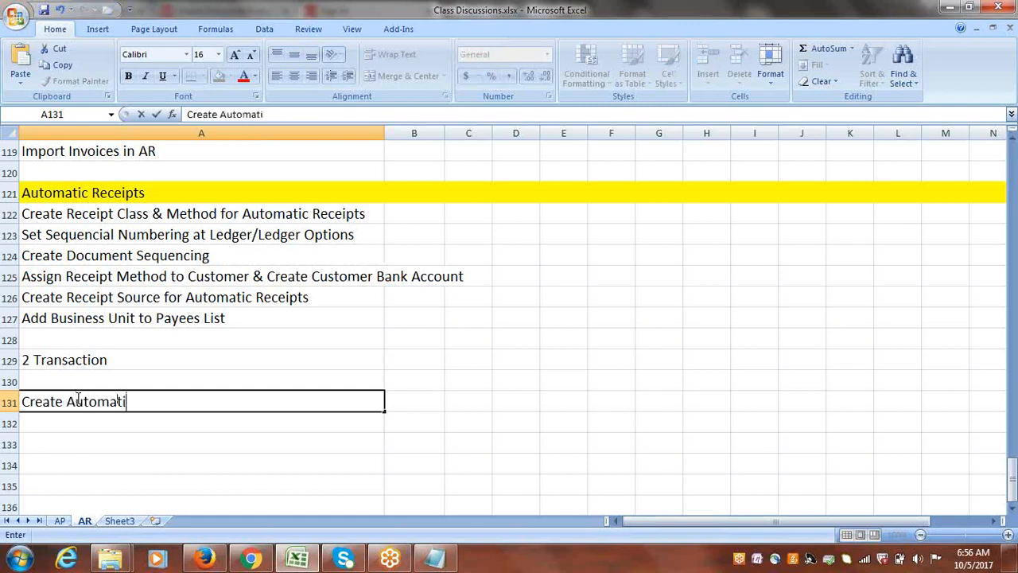
{"action": "type", "text": "c Receipts"}
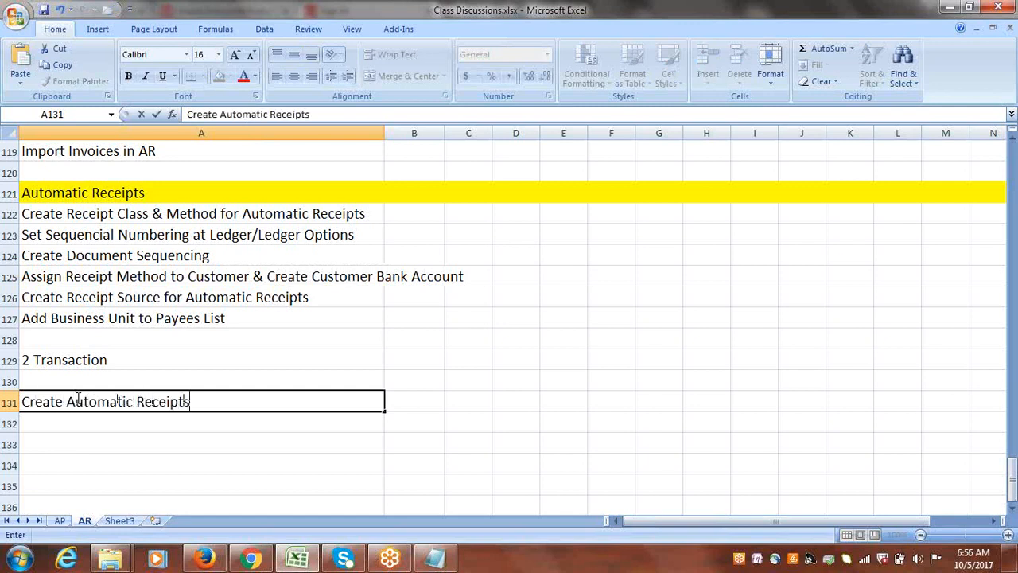
{"action": "key", "text": "ctrl+Return"}
{"action": "left_click_drag", "start_coordinate": [243, 213], "coordinate": [193, 318]}
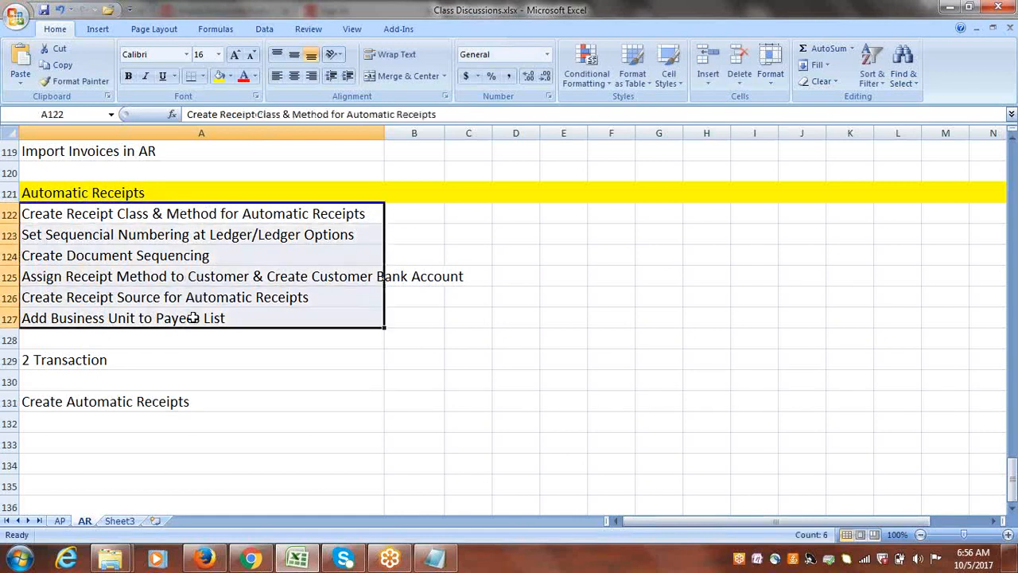
{"action": "left_click", "coordinate": [96, 217]}
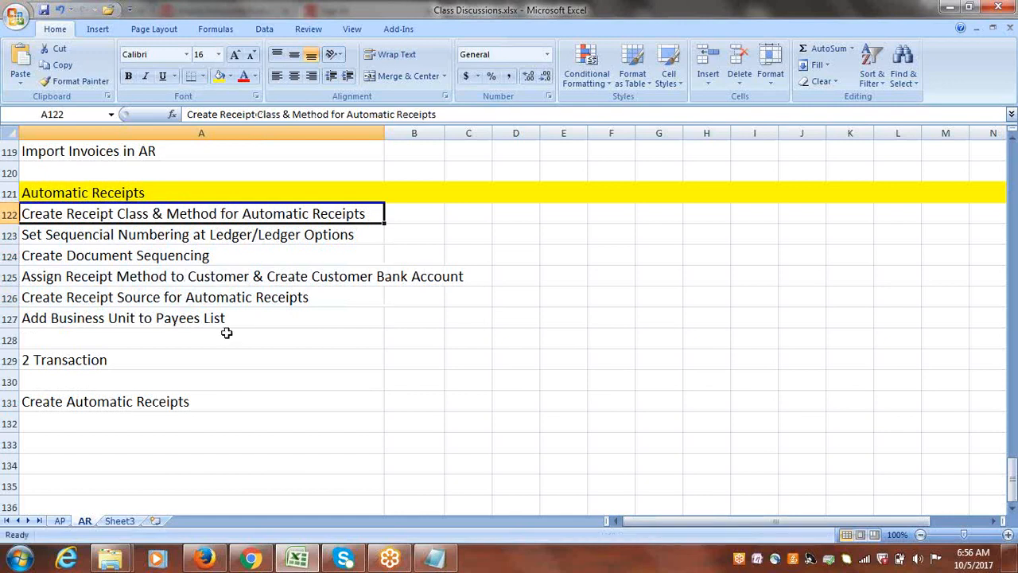
Switch to Oracle Cloud in Firefox and open Cloud Implementation Project from the implementation projects overview in Setup and Maintenance.
{"action": "left_click", "coordinate": [205, 558]}
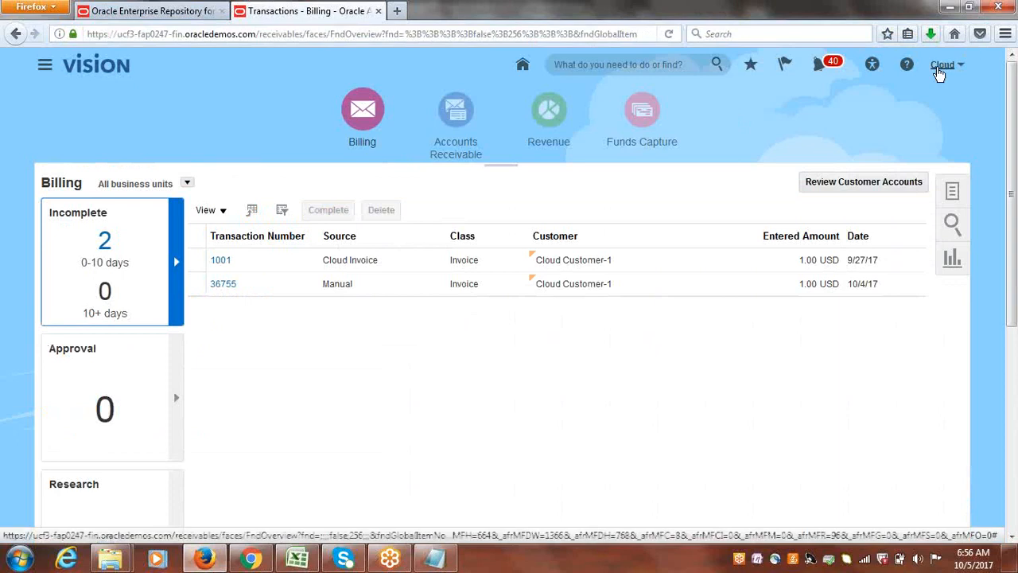
{"action": "left_click", "coordinate": [939, 70]}
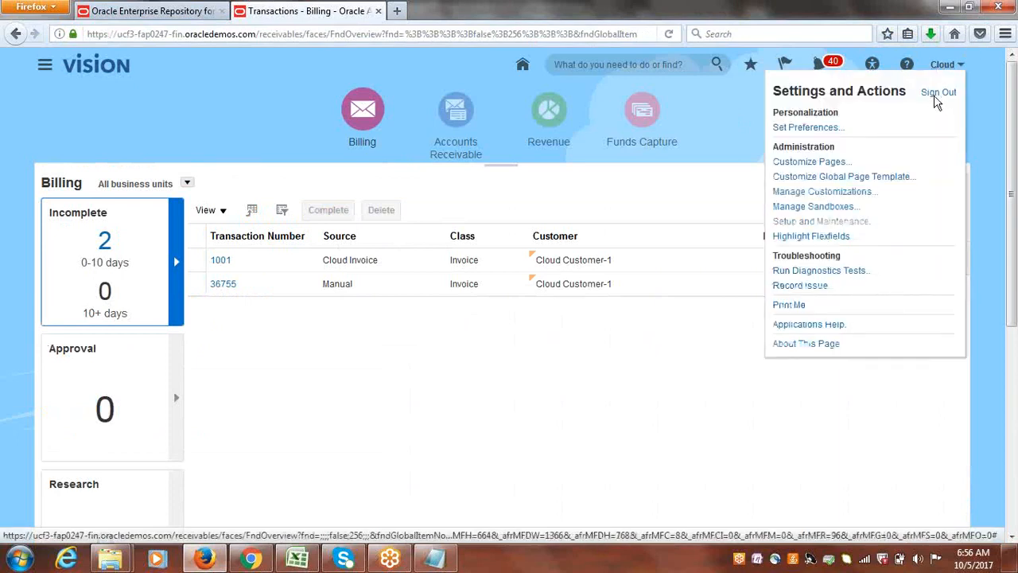
{"action": "left_click", "coordinate": [937, 94]}
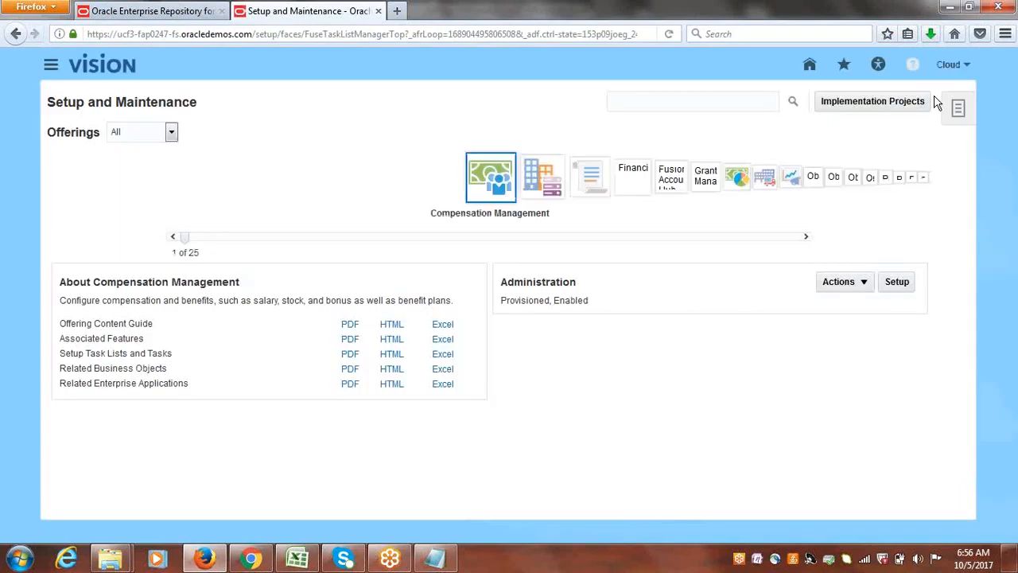
{"action": "left_click", "coordinate": [704, 100]}
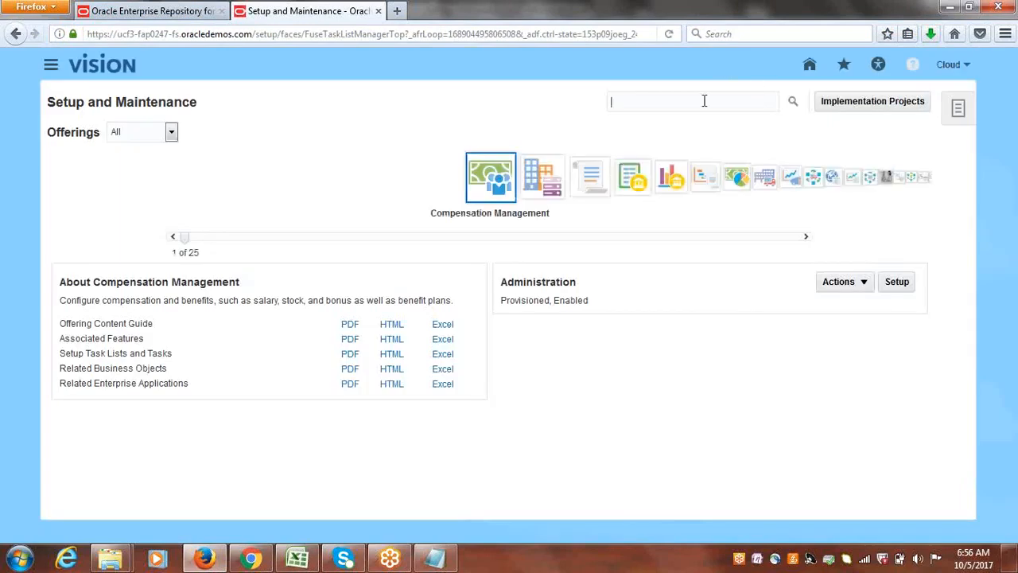
{"action": "left_click", "coordinate": [841, 104]}
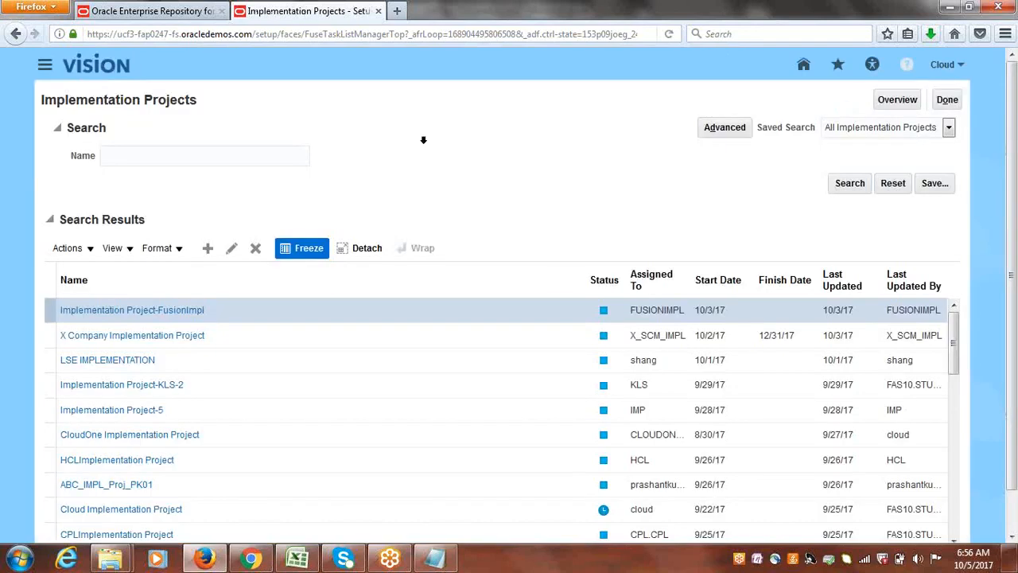
{"action": "left_click", "coordinate": [898, 99]}
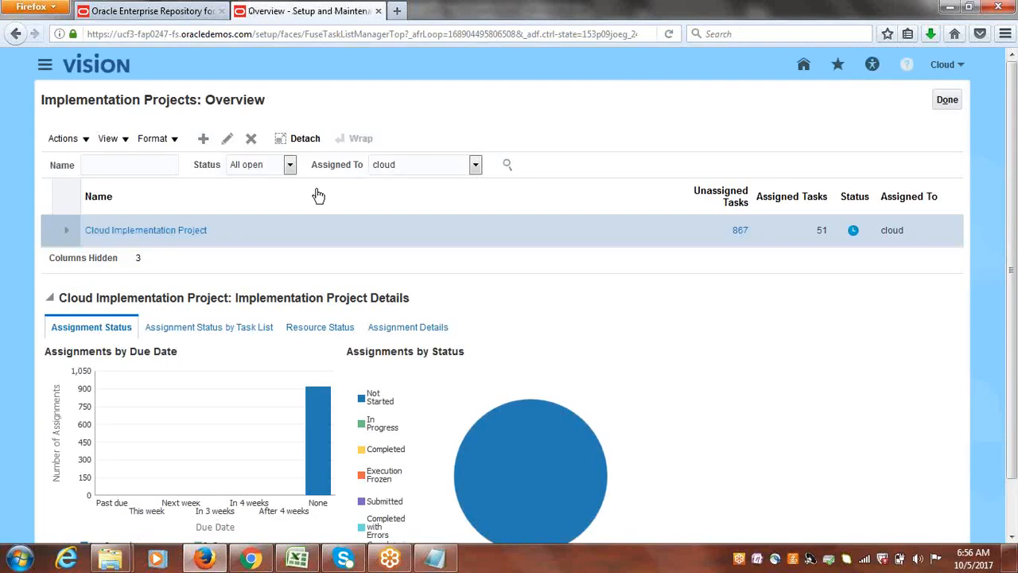
{"action": "left_click", "coordinate": [179, 230]}
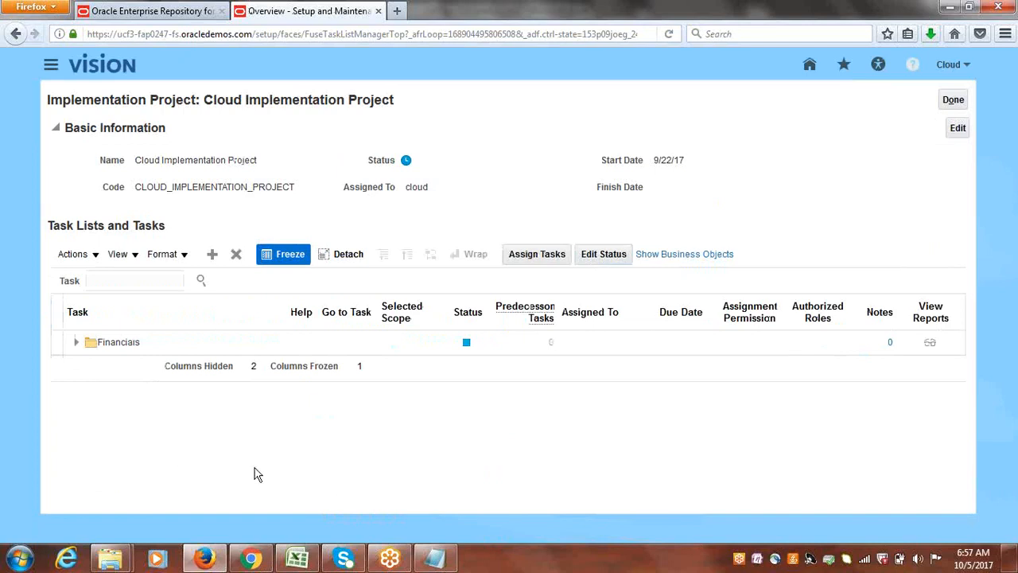
Search the project's tasks for receipt classes and methods and go to the Manage Receipt Classes and Methods task.
{"action": "left_click", "coordinate": [137, 280]}
{"action": "type", "text": "receipt cl"}
{"action": "type", "text": "ass and methods"}
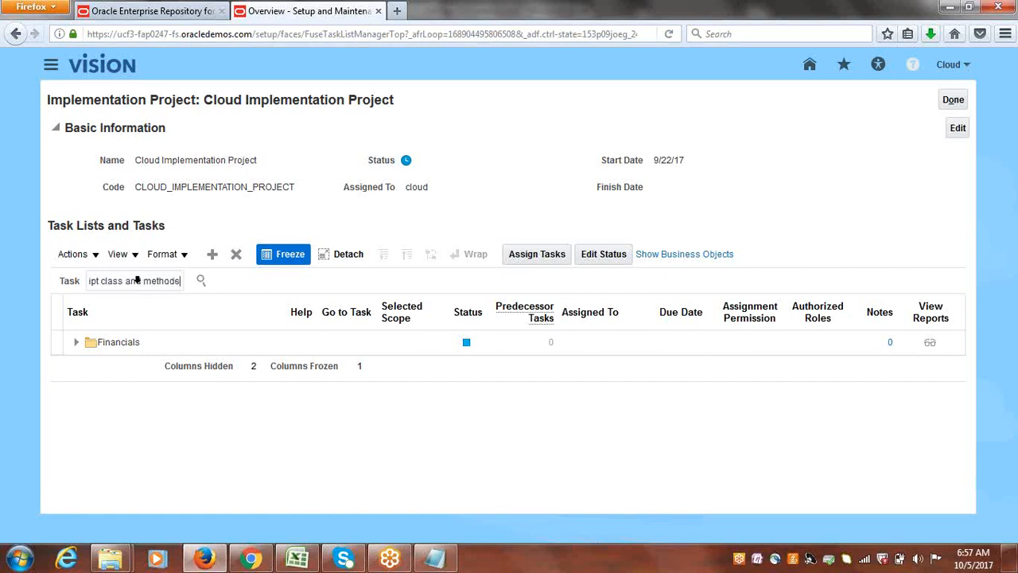
{"action": "key", "text": "Return"}
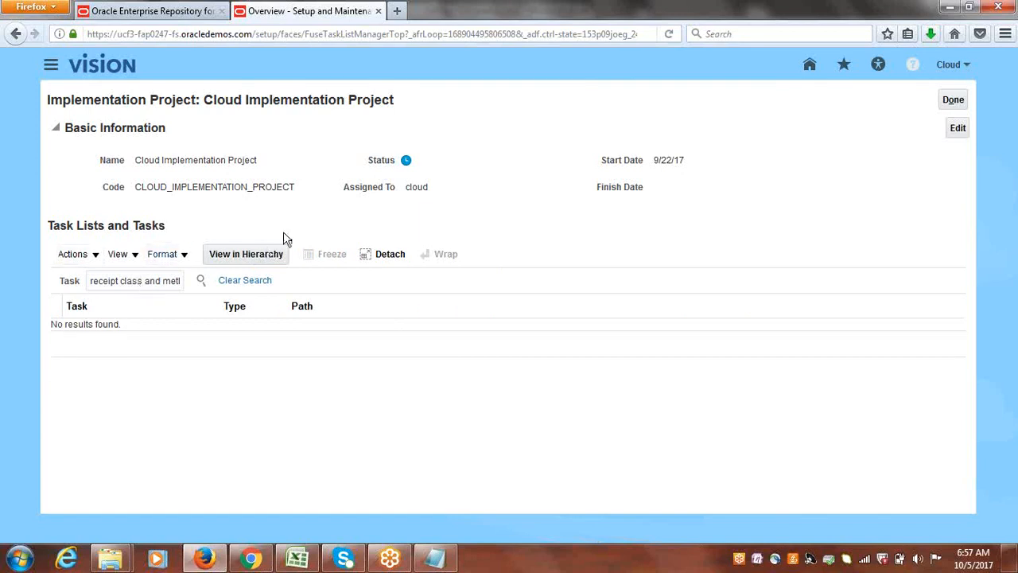
{"action": "left_click", "coordinate": [145, 282]}
{"action": "type", "text": "es"}
{"action": "key", "text": "Return"}
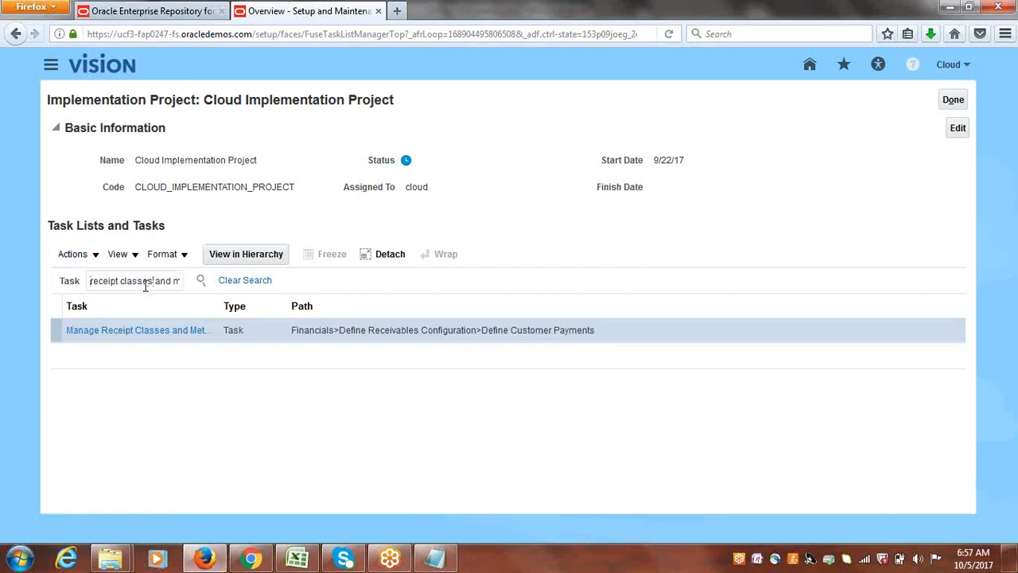
{"action": "left_click", "coordinate": [151, 335]}
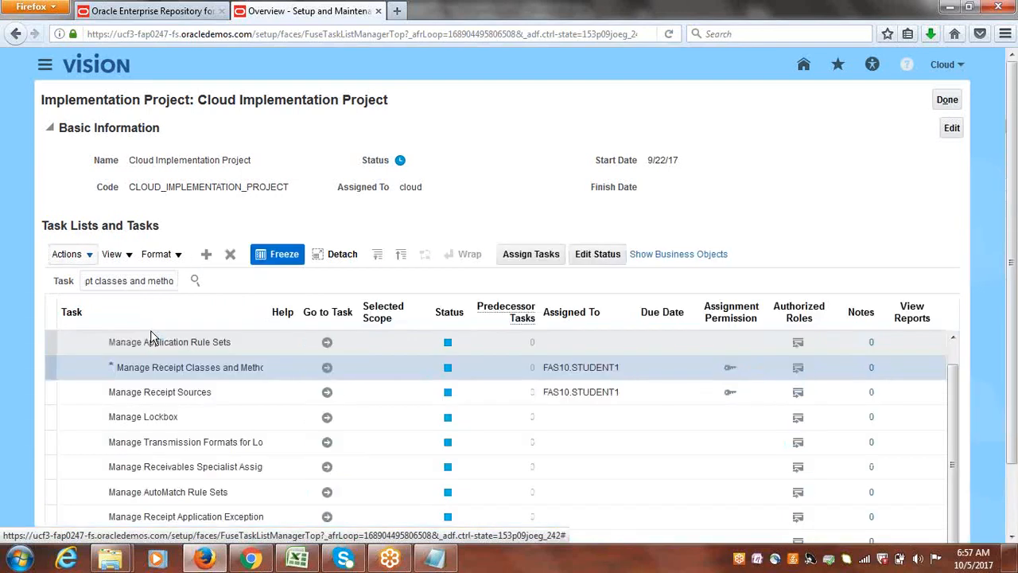
{"action": "left_click", "coordinate": [327, 369]}
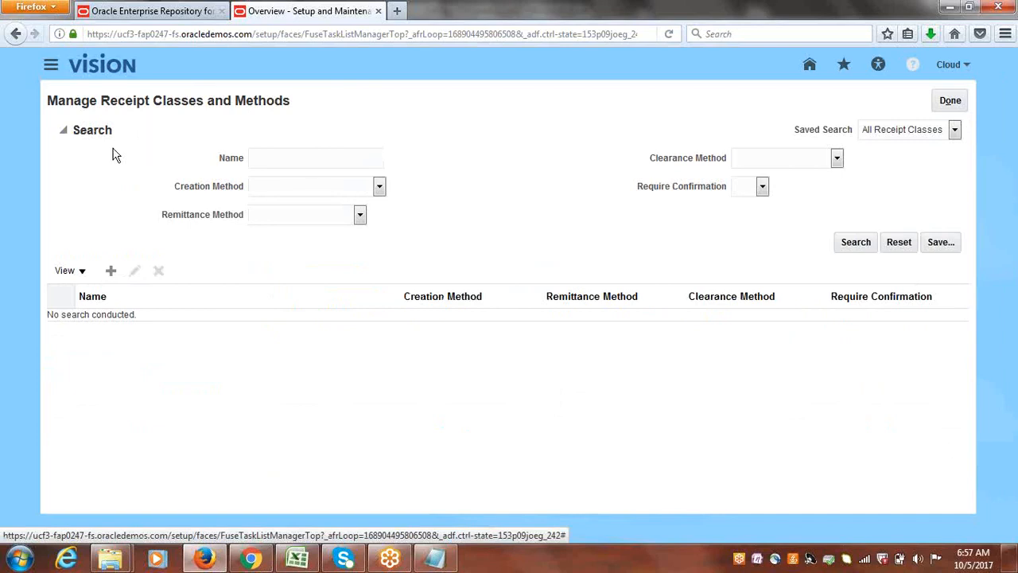
Start a new receipt class named Cloud Automatic with creation method Automatic and require confirmation for it.
{"action": "left_click", "coordinate": [112, 271]}
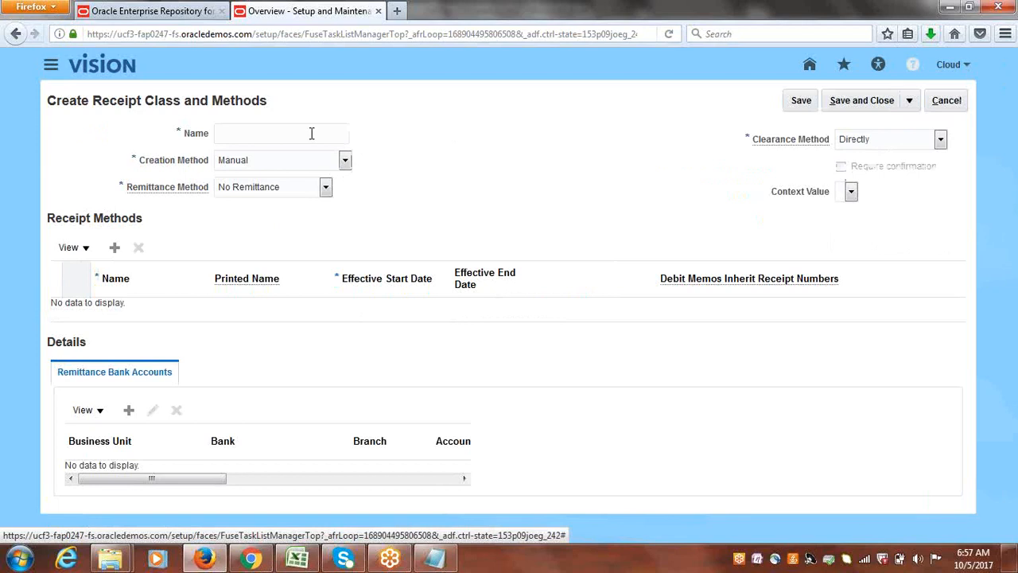
{"action": "type", "text": "Cl"}
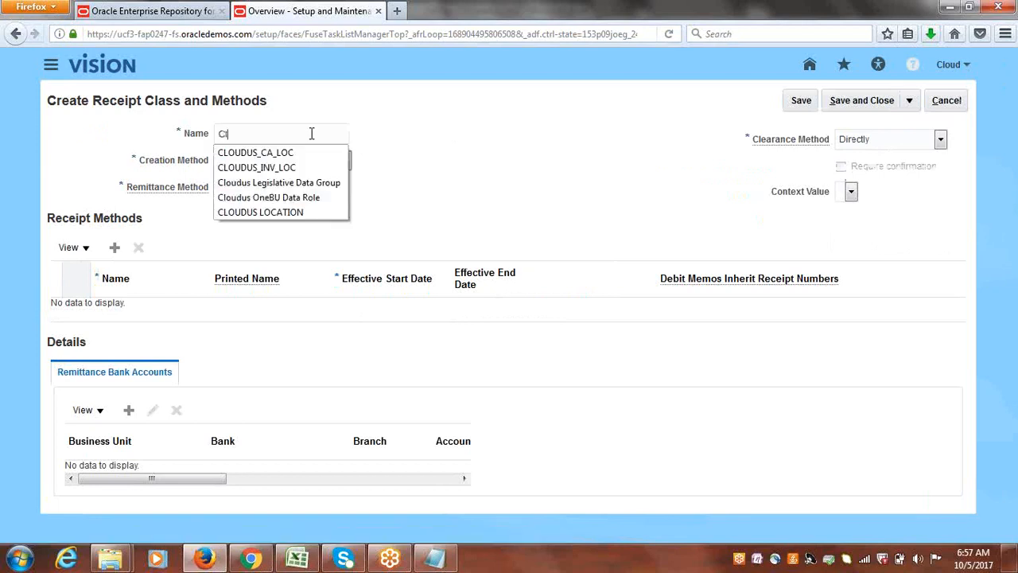
{"action": "type", "text": "oud A"}
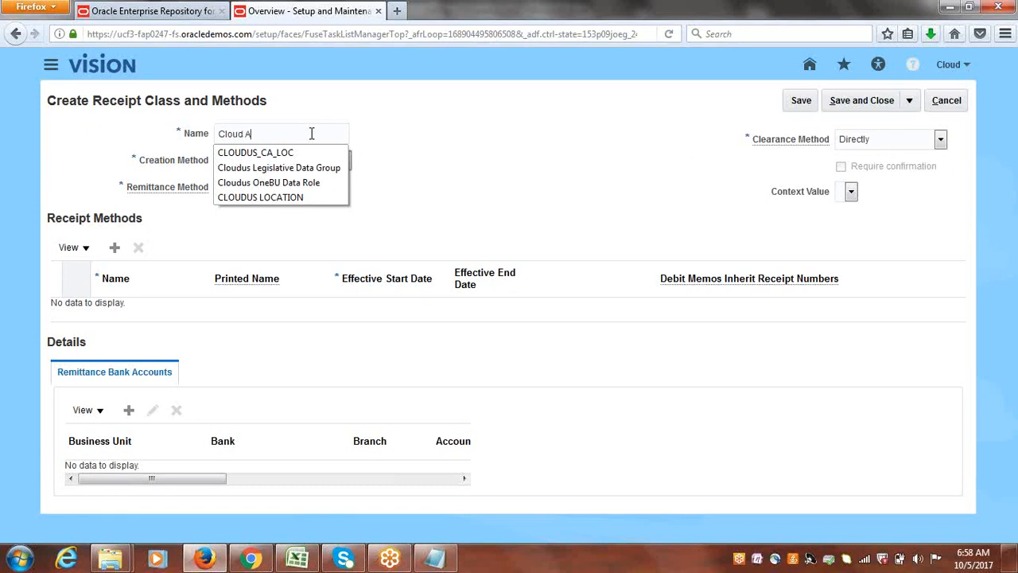
{"action": "type", "text": "utomatic"}
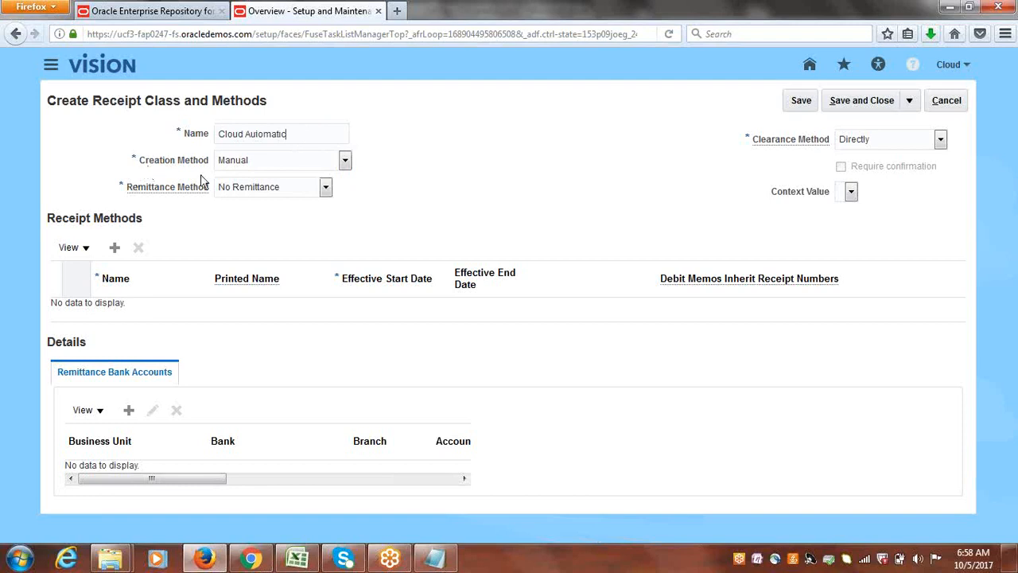
{"action": "left_click", "coordinate": [347, 161]}
{"action": "left_click", "coordinate": [243, 177]}
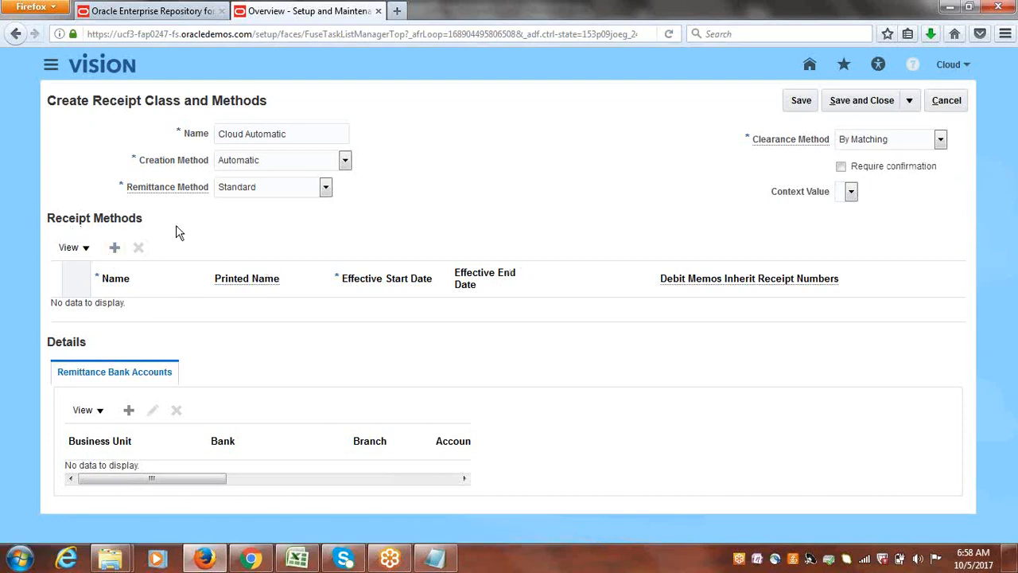
{"action": "left_click", "coordinate": [842, 168]}
Add a receipt method to the class with Cloud Bank Transfer as both its name and printed name.
{"action": "left_click", "coordinate": [115, 248]}
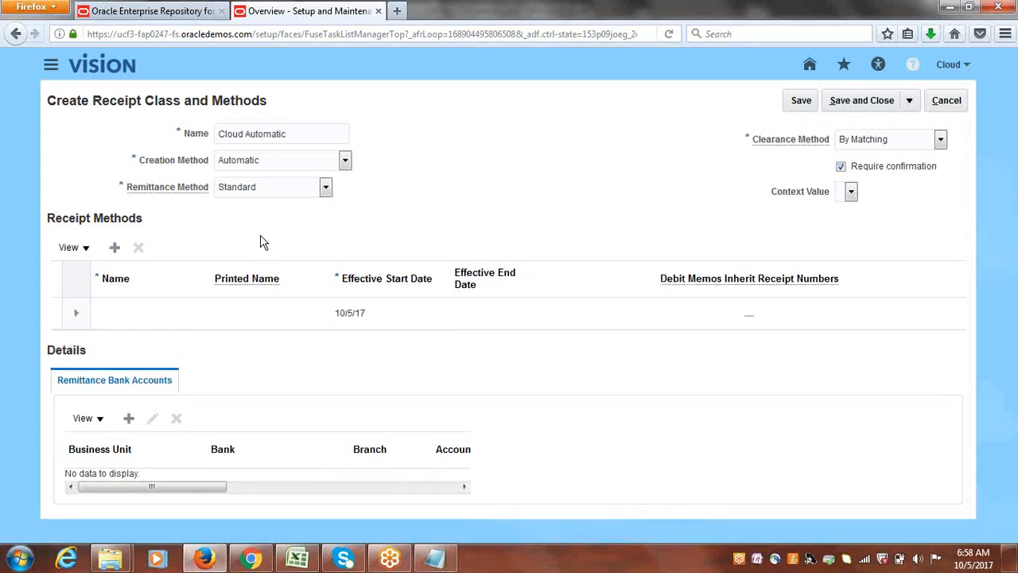
{"action": "left_click", "coordinate": [120, 316]}
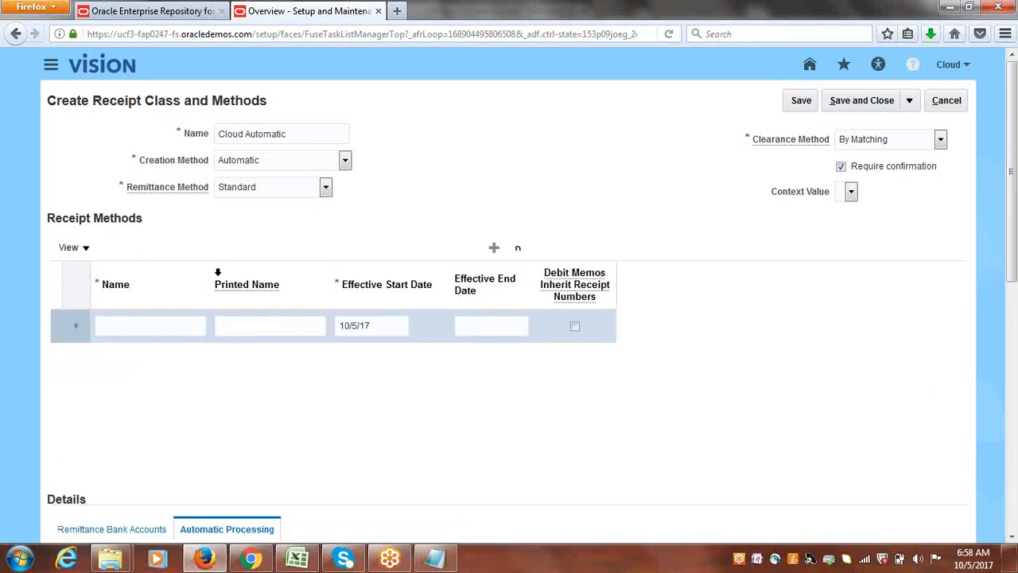
{"action": "type", "text": "Cloud "}
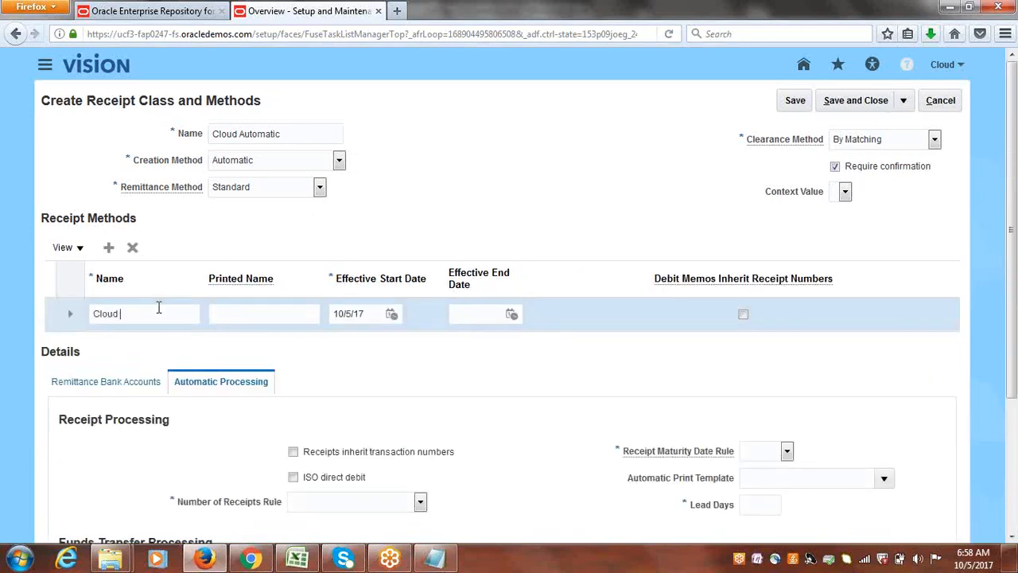
{"action": "type", "text": "Bank Transfers"}
{"action": "left_click", "coordinate": [355, 223]}
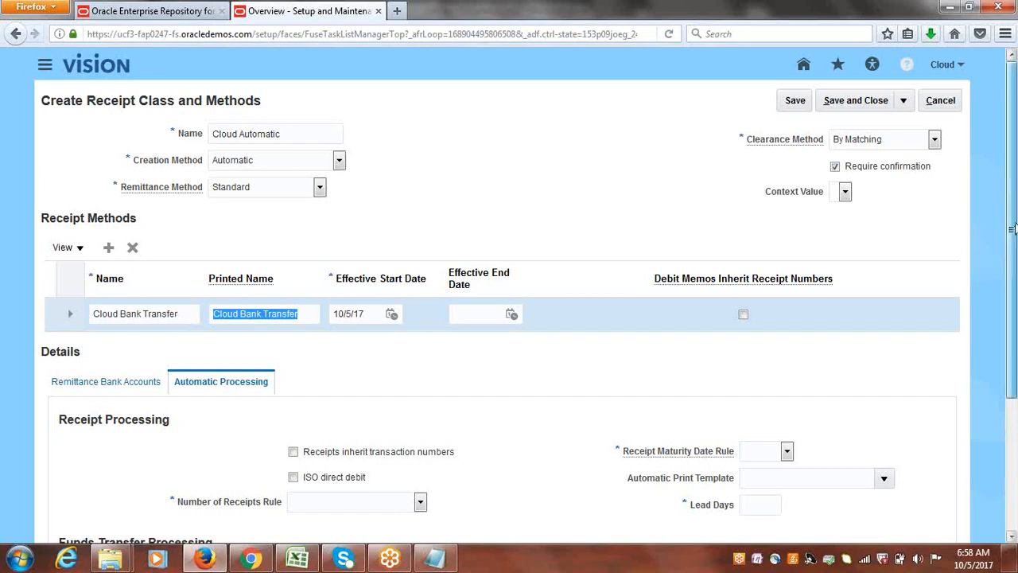
Have receipts inherit transaction numbers in the automatic processing details of the Cloud Bank Transfer method.
{"action": "scroll", "coordinate": [1012, 229], "scroll_direction": "down", "scroll_amount": 2}
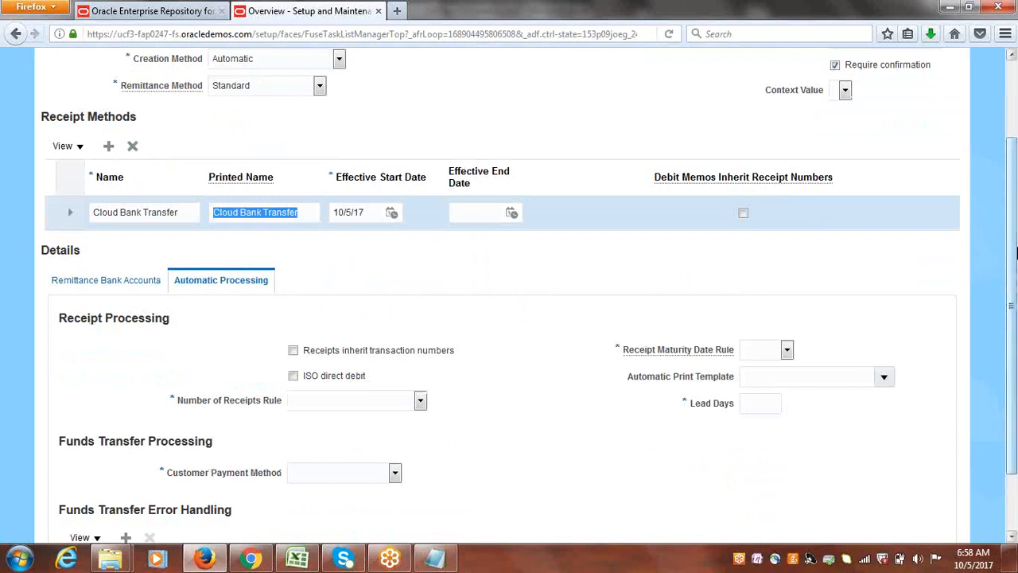
{"action": "scroll", "coordinate": [1015, 232], "scroll_direction": "up", "scroll_amount": 1}
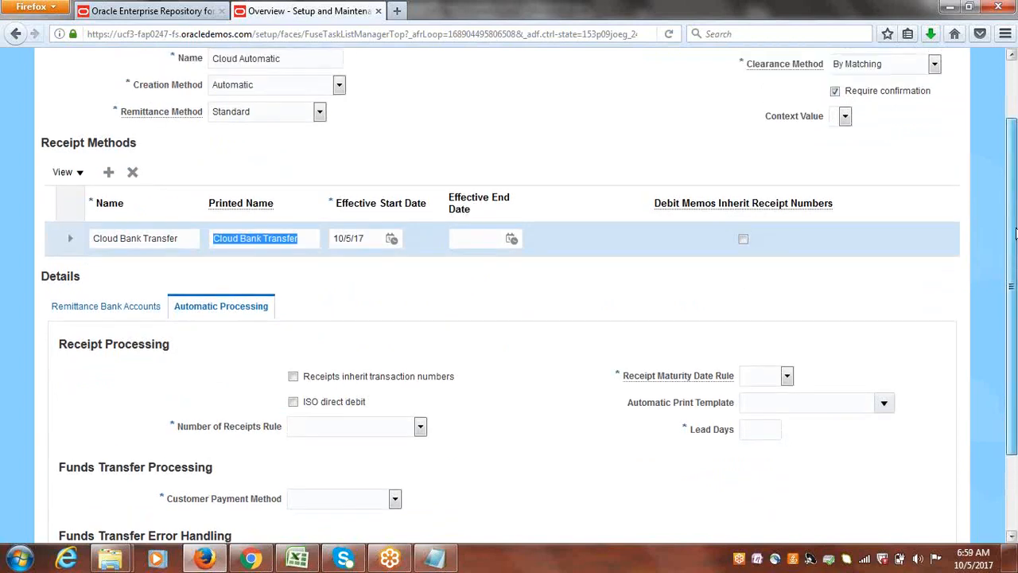
{"action": "left_click_drag", "start_coordinate": [1015, 232], "coordinate": [1016, 255]}
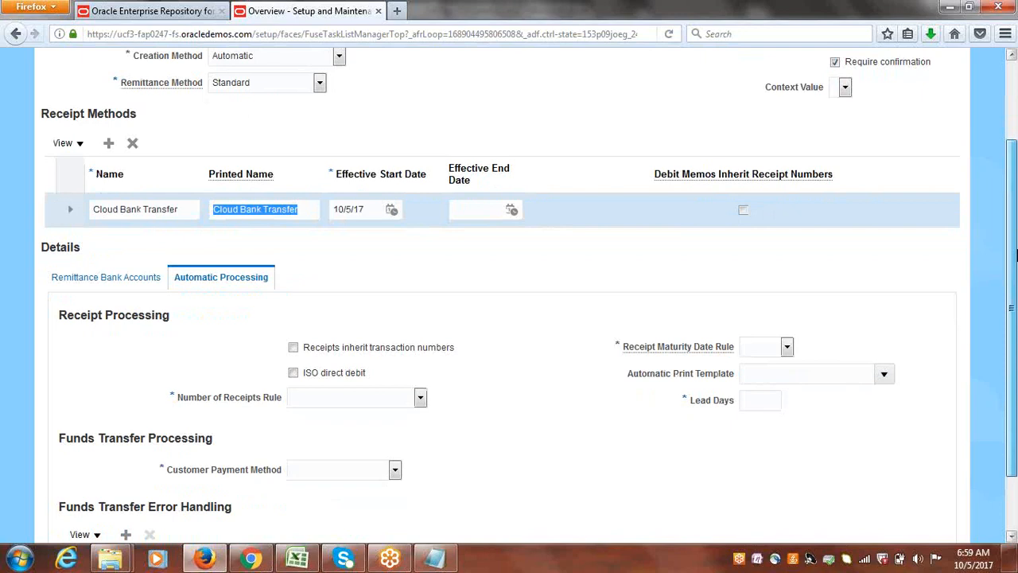
{"action": "scroll", "coordinate": [1015, 260], "scroll_direction": "down", "scroll_amount": 1}
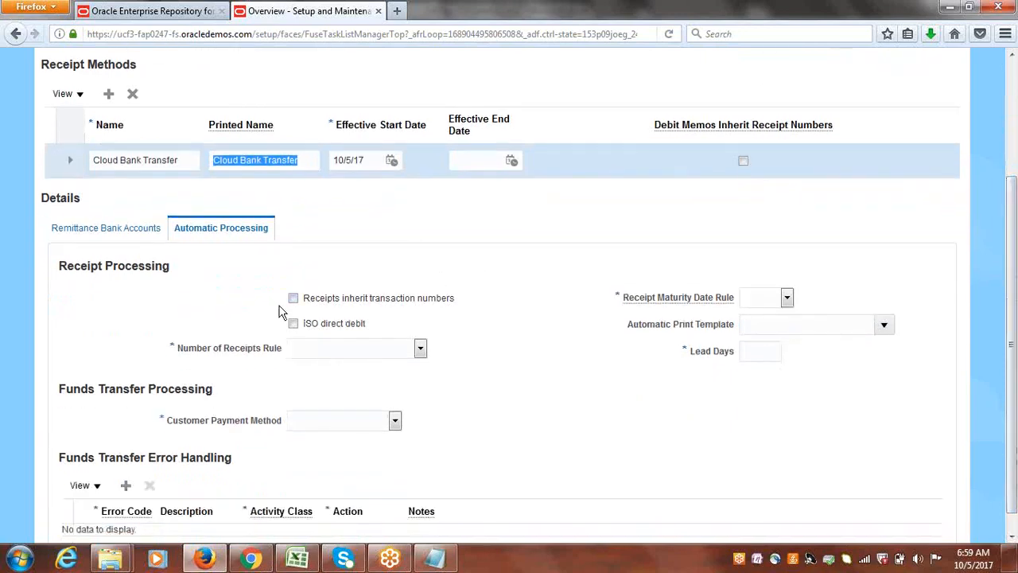
{"action": "left_click", "coordinate": [294, 300]}
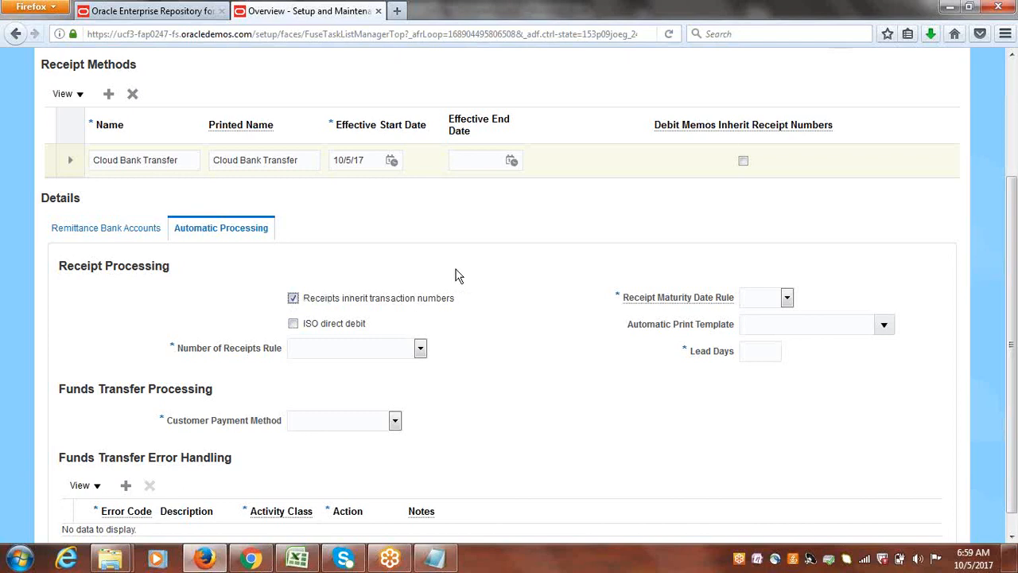
Switch to Class Discussions.xlsx in Excel to review the sequential numbering setup line in A123, and return to Oracle Cloud in Firefox.
{"action": "left_click", "coordinate": [297, 558]}
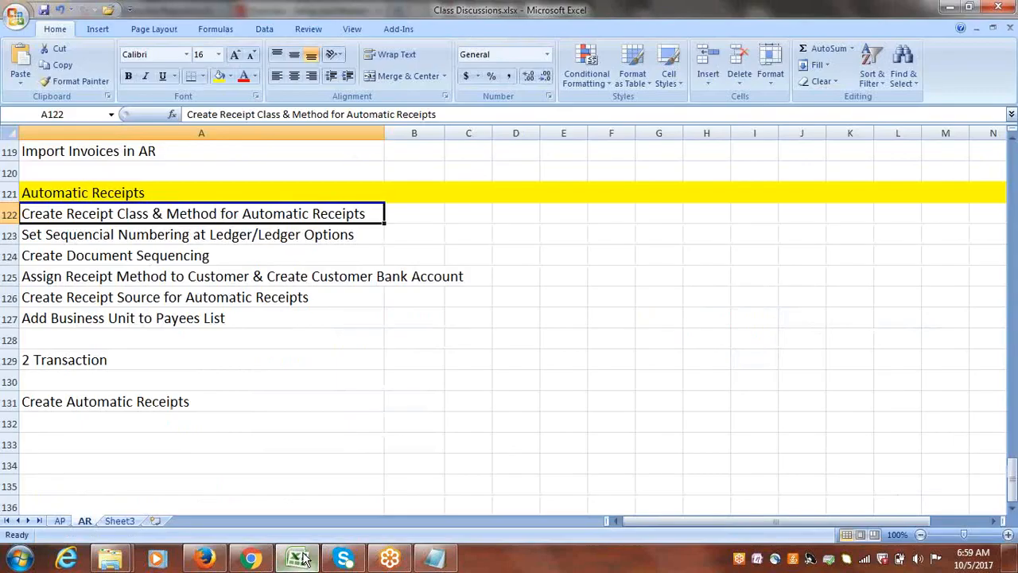
{"action": "left_click", "coordinate": [153, 232]}
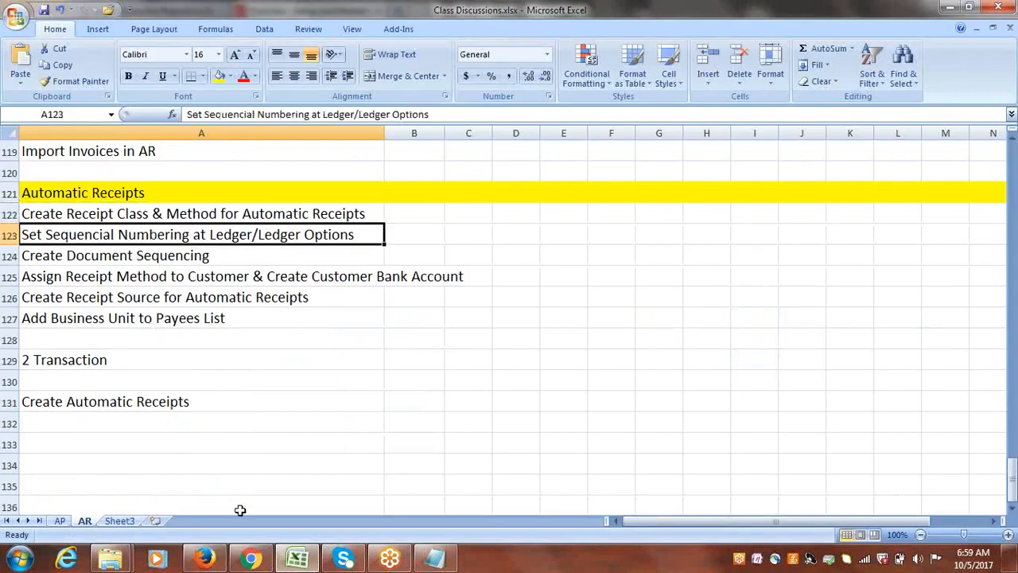
{"action": "left_click", "coordinate": [208, 560]}
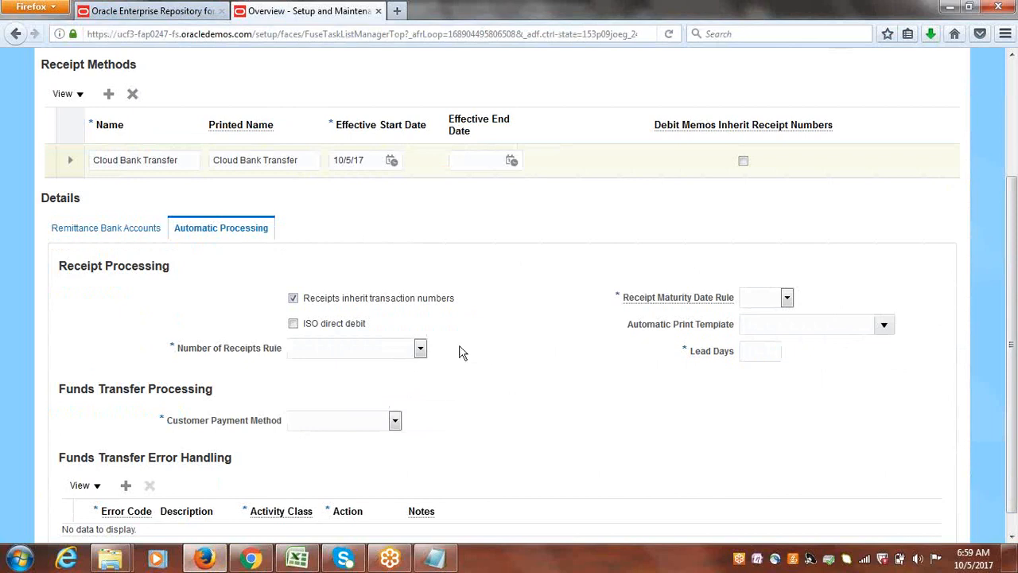
Set the number of receipts rule to One per Invoice and the receipt maturity date rule to Earliest.
{"action": "left_click", "coordinate": [421, 350]}
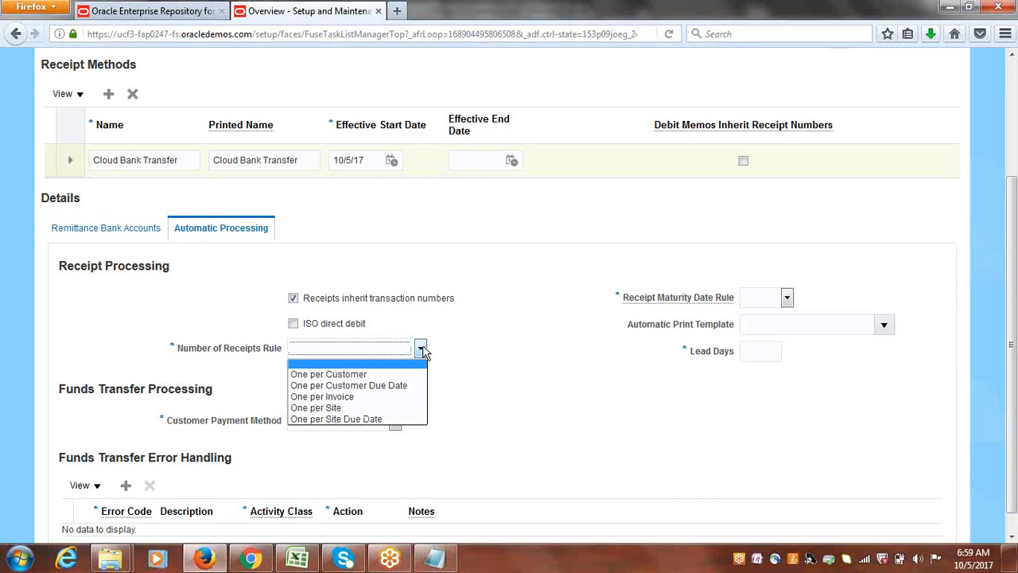
{"action": "left_click", "coordinate": [350, 396]}
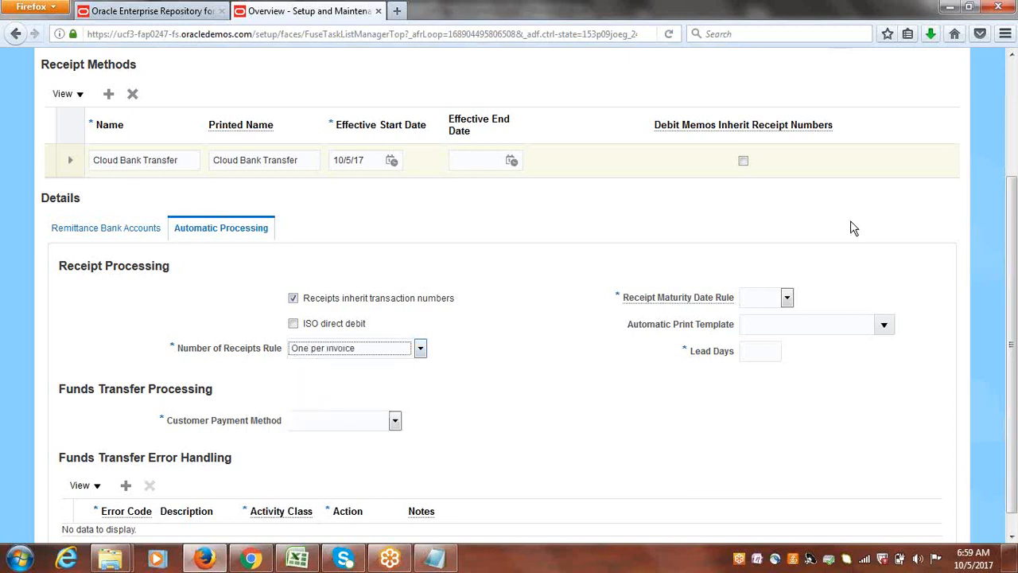
{"action": "left_click", "coordinate": [787, 297]}
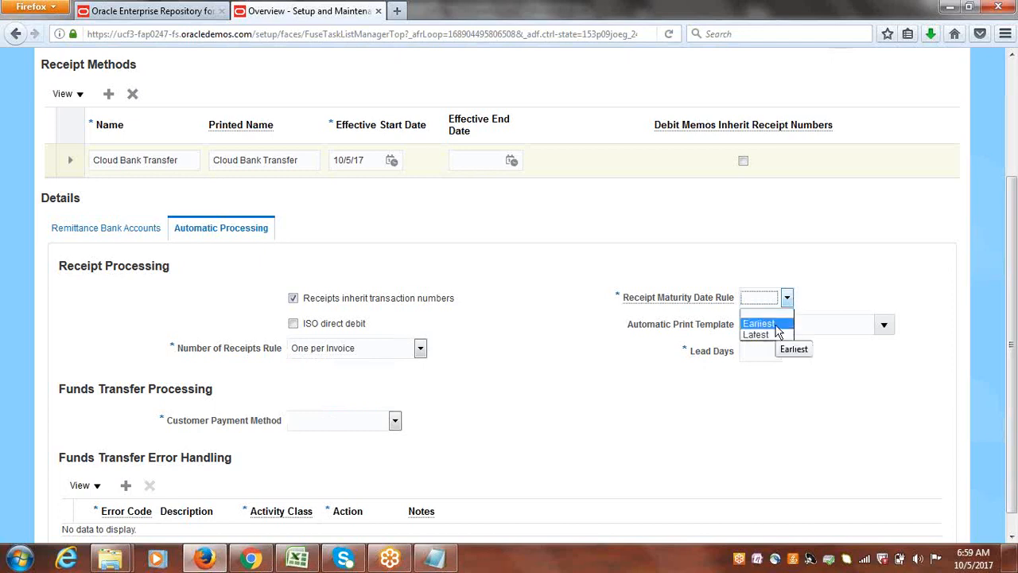
{"action": "left_click", "coordinate": [776, 324]}
{"action": "left_click", "coordinate": [790, 295]}
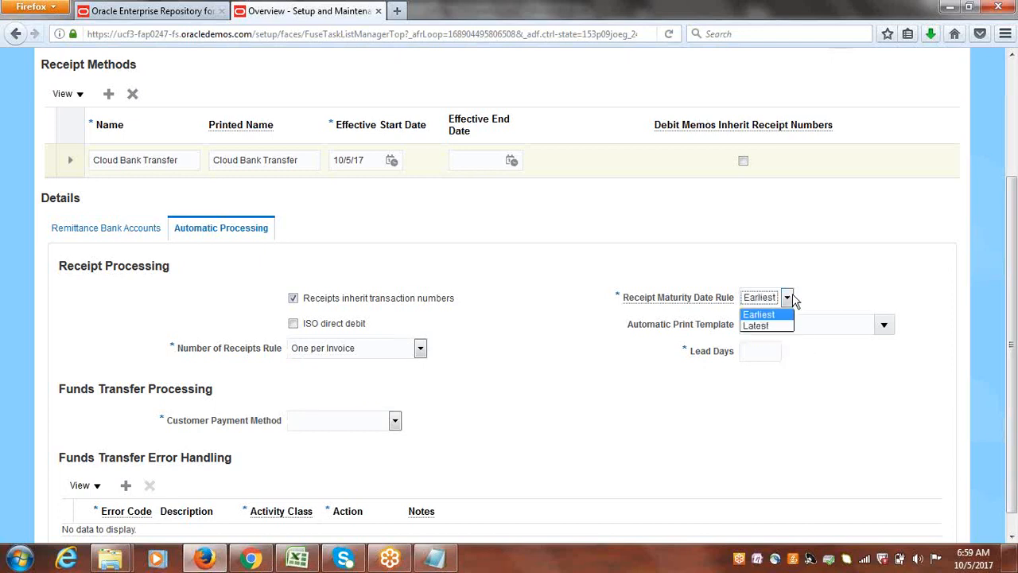
{"action": "left_click", "coordinate": [820, 286]}
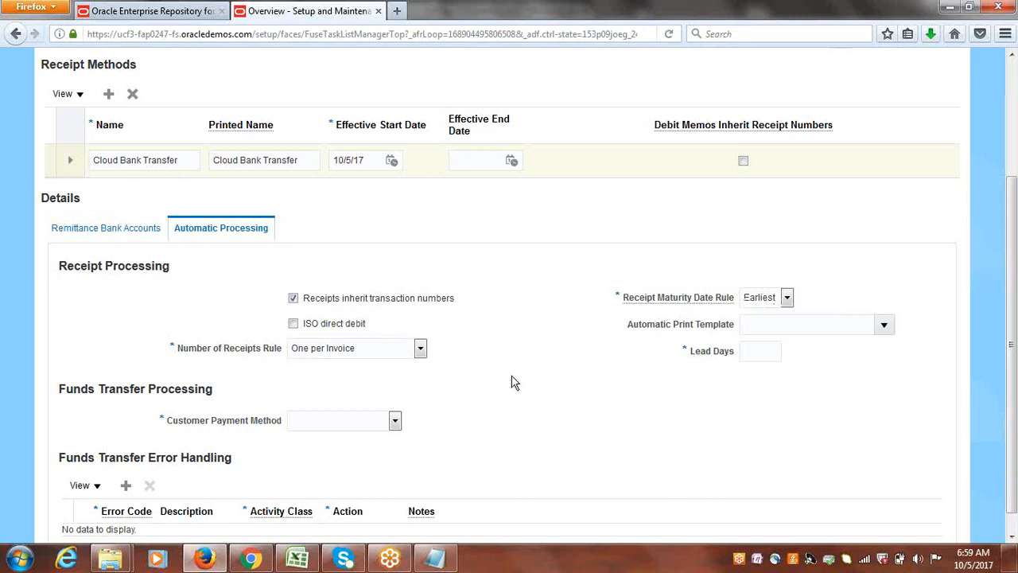
Set the customer payment method to Bank Account Transfer and the lead days to 0.
{"action": "left_click", "coordinate": [395, 423]}
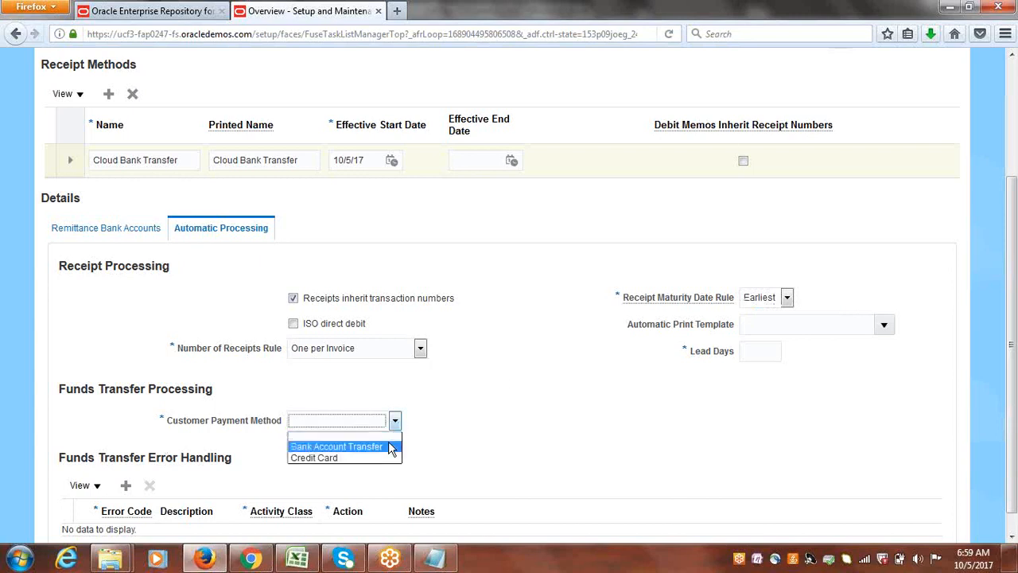
{"action": "left_click", "coordinate": [390, 453]}
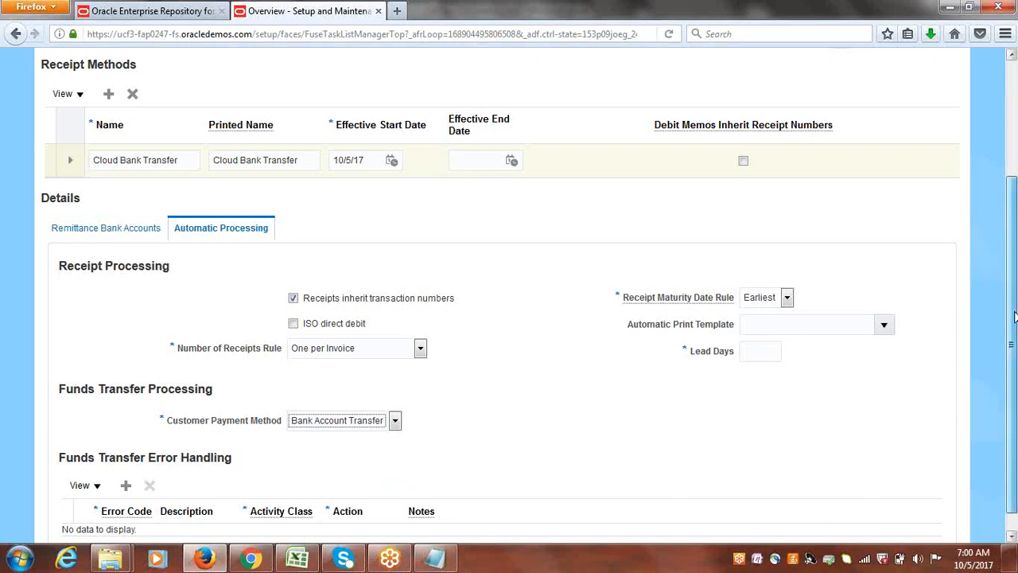
{"action": "scroll", "coordinate": [1014, 299], "scroll_direction": "up", "scroll_amount": 1}
{"action": "scroll", "coordinate": [1014, 299], "scroll_direction": "up", "scroll_amount": 3}
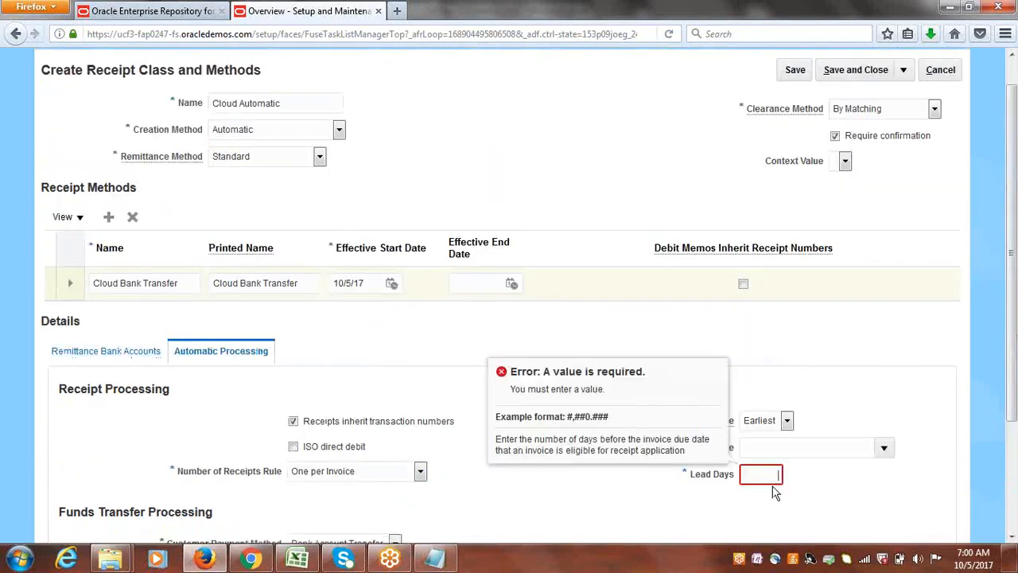
{"action": "type", "text": "0"}
{"action": "left_click", "coordinate": [442, 349]}
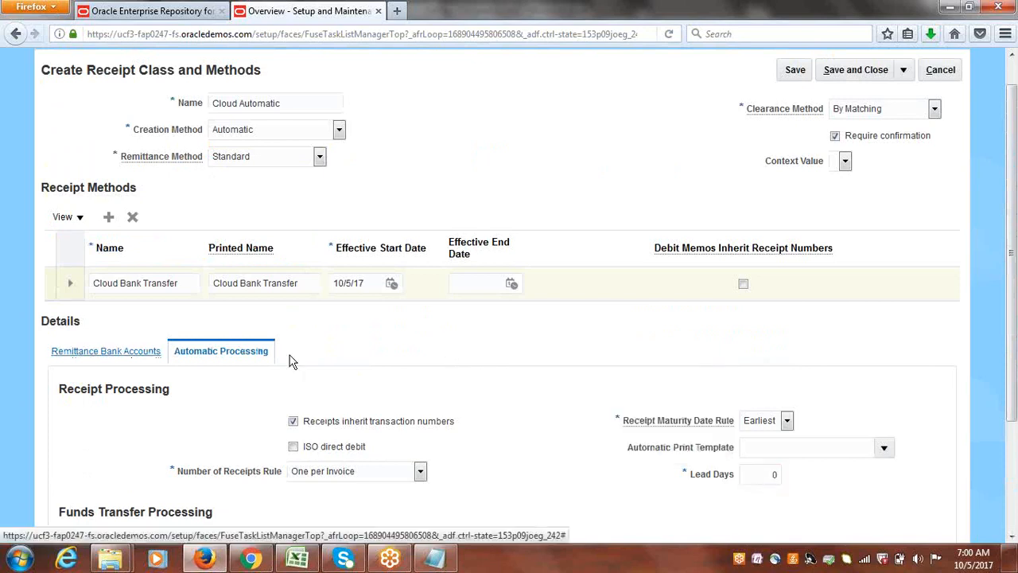
Start a new remittance bank account for the receipt method under Cloud USA Business Unit.
{"action": "left_click", "coordinate": [112, 349]}
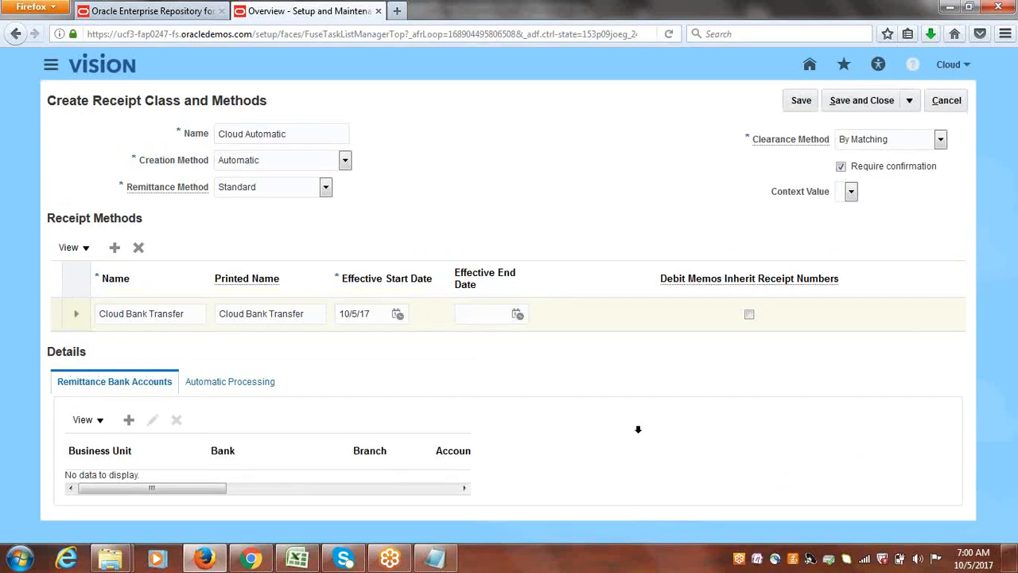
{"action": "left_click", "coordinate": [128, 420]}
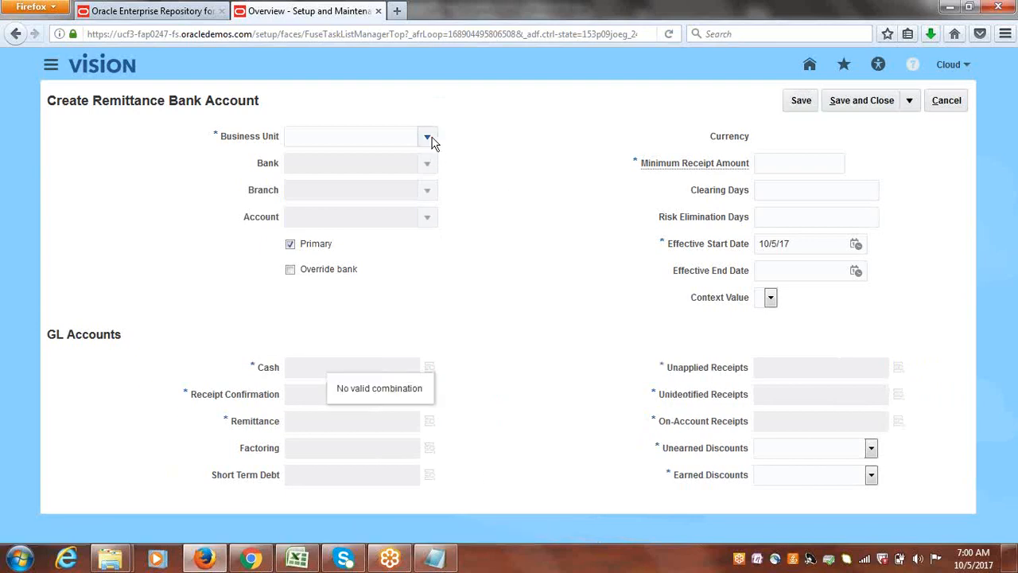
{"action": "left_click", "coordinate": [428, 138]}
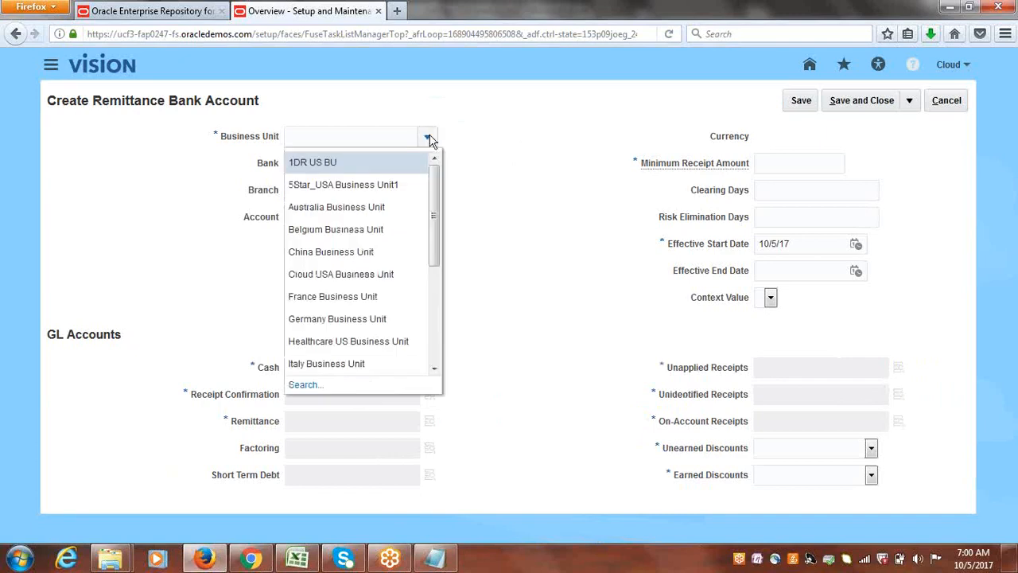
{"action": "left_click_drag", "start_coordinate": [432, 203], "coordinate": [431, 207]}
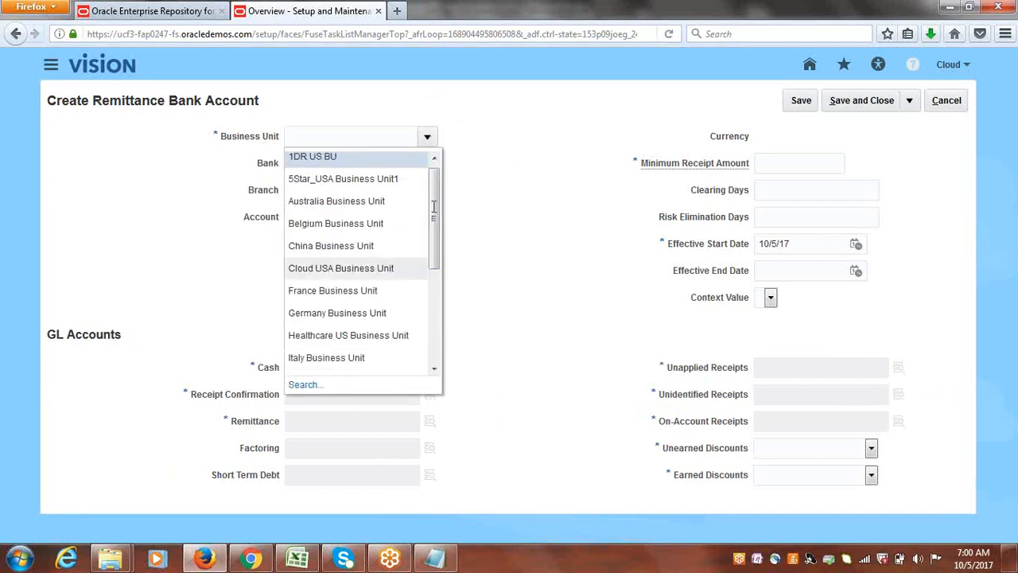
{"action": "left_click", "coordinate": [358, 269]}
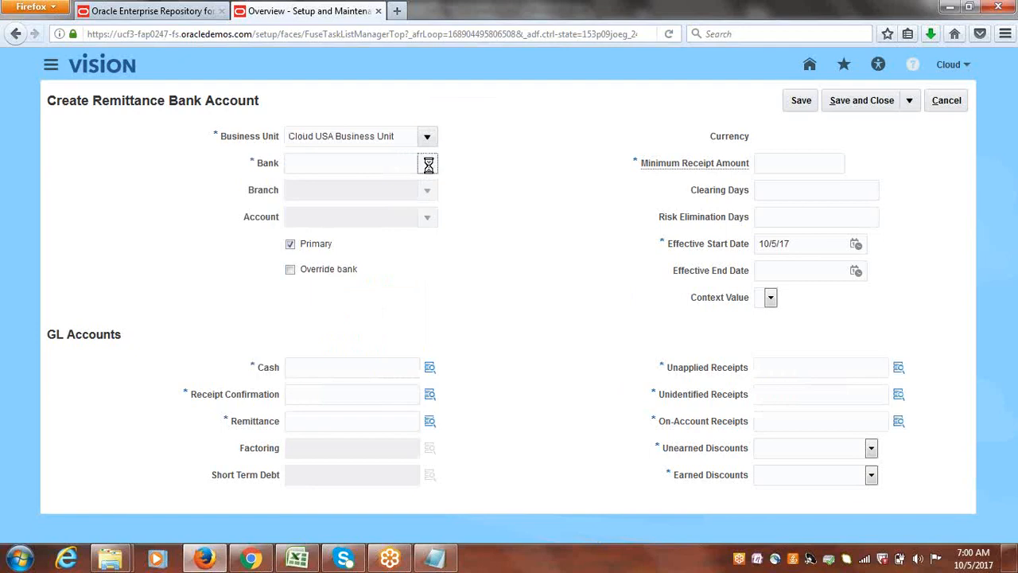
Choose Cloud USA Bank, its Cloud USA Bank Branch and Cloud USA Corporate Account, with a minimum receipt amount of 10.
{"action": "left_click", "coordinate": [428, 164]}
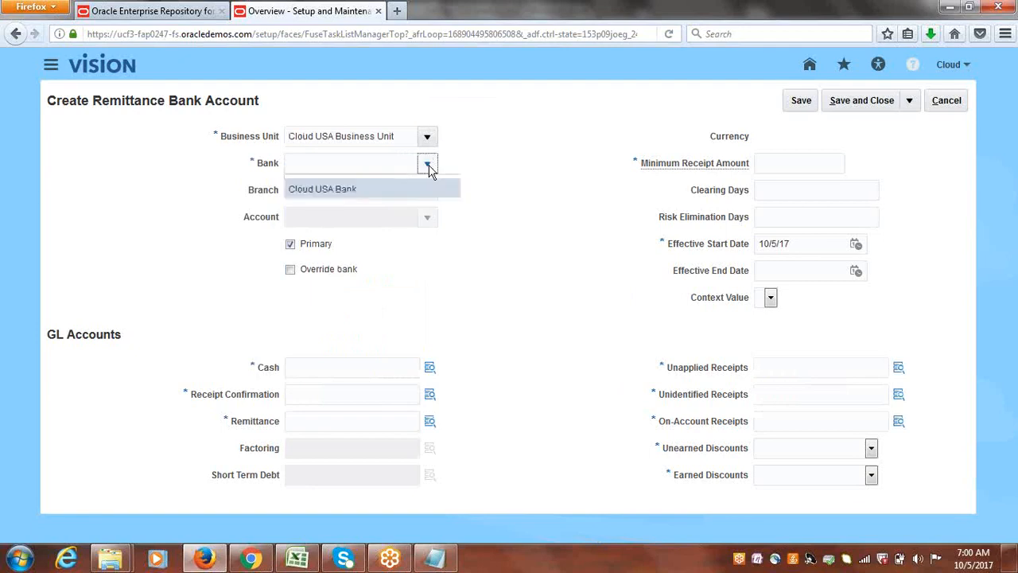
{"action": "left_click", "coordinate": [381, 187]}
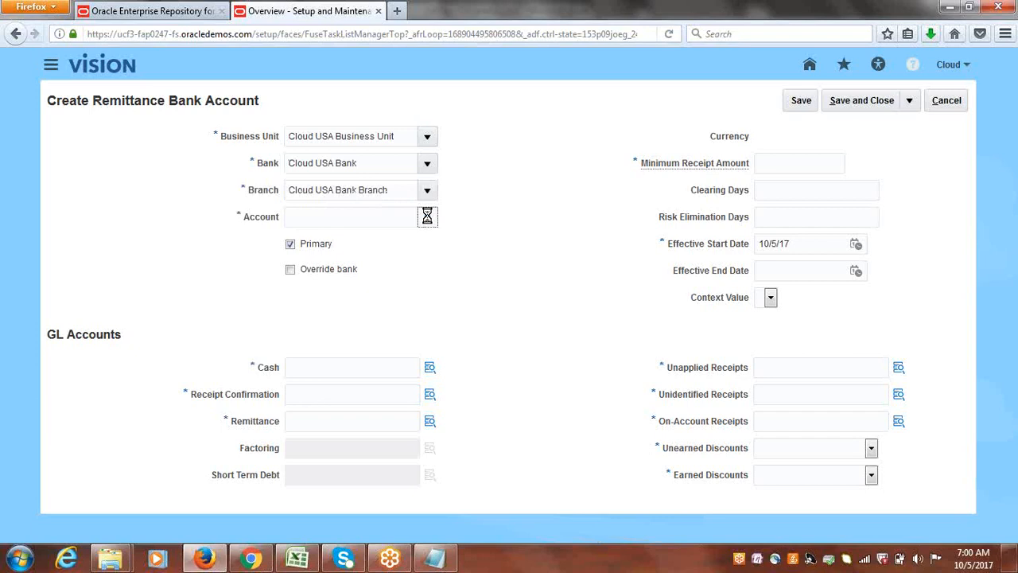
{"action": "left_click", "coordinate": [427, 216]}
{"action": "left_click", "coordinate": [386, 240]}
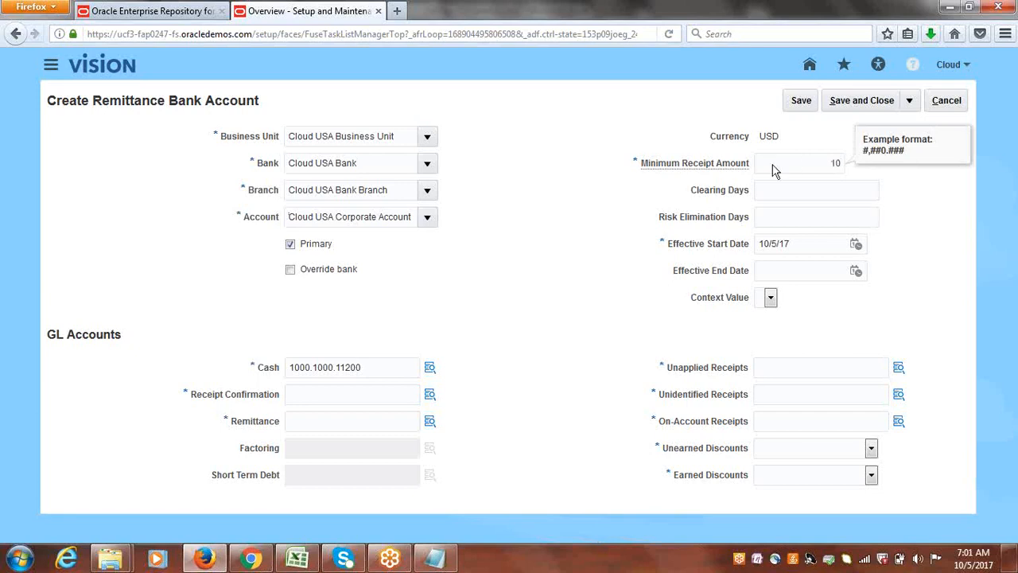
{"action": "left_click", "coordinate": [568, 205]}
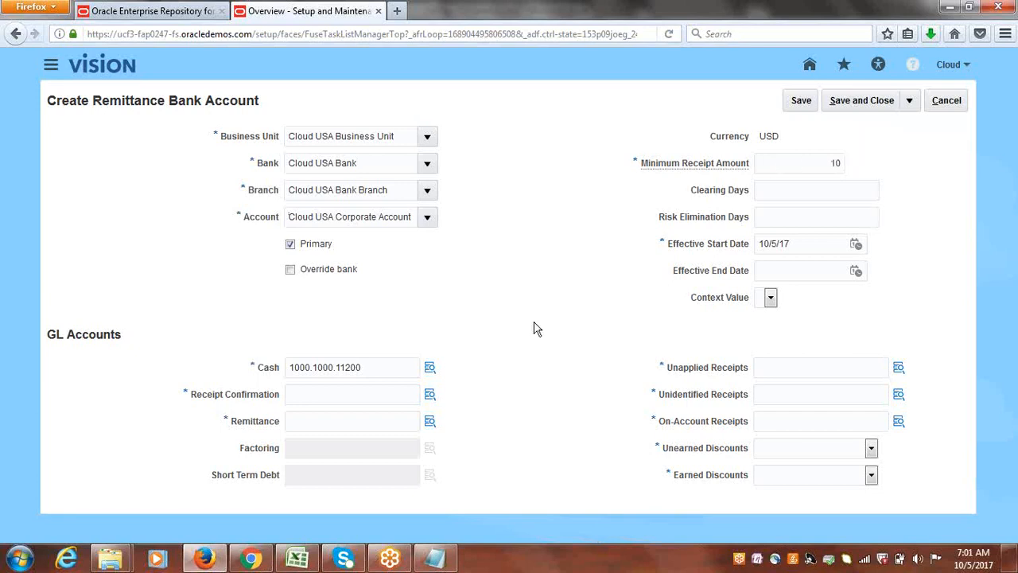
Copy the cash GL account 1000.1000.11200 into the receipt confirmation, remittance, unapplied, unidentified and on-account receipts accounts.
{"action": "left_click_drag", "start_coordinate": [368, 365], "coordinate": [268, 379]}
{"action": "key", "text": "ctrl+c"}
{"action": "left_click", "coordinate": [327, 390]}
{"action": "key", "text": "ctrl+v"}
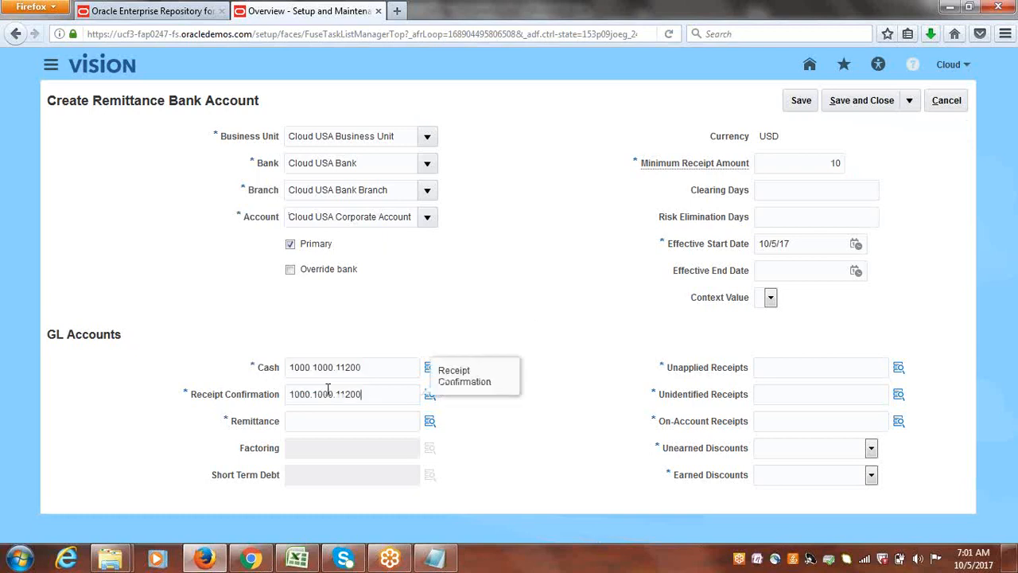
{"action": "left_click", "coordinate": [325, 419]}
{"action": "key", "text": "ctrl+v"}
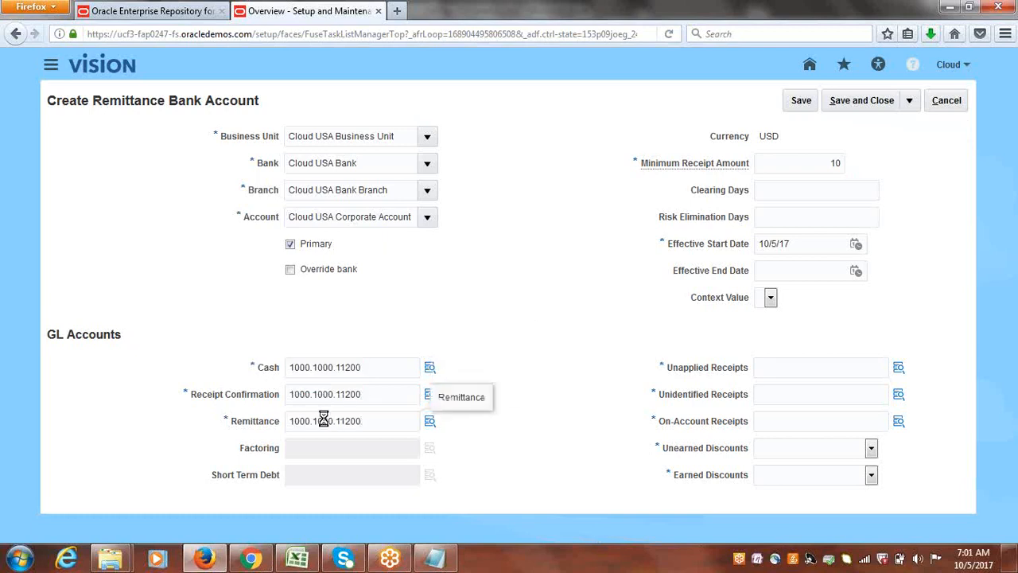
{"action": "left_click", "coordinate": [810, 370]}
{"action": "key", "text": "ctrl+v"}
{"action": "left_click", "coordinate": [823, 396]}
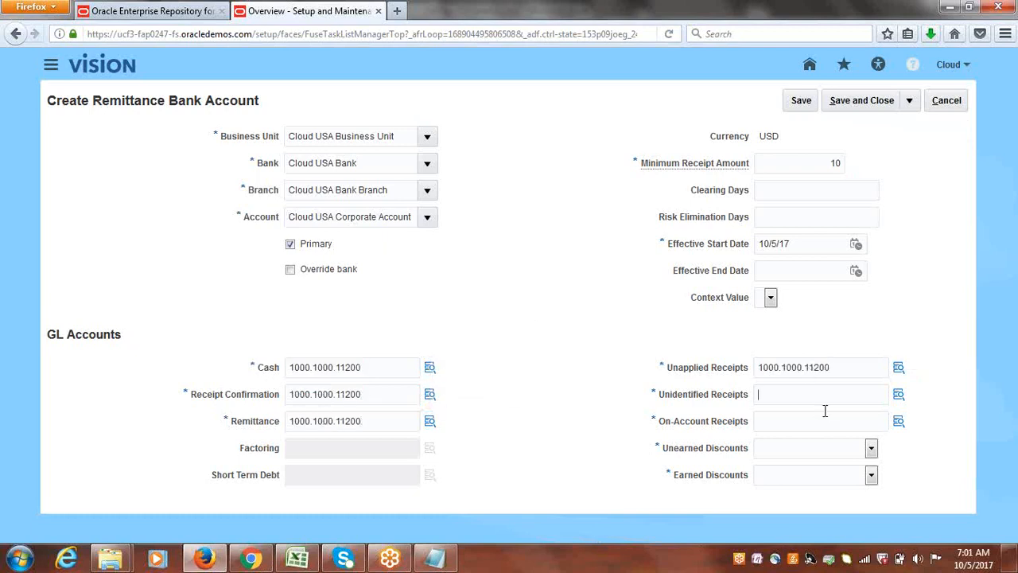
{"action": "key", "text": "ctrl+v"}
{"action": "left_click", "coordinate": [795, 421]}
{"action": "key", "text": "ctrl+v"}
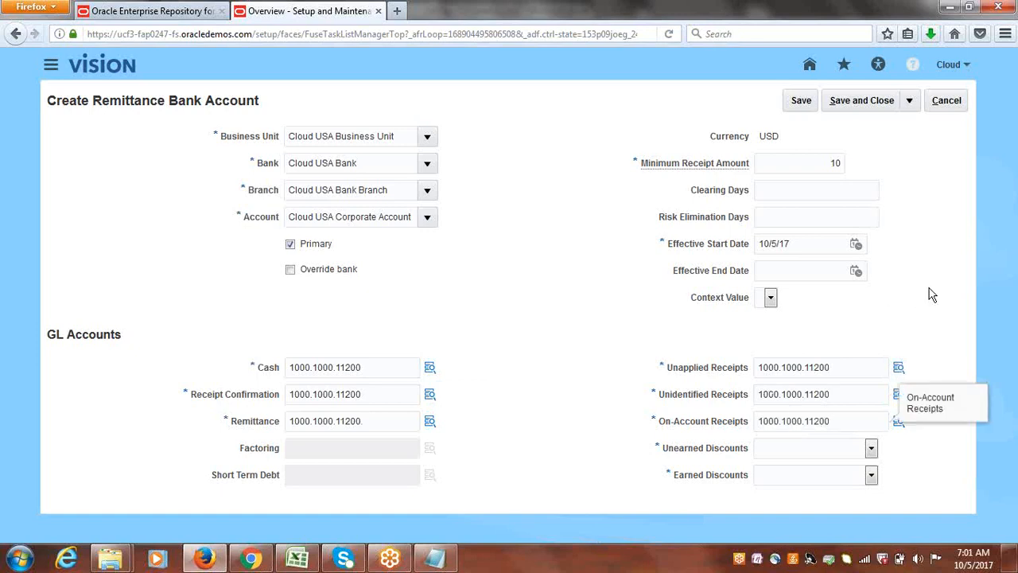
Set unearned discounts to Cloud Unearned Discount and earned discounts to Cloud Earned Discount for the remittance bank account.
{"action": "left_click", "coordinate": [873, 451]}
{"action": "left_click", "coordinate": [871, 475]}
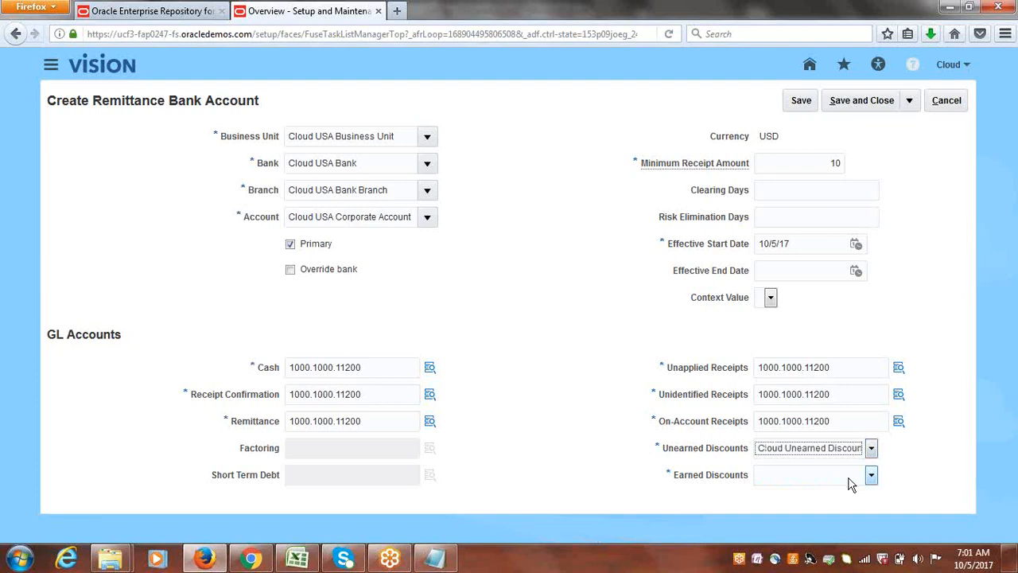
{"action": "left_click", "coordinate": [872, 477]}
{"action": "left_click", "coordinate": [811, 513]}
{"action": "left_click", "coordinate": [873, 475]}
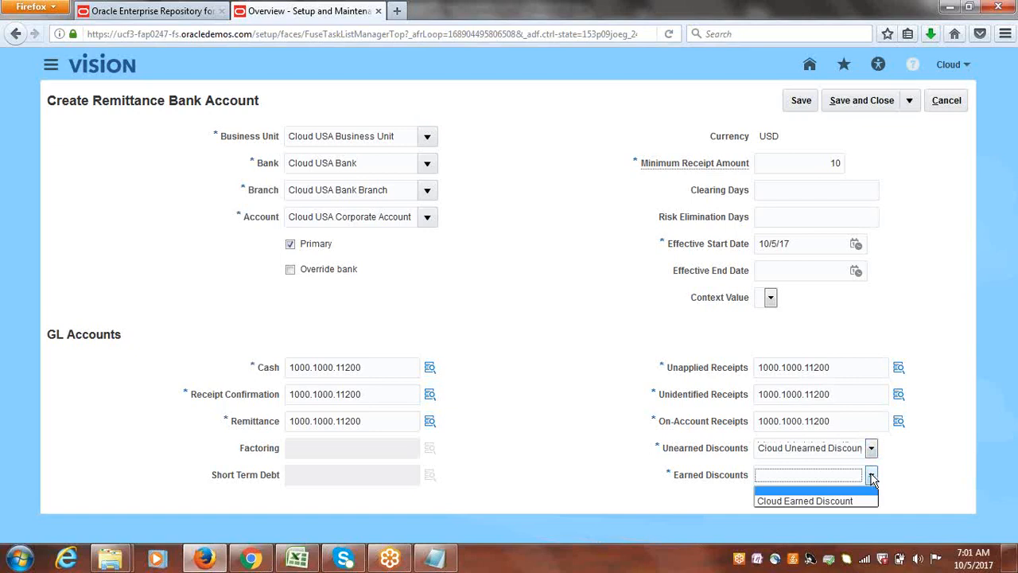
{"action": "left_click", "coordinate": [831, 502]}
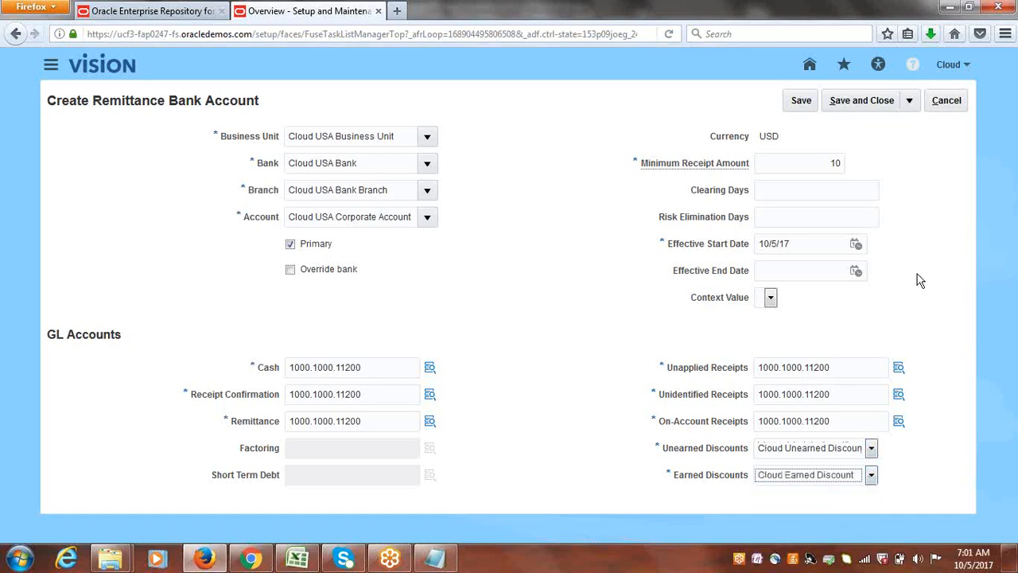
Save and close the remittance bank account and the Cloud Automatic receipt class, returning to the implementation project.
{"action": "left_click", "coordinate": [868, 101]}
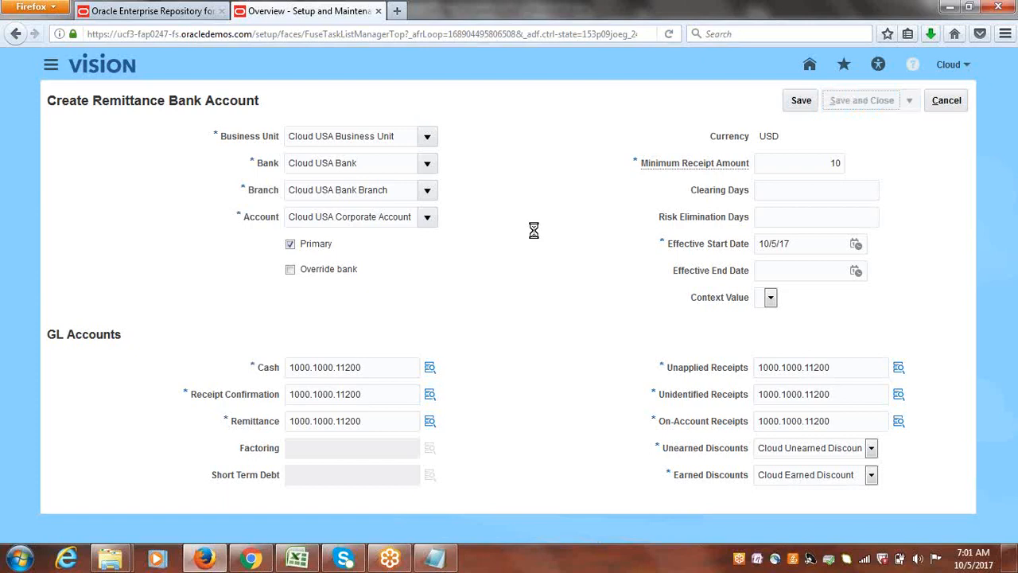
{"action": "left_click", "coordinate": [889, 107]}
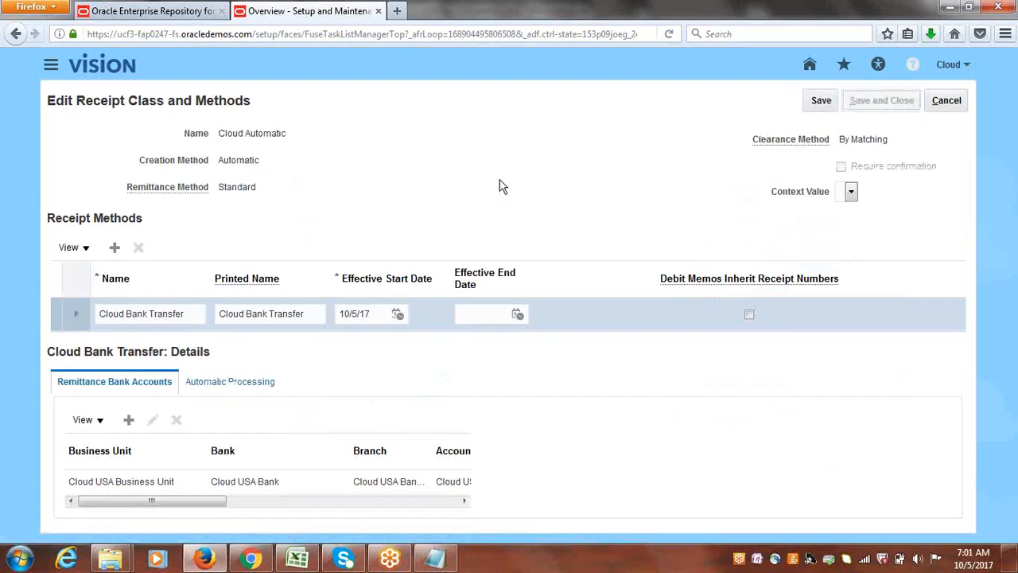
{"action": "left_click", "coordinate": [951, 101]}
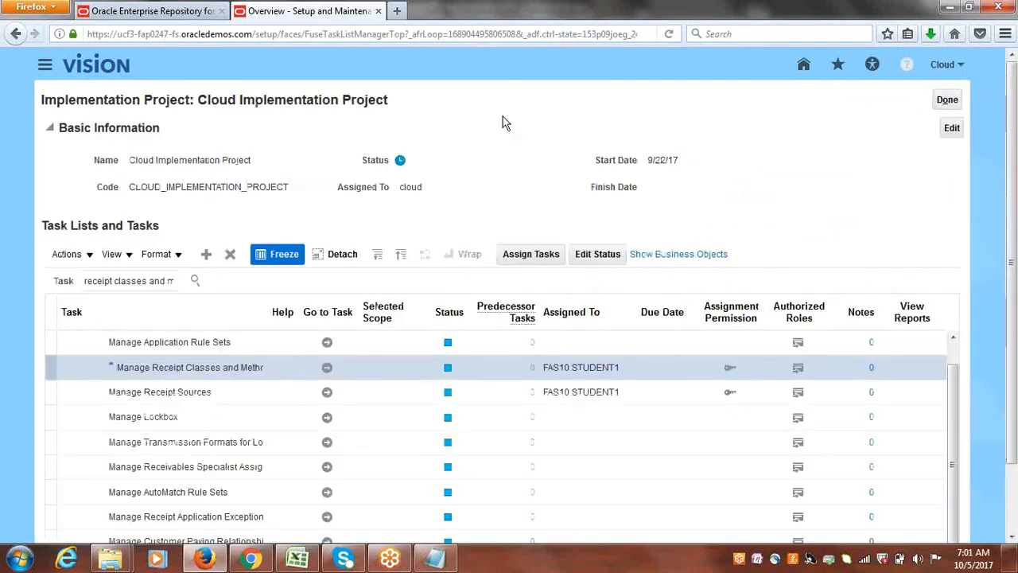
Check the Automatic Receipts checklist in Excel and search the implementation project tasks for "ledger options".
{"action": "left_click", "coordinate": [297, 559]}
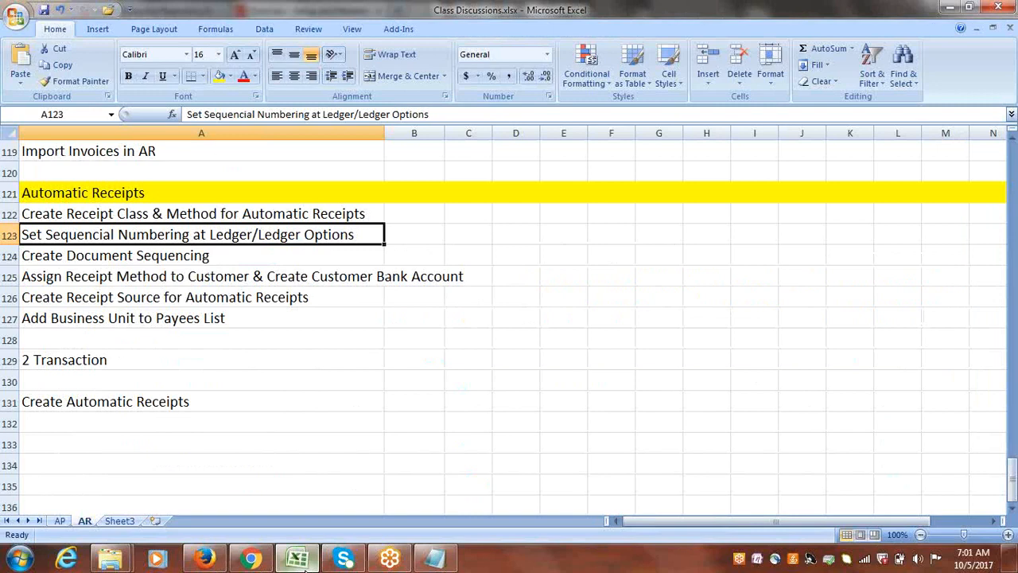
{"action": "left_click", "coordinate": [305, 568]}
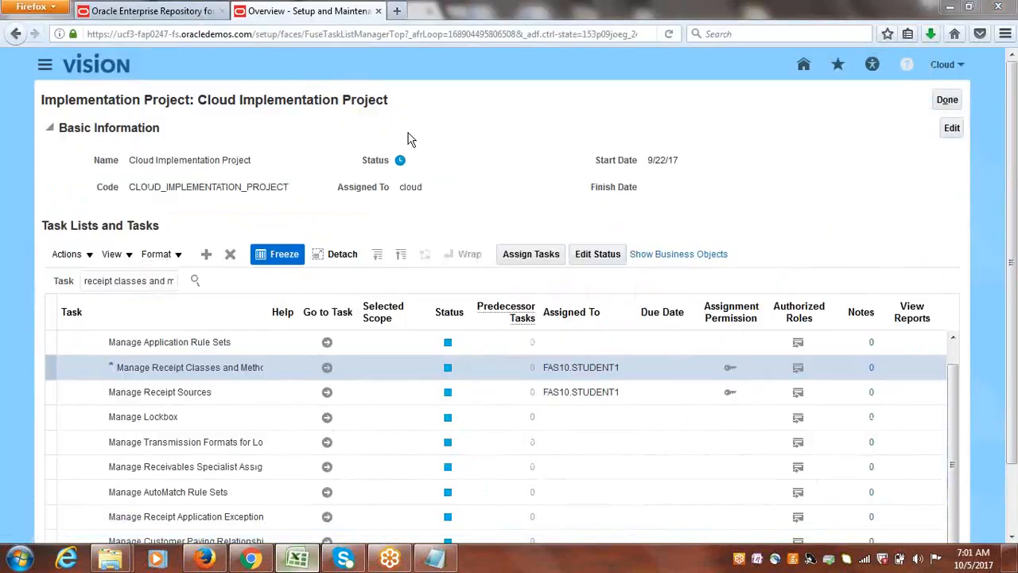
{"action": "triple_click", "coordinate": [127, 284]}
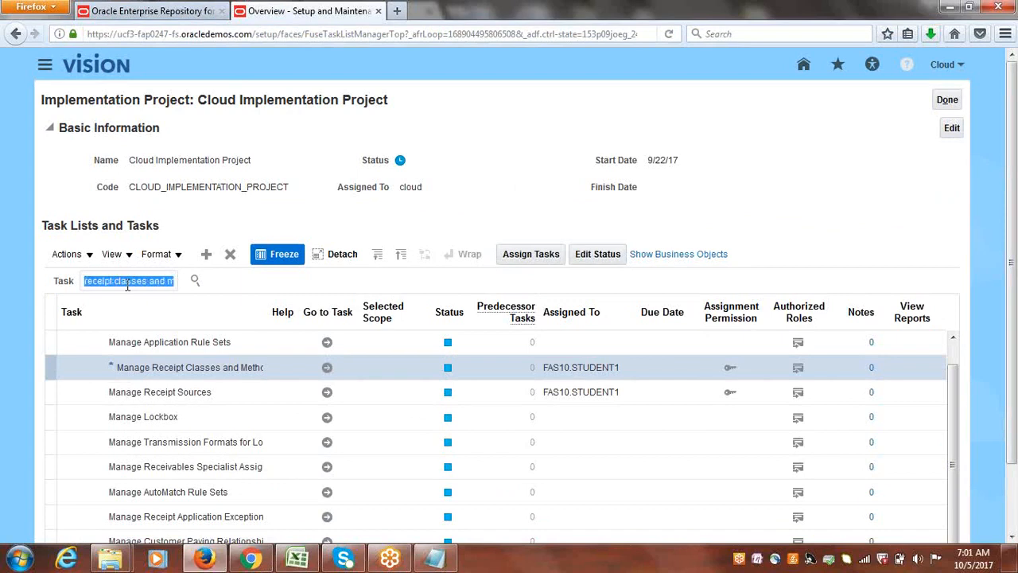
{"action": "key", "text": "BackSpace"}
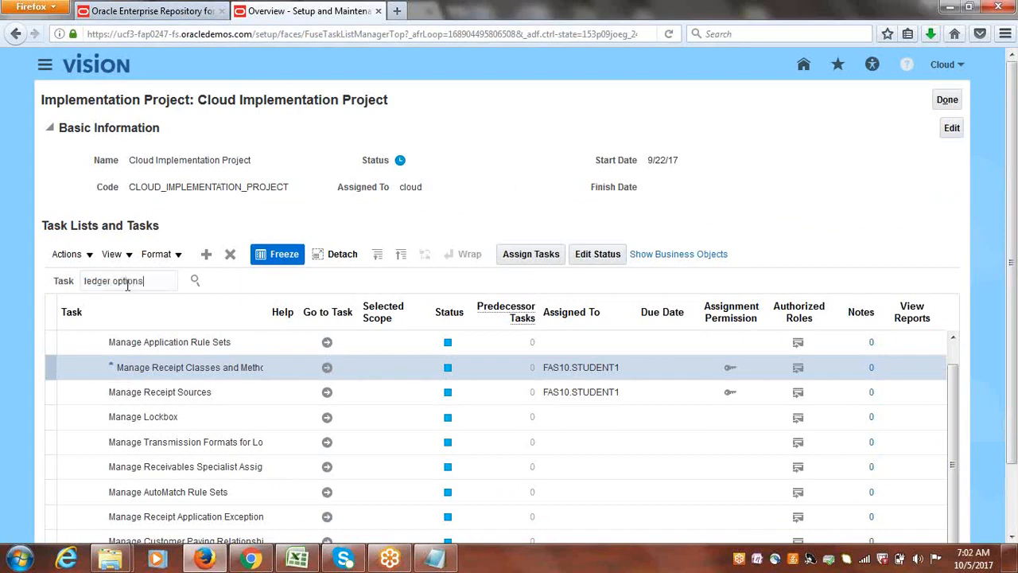
{"action": "key", "text": "Return"}
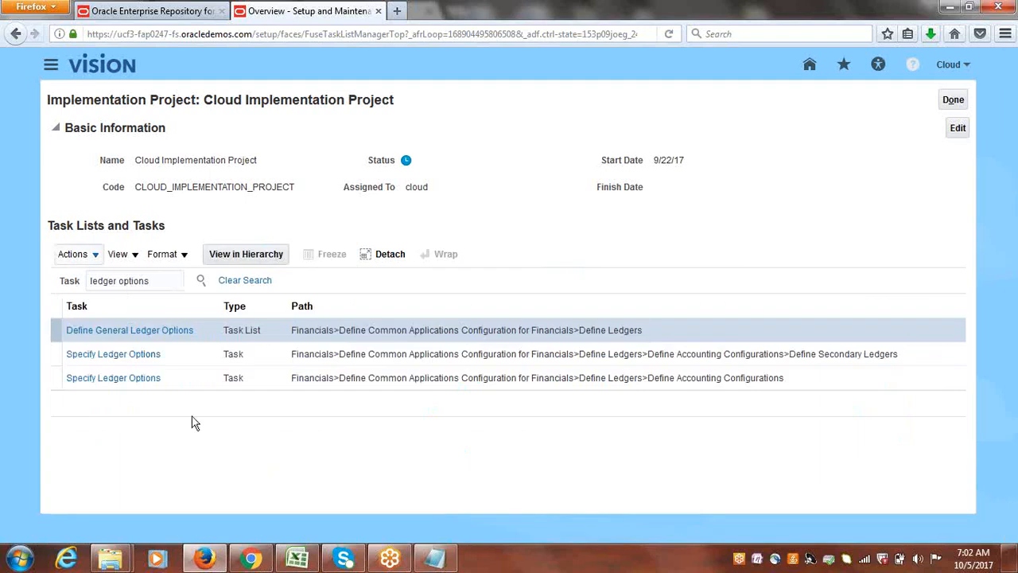
Open the Specify Ledger Options task under Define Accounting Configurations for the selected Cloud USA scope.
{"action": "left_click", "coordinate": [123, 380]}
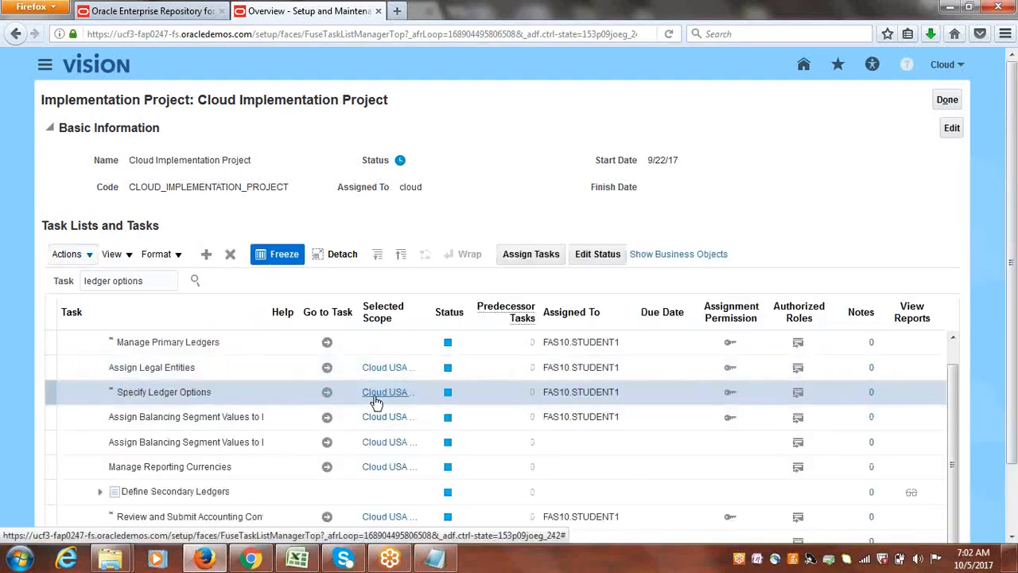
{"action": "mouse_move", "coordinate": [375, 402]}
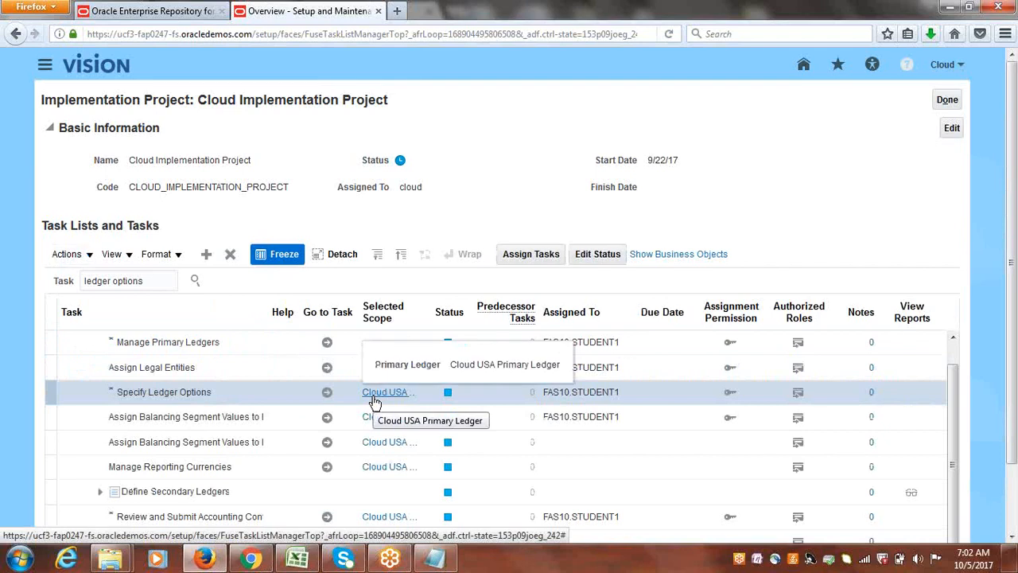
{"action": "left_click", "coordinate": [327, 391]}
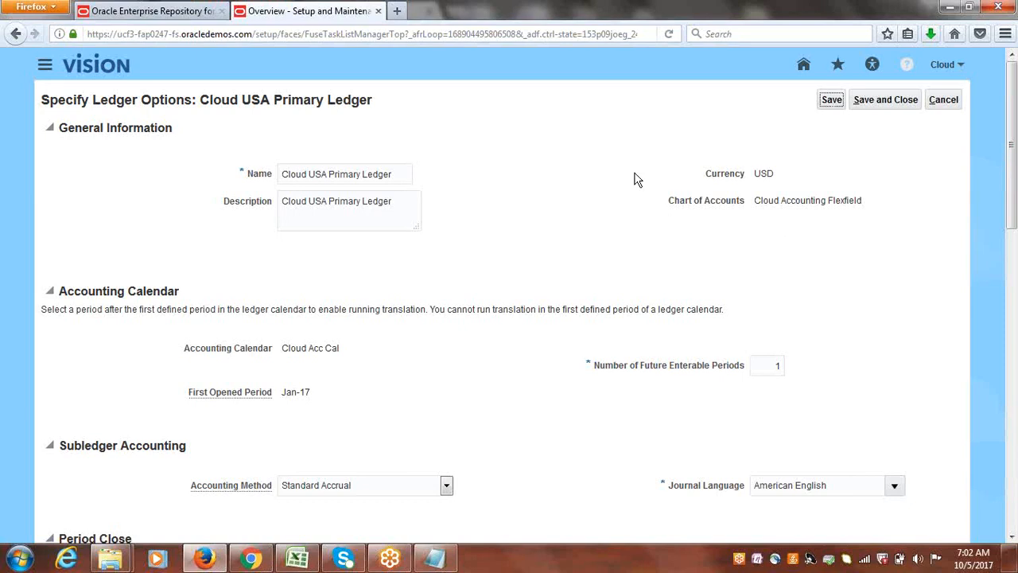
Try sequencing by ledger and by legal entity, enforcing document sequencing for Payables and Receivables.
{"action": "left_click_drag", "start_coordinate": [1015, 132], "coordinate": [1013, 439]}
{"action": "left_click_drag", "start_coordinate": [1016, 509], "coordinate": [1016, 511]}
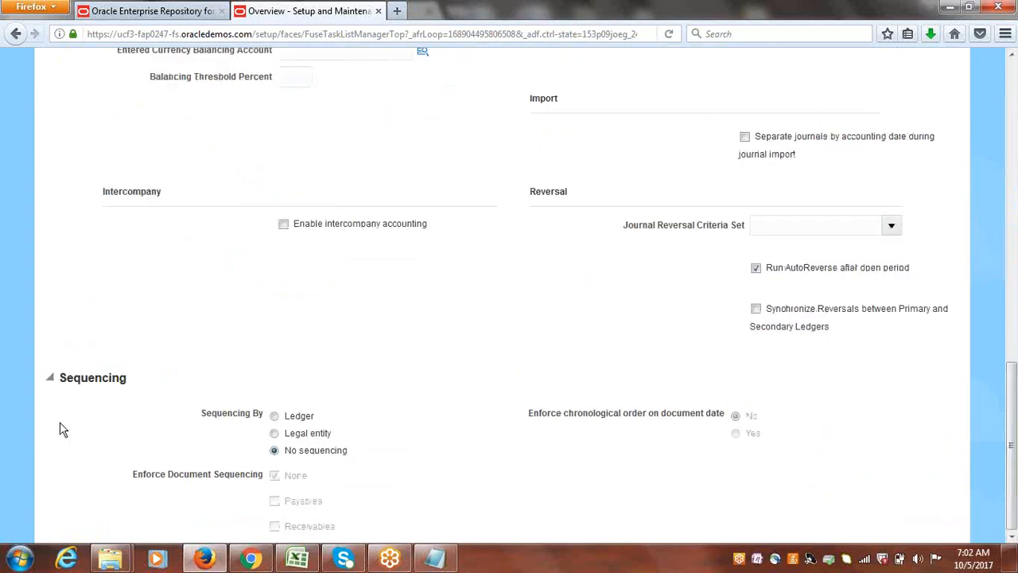
{"action": "left_click_drag", "start_coordinate": [62, 375], "coordinate": [120, 384]}
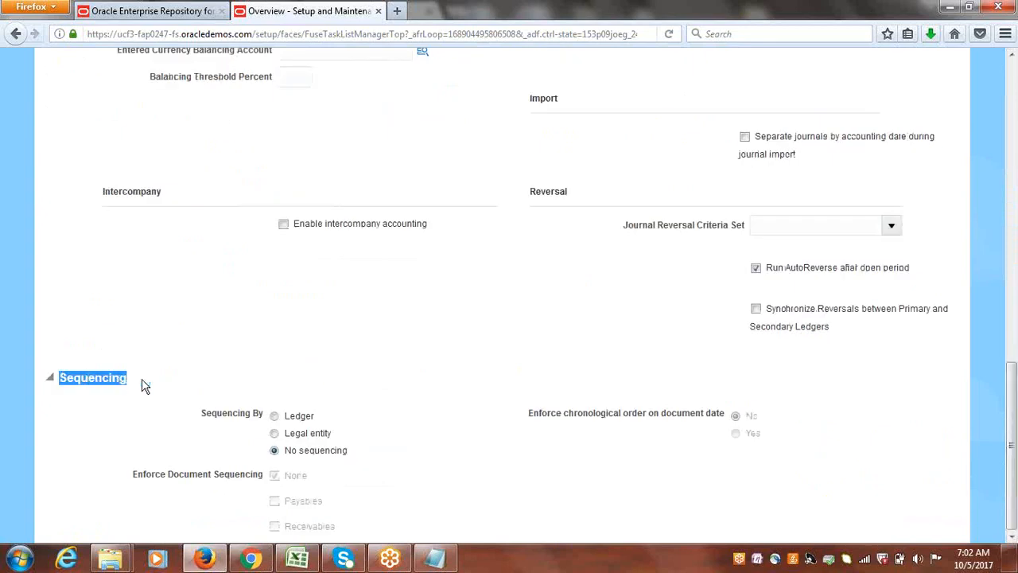
{"action": "left_click", "coordinate": [318, 343]}
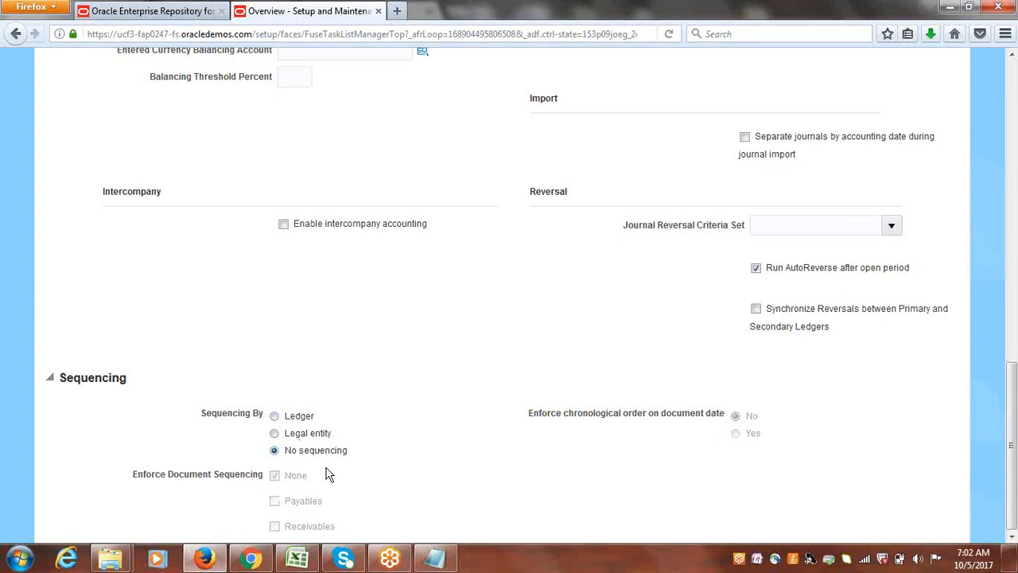
{"action": "left_click", "coordinate": [274, 417]}
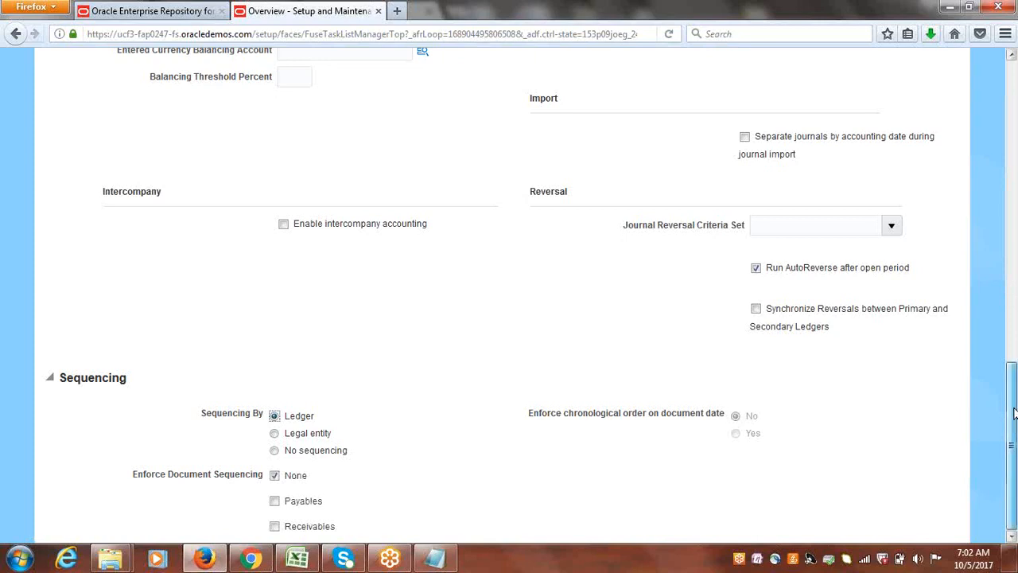
{"action": "left_click", "coordinate": [275, 478]}
{"action": "left_click", "coordinate": [274, 501]}
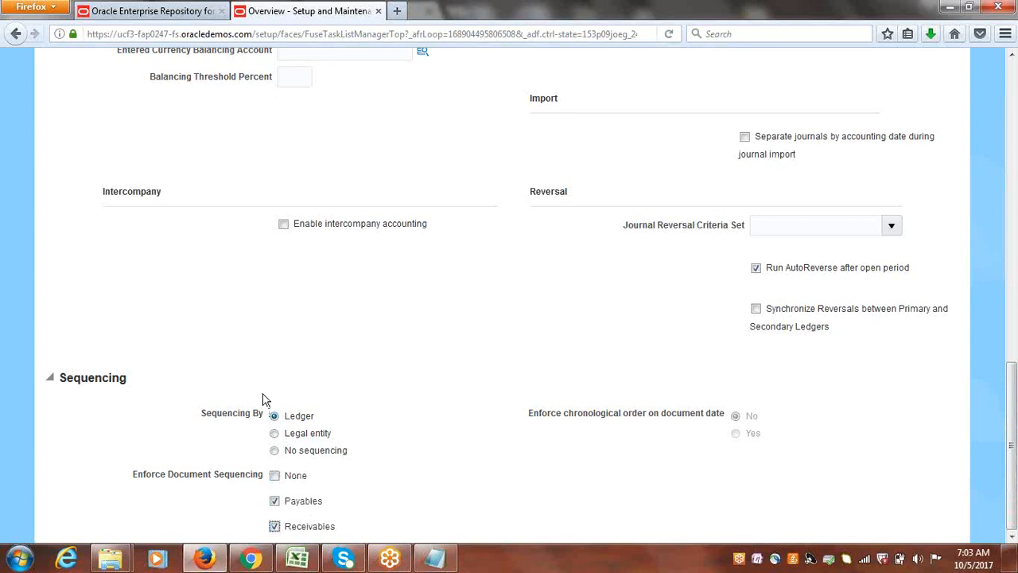
{"action": "left_click", "coordinate": [275, 435]}
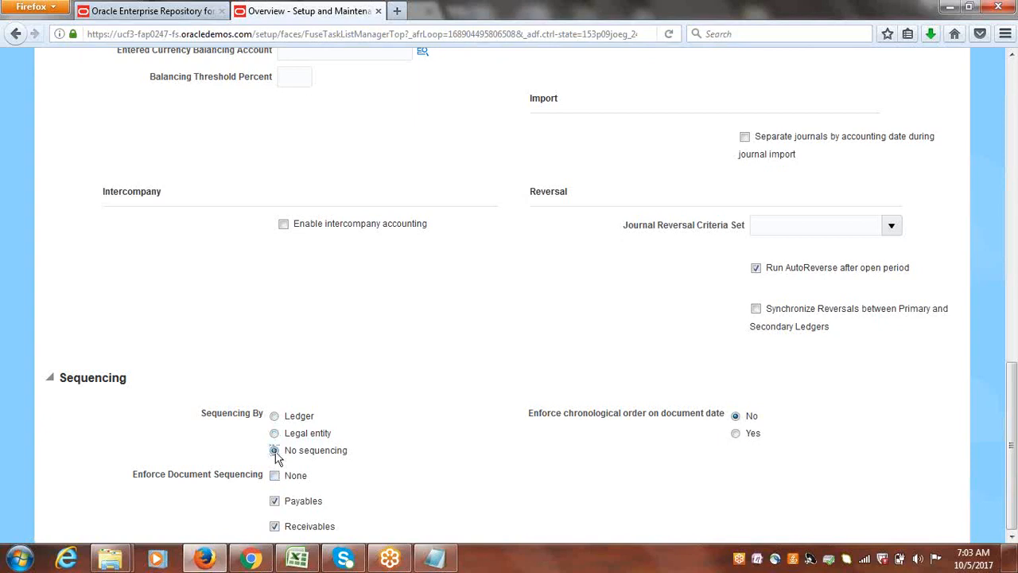
Set Sequencing By to No sequencing and save and close the Cloud USA Primary Ledger options.
{"action": "left_click", "coordinate": [274, 451]}
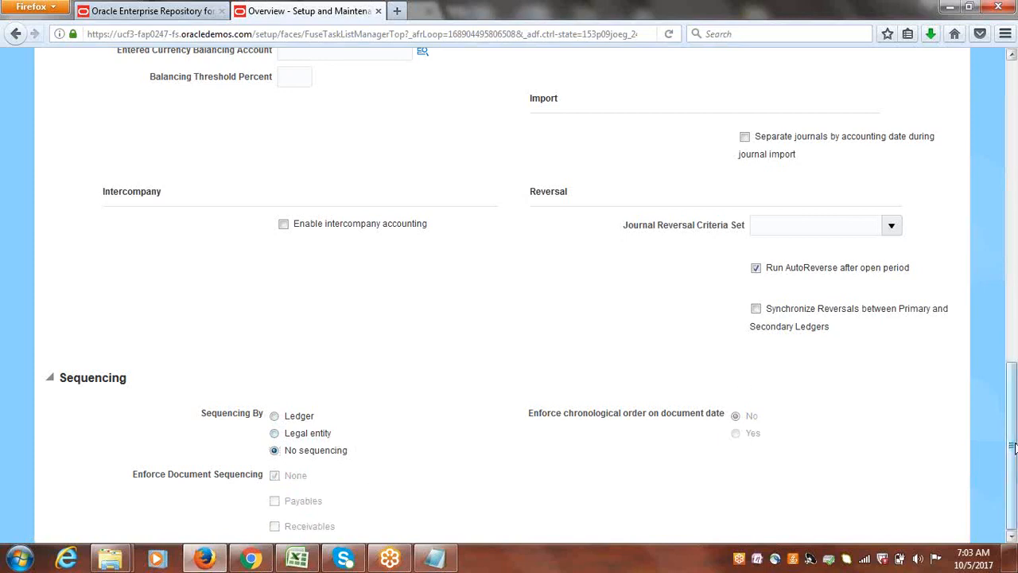
{"action": "left_click_drag", "start_coordinate": [1016, 447], "coordinate": [1015, 457]}
{"action": "left_click_drag", "start_coordinate": [1016, 428], "coordinate": [1016, 429]}
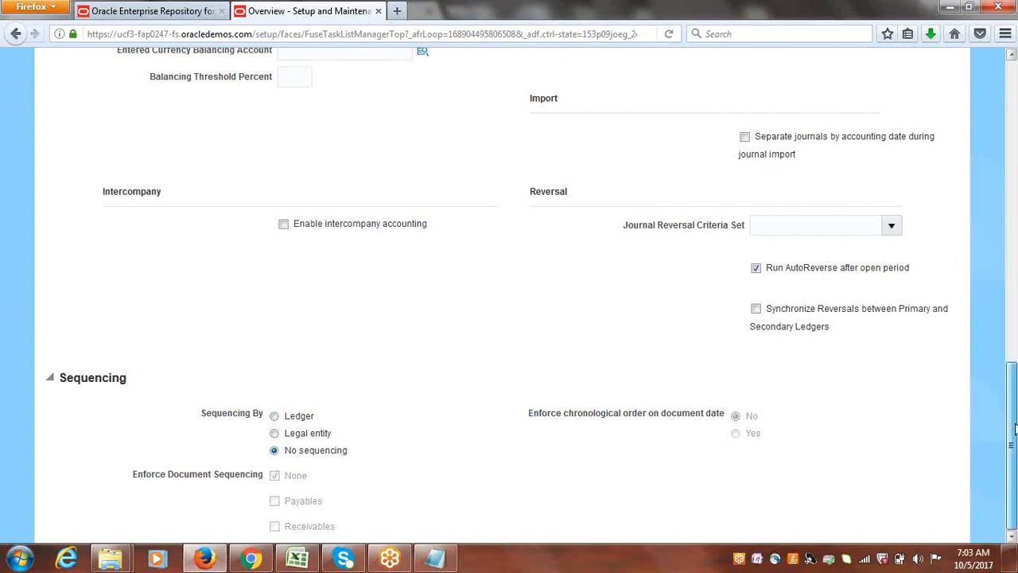
{"action": "left_click_drag", "start_coordinate": [1016, 429], "coordinate": [1016, 107]}
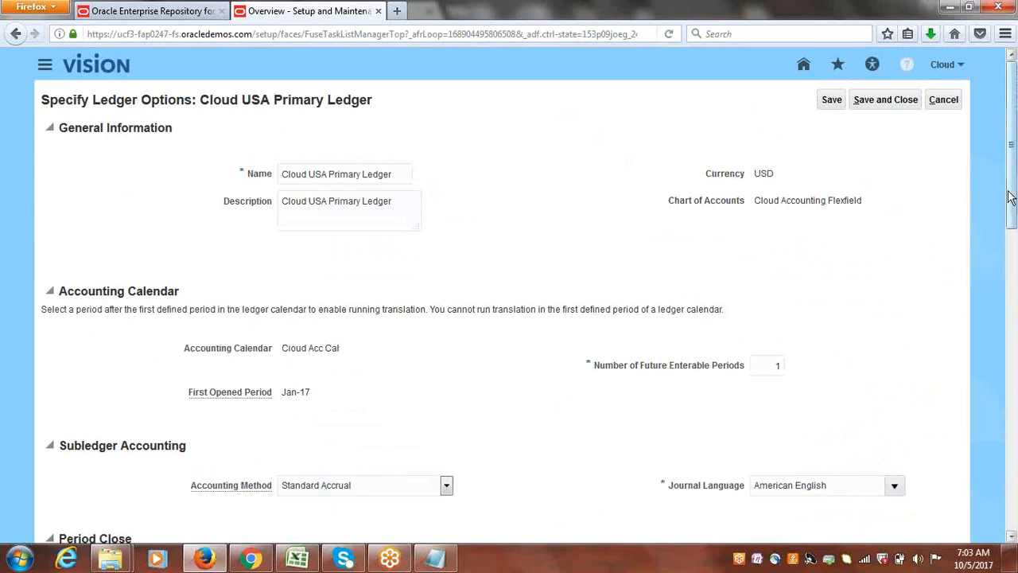
{"action": "left_click_drag", "start_coordinate": [1015, 164], "coordinate": [1014, 518]}
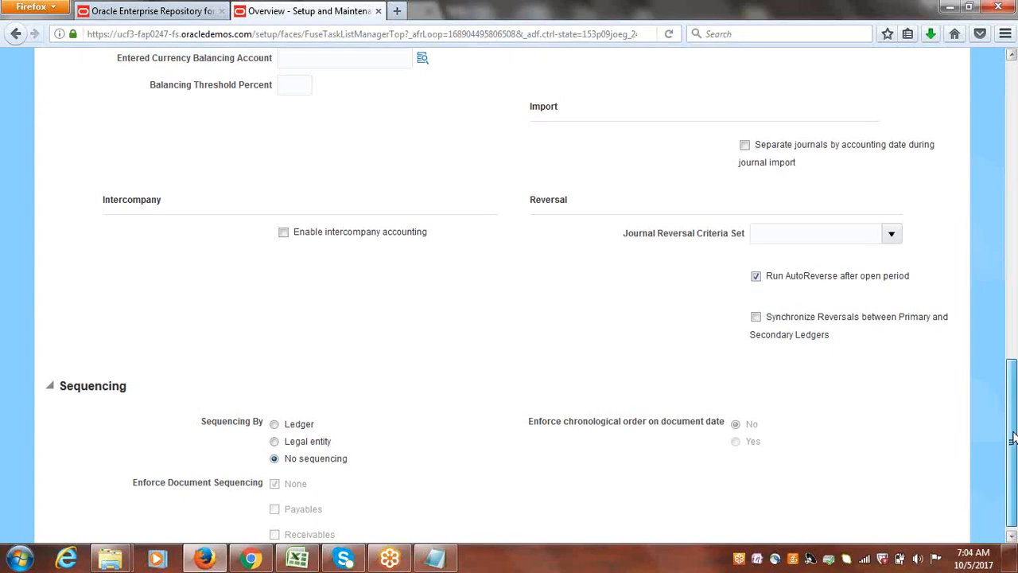
{"action": "left_click_drag", "start_coordinate": [1012, 441], "coordinate": [1013, 143]}
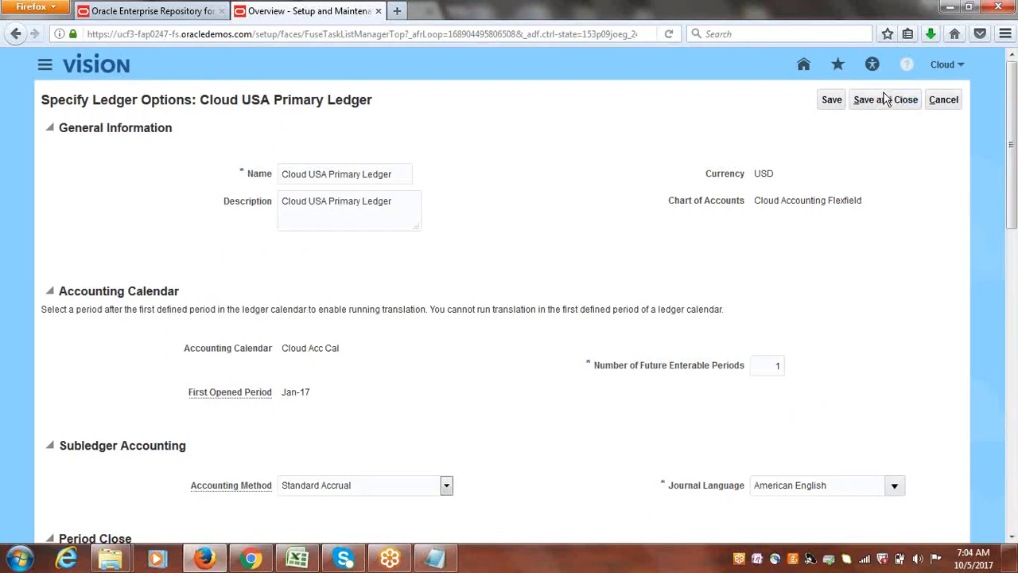
{"action": "left_click", "coordinate": [885, 100]}
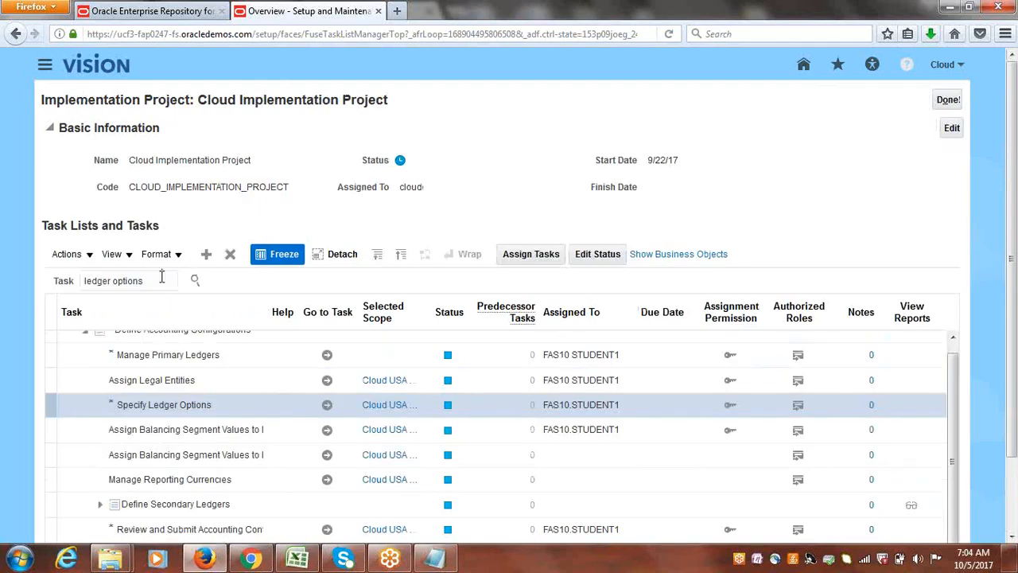
Search the implementation project tasks for "Receivables%Sequ%".
{"action": "left_click_drag", "start_coordinate": [161, 276], "coordinate": [12, 288]}
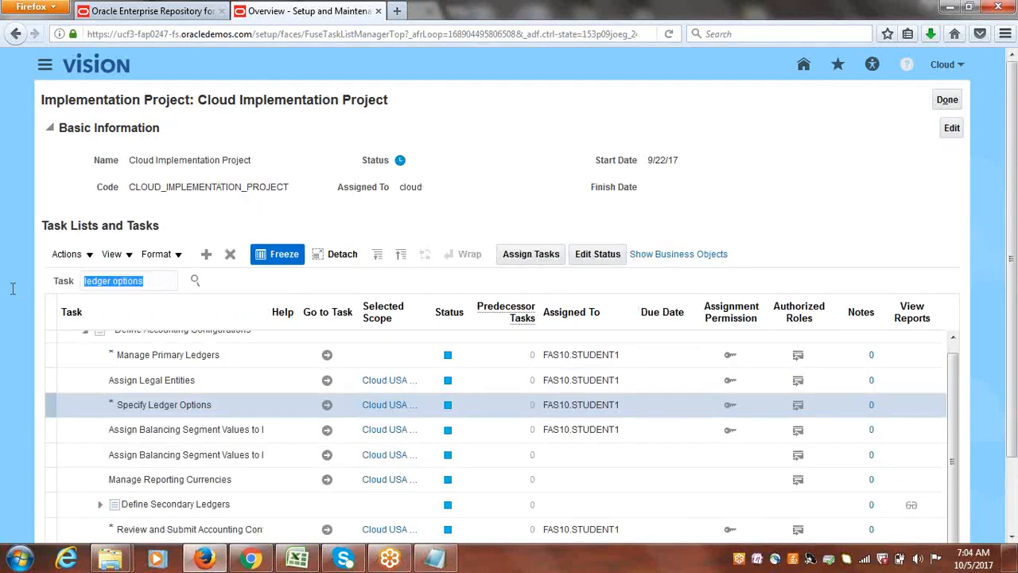
{"action": "type", "text": "Rece"}
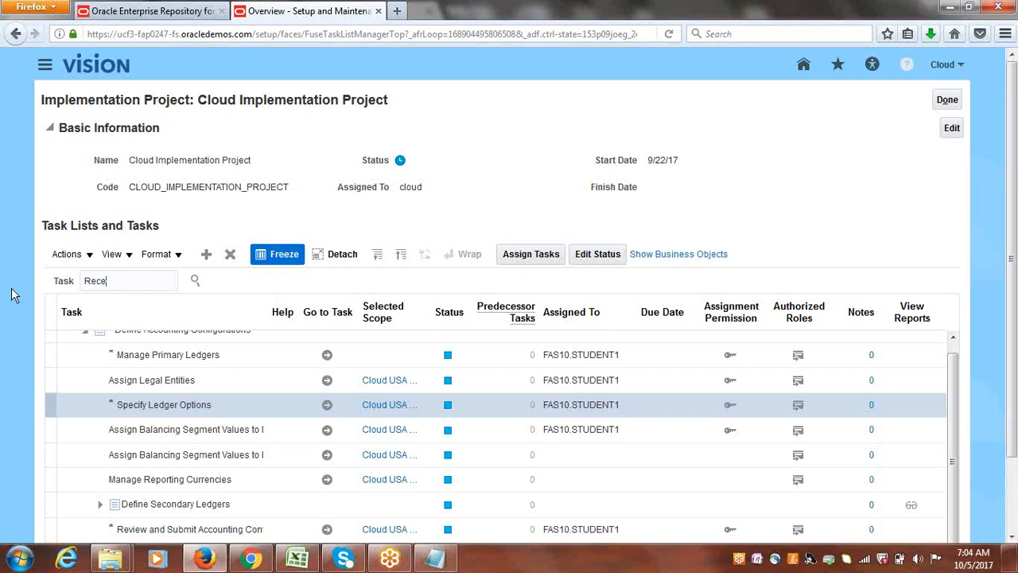
{"action": "type", "text": "ivables %Sequ%"}
{"action": "key", "text": "Return"}
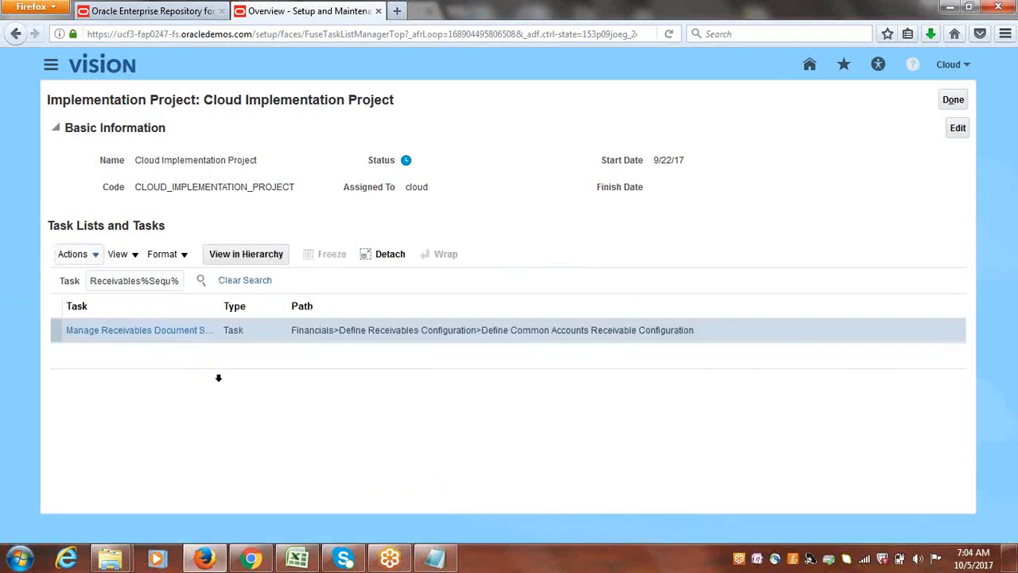
Widen the Task column and open the Manage Receivables Document Sequences task.
{"action": "left_click_drag", "start_coordinate": [219, 304], "coordinate": [357, 310]}
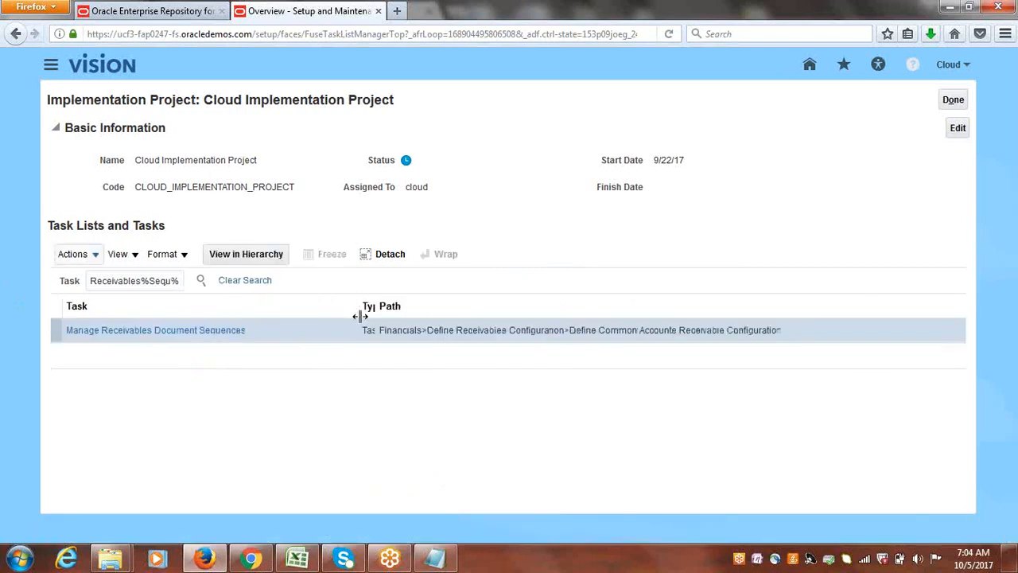
{"action": "left_click", "coordinate": [150, 331]}
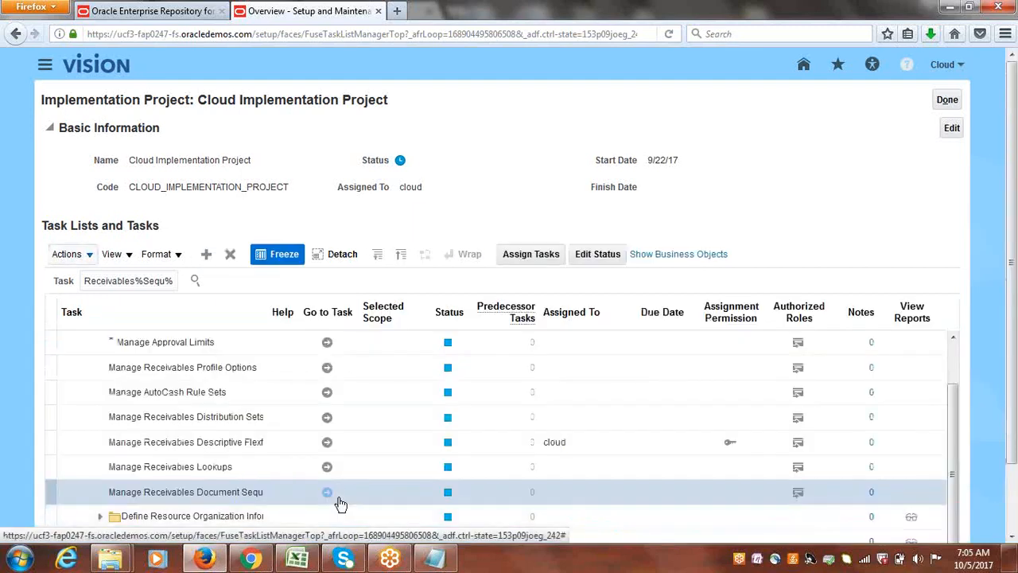
{"action": "left_click", "coordinate": [328, 493]}
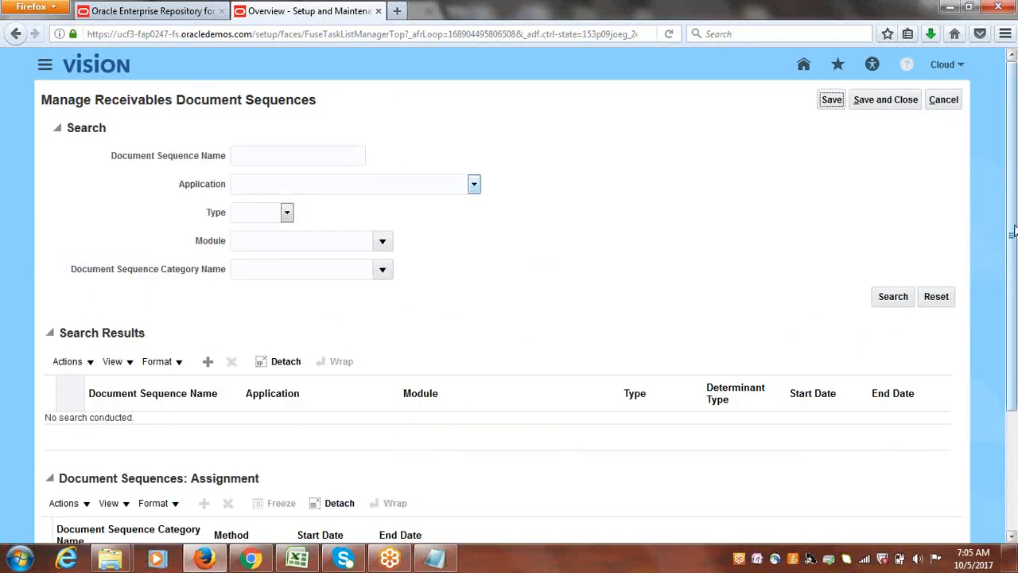
Add a new blank document sequence row and bring its assignment section into view.
{"action": "left_click_drag", "start_coordinate": [1013, 225], "coordinate": [1013, 253]}
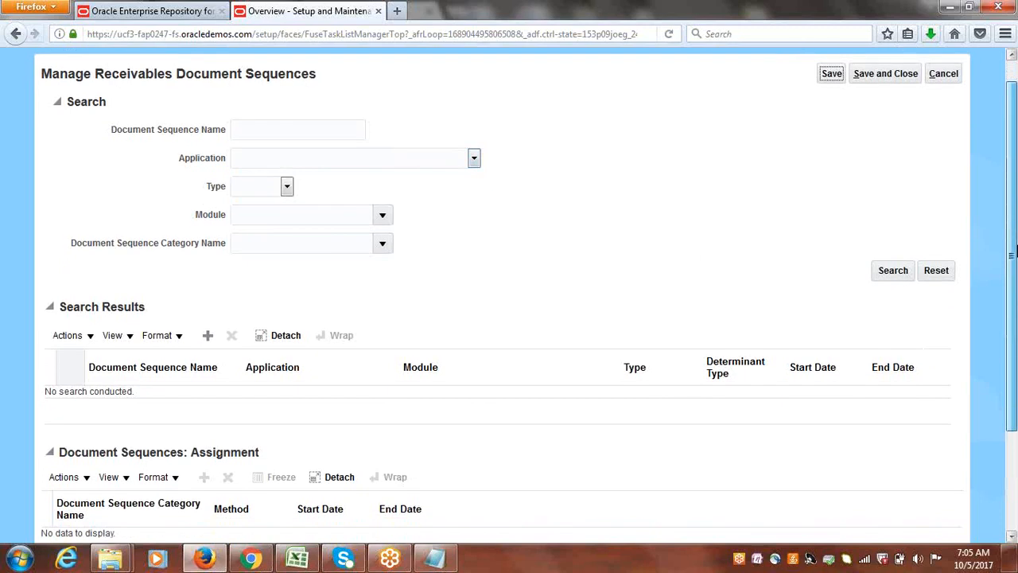
{"action": "left_click_drag", "start_coordinate": [1015, 253], "coordinate": [1014, 250]}
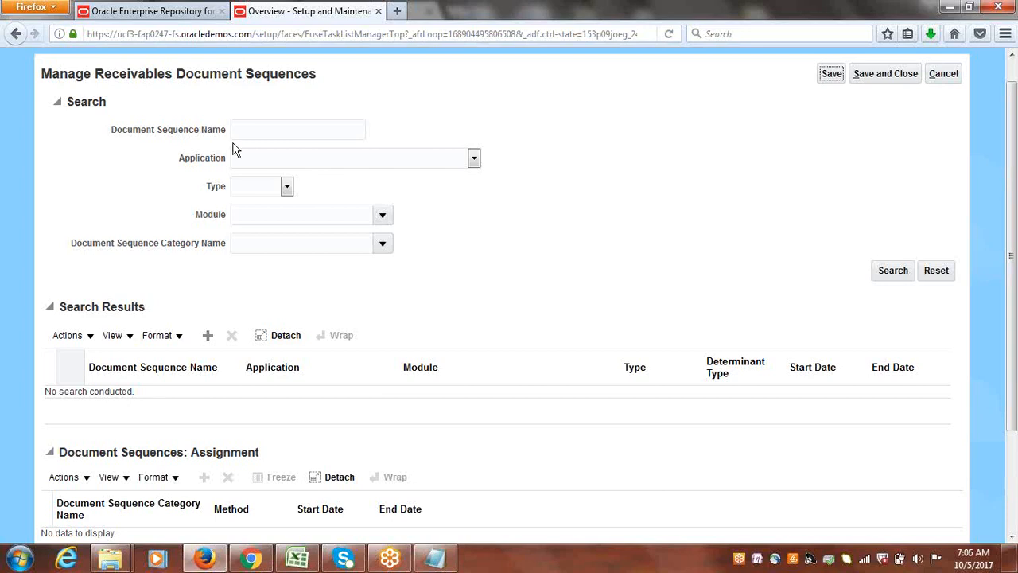
{"action": "left_click", "coordinate": [207, 336]}
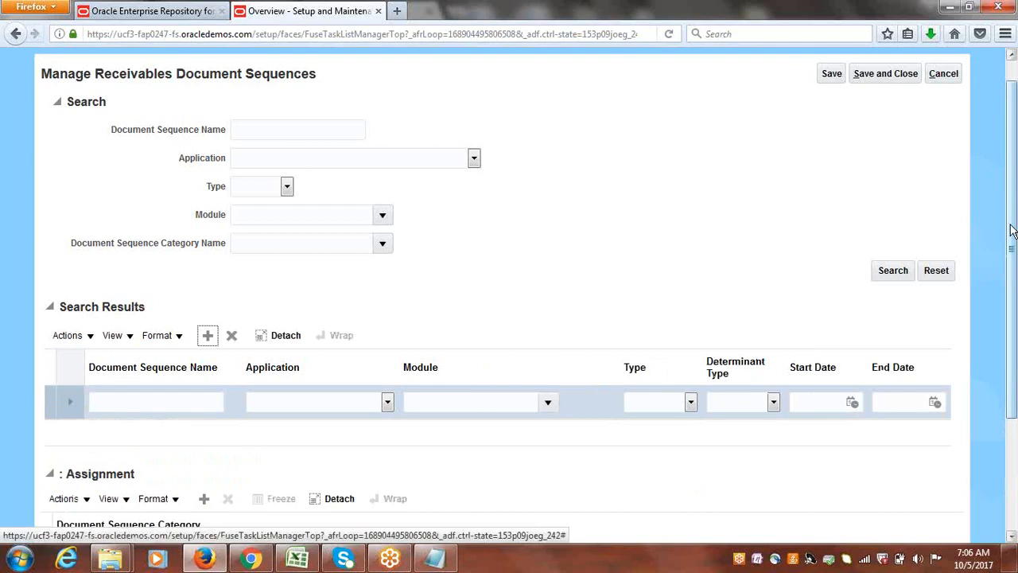
{"action": "left_click_drag", "start_coordinate": [1011, 233], "coordinate": [1011, 337]}
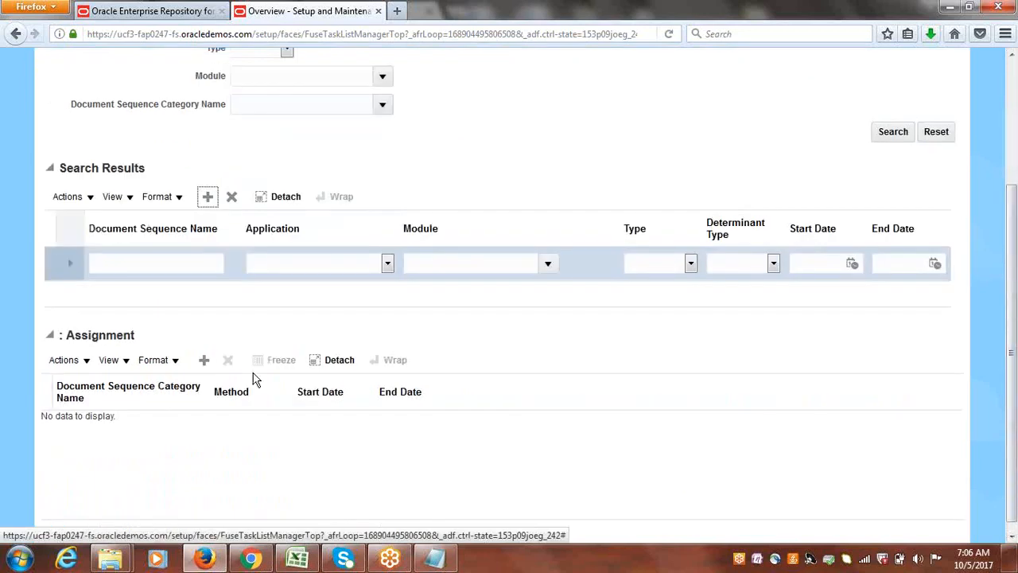
Leave Manage Receivables Document Sequences without saving the blank row.
{"action": "left_click_drag", "start_coordinate": [1011, 294], "coordinate": [1010, 136]}
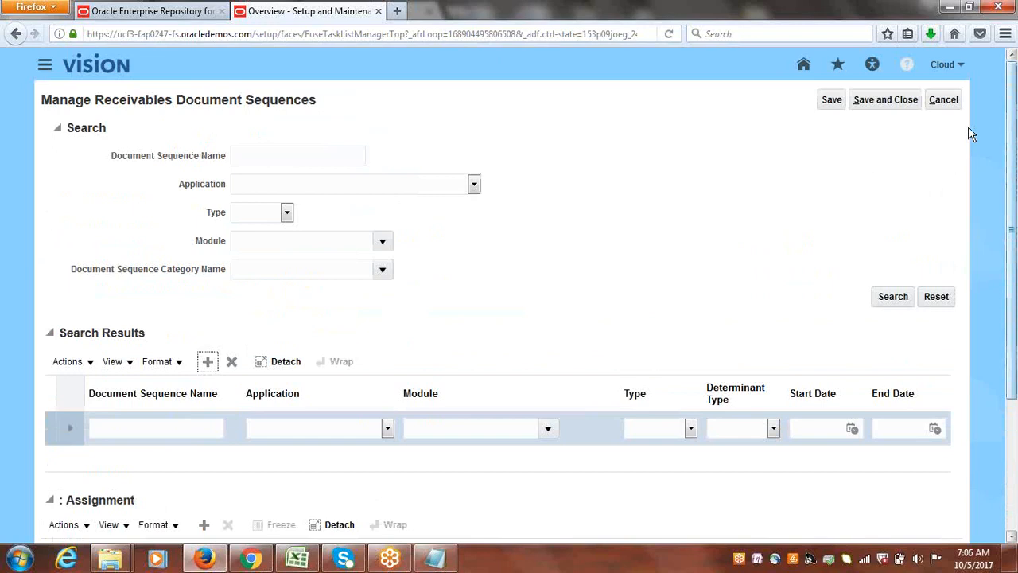
{"action": "left_click", "coordinate": [944, 100]}
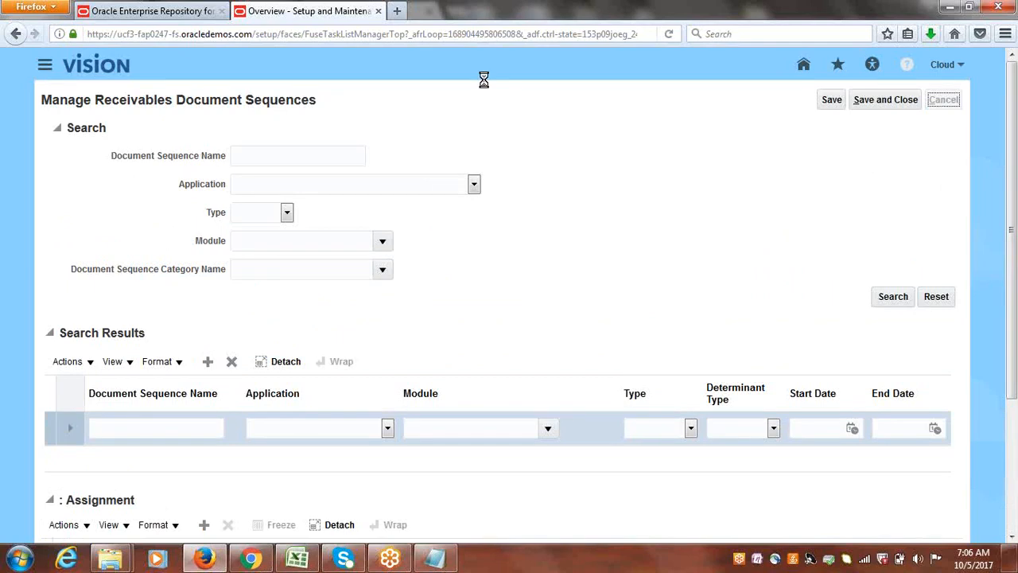
Switch to Class Discussions.xlsx in Excel and review the Automatic Receipts setup tasks in cells A122 to A125.
{"action": "left_click", "coordinate": [298, 559]}
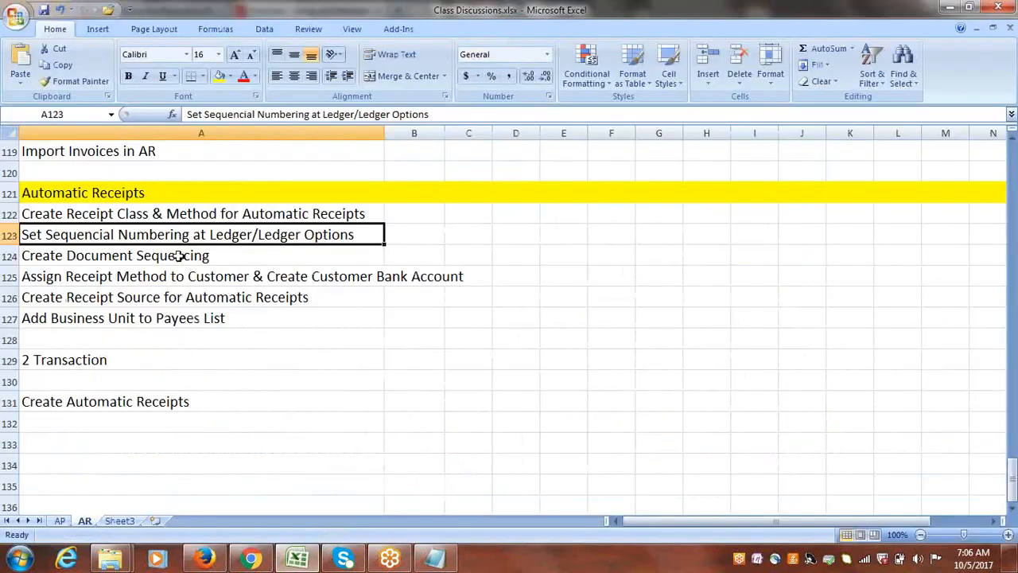
{"action": "left_click", "coordinate": [158, 213]}
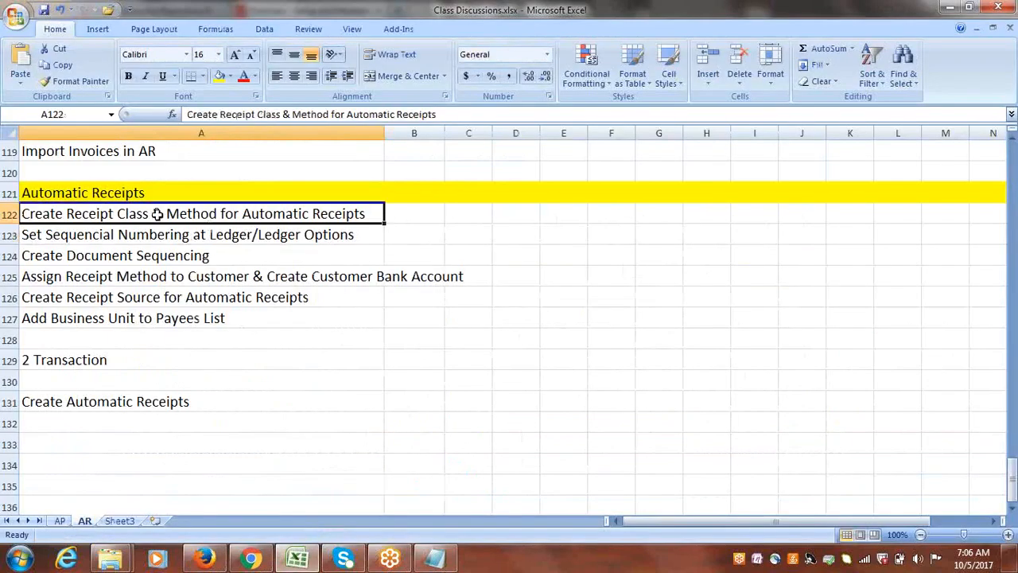
{"action": "double_click", "coordinate": [166, 214]}
{"action": "left_click_drag", "start_coordinate": [166, 214], "coordinate": [217, 214]}
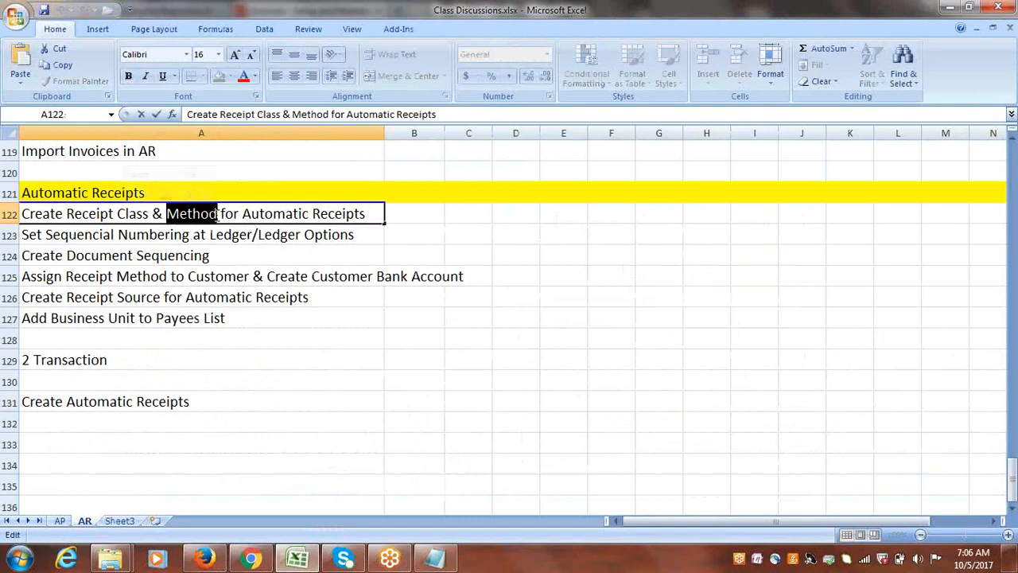
{"action": "left_click", "coordinate": [411, 213]}
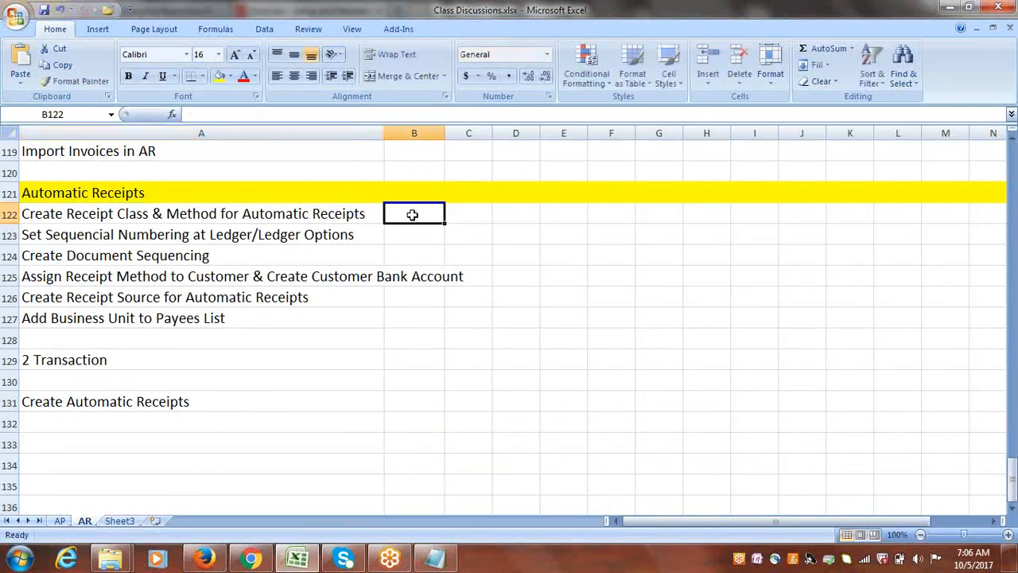
{"action": "left_click", "coordinate": [235, 250]}
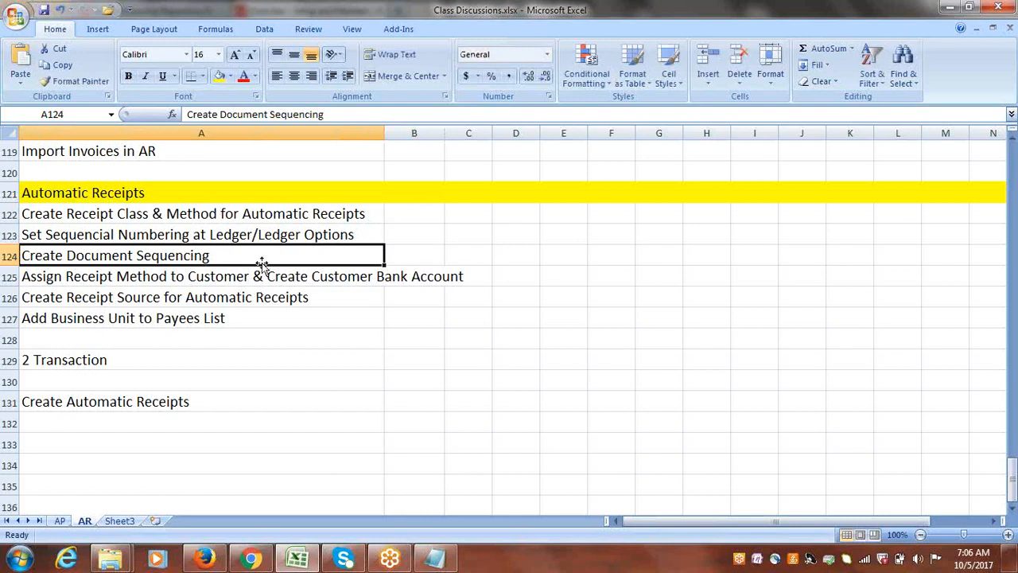
{"action": "left_click", "coordinate": [135, 276]}
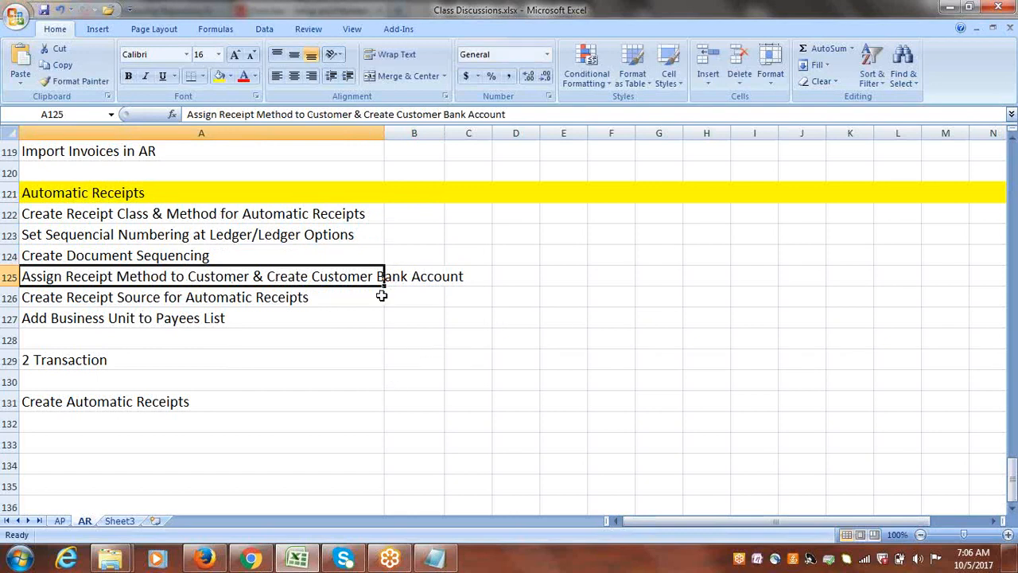
Switch to Firefox, search the project tasks for "manage customers" and open Manage Customers under Define Revenue Management.
{"action": "left_click", "coordinate": [204, 559]}
{"action": "double_click", "coordinate": [146, 283]}
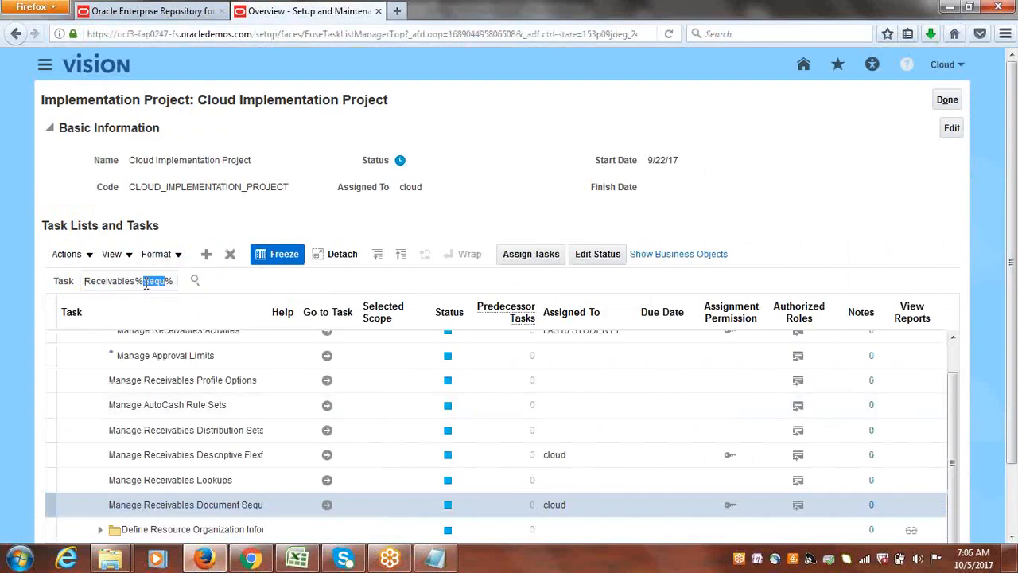
{"action": "triple_click", "coordinate": [146, 284]}
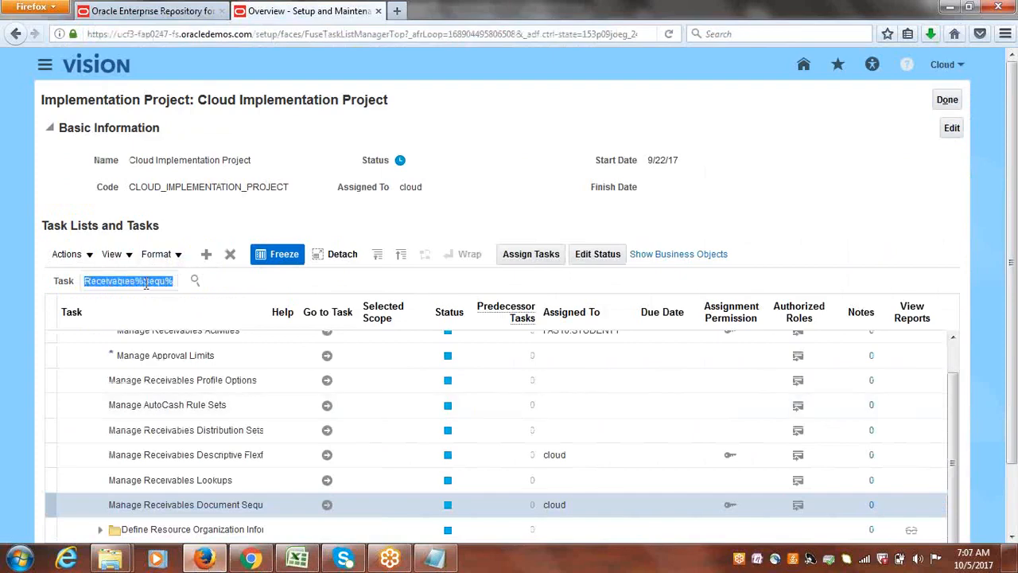
{"action": "type", "text": "manager customers"}
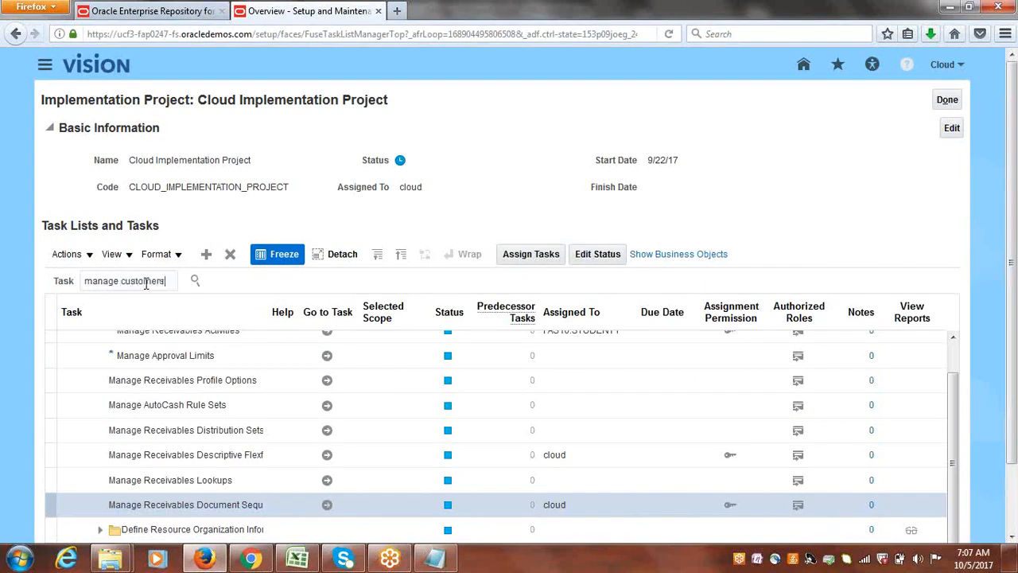
{"action": "key", "text": "Return"}
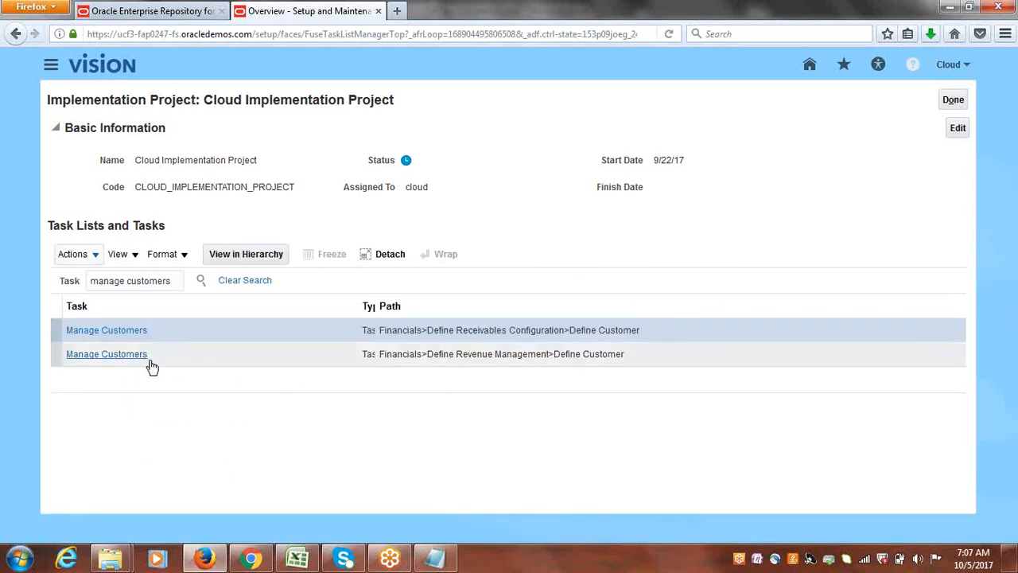
{"action": "left_click", "coordinate": [125, 358]}
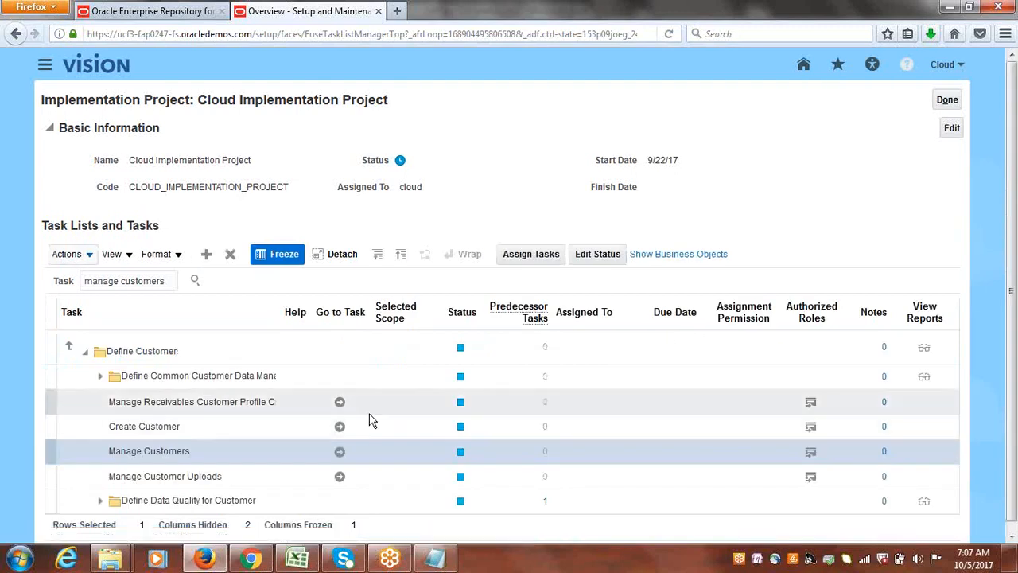
{"action": "left_click", "coordinate": [340, 452]}
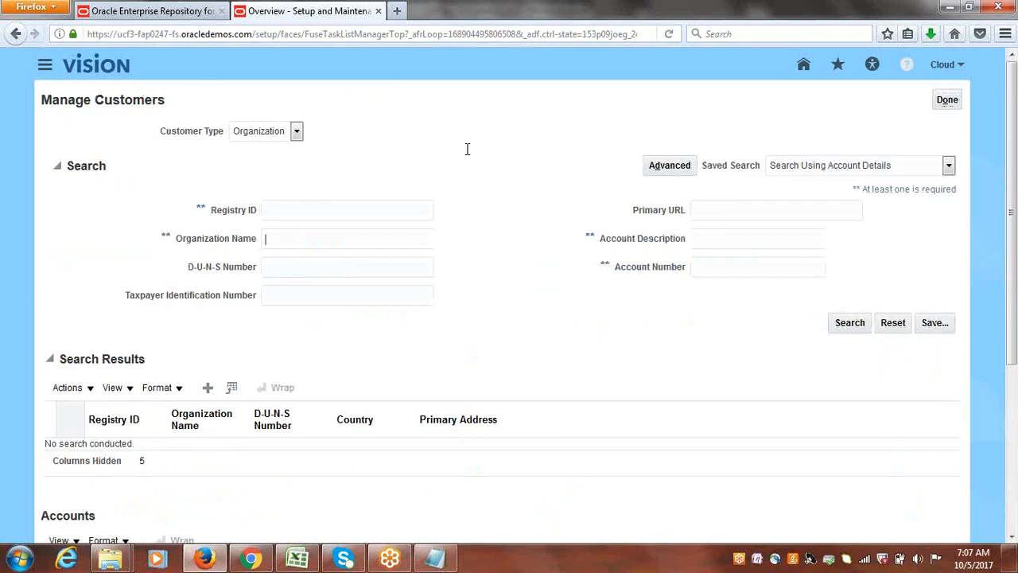
Search for organizations named "Cloud Cu" and open the account of Cloud Customer-1 for editing.
{"action": "type", "text": "Cloud Cu"}
{"action": "key", "text": "Return"}
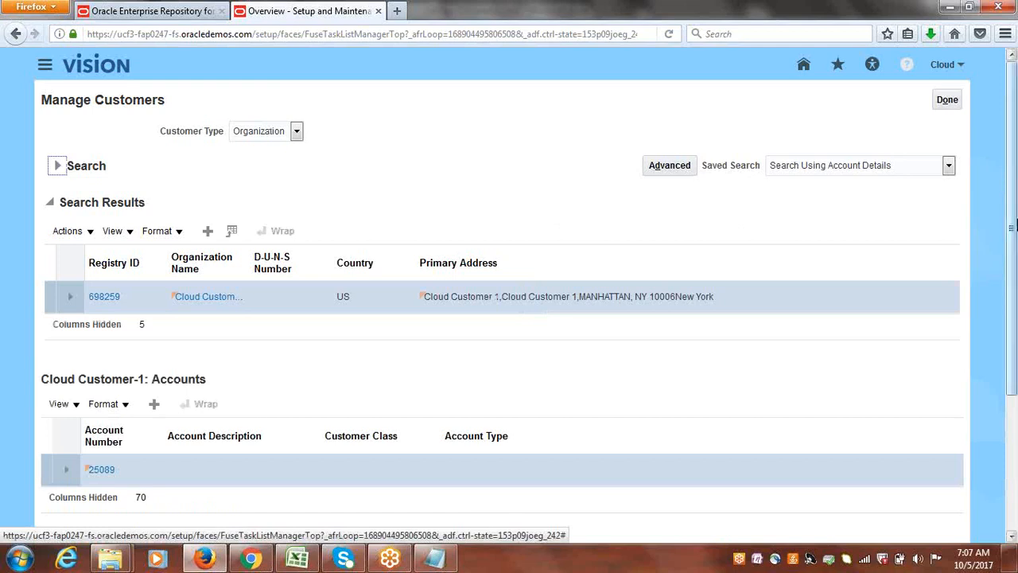
{"action": "scroll", "coordinate": [1008, 307], "scroll_direction": "down", "scroll_amount": 3}
{"action": "scroll", "coordinate": [1015, 338], "scroll_direction": "down", "scroll_amount": 2}
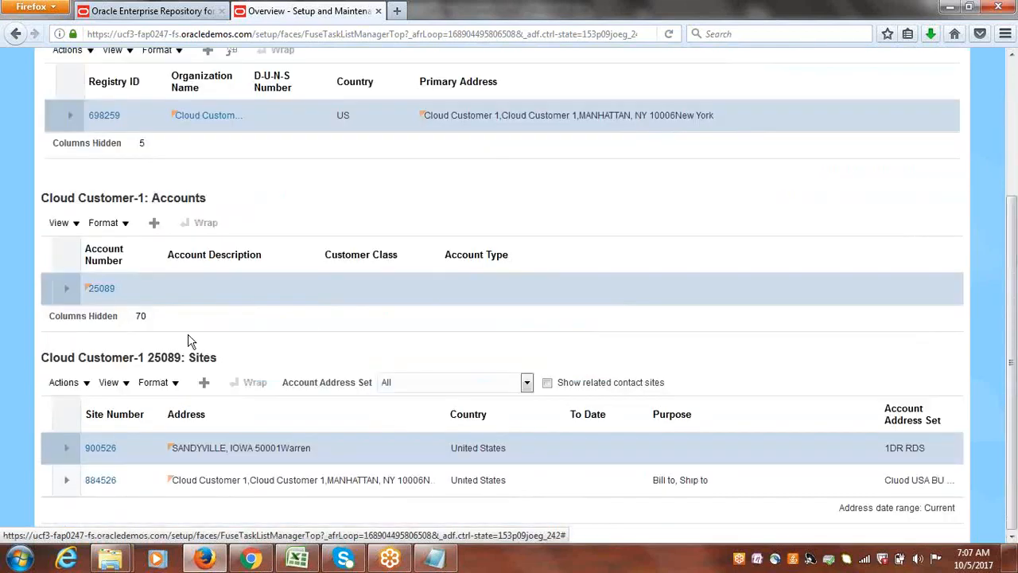
{"action": "left_click", "coordinate": [100, 294]}
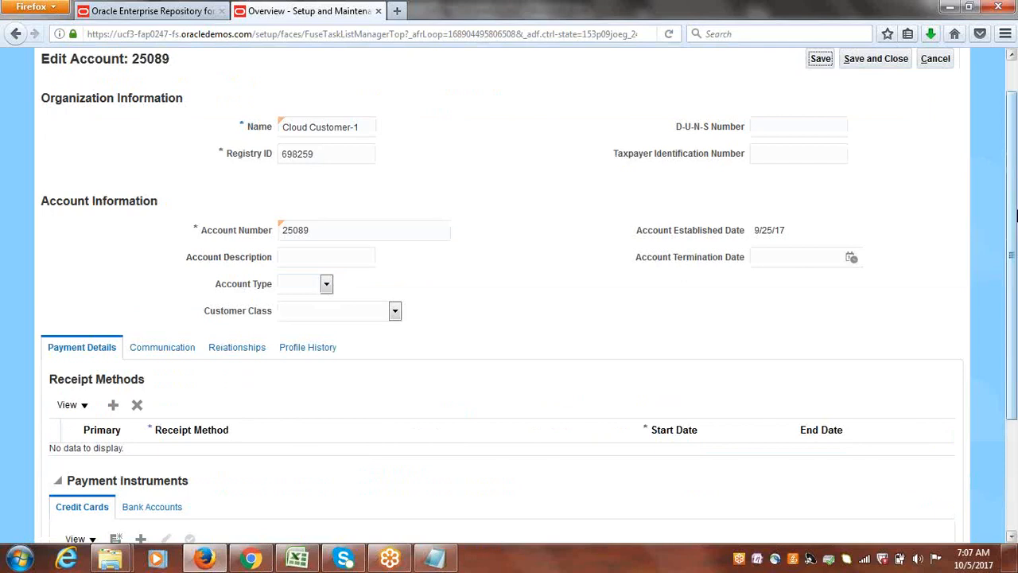
Add Cloud Bank Transfer to the account's receipt methods and mark it as primary.
{"action": "left_click_drag", "start_coordinate": [1014, 211], "coordinate": [1015, 329]}
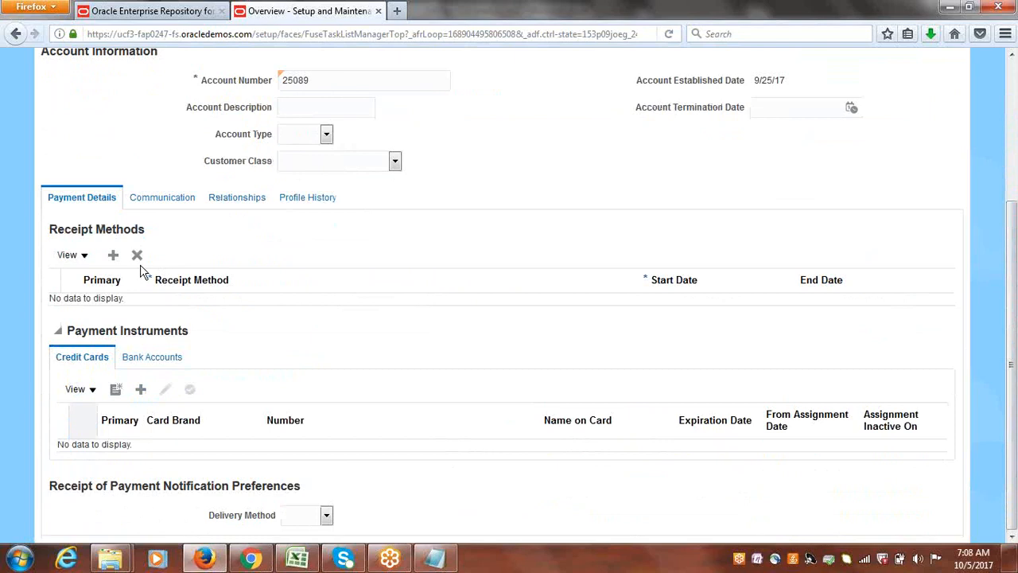
{"action": "left_click", "coordinate": [113, 255]}
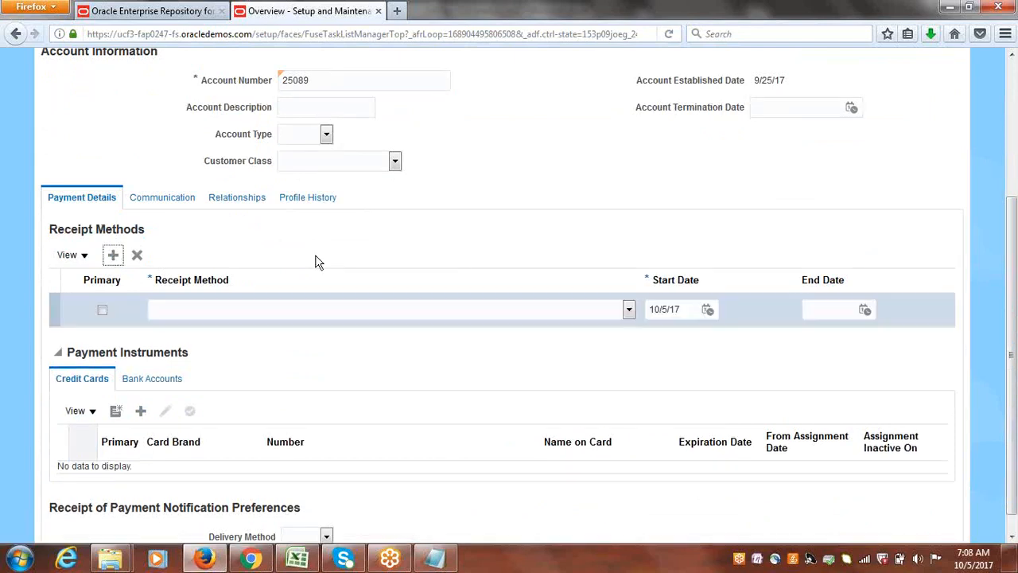
{"action": "left_click", "coordinate": [629, 311]}
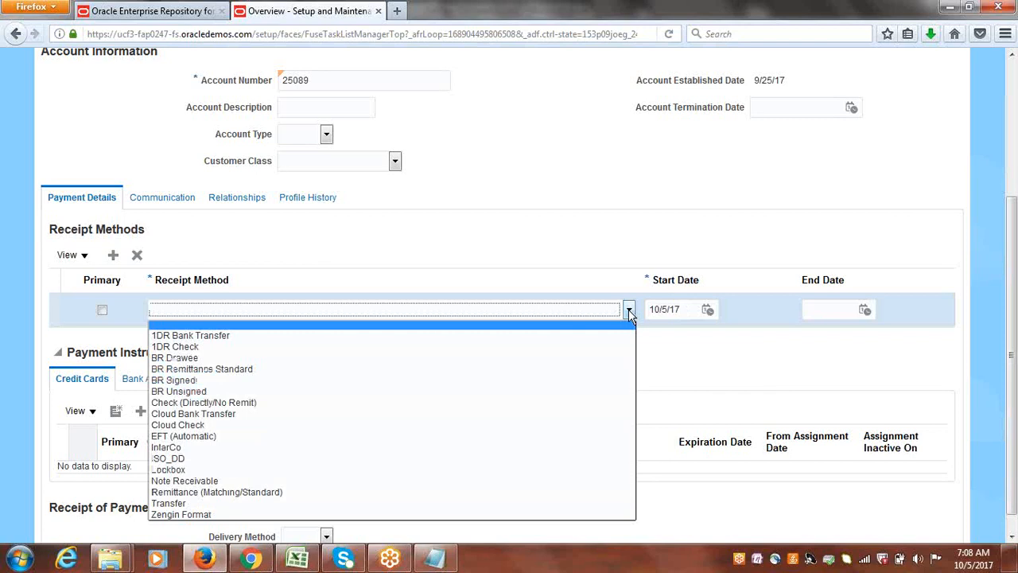
{"action": "left_click", "coordinate": [192, 417]}
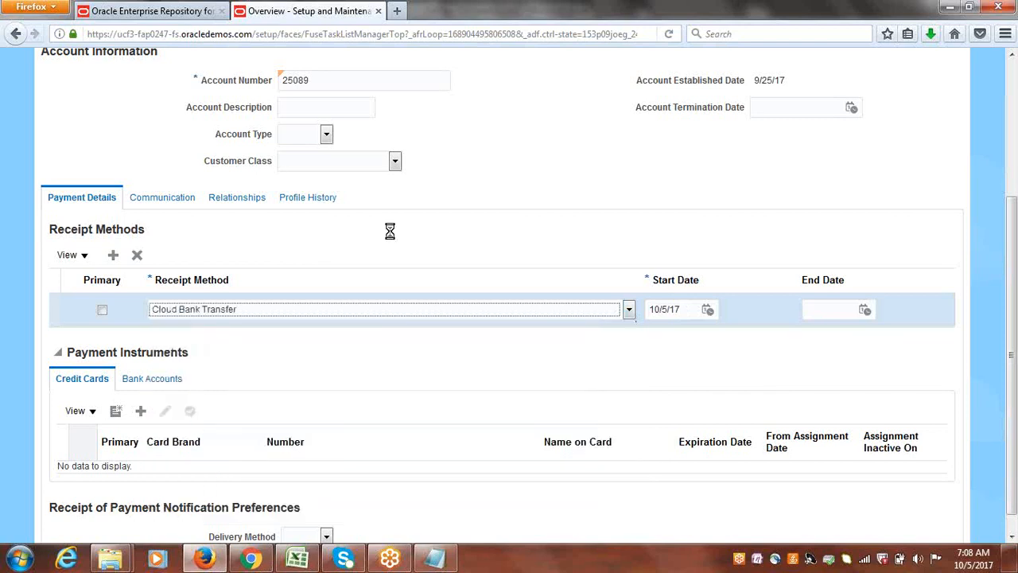
{"action": "left_click", "coordinate": [102, 309]}
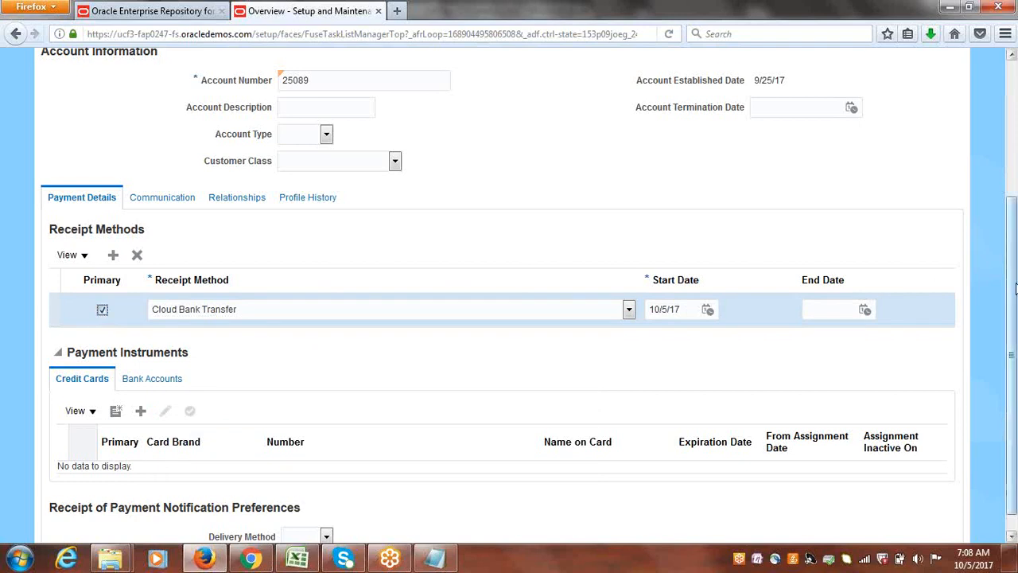
Start a new bank account under the customer's payment instruments and set its country to United States, found by code US.
{"action": "left_click_drag", "start_coordinate": [1015, 288], "coordinate": [1015, 336]}
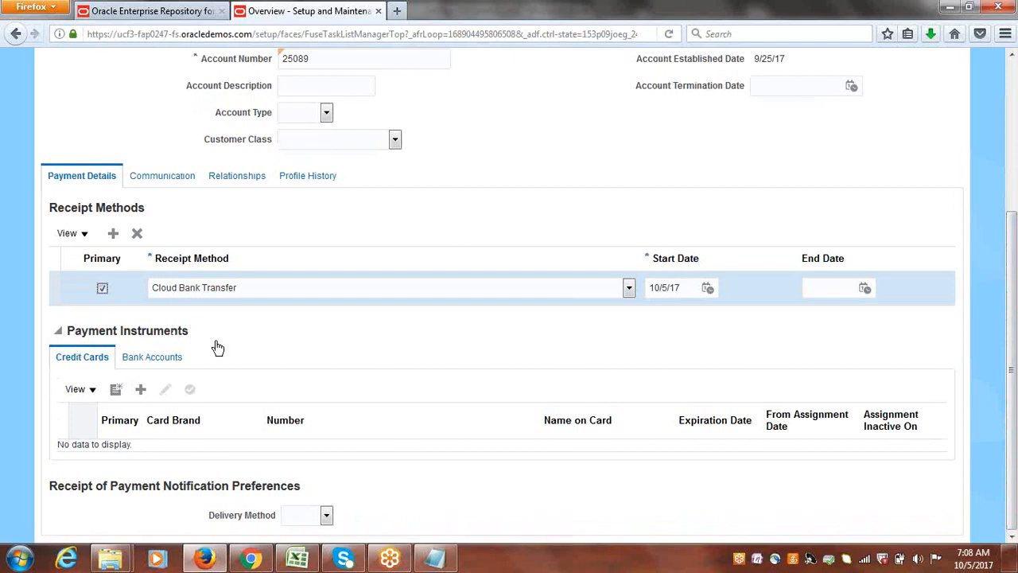
{"action": "left_click", "coordinate": [163, 359]}
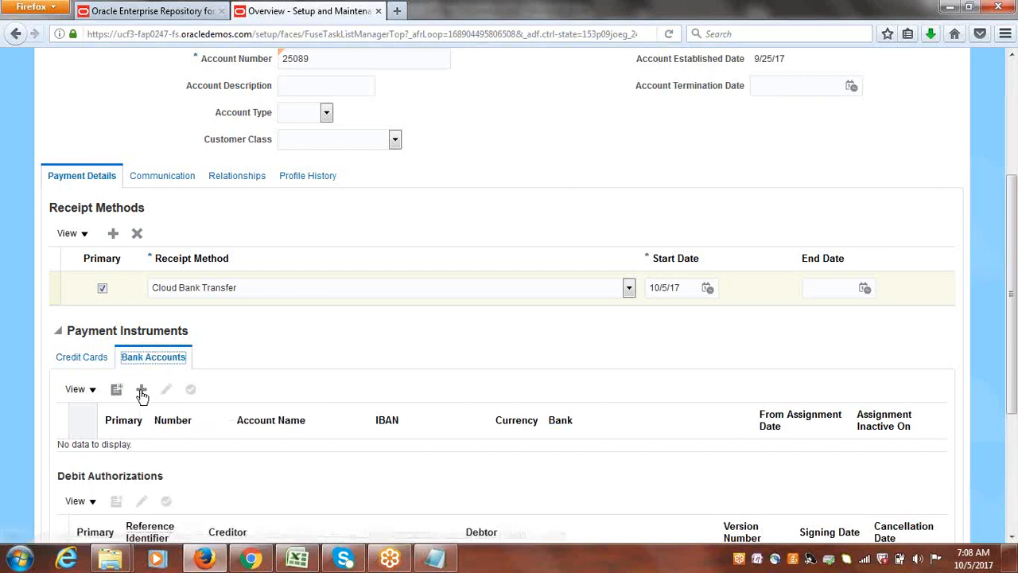
{"action": "left_click", "coordinate": [116, 390]}
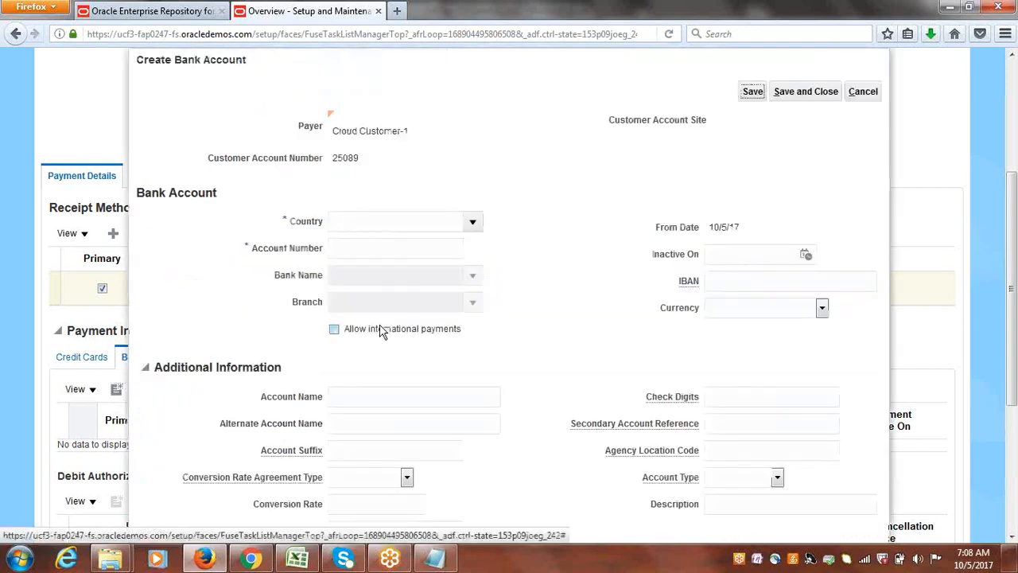
{"action": "left_click", "coordinate": [473, 221]}
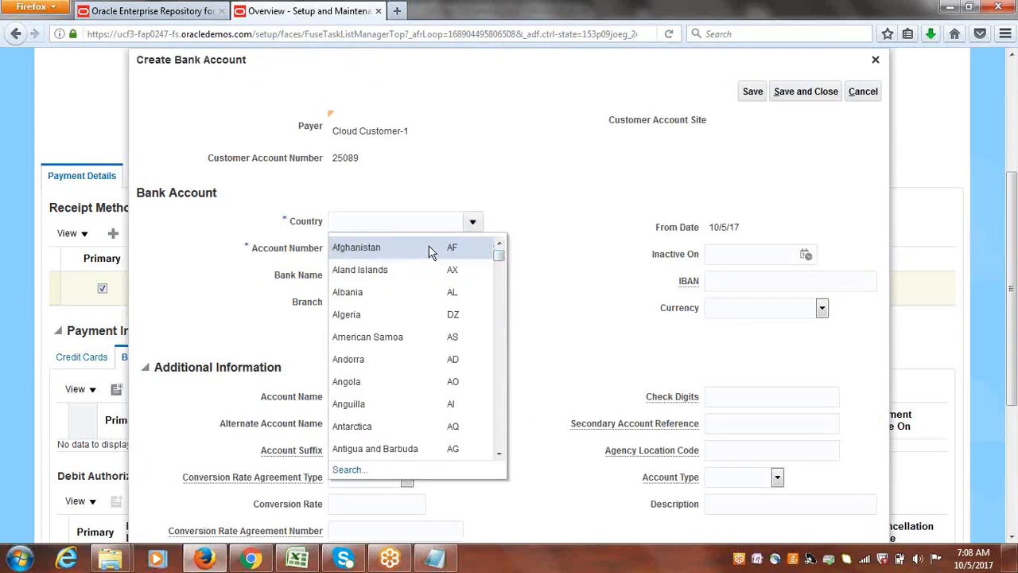
{"action": "left_click", "coordinate": [352, 470]}
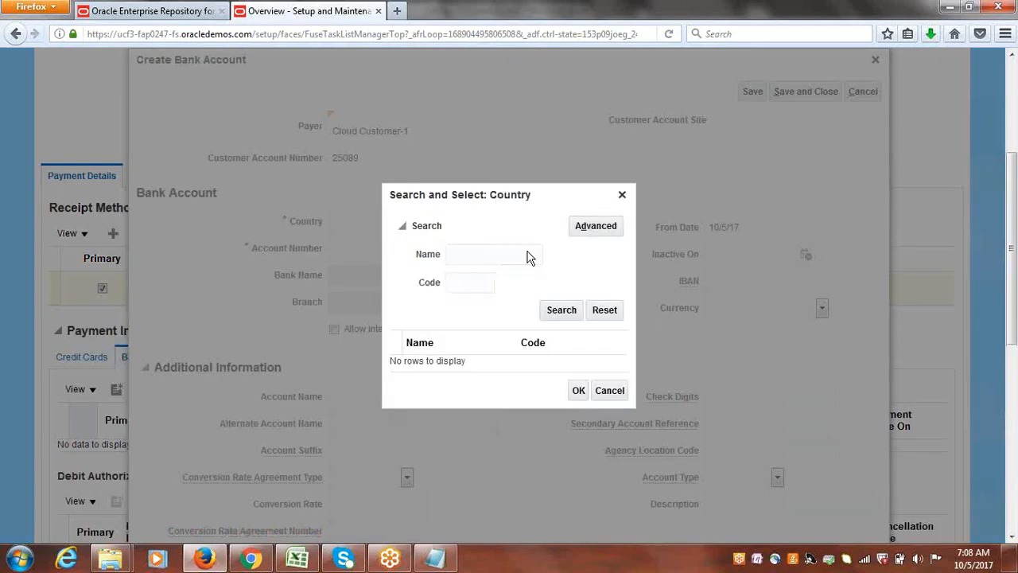
{"action": "left_click", "coordinate": [478, 283]}
{"action": "type", "text": "US"}
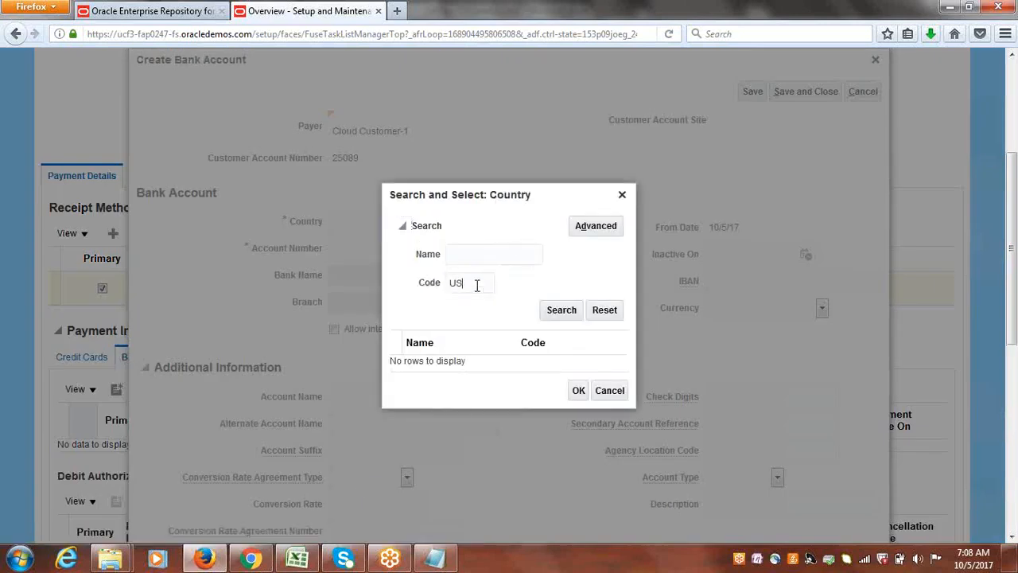
{"action": "left_click", "coordinate": [570, 309]}
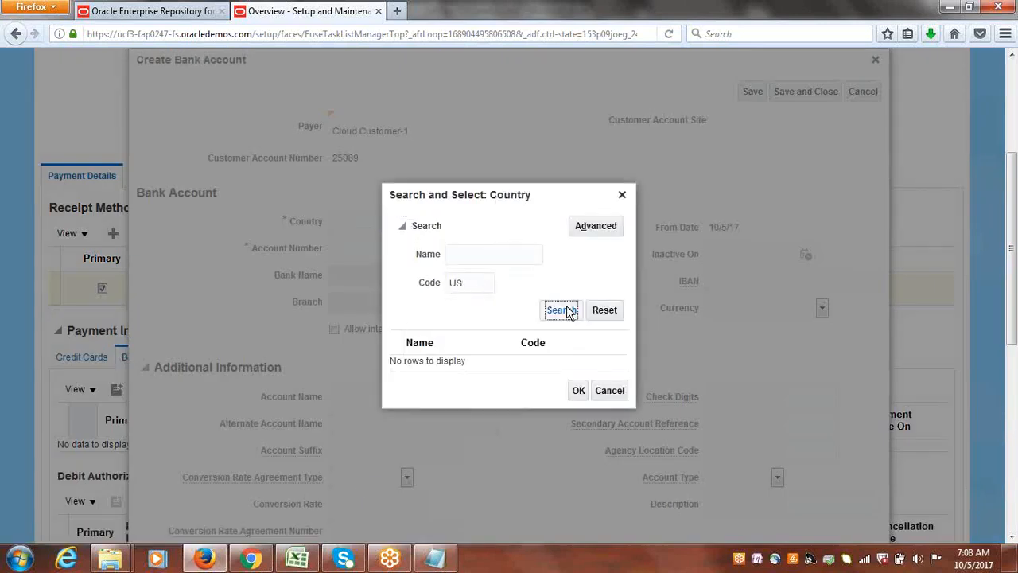
{"action": "left_click", "coordinate": [431, 359]}
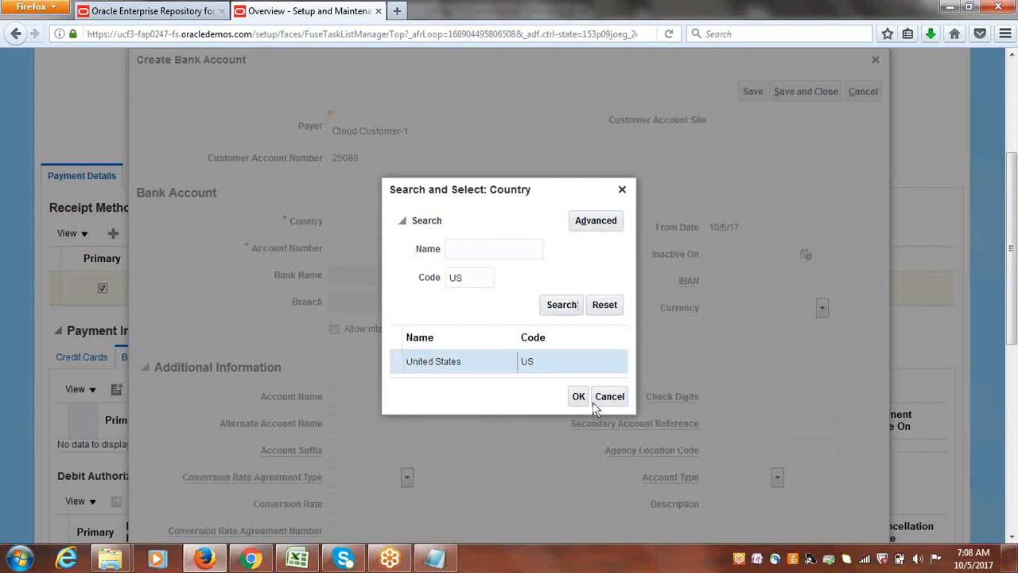
{"action": "left_click", "coordinate": [578, 396]}
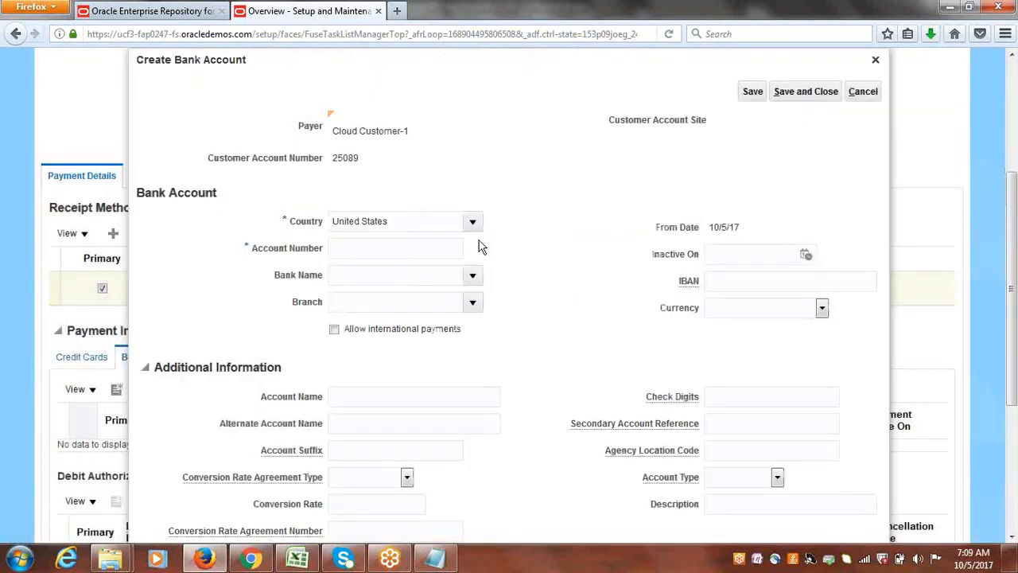
Enter the bank account number, name the account "Cloud Customer Account", and save and close the bank account.
{"action": "left_click", "coordinate": [399, 248]}
{"action": "type", "text": "4444444444444"}
{"action": "left_click", "coordinate": [403, 404]}
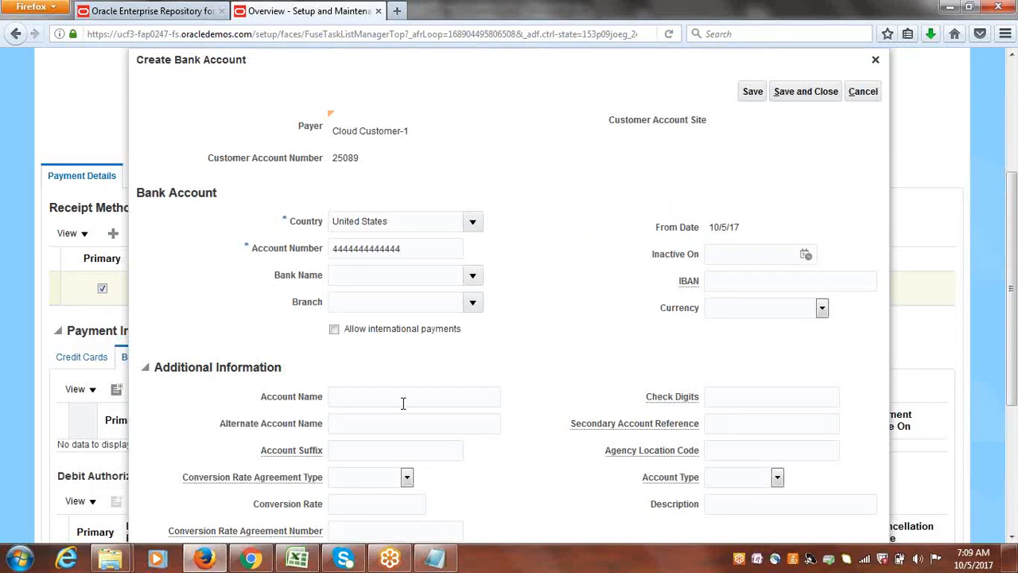
{"action": "type", "text": "Cloud Customer Account"}
{"action": "left_click", "coordinate": [803, 92]}
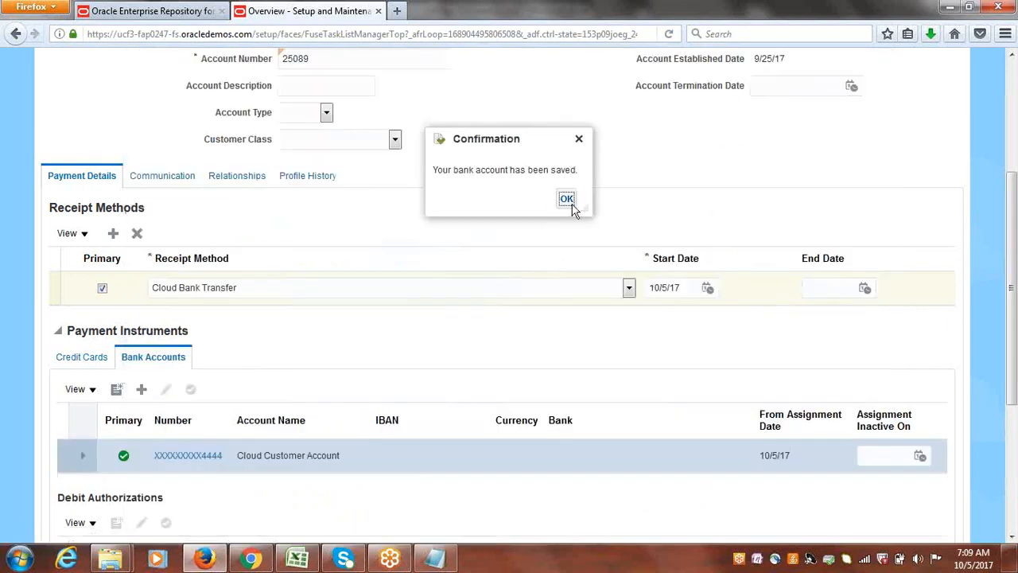
{"action": "left_click", "coordinate": [566, 199]}
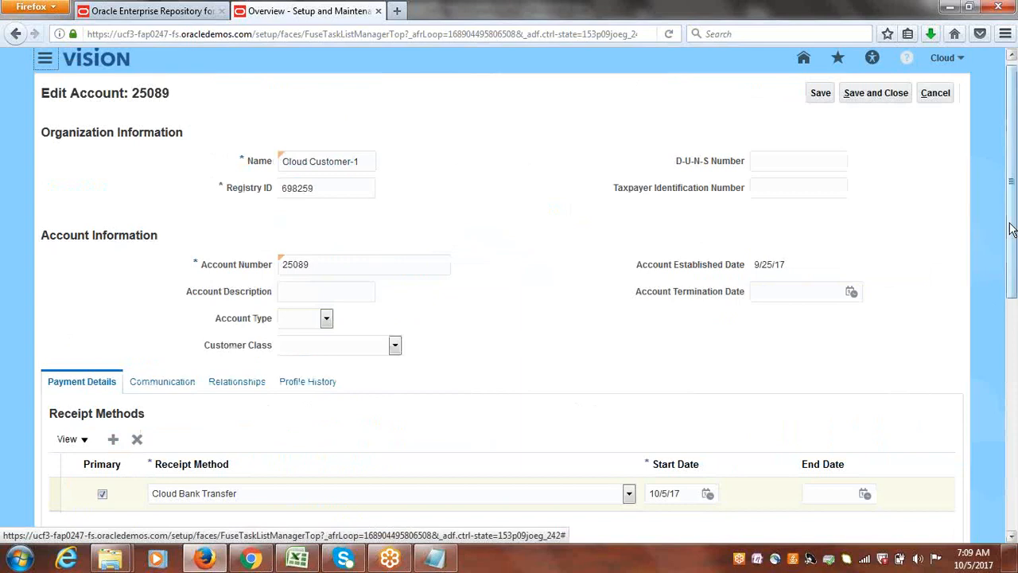
{"action": "mouse_move", "coordinate": [1015, 235]}
{"action": "left_mouse_down"}
{"action": "mouse_move", "coordinate": [1015, 378]}
{"action": "mouse_move", "coordinate": [1012, 216]}
{"action": "left_mouse_up"}
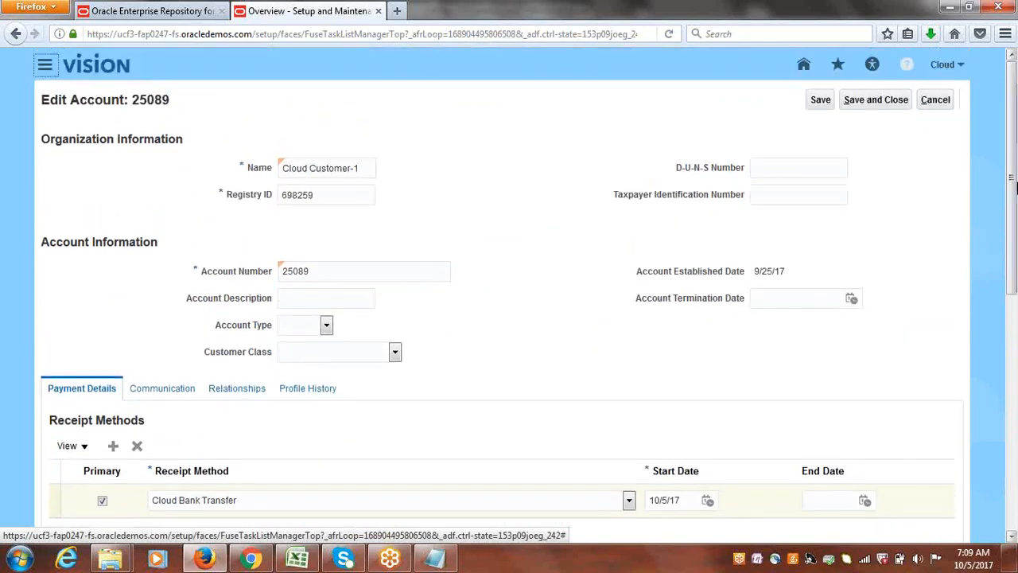
Save and close the customer account and open the payment details of its Bill to, Ship to site.
{"action": "left_click", "coordinate": [883, 102]}
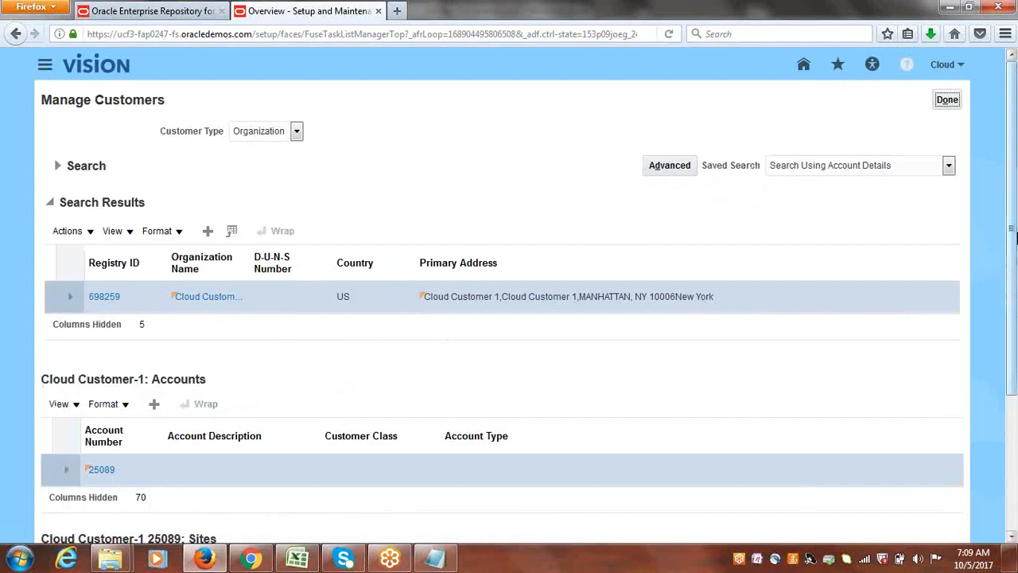
{"action": "scroll", "coordinate": [1012, 215], "scroll_direction": "down", "scroll_amount": 3}
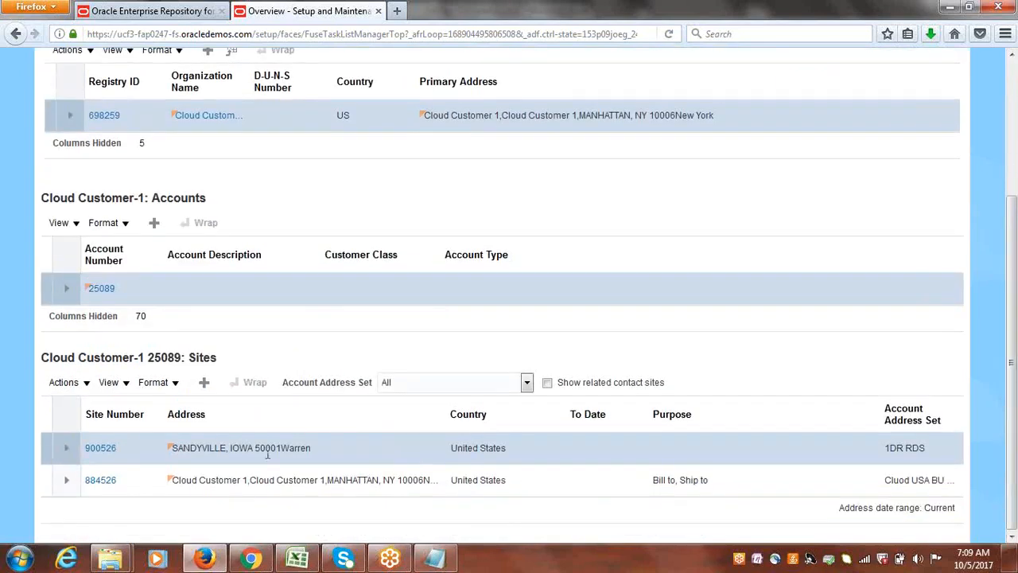
{"action": "left_click", "coordinate": [44, 483]}
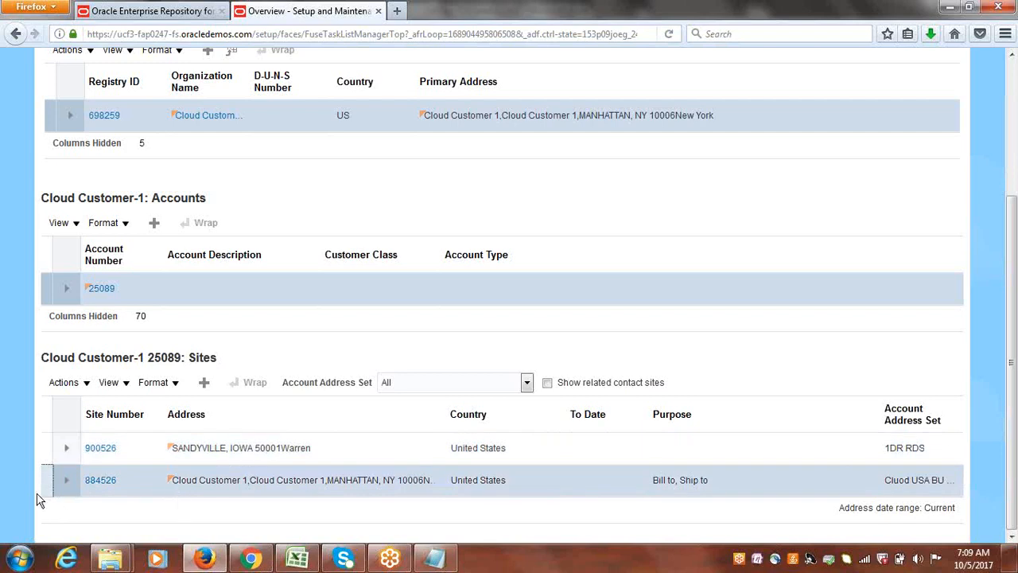
{"action": "left_click", "coordinate": [105, 481]}
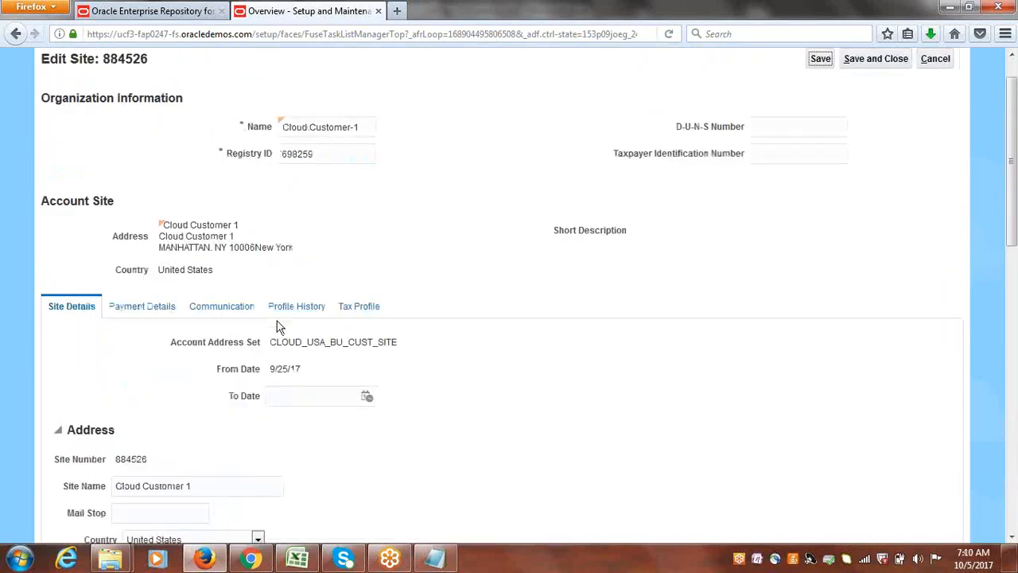
{"action": "left_click", "coordinate": [157, 306]}
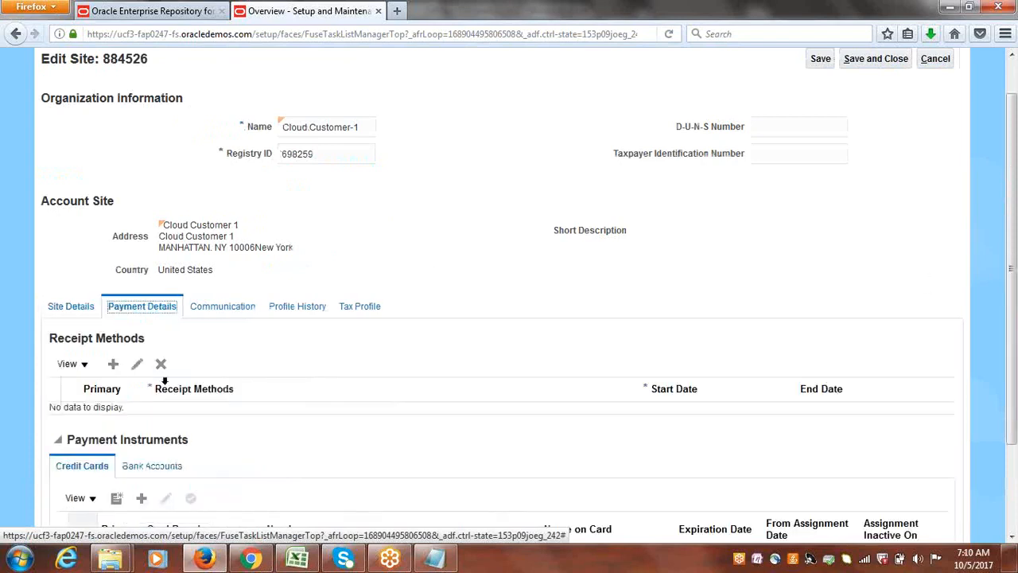
Add Cloud Bank Transfer to the site's receipt methods and mark it as primary.
{"action": "left_click", "coordinate": [113, 363]}
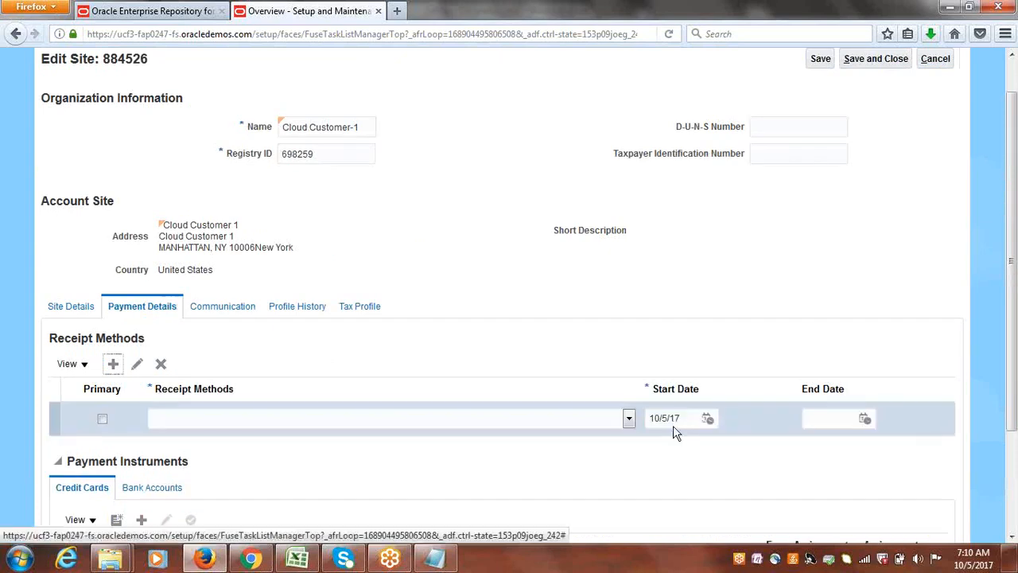
{"action": "left_click", "coordinate": [628, 418]}
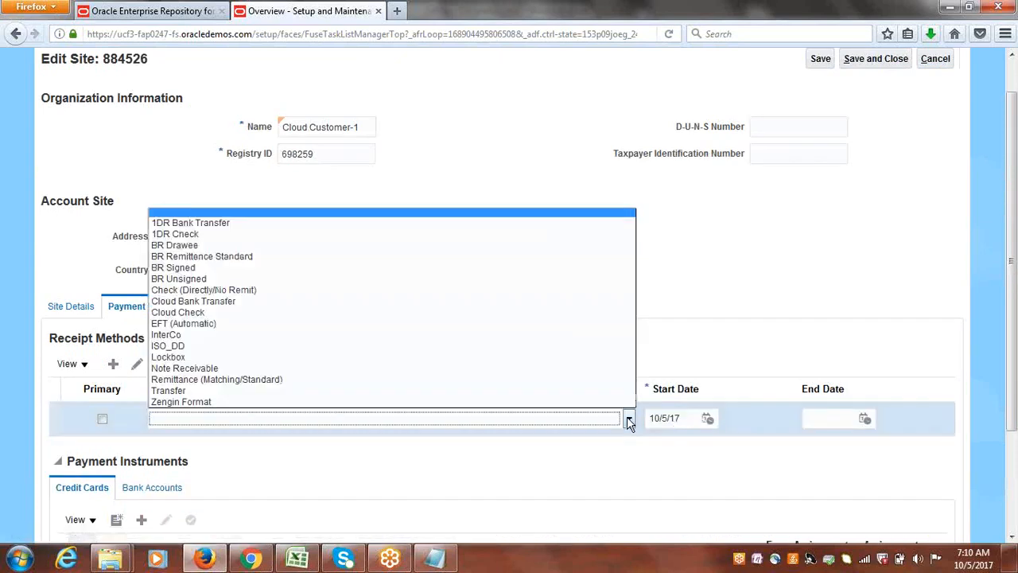
{"action": "left_click", "coordinate": [214, 302]}
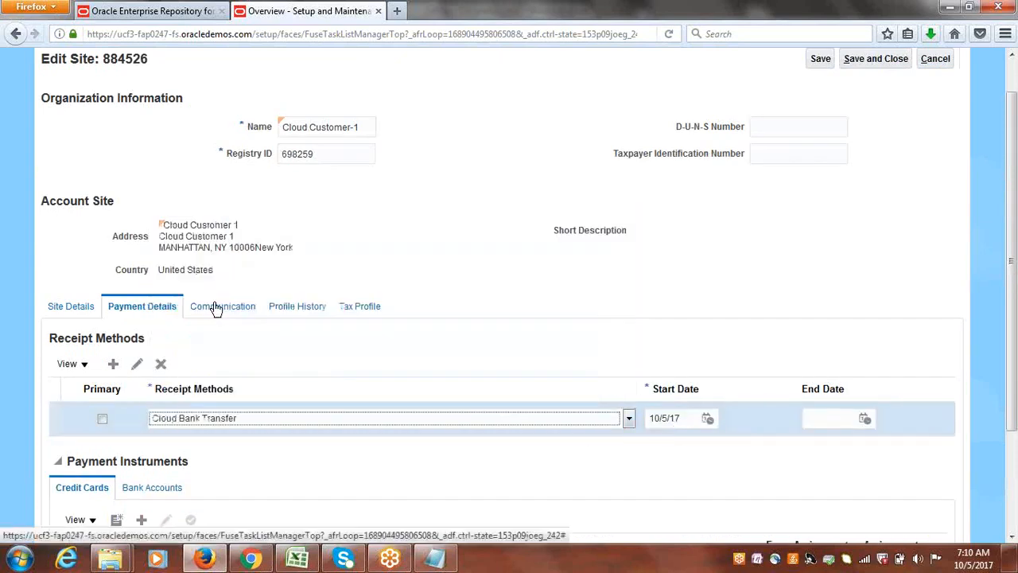
{"action": "left_click", "coordinate": [102, 418]}
Assign the existing bank account "Cloud Customer Account" to the site's payment instruments.
{"action": "scroll", "coordinate": [463, 381], "scroll_direction": "down", "scroll_amount": 3}
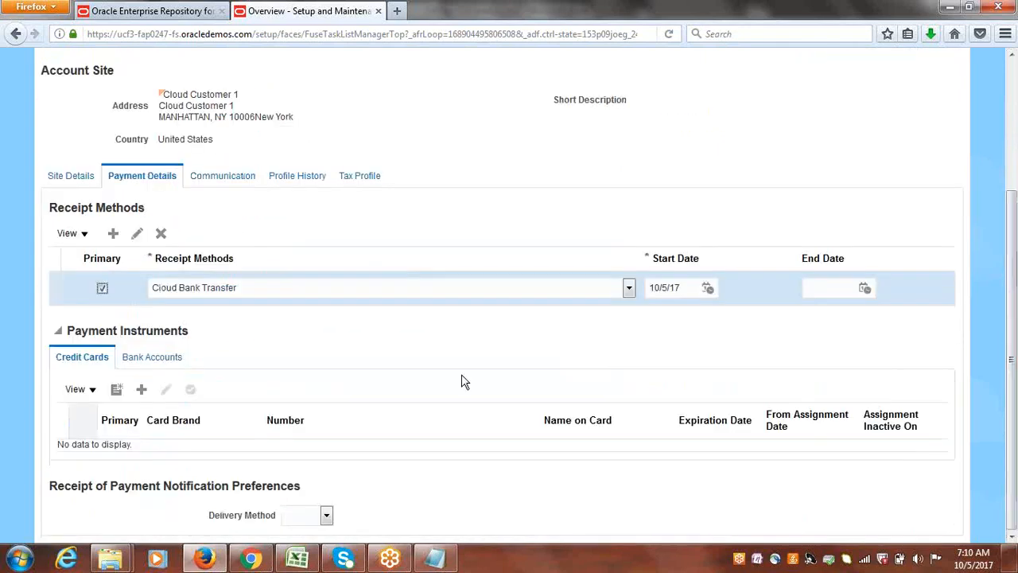
{"action": "left_click", "coordinate": [152, 359]}
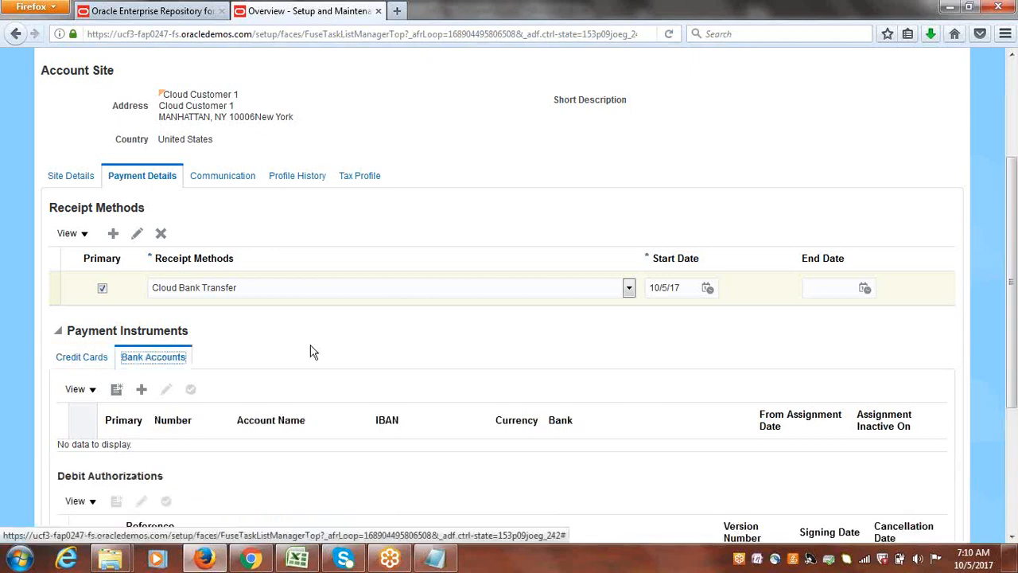
{"action": "left_click", "coordinate": [142, 390]}
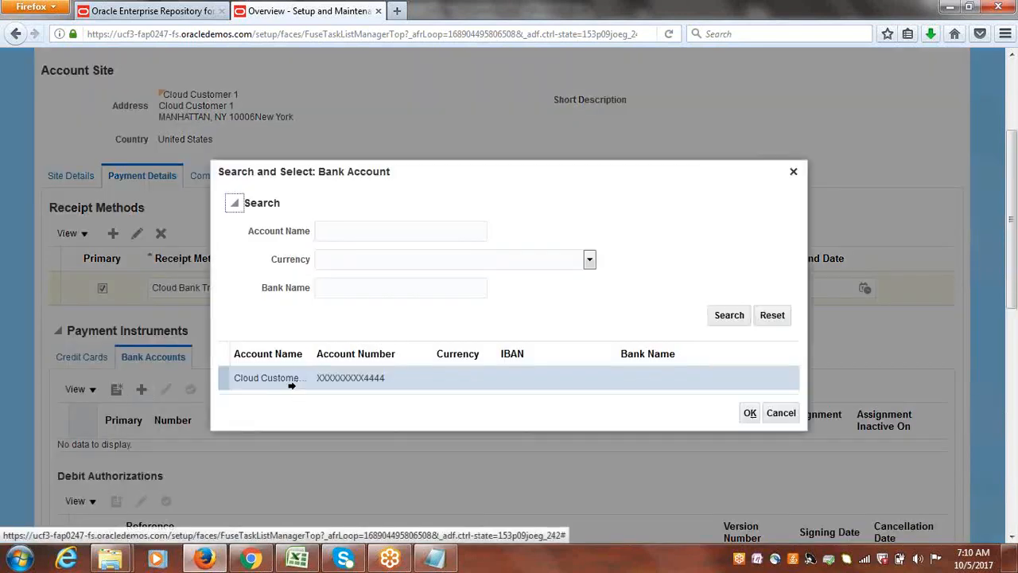
{"action": "left_click", "coordinate": [224, 377]}
{"action": "left_click", "coordinate": [756, 415]}
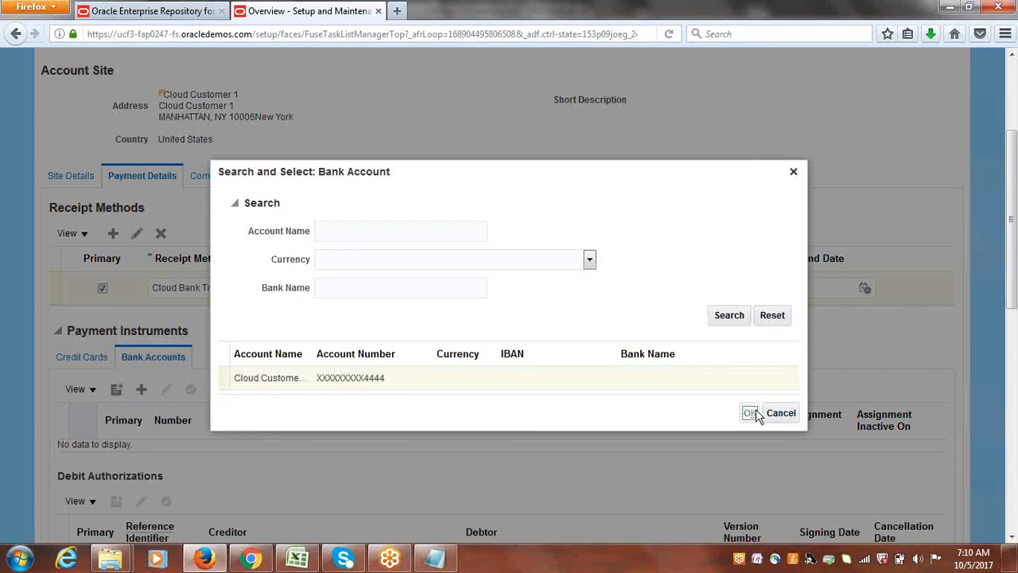
{"action": "left_click", "coordinate": [752, 413]}
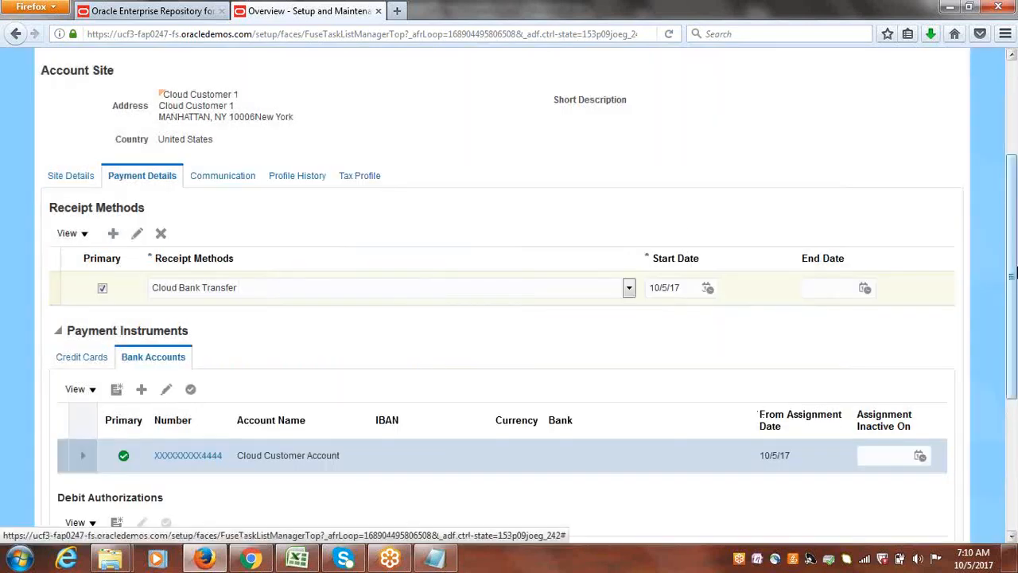
Save and close the customer site and finish managing customers, going back to the implementation project.
{"action": "scroll", "coordinate": [1013, 308], "scroll_direction": "up", "scroll_amount": 3}
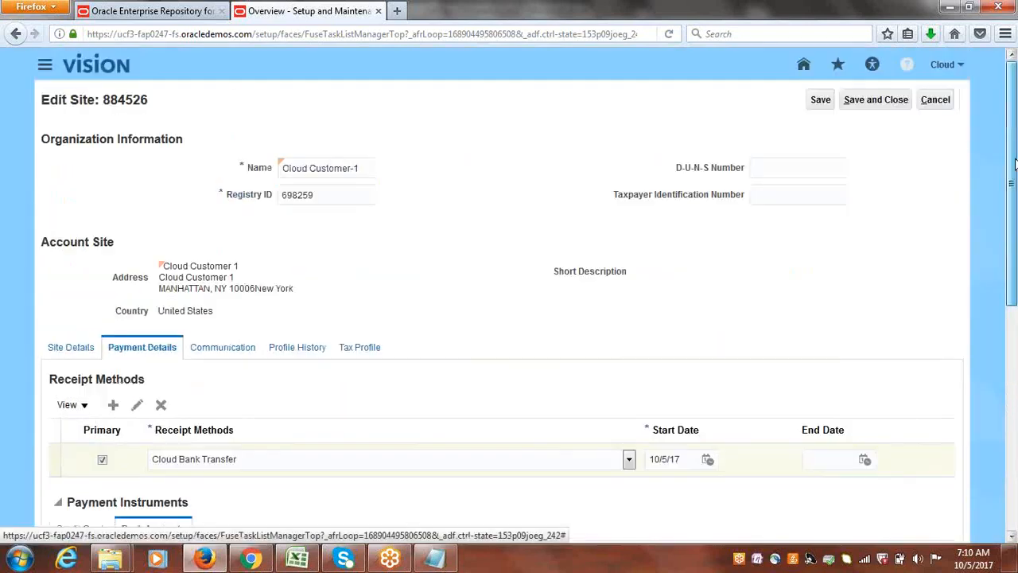
{"action": "left_click", "coordinate": [875, 99]}
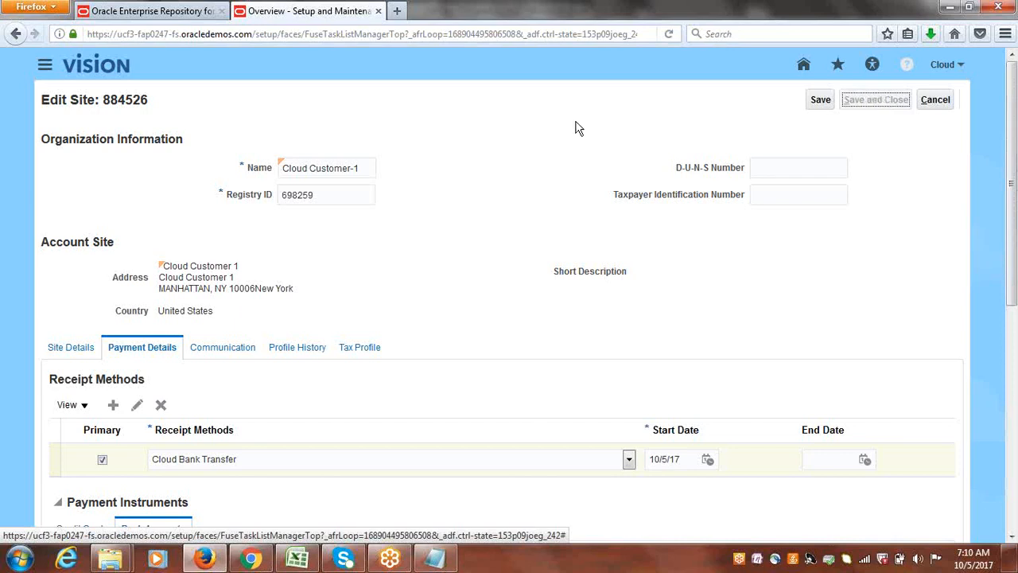
{"action": "left_click", "coordinate": [948, 102]}
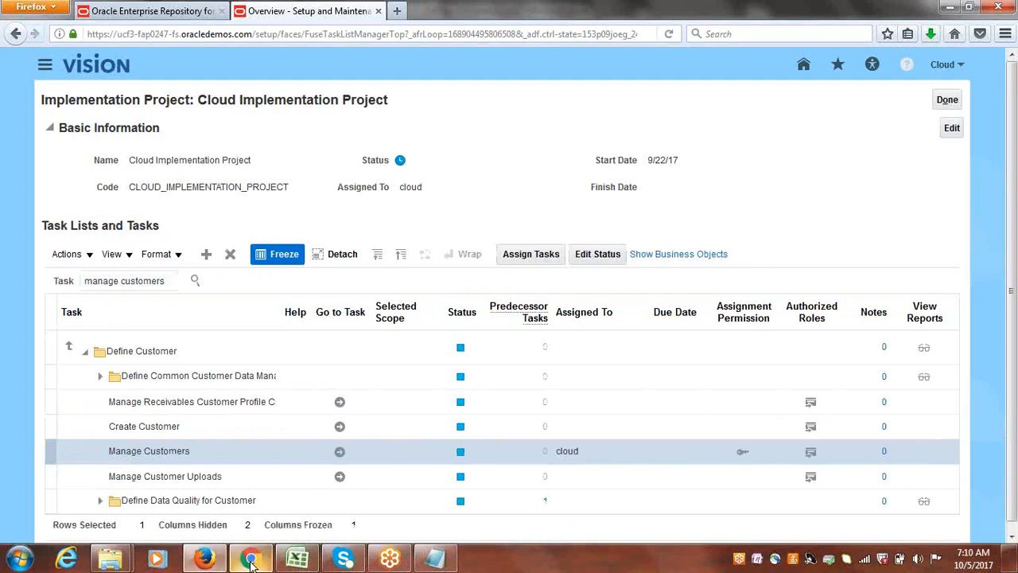
Select "Create Receipt Source for Automatic Receipts" in Class Discussions.xlsx in Excel, and in Oracle Cloud search tasks for "Receipt Sources" and open Manage Receipt Sources.
{"action": "left_click", "coordinate": [298, 559]}
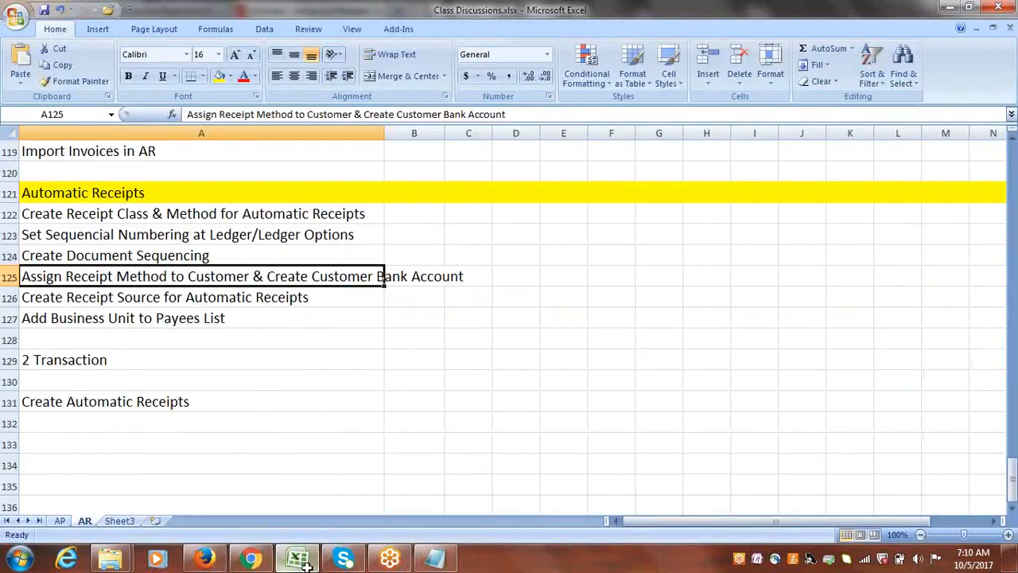
{"action": "left_click", "coordinate": [109, 297]}
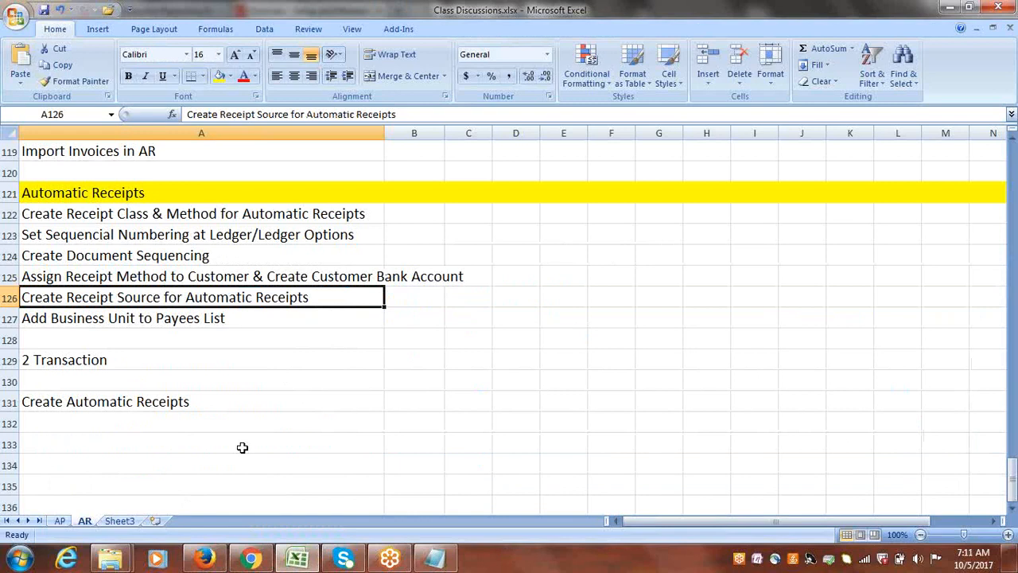
{"action": "left_click", "coordinate": [205, 559]}
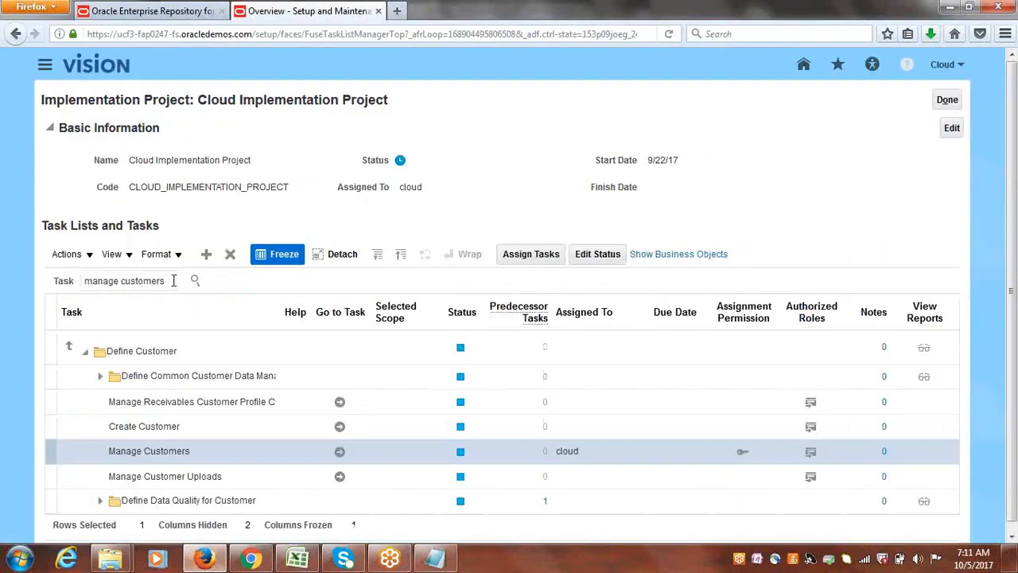
{"action": "triple_click", "coordinate": [173, 280]}
{"action": "type", "text": "Receic"}
{"action": "key", "text": "BackSpace"}
{"action": "type", "text": "pt Sources"}
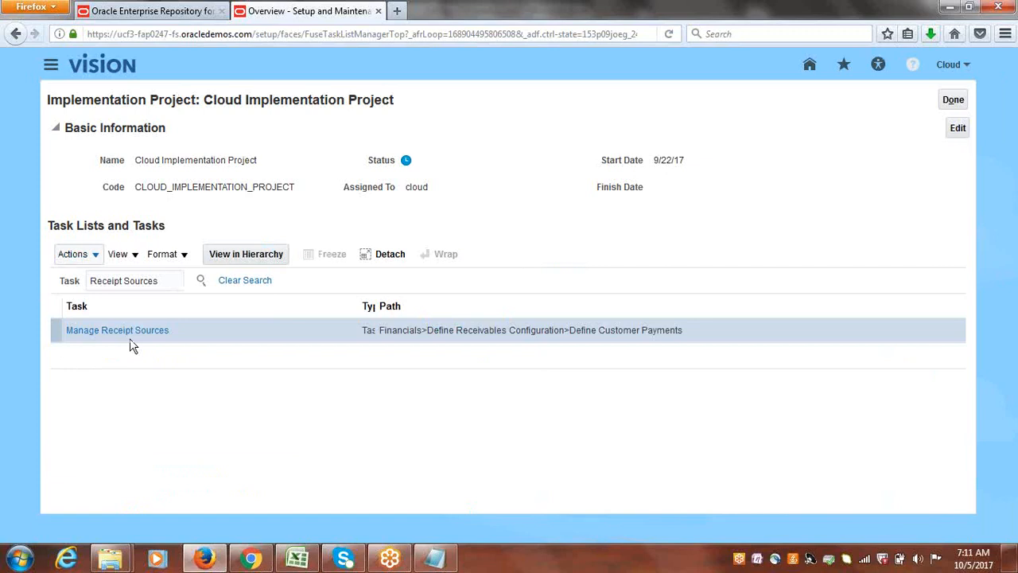
{"action": "left_click", "coordinate": [127, 331]}
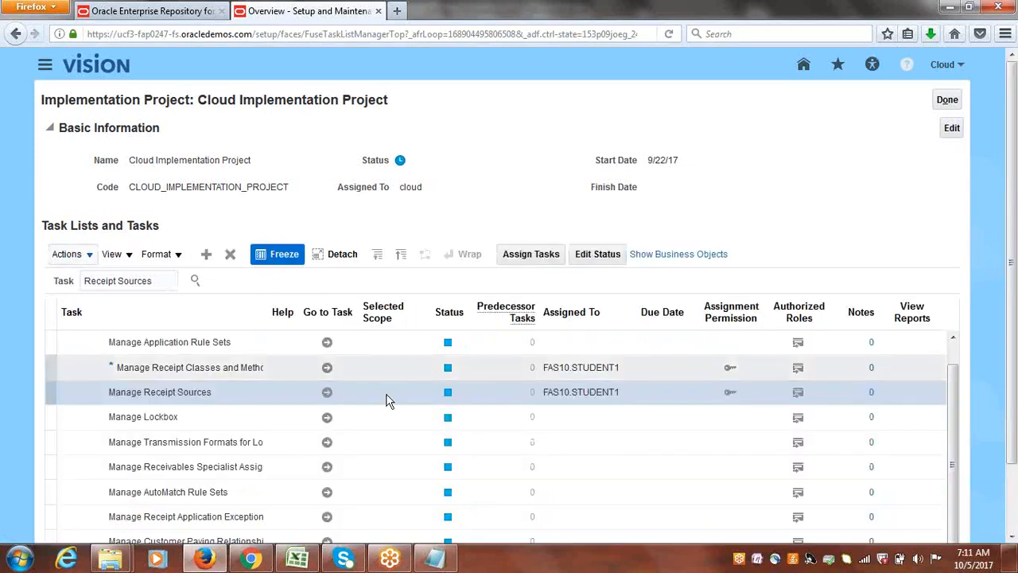
{"action": "left_click", "coordinate": [327, 391]}
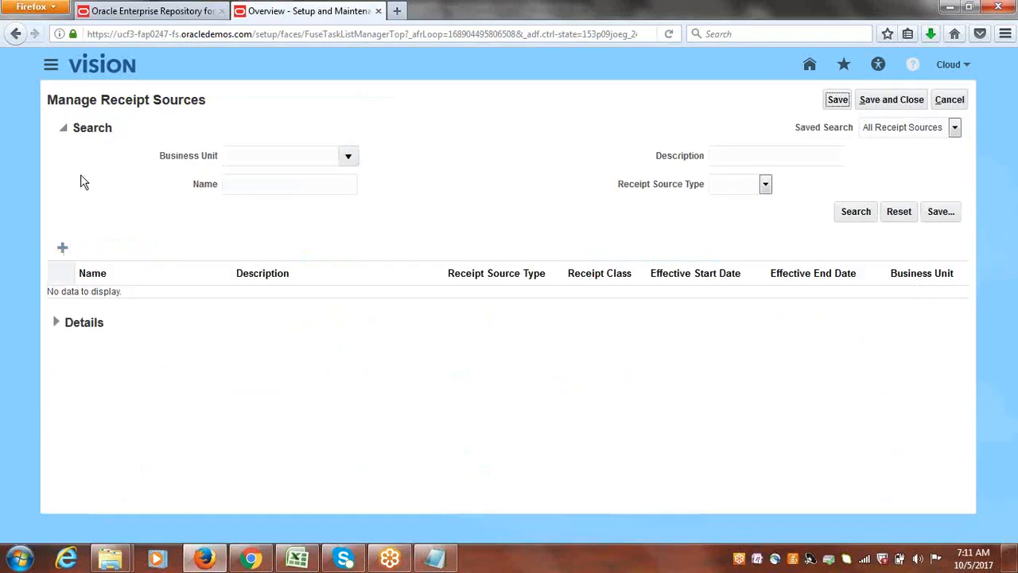
Start a receipt source for Cloud USA Business Unit with name and description "Cloud Automatic" and receipt source type Automatic.
{"action": "left_click", "coordinate": [62, 248]}
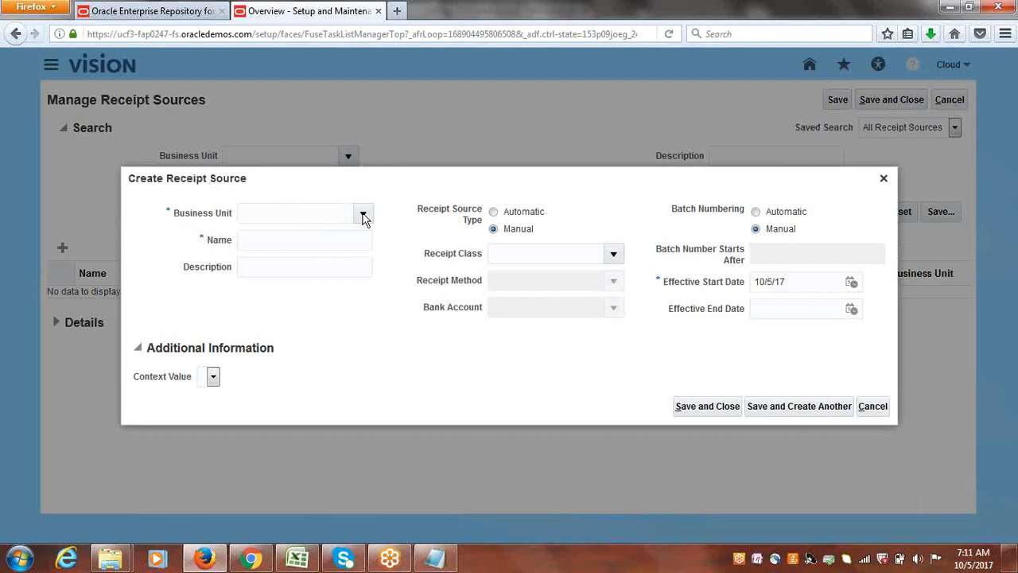
{"action": "left_click", "coordinate": [362, 215]}
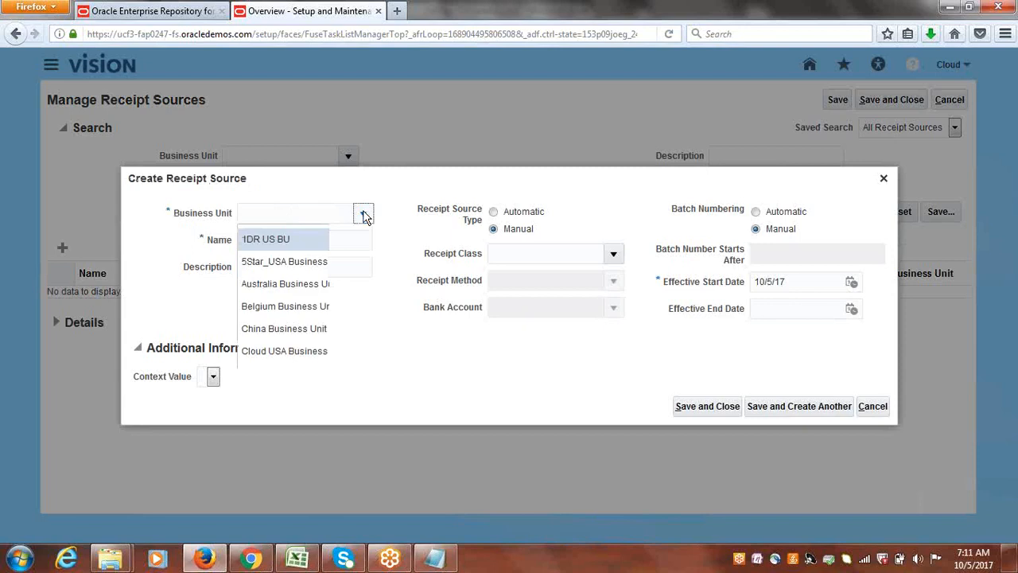
{"action": "left_click", "coordinate": [308, 353]}
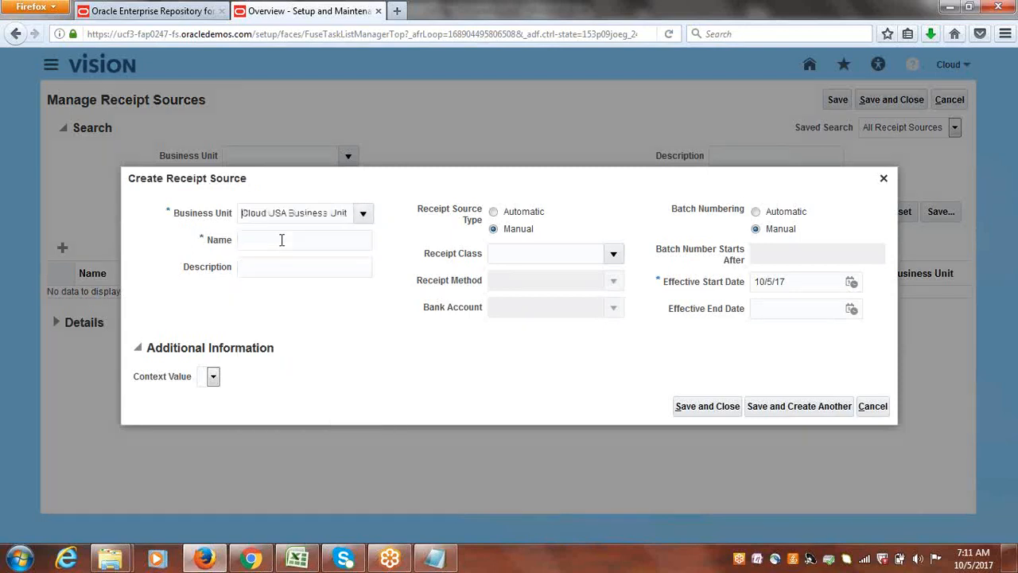
{"action": "type", "text": "Cloud Automatic"}
{"action": "left_click_drag", "start_coordinate": [329, 237], "coordinate": [132, 253]}
{"action": "key", "text": "ctrl+c"}
{"action": "left_click", "coordinate": [261, 272]}
{"action": "key", "text": "ctrl+v"}
{"action": "left_click", "coordinate": [494, 212]}
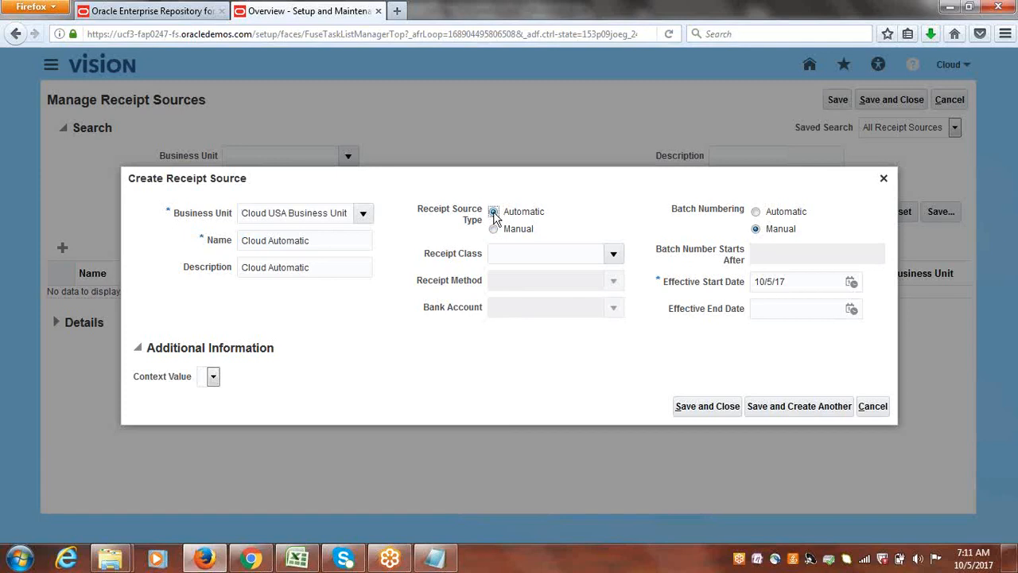
Set the receipt class to Cloud Automatic, the receipt method to Cloud Bank Transfer, and the bank account to the Cloud USA Corporate account.
{"action": "left_click", "coordinate": [615, 254]}
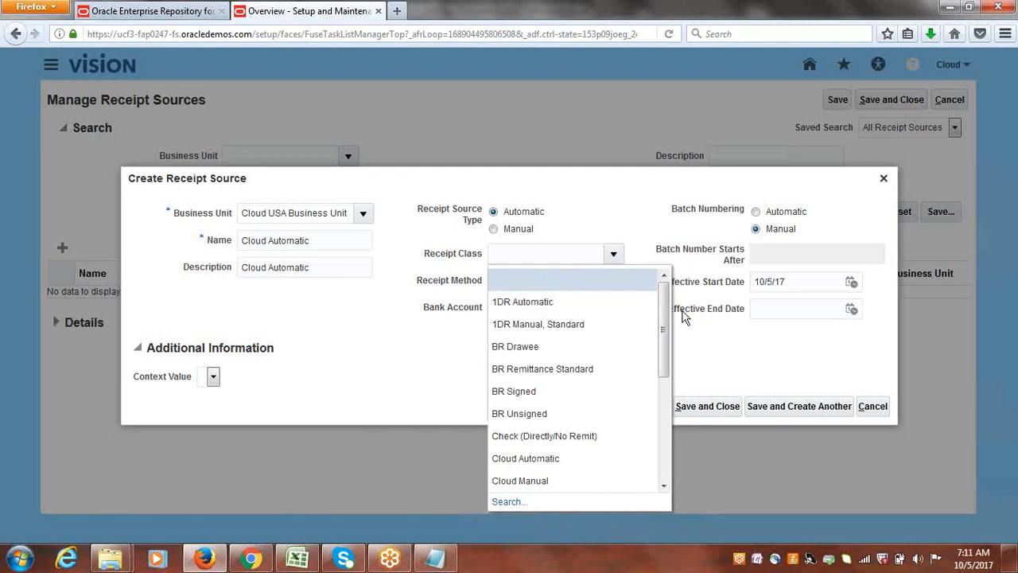
{"action": "left_click_drag", "start_coordinate": [667, 315], "coordinate": [664, 339]}
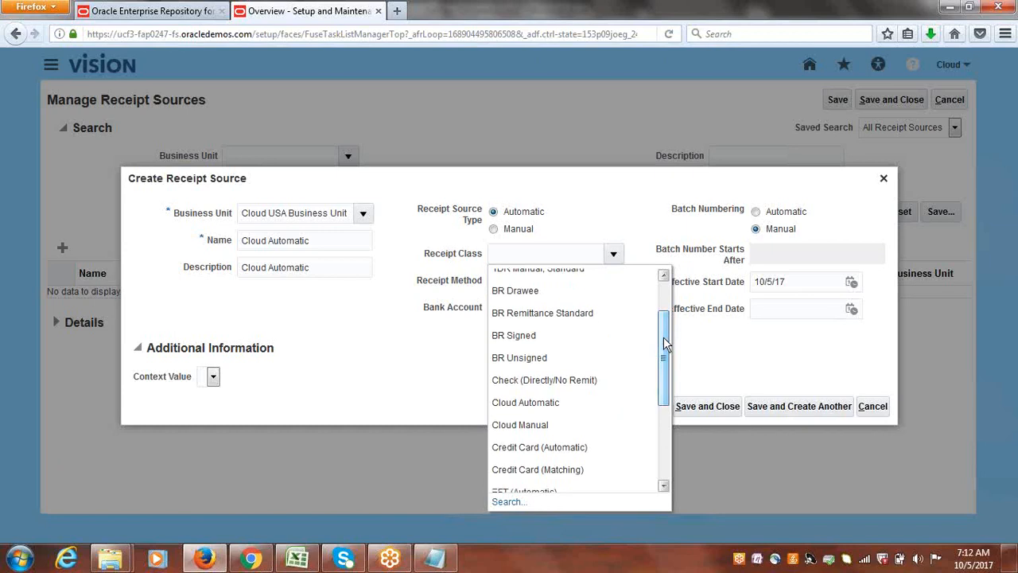
{"action": "left_click", "coordinate": [547, 402]}
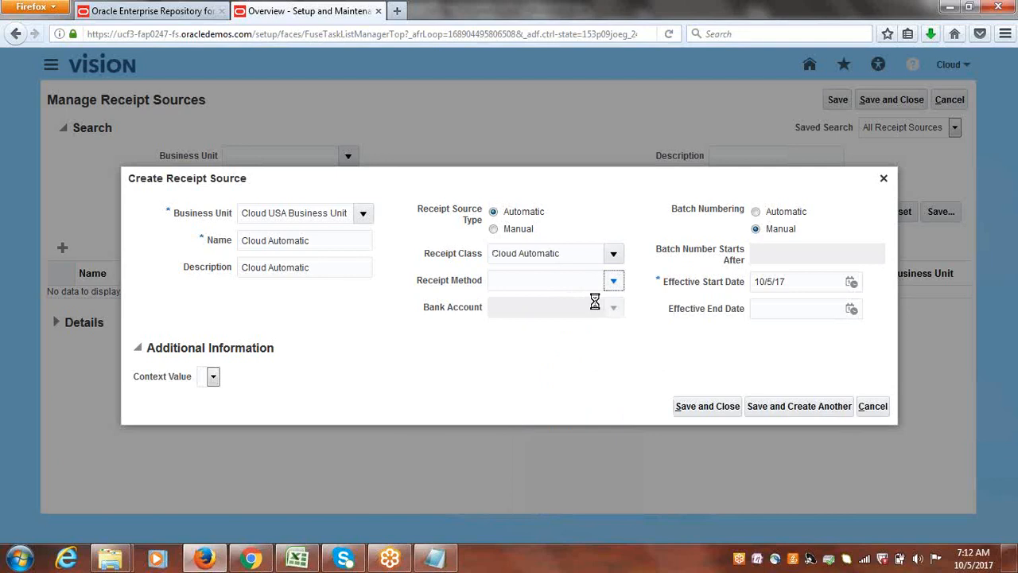
{"action": "left_click", "coordinate": [613, 281]}
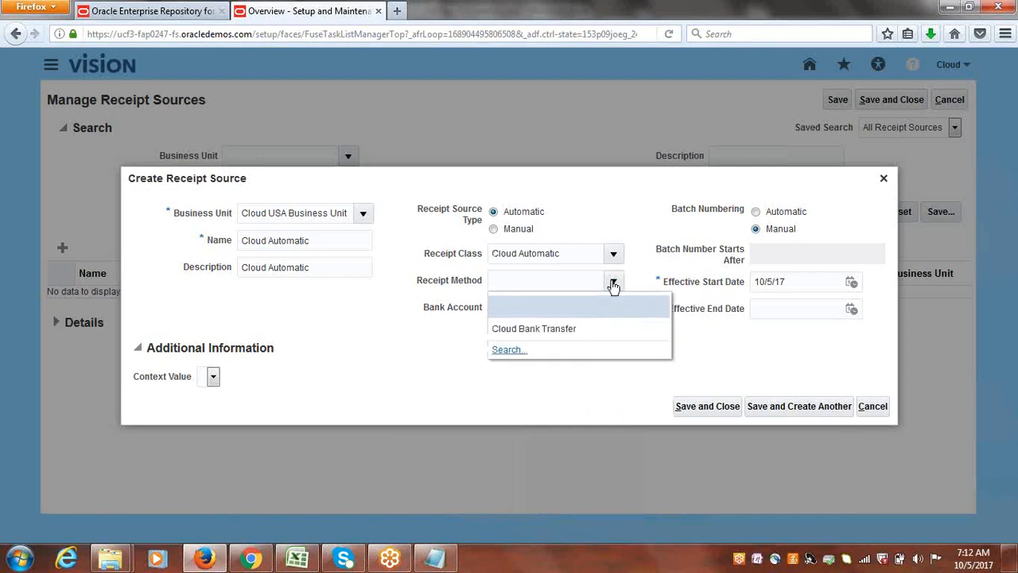
{"action": "left_click", "coordinate": [553, 331]}
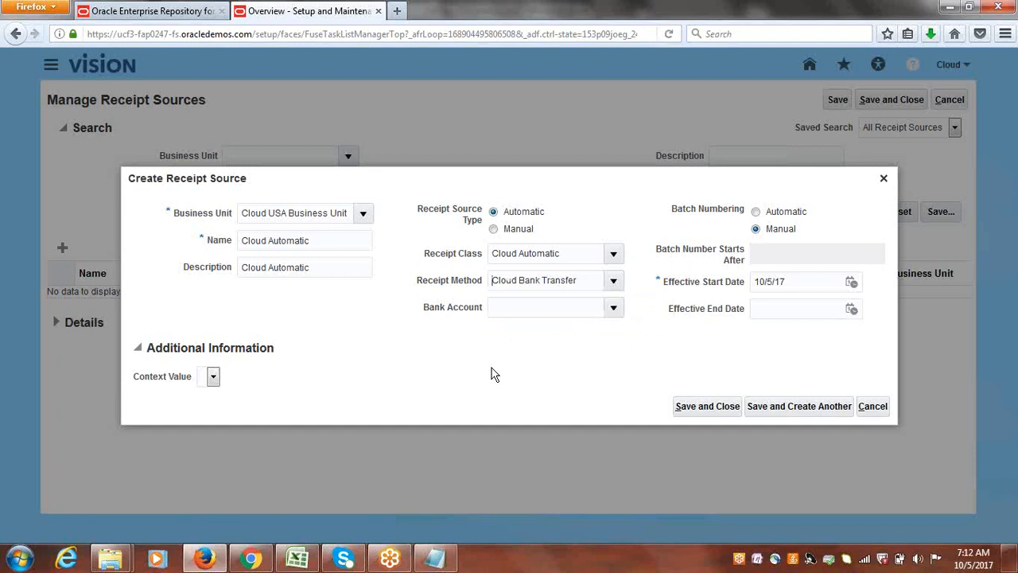
{"action": "left_click", "coordinate": [612, 307]}
{"action": "left_click", "coordinate": [576, 352]}
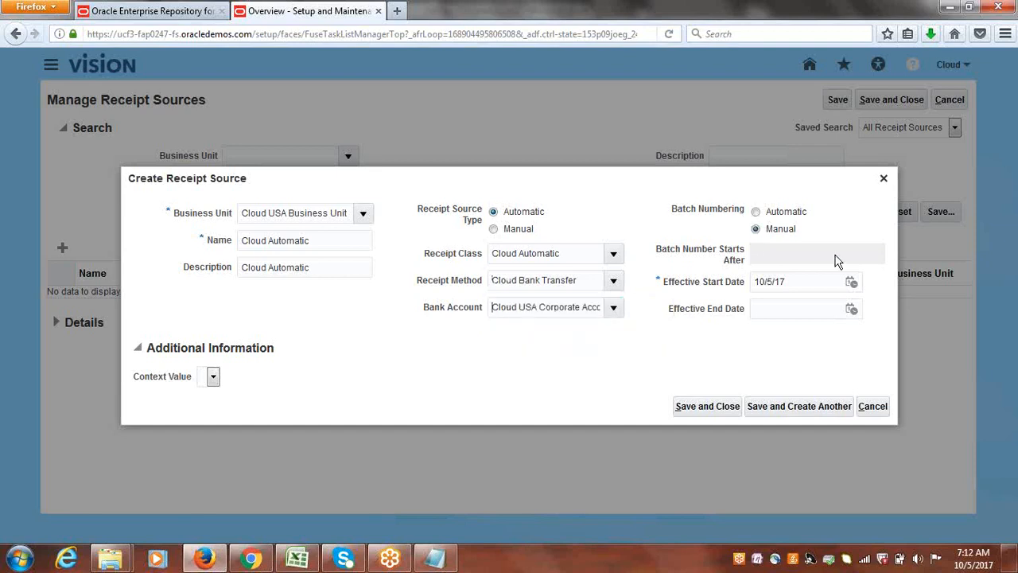
Set batch numbering to Automatic, then save and close the receipt source and the Manage Receipt Sources page.
{"action": "left_click", "coordinate": [756, 211]}
{"action": "left_click", "coordinate": [708, 407]}
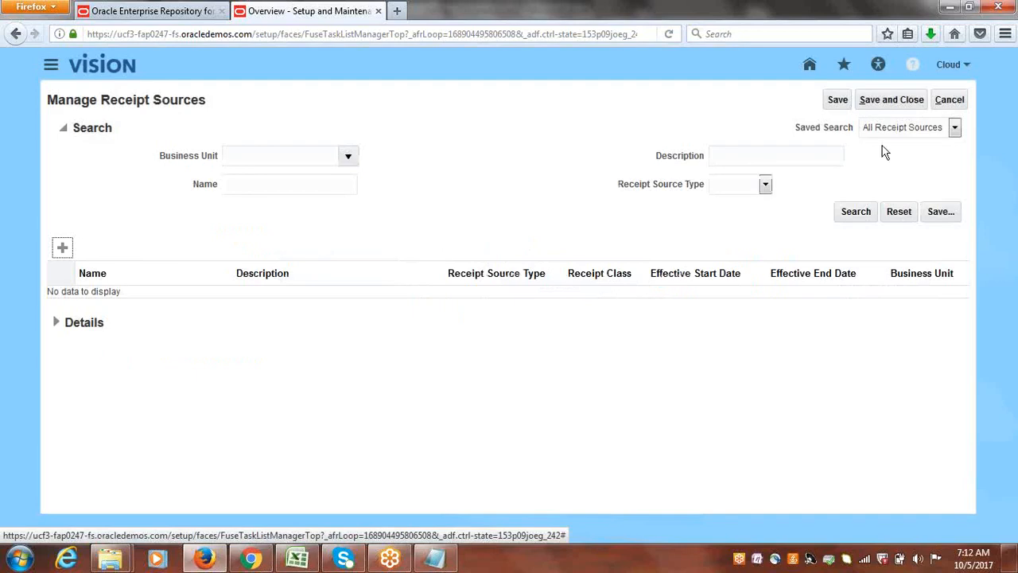
{"action": "left_click", "coordinate": [893, 104]}
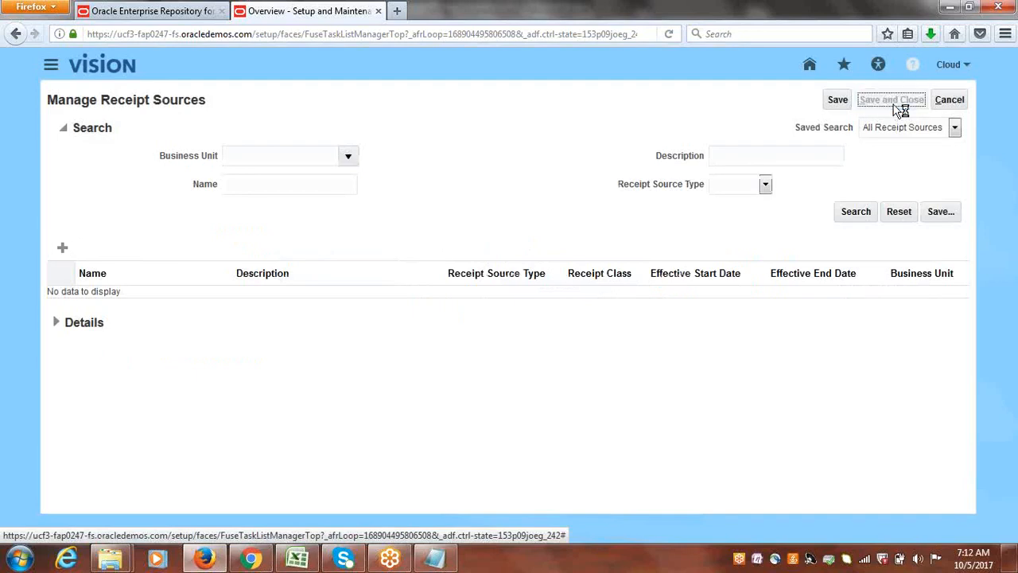
Switch to Class Discussions.xlsx in Excel and select the checklist item "Add Business Unit to Payees List".
{"action": "left_click", "coordinate": [298, 559]}
{"action": "left_click", "coordinate": [123, 319]}
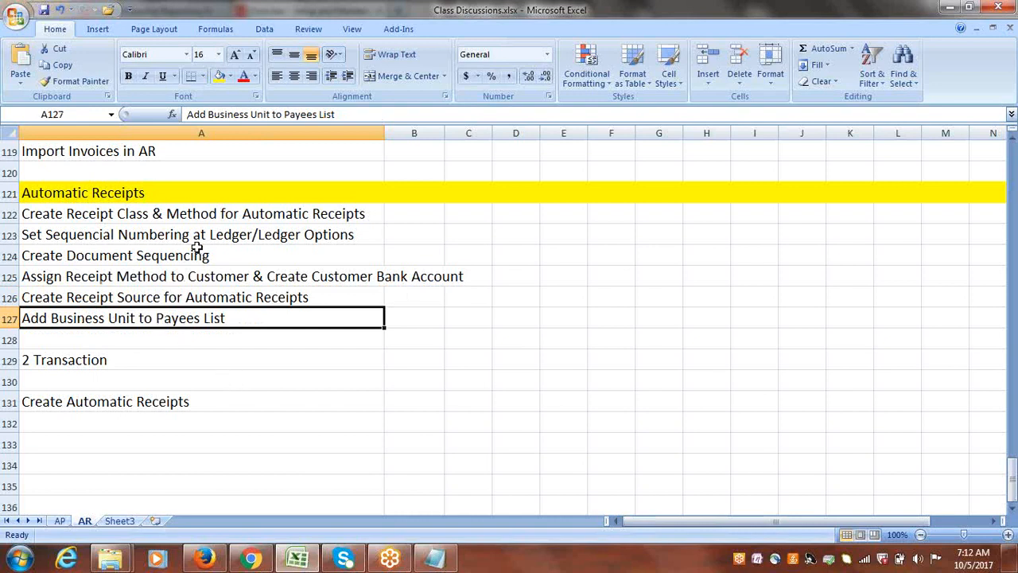
{"action": "double_click", "coordinate": [235, 319]}
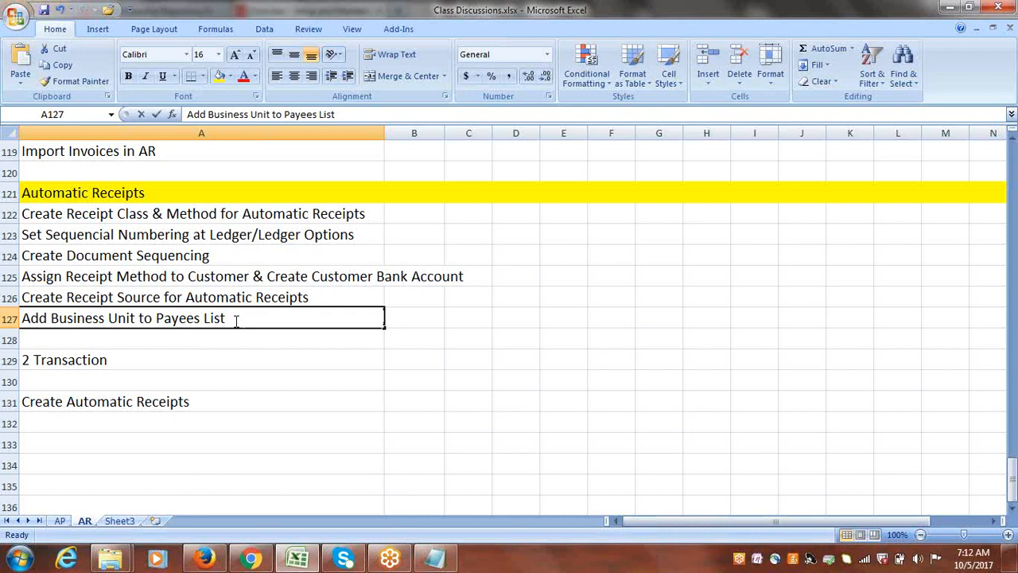
{"action": "left_click", "coordinate": [156, 318]}
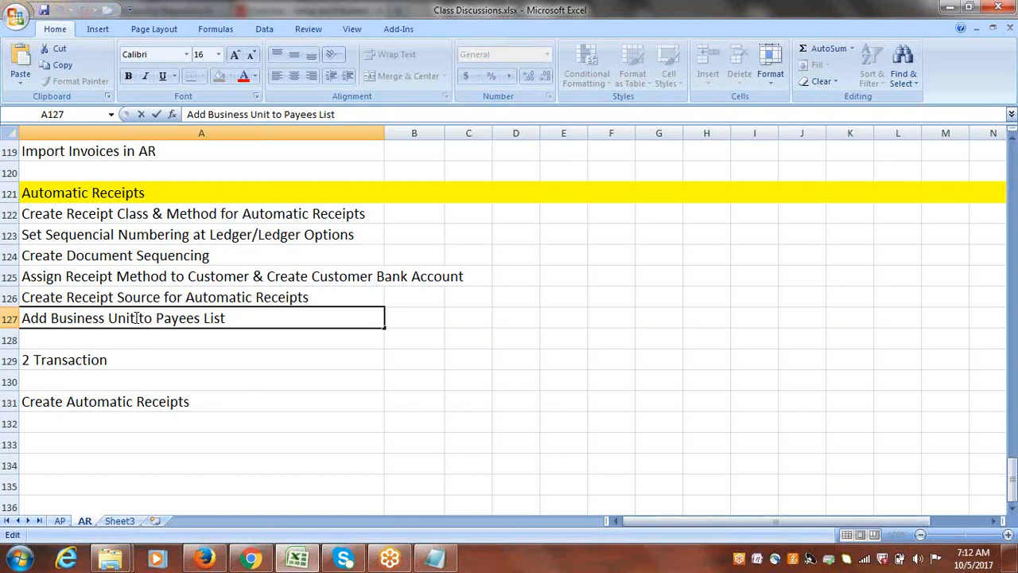
{"action": "left_click", "coordinate": [249, 322]}
{"action": "key", "text": "Escape"}
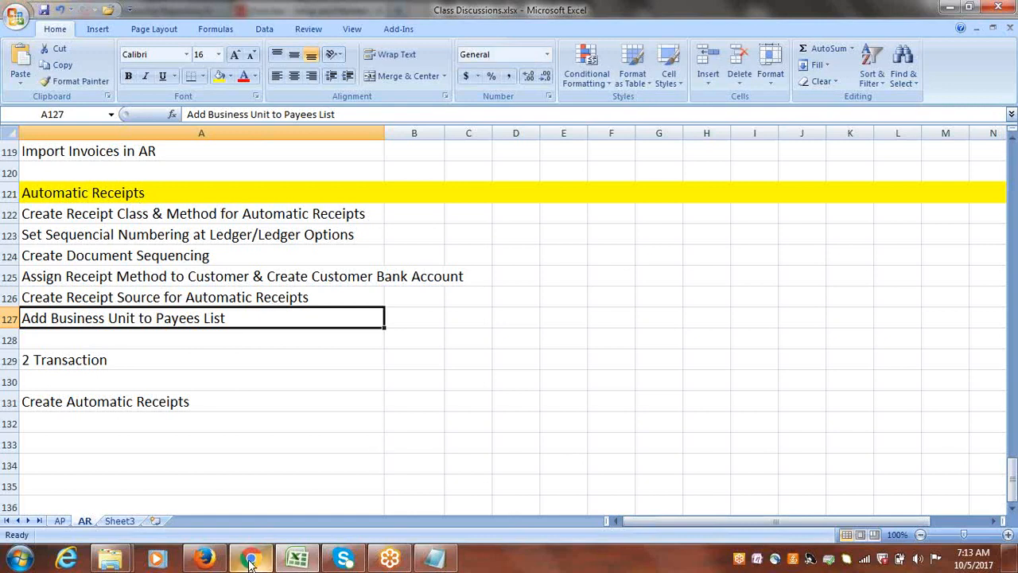
Switch to Oracle Cloud in Firefox, search the implementation project's tasks for "Payees" and open the Manage Internal Payees task.
{"action": "mouse_move", "coordinate": [250, 562]}
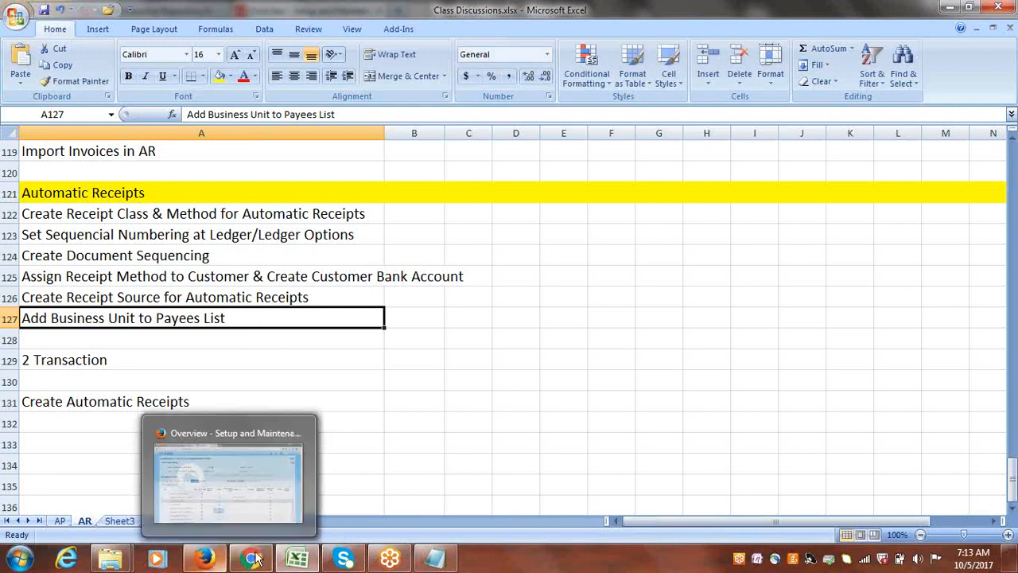
{"action": "left_click", "coordinate": [205, 559]}
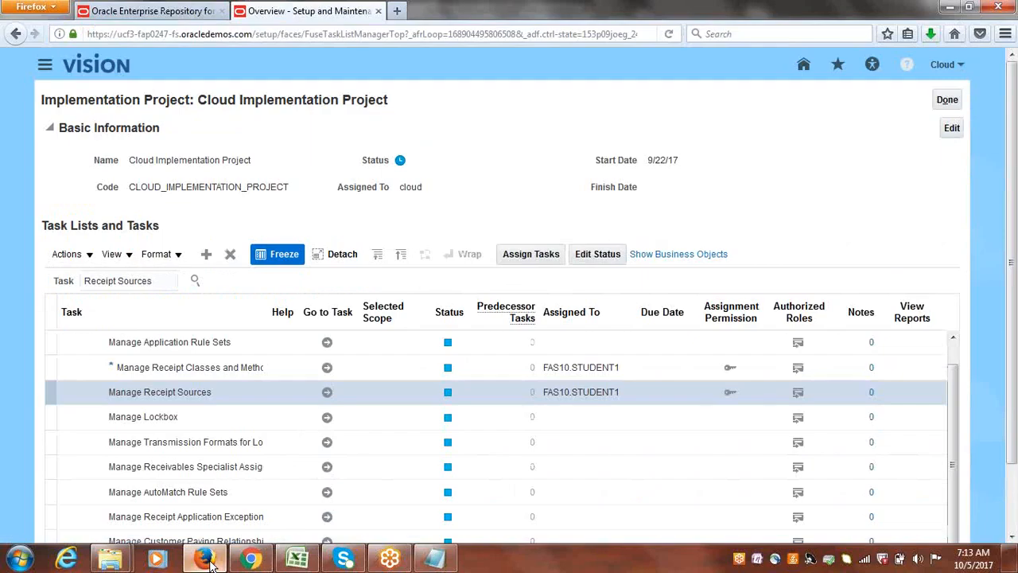
{"action": "left_click_drag", "start_coordinate": [159, 280], "coordinate": [12, 272]}
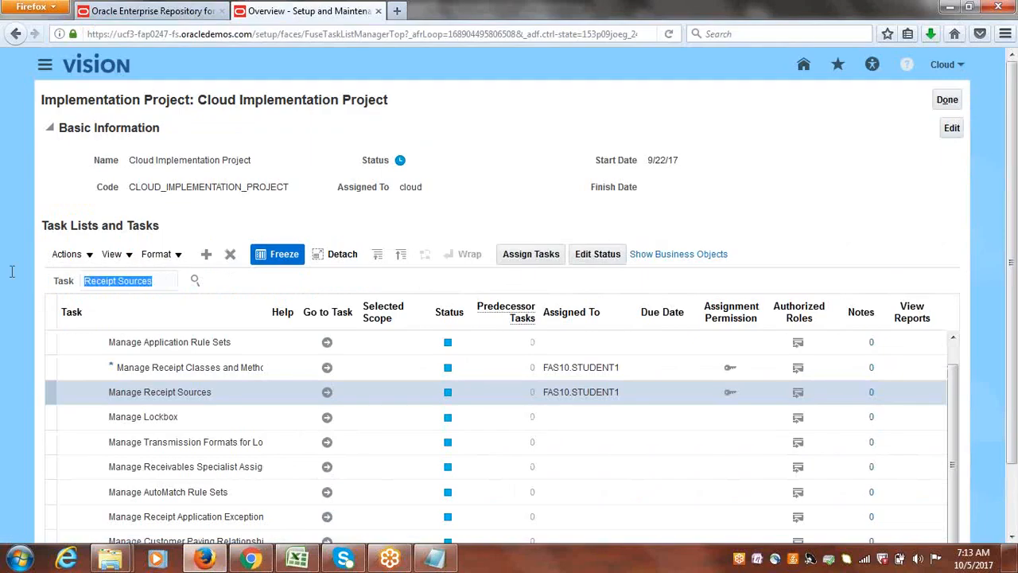
{"action": "type", "text": "Payee"}
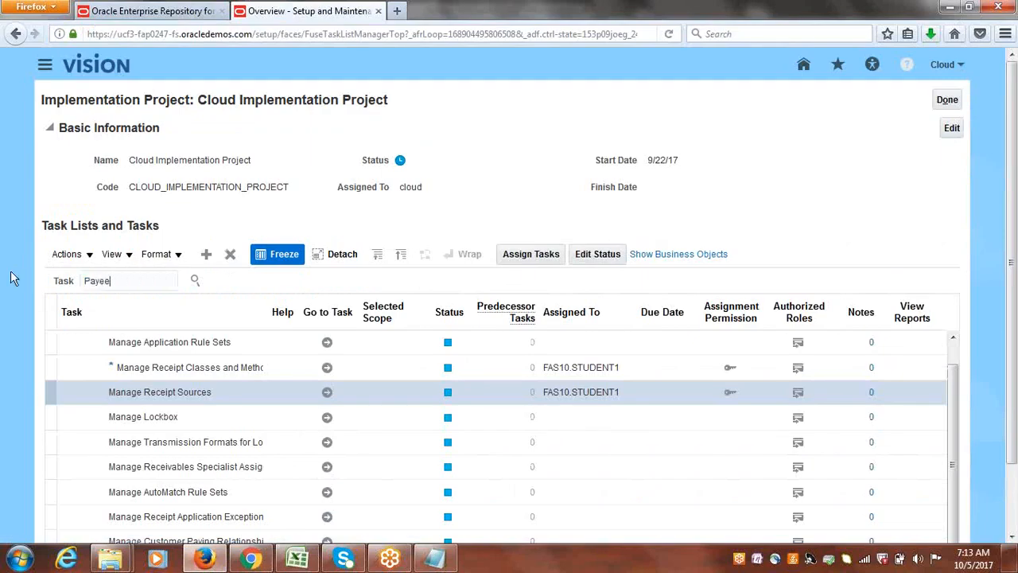
{"action": "type", "text": "s"}
{"action": "key", "text": "Return"}
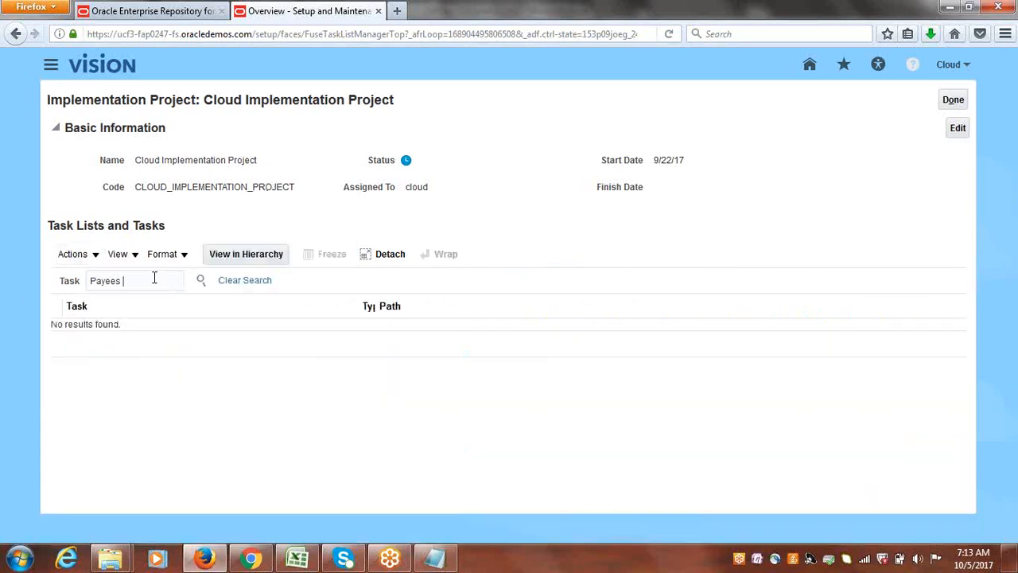
{"action": "key", "text": "BackSpace"}
{"action": "key", "text": "Return"}
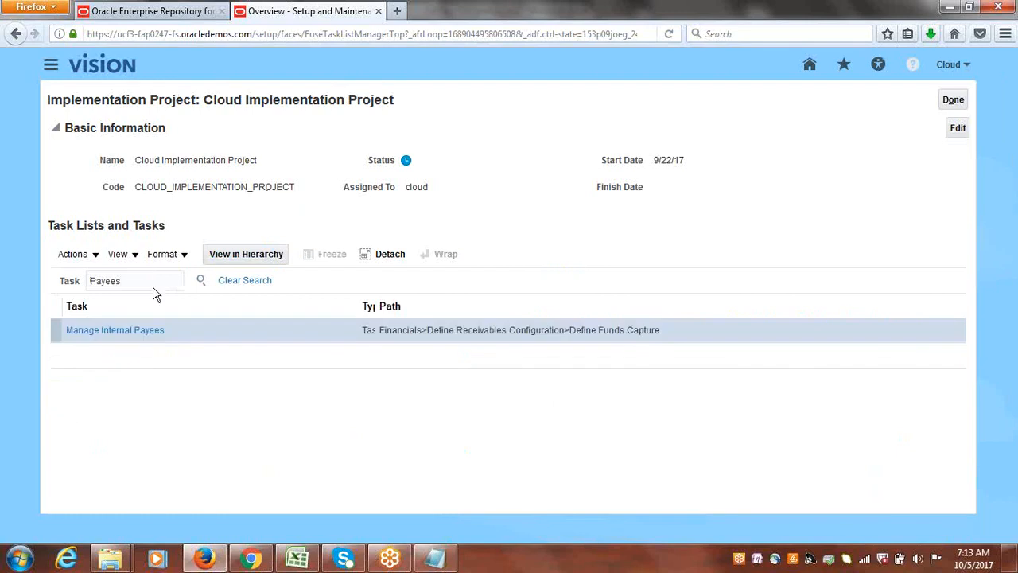
{"action": "left_click", "coordinate": [112, 332]}
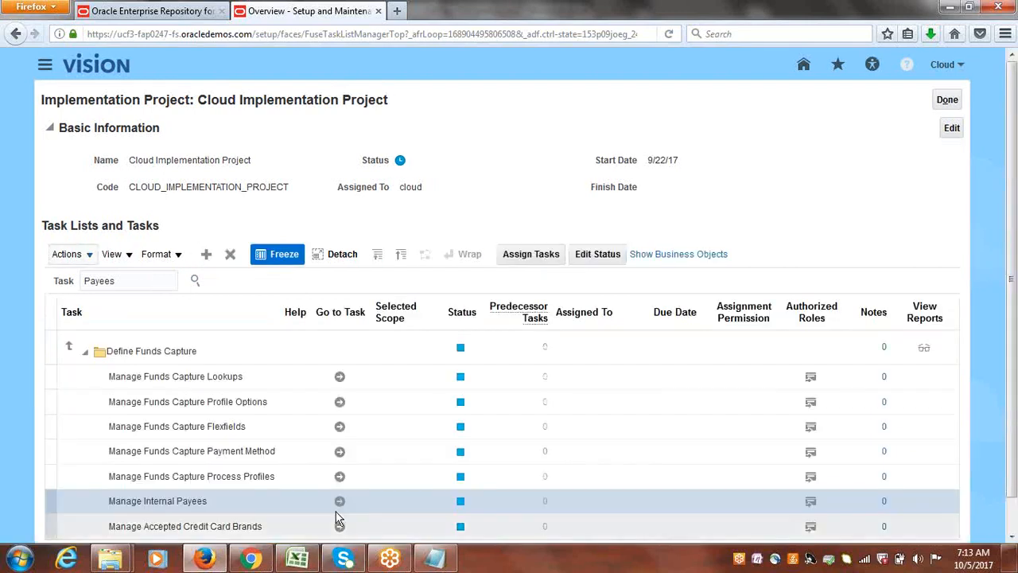
{"action": "left_click", "coordinate": [335, 511]}
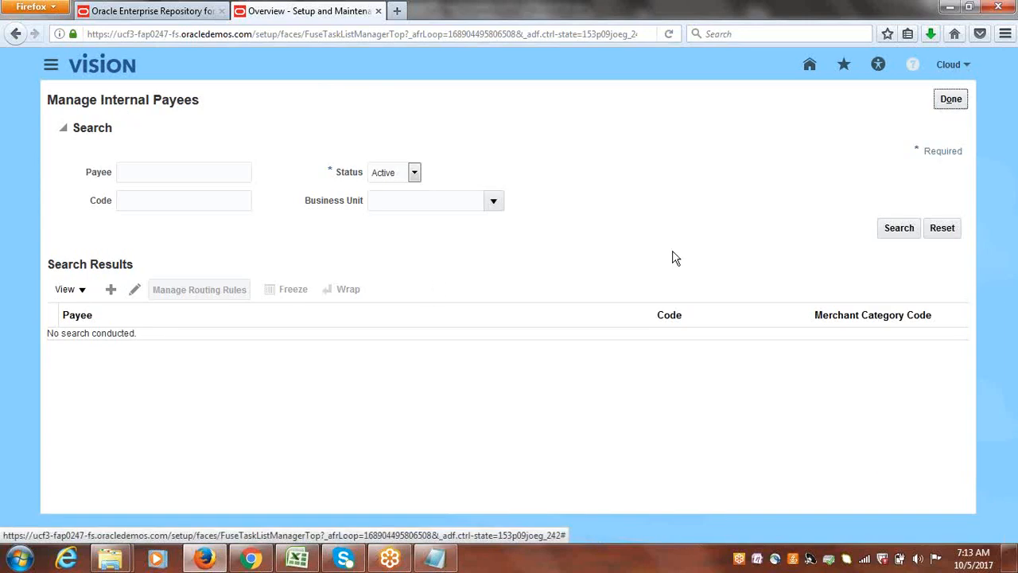
Search the active internal payees, open Vision Online and add Cloud USA Business Unit to its business units.
{"action": "left_click", "coordinate": [902, 229]}
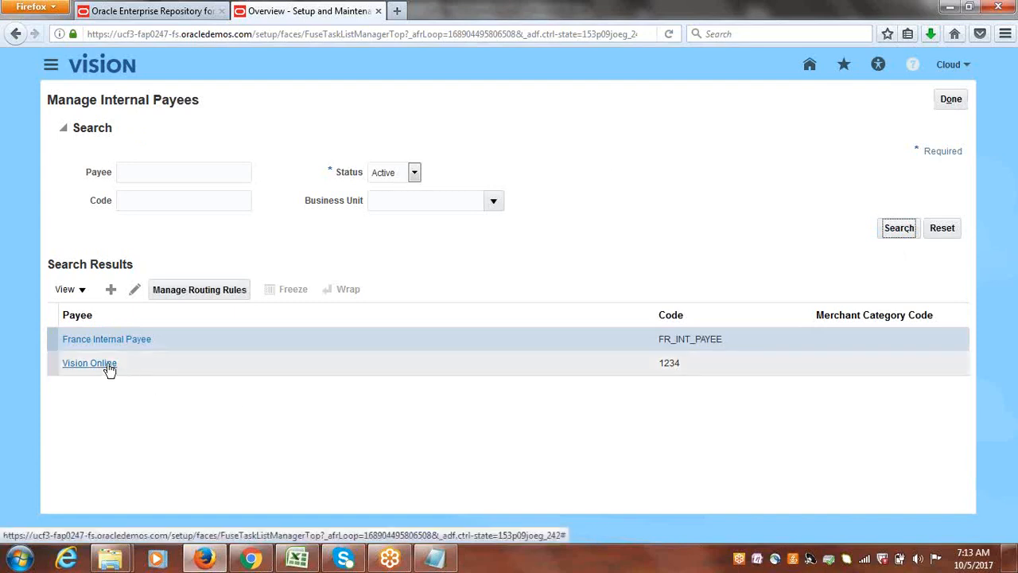
{"action": "left_click", "coordinate": [84, 366]}
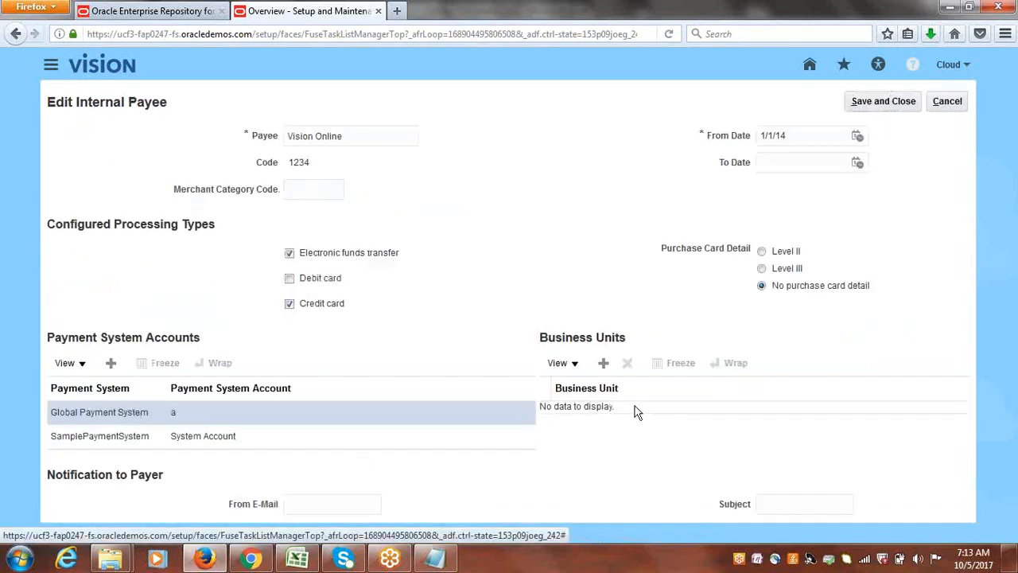
{"action": "left_click", "coordinate": [603, 365]}
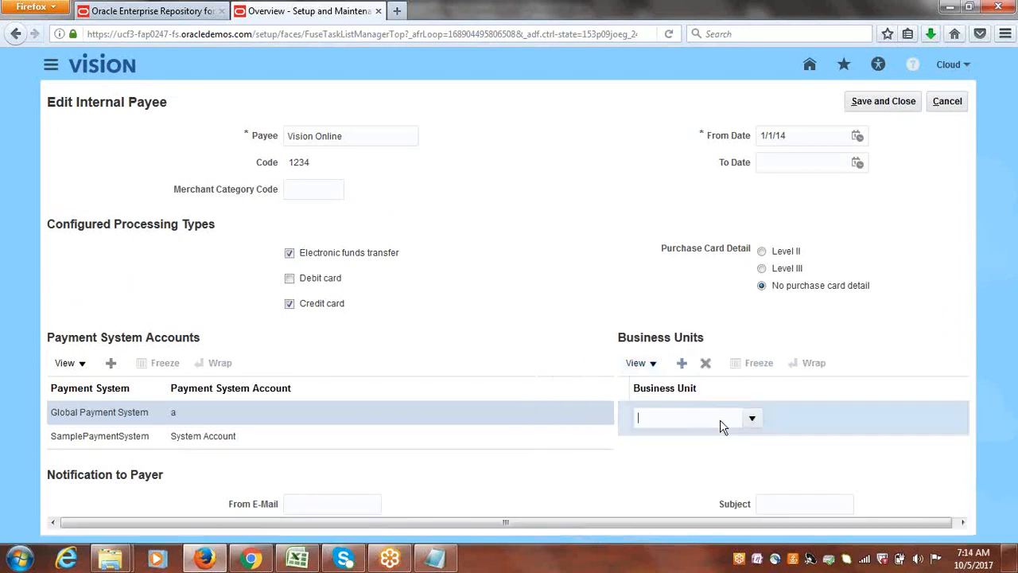
{"action": "left_click", "coordinate": [752, 420]}
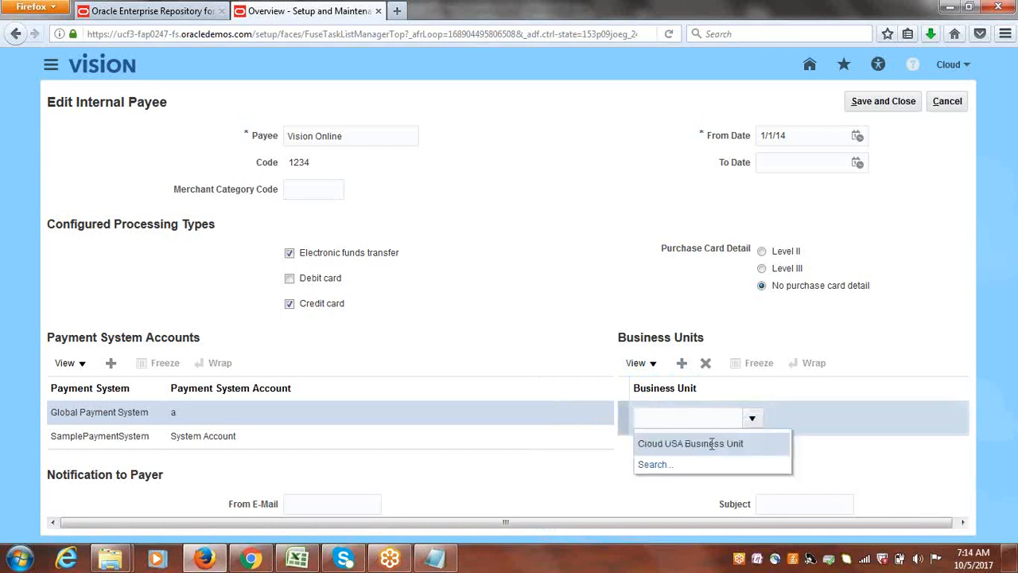
{"action": "left_click", "coordinate": [711, 443]}
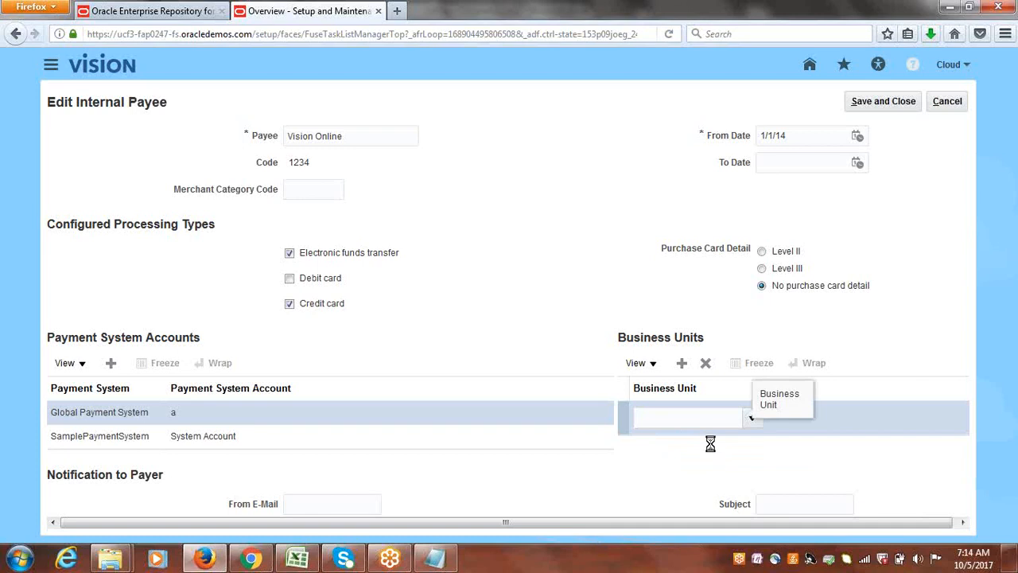
Save and close the internal payee, and finish the Manage Internal Payees task and the implementation project page.
{"action": "left_click", "coordinate": [891, 101]}
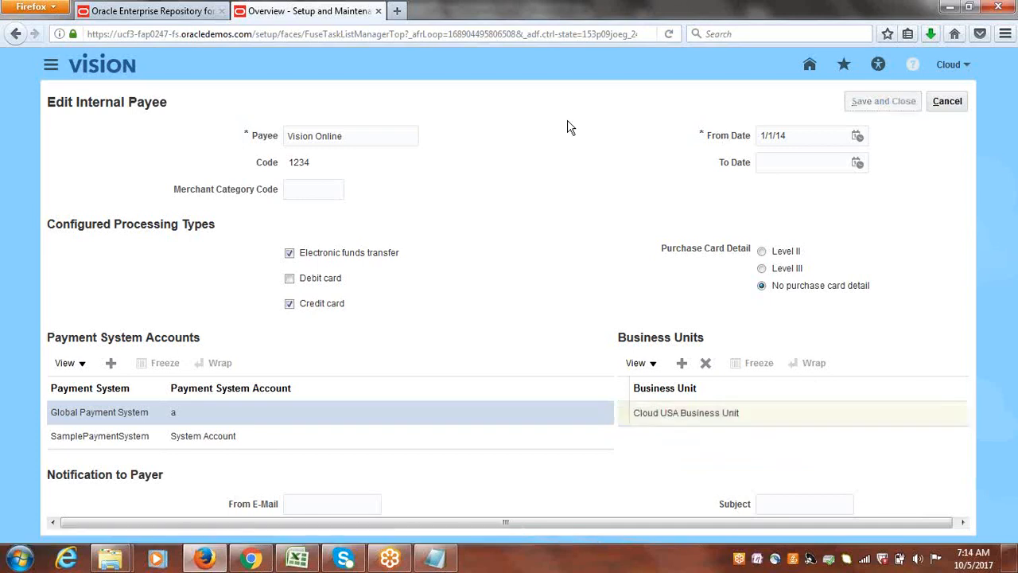
{"action": "key", "text": "Return"}
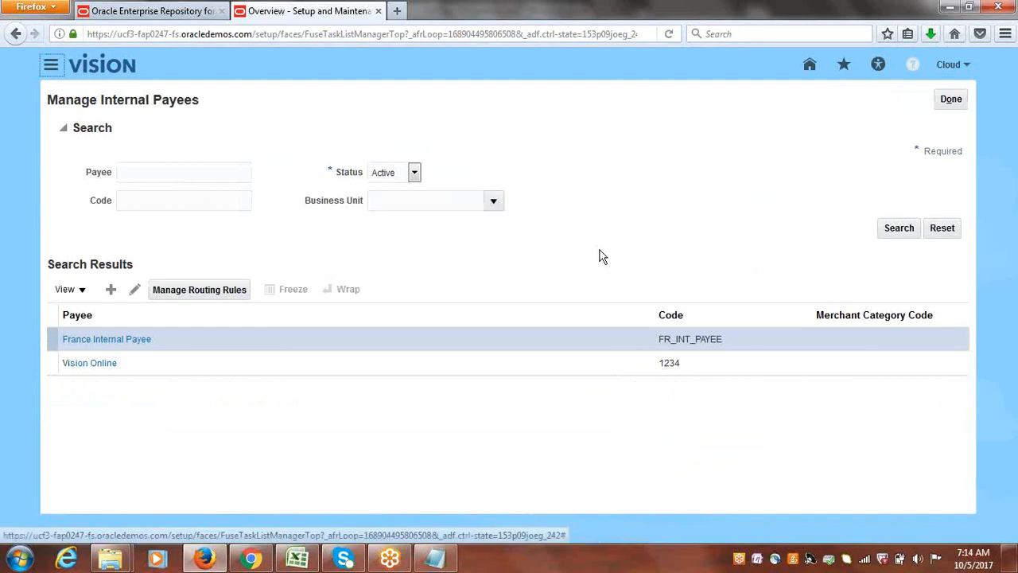
{"action": "left_click", "coordinate": [953, 99]}
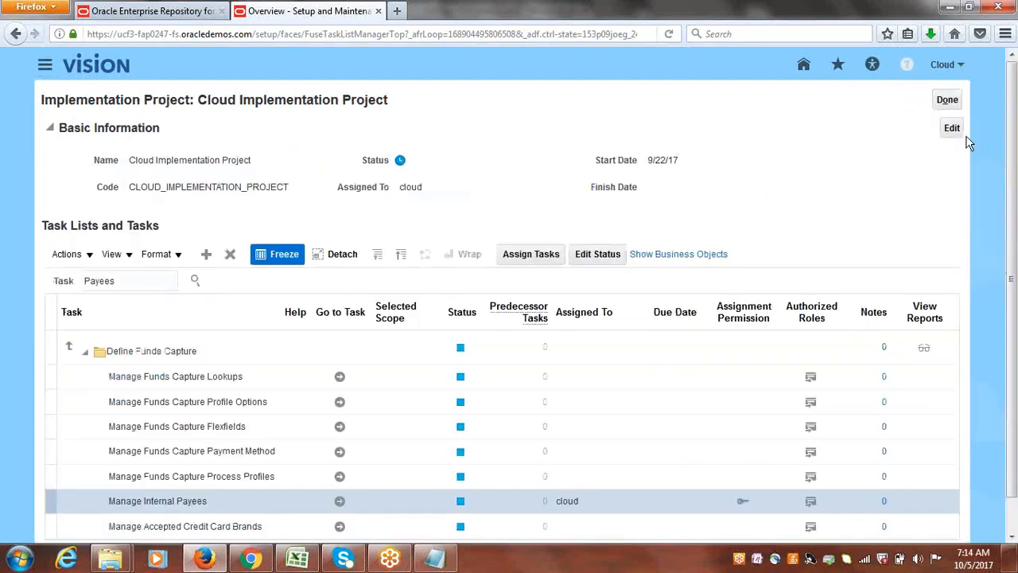
{"action": "left_click", "coordinate": [947, 100]}
Switch to Class Discussions.xlsx in Excel and select the checklist item "2 Transaction".
{"action": "left_click", "coordinate": [310, 561]}
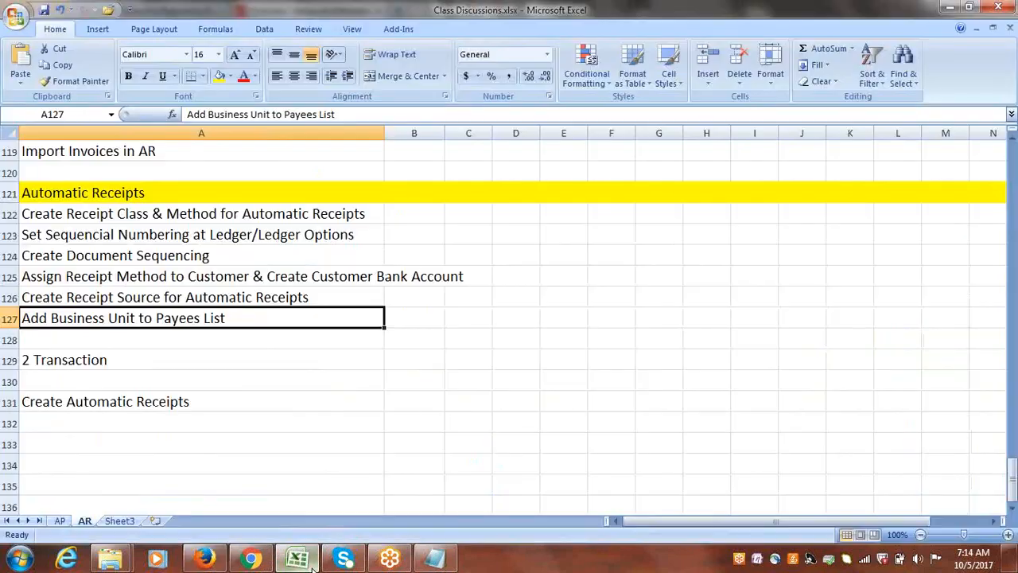
{"action": "left_click", "coordinate": [127, 401]}
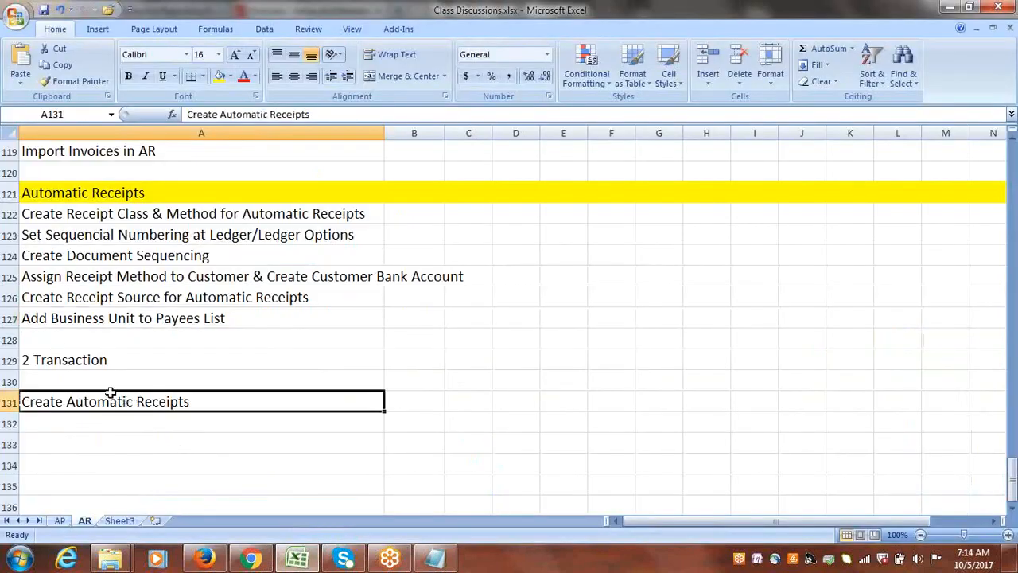
{"action": "left_click", "coordinate": [80, 361]}
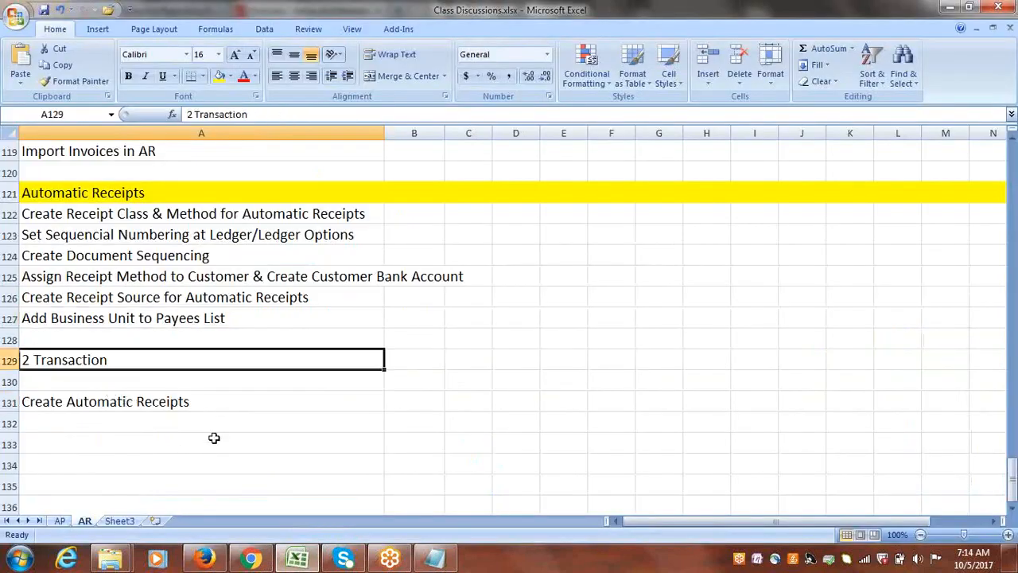
Switch back to Oracle Cloud in Firefox, go to the Receivables Billing area and start a new transaction.
{"action": "left_click", "coordinate": [204, 559]}
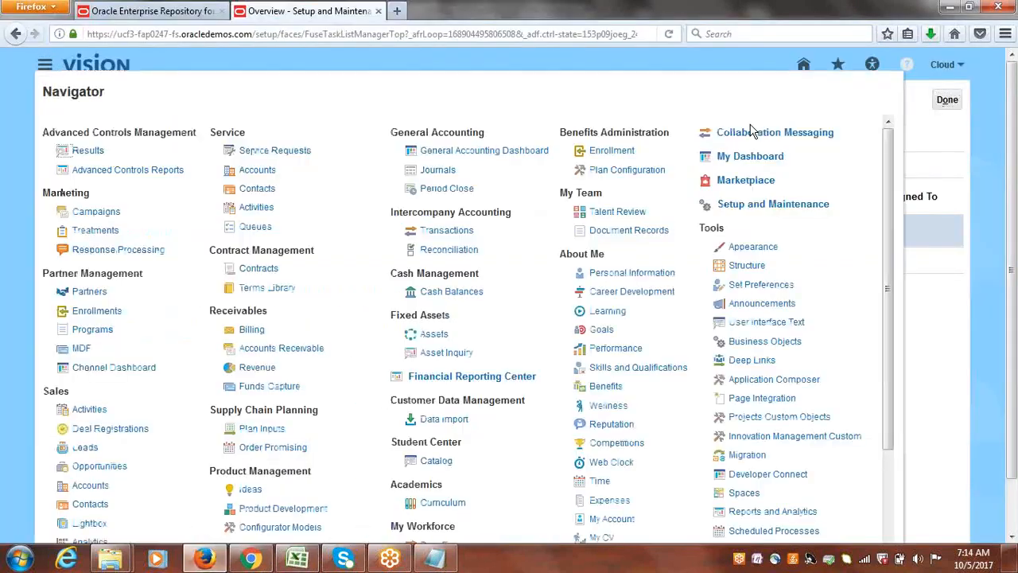
{"action": "left_click", "coordinate": [248, 329]}
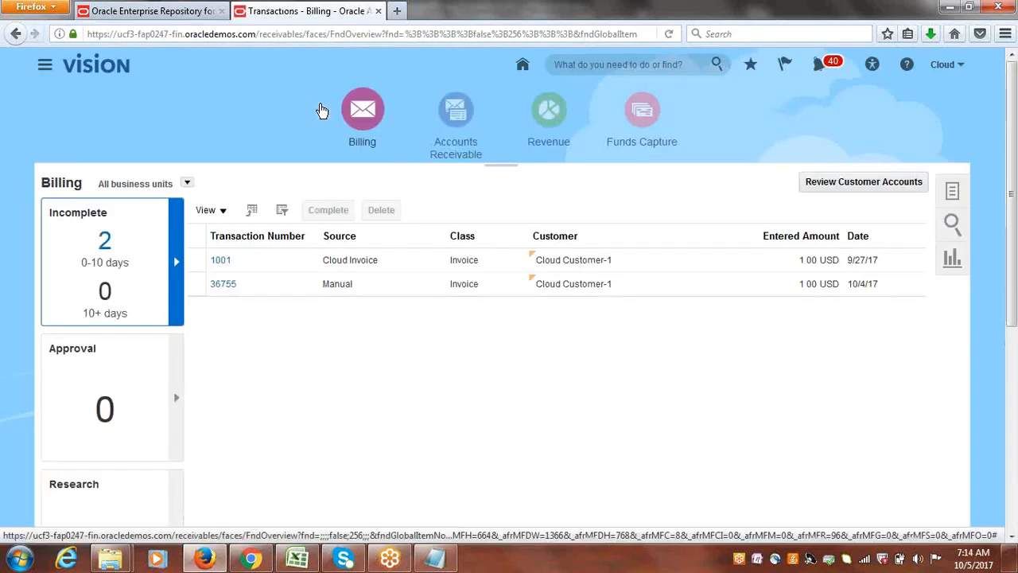
{"action": "left_click", "coordinate": [953, 193]}
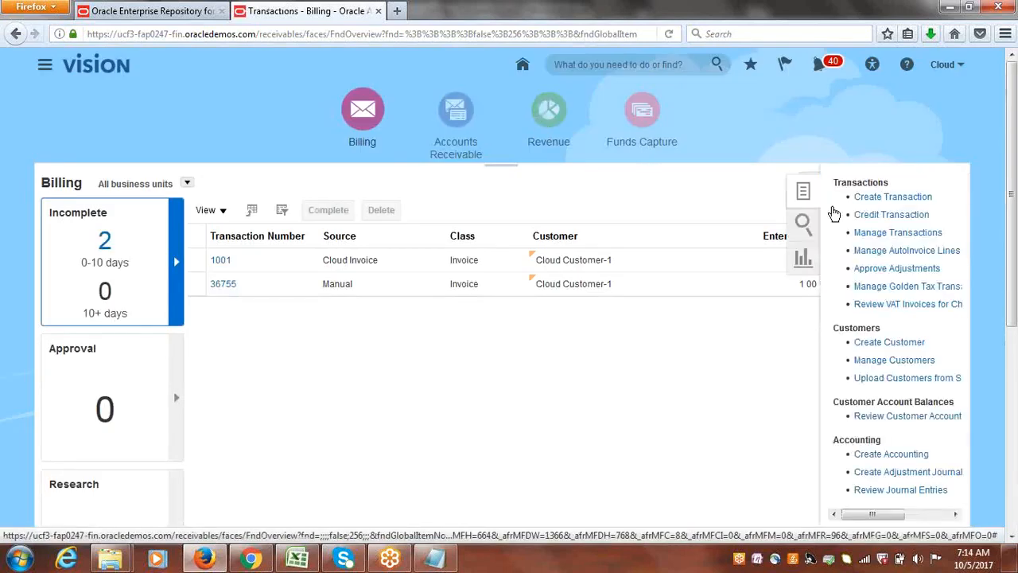
{"action": "left_click", "coordinate": [900, 198]}
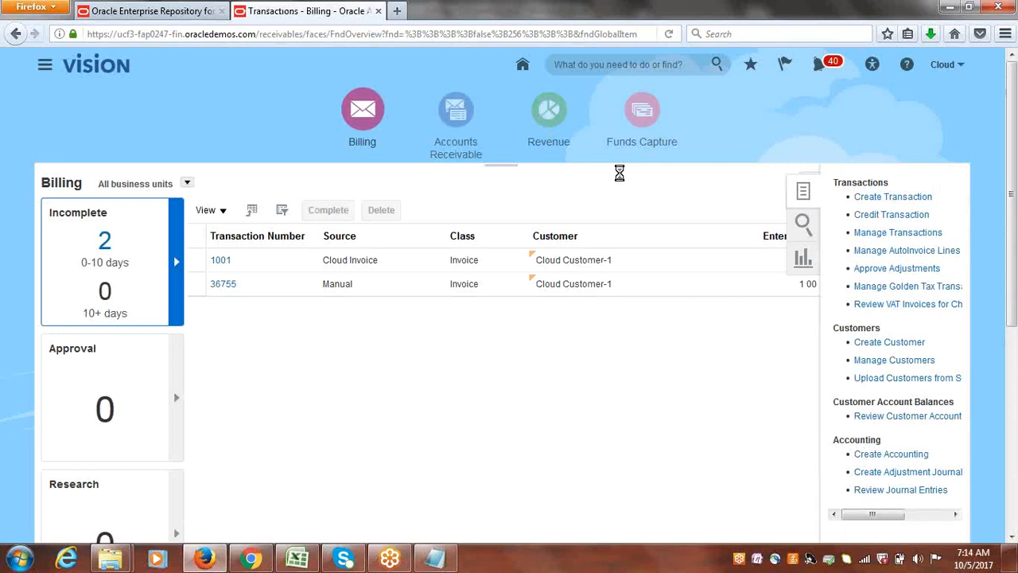
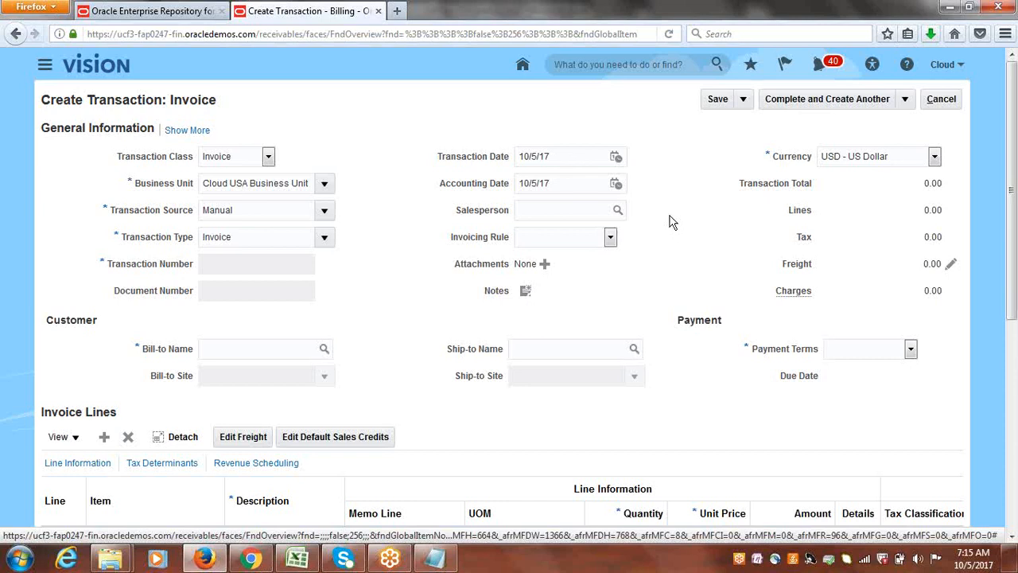
Set the invoice's transaction source to Cloud Invoice and its bill-to customer to Cloud Customer-1.
{"action": "left_click", "coordinate": [324, 210]}
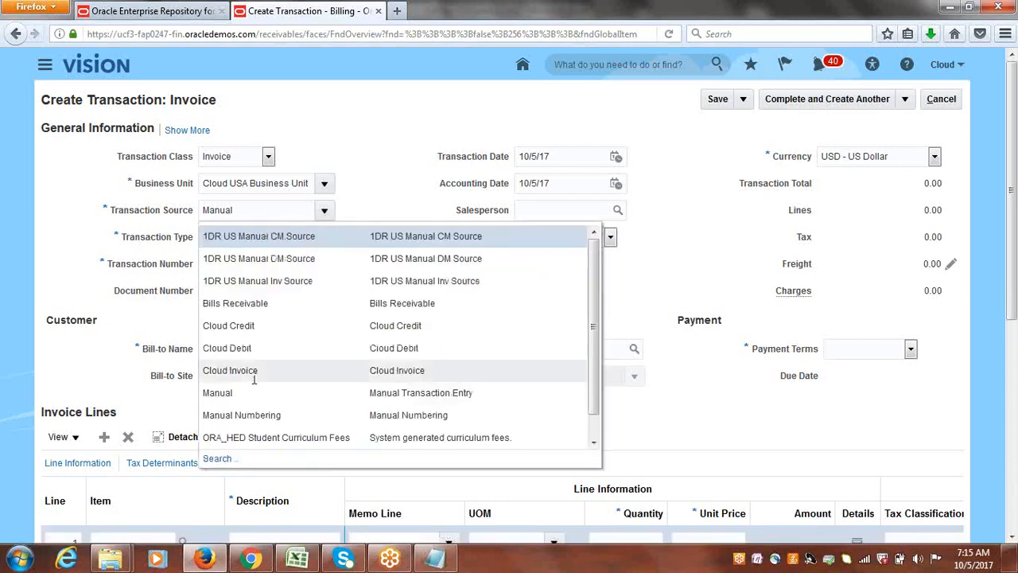
{"action": "left_click", "coordinate": [254, 387]}
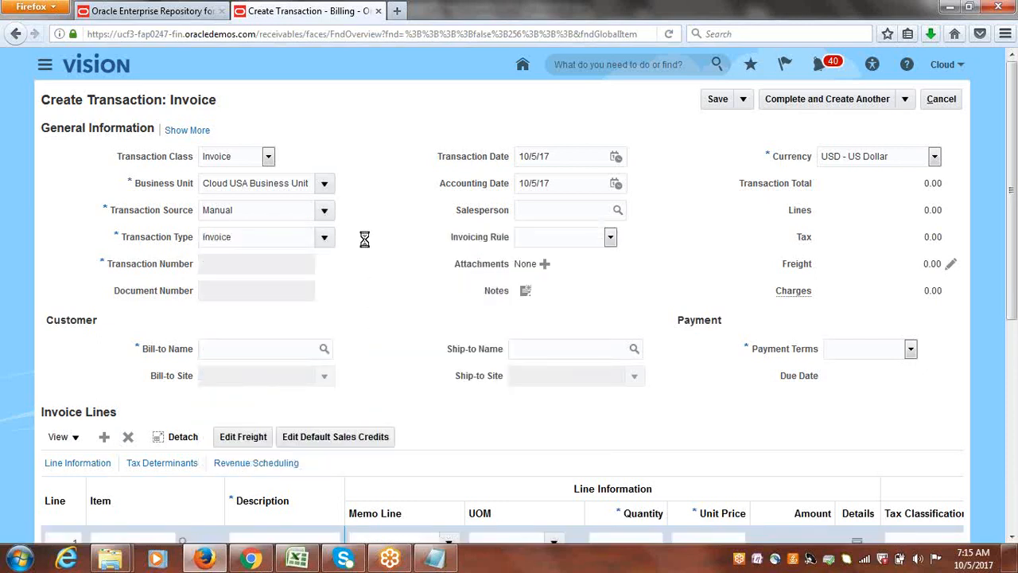
{"action": "left_click", "coordinate": [263, 351]}
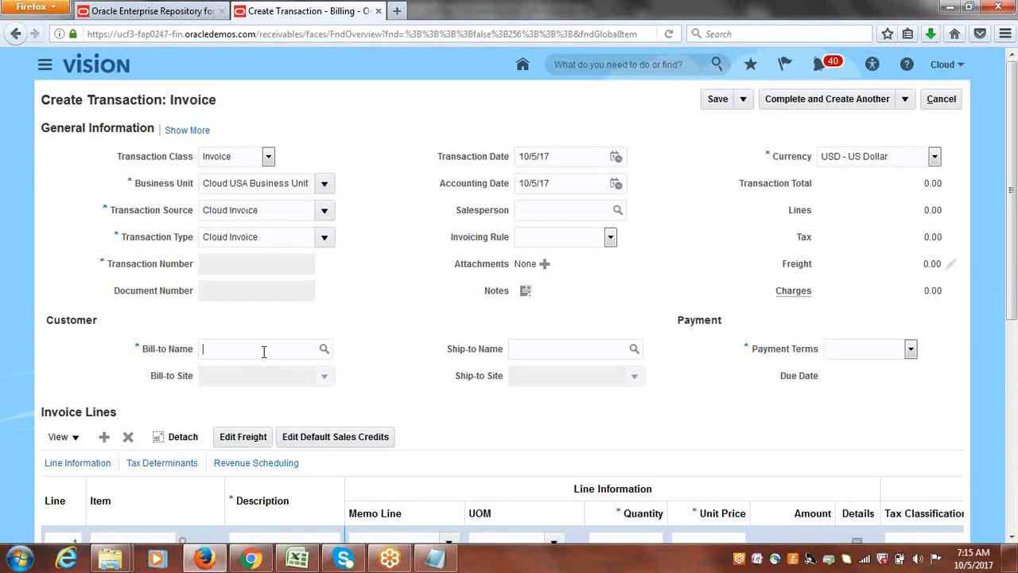
{"action": "type", "text": "cloud cu"}
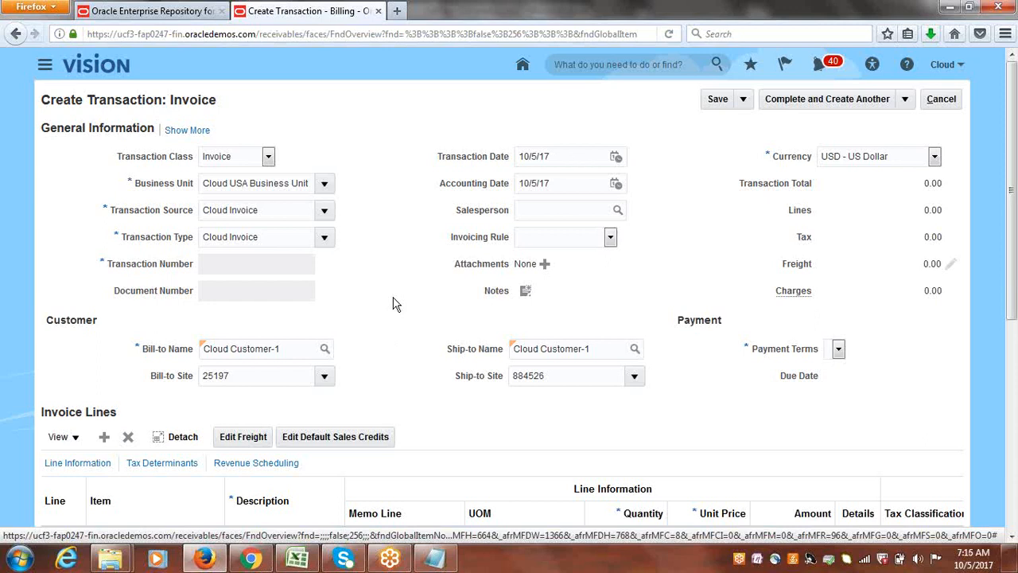
Check which payment terms can be chosen for the Cloud Customer-1 invoice.
{"action": "left_click", "coordinate": [839, 351]}
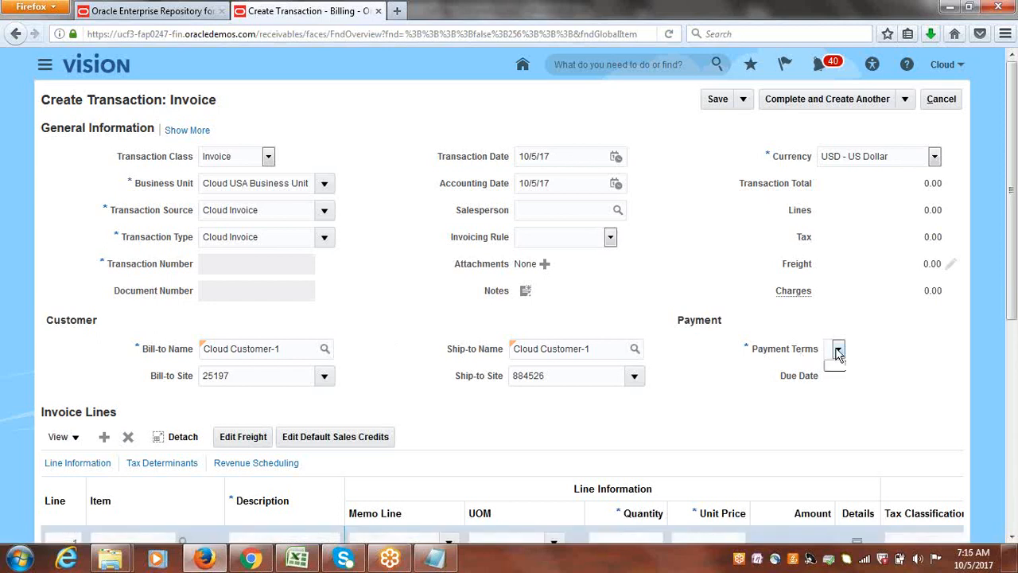
{"action": "left_click", "coordinate": [723, 383]}
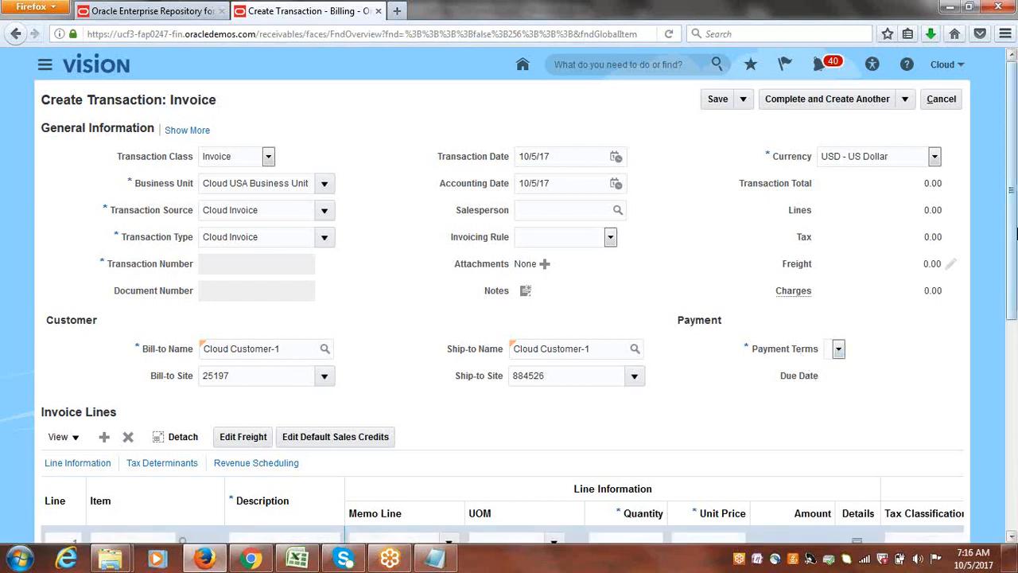
{"action": "left_click_drag", "start_coordinate": [1015, 253], "coordinate": [1009, 207]}
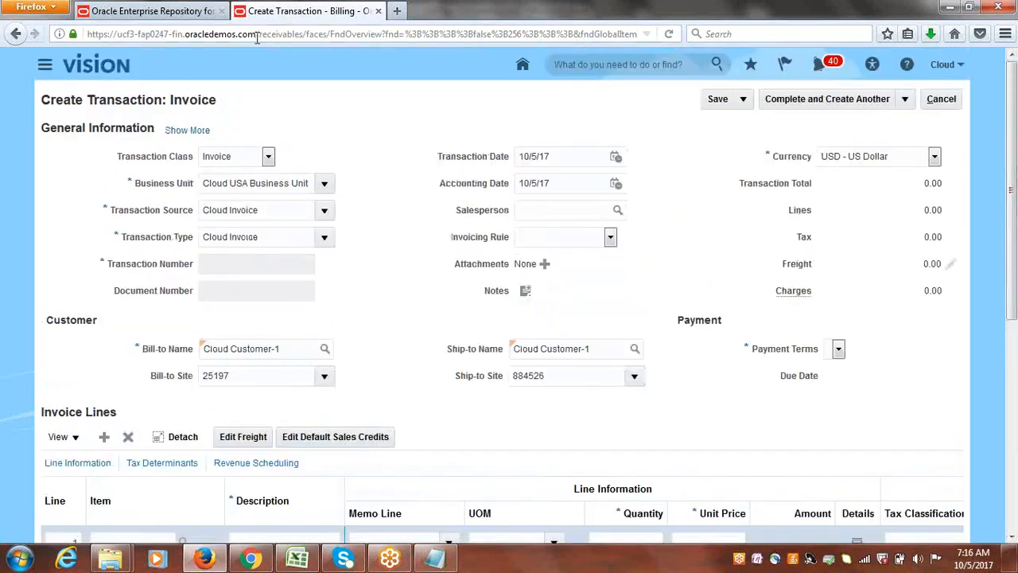
Open ucf3-fap0247-fin.oracledemos.com in a separate browser tab and go to Setup and Maintenance there, keeping the invoice open.
{"action": "left_click_drag", "start_coordinate": [257, 35], "coordinate": [62, 40]}
{"action": "key", "text": "ctrl+c"}
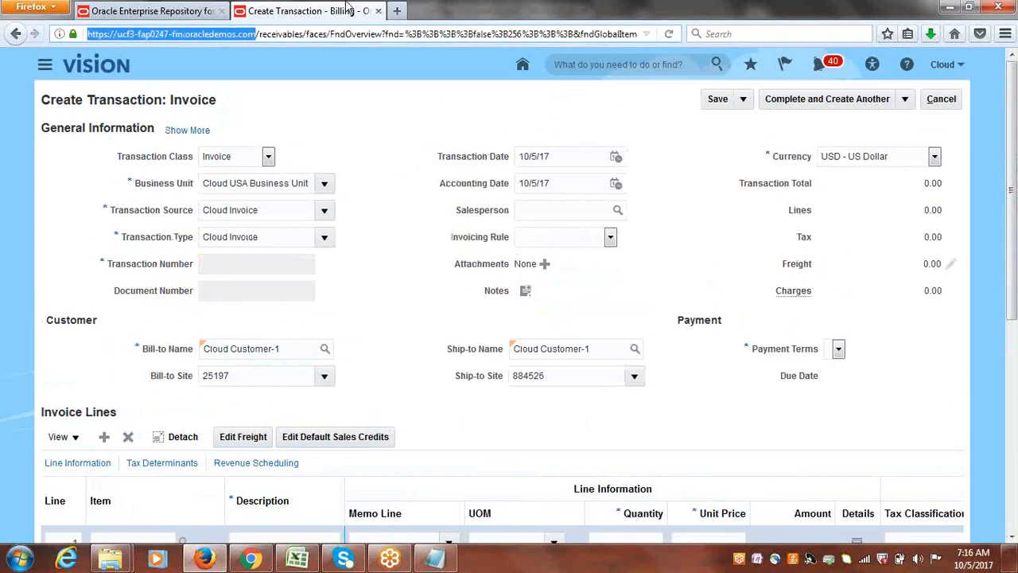
{"action": "left_click", "coordinate": [395, 10]}
{"action": "key", "text": "ctrl+v"}
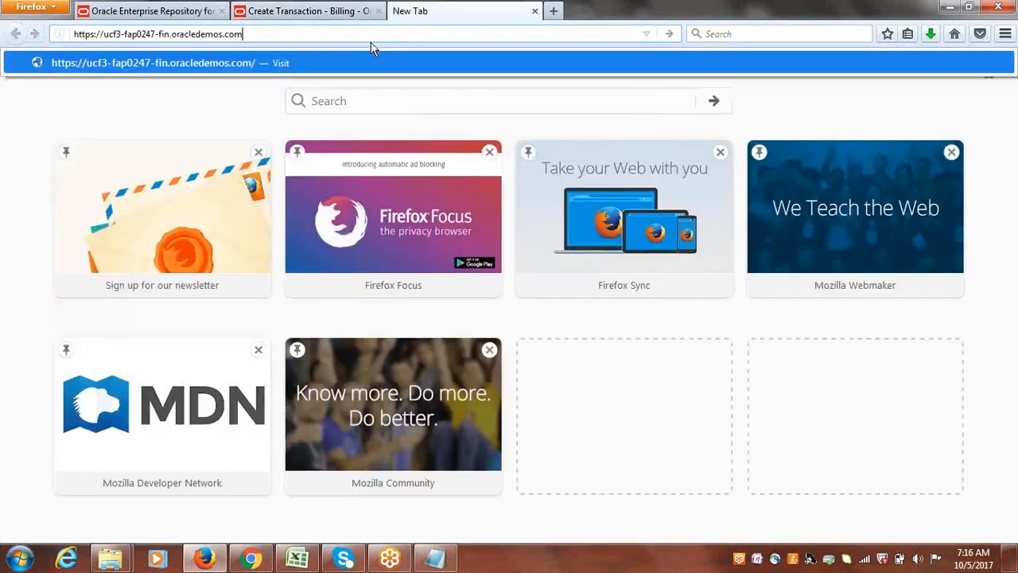
{"action": "key", "text": "Return"}
{"action": "left_click", "coordinate": [329, 8]}
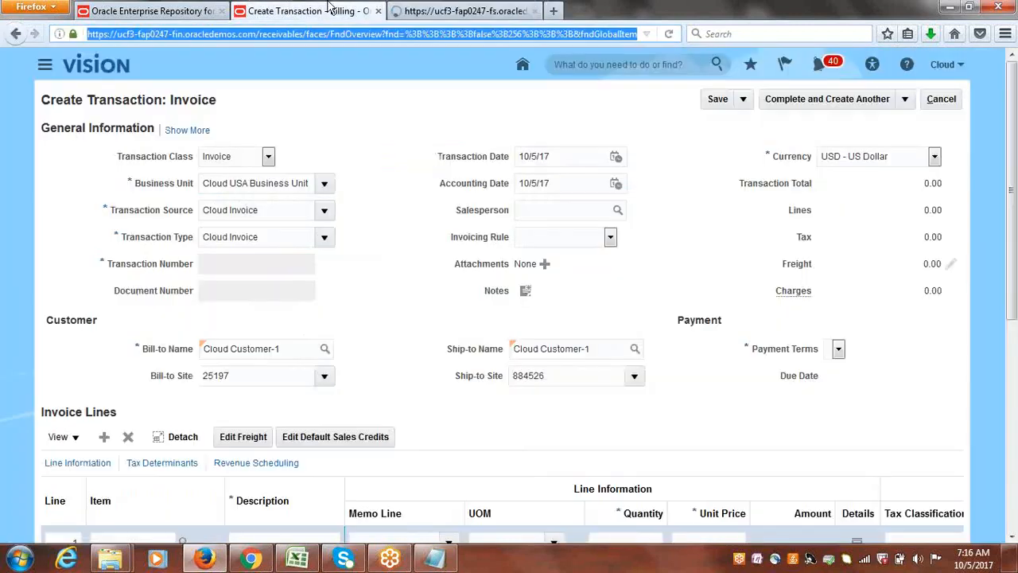
{"action": "left_click", "coordinate": [477, 10]}
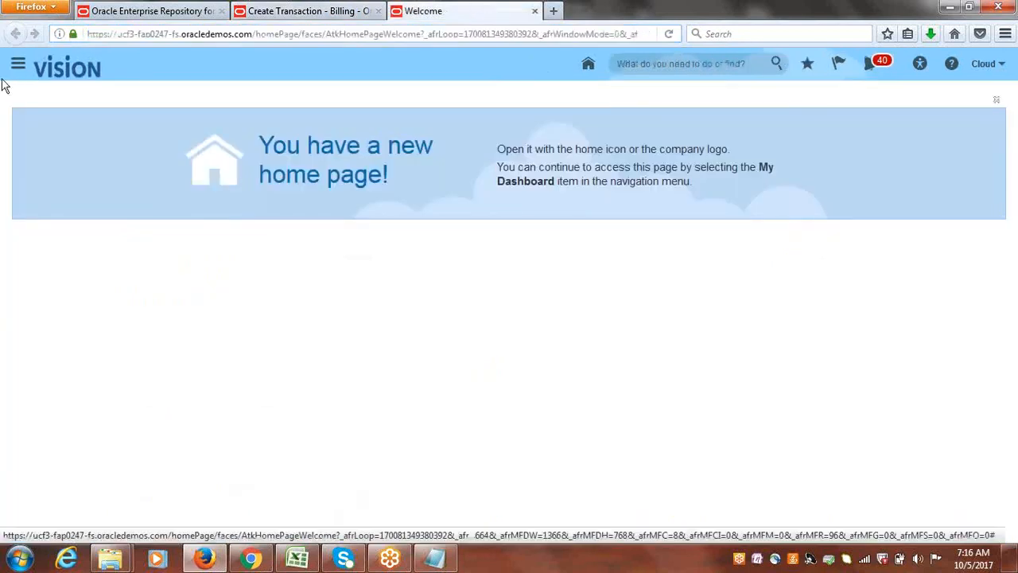
{"action": "left_click", "coordinate": [991, 68]}
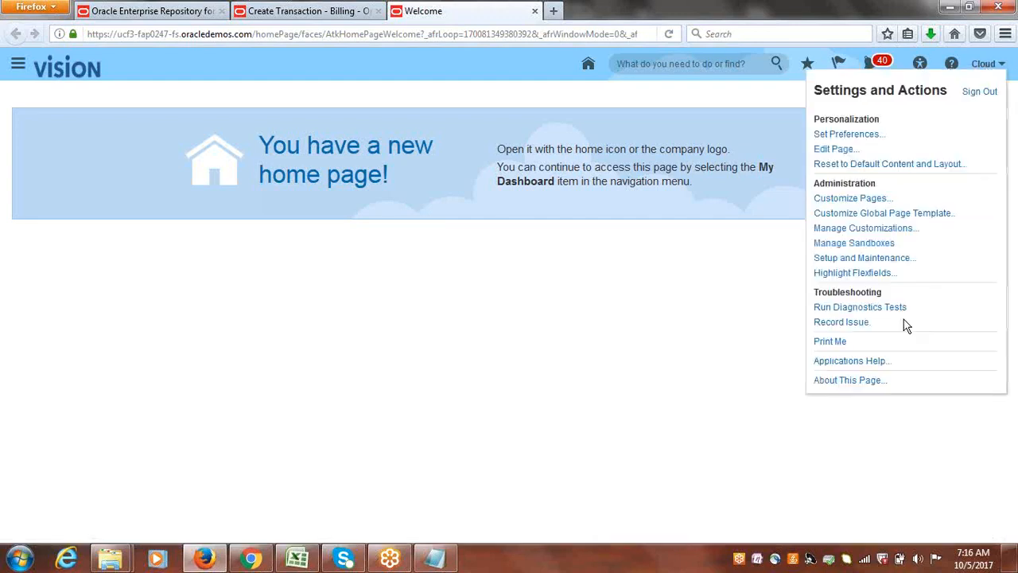
{"action": "left_click", "coordinate": [883, 259]}
{"action": "left_click", "coordinate": [284, 11]}
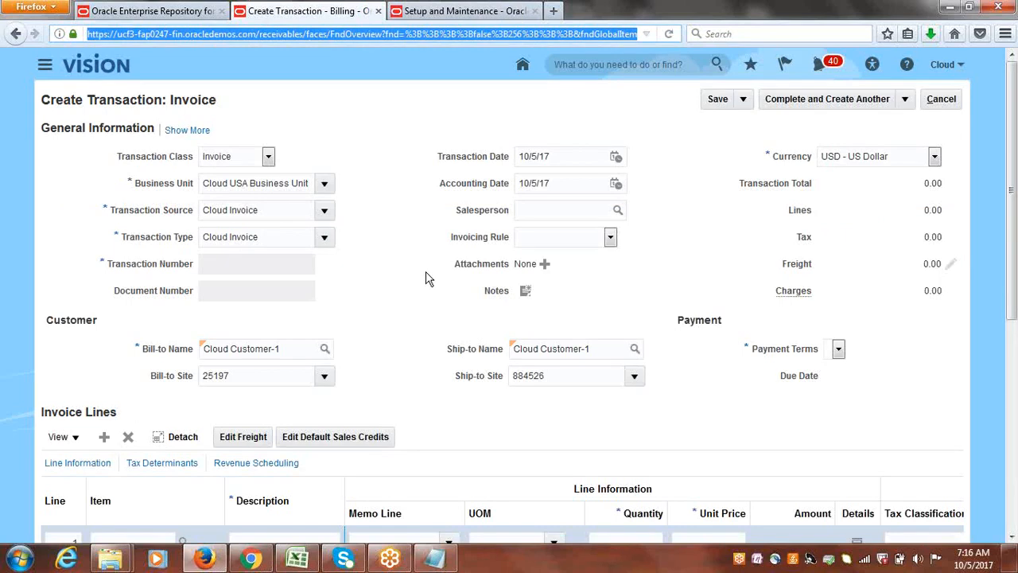
{"action": "left_click", "coordinate": [506, 10]}
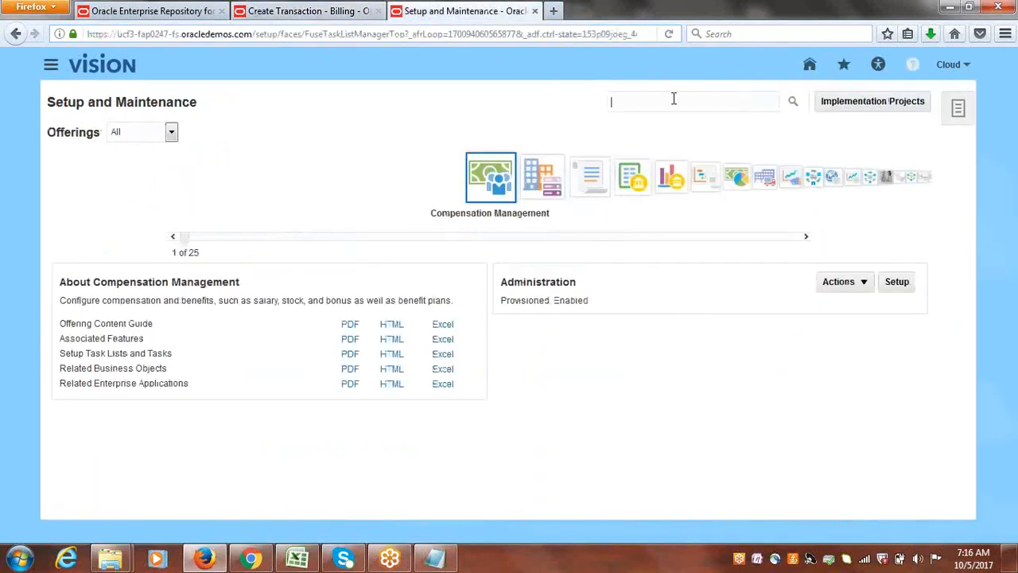
Search the setup tasks for "manage customers" and open the Manage Customers task.
{"action": "type", "text": "manage customers"}
{"action": "key", "text": "Return"}
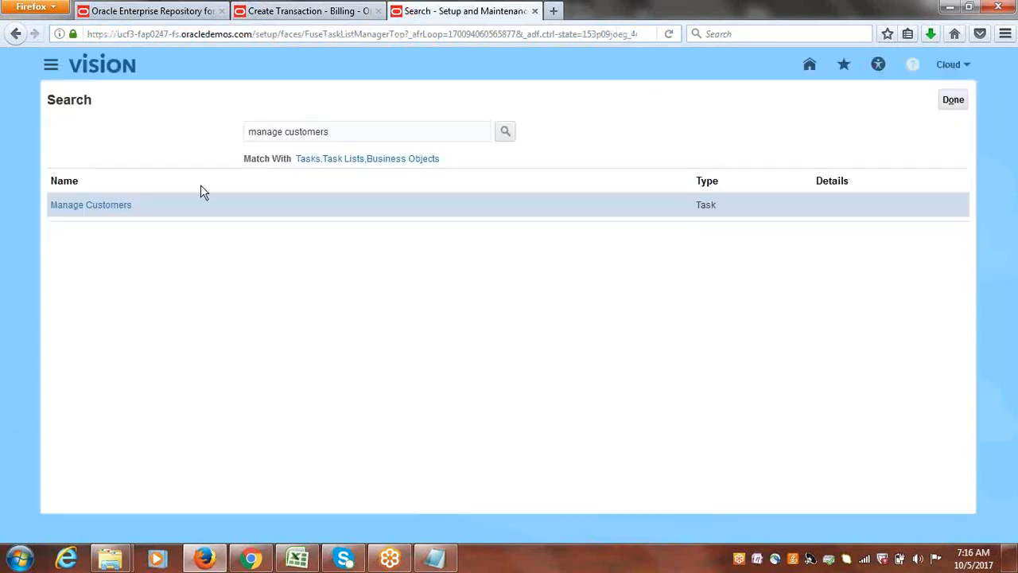
{"action": "left_click", "coordinate": [85, 209]}
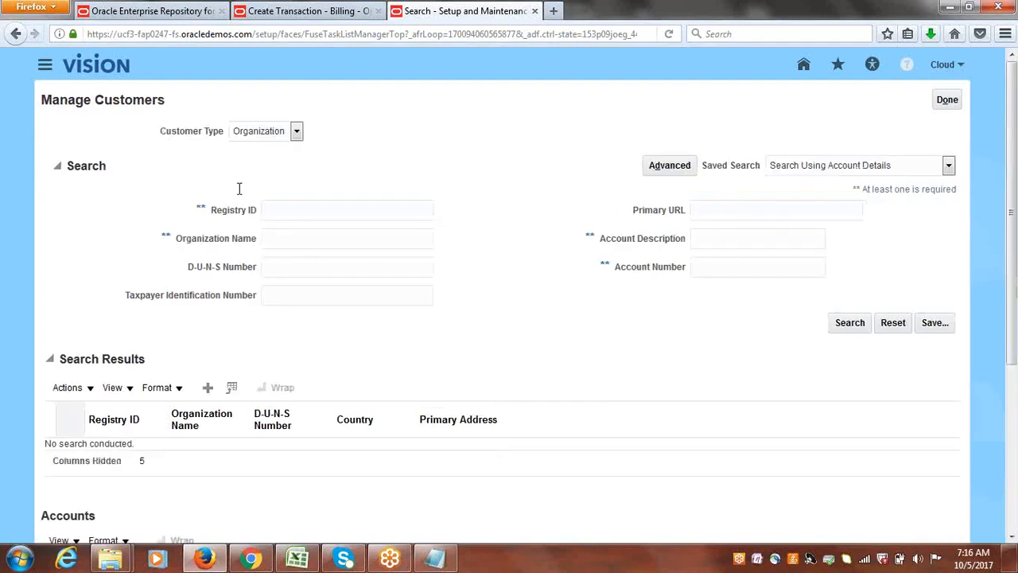
Search the organization customers for the organization name "cloud cus".
{"action": "left_click", "coordinate": [291, 236]}
{"action": "type", "text": "cloud-sutomer"}
{"action": "key", "text": "Return"}
{"action": "double_click", "coordinate": [348, 242]}
{"action": "key", "text": "BackSpace"}
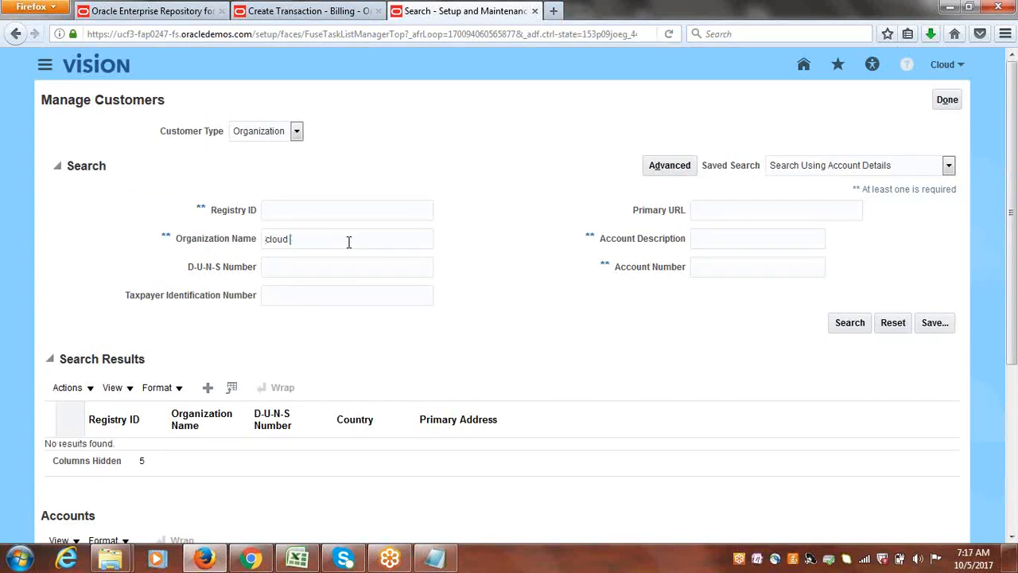
{"action": "type", "text": "cus"}
{"action": "key", "text": "Return"}
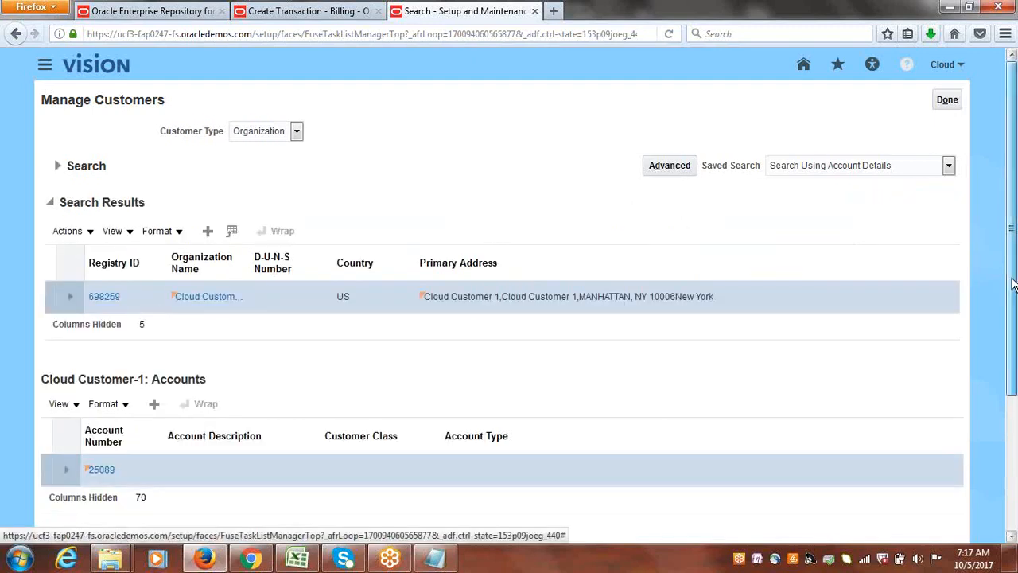
Open Cloud Customer-1's site with the Bill to and Ship to purposes and display its profile history.
{"action": "left_click_drag", "start_coordinate": [1012, 282], "coordinate": [1016, 407]}
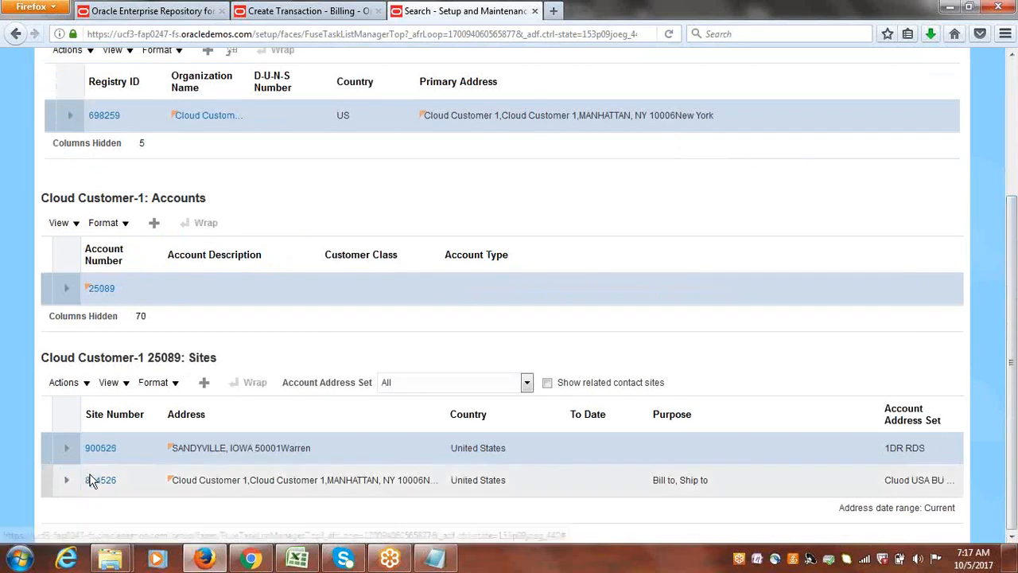
{"action": "left_click", "coordinate": [96, 482]}
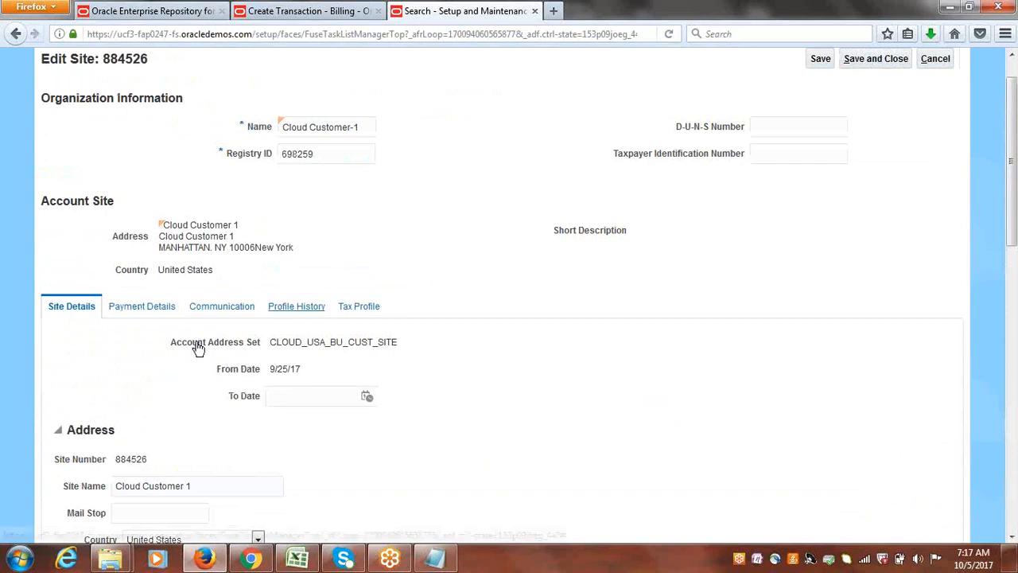
{"action": "left_click", "coordinate": [307, 311]}
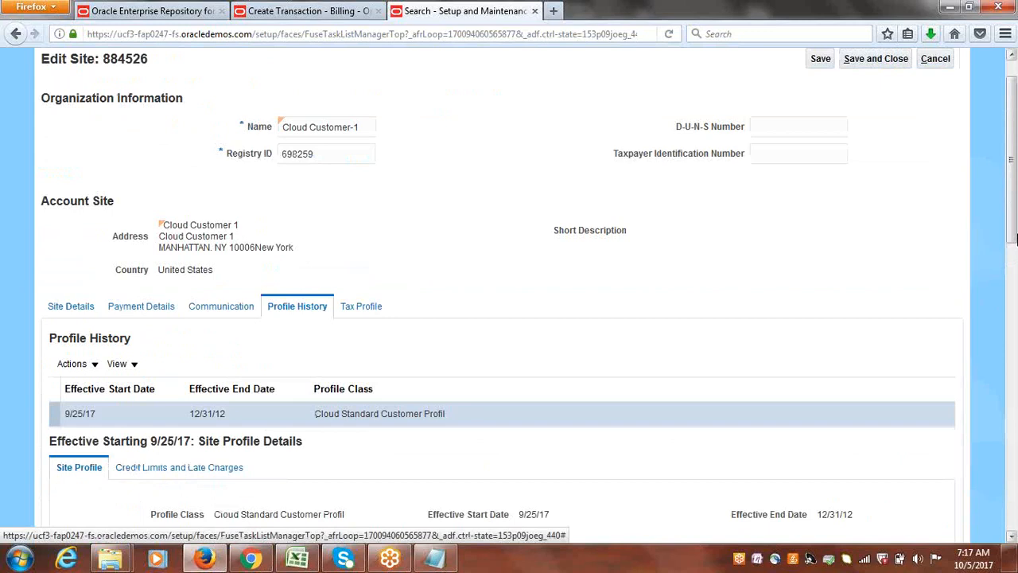
{"action": "left_click_drag", "start_coordinate": [1010, 202], "coordinate": [1010, 277]}
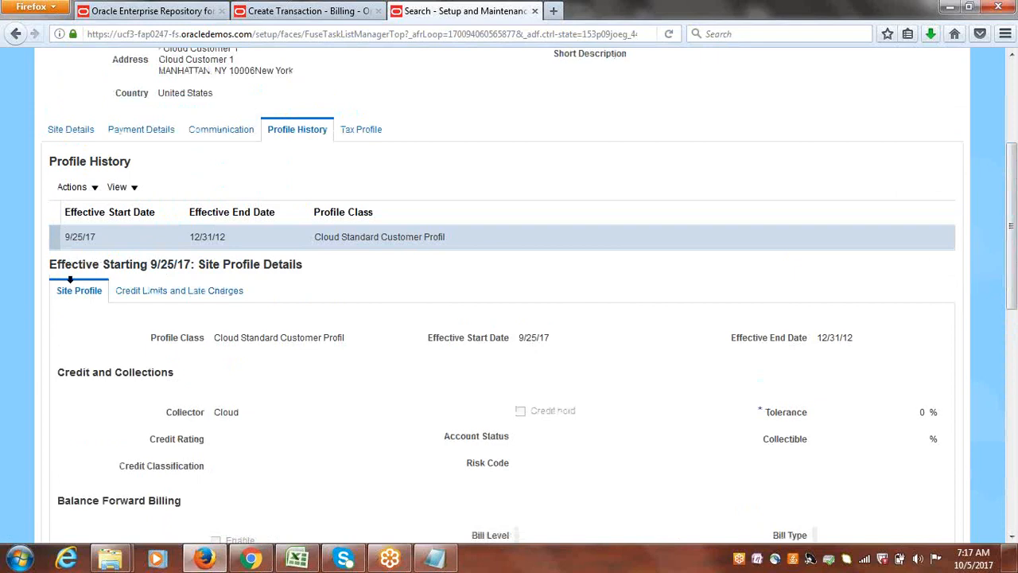
Correct the site's existing profile record by setting its payment terms to Cloud Immediate.
{"action": "left_click", "coordinate": [96, 188]}
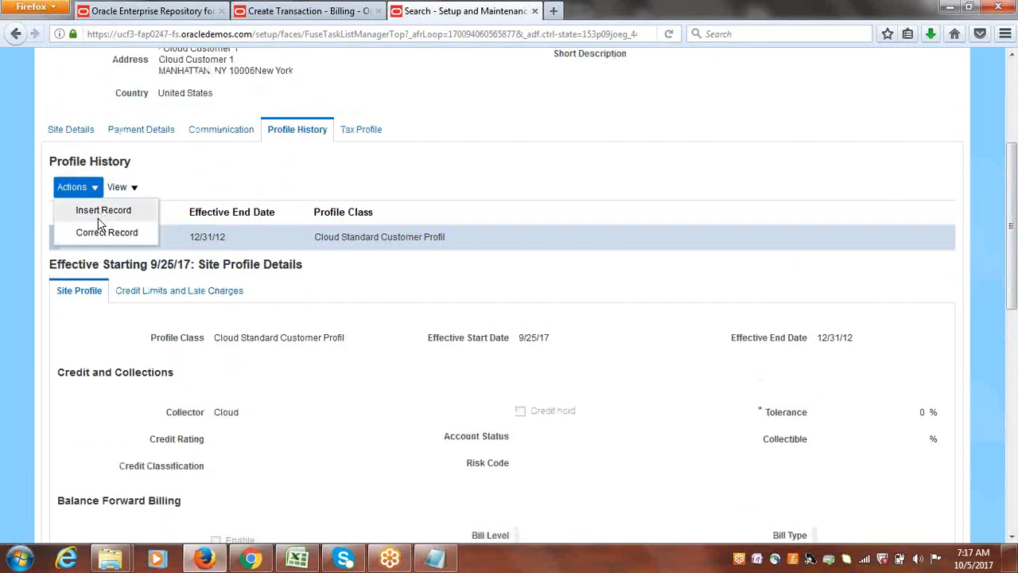
{"action": "left_click", "coordinate": [96, 231]}
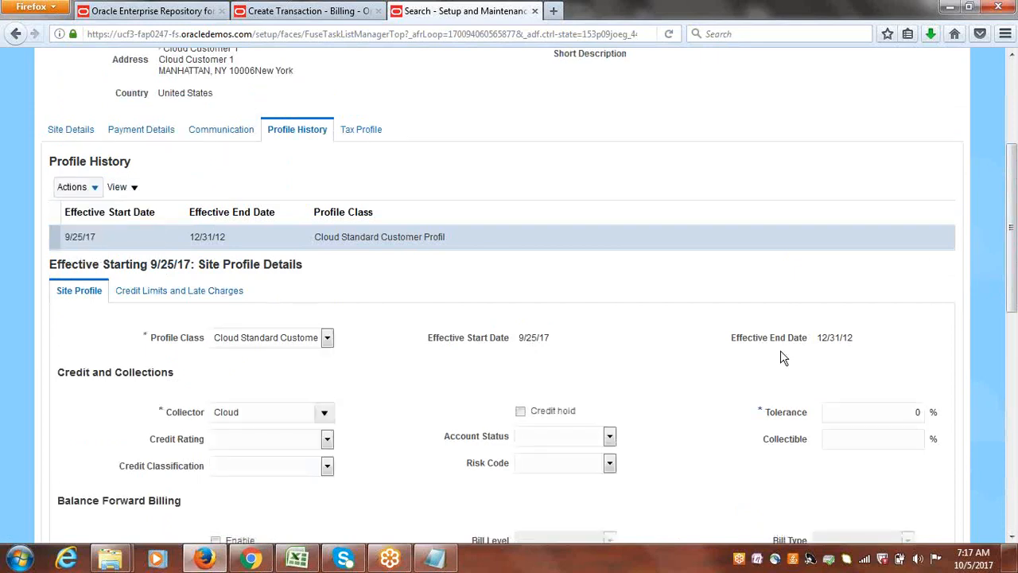
{"action": "scroll", "coordinate": [1012, 353], "scroll_direction": "down", "scroll_amount": 1}
{"action": "left_click_drag", "start_coordinate": [1012, 353], "coordinate": [1014, 513]}
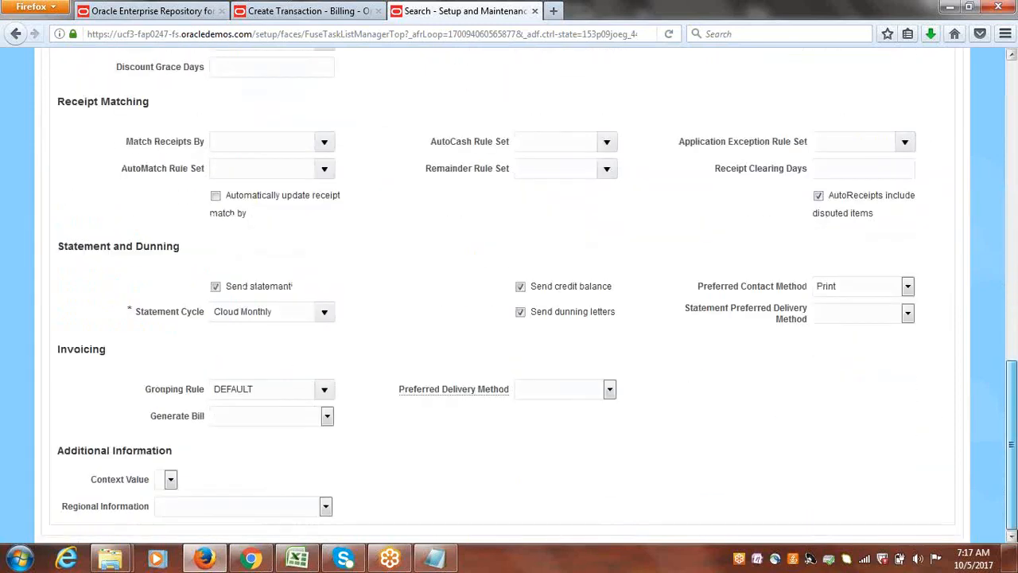
{"action": "scroll", "coordinate": [484, 342], "scroll_direction": "up", "scroll_amount": 4}
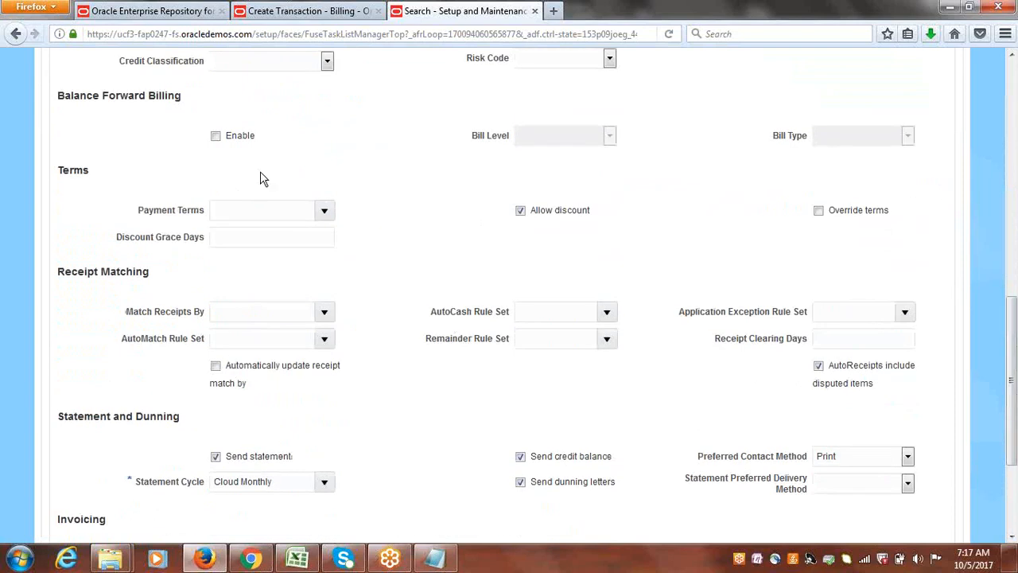
{"action": "left_click", "coordinate": [325, 211]}
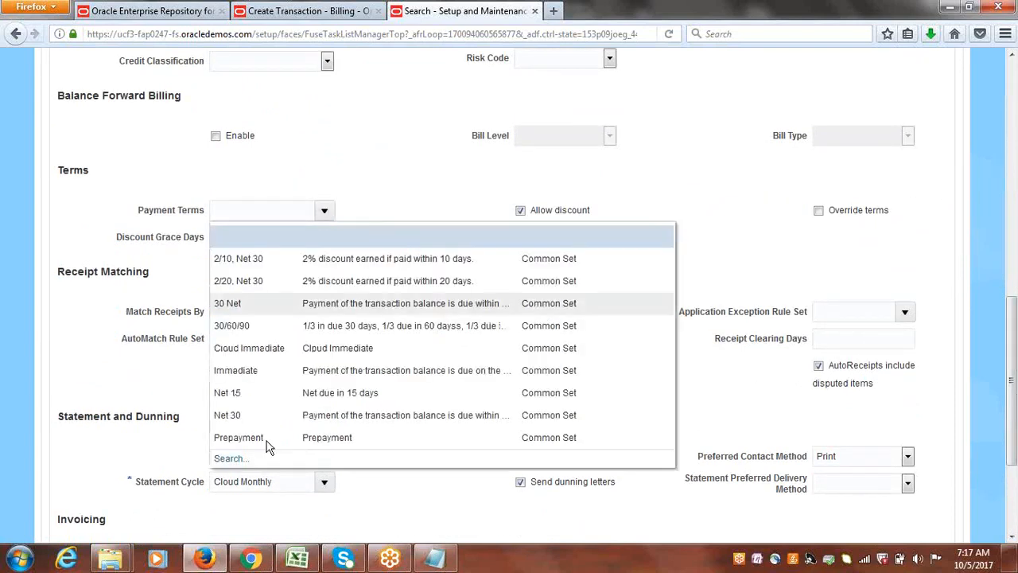
{"action": "left_click", "coordinate": [280, 348]}
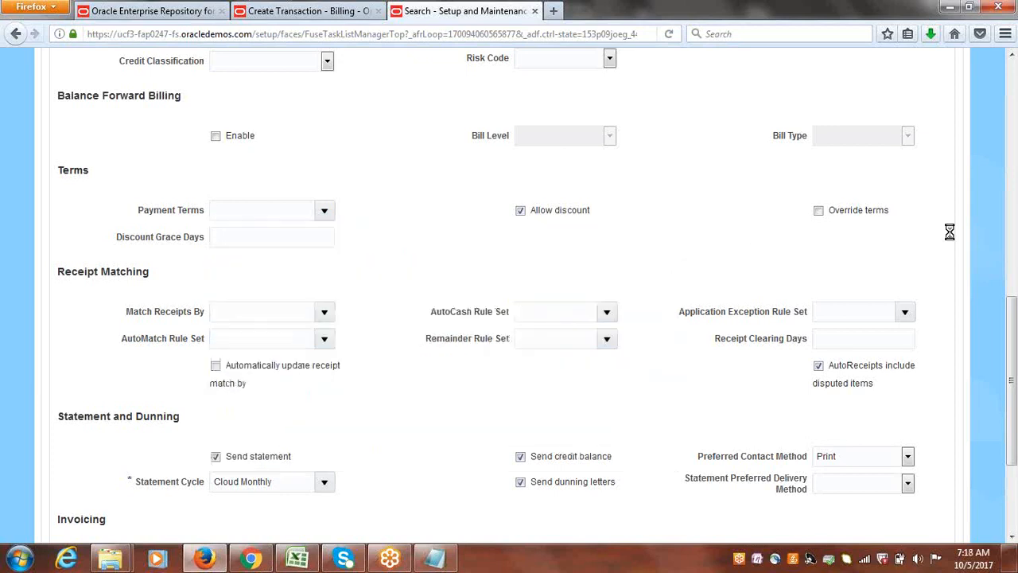
Save and close the customer site, and finish the Manage Customers task.
{"action": "left_click_drag", "start_coordinate": [1009, 296], "coordinate": [1015, 60]}
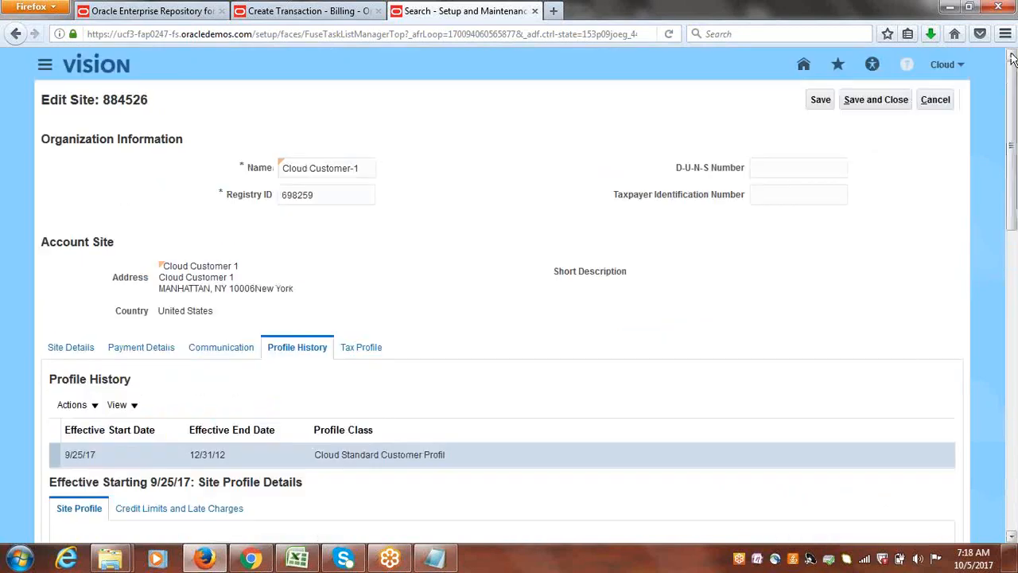
{"action": "left_click", "coordinate": [886, 99]}
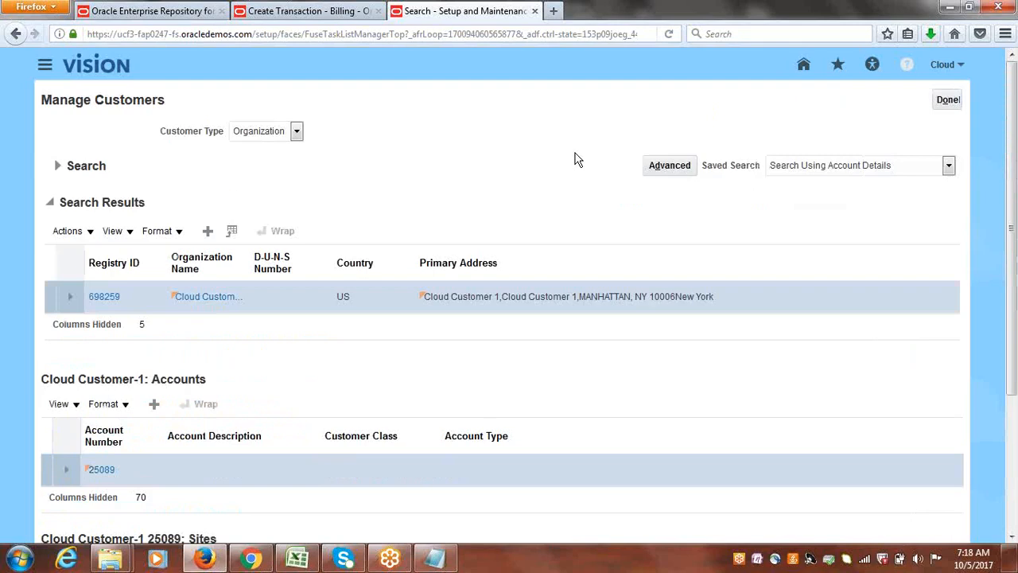
{"action": "left_click", "coordinate": [944, 99]}
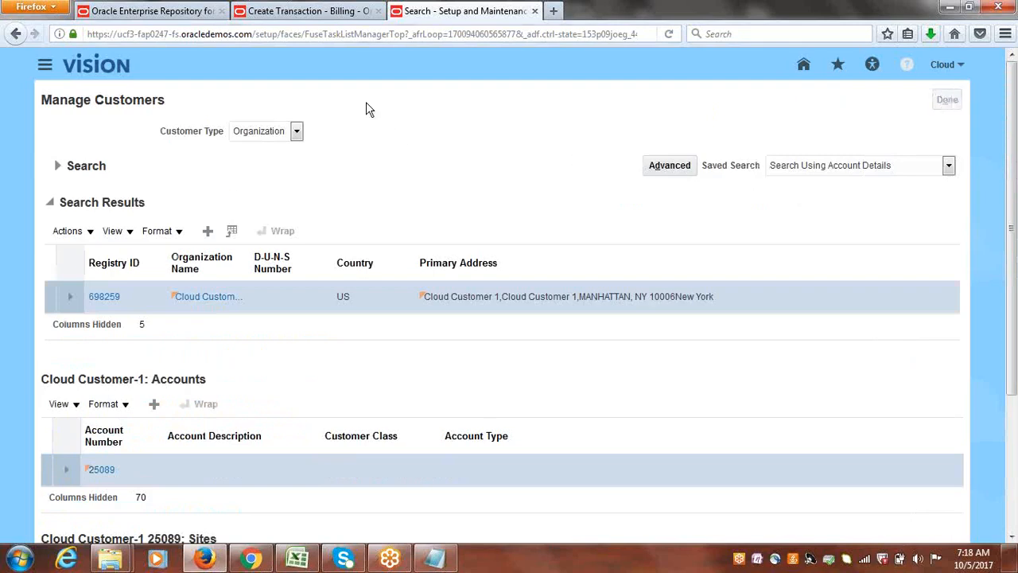
Return to the open invoice in Create Transaction and try reselecting Cloud Customer-1 as its bill-to customer.
{"action": "left_click", "coordinate": [333, 12]}
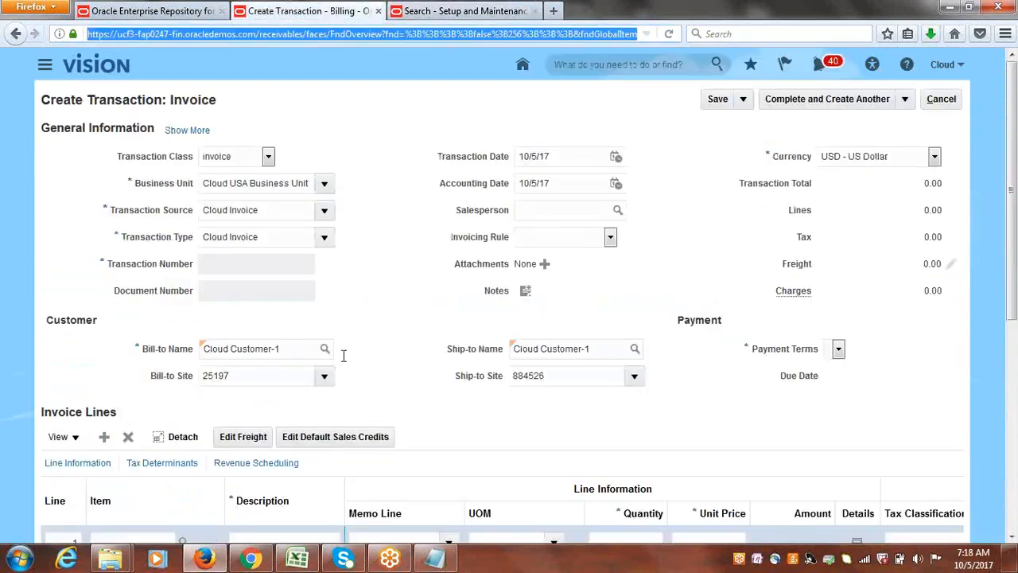
{"action": "left_click", "coordinate": [311, 350]}
{"action": "key", "text": "BackSpace"}
{"action": "key", "text": "BackSpace"}
{"action": "key", "text": "BackSpace"}
{"action": "key", "text": "BackSpace"}
{"action": "key", "text": "BackSpace"}
{"action": "key", "text": "BackSpace"}
{"action": "key", "text": "BackSpace"}
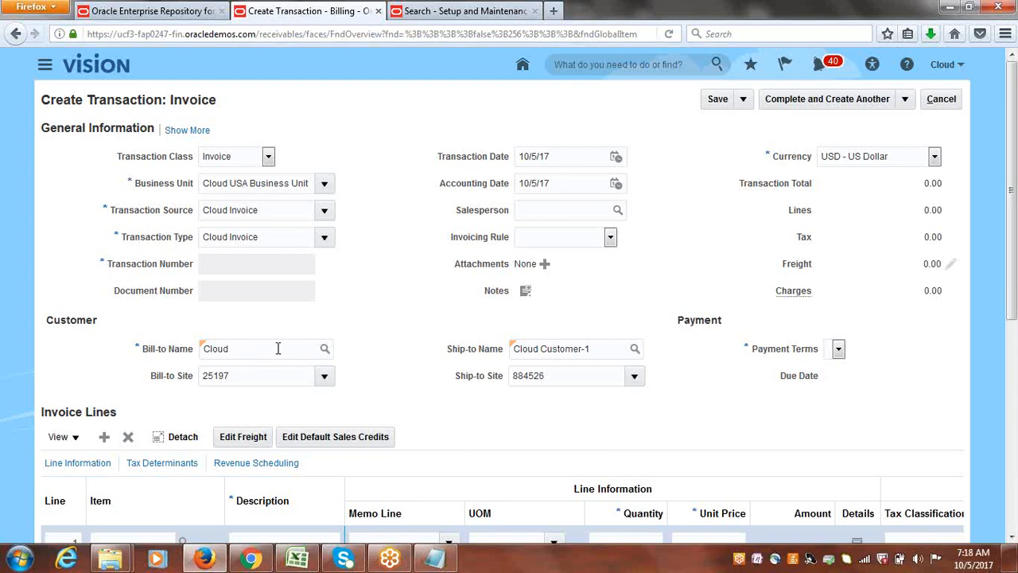
{"action": "key", "text": "Tab"}
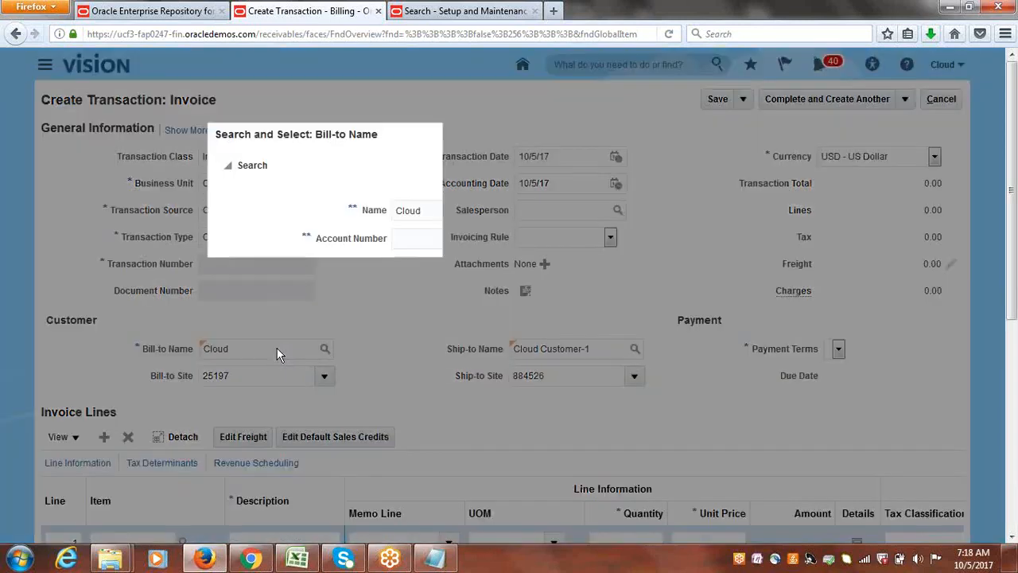
{"action": "left_click", "coordinate": [237, 411]}
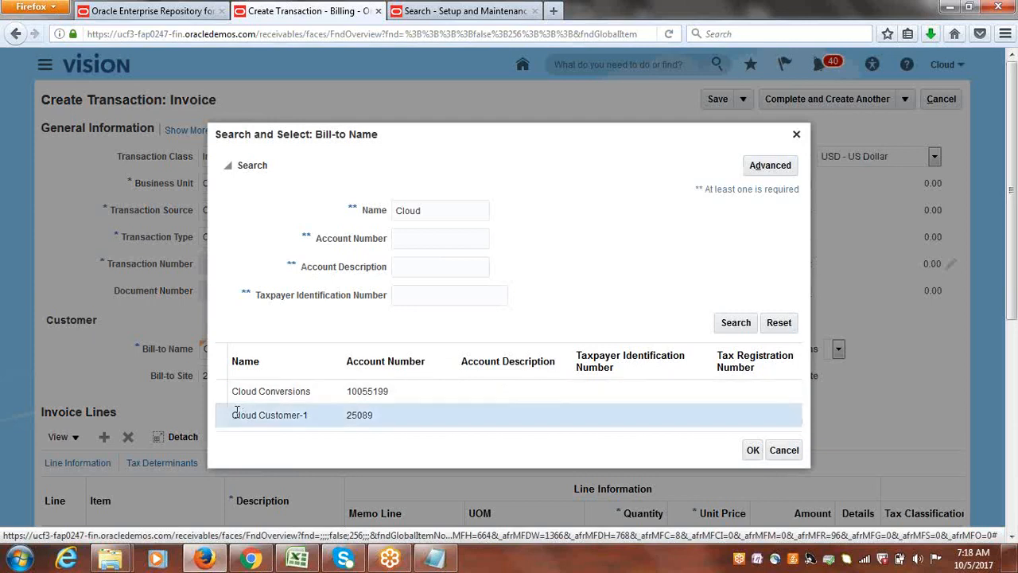
{"action": "left_click", "coordinate": [752, 449]}
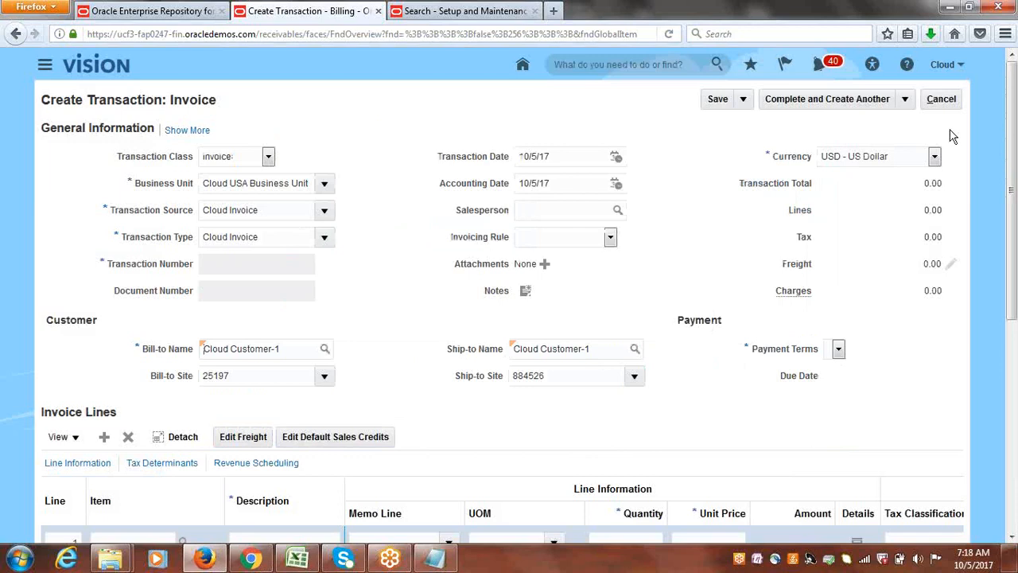
Discard the unsaved invoice and start a new one with transaction source Cloud Invoice and bill-to customer Cloud Customer-1.
{"action": "left_click", "coordinate": [945, 97]}
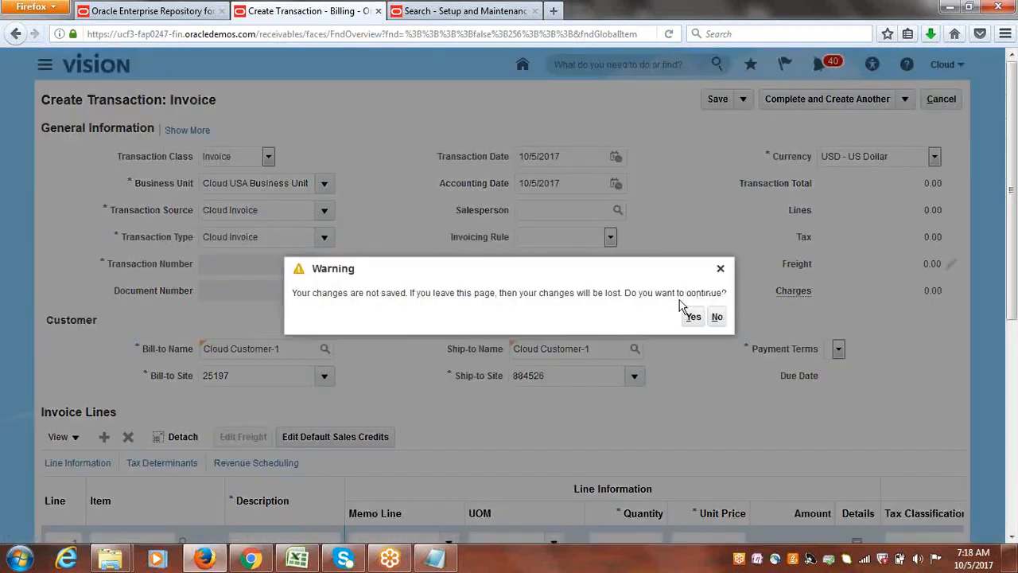
{"action": "left_click", "coordinate": [690, 317]}
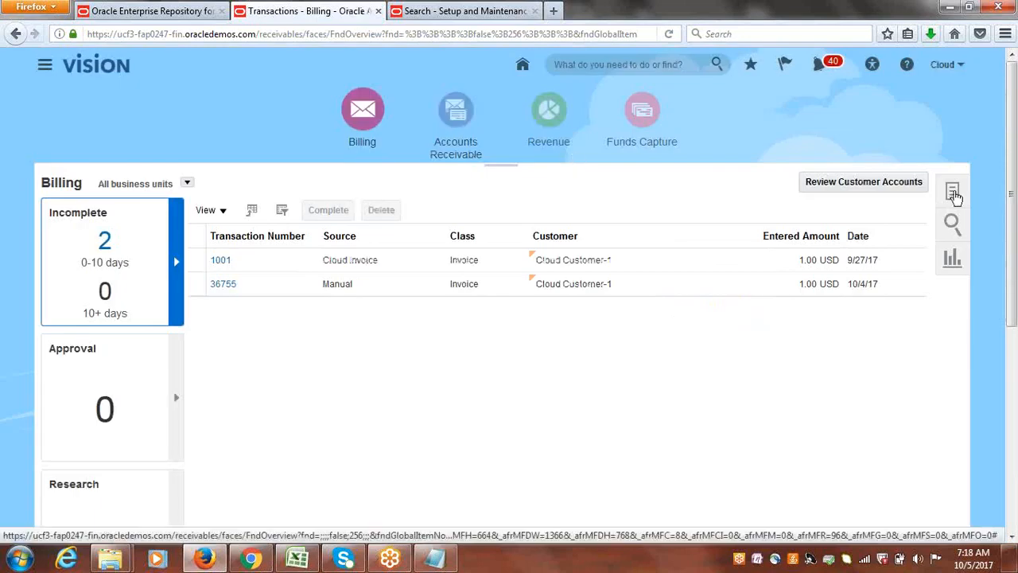
{"action": "left_click", "coordinate": [952, 191]}
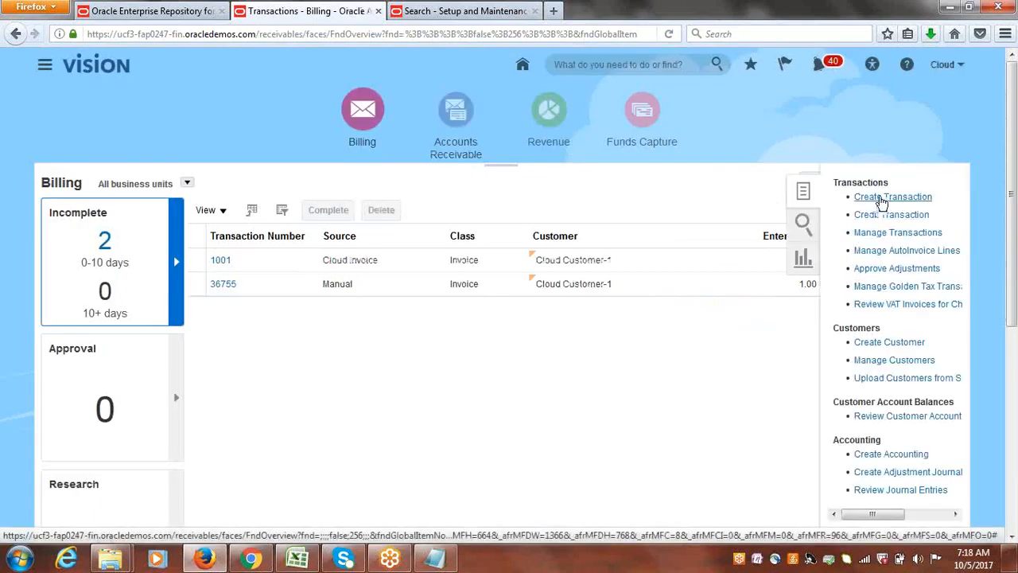
{"action": "left_click", "coordinate": [875, 197]}
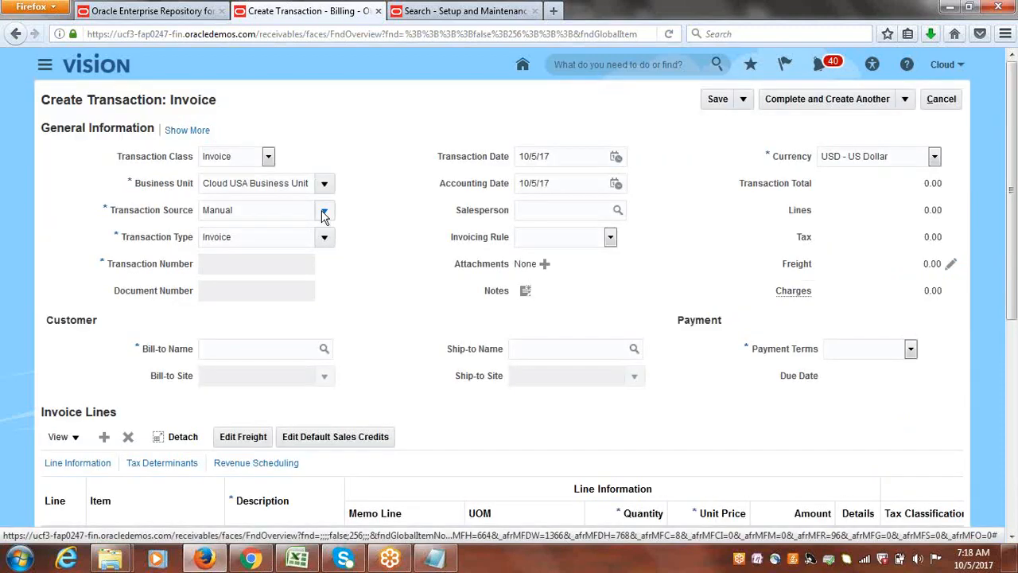
{"action": "left_click", "coordinate": [323, 210]}
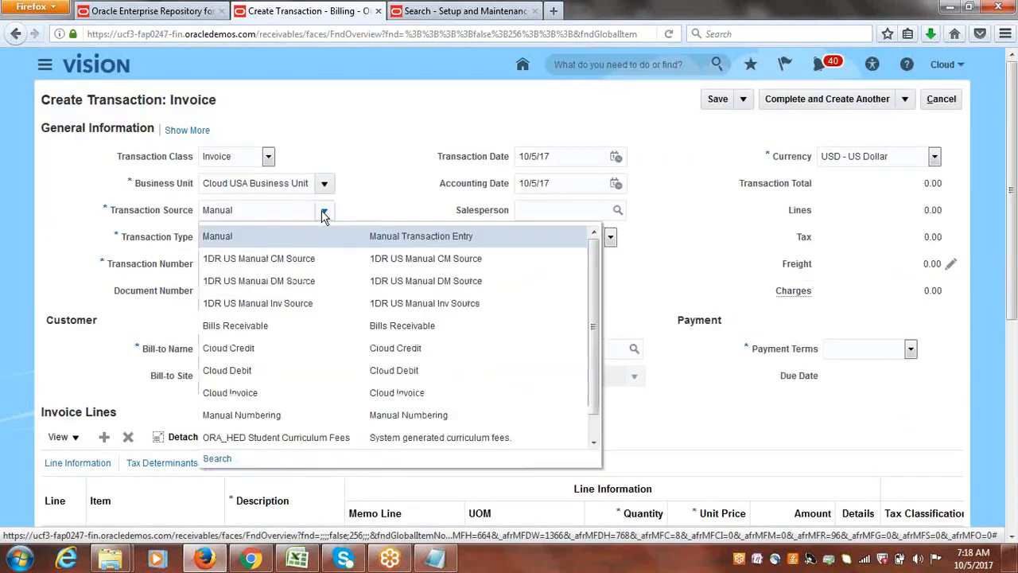
{"action": "left_click", "coordinate": [260, 389]}
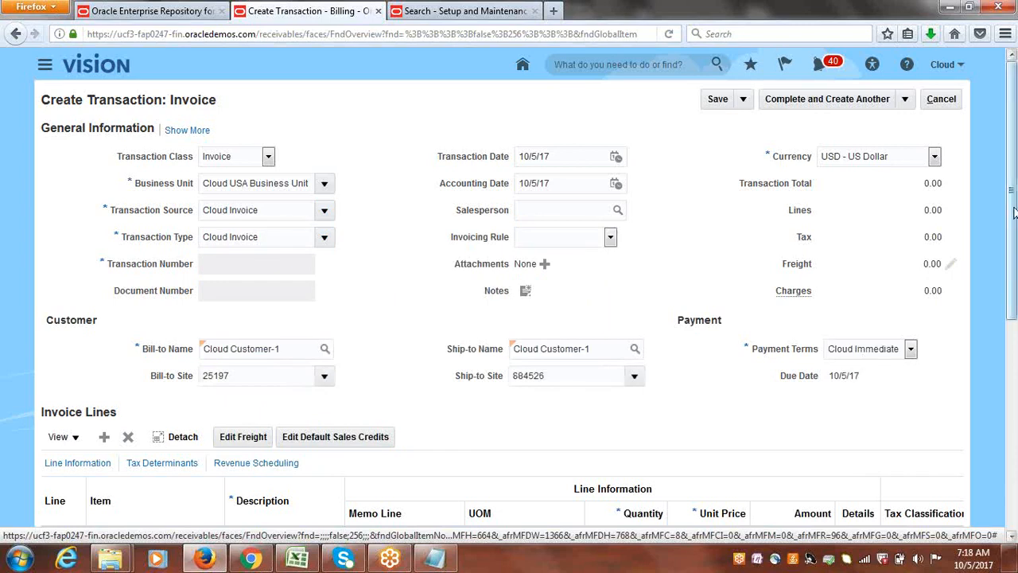
Fill in invoice line 1 with description GOODS, quantity 1 and unit price 10000.
{"action": "scroll", "coordinate": [1014, 211], "scroll_direction": "down", "scroll_amount": 2}
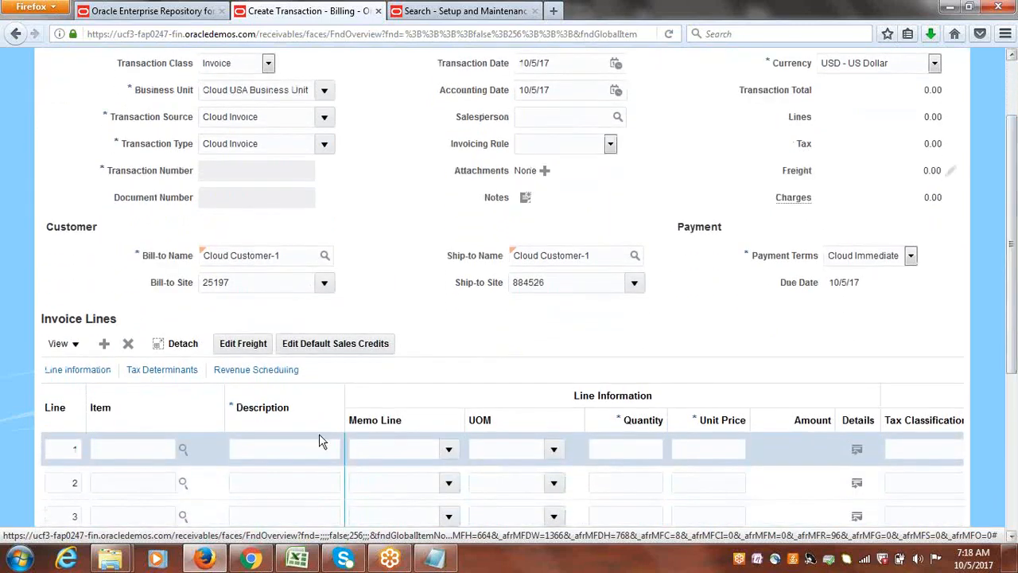
{"action": "left_click", "coordinate": [264, 446]}
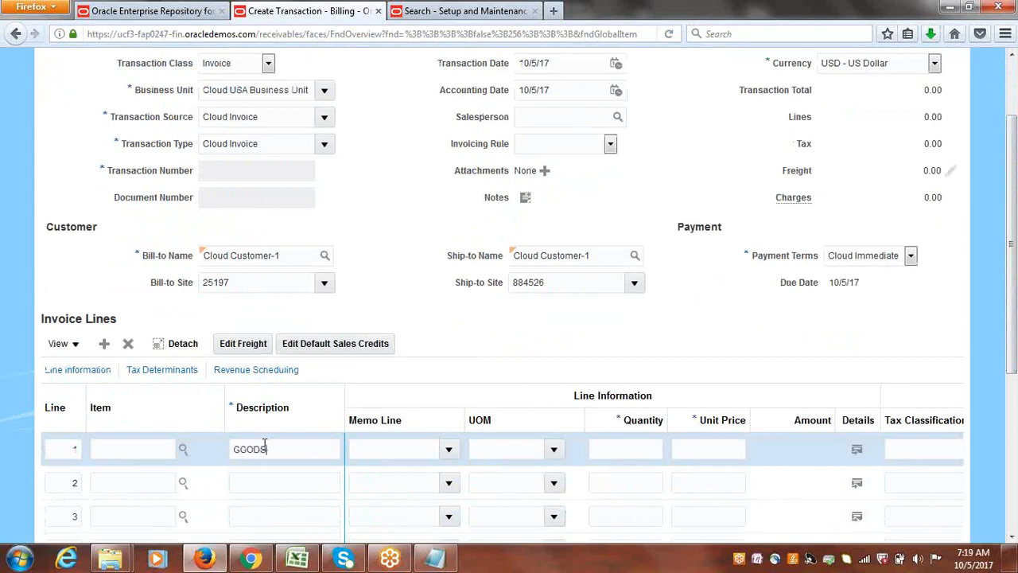
{"action": "left_click", "coordinate": [693, 450]}
{"action": "type", "text": "10000"}
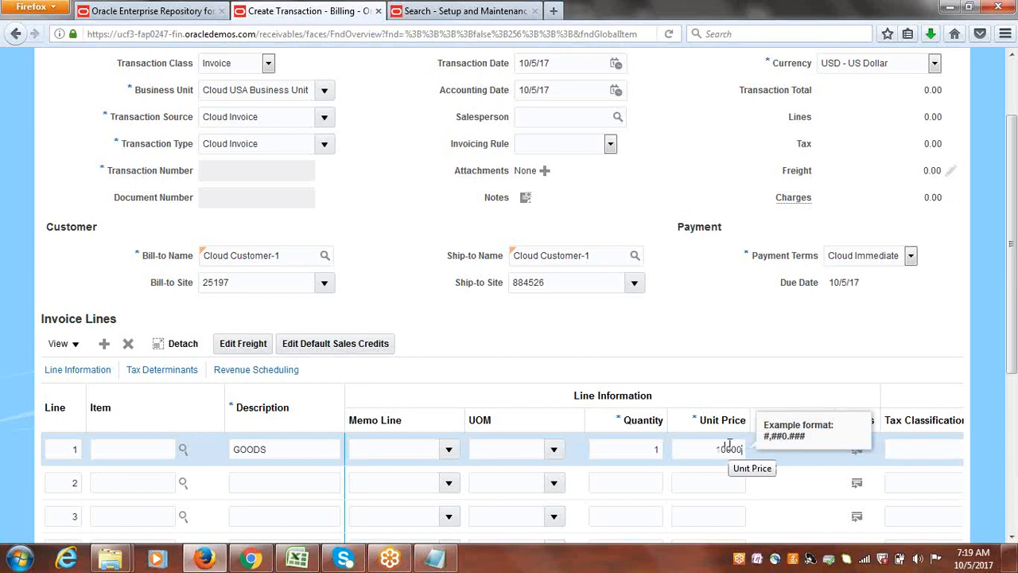
{"action": "left_click", "coordinate": [724, 331]}
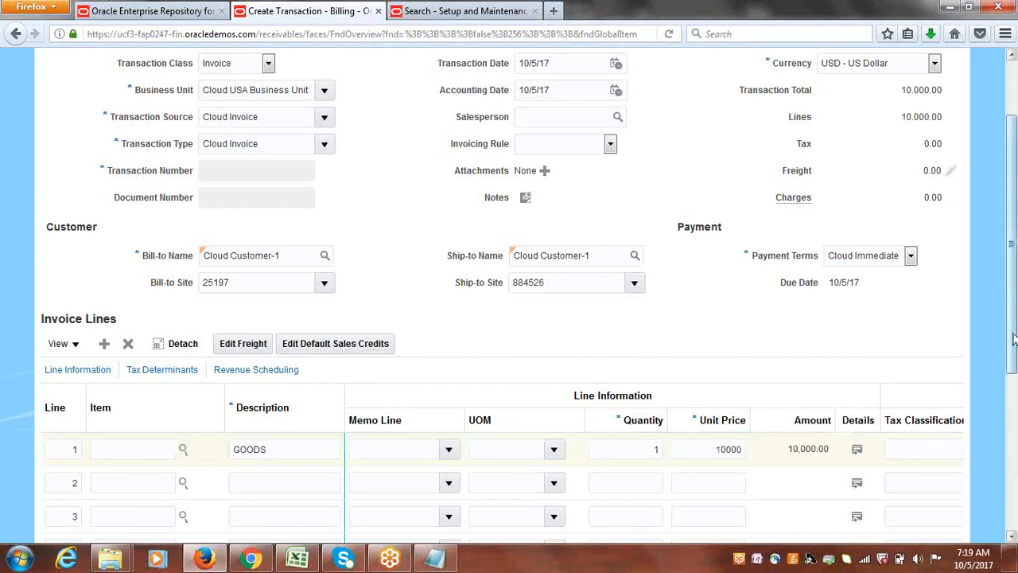
Expand the invoice's general information to review its payment details, and save the invoice.
{"action": "left_click_drag", "start_coordinate": [1013, 338], "coordinate": [1014, 295]}
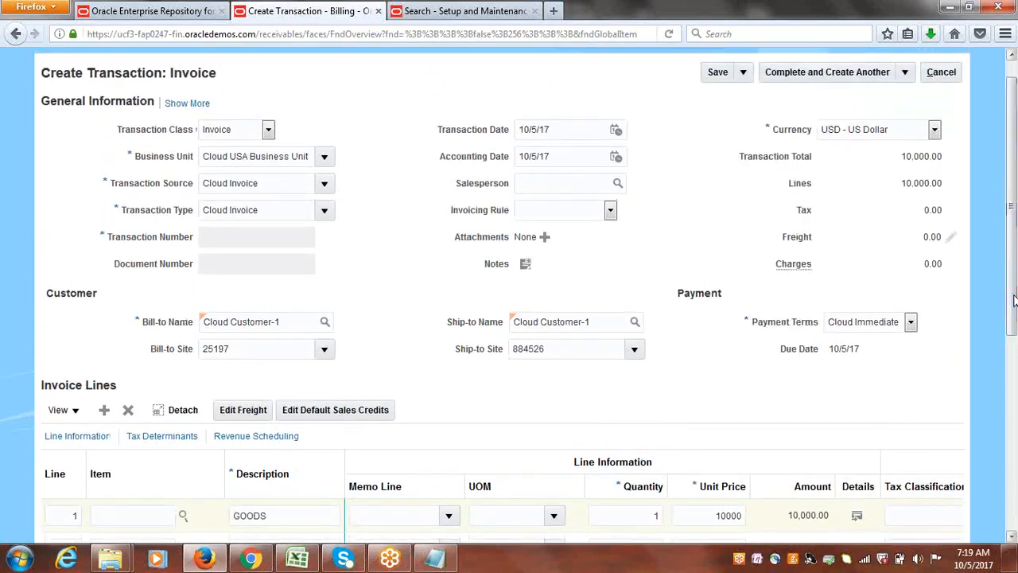
{"action": "left_click", "coordinate": [189, 106]}
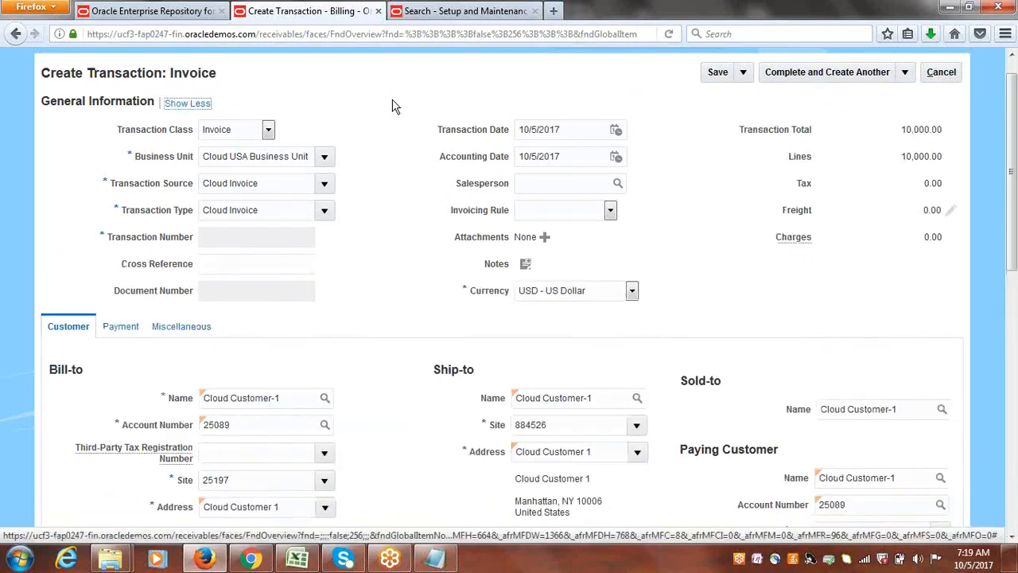
{"action": "left_click", "coordinate": [121, 333]}
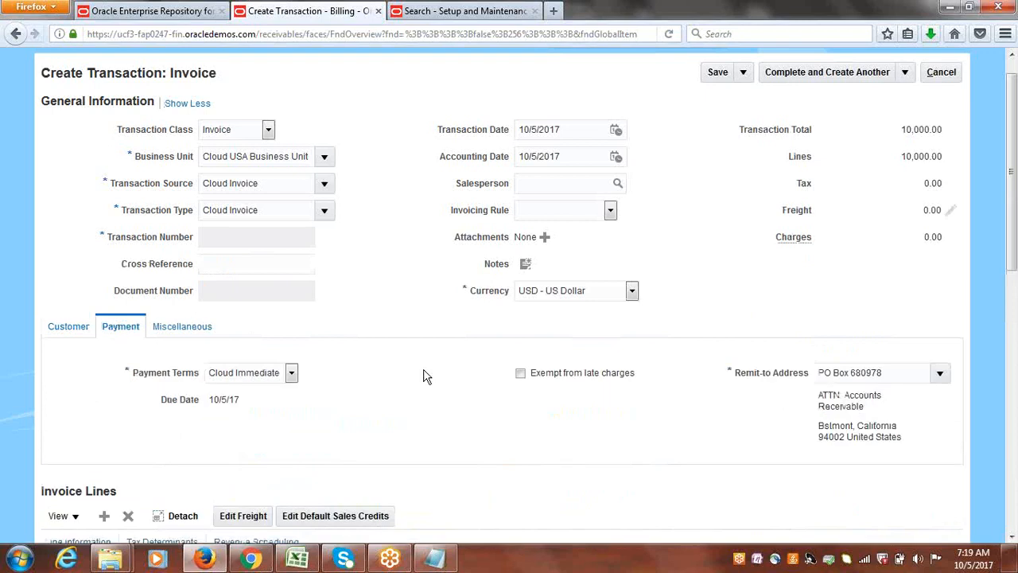
{"action": "scroll", "coordinate": [1014, 309], "scroll_direction": "down", "scroll_amount": 2}
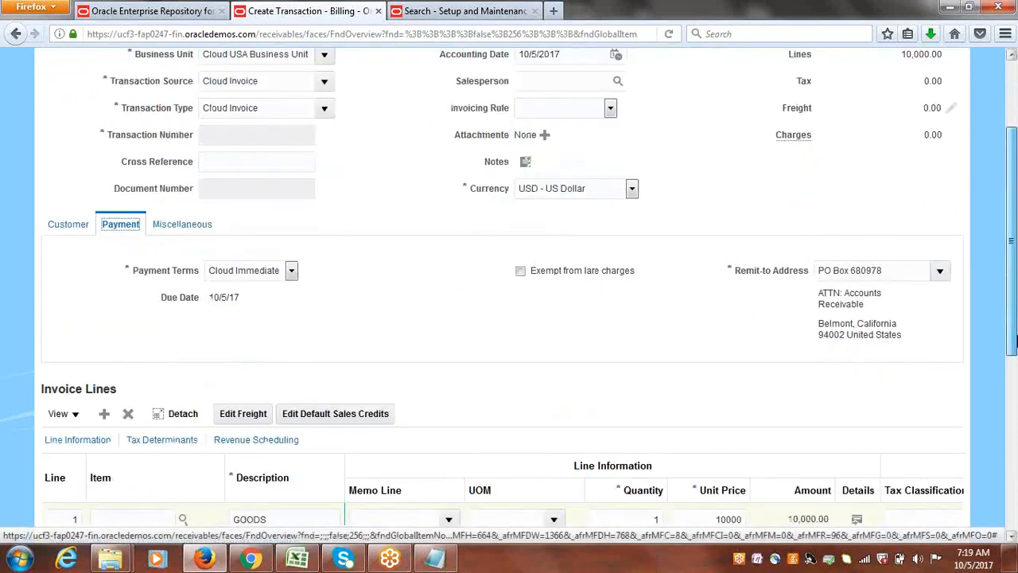
{"action": "scroll", "coordinate": [1010, 302], "scroll_direction": "up", "scroll_amount": 3}
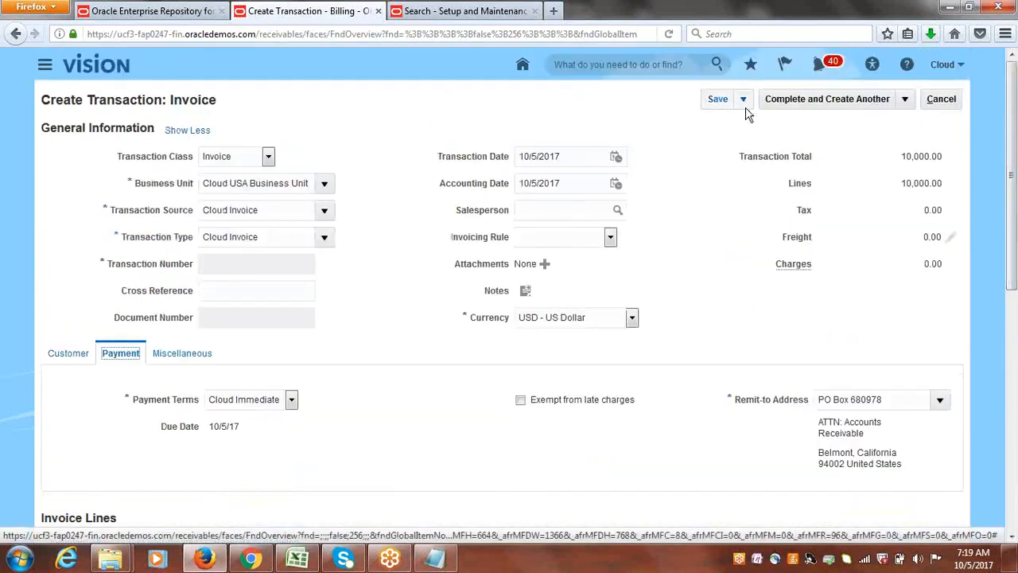
{"action": "left_click", "coordinate": [718, 99]}
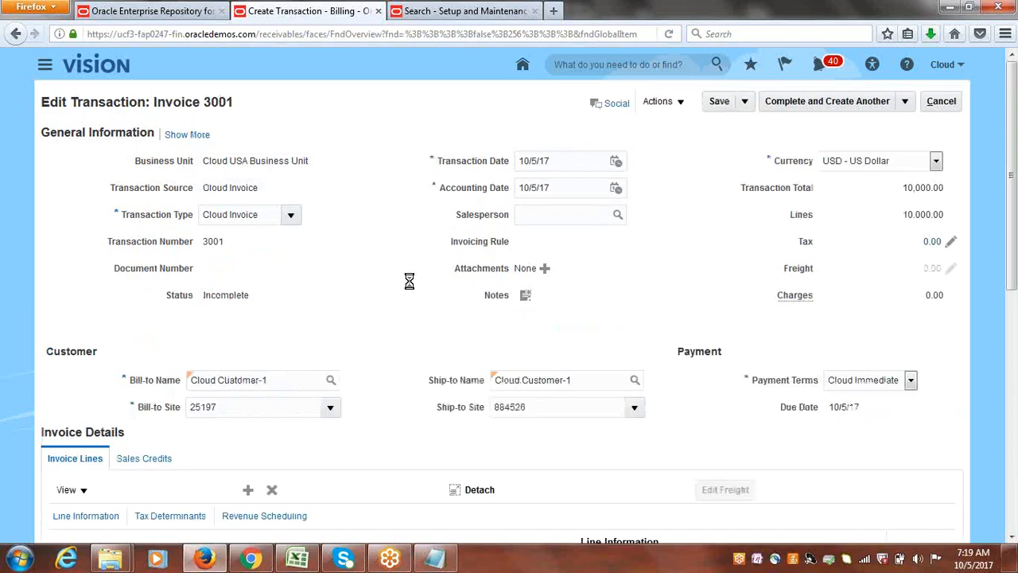
Examine the saved invoice's expanded customer, payment and miscellaneous details, checking its payment information.
{"action": "left_click", "coordinate": [182, 136]}
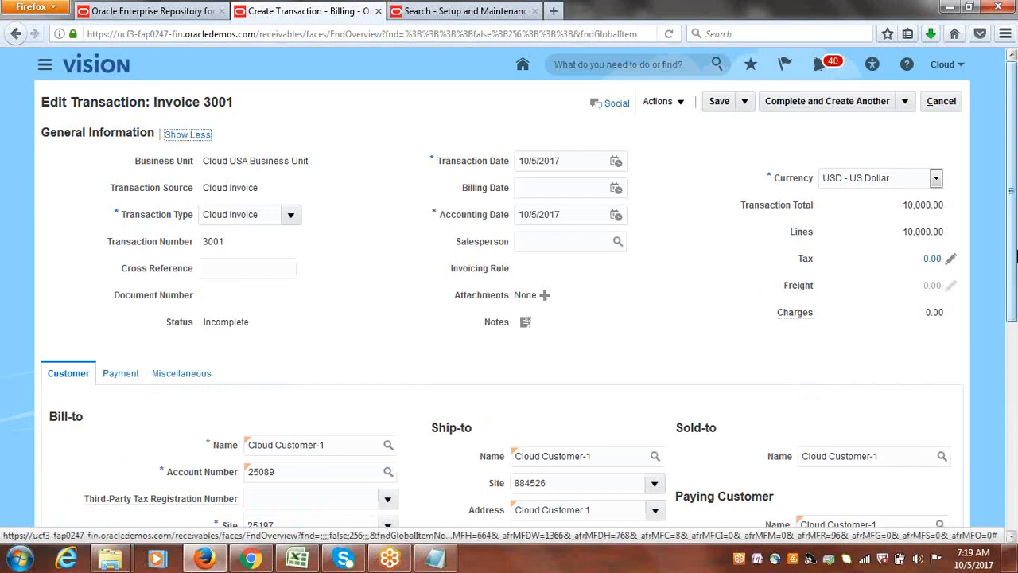
{"action": "left_click_drag", "start_coordinate": [1010, 221], "coordinate": [1016, 320]}
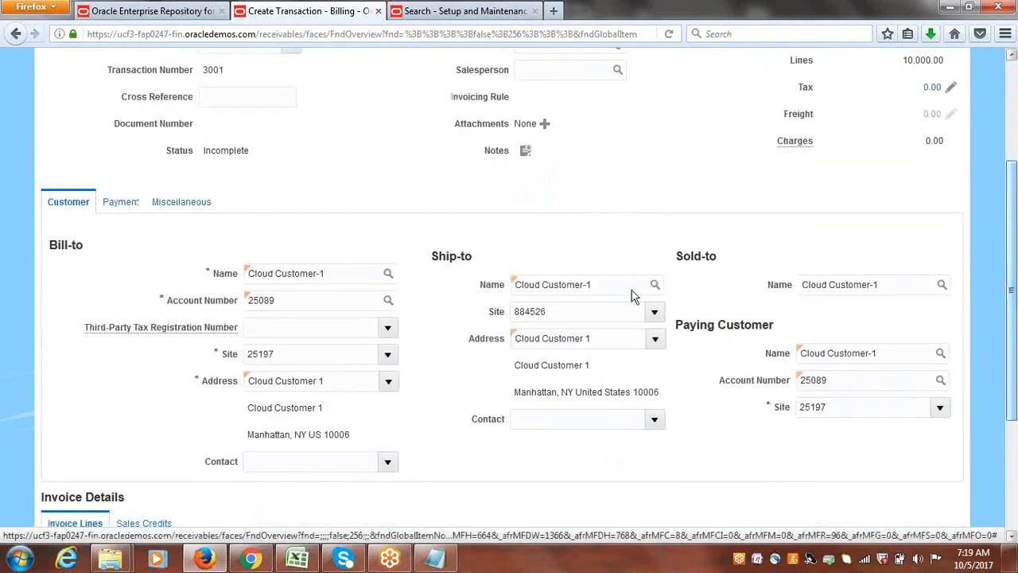
{"action": "left_click", "coordinate": [124, 203]}
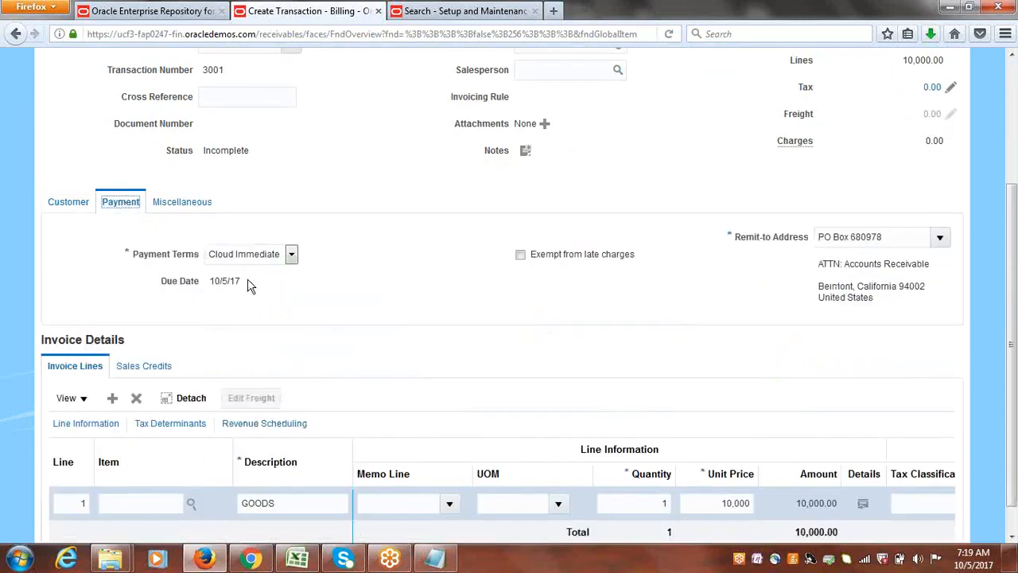
{"action": "left_click", "coordinate": [182, 202]}
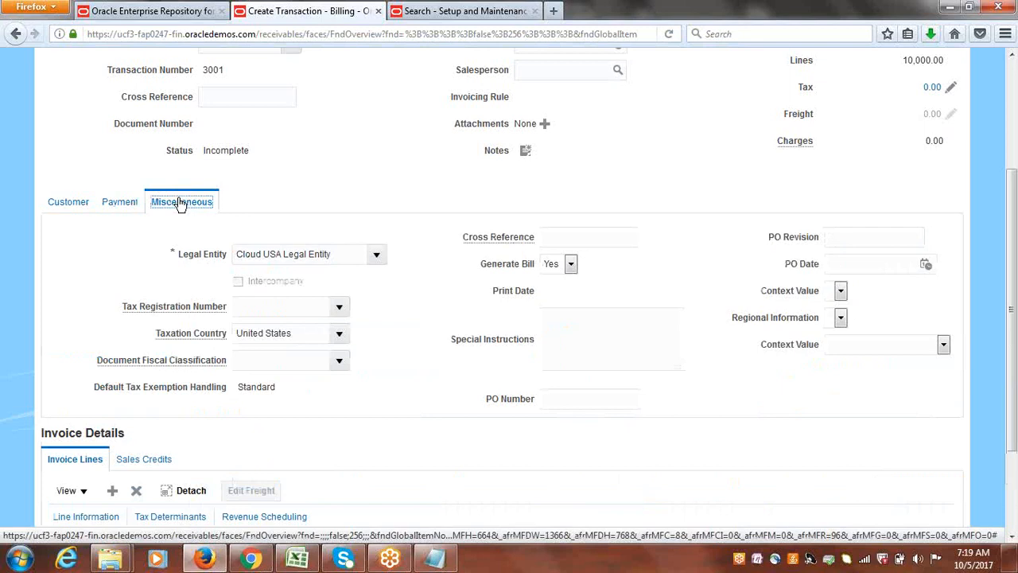
{"action": "left_click", "coordinate": [125, 204]}
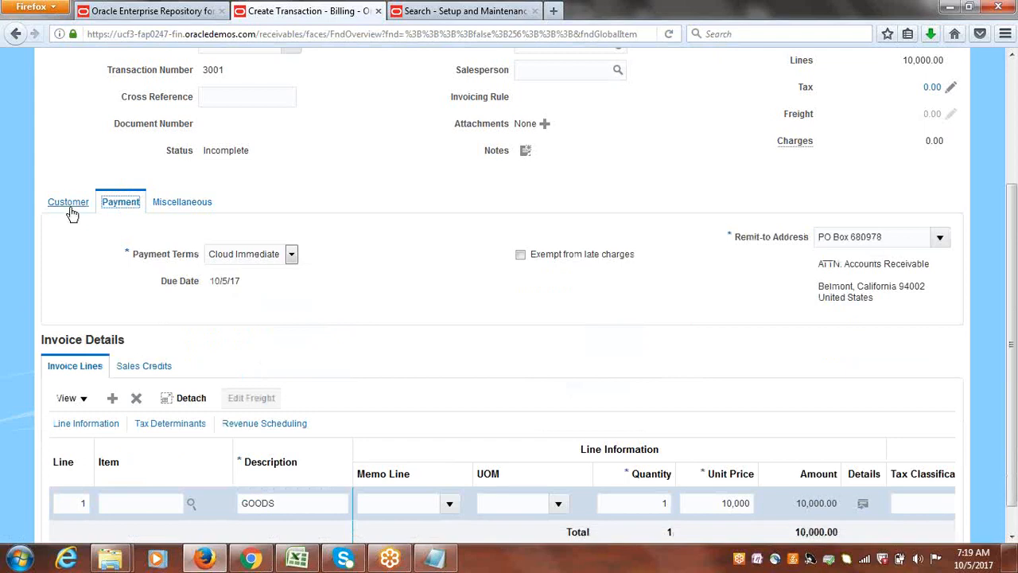
{"action": "left_click", "coordinate": [43, 201]}
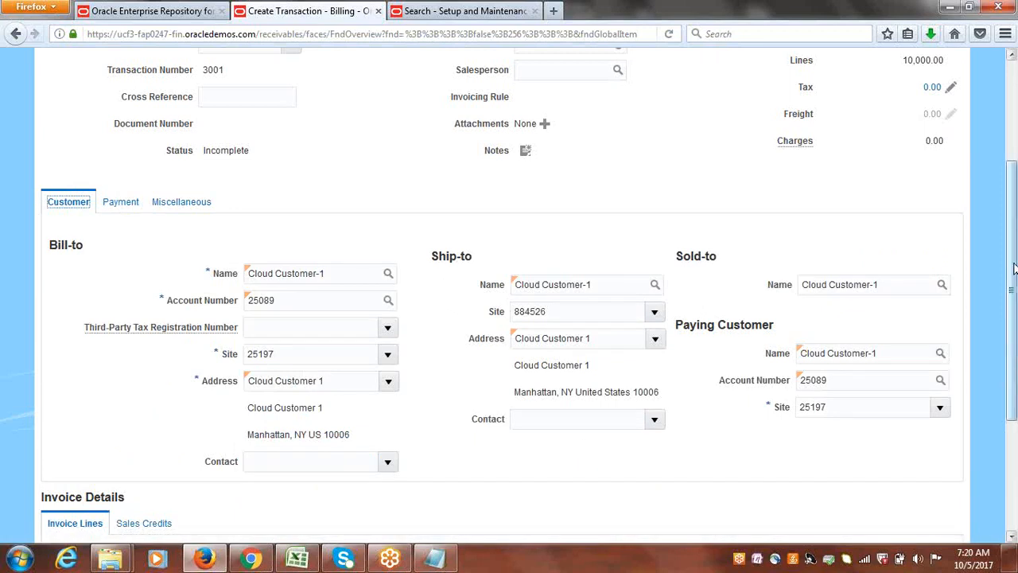
{"action": "left_click_drag", "start_coordinate": [1013, 271], "coordinate": [1012, 175]}
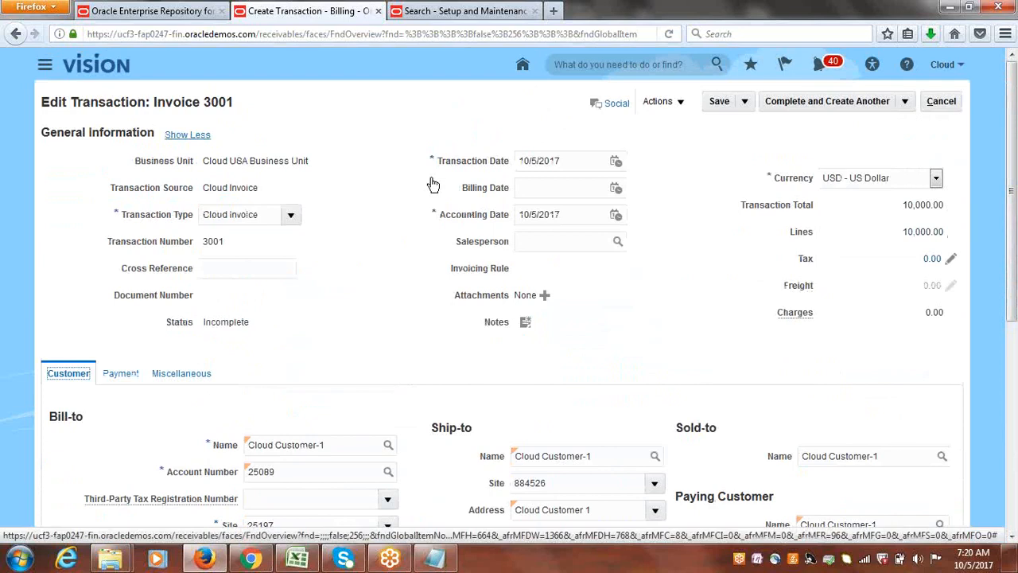
{"action": "left_click", "coordinate": [183, 137]}
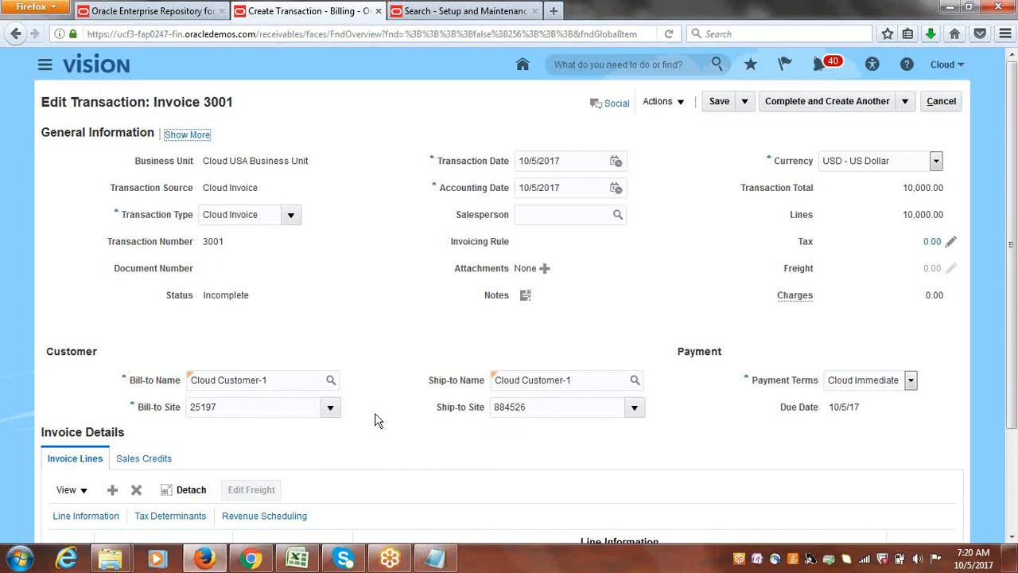
{"action": "left_click", "coordinate": [419, 291]}
{"action": "left_click", "coordinate": [190, 135]}
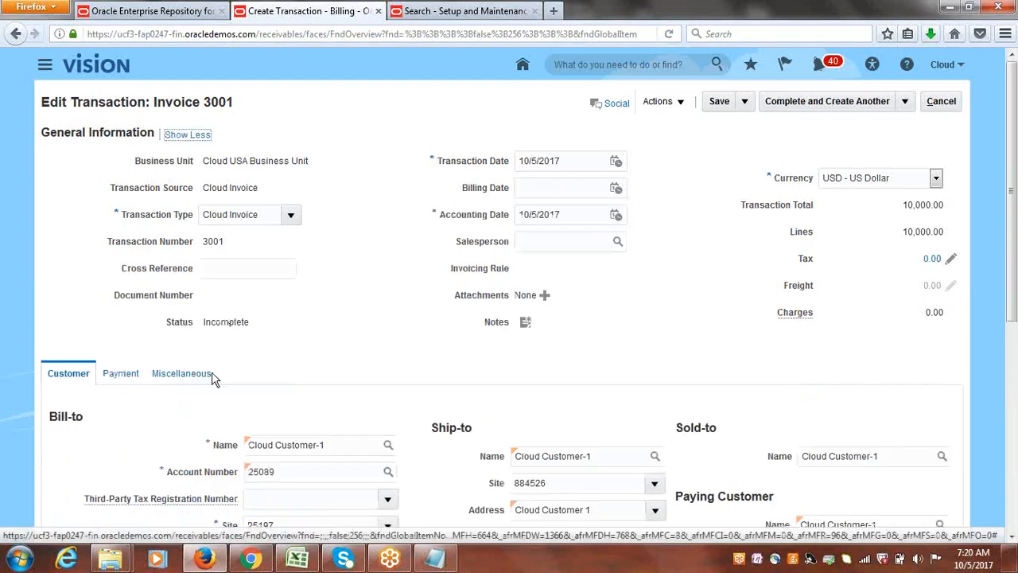
{"action": "left_click", "coordinate": [128, 373]}
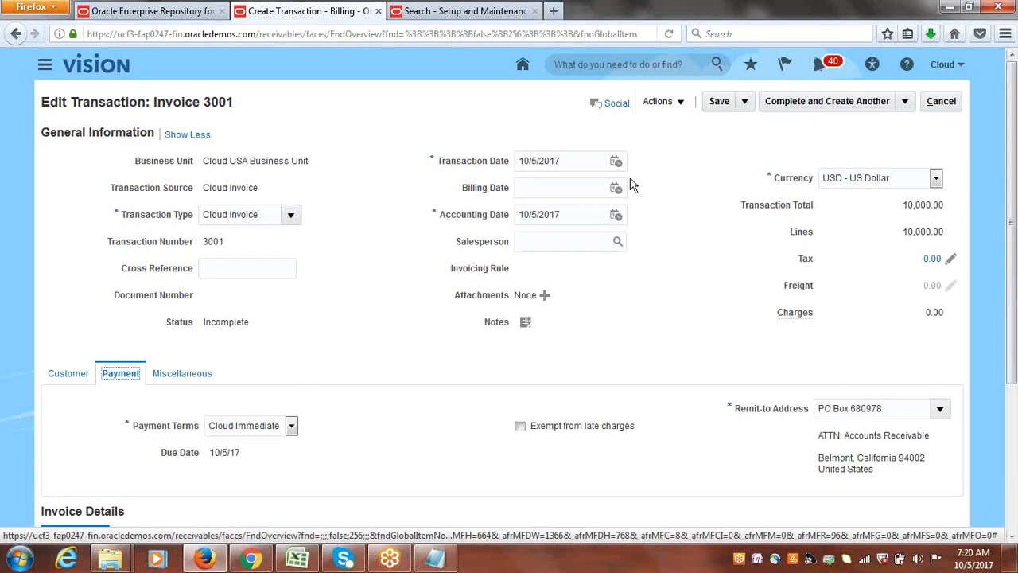
Save the invoice, complete and close it, and acknowledge the completion.
{"action": "left_click", "coordinate": [719, 101]}
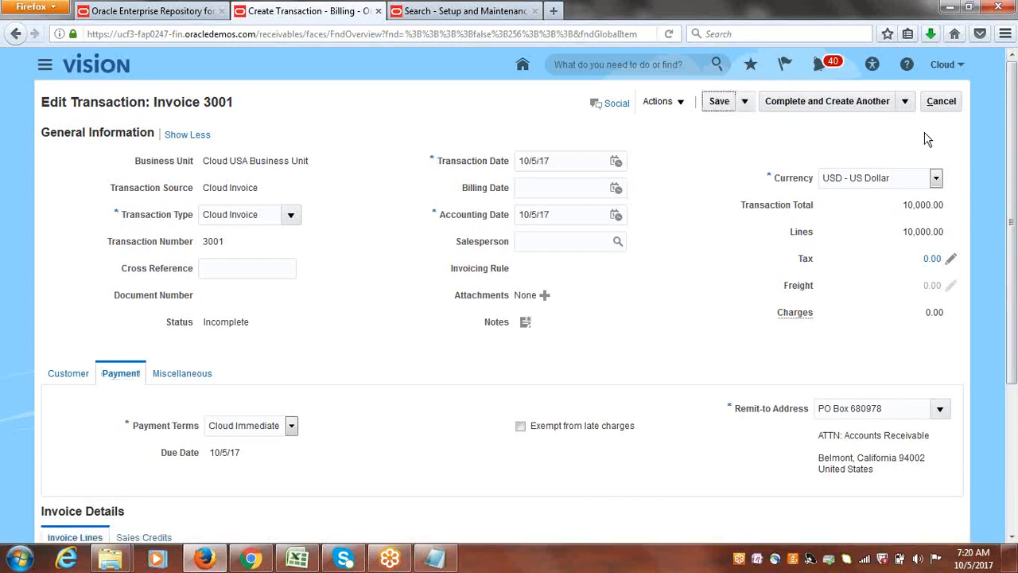
{"action": "left_click", "coordinate": [904, 101]}
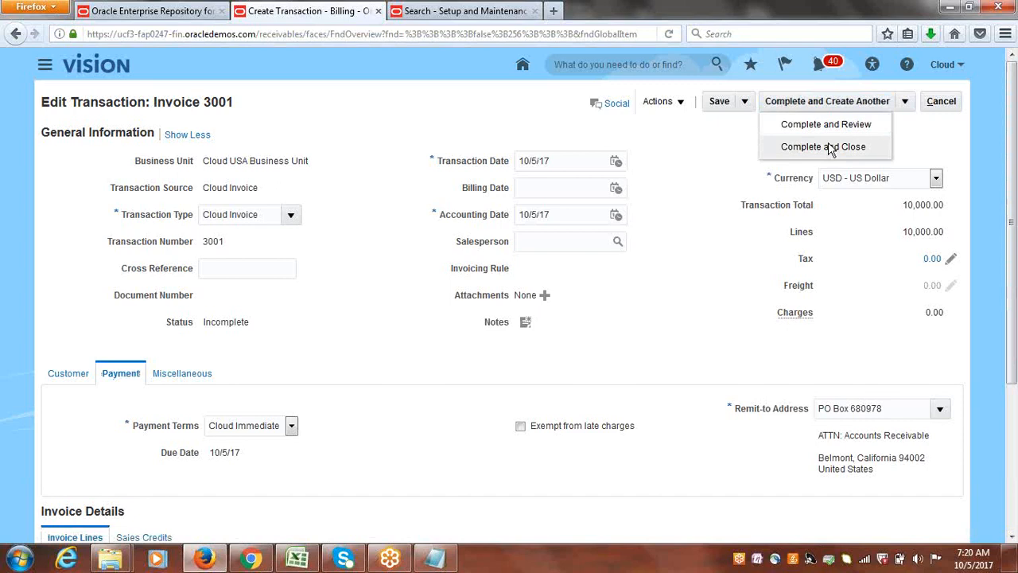
{"action": "left_click", "coordinate": [830, 148]}
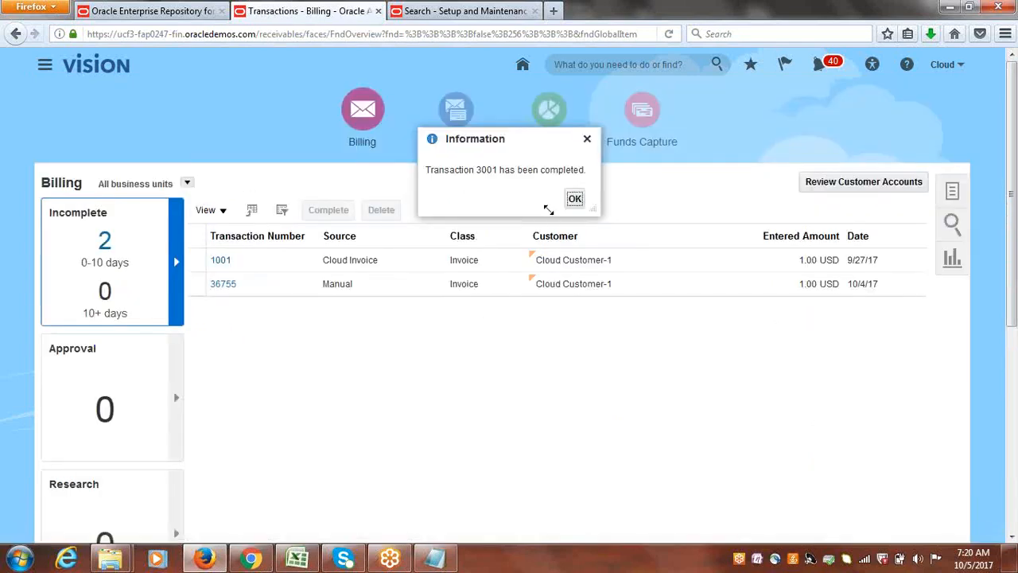
{"action": "left_click", "coordinate": [576, 200]}
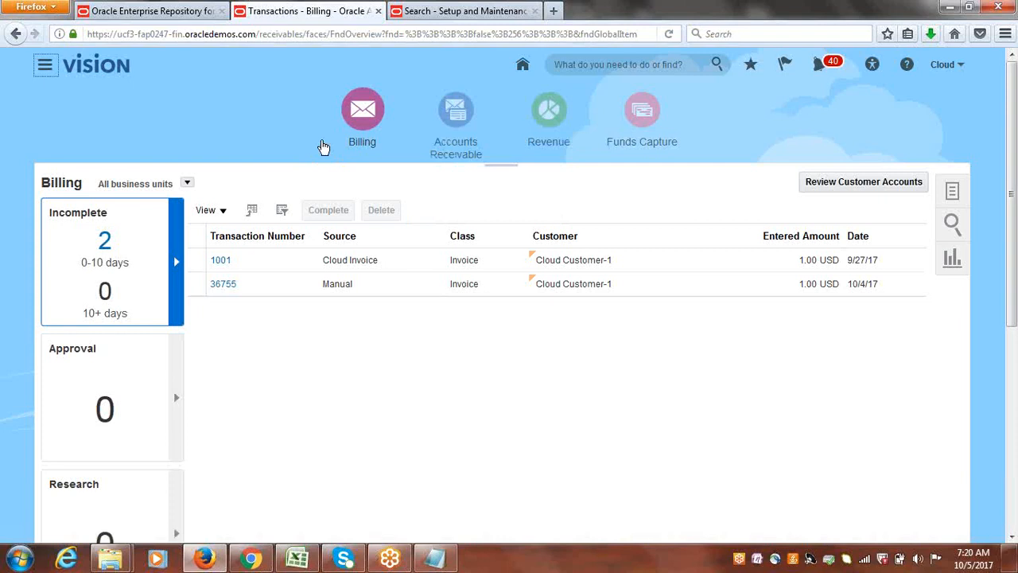
Create a new invoice transaction and set its transaction source to Cloud Invoice.
{"action": "left_click", "coordinate": [953, 194]}
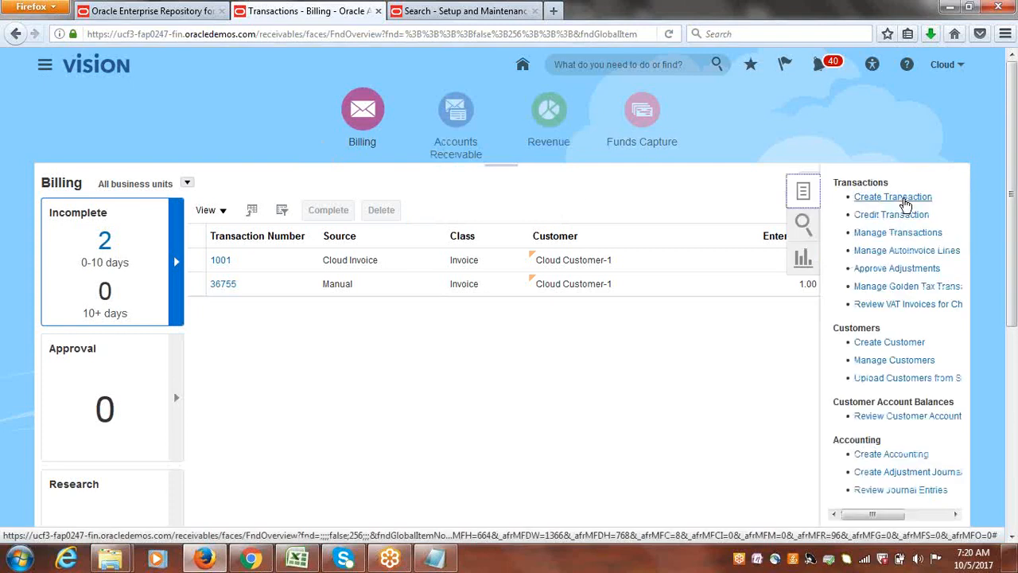
{"action": "left_click", "coordinate": [901, 198]}
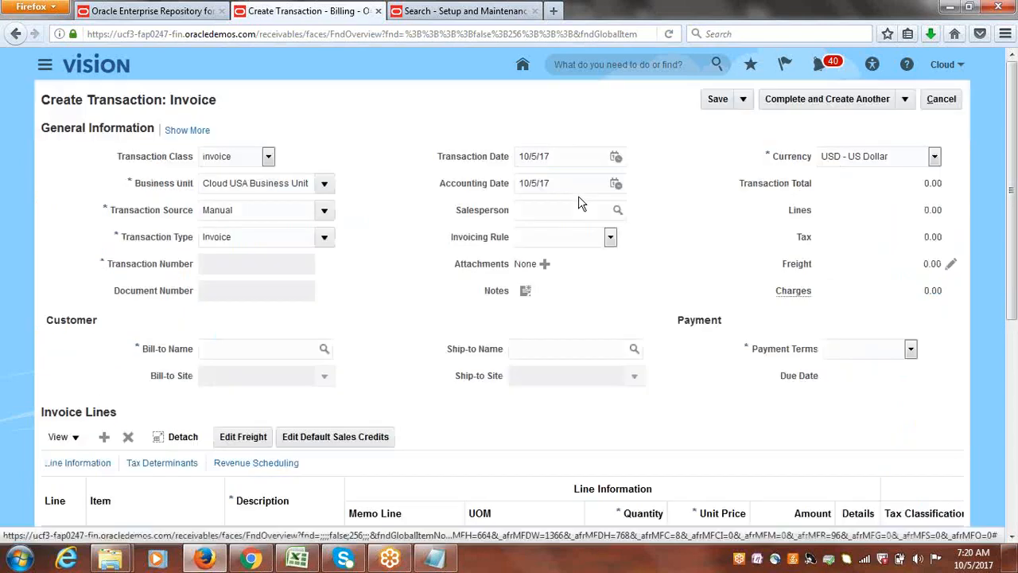
{"action": "left_click", "coordinate": [323, 210]}
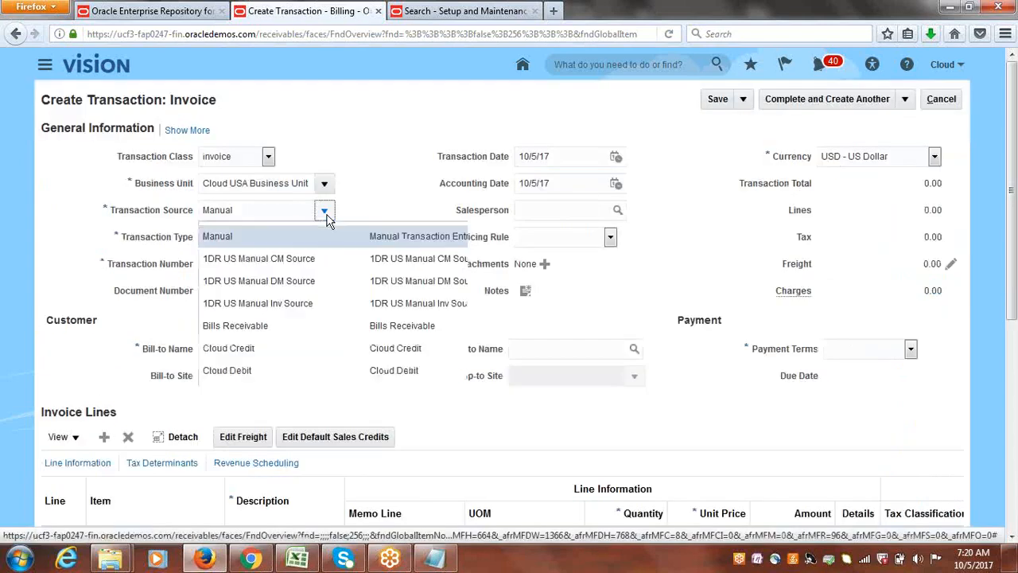
{"action": "left_click", "coordinate": [269, 395]}
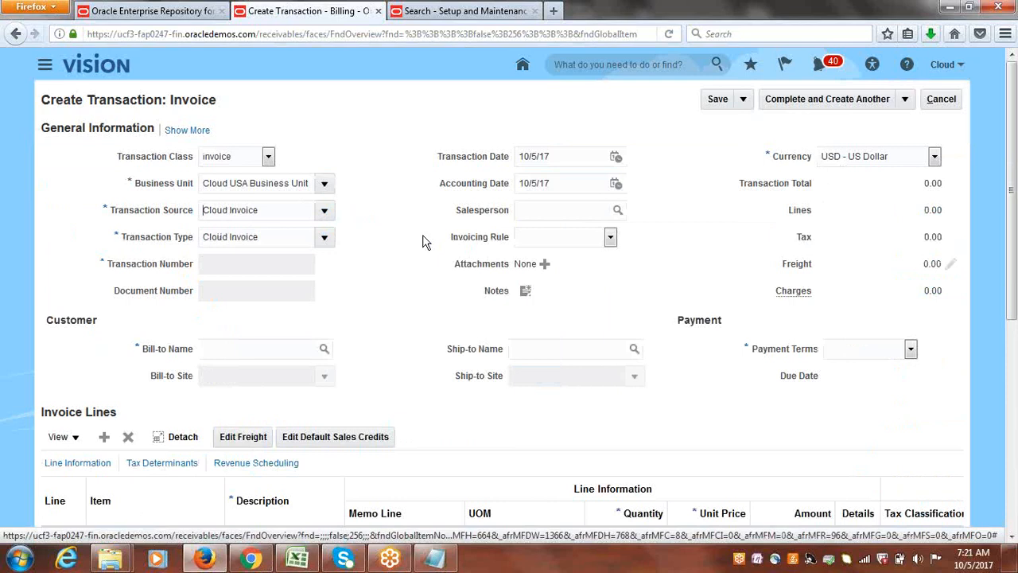
Set the invoice's bill-to customer to Cloud Customer-1.
{"action": "left_click", "coordinate": [270, 350]}
{"action": "type", "text": "CL"}
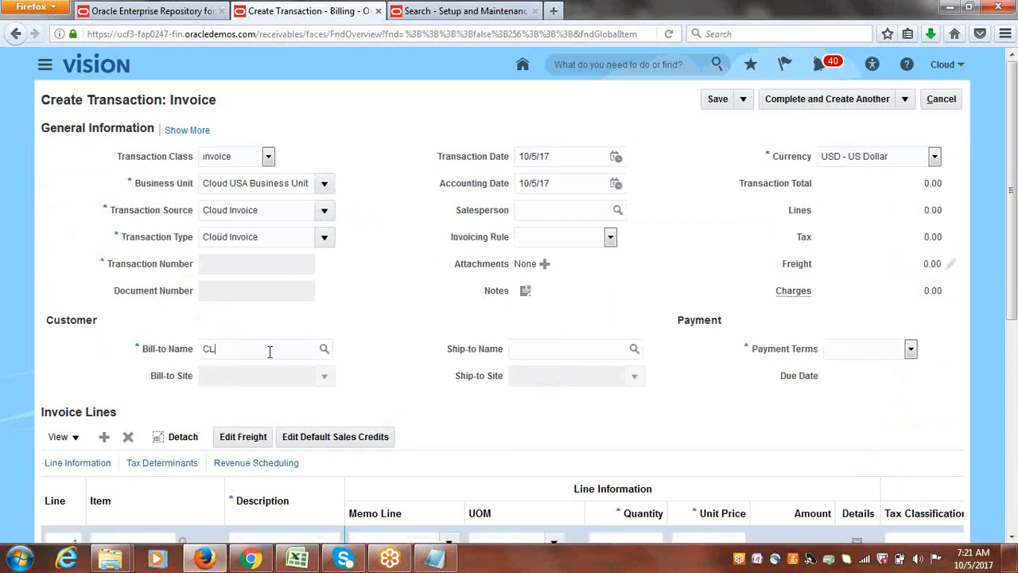
{"action": "type", "text": "OUD CU"}
{"action": "key", "text": "Tab"}
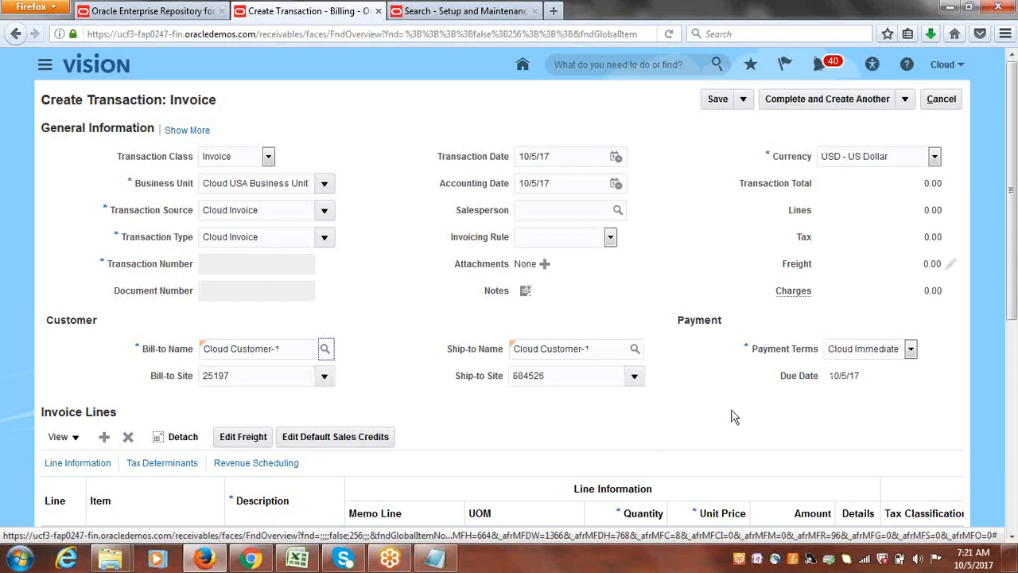
Fill in invoice line 1 with description GOODS, quantity 1 and unit price 10000, and save the invoice.
{"action": "scroll", "coordinate": [1010, 216], "scroll_direction": "down", "scroll_amount": 3}
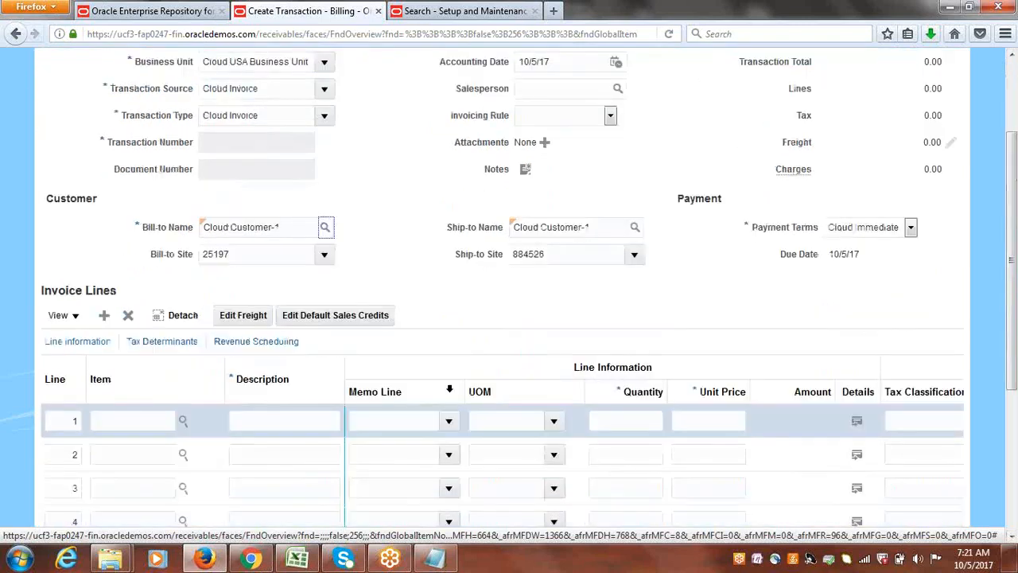
{"action": "left_click", "coordinate": [282, 418]}
{"action": "type", "text": "GOODS"}
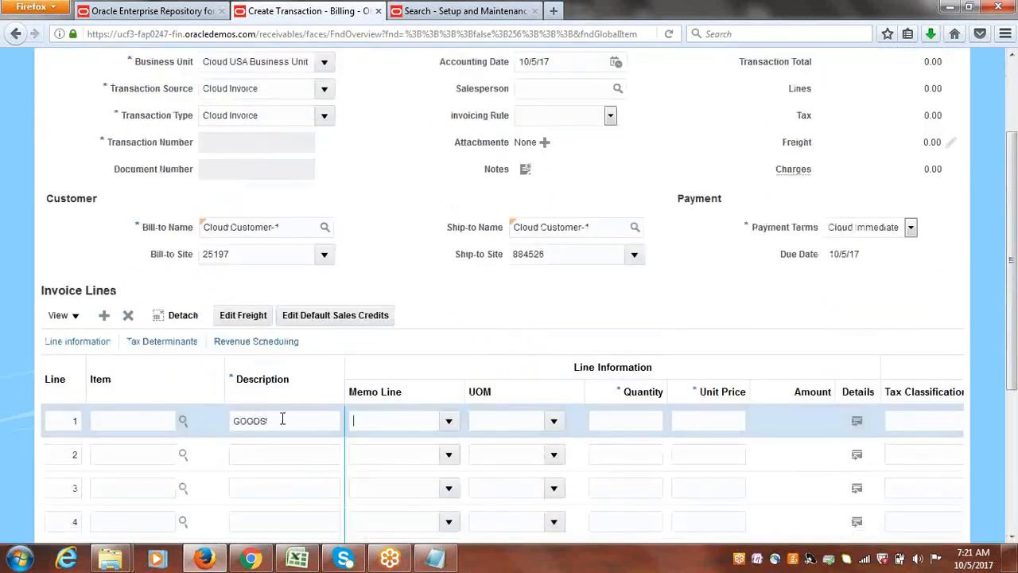
{"action": "left_click", "coordinate": [731, 421]}
{"action": "type", "text": "1"}
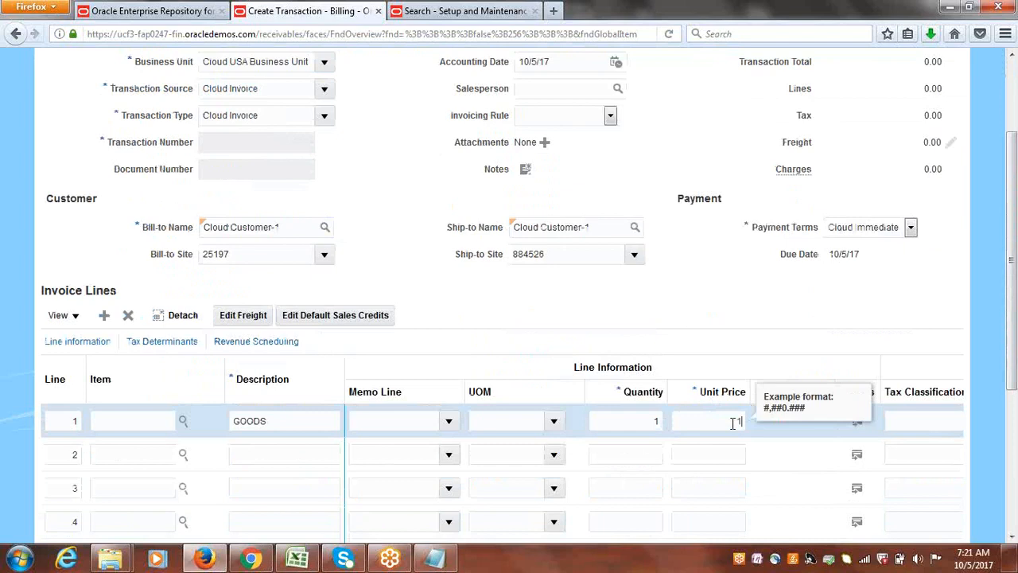
{"action": "type", "text": "0000"}
{"action": "left_click", "coordinate": [703, 291]}
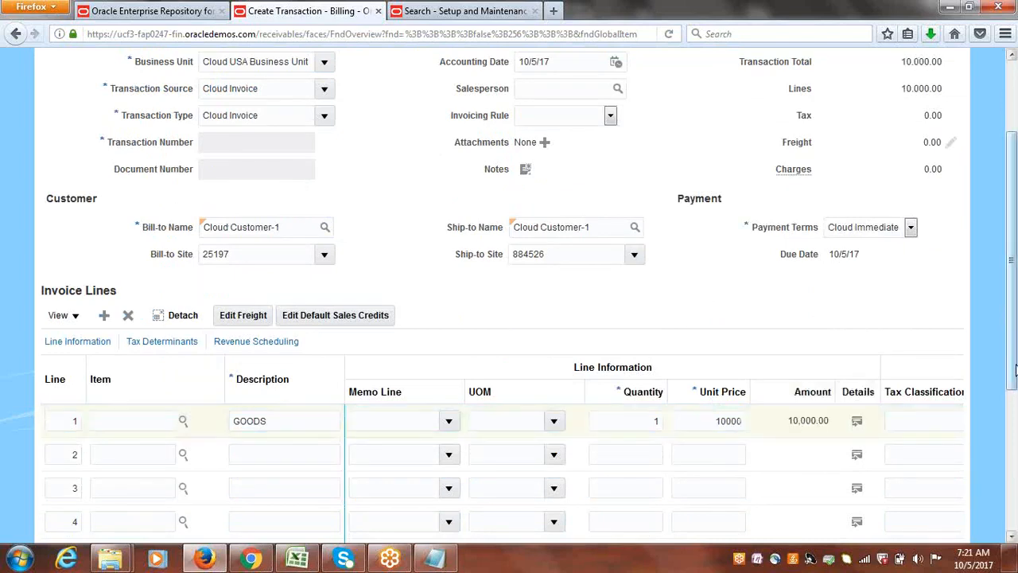
{"action": "left_click_drag", "start_coordinate": [1013, 370], "coordinate": [1011, 239]}
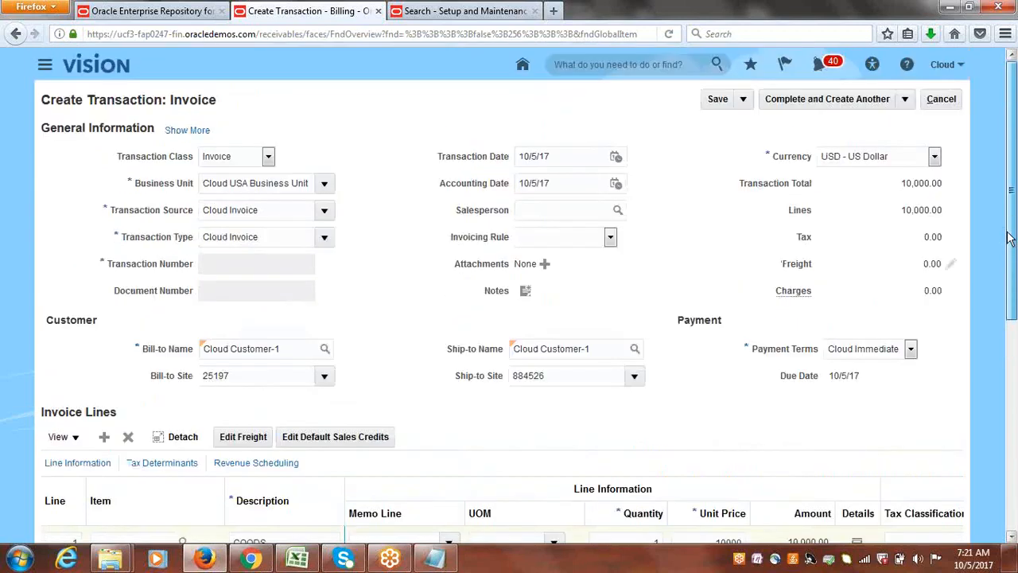
{"action": "left_click", "coordinate": [715, 102]}
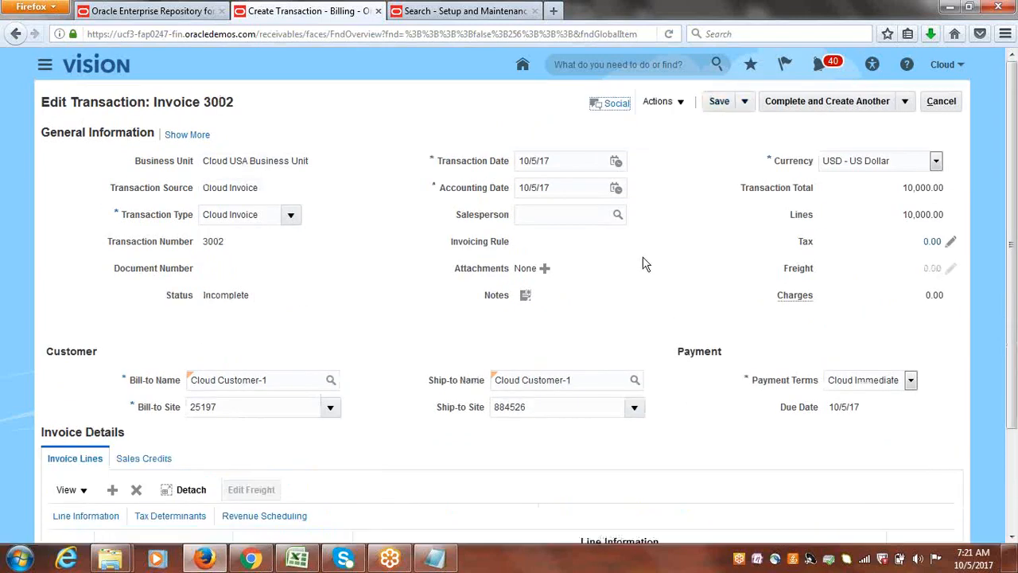
Expand the saved invoice's general information and examine its miscellaneous, customer and payment details.
{"action": "left_click", "coordinate": [191, 145]}
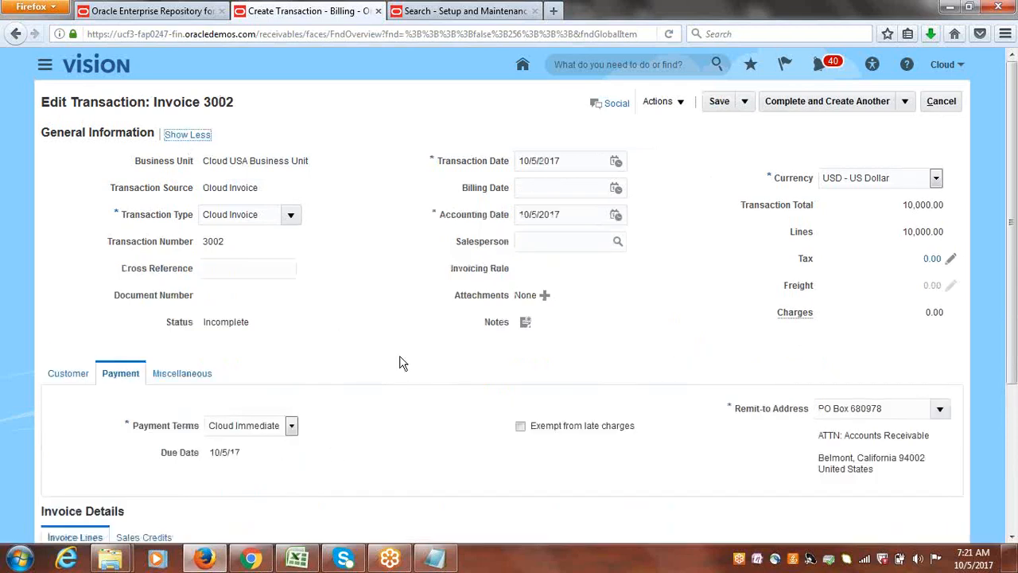
{"action": "left_click", "coordinate": [182, 373]}
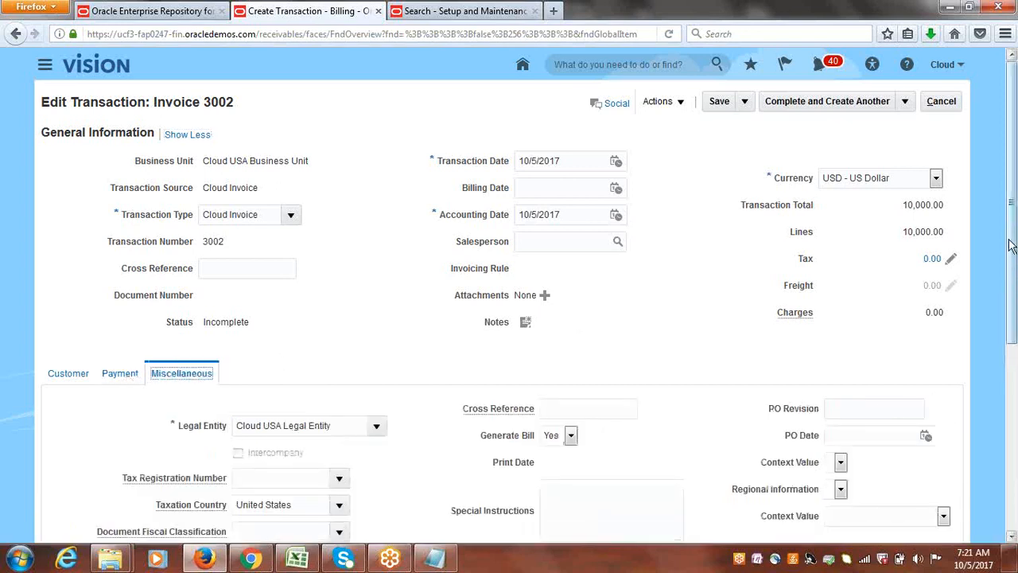
{"action": "left_click_drag", "start_coordinate": [1012, 270], "coordinate": [1007, 249]}
{"action": "left_click", "coordinate": [80, 364]}
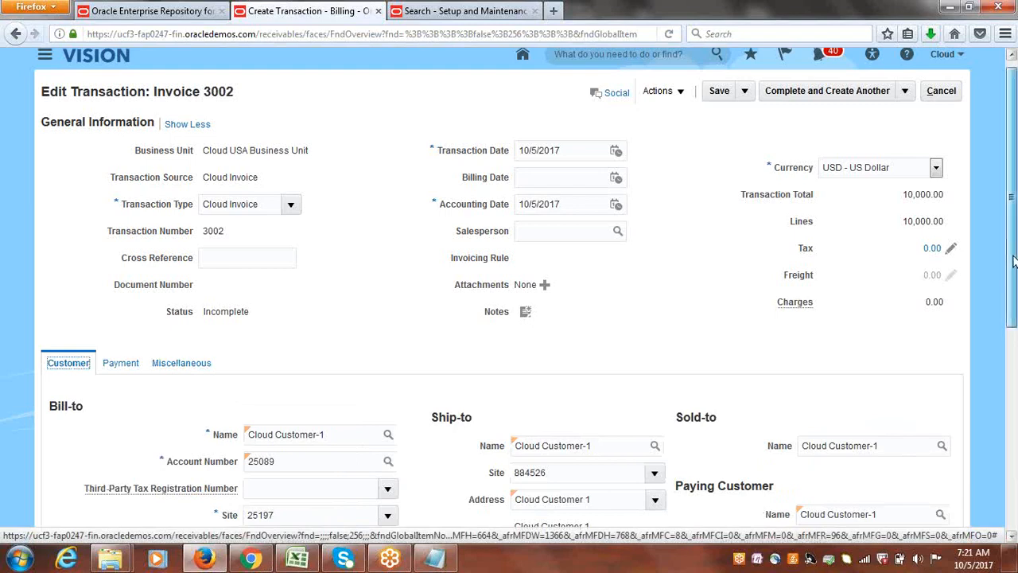
{"action": "left_click_drag", "start_coordinate": [1013, 251], "coordinate": [996, 226]}
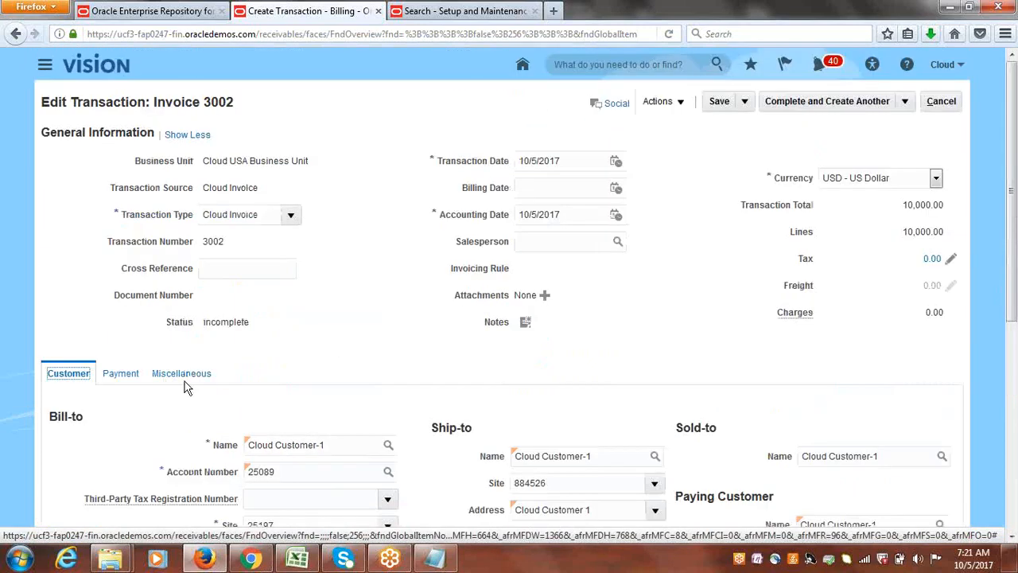
{"action": "left_click", "coordinate": [129, 380]}
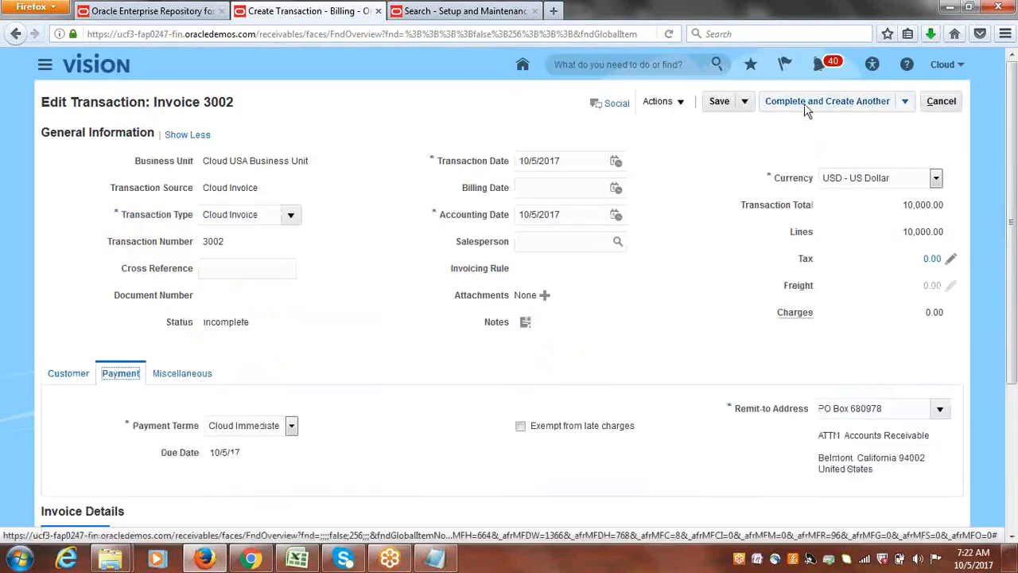
Complete and close the second invoice, and acknowledge the completion.
{"action": "left_click", "coordinate": [905, 102]}
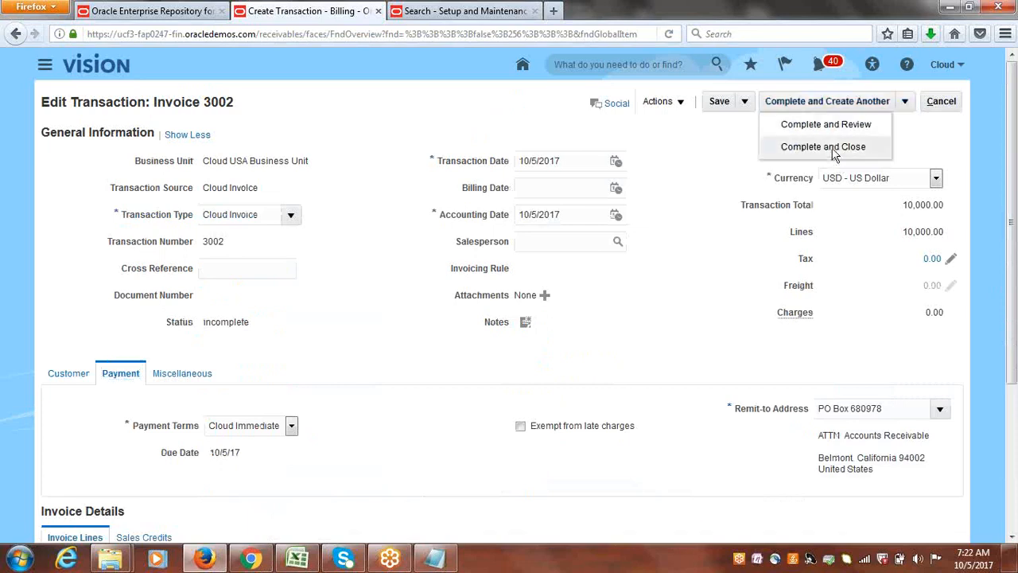
{"action": "left_click", "coordinate": [832, 146]}
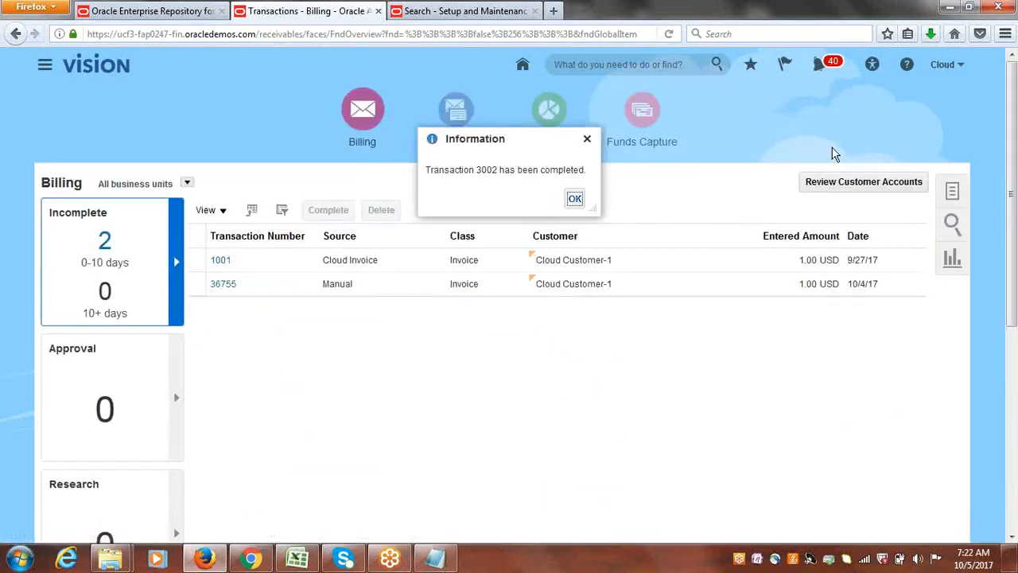
{"action": "left_click", "coordinate": [575, 198]}
Open the Manage Customers setup task and search for the organization name Cloud Cu.
{"action": "left_click", "coordinate": [448, 8]}
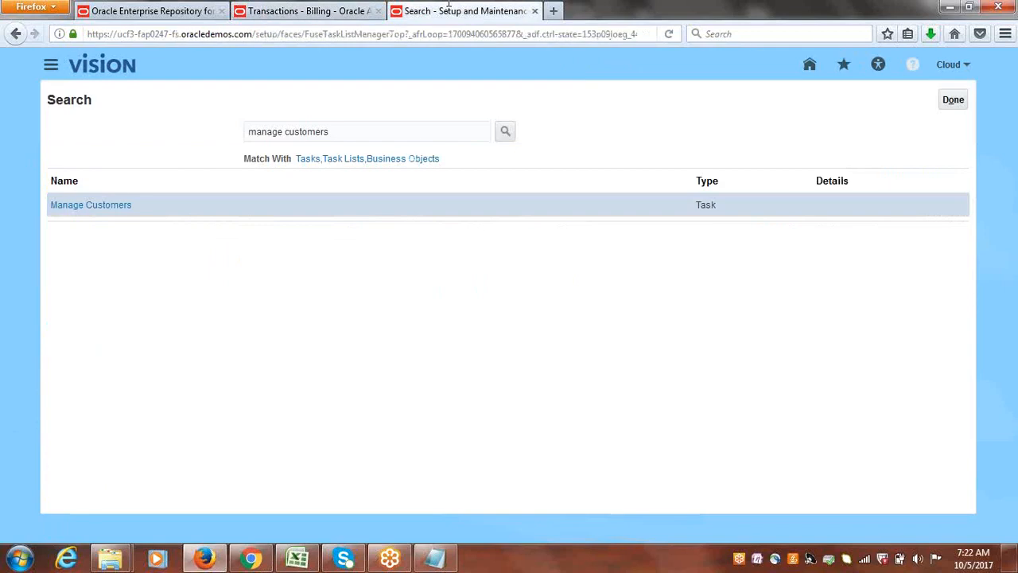
{"action": "left_click", "coordinate": [54, 206]}
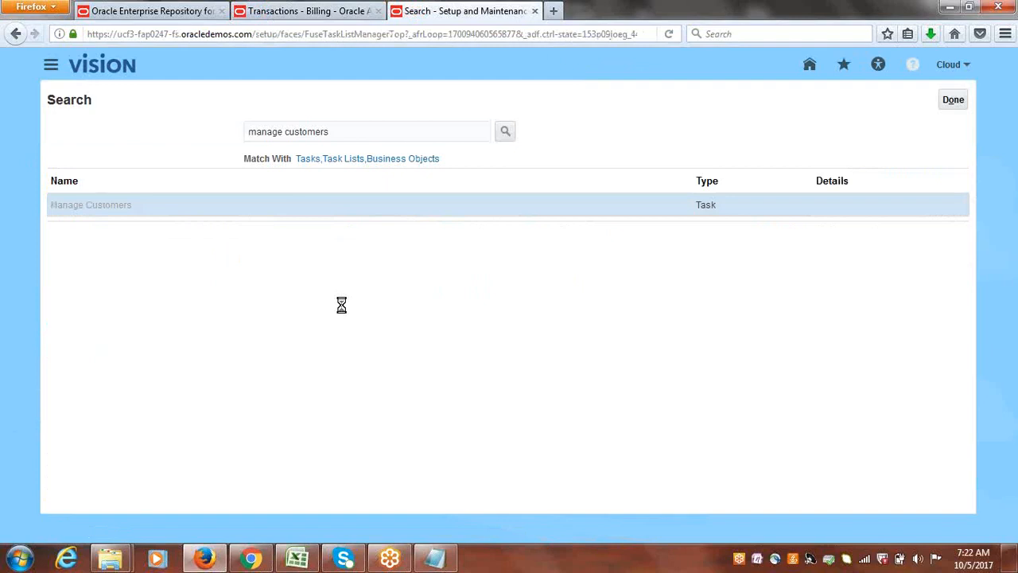
{"action": "left_click", "coordinate": [310, 236]}
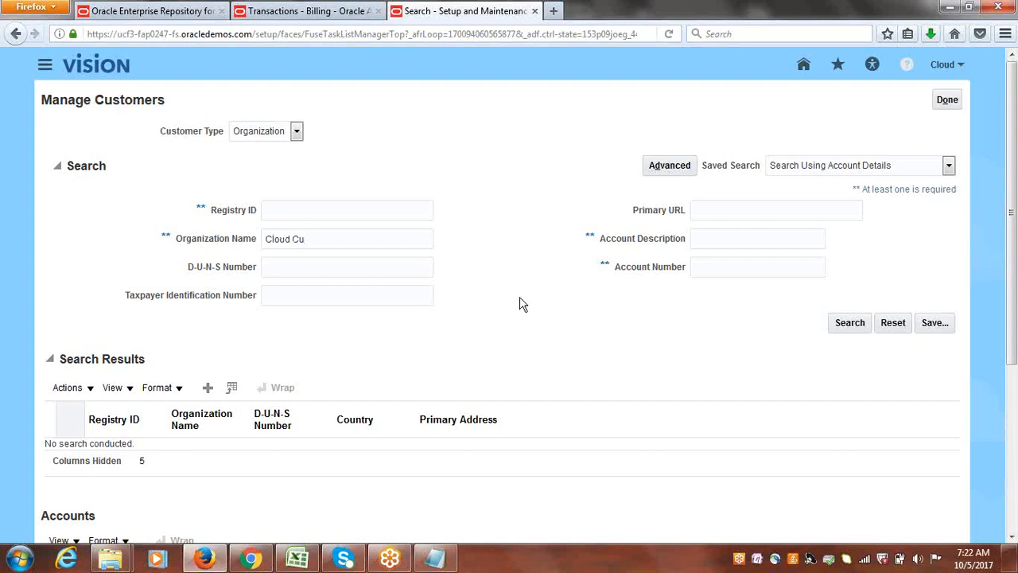
{"action": "key", "text": "Return"}
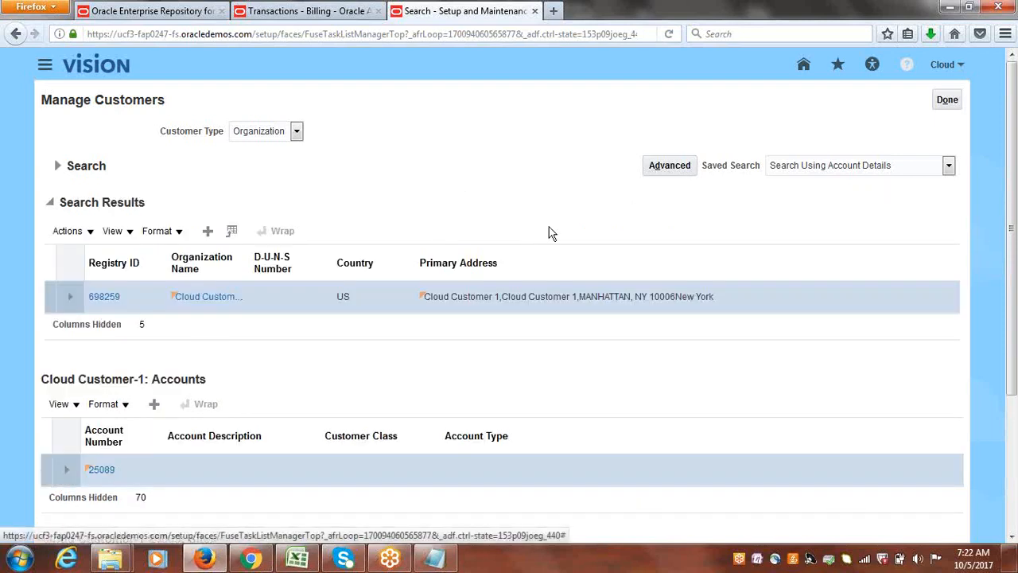
Open the payment details of Cloud Customer-1's Manhattan site with the bill-to and ship-to purposes.
{"action": "left_click_drag", "start_coordinate": [1011, 227], "coordinate": [1016, 398]}
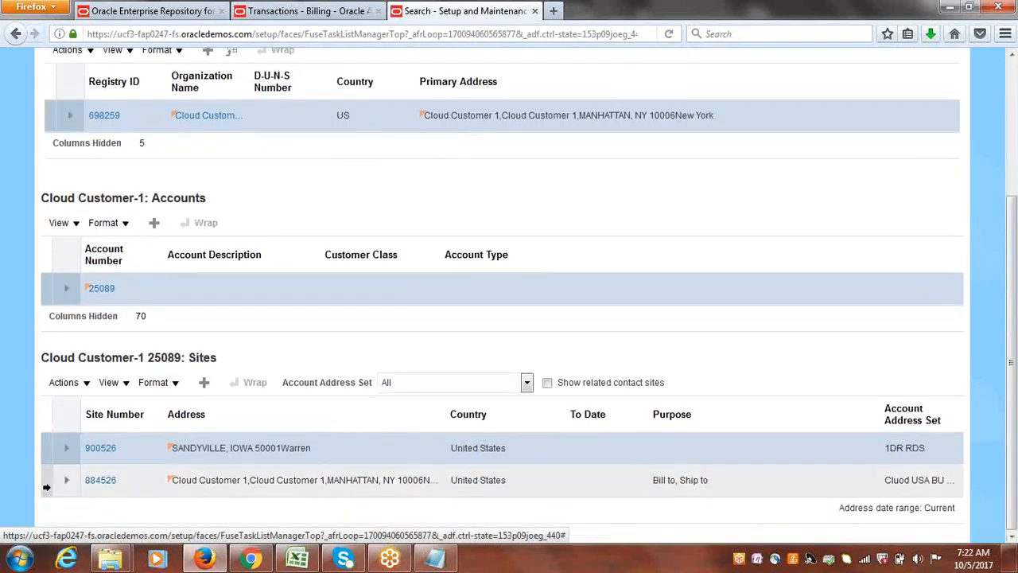
{"action": "left_click", "coordinate": [305, 9]}
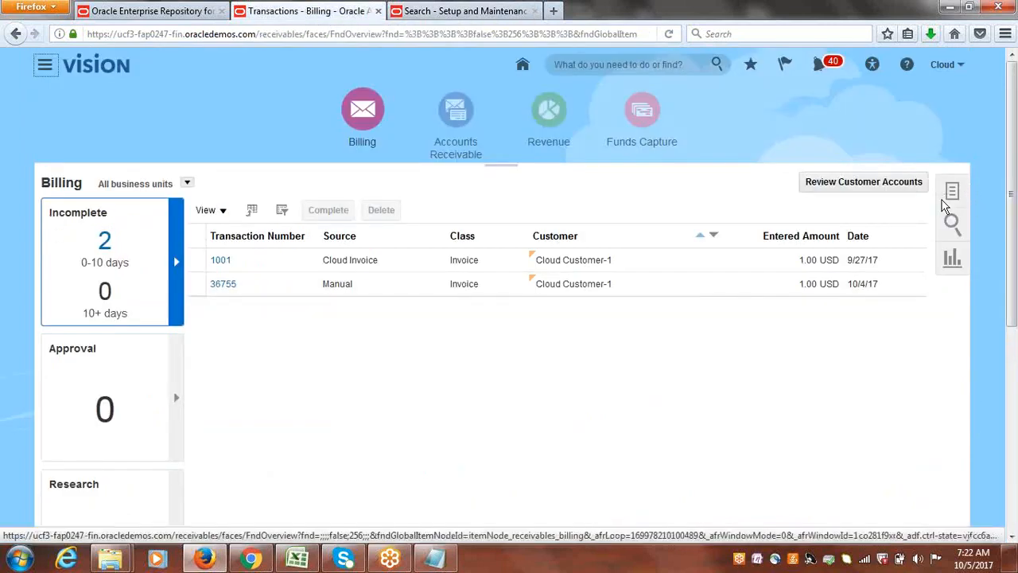
{"action": "left_click", "coordinate": [422, 10]}
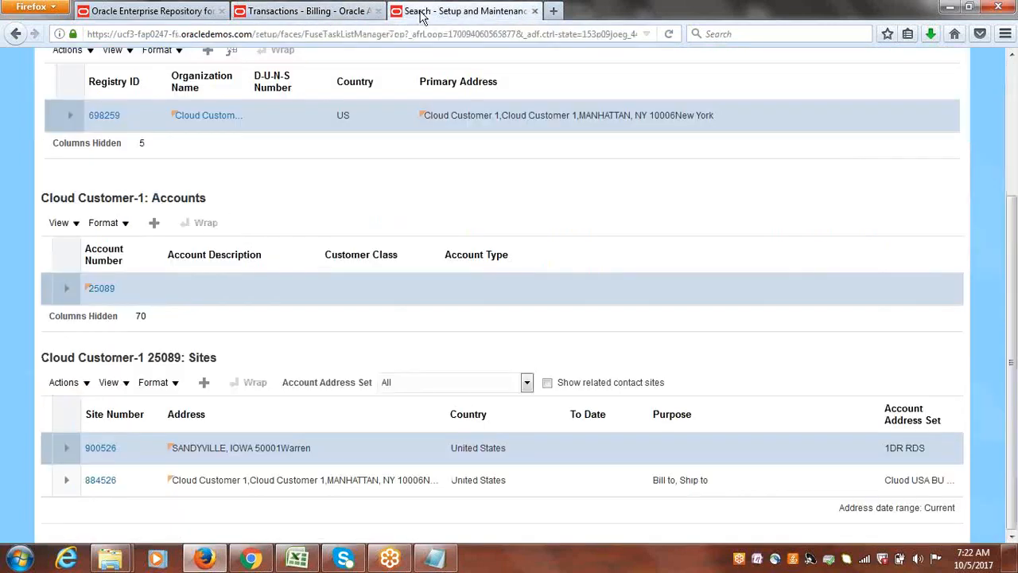
{"action": "left_click", "coordinate": [98, 482]}
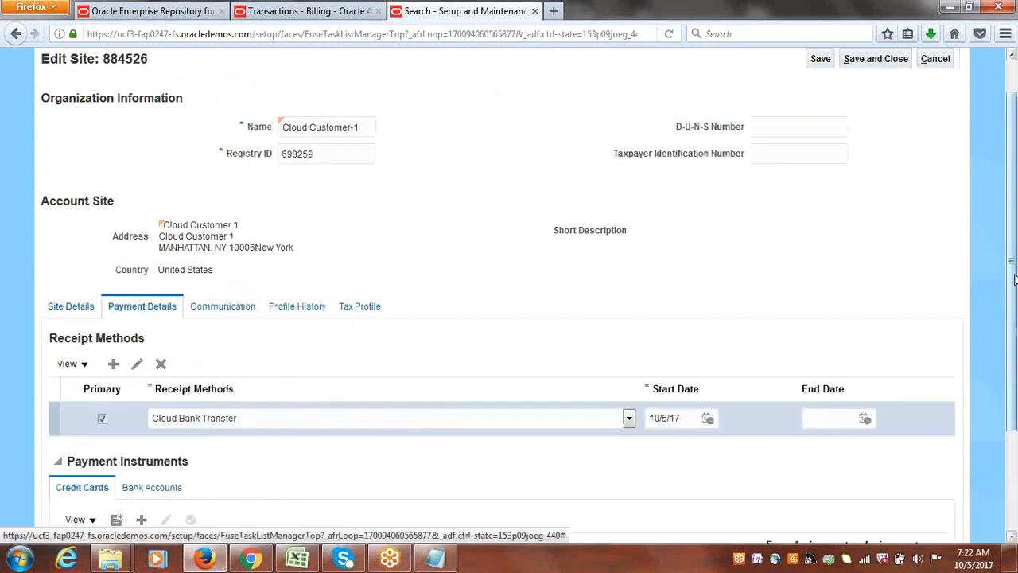
Open the site's Cloud Customer Account bank account for editing and set its bank name to Cloud USA Bank.
{"action": "left_click_drag", "start_coordinate": [1014, 279], "coordinate": [1014, 435]}
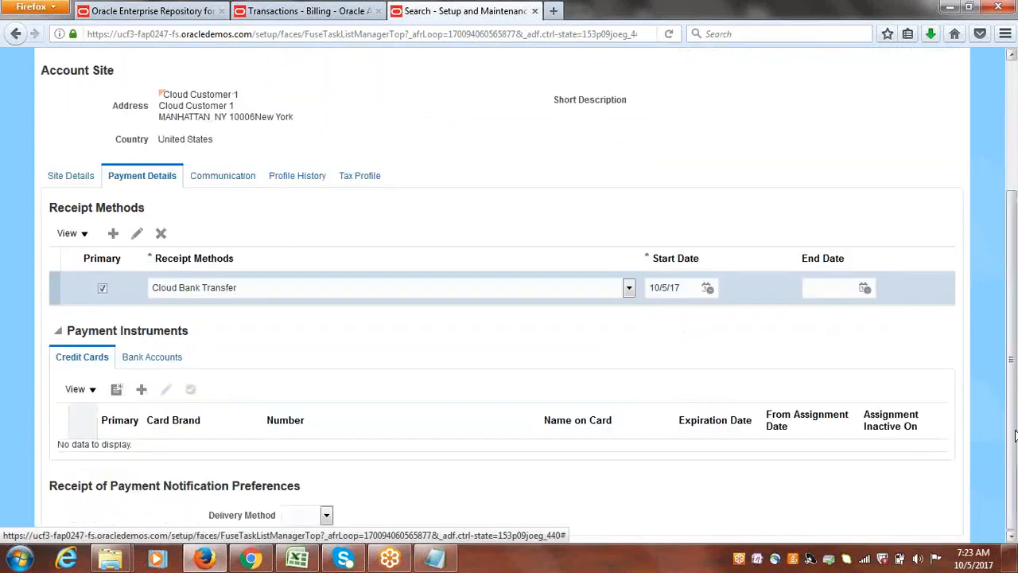
{"action": "double_click", "coordinate": [140, 358]}
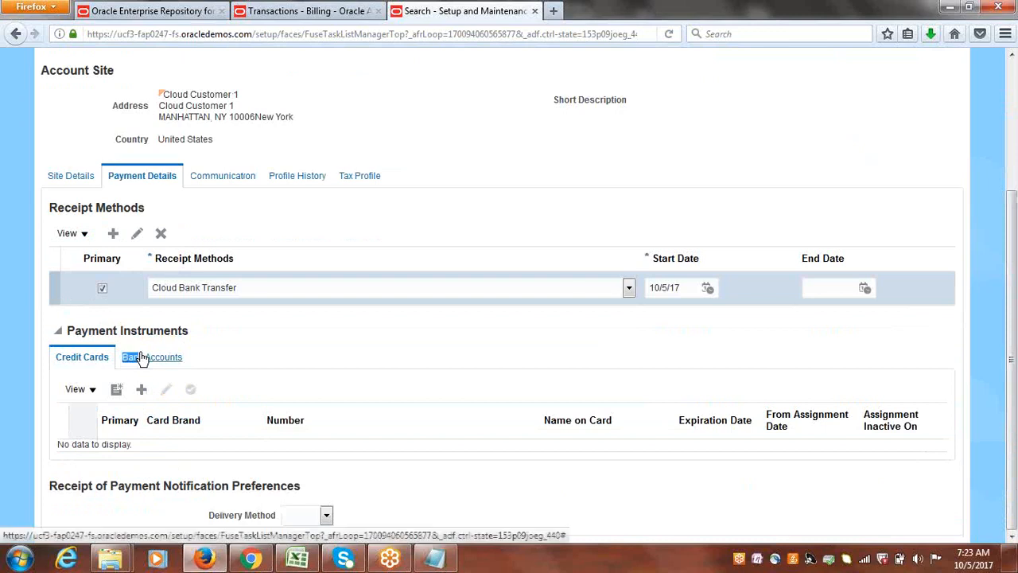
{"action": "left_click_drag", "start_coordinate": [140, 357], "coordinate": [183, 360]}
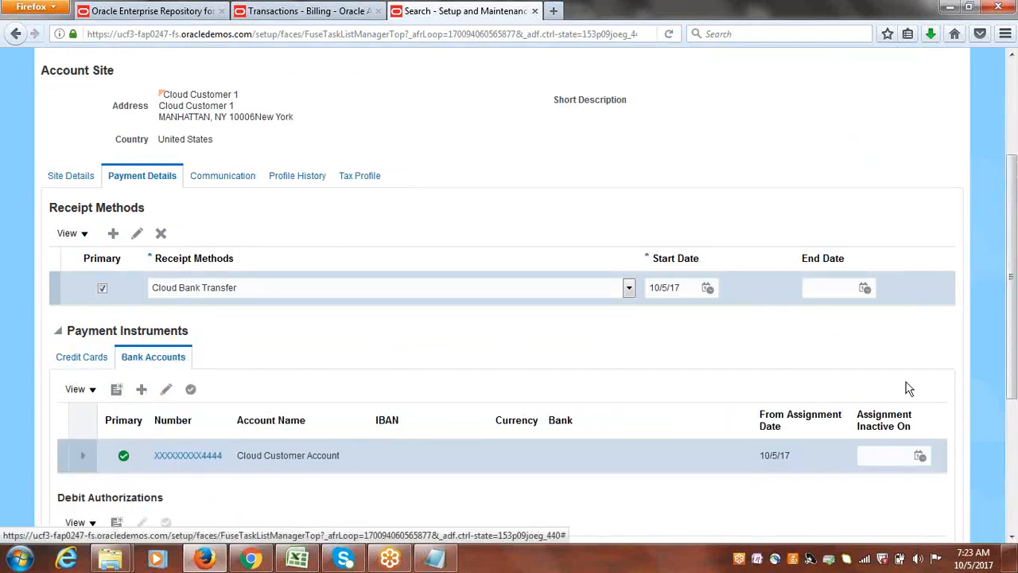
{"action": "left_click_drag", "start_coordinate": [1014, 339], "coordinate": [1015, 421]}
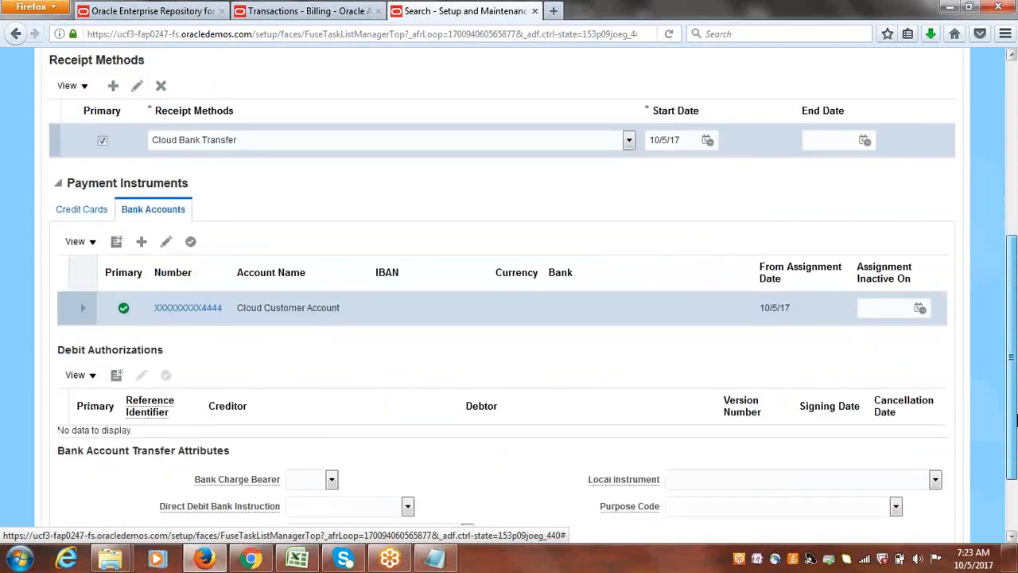
{"action": "left_click_drag", "start_coordinate": [1017, 420], "coordinate": [1017, 418]}
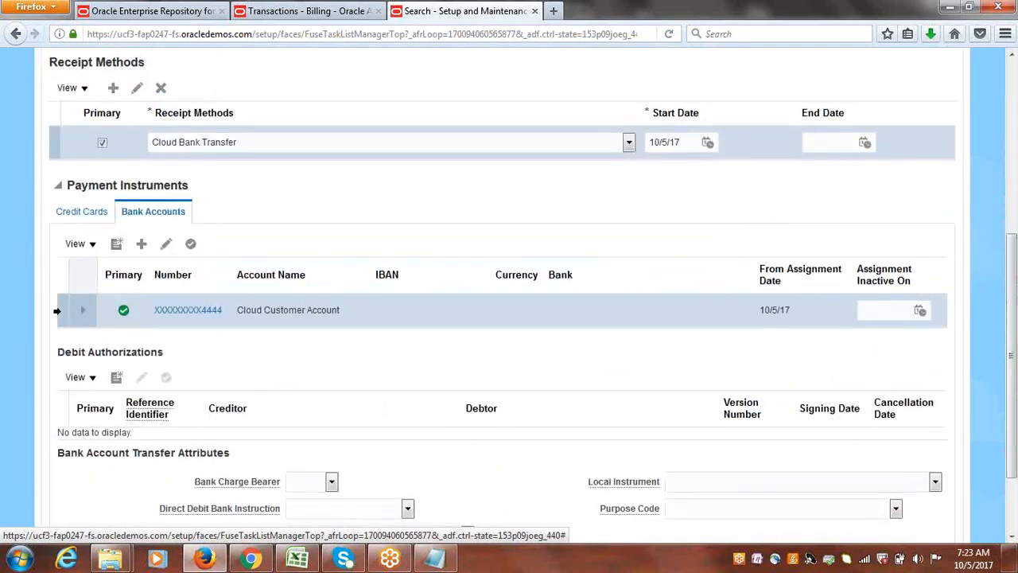
{"action": "left_click", "coordinate": [166, 246]}
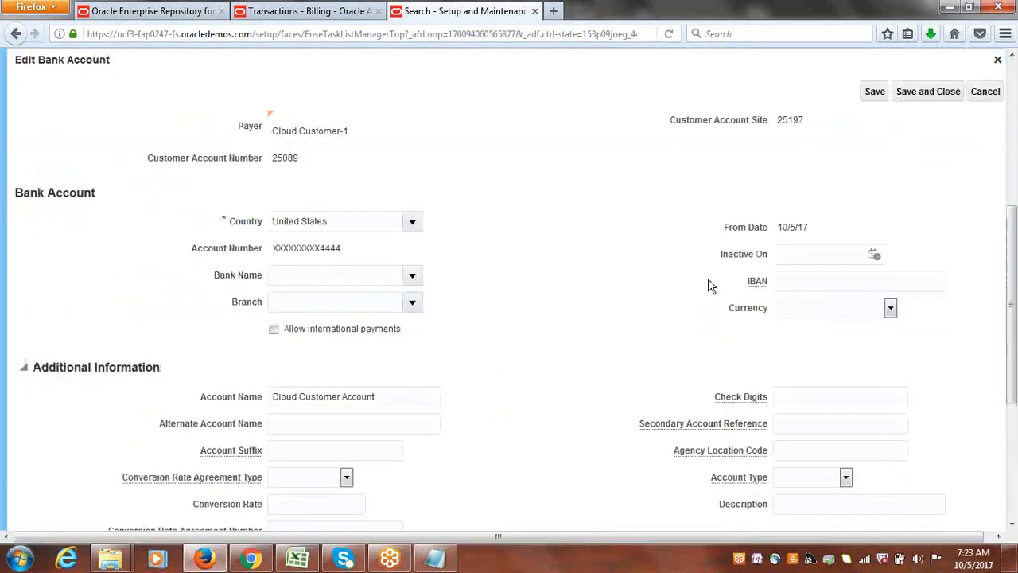
{"action": "left_click", "coordinate": [412, 272]}
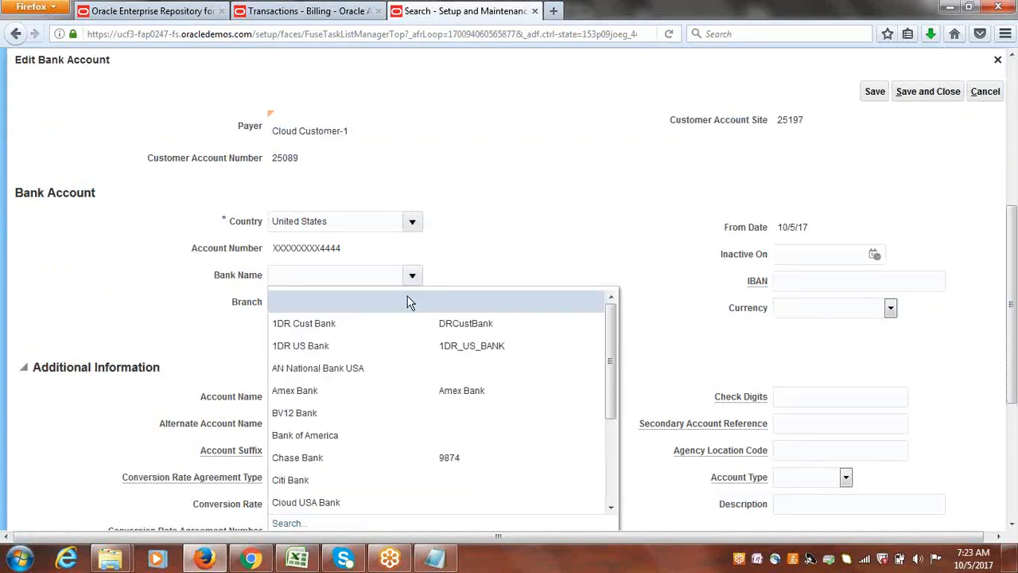
{"action": "left_click", "coordinate": [335, 499]}
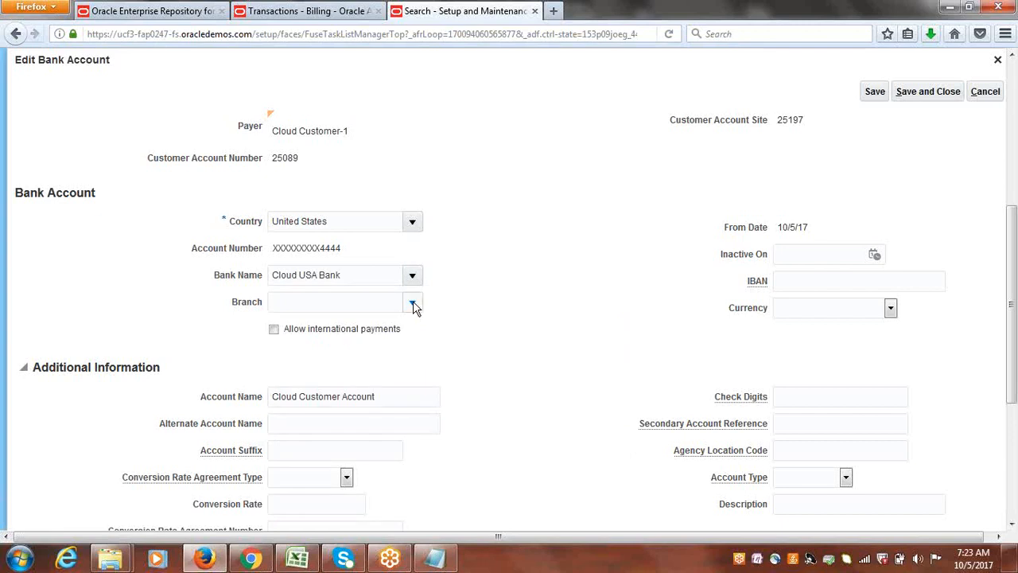
Set the bank account's branch to Cloud USA Bank Branch, save and close the account, and acknowledge the confirmation.
{"action": "left_click", "coordinate": [412, 303]}
{"action": "left_click", "coordinate": [357, 348]}
{"action": "left_click", "coordinate": [945, 90]}
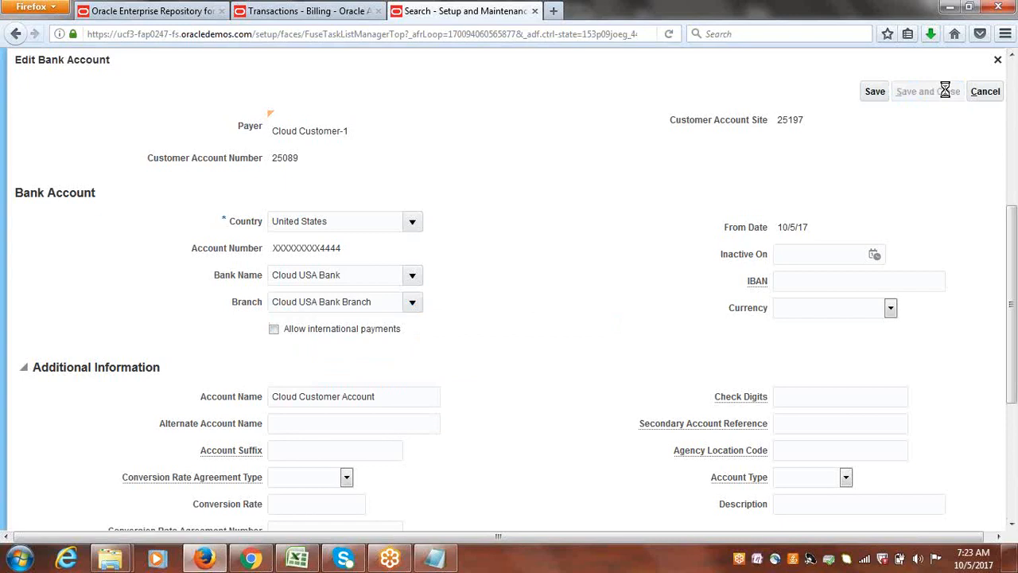
{"action": "left_click", "coordinate": [545, 198]}
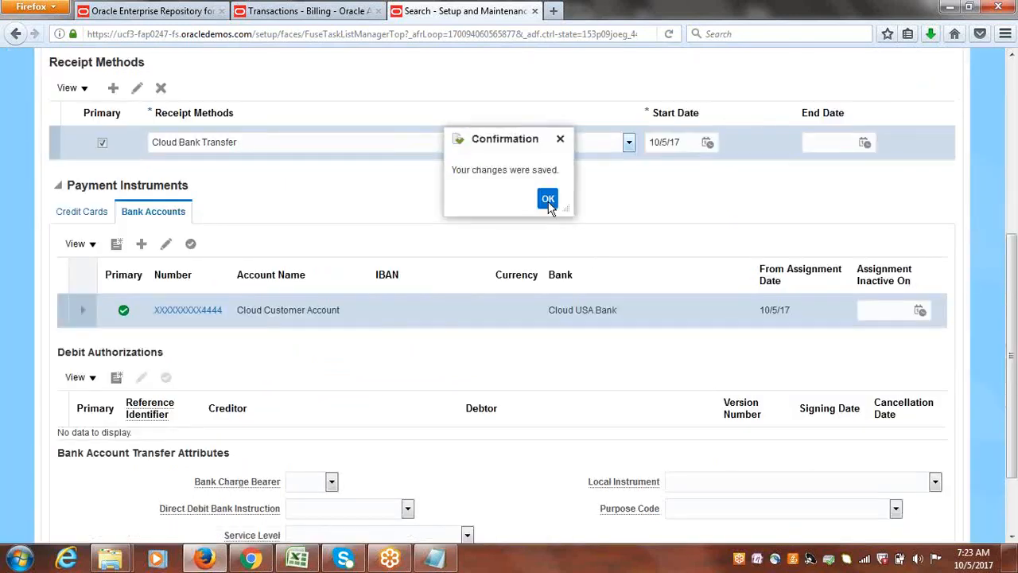
Save and close Cloud Customer-1's site payment details and finish the Manage Customers task.
{"action": "left_click_drag", "start_coordinate": [1013, 264], "coordinate": [1015, 411]}
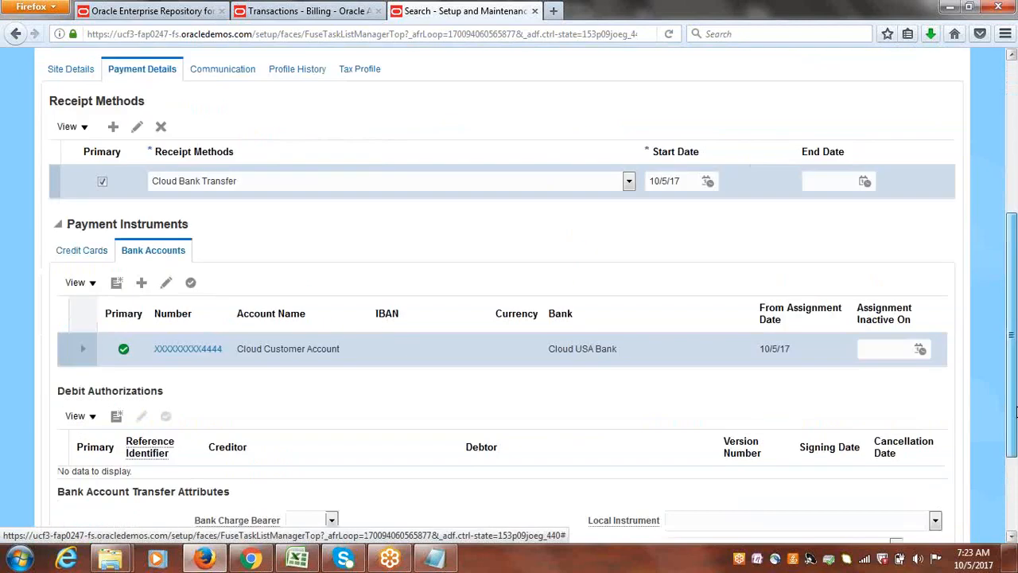
{"action": "left_click_drag", "start_coordinate": [1012, 451], "coordinate": [987, 249]}
{"action": "left_click", "coordinate": [878, 100]}
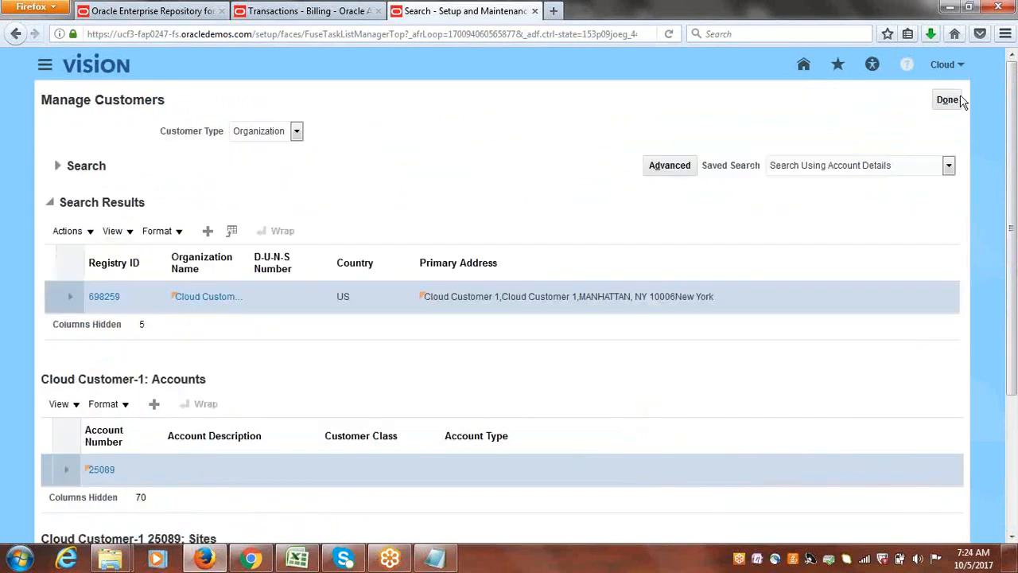
{"action": "left_click", "coordinate": [955, 99]}
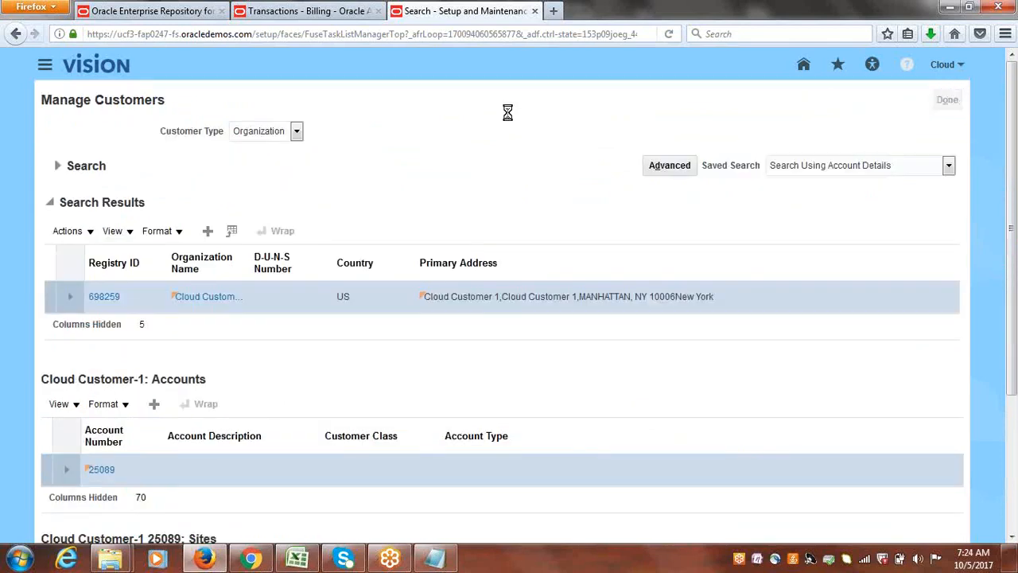
Return to Billing and start a new invoice with transaction source Cloud Invoice for bill-to customer Cloud Customer-1.
{"action": "left_click", "coordinate": [296, 10]}
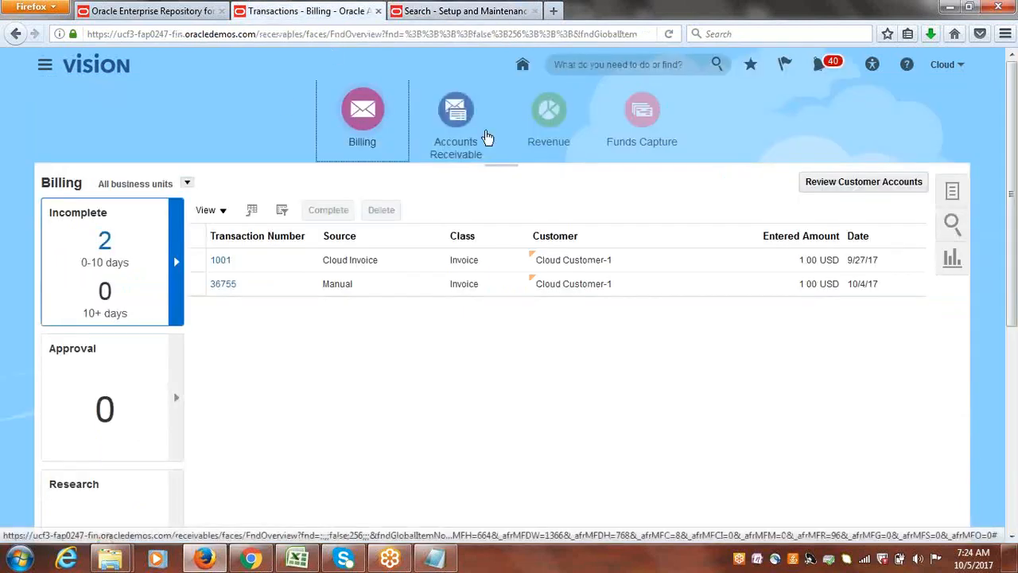
{"action": "left_click", "coordinate": [458, 115]}
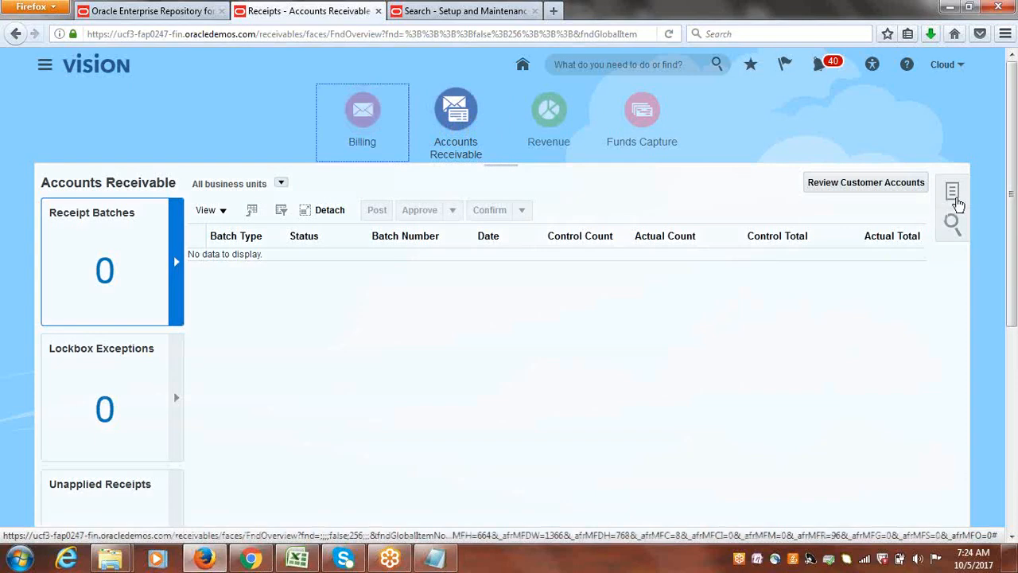
{"action": "left_click", "coordinate": [957, 196]}
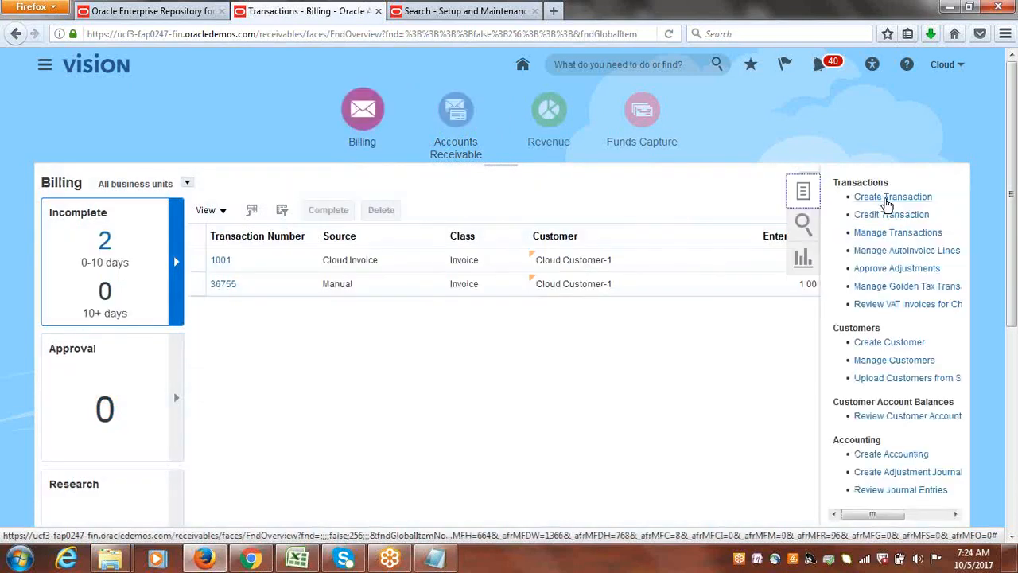
{"action": "left_click", "coordinate": [887, 198]}
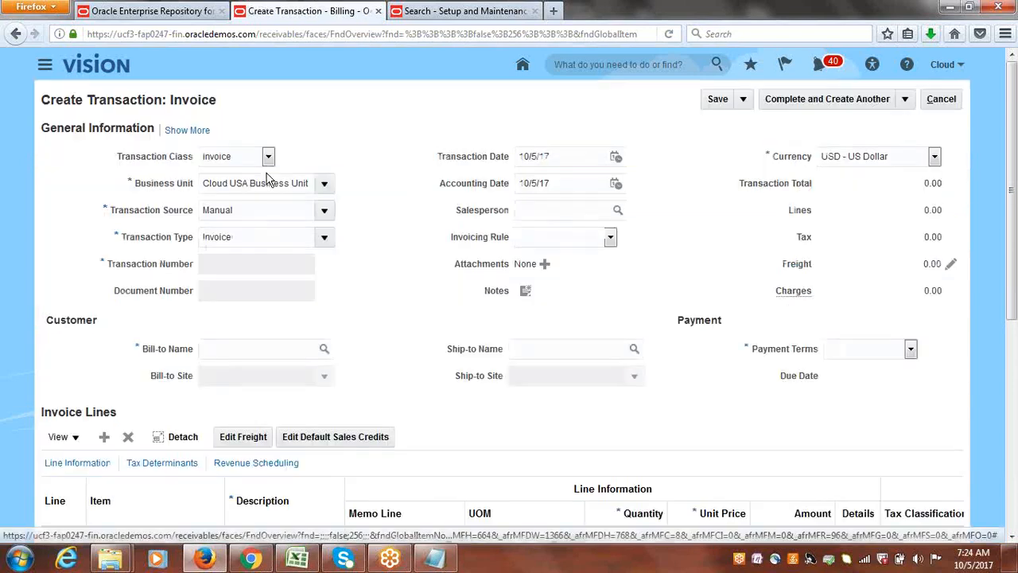
{"action": "left_click", "coordinate": [325, 212]}
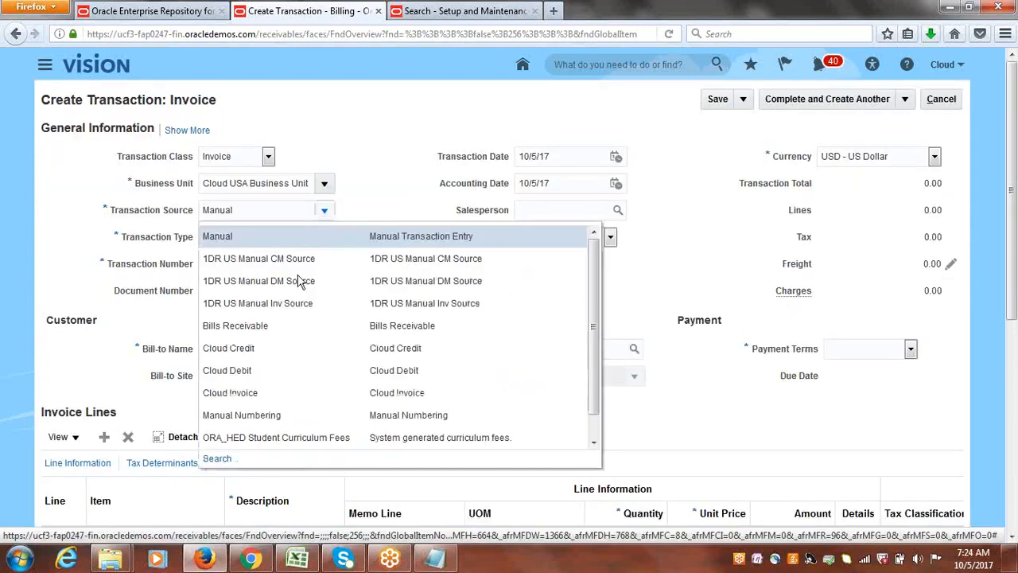
{"action": "left_click", "coordinate": [273, 392]}
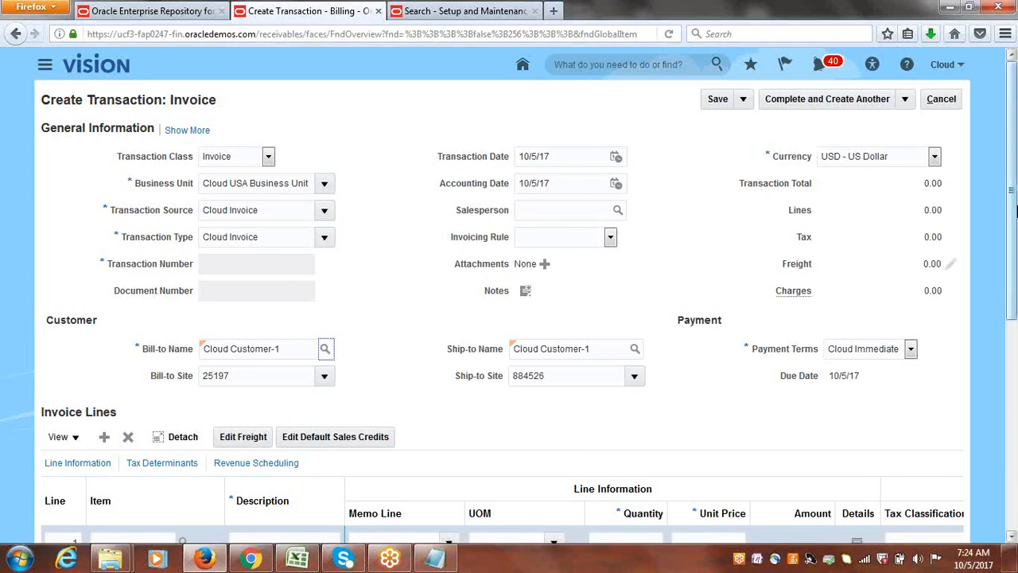
Add a Goods line with quantity 1 and unit price 5000, check the invoice's payment information, and save the invoice.
{"action": "scroll", "coordinate": [1013, 191], "scroll_direction": "down", "scroll_amount": 3}
{"action": "left_click", "coordinate": [295, 368]}
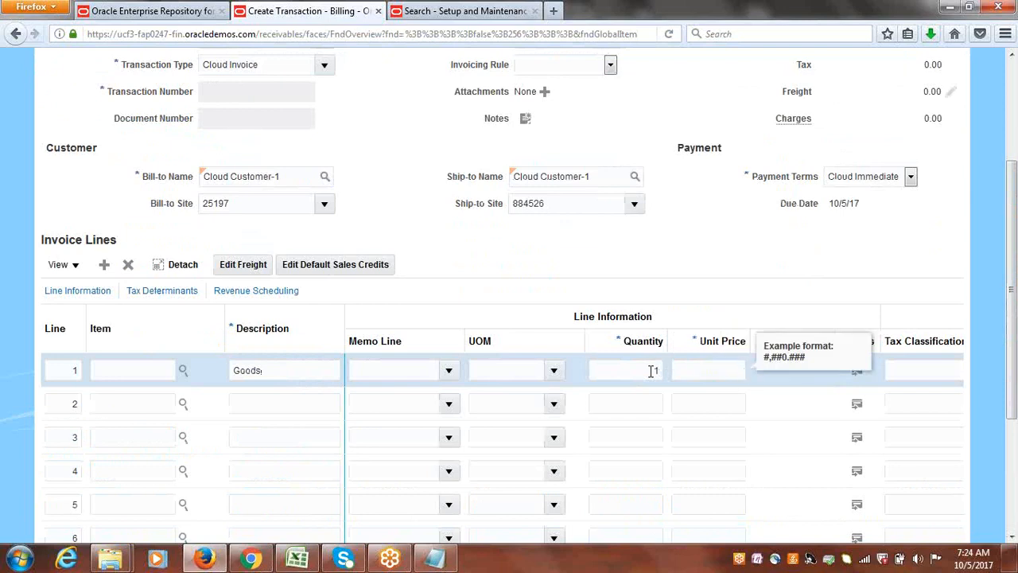
{"action": "key", "text": "Tab"}
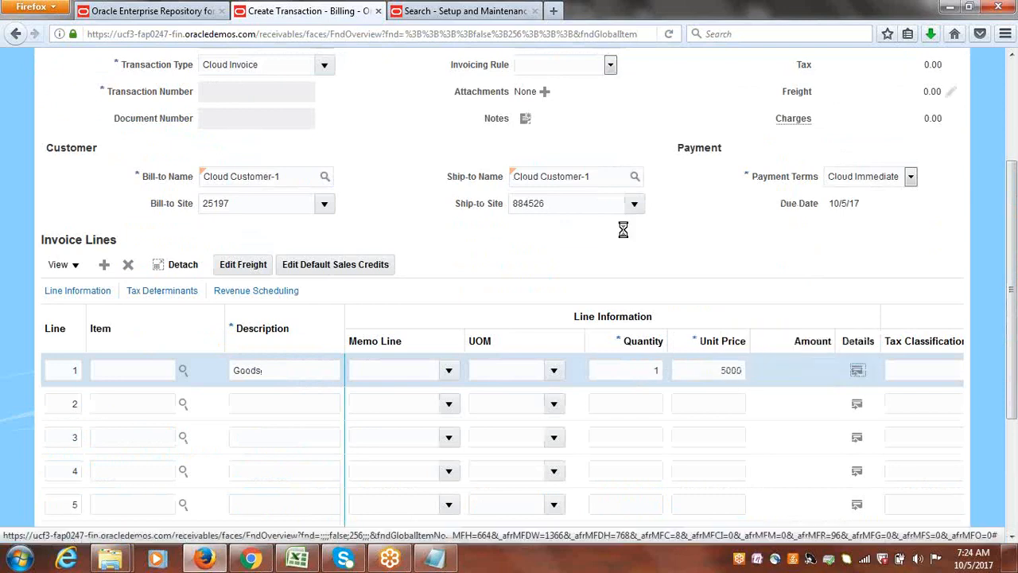
{"action": "scroll", "coordinate": [1011, 266], "scroll_direction": "up", "scroll_amount": 3}
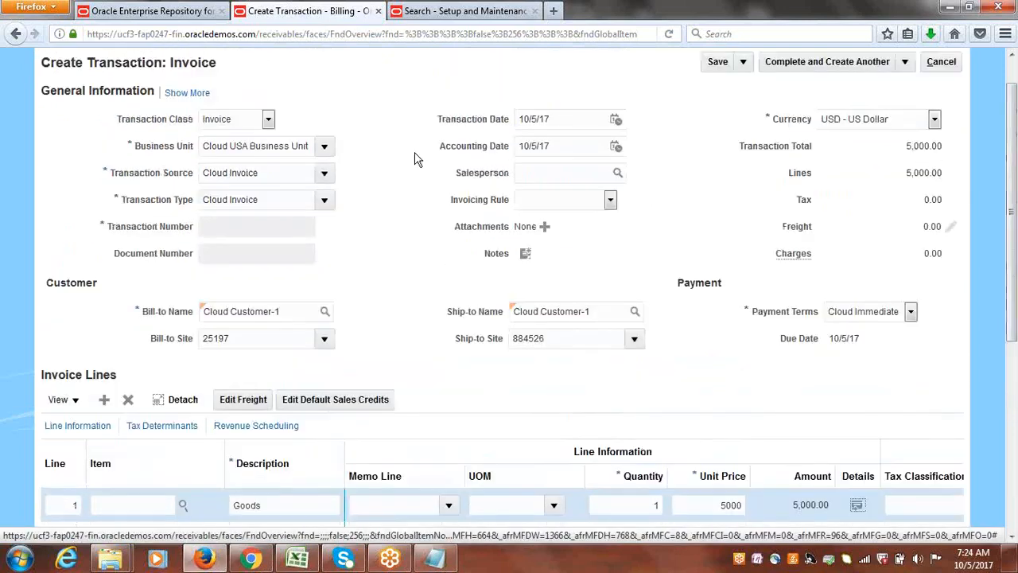
{"action": "left_click", "coordinate": [193, 92]}
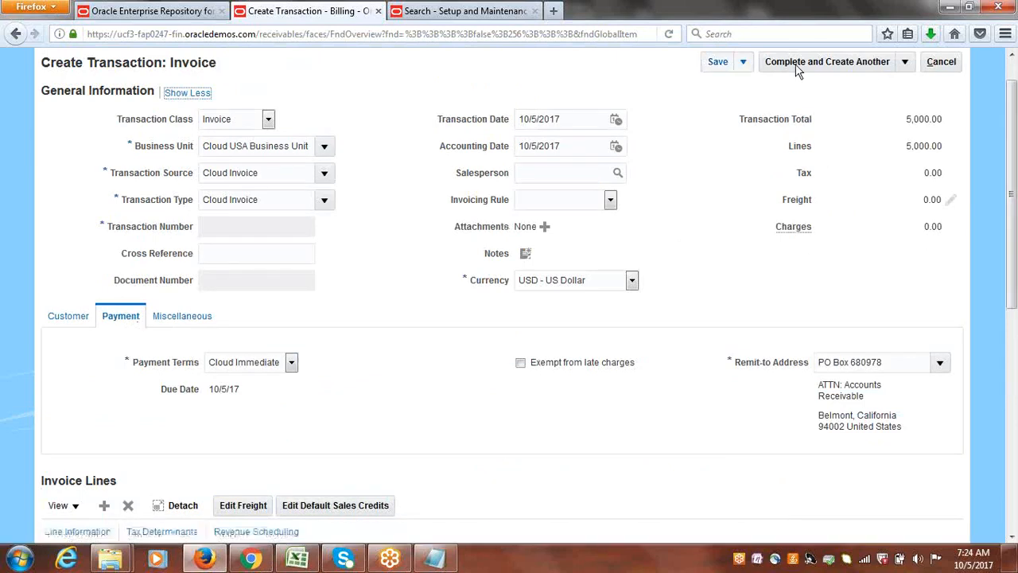
{"action": "left_click", "coordinate": [719, 62]}
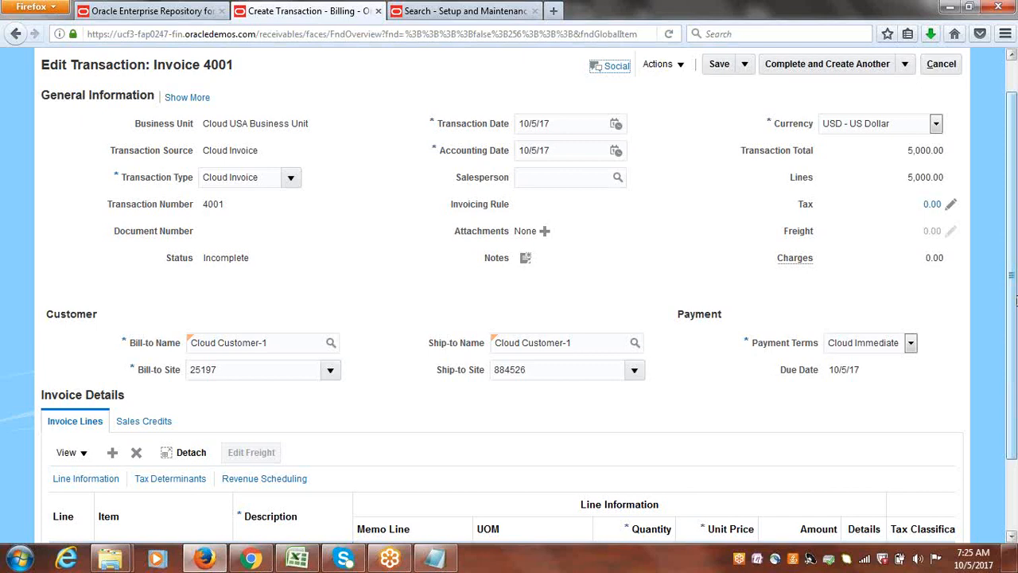
Show the saved invoice's additional payment information and complete the invoice for review.
{"action": "left_click_drag", "start_coordinate": [1017, 300], "coordinate": [1012, 239]}
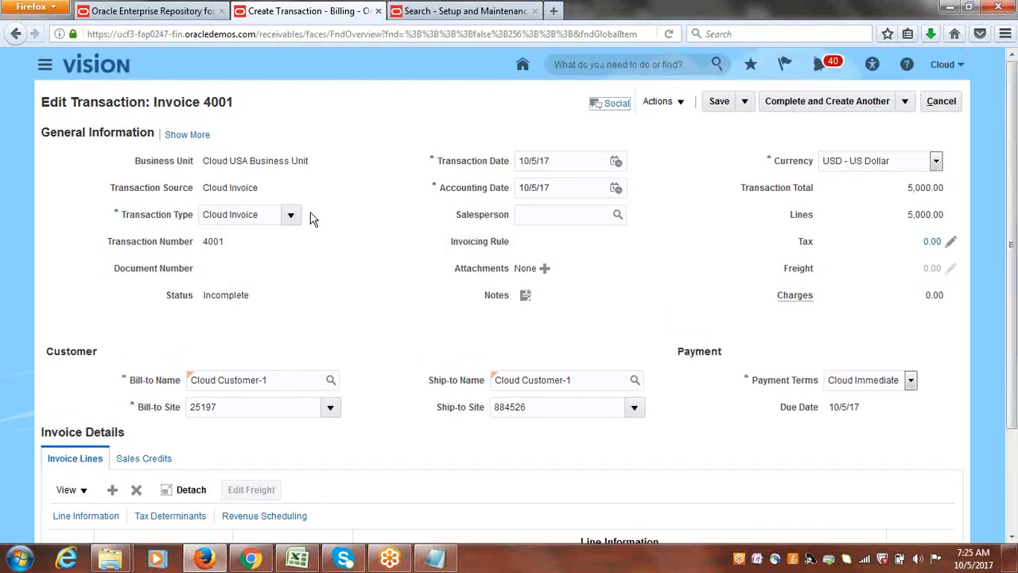
{"action": "left_click", "coordinate": [197, 135]}
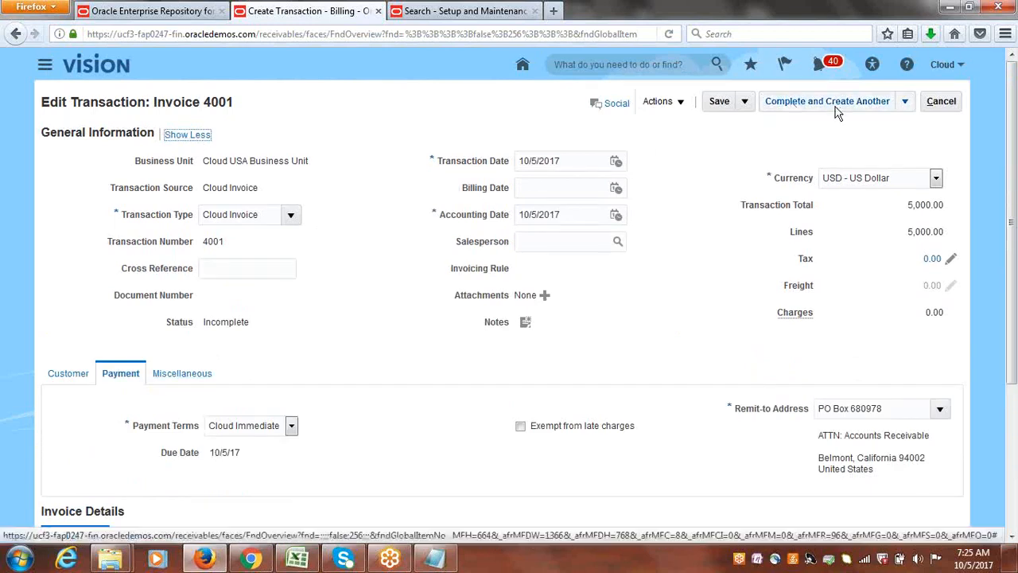
{"action": "left_click", "coordinate": [908, 102]}
{"action": "left_click", "coordinate": [846, 128]}
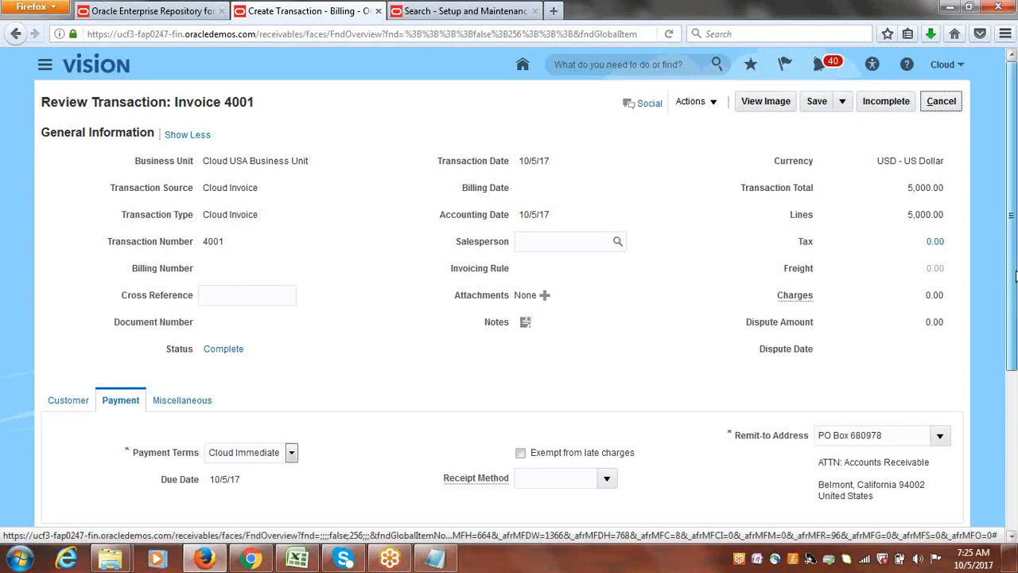
Set the completed invoice's receipt method to Cloud Bank Transfer, save it, and leave the review page.
{"action": "scroll", "coordinate": [1012, 291], "scroll_direction": "down", "scroll_amount": 2}
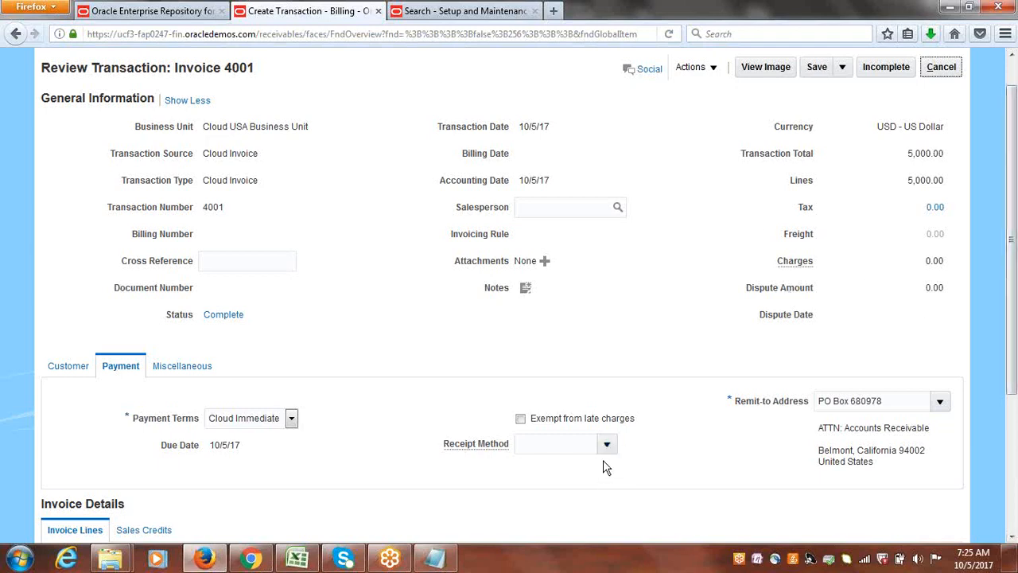
{"action": "left_click", "coordinate": [606, 443]}
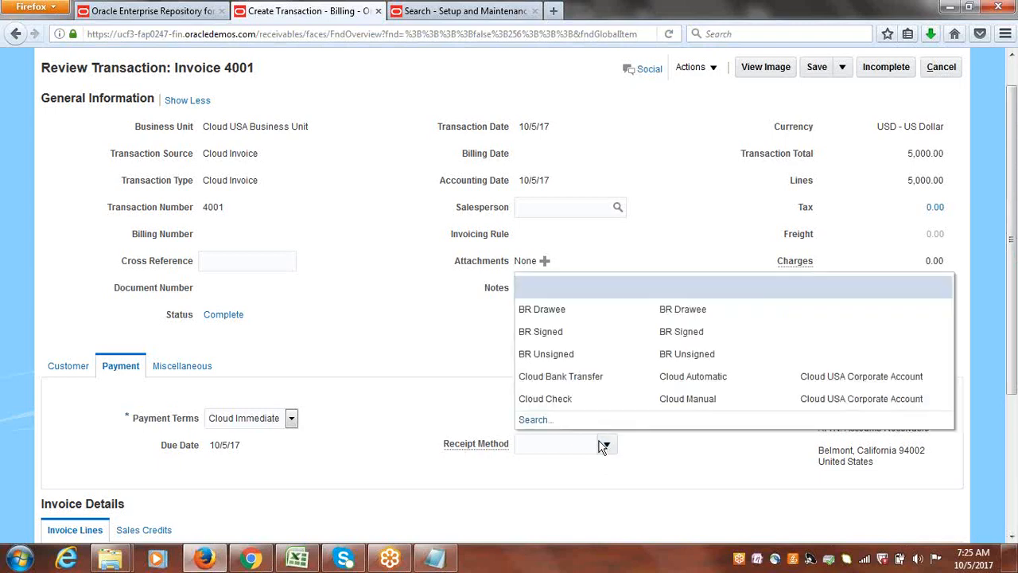
{"action": "left_click", "coordinate": [567, 382]}
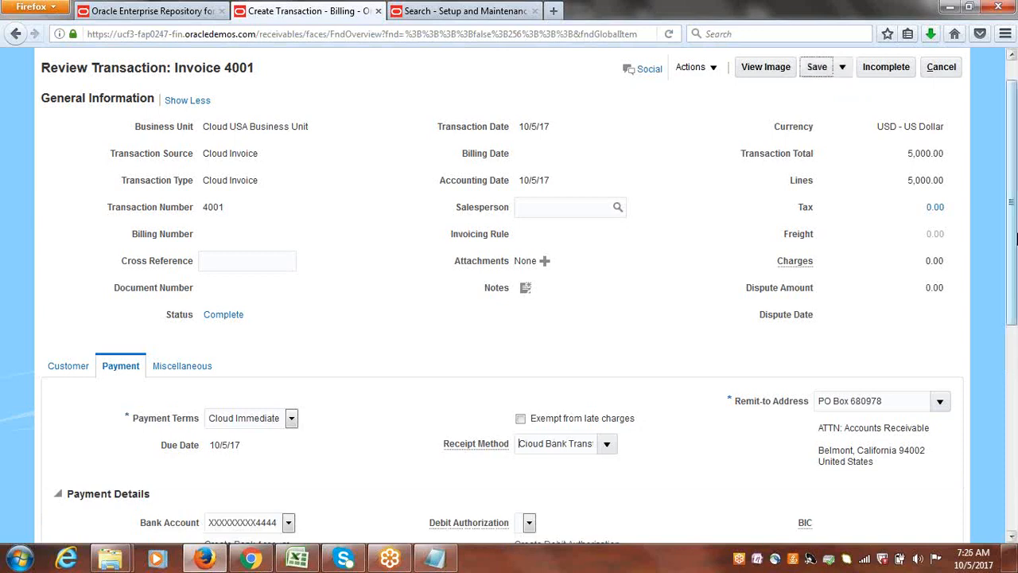
{"action": "left_click_drag", "start_coordinate": [1015, 231], "coordinate": [1015, 364]}
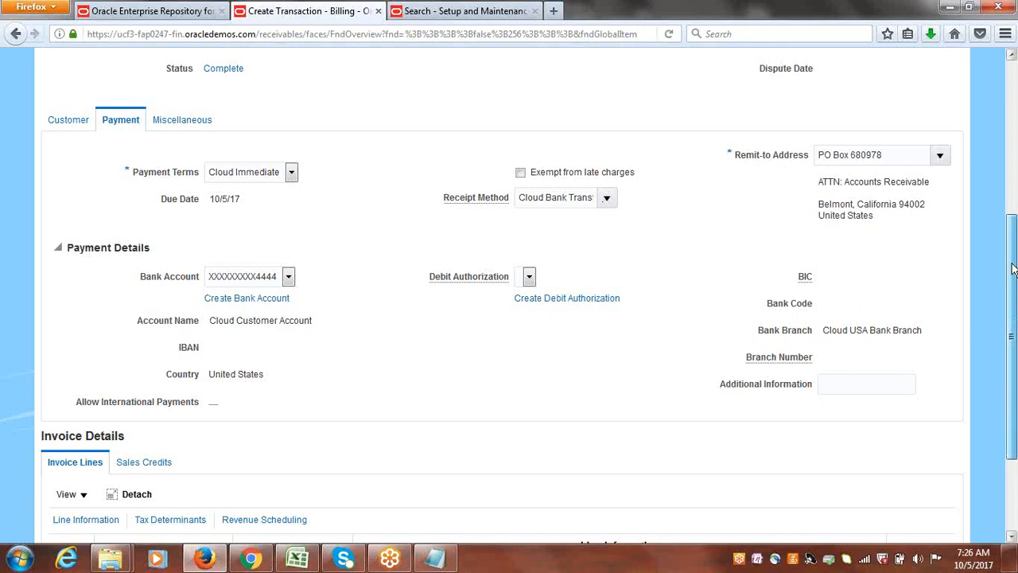
{"action": "left_click_drag", "start_coordinate": [1015, 260], "coordinate": [1016, 105]}
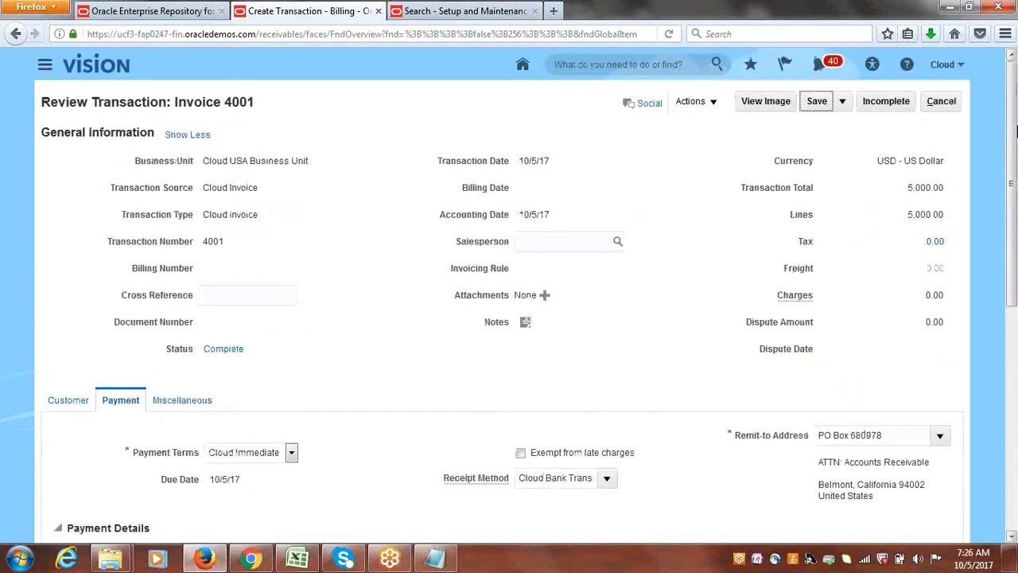
{"action": "left_click", "coordinate": [827, 105]}
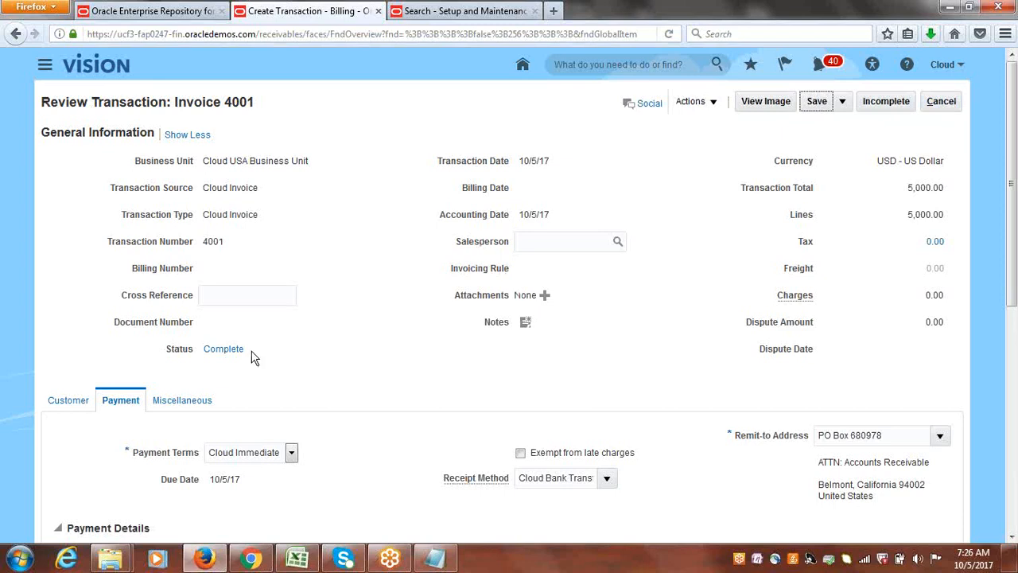
{"action": "left_click", "coordinate": [942, 101]}
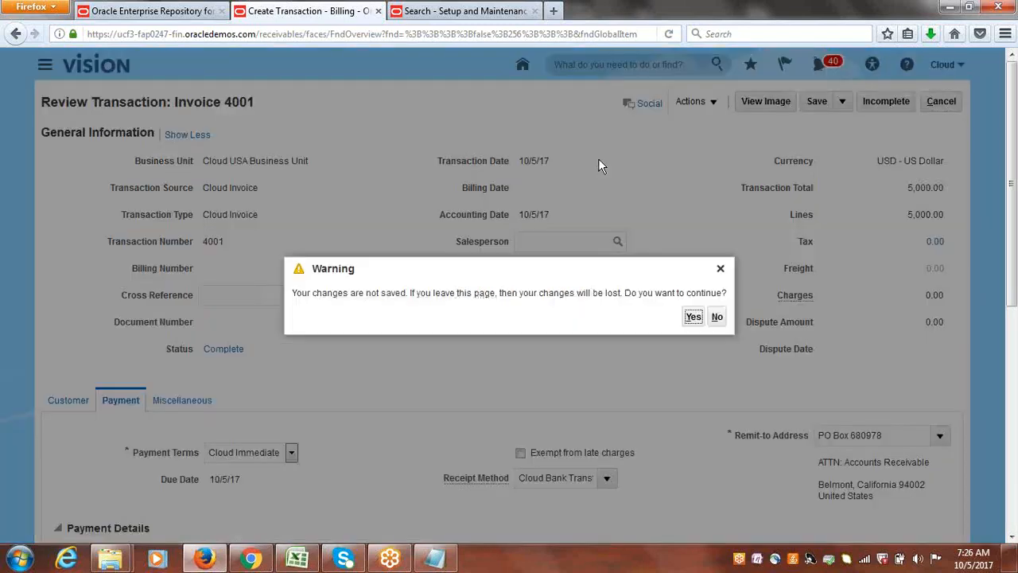
{"action": "left_click", "coordinate": [695, 318]}
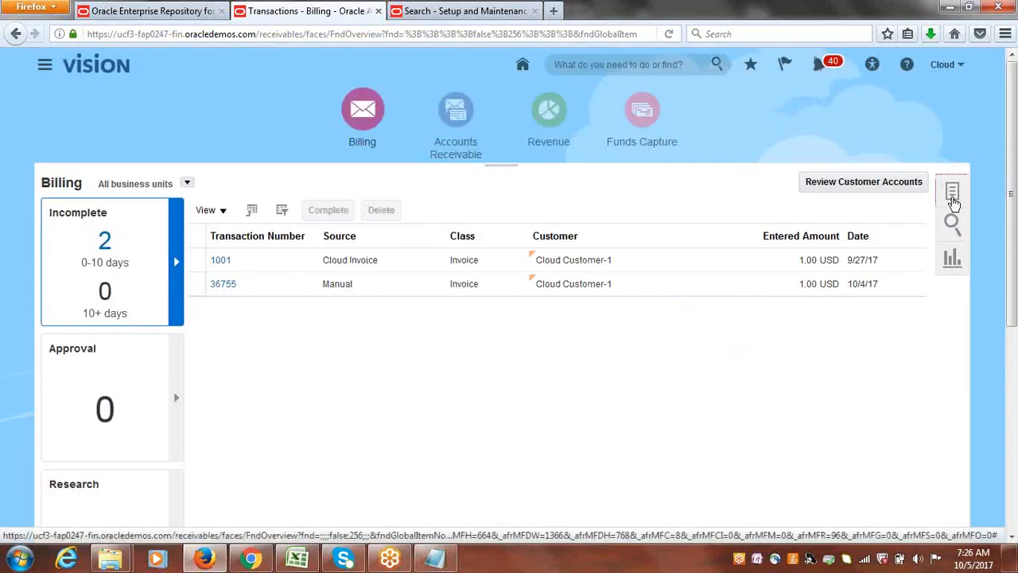
Create another invoice with transaction source Cloud Invoice for bill-to customer Cloud Customer-1.
{"action": "left_click", "coordinate": [953, 194]}
{"action": "left_click", "coordinate": [890, 198]}
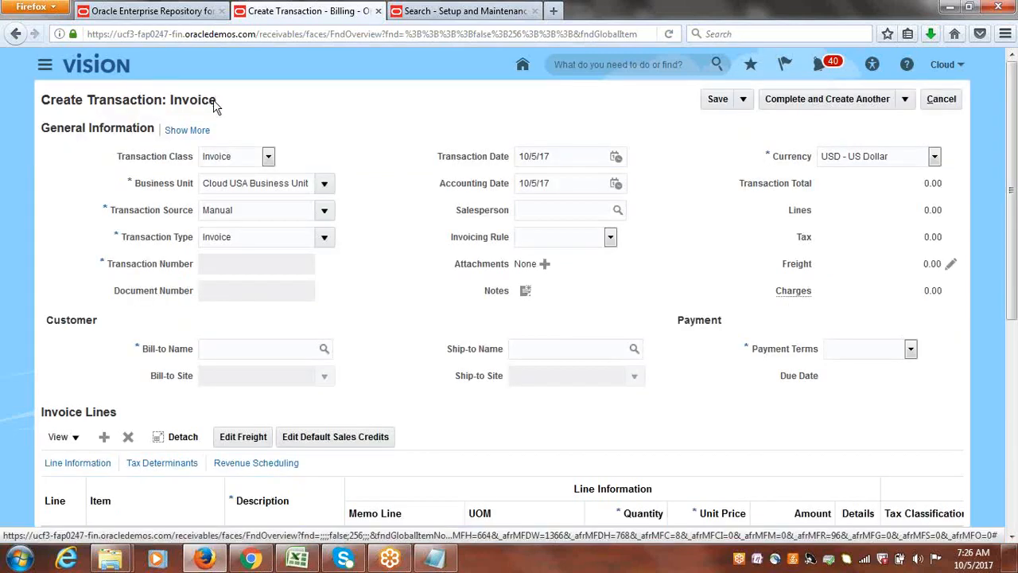
{"action": "left_click", "coordinate": [324, 210]}
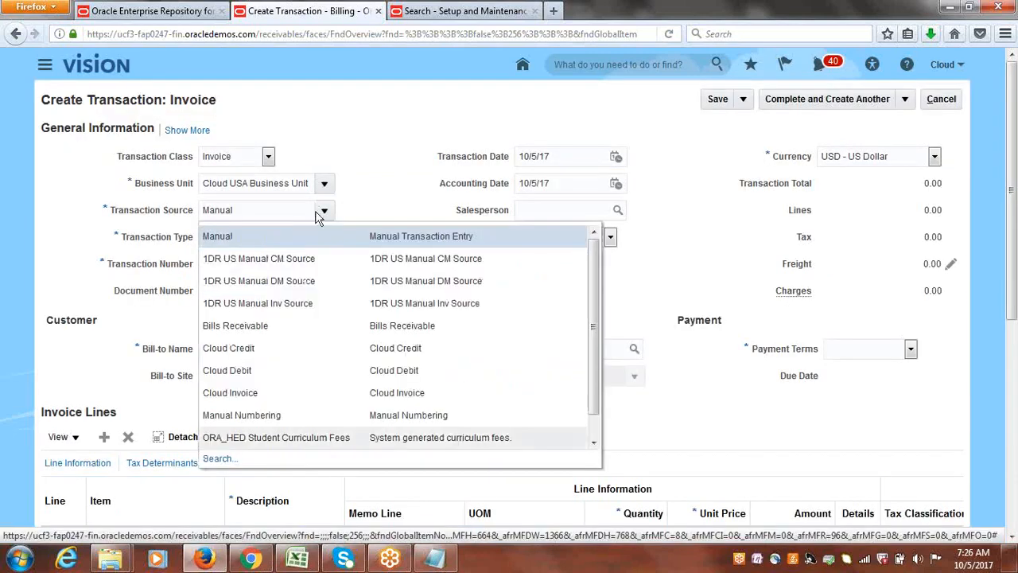
{"action": "left_click", "coordinate": [258, 392]}
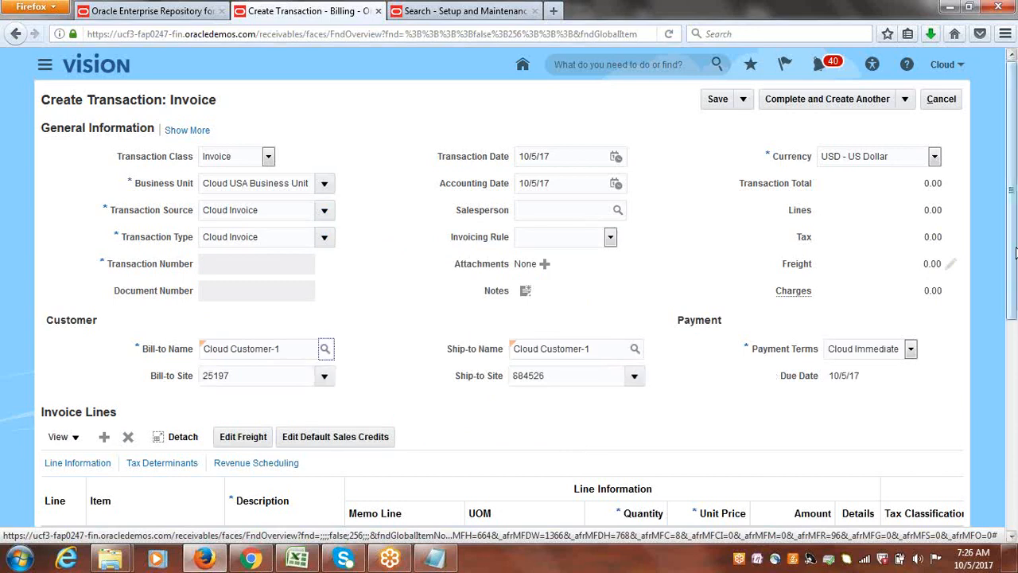
Add a services line with quantity 1 and unit price 5000, and complete the invoice for review.
{"action": "scroll", "coordinate": [371, 393], "scroll_direction": "down", "scroll_amount": 2}
{"action": "left_click", "coordinate": [287, 356]}
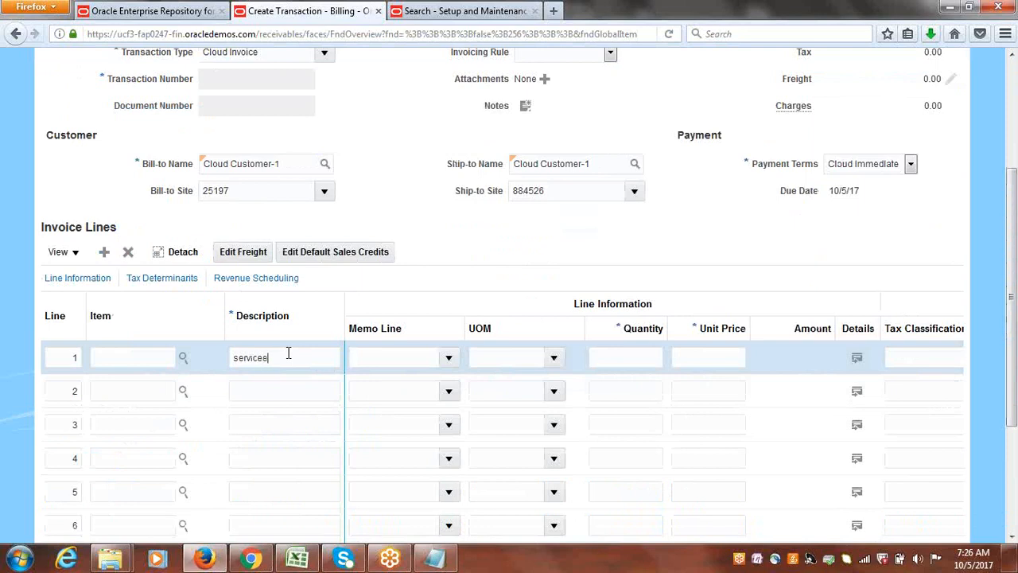
{"action": "type", "text": "1"}
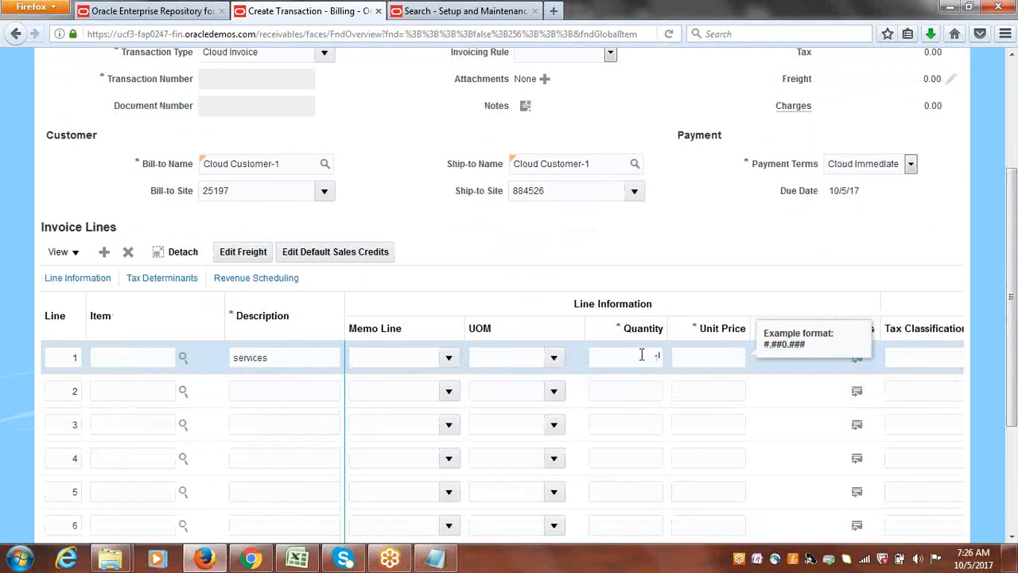
{"action": "left_click", "coordinate": [658, 245]}
{"action": "scroll", "coordinate": [1015, 112], "scroll_direction": "up", "scroll_amount": 2}
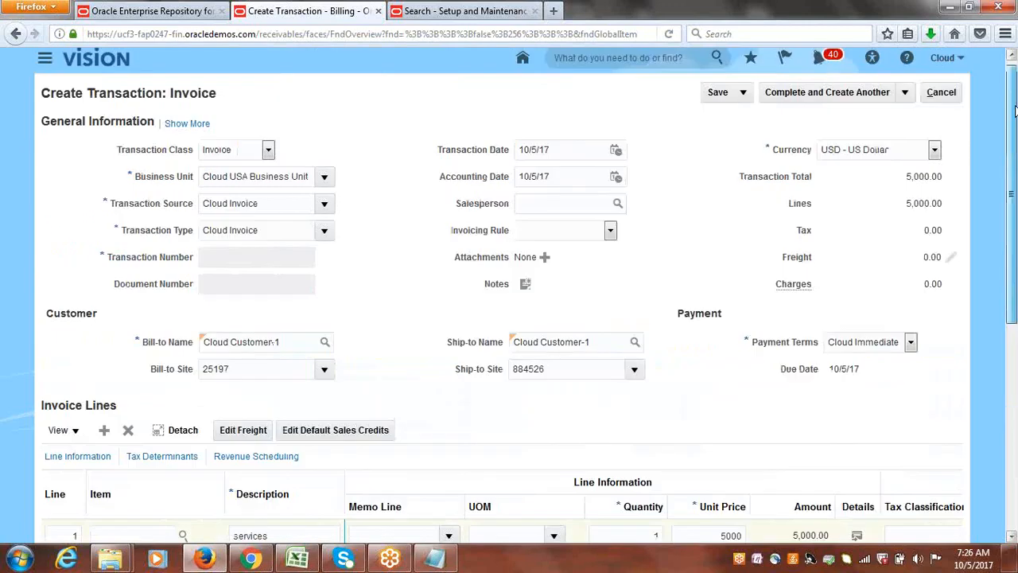
{"action": "left_click", "coordinate": [906, 99]}
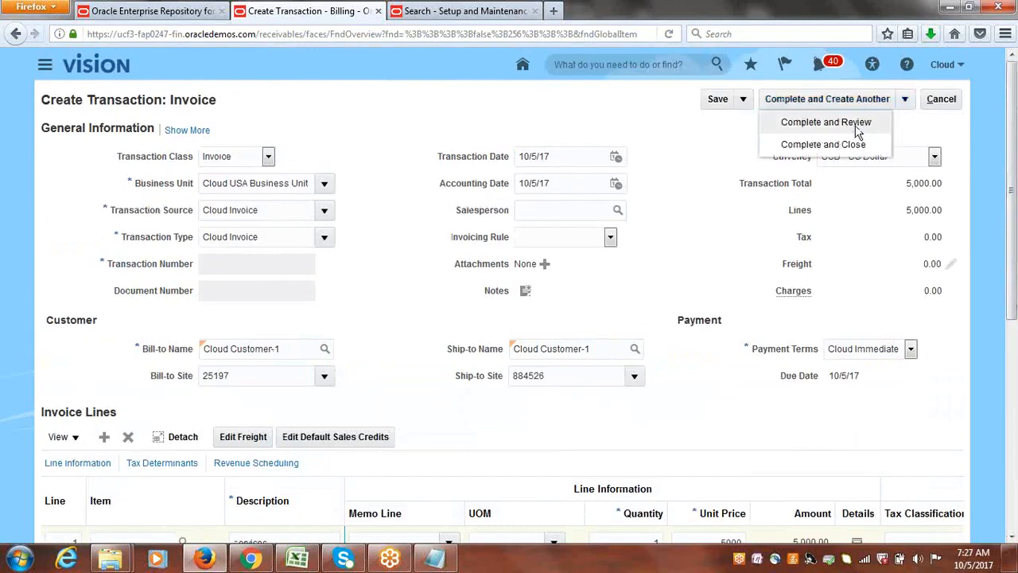
{"action": "left_click", "coordinate": [855, 123]}
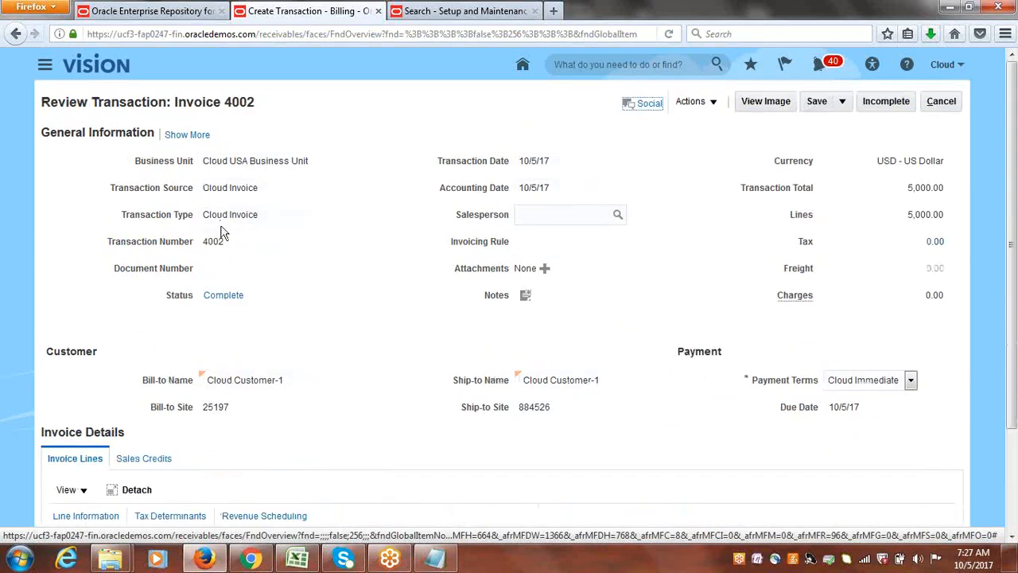
Set the completed 5,000 invoice's receipt method to Cloud Bank Transfer, save it, and leave the review page.
{"action": "left_click", "coordinate": [191, 134]}
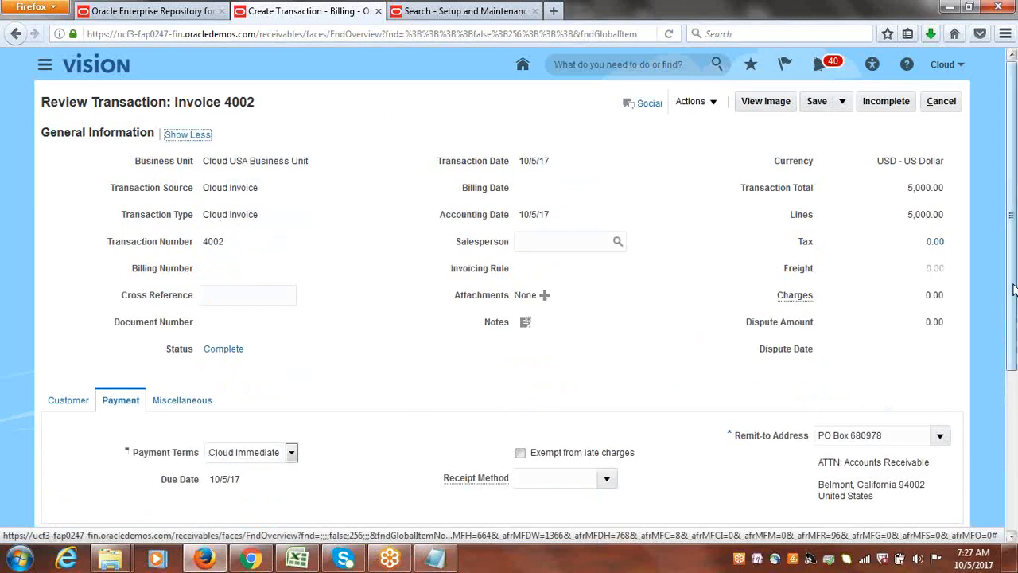
{"action": "scroll", "coordinate": [716, 374], "scroll_direction": "down", "scroll_amount": 3}
{"action": "left_click", "coordinate": [608, 359]}
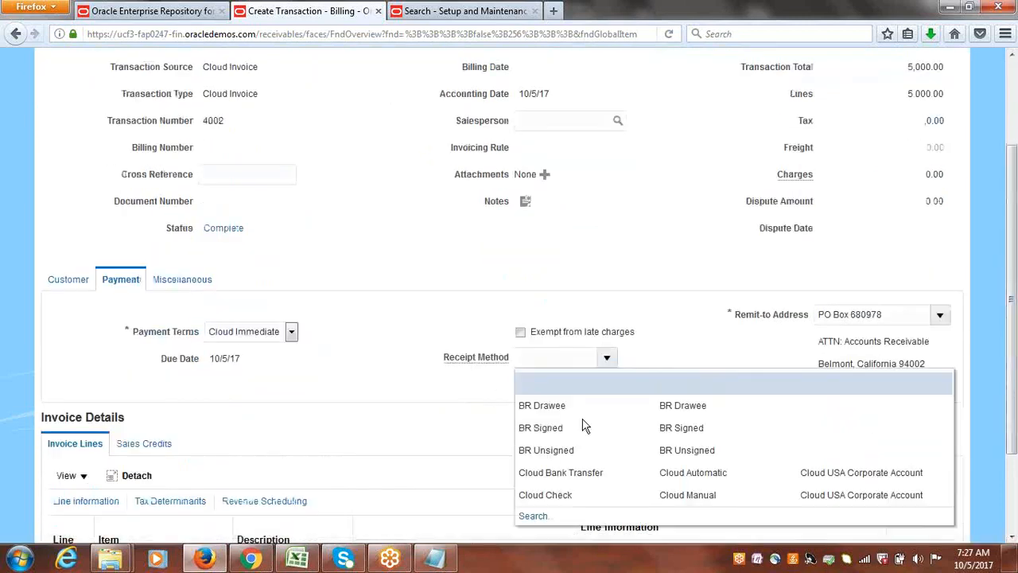
{"action": "left_click", "coordinate": [567, 473]}
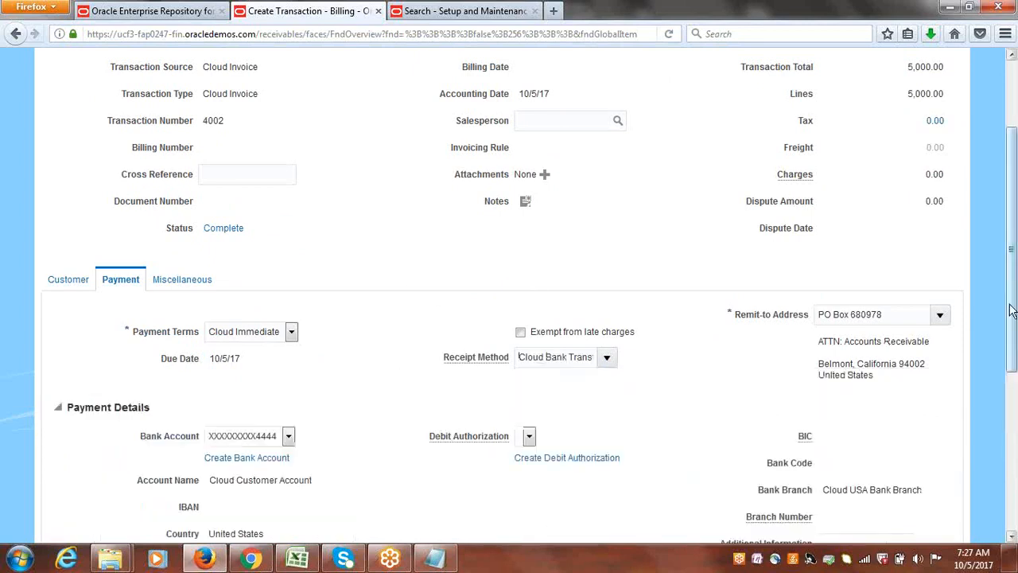
{"action": "scroll", "coordinate": [1015, 314], "scroll_direction": "up", "scroll_amount": 3}
{"action": "left_click", "coordinate": [822, 102]}
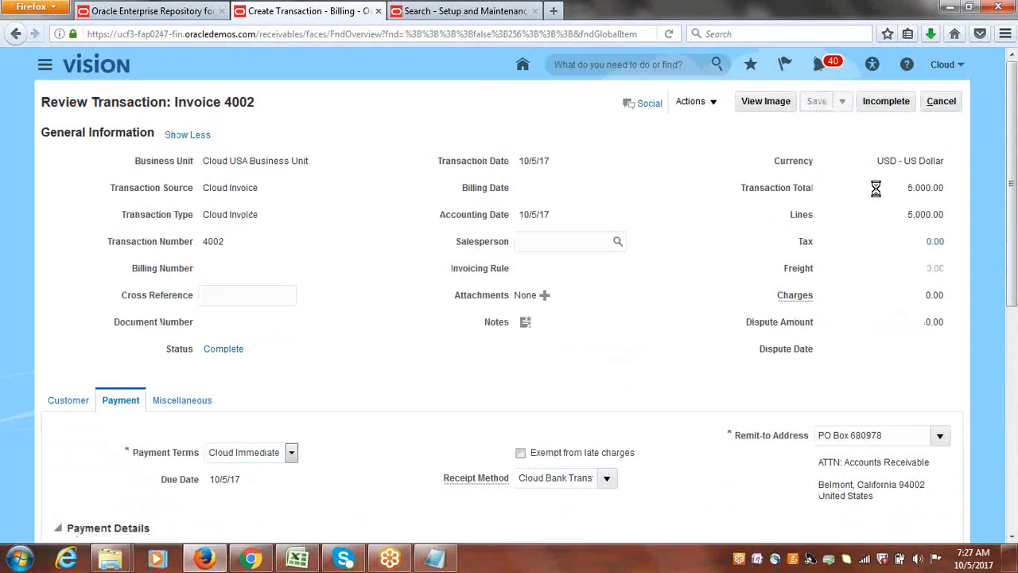
{"action": "left_click", "coordinate": [941, 101]}
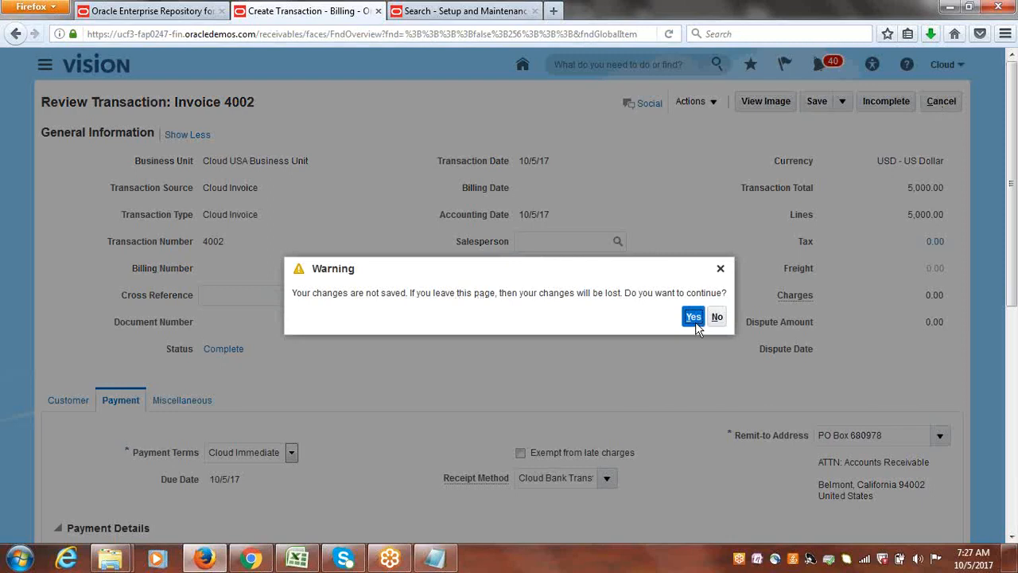
{"action": "left_click", "coordinate": [693, 317]}
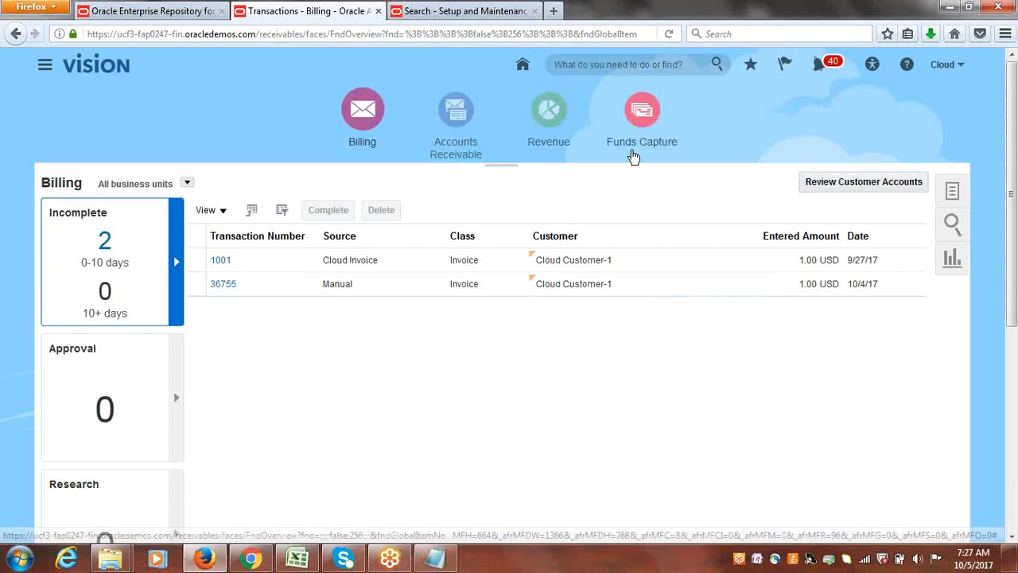
Start an automatic receipt batch in Accounts Receivable with receipt method Cloud Bank Transfer.
{"action": "left_click", "coordinate": [458, 112]}
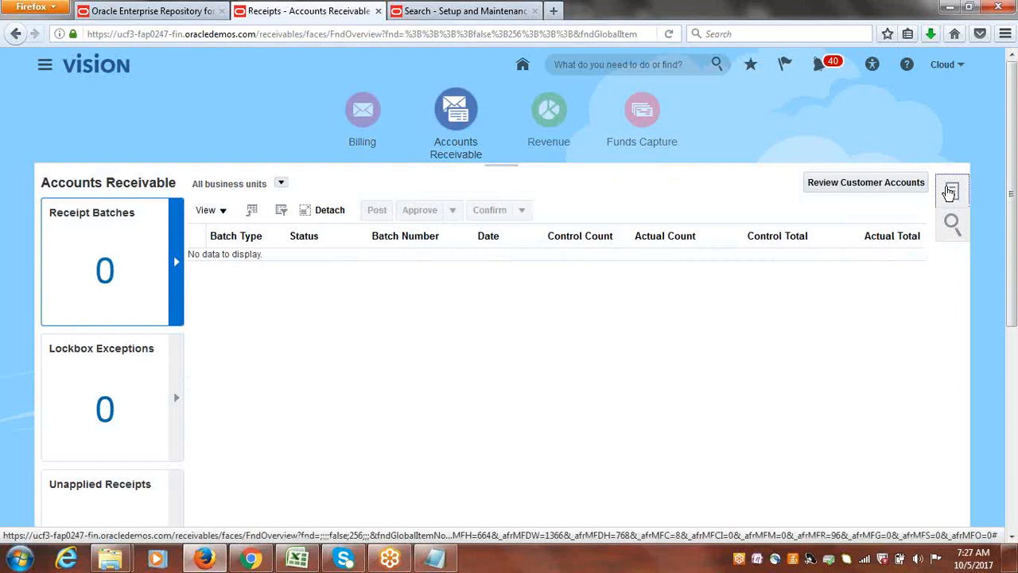
{"action": "left_click", "coordinate": [949, 193]}
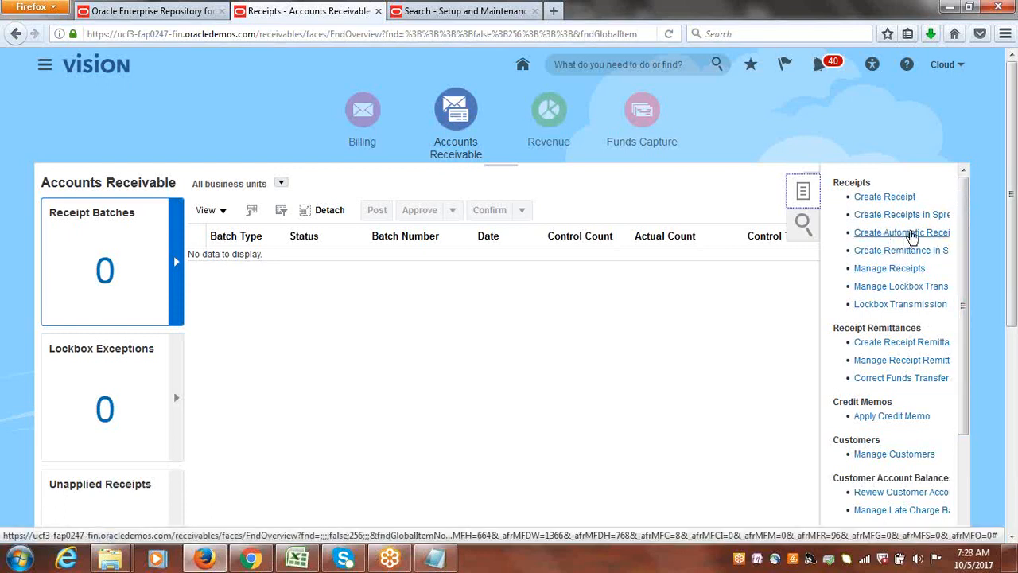
{"action": "left_click", "coordinate": [913, 235]}
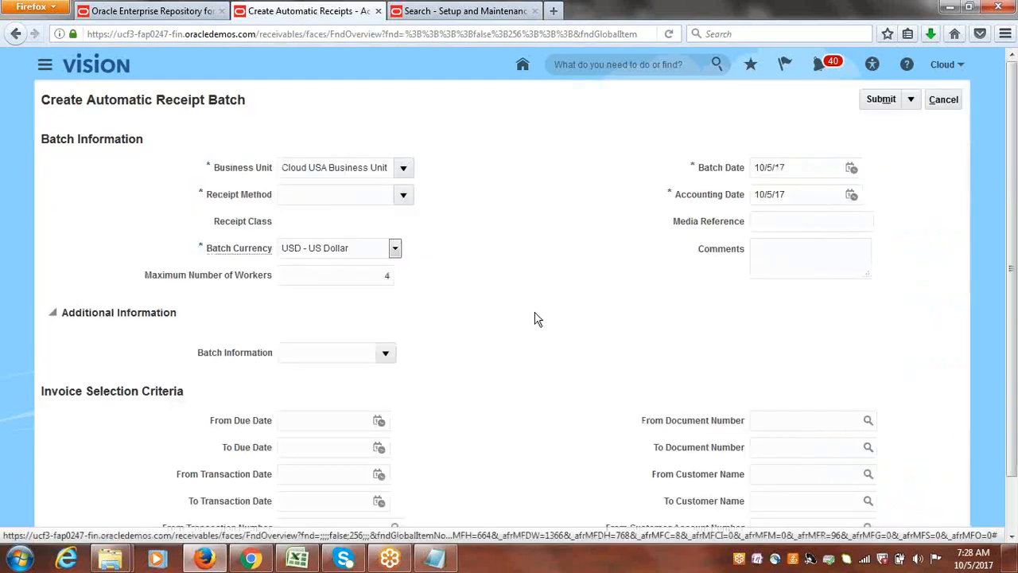
{"action": "left_click", "coordinate": [404, 195]}
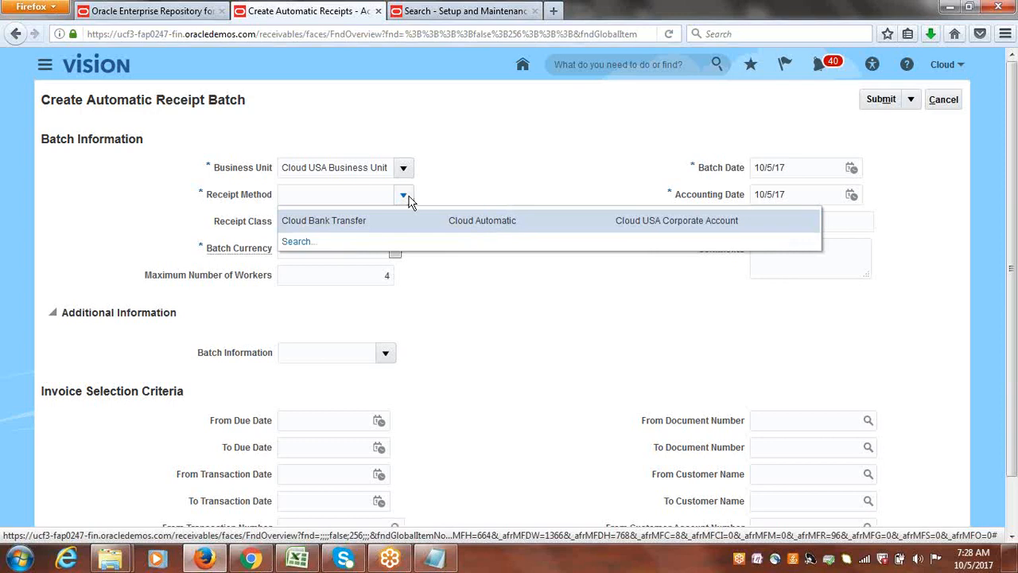
{"action": "left_click", "coordinate": [376, 222]}
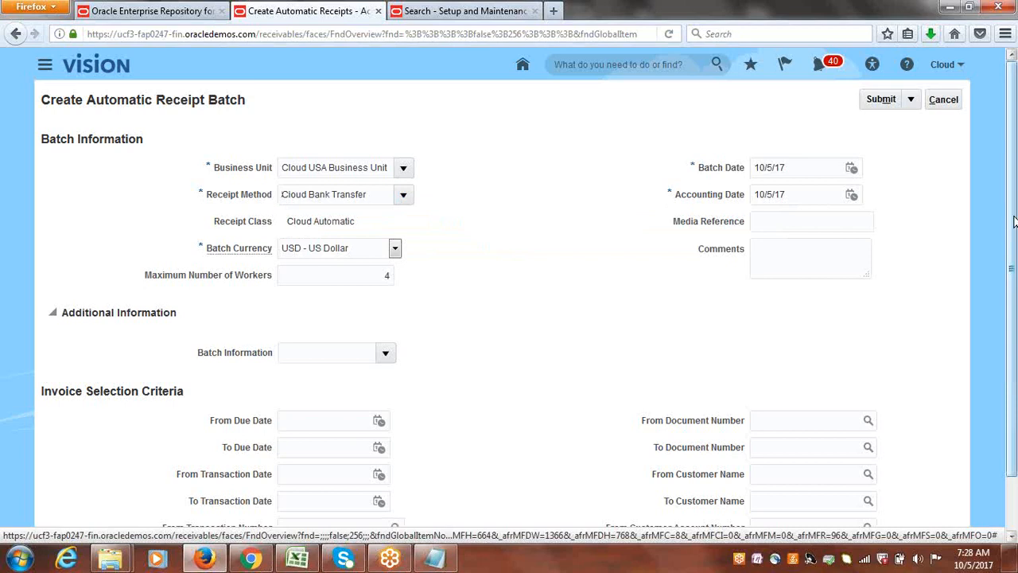
Submit the automatic receipt batch for Cloud USA Business Unit and dismiss the submission message.
{"action": "left_click_drag", "start_coordinate": [1012, 215], "coordinate": [1015, 131]}
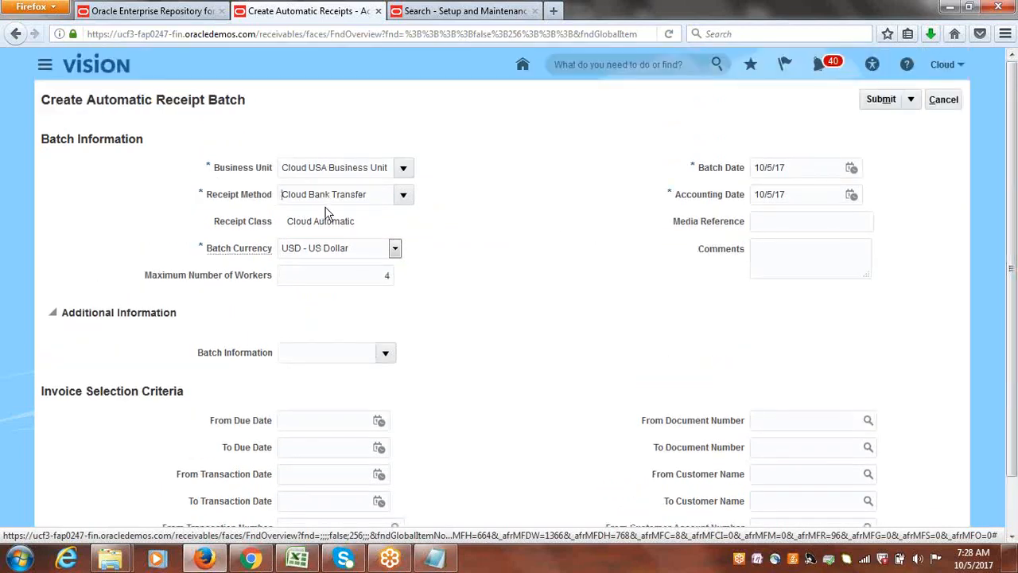
{"action": "left_click_drag", "start_coordinate": [378, 199], "coordinate": [234, 208]}
{"action": "left_click", "coordinate": [477, 239]}
{"action": "left_click", "coordinate": [882, 100]}
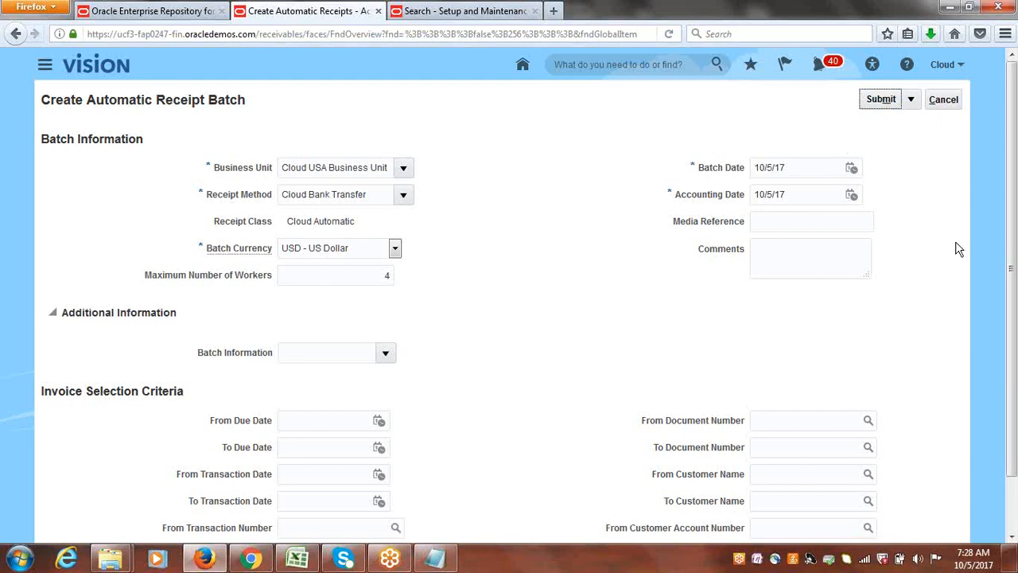
{"action": "left_click", "coordinate": [884, 100]}
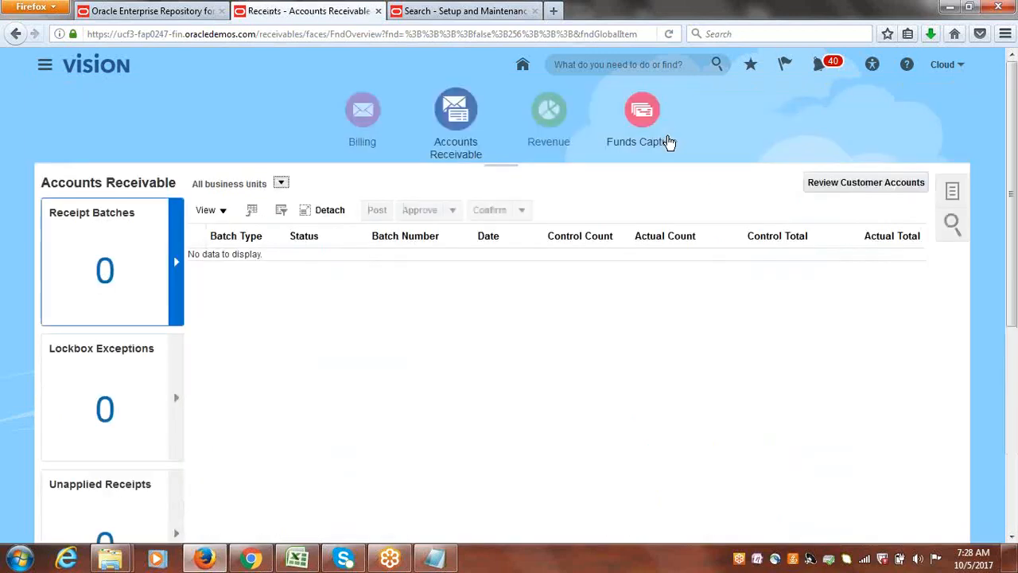
{"action": "left_click", "coordinate": [680, 199]}
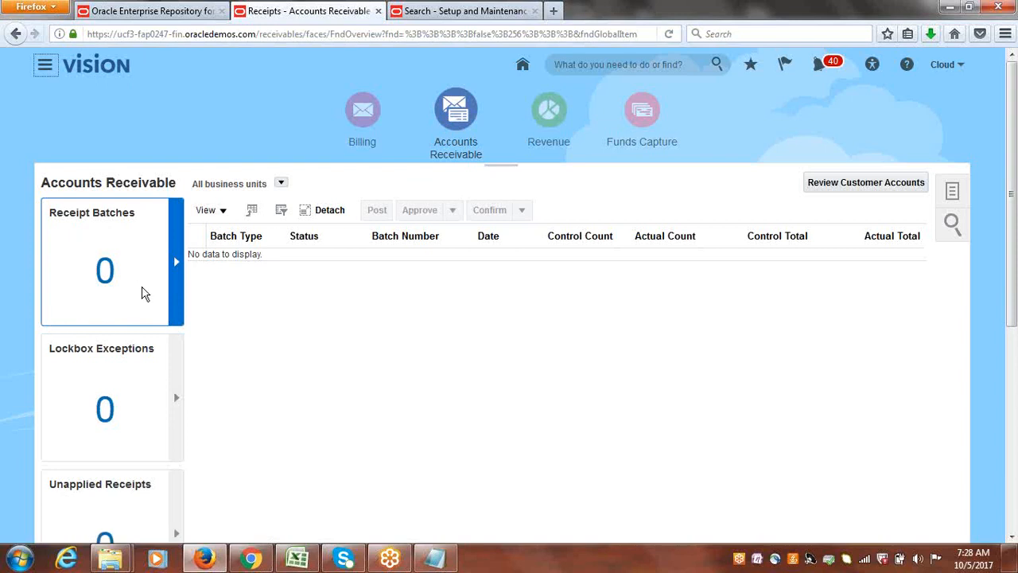
Refresh the Accounts Receivable overview to check for the submitted receipt batch.
{"action": "left_click", "coordinate": [366, 116]}
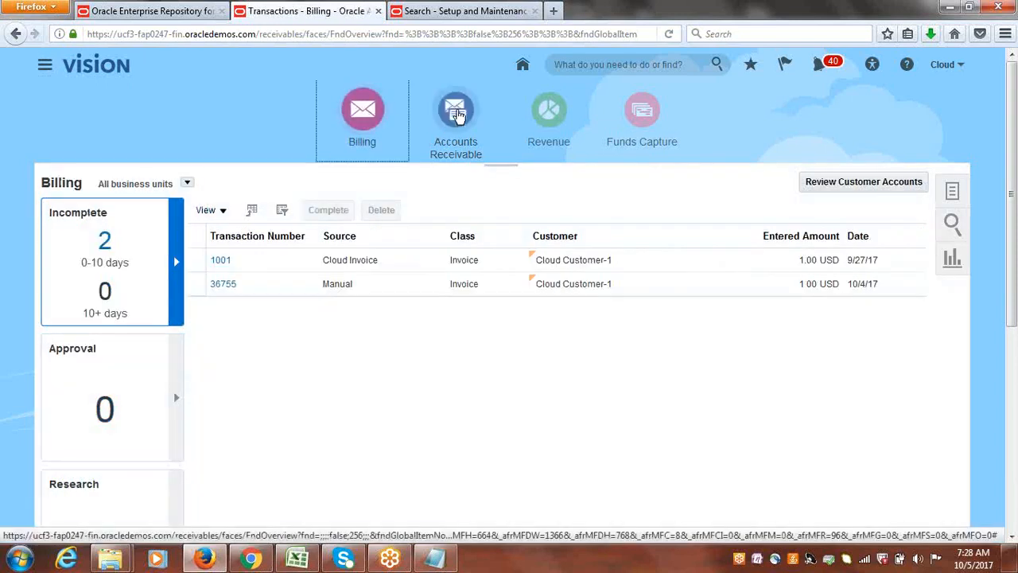
{"action": "left_click", "coordinate": [457, 115]}
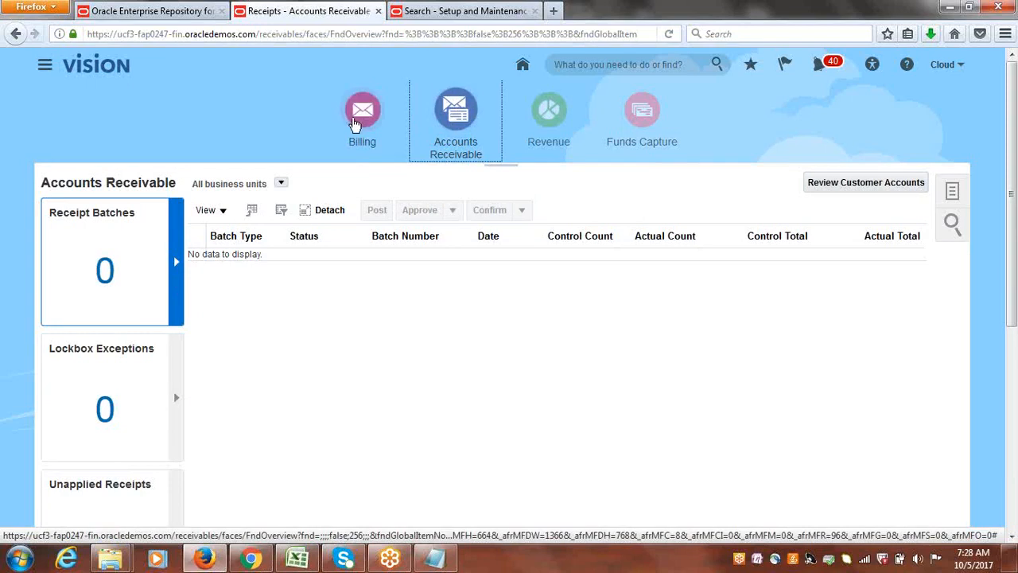
{"action": "left_click", "coordinate": [356, 123]}
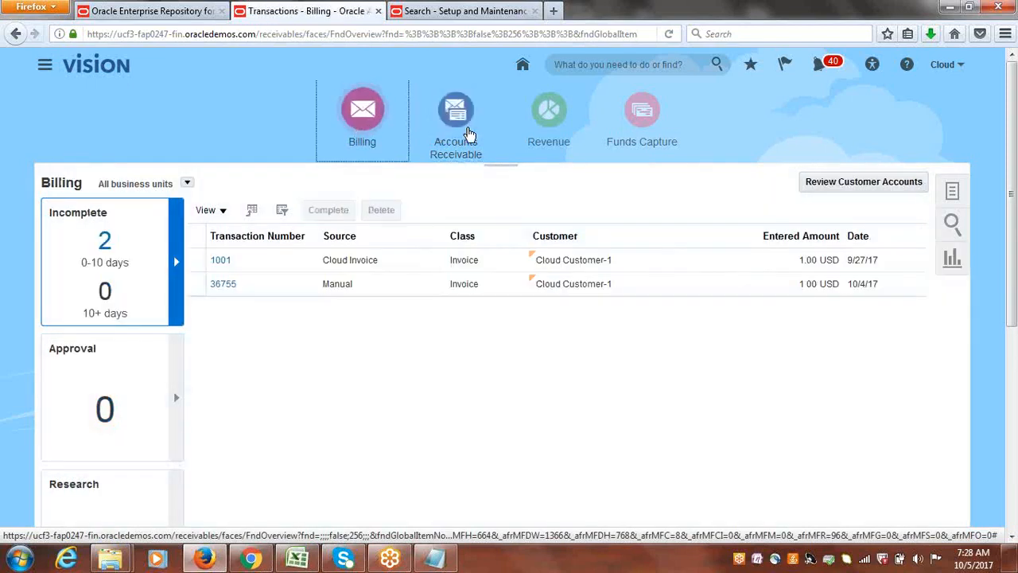
{"action": "left_click", "coordinate": [468, 132]}
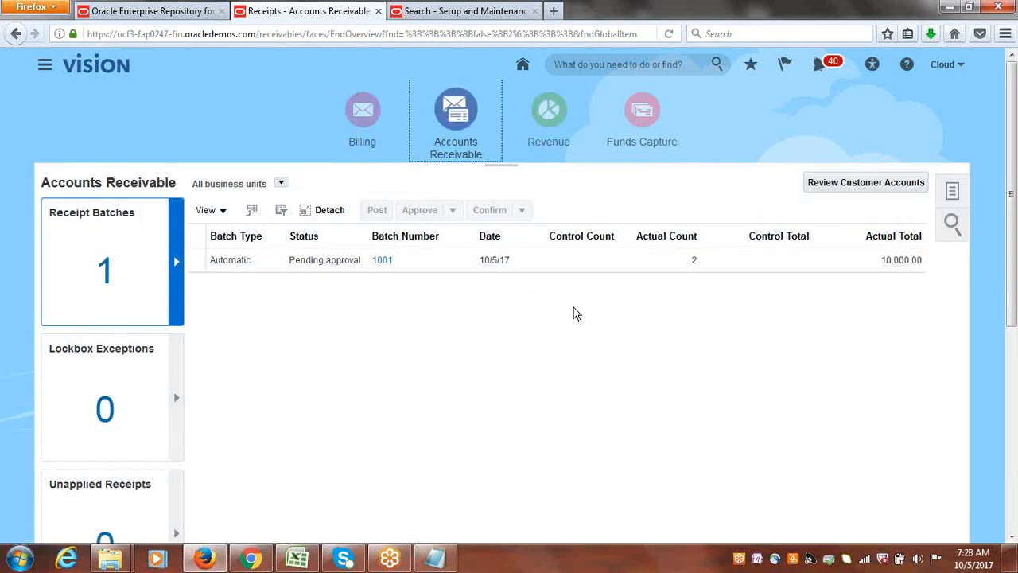
Approve the automatic receipt batch that is pending approval and dismiss the submission message.
{"action": "left_click", "coordinate": [192, 261]}
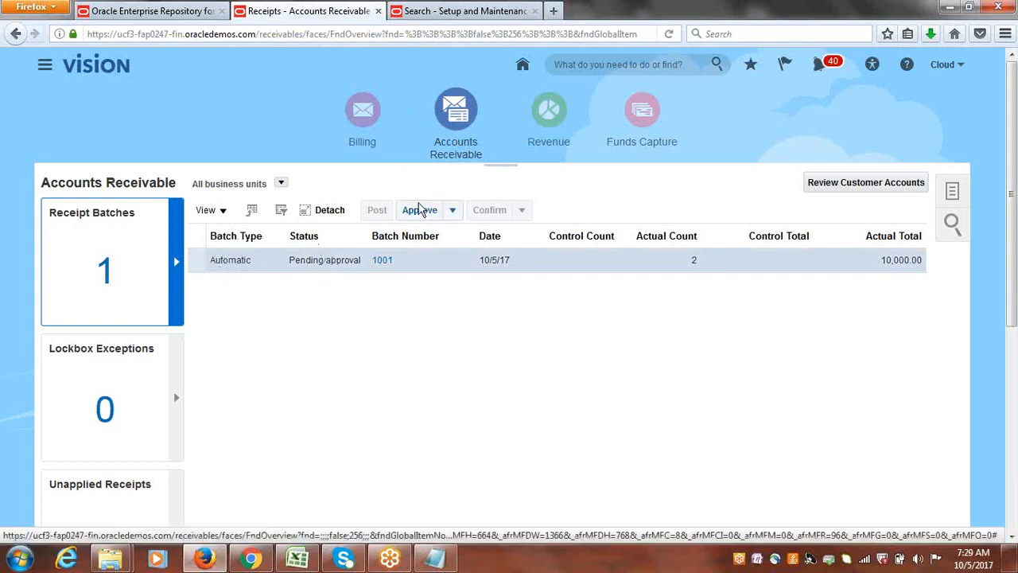
{"action": "left_click", "coordinate": [420, 209]}
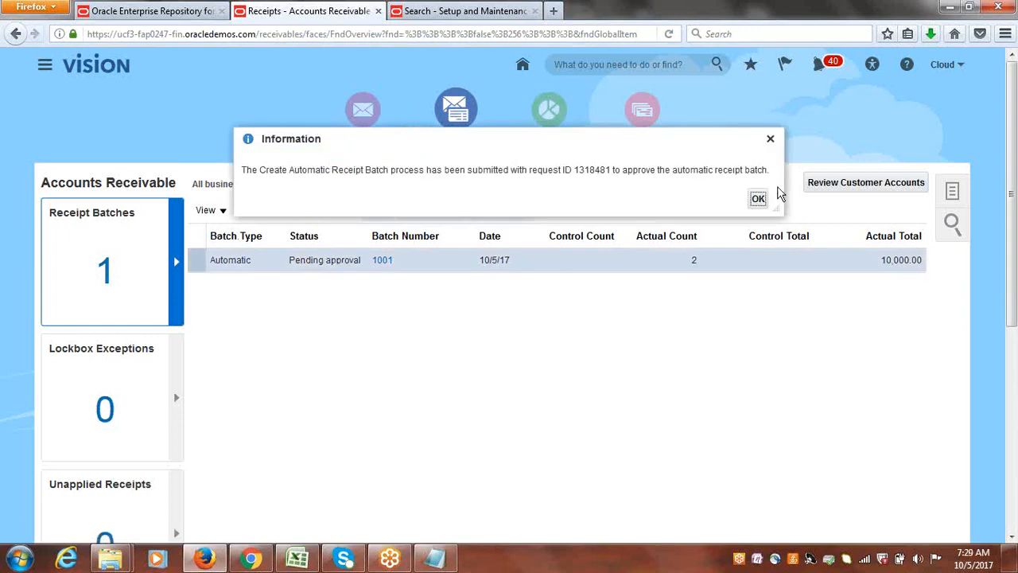
{"action": "left_click", "coordinate": [754, 198]}
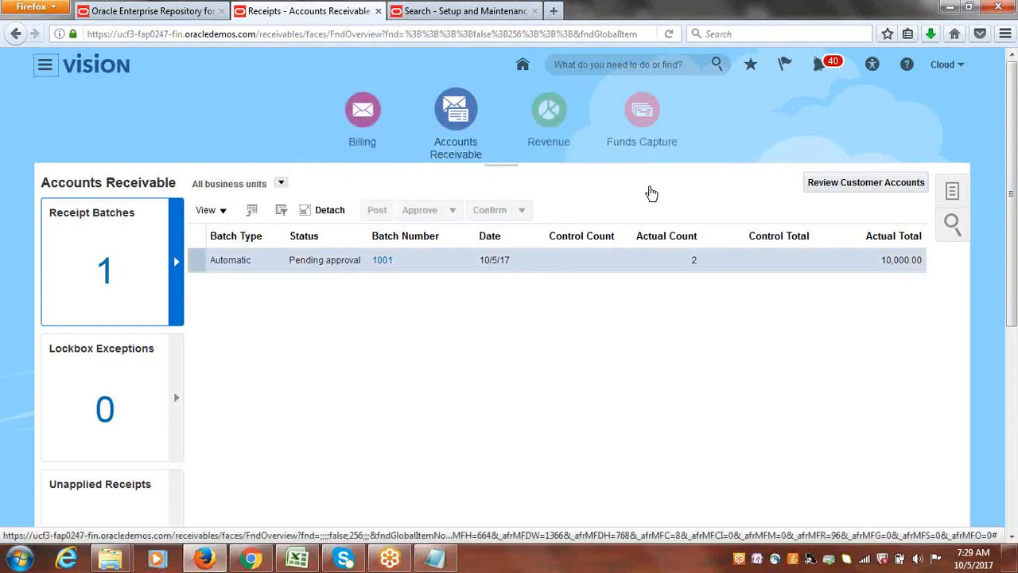
Reload the receipt batches list to check the processing of the approved batch.
{"action": "left_click", "coordinate": [364, 110]}
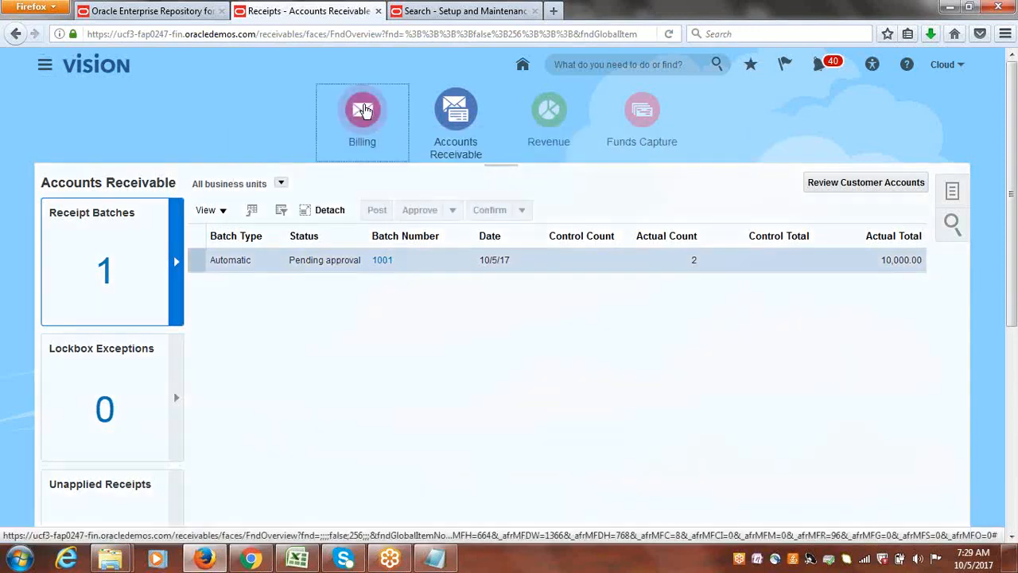
{"action": "left_click", "coordinate": [449, 109]}
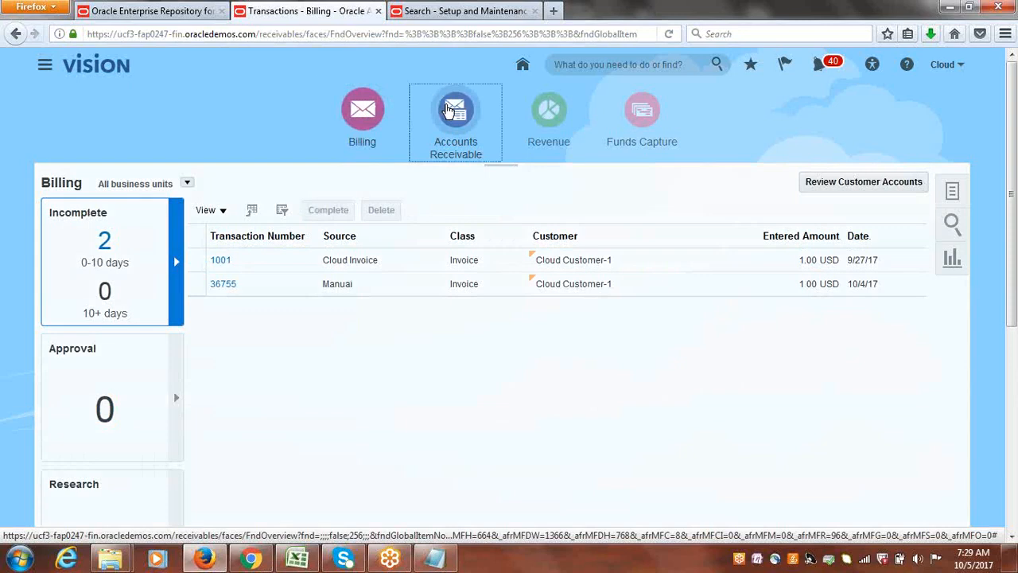
{"action": "left_click", "coordinate": [362, 112]}
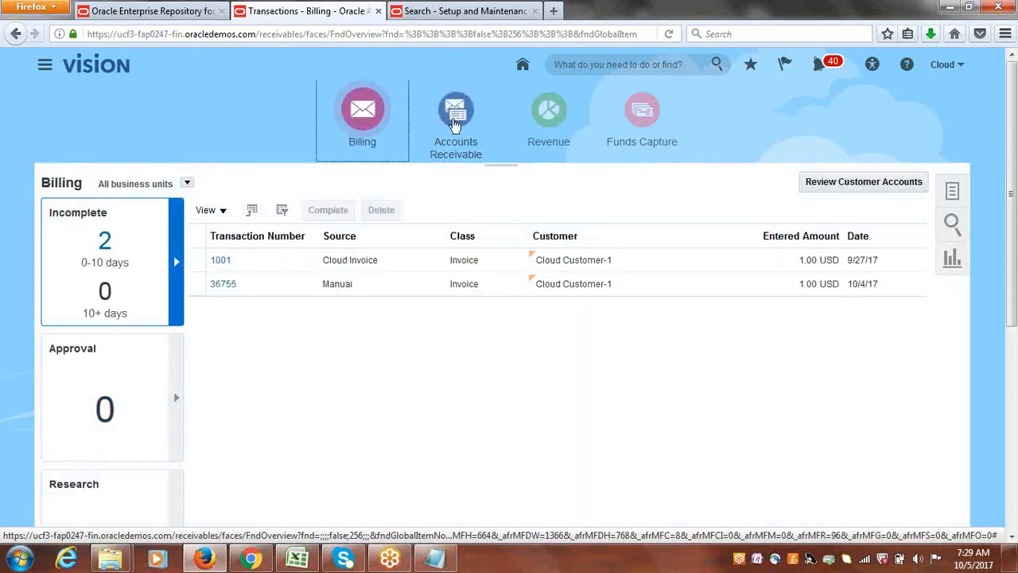
{"action": "left_click", "coordinate": [460, 126]}
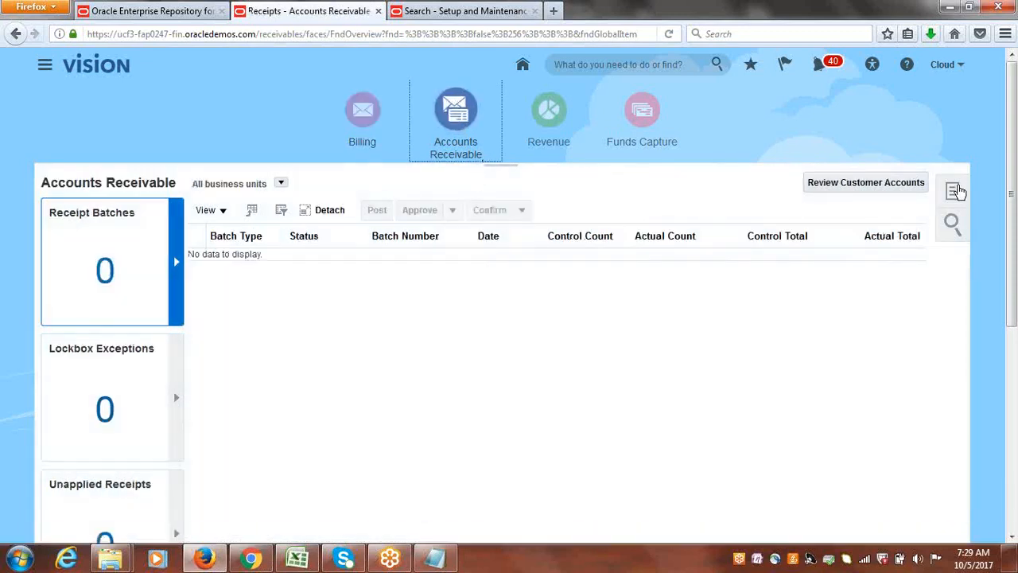
Search Manage Receipts for receipts of customer Cloud Customer-1 in Cloud USA Business Unit.
{"action": "left_click", "coordinate": [958, 191]}
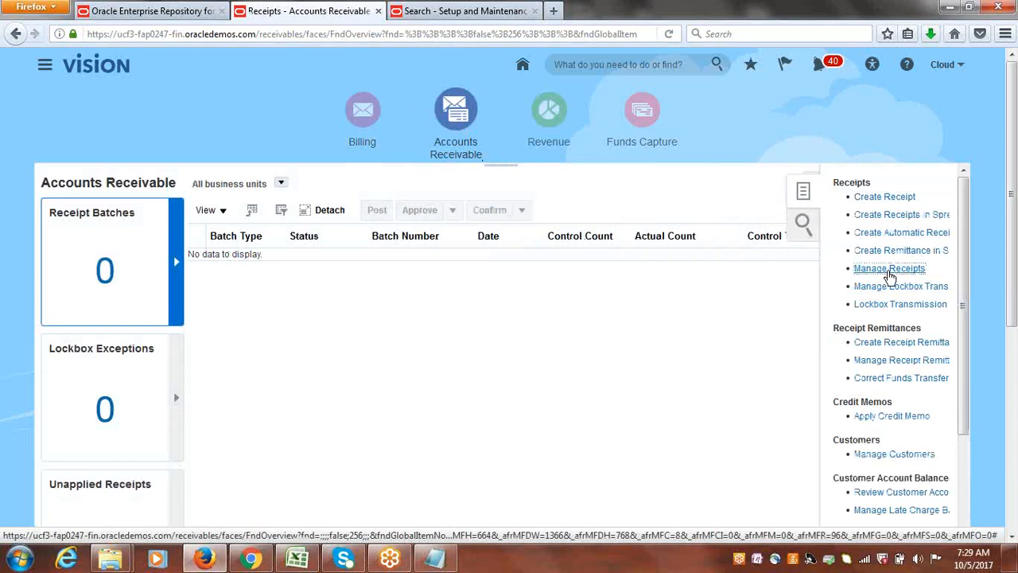
{"action": "left_click", "coordinate": [889, 270]}
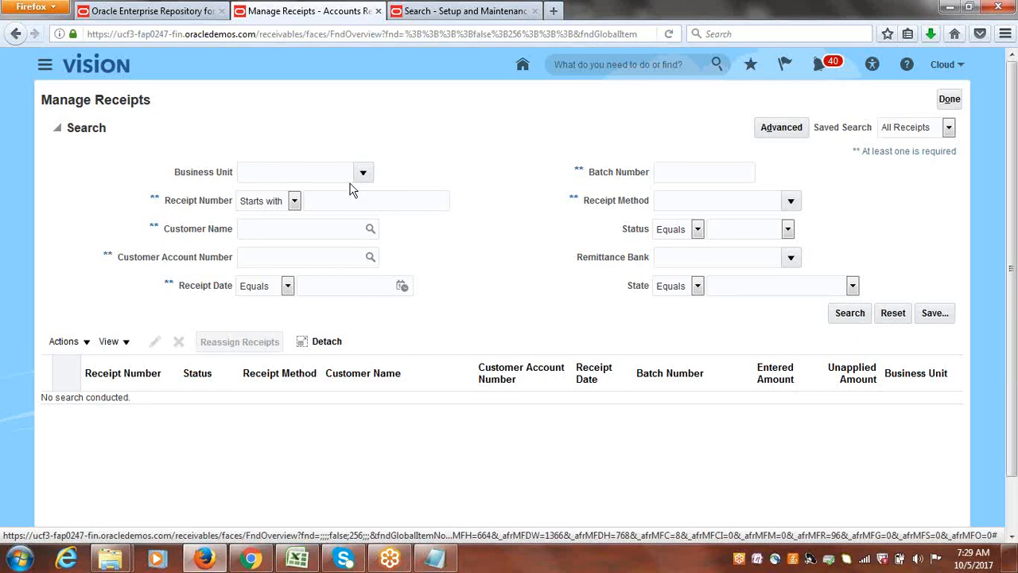
{"action": "left_click", "coordinate": [366, 166]}
{"action": "left_click", "coordinate": [346, 199]}
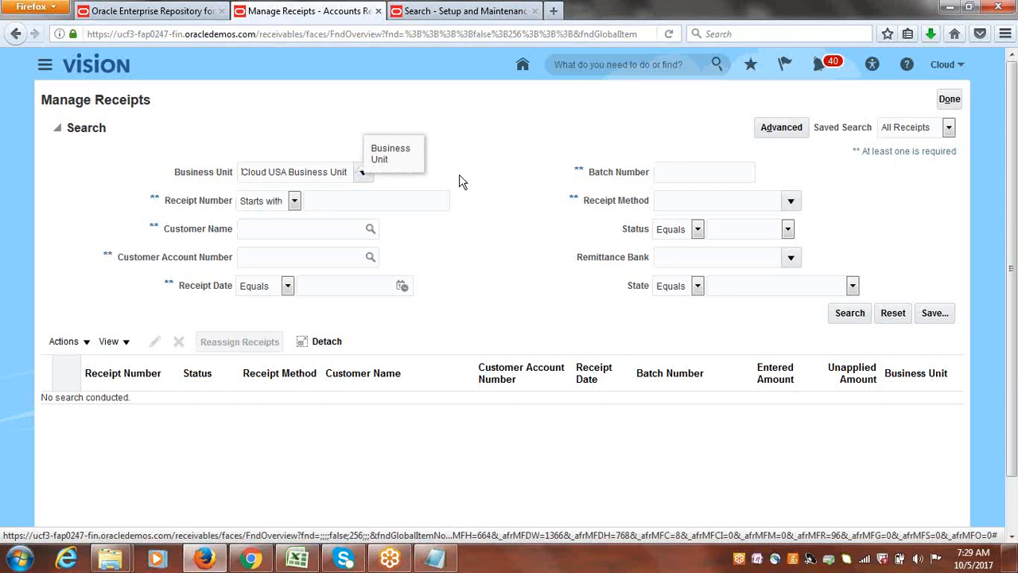
{"action": "left_click", "coordinate": [347, 231]}
{"action": "type", "text": "cloud cu"}
{"action": "key", "text": "Tab"}
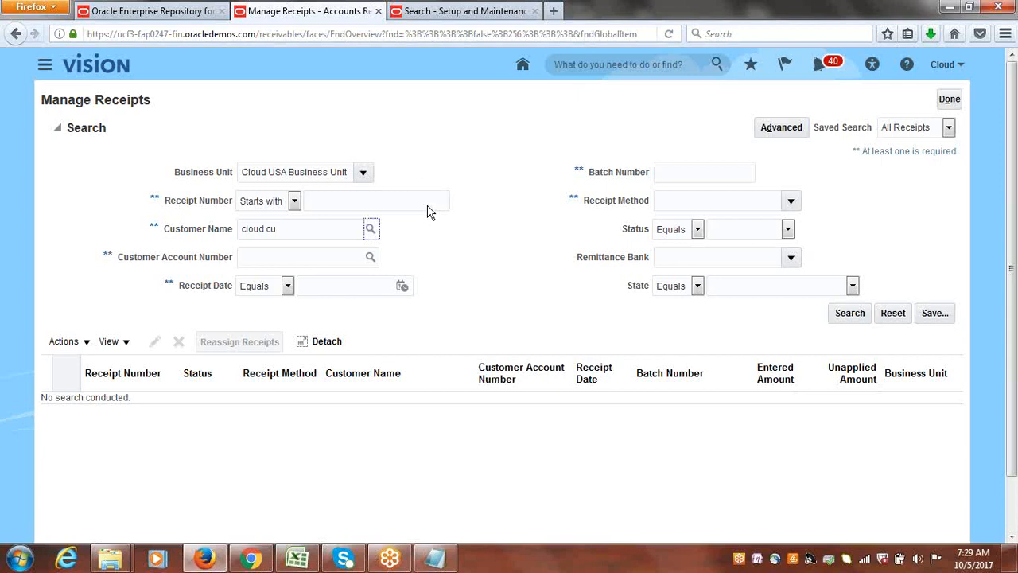
{"action": "left_click", "coordinate": [850, 315]}
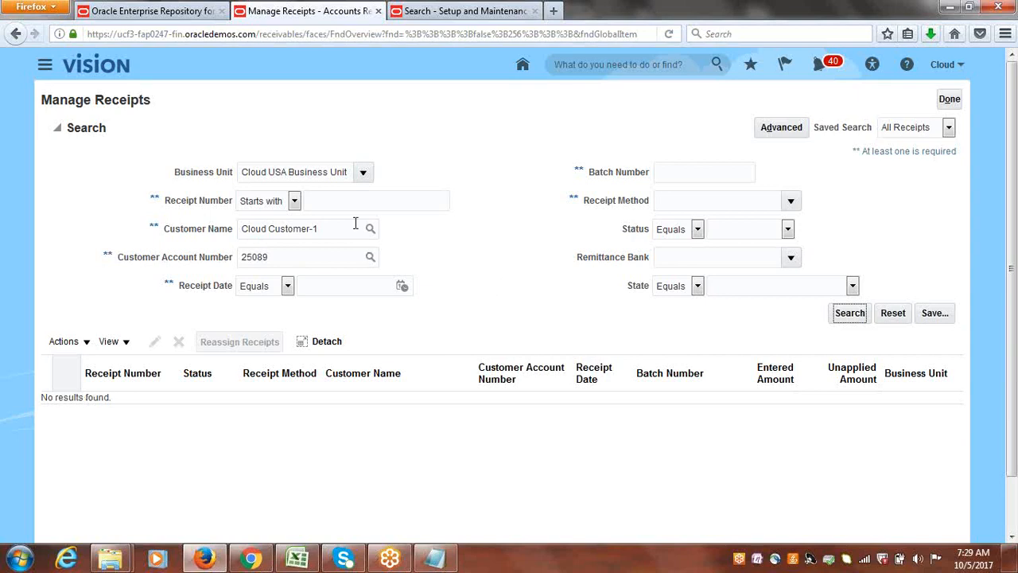
Clear the customer name and account number criteria and search receipts by receipt method Cloud Bank Transfer.
{"action": "left_click_drag", "start_coordinate": [322, 229], "coordinate": [221, 227]}
{"action": "key", "text": "BackSpace"}
{"action": "left_click_drag", "start_coordinate": [274, 255], "coordinate": [190, 256]}
{"action": "key", "text": "BackSpace"}
{"action": "key", "text": "Tab"}
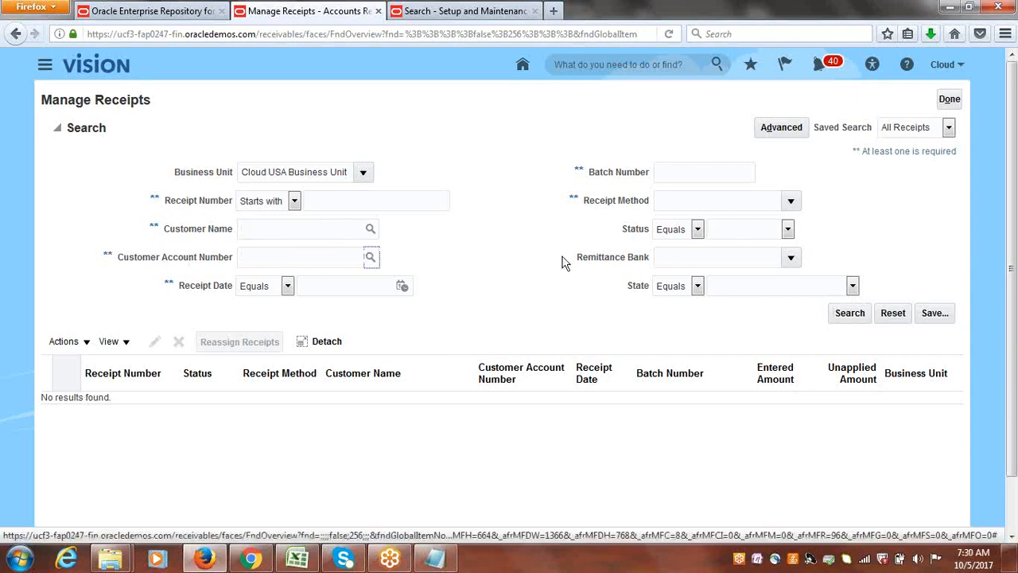
{"action": "left_click", "coordinate": [791, 205]}
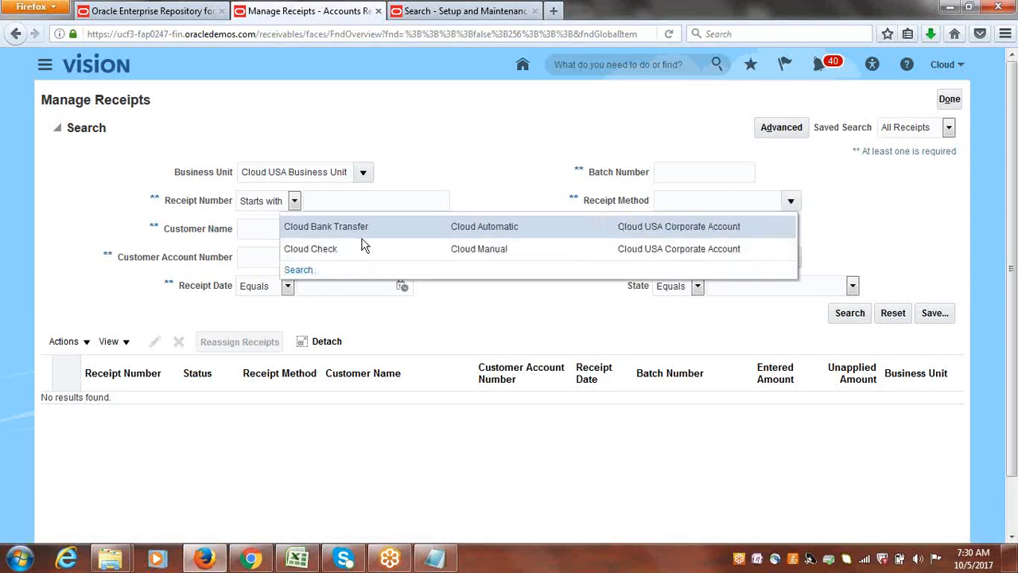
{"action": "left_click", "coordinate": [367, 229]}
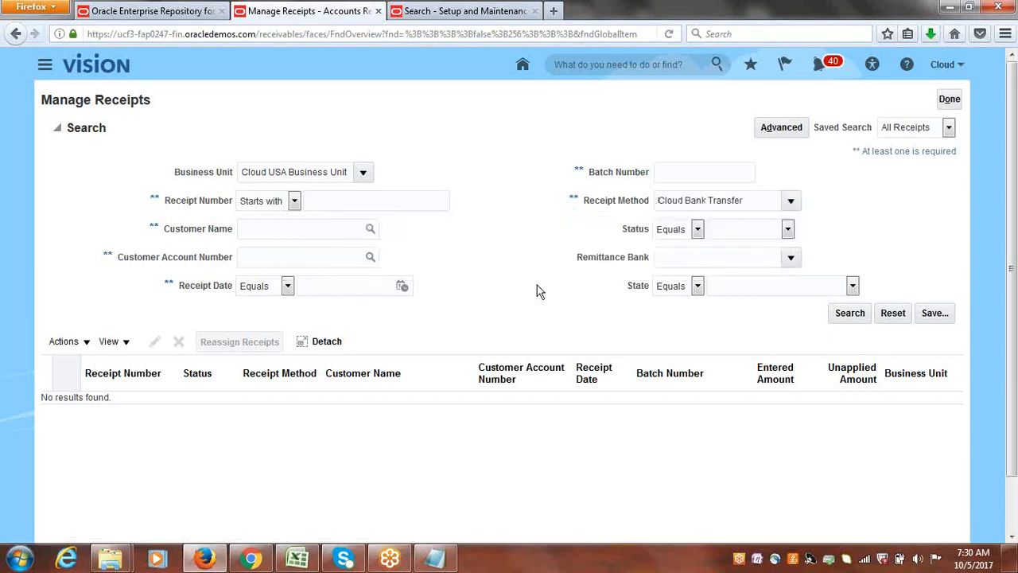
{"action": "left_click", "coordinate": [849, 312]}
{"action": "left_click", "coordinate": [364, 172]}
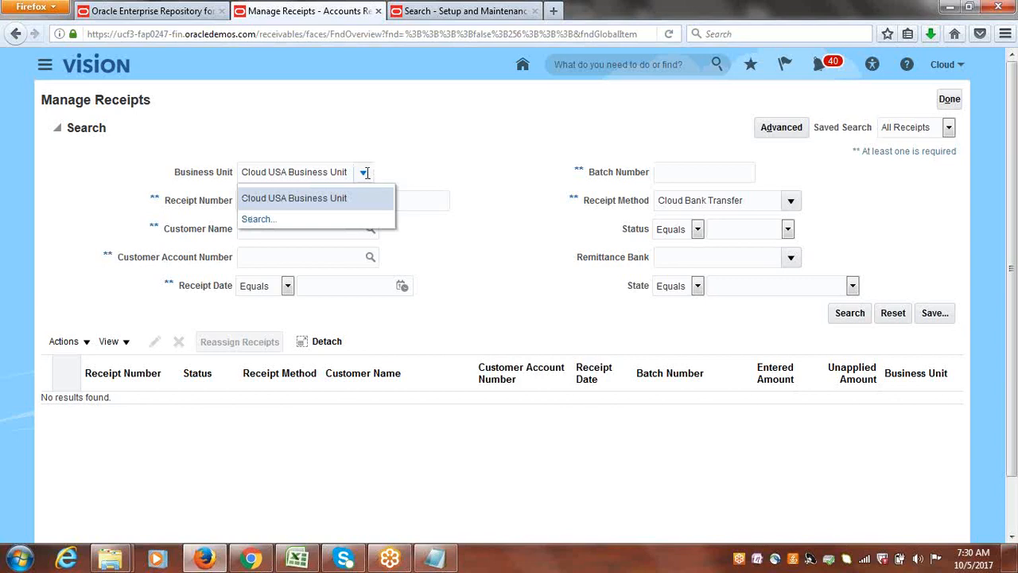
Clear the receipt method criterion and search Cloud USA Business Unit receipts by receipt date 10/5/17.
{"action": "left_click", "coordinate": [322, 200]}
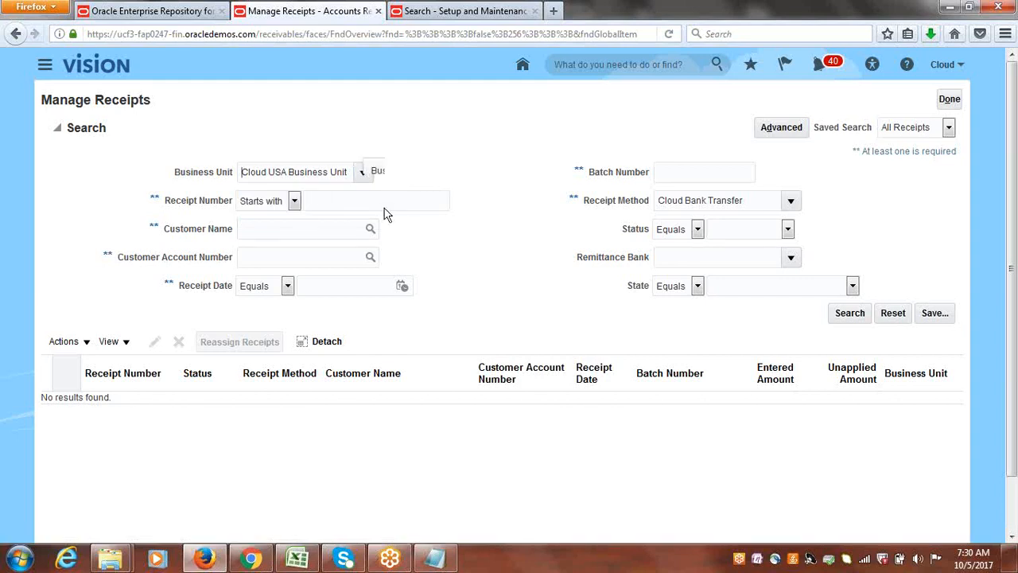
{"action": "left_click_drag", "start_coordinate": [750, 199], "coordinate": [535, 211]}
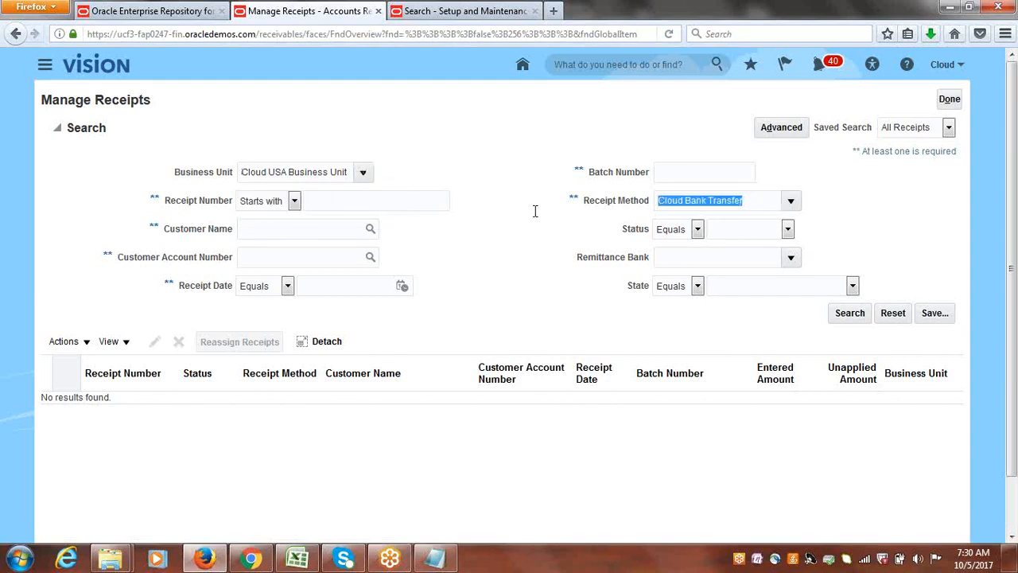
{"action": "key", "text": "BackSpace"}
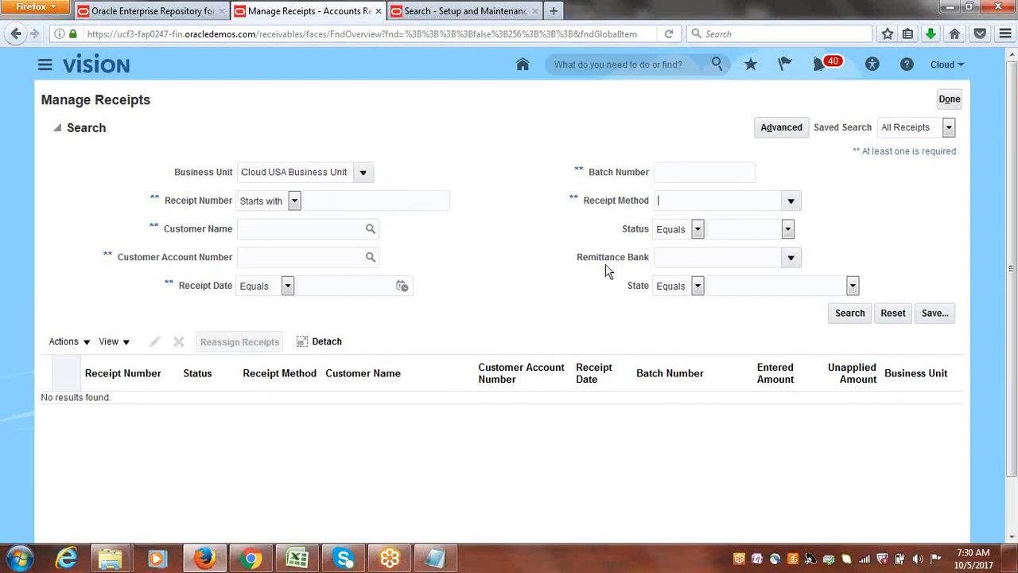
{"action": "left_click", "coordinate": [395, 288]}
{"action": "left_click", "coordinate": [524, 353]}
{"action": "left_click", "coordinate": [849, 314]}
{"action": "left_click", "coordinate": [854, 316]}
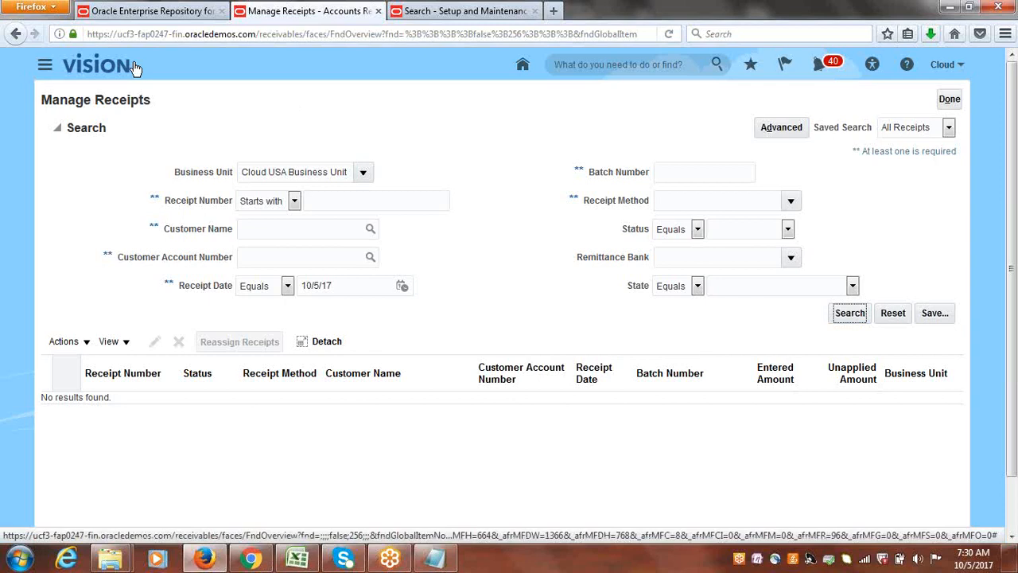
Go to Scheduled Processes and refresh the list of processes from the last 24 hours.
{"action": "left_click", "coordinate": [45, 65]}
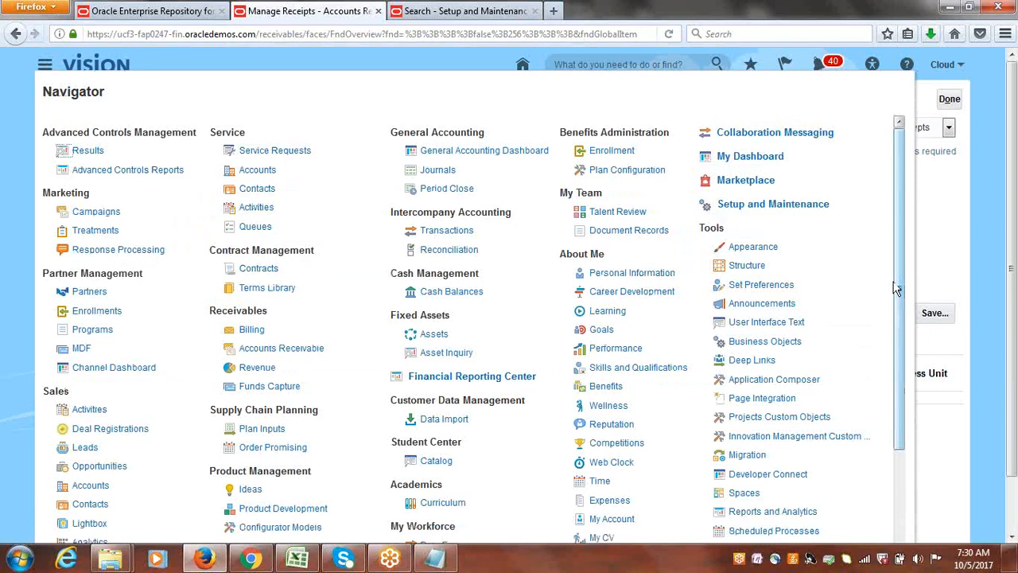
{"action": "scroll", "coordinate": [905, 320], "scroll_direction": "down", "scroll_amount": 3}
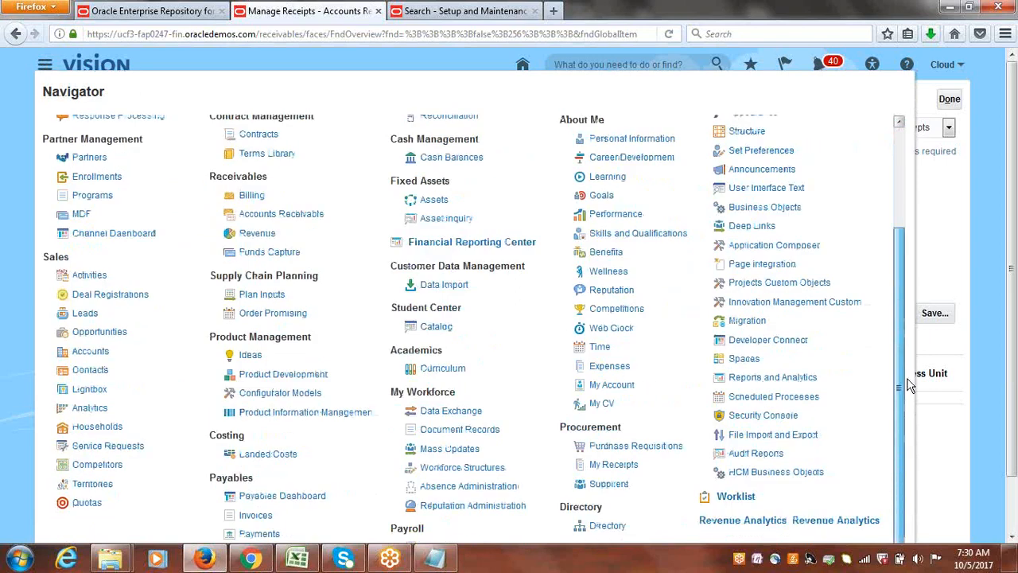
{"action": "left_click", "coordinate": [767, 398]}
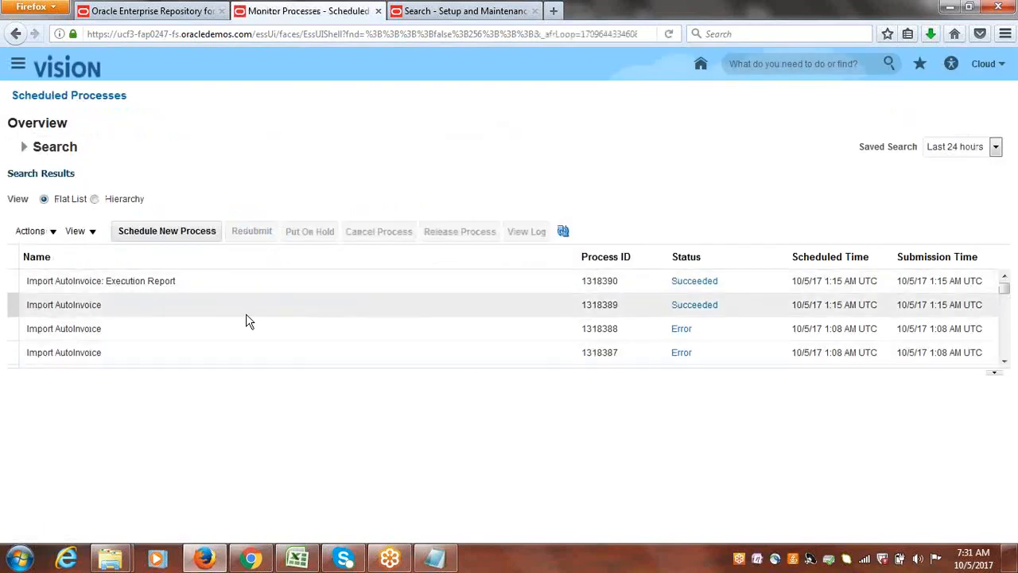
{"action": "left_click", "coordinate": [563, 232]}
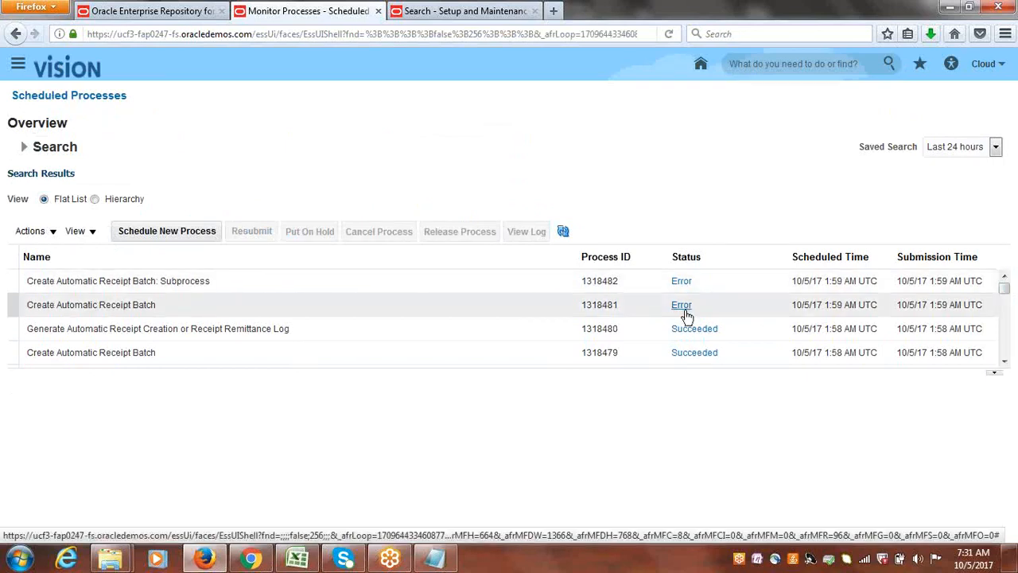
Review the details of Create Automatic Receipt Batch processes 1318481 and 1318479 and of log generation process 1318480.
{"action": "left_click", "coordinate": [145, 305]}
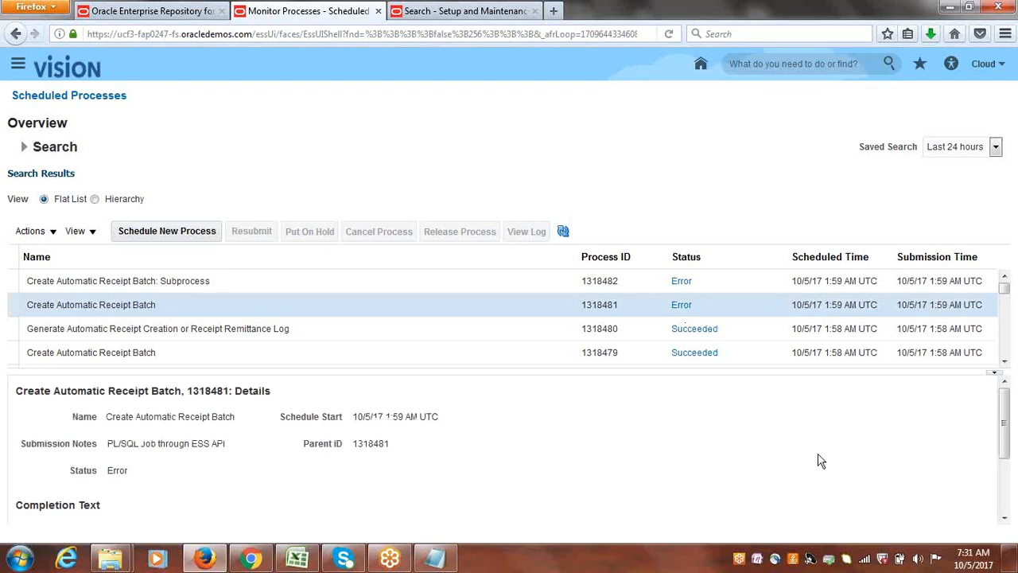
{"action": "left_click", "coordinate": [189, 352]}
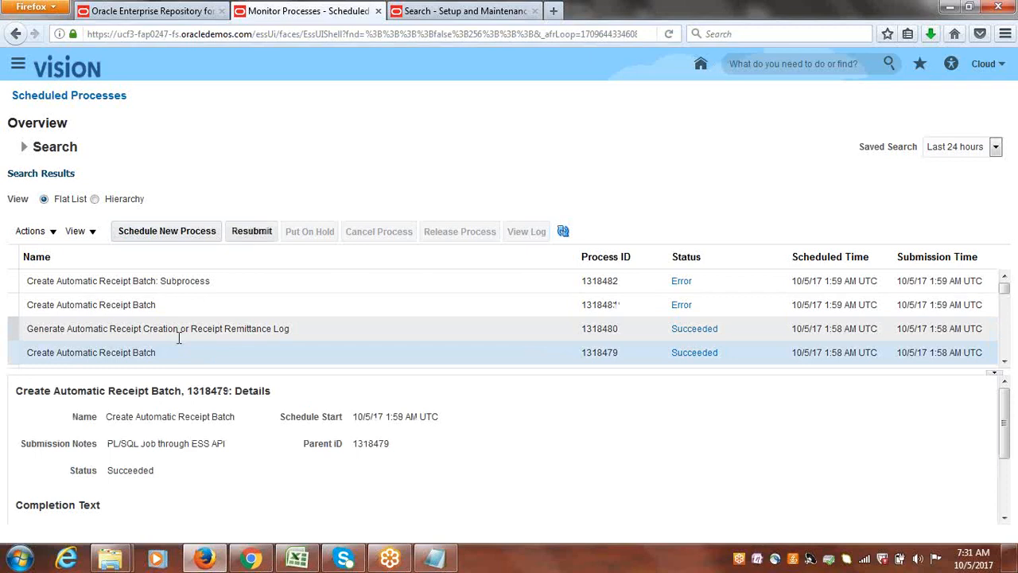
{"action": "left_click", "coordinate": [177, 333]}
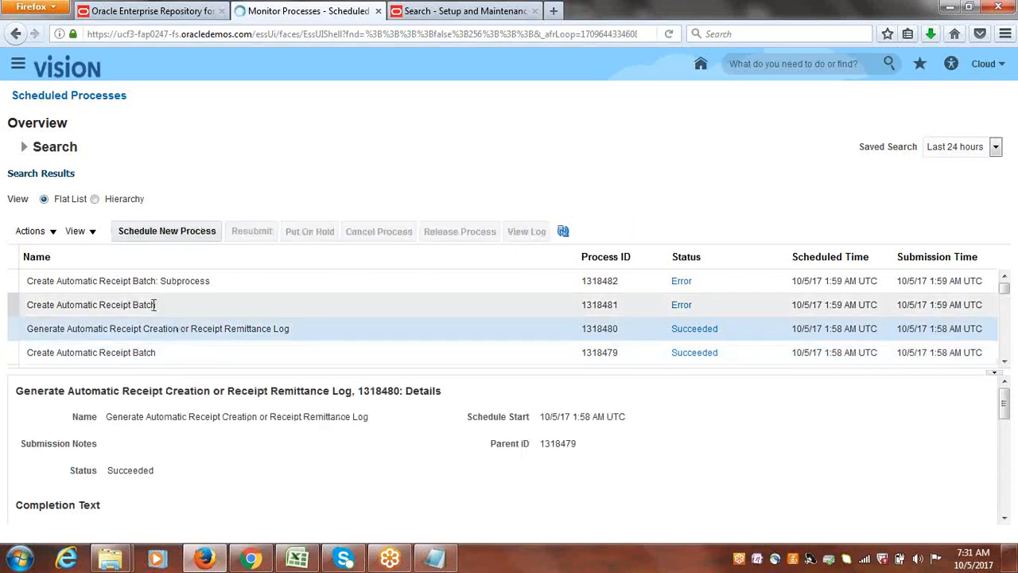
Open the log attachment of Create Automatic Receipt Batch process 1318481, read it full screen and close it.
{"action": "left_click", "coordinate": [154, 305]}
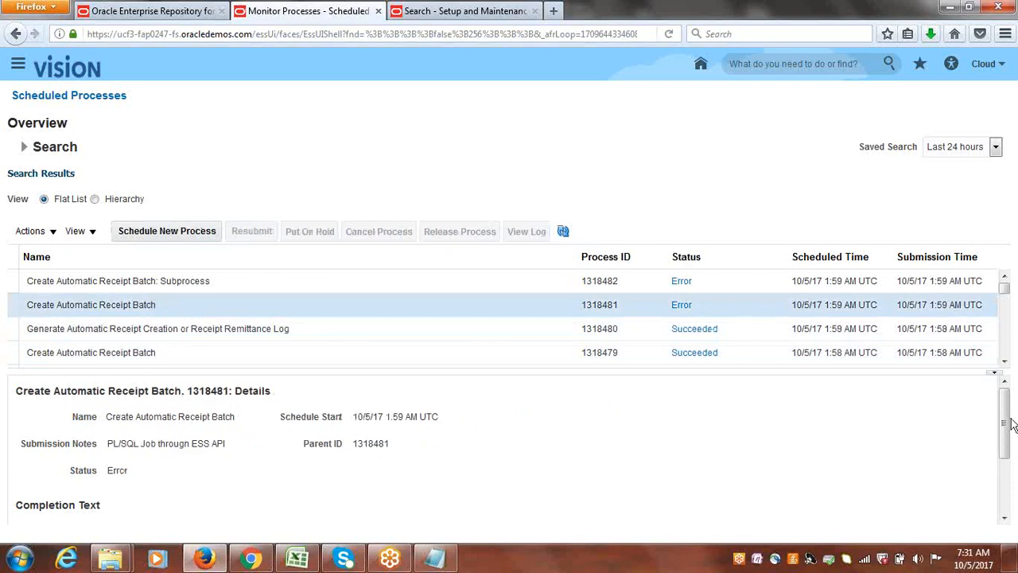
{"action": "left_click_drag", "start_coordinate": [1006, 425], "coordinate": [1014, 519]}
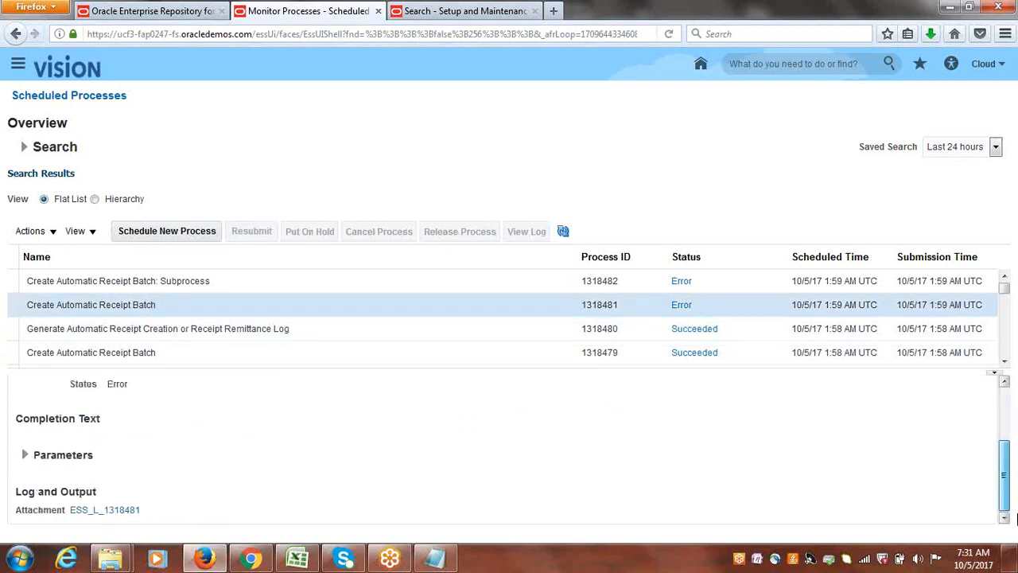
{"action": "left_click", "coordinate": [123, 513]}
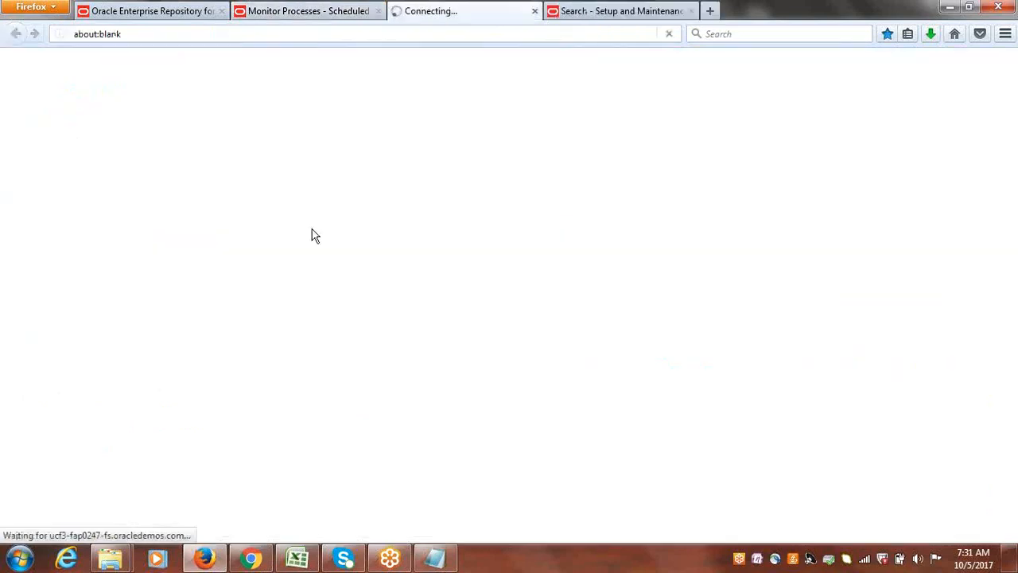
{"action": "left_click", "coordinate": [564, 365]}
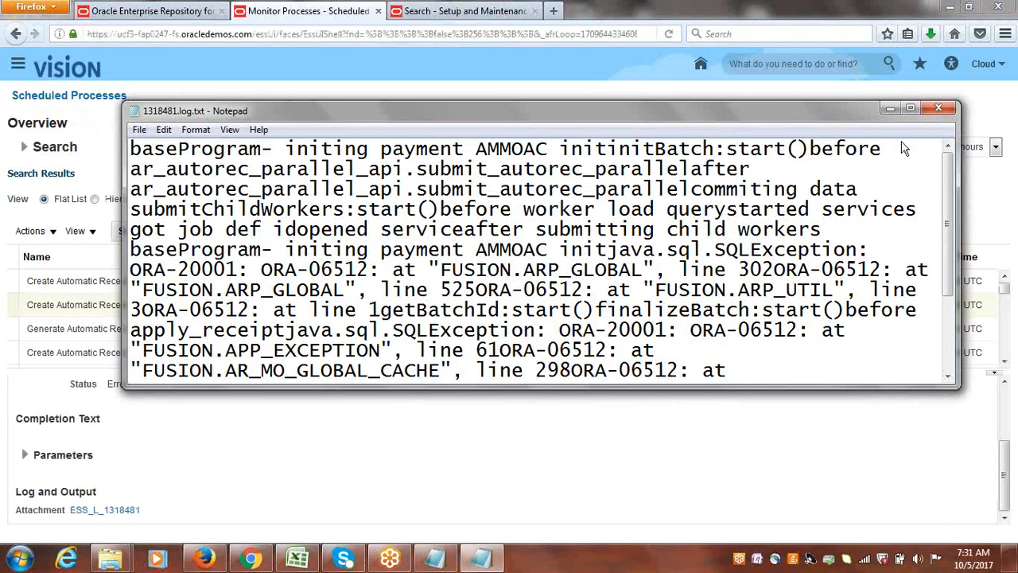
{"action": "left_click", "coordinate": [910, 108]}
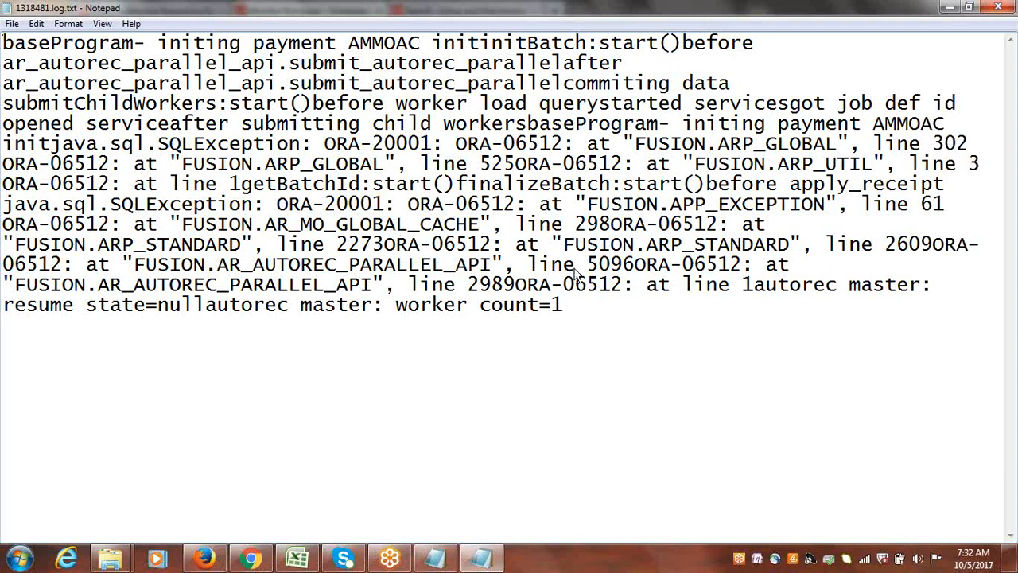
{"action": "left_click", "coordinate": [999, 7]}
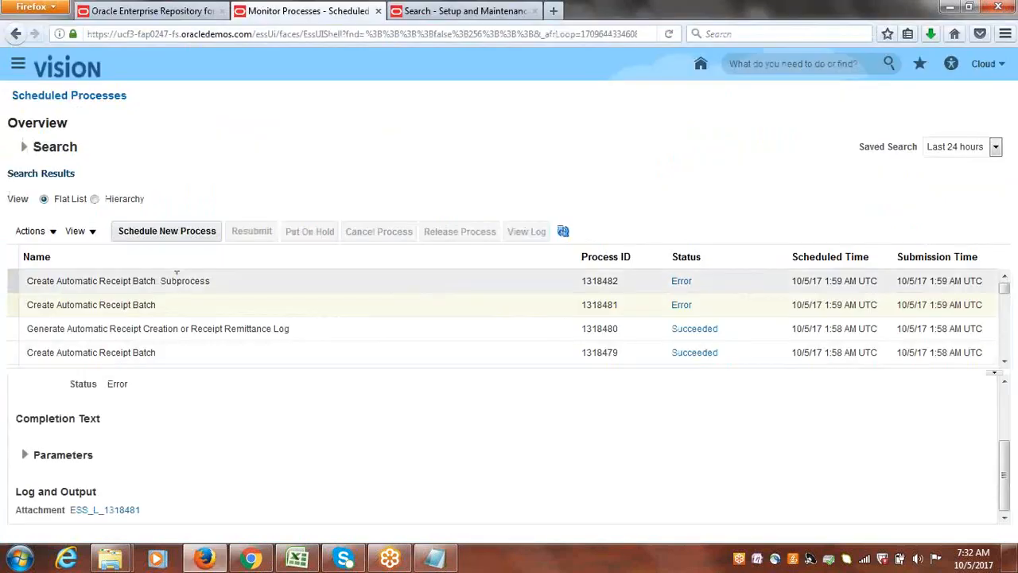
Inspect the details of the Create Automatic Receipt Batch: Subprocess and of process 1318479.
{"action": "left_click", "coordinate": [177, 278]}
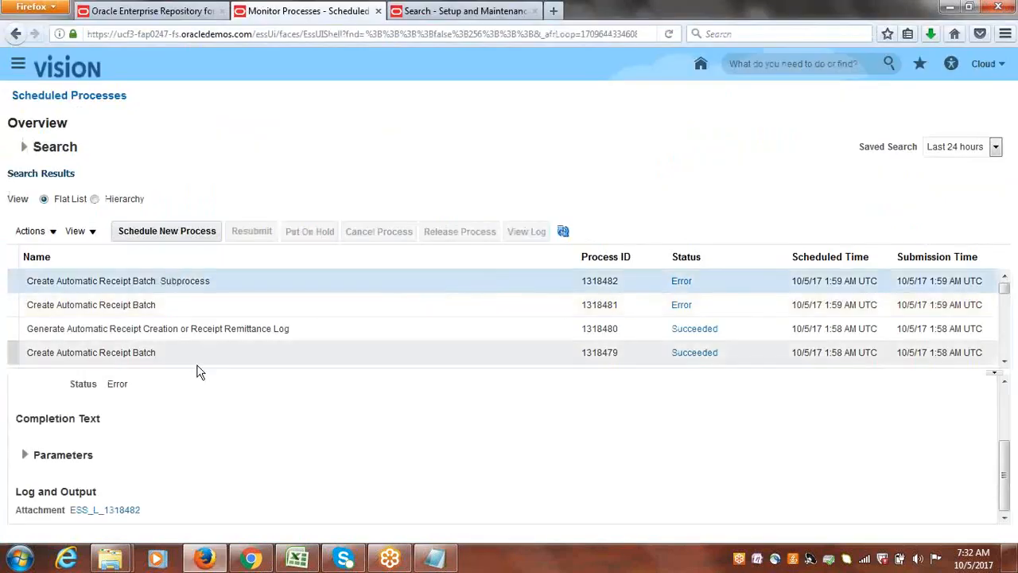
{"action": "left_click", "coordinate": [1005, 362]}
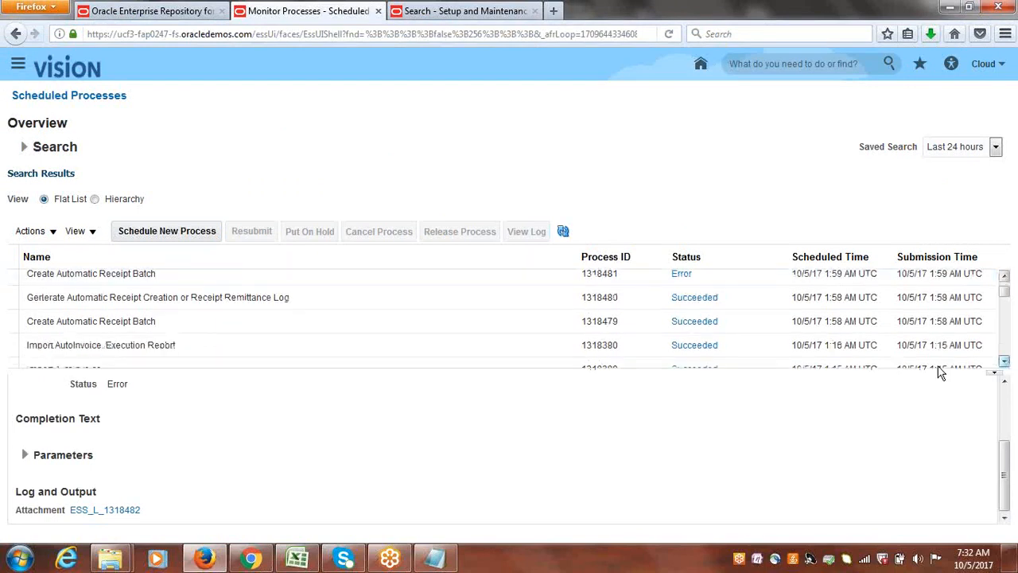
{"action": "left_click", "coordinate": [154, 322]}
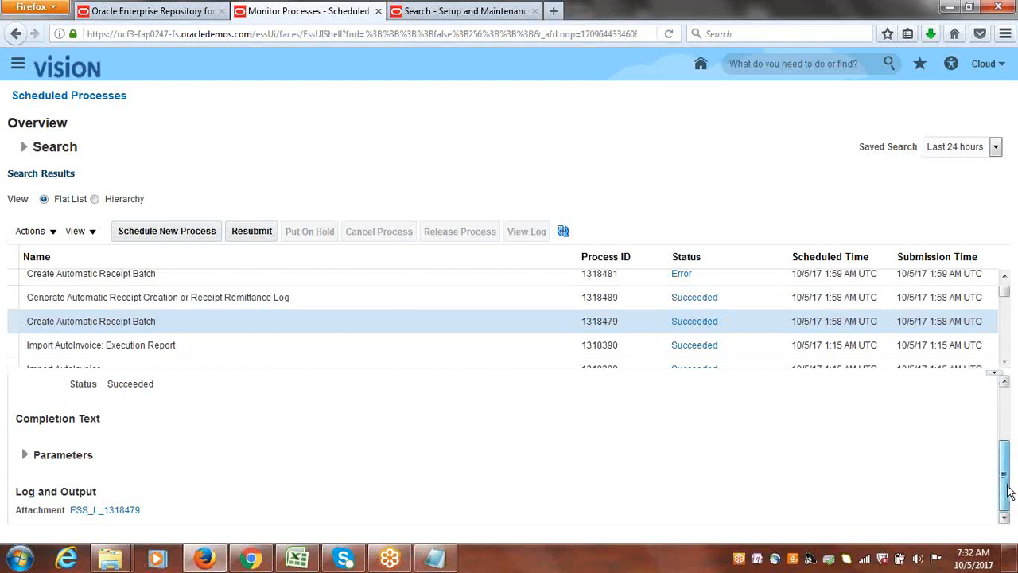
Open the PDF output of the Generate Automatic Receipt Creation or Receipt Remittance Log process in Foxit Reader.
{"action": "left_click", "coordinate": [241, 298]}
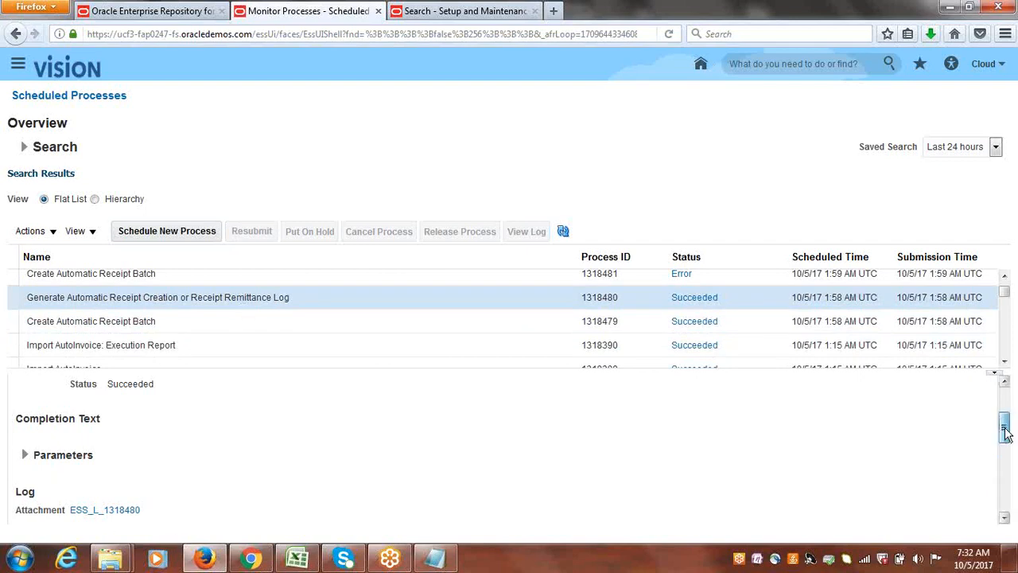
{"action": "left_click_drag", "start_coordinate": [1006, 429], "coordinate": [1007, 470]}
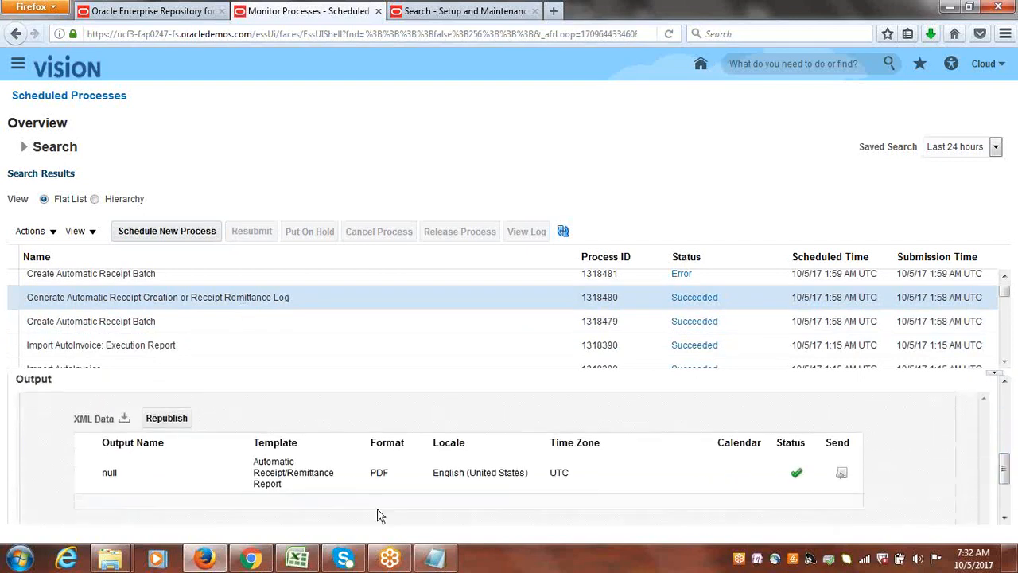
{"action": "left_click", "coordinate": [109, 473]}
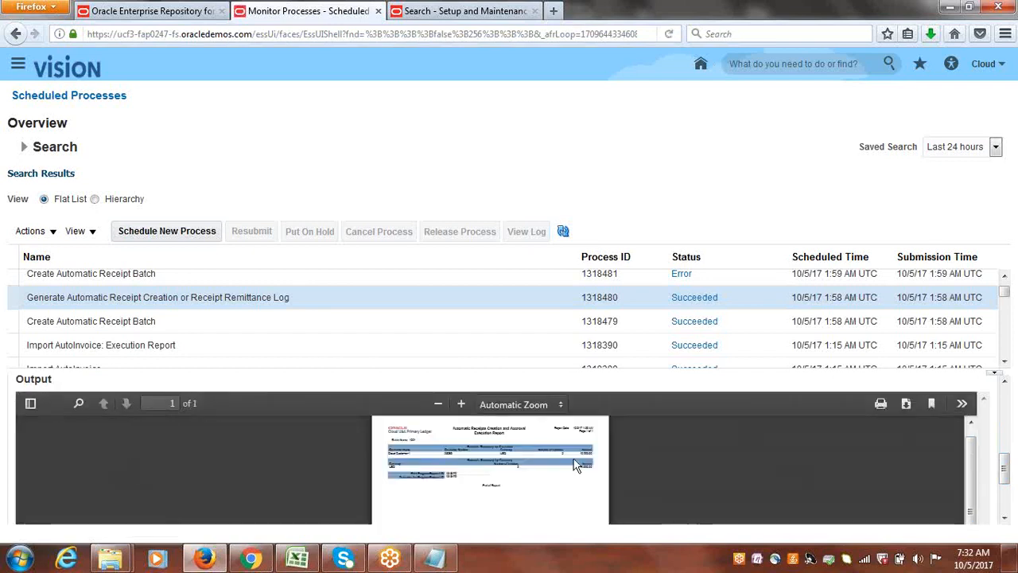
{"action": "left_click", "coordinate": [905, 406]}
{"action": "left_click", "coordinate": [407, 273]}
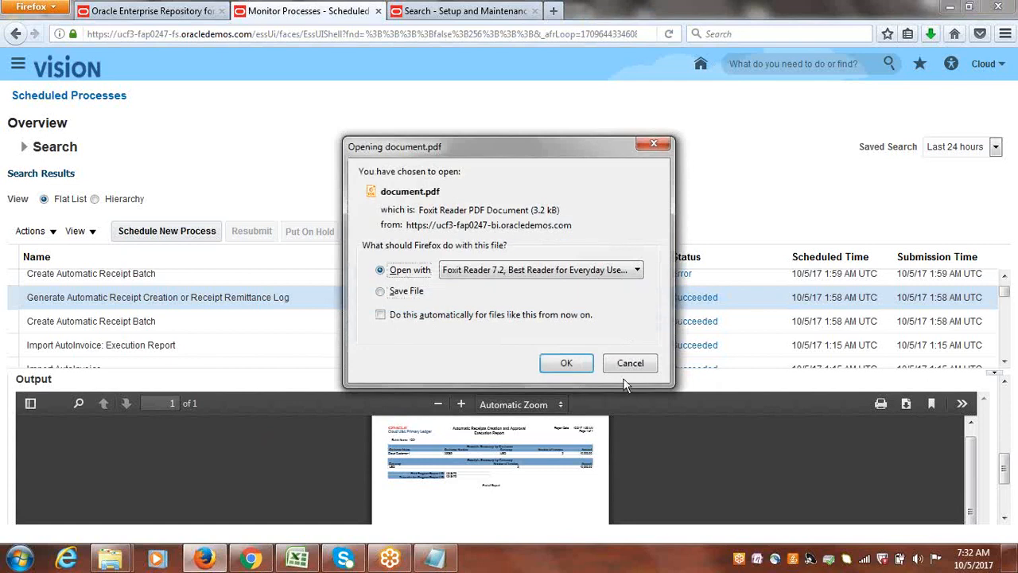
{"action": "left_click", "coordinate": [577, 362]}
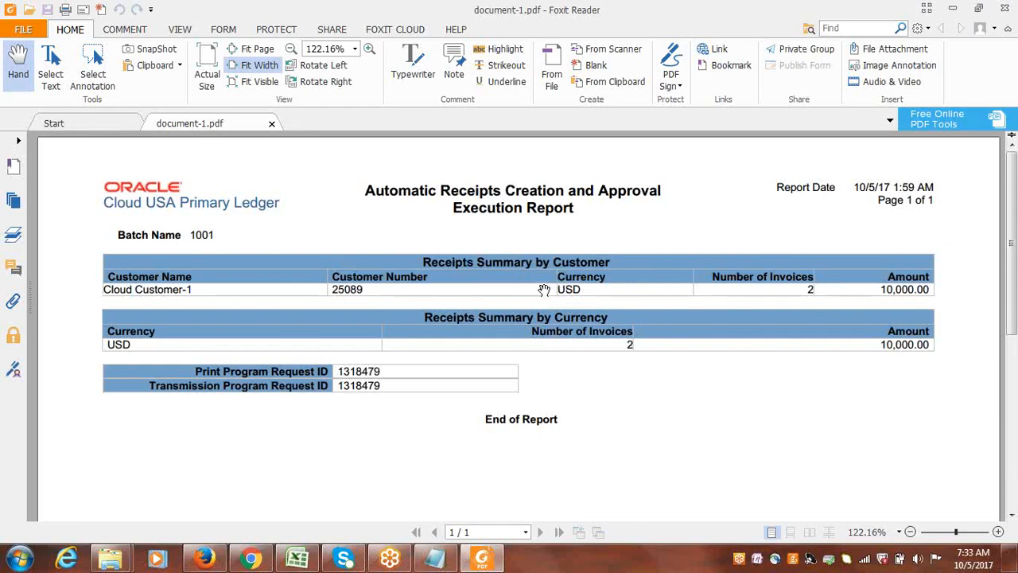
Read through the Automatic Receipts Creation and Approval Execution Report and close it.
{"action": "left_click_drag", "start_coordinate": [1007, 304], "coordinate": [1014, 365]}
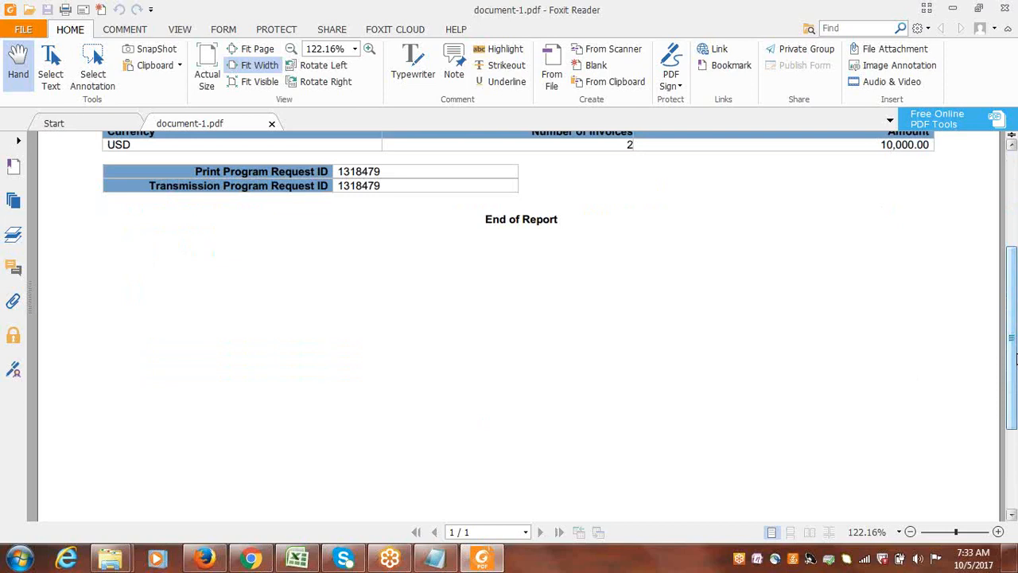
{"action": "left_click", "coordinate": [1012, 516]}
{"action": "left_click", "coordinate": [1013, 517]}
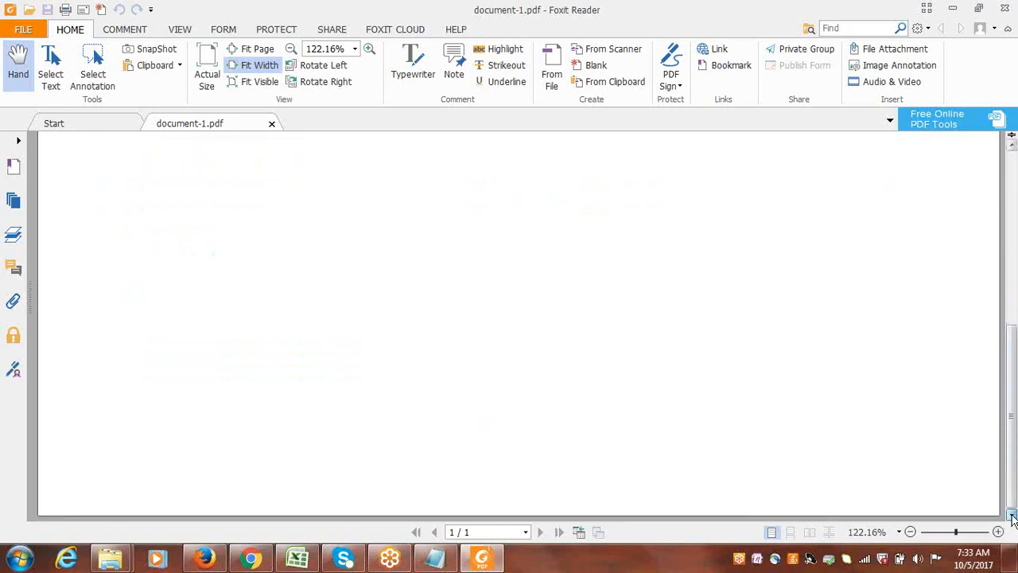
{"action": "left_click_drag", "start_coordinate": [1014, 475], "coordinate": [1015, 310]}
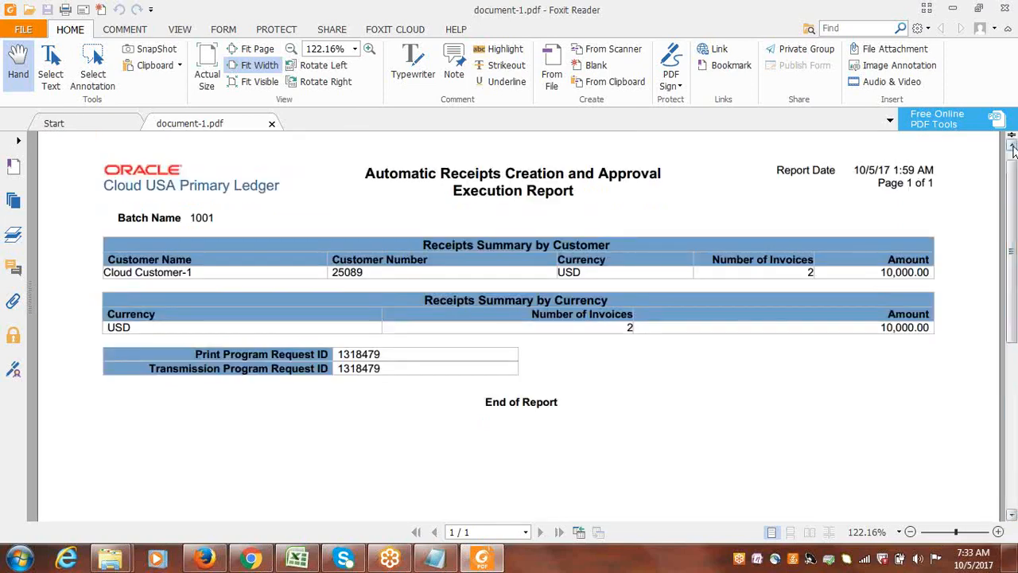
{"action": "left_click_drag", "start_coordinate": [1014, 163], "coordinate": [1014, 147]}
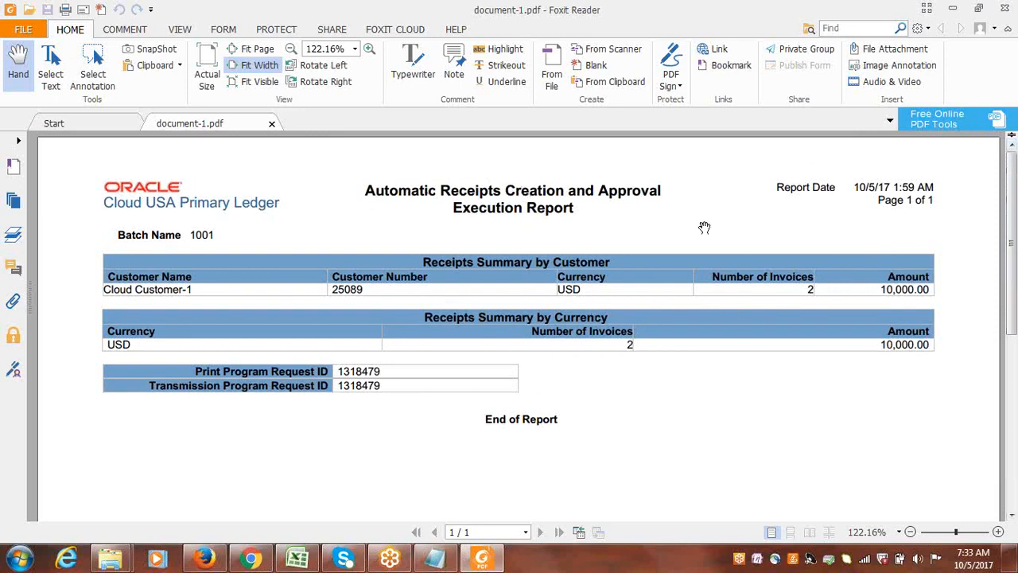
{"action": "left_click", "coordinate": [1008, 7]}
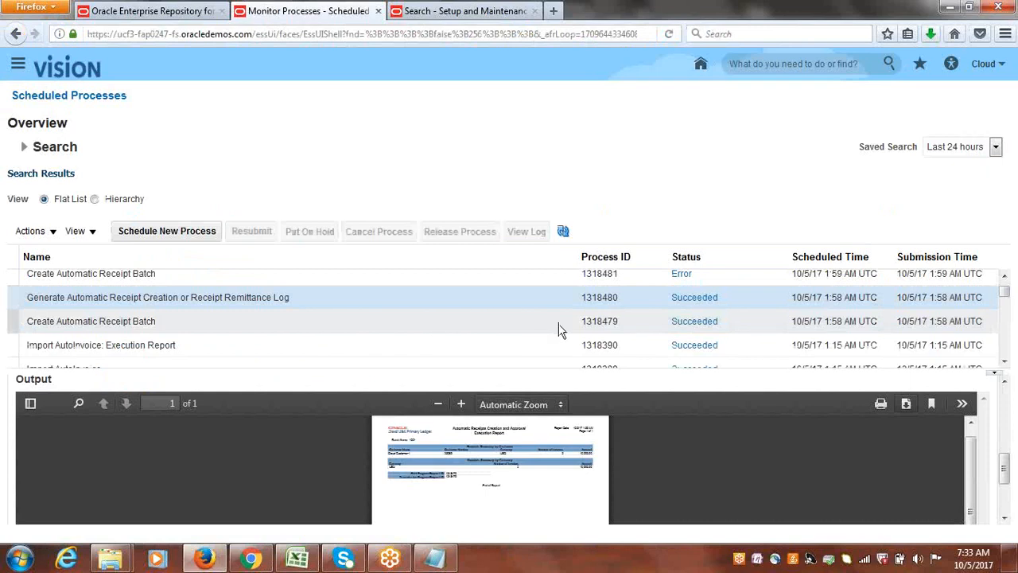
Recheck the details of process 1318479 and of log generation process 1318480 in the process list.
{"action": "left_click", "coordinate": [1006, 277]}
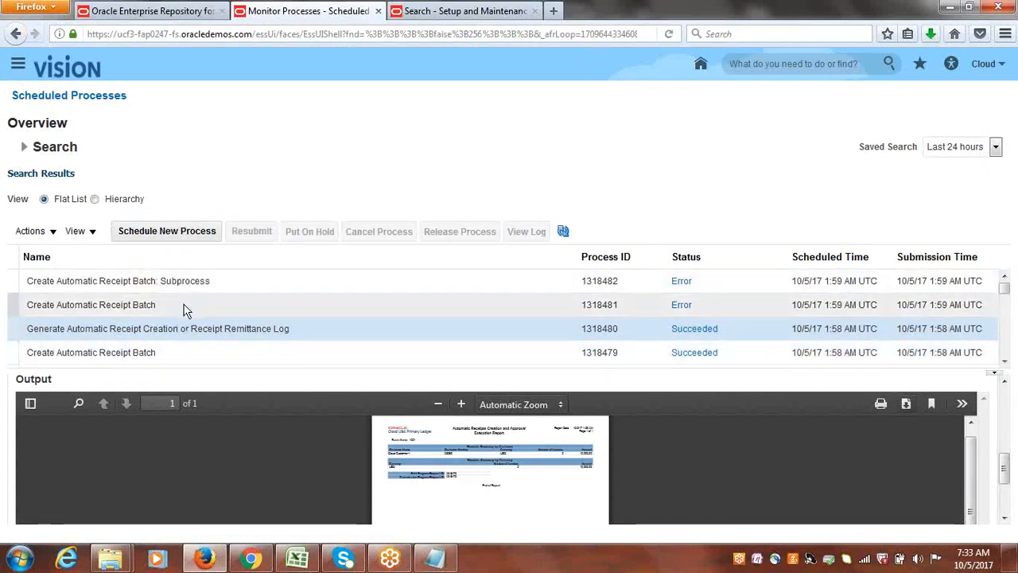
{"action": "left_click", "coordinate": [209, 350]}
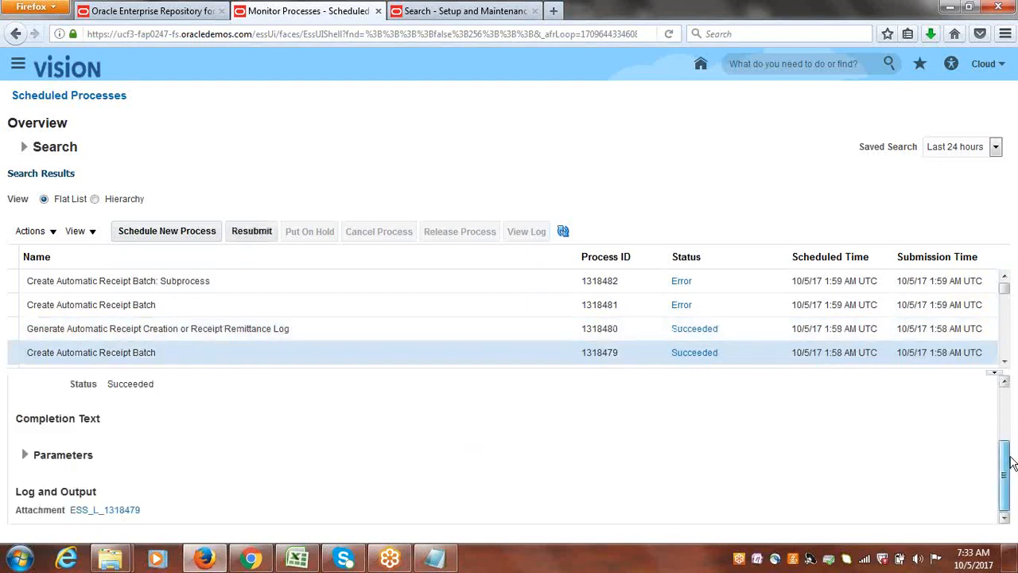
{"action": "left_click", "coordinate": [389, 331]}
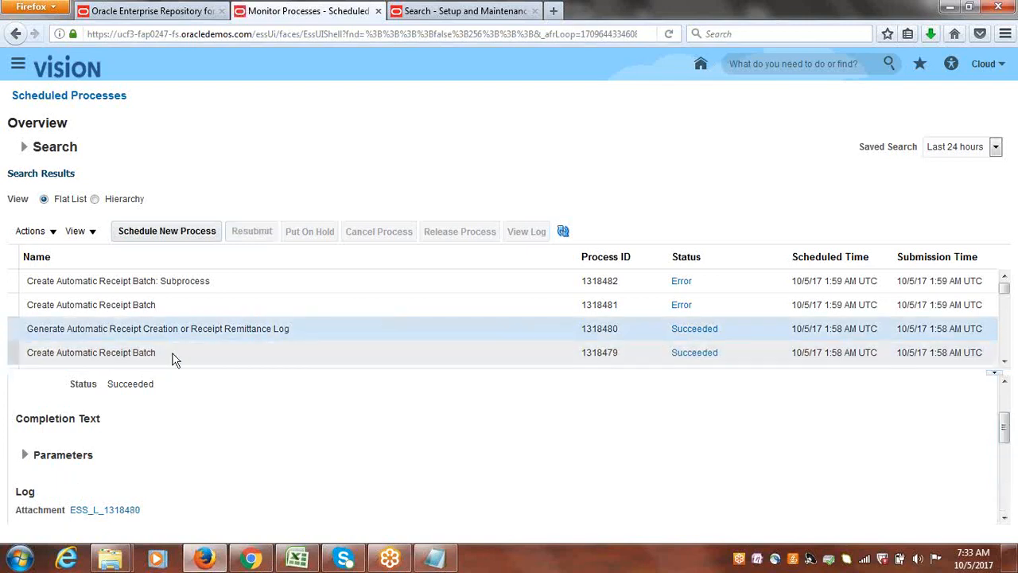
Inspect the details of Create Automatic Receipt Batch process 1318481 and of its Subprocess 1318482.
{"action": "left_click", "coordinate": [159, 306]}
{"action": "left_click", "coordinate": [154, 290]}
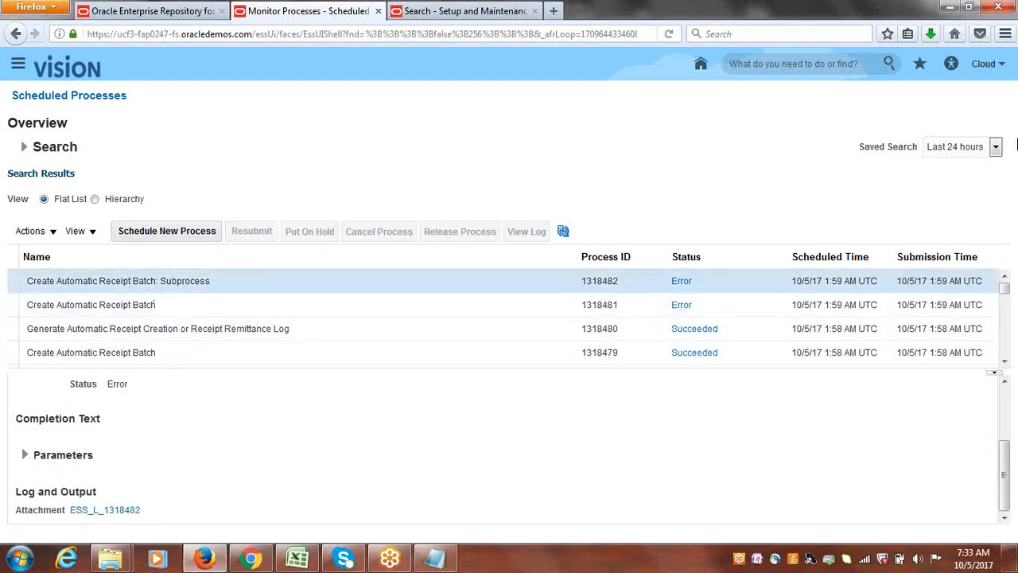
Go to the Accounts Receivable work area under Receivables and open the Manage Receipts task.
{"action": "left_click", "coordinate": [14, 64]}
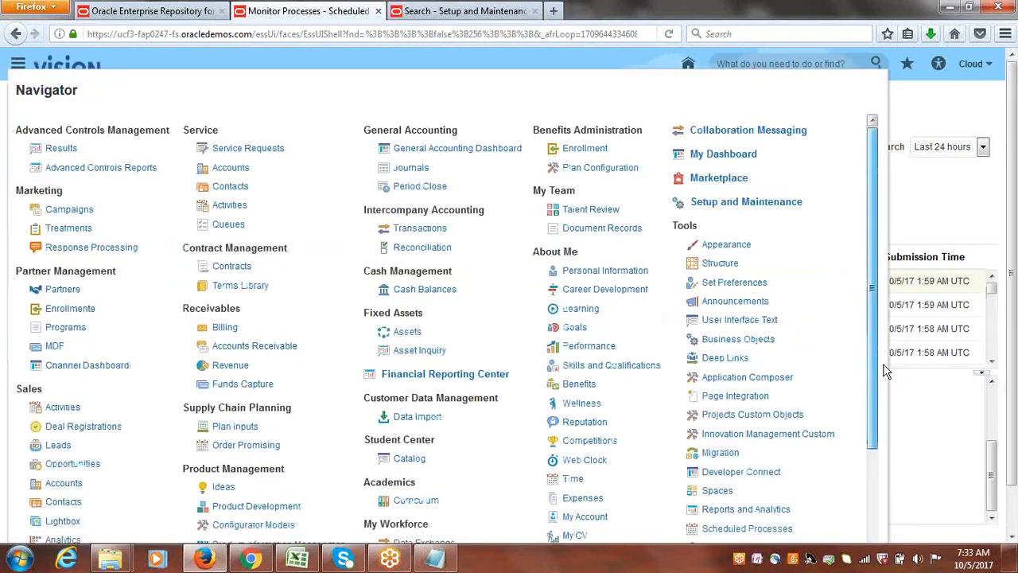
{"action": "left_click_drag", "start_coordinate": [873, 280], "coordinate": [872, 391]}
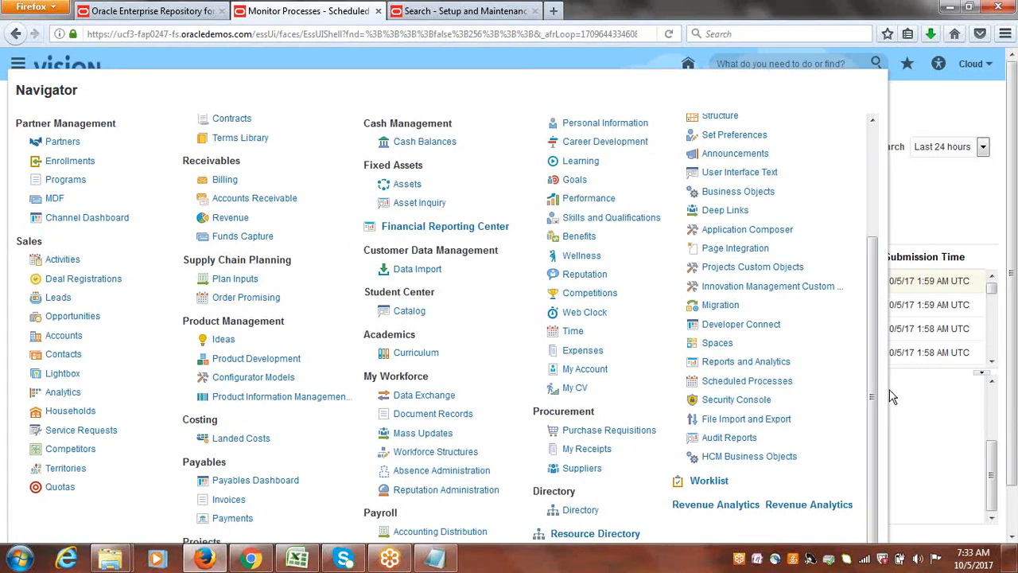
{"action": "left_click", "coordinate": [225, 181]}
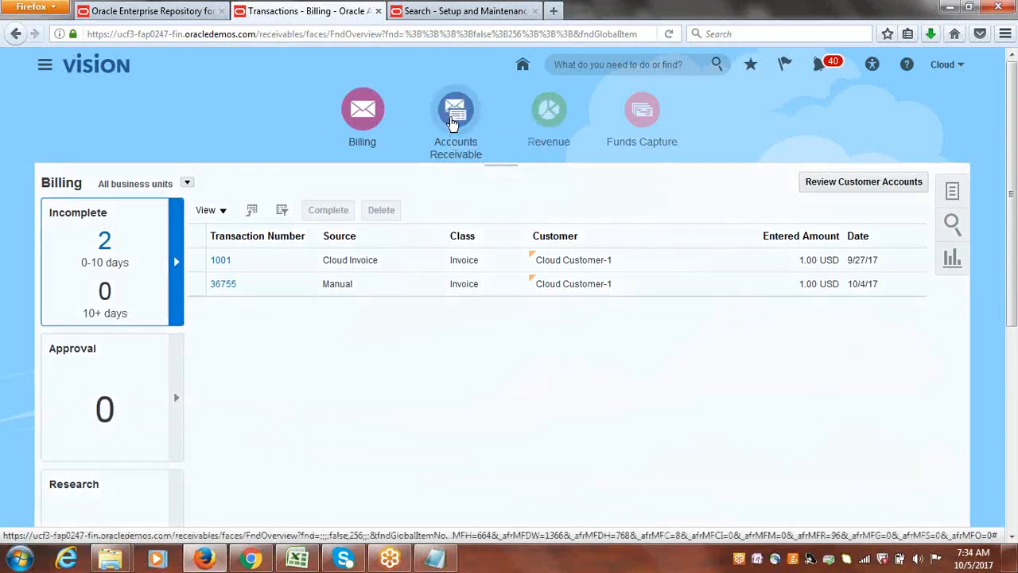
{"action": "left_click", "coordinate": [452, 121]}
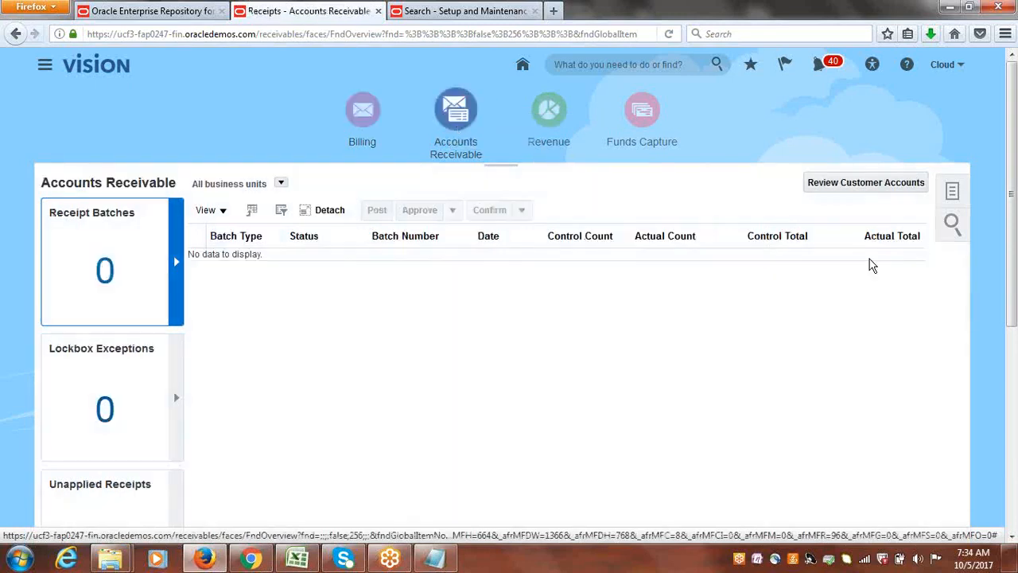
{"action": "left_click", "coordinate": [953, 191]}
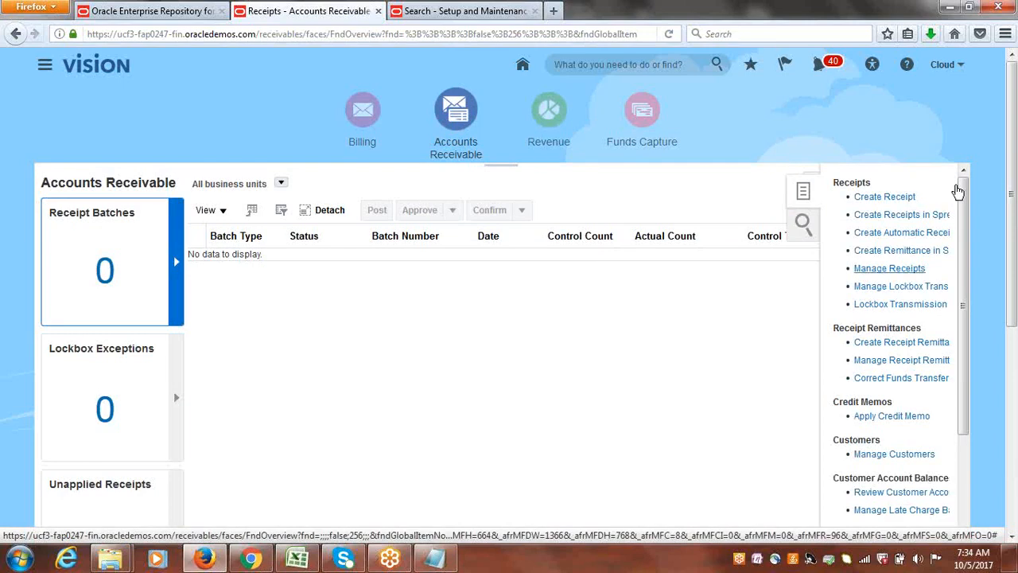
{"action": "left_click", "coordinate": [889, 269]}
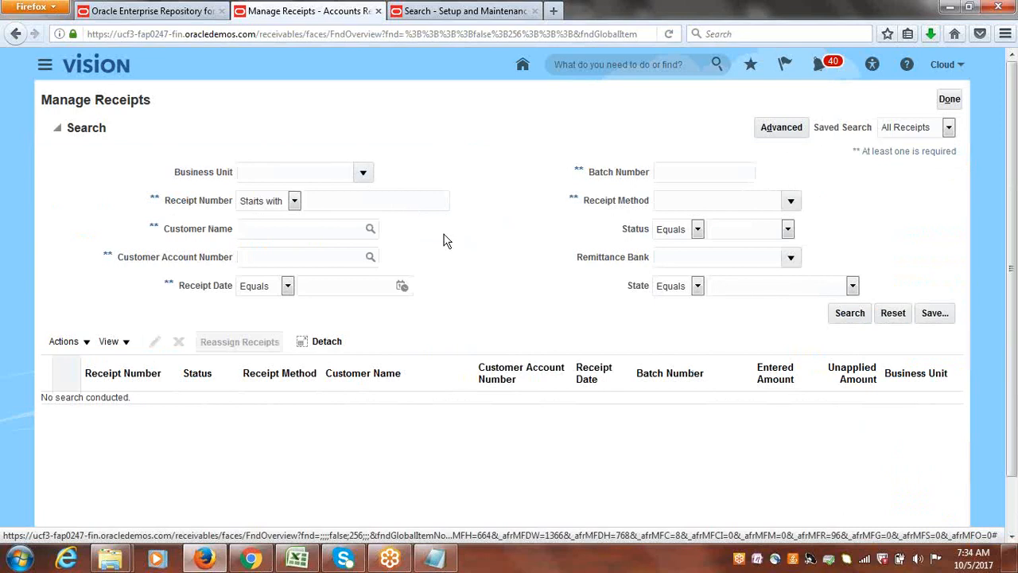
Search for receipts with the receipt method Cloud Bank Transfer and close Manage Receipts.
{"action": "left_click", "coordinate": [791, 201]}
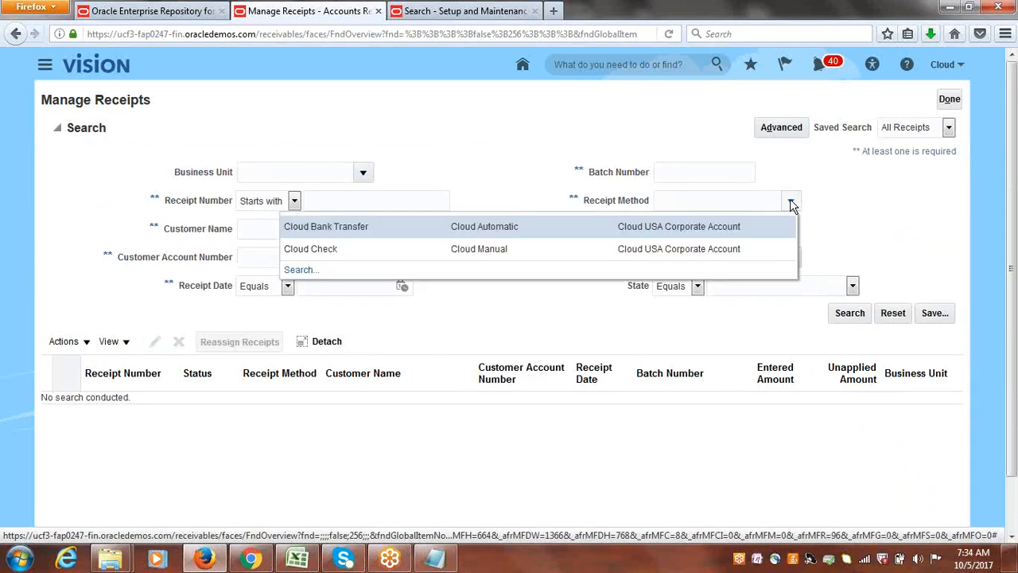
{"action": "left_click", "coordinate": [370, 228]}
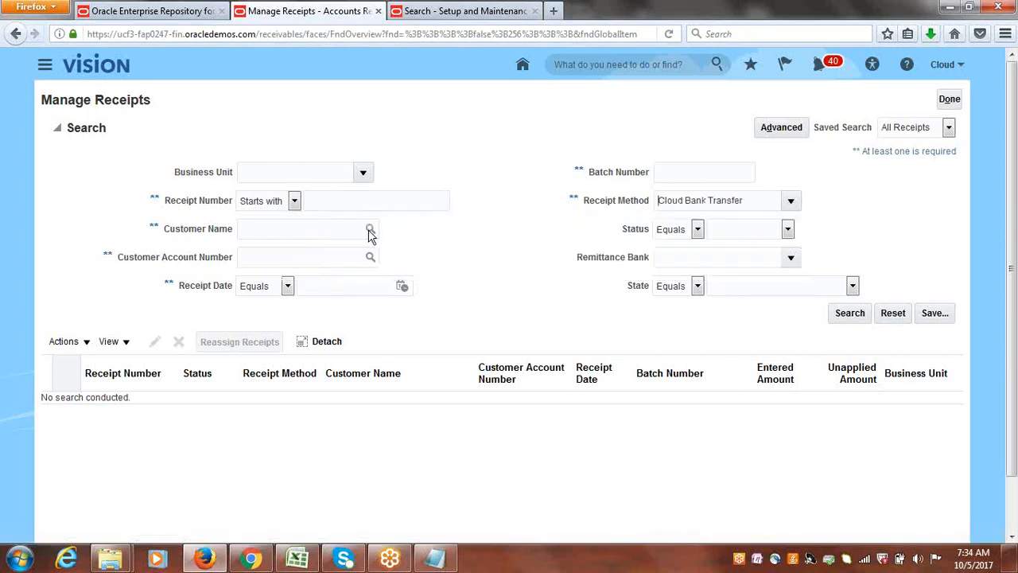
{"action": "left_click", "coordinate": [848, 316]}
{"action": "left_click", "coordinate": [848, 311]}
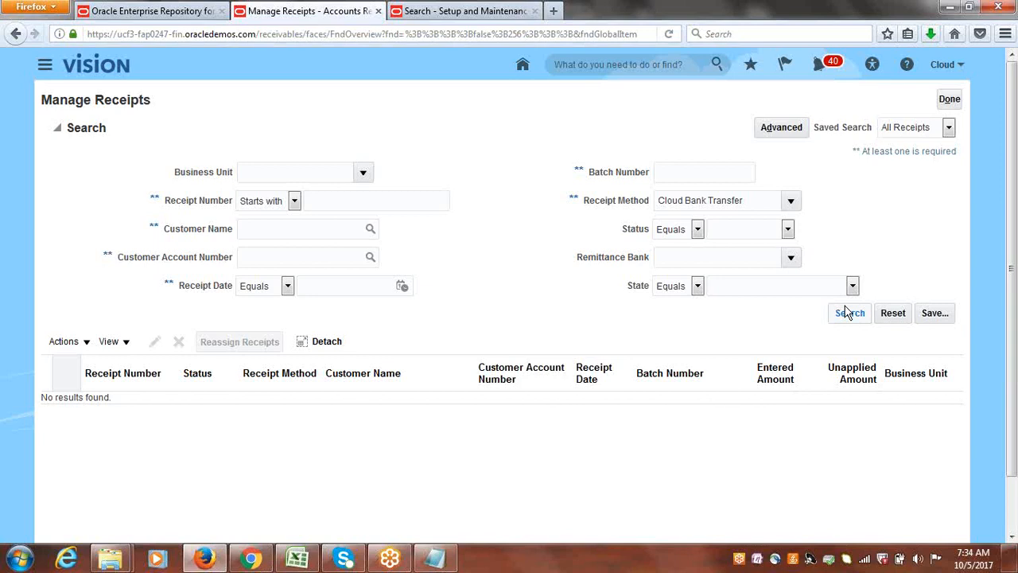
{"action": "left_click", "coordinate": [950, 98]}
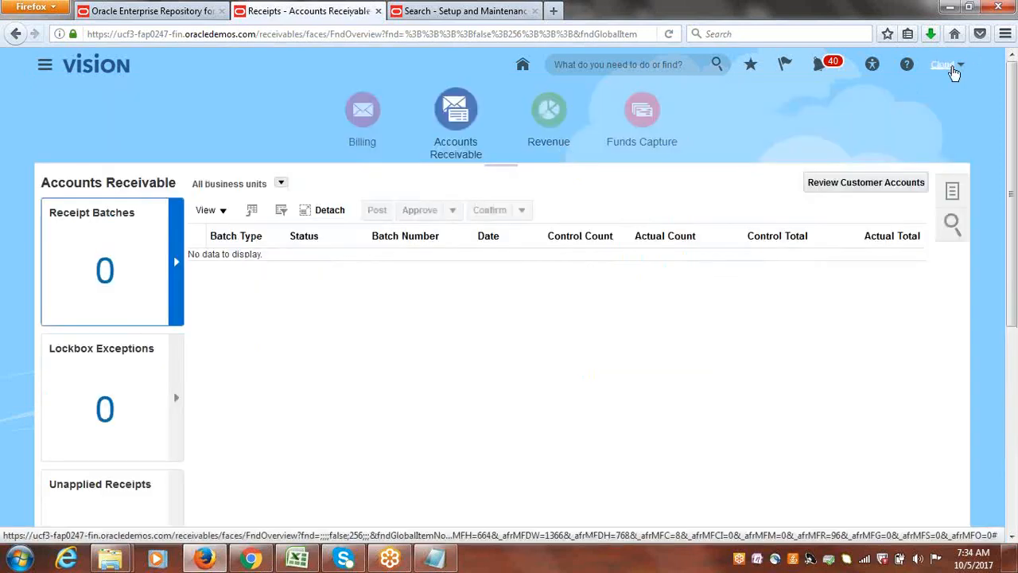
In Setup and Maintenance, search for "business unit" and open the Manage Business Unit task.
{"action": "left_click", "coordinate": [952, 70]}
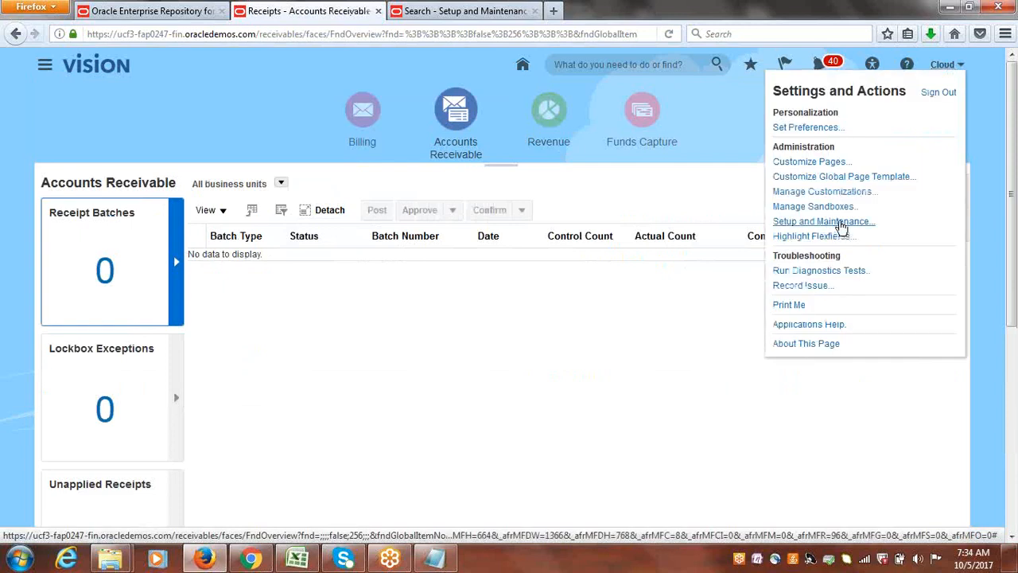
{"action": "left_click", "coordinate": [827, 221]}
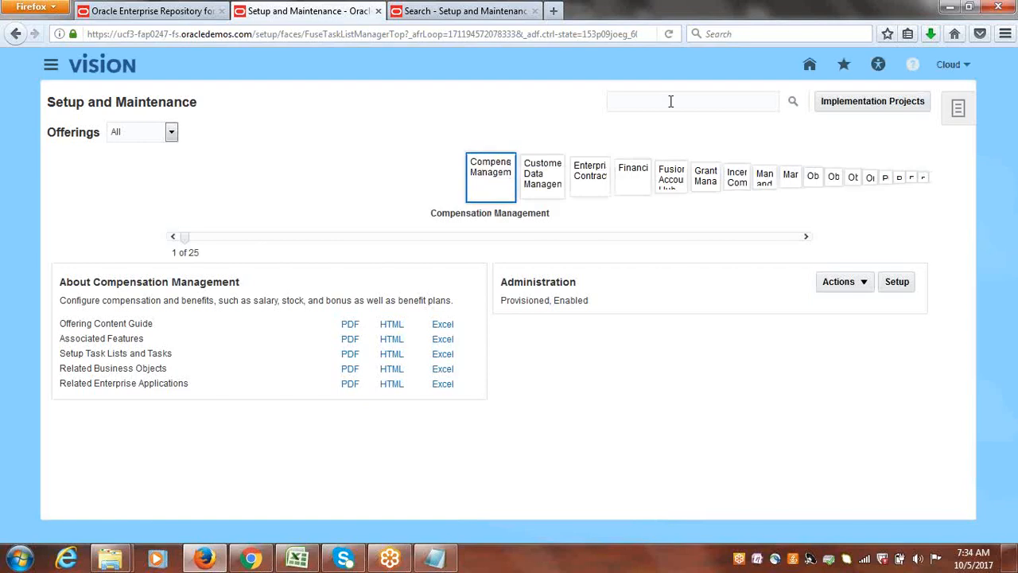
{"action": "left_click", "coordinate": [670, 101]}
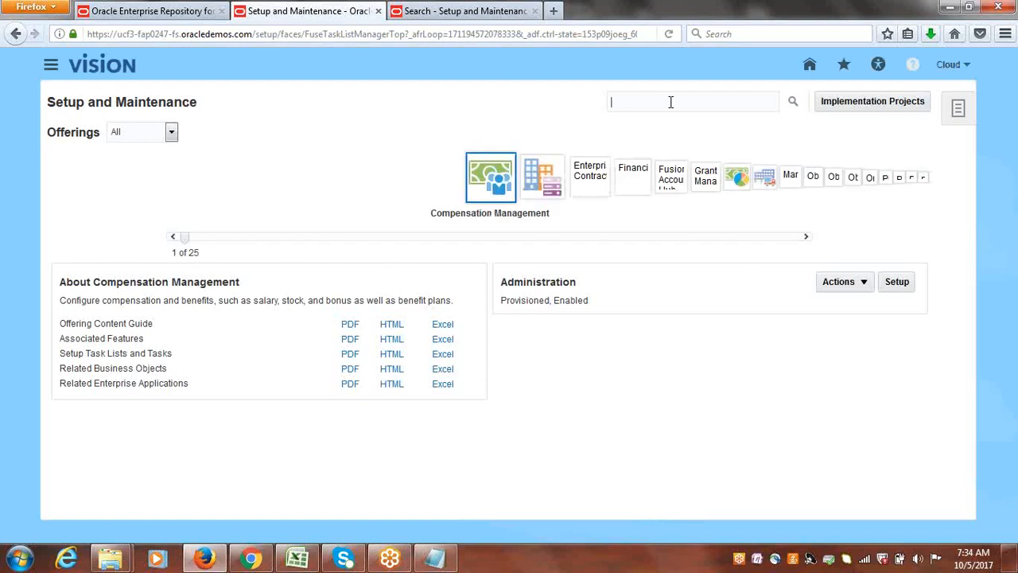
{"action": "type", "text": "businass unit"}
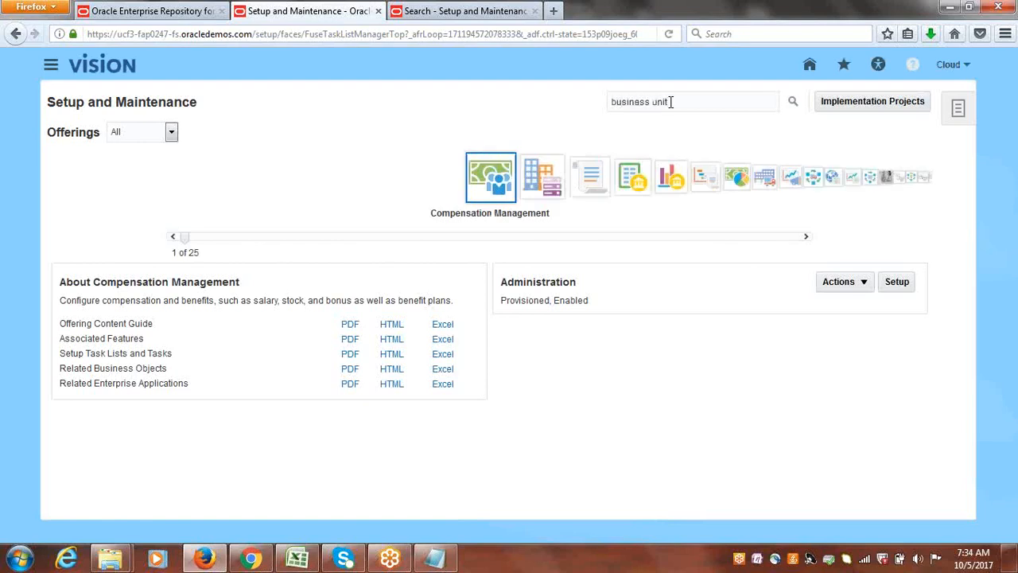
{"action": "key", "text": "Return"}
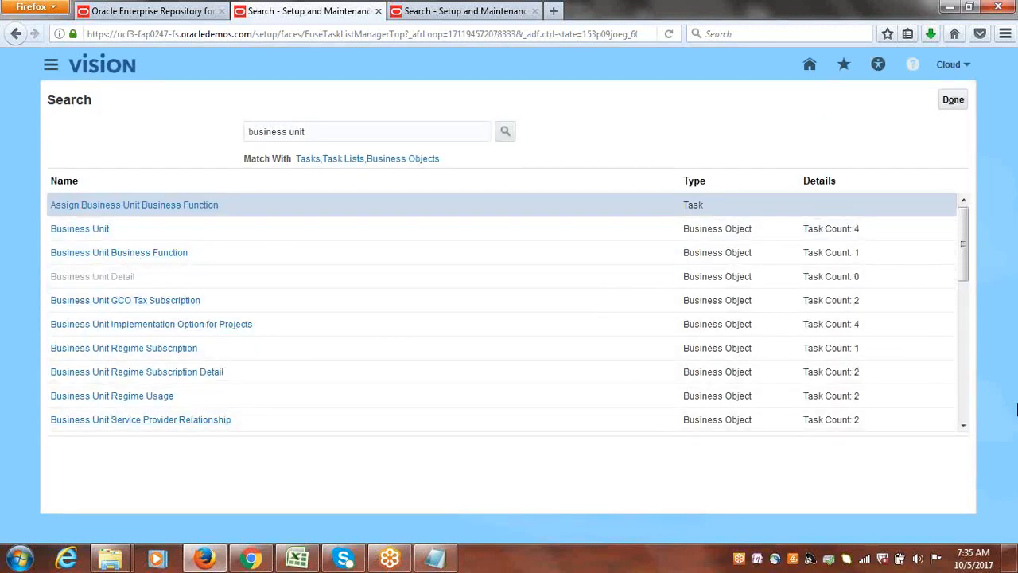
{"action": "left_click_drag", "start_coordinate": [964, 266], "coordinate": [971, 412]}
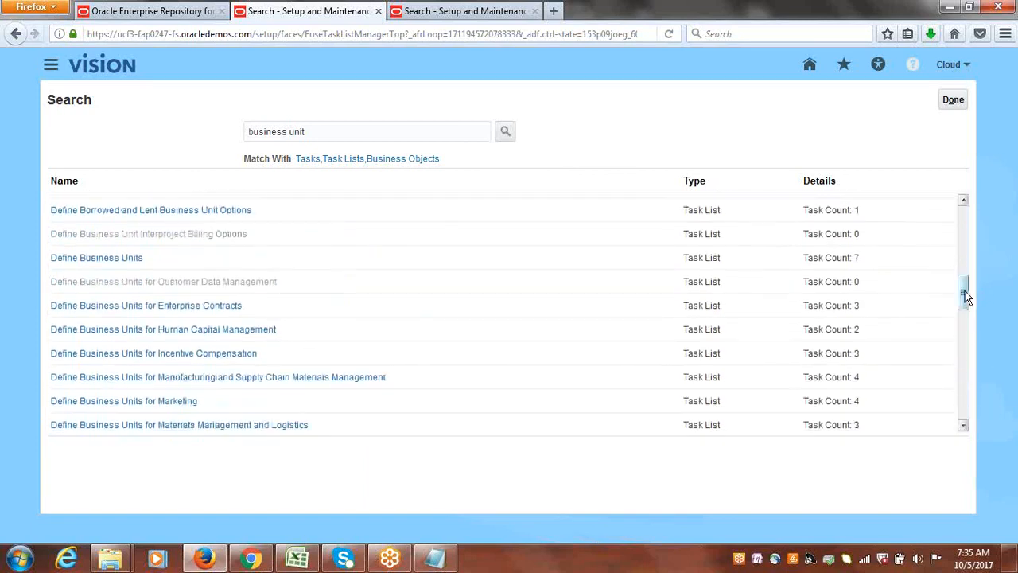
{"action": "left_click_drag", "start_coordinate": [964, 295], "coordinate": [984, 401]}
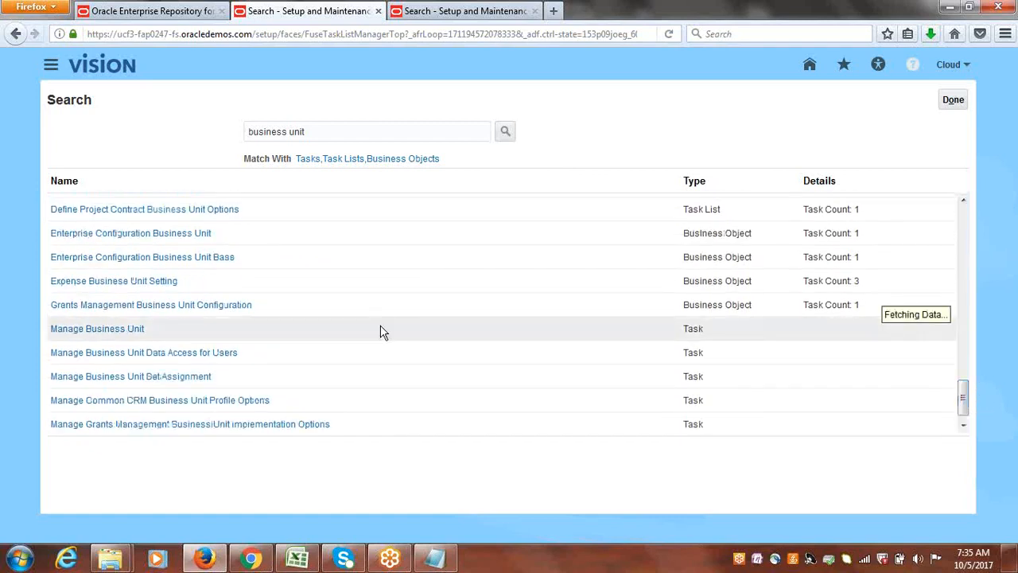
{"action": "left_click", "coordinate": [129, 323]}
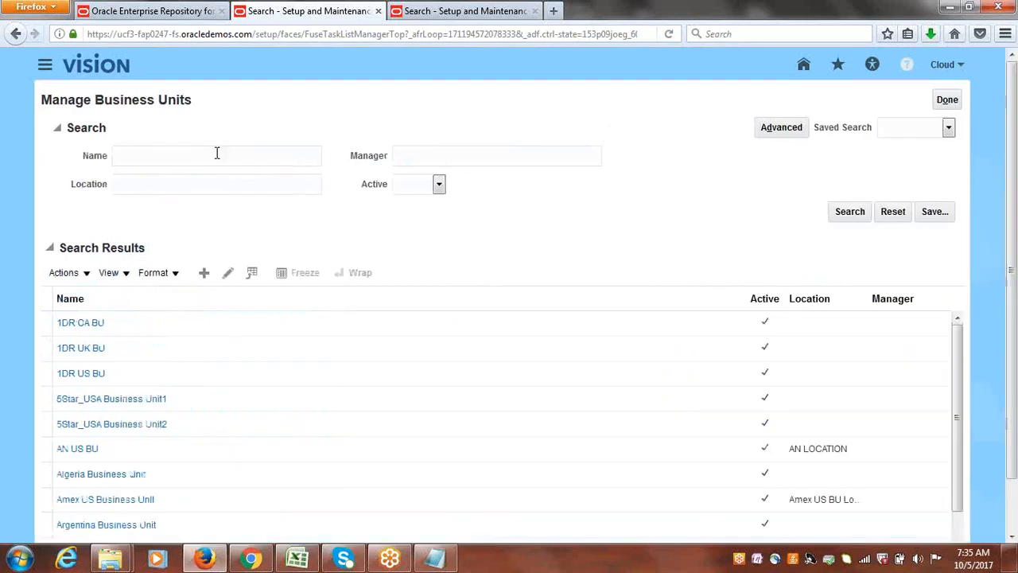
Search the business units by the name "Cloud USA B" and open Cloud USA Business Unit for editing.
{"action": "left_click", "coordinate": [216, 153]}
{"action": "type", "text": "Cloud:USA B"}
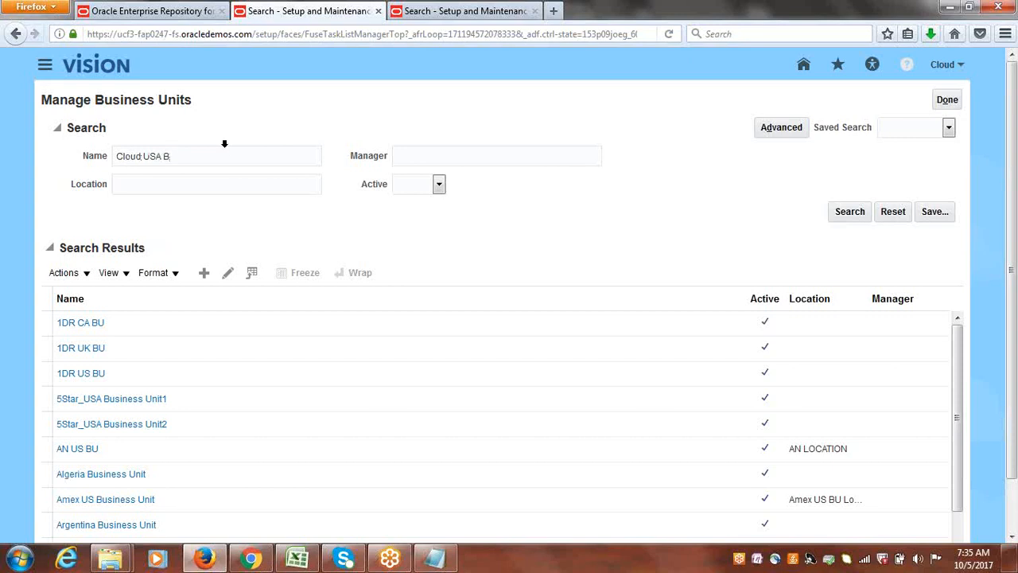
{"action": "key", "text": "Return"}
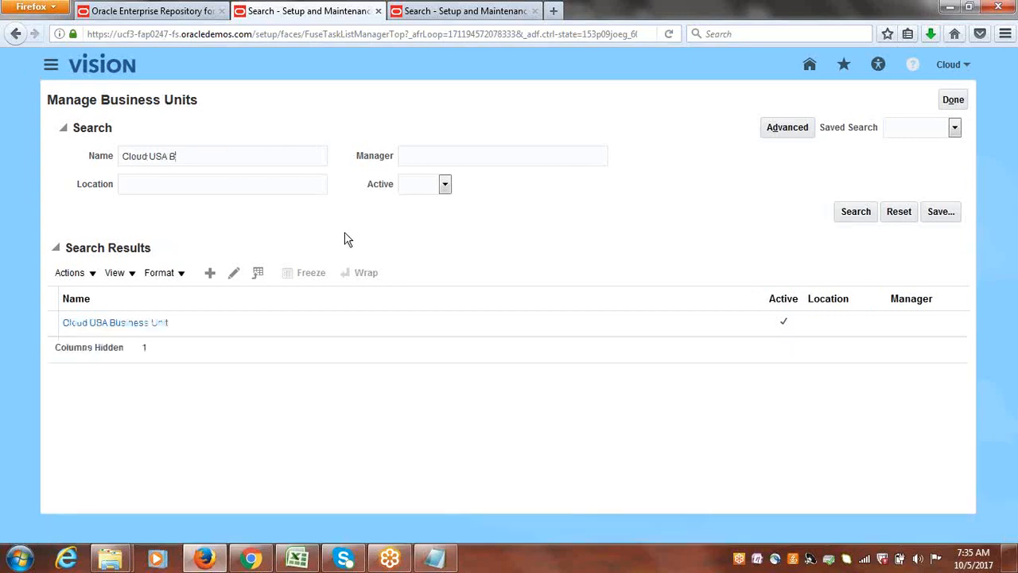
{"action": "left_click", "coordinate": [49, 322]}
{"action": "left_click", "coordinate": [234, 274]}
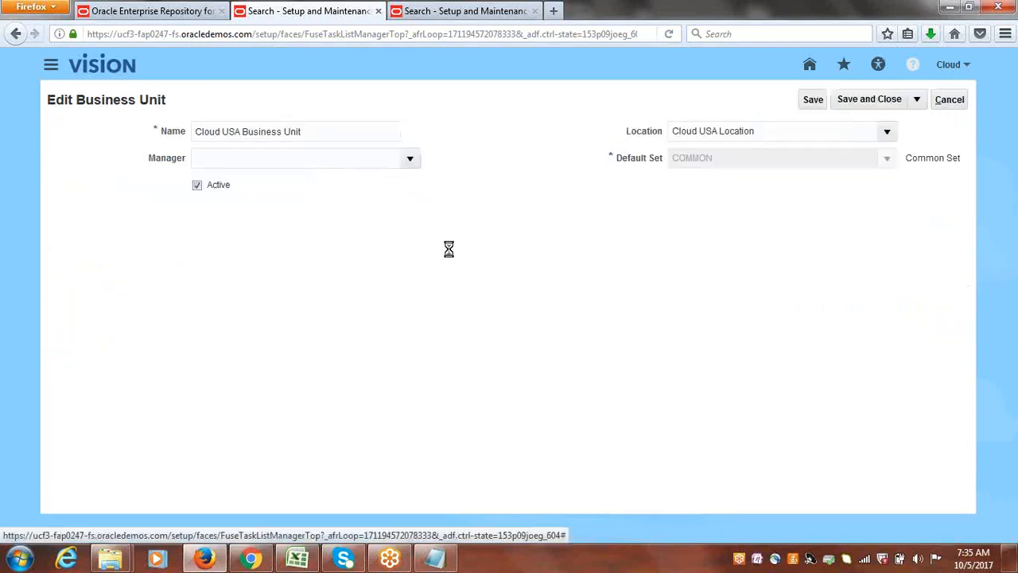
Check the location assigned to the business unit, save and close it, and return to the Setup and Maintenance overview.
{"action": "left_click_drag", "start_coordinate": [788, 133], "coordinate": [538, 136]}
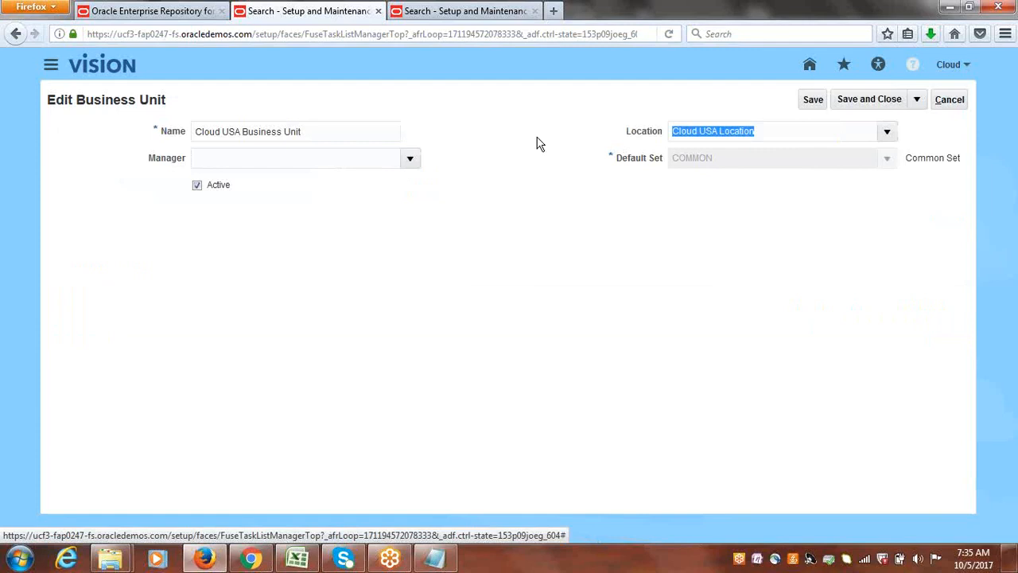
{"action": "left_click", "coordinate": [868, 99]}
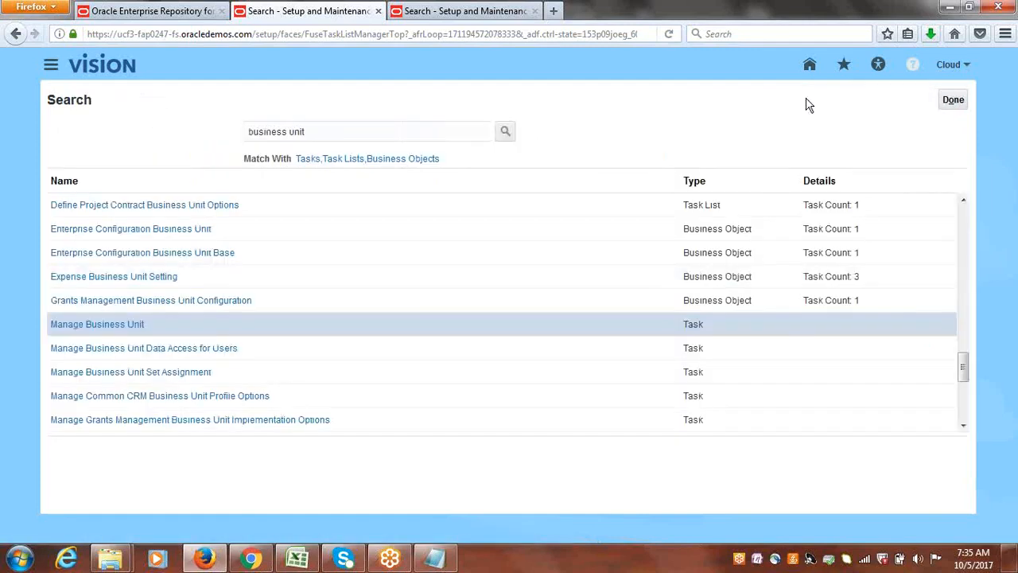
{"action": "left_click", "coordinate": [952, 100]}
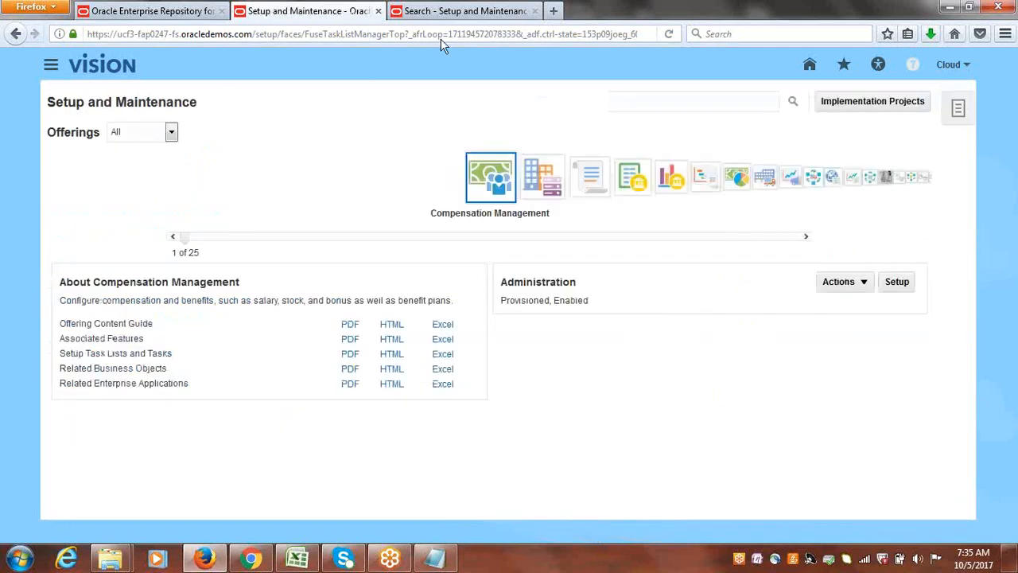
Close the browser page with the manage customers search, search the setup tasks for "PAYEES" and open Manage Internal Payees.
{"action": "left_click", "coordinate": [439, 13]}
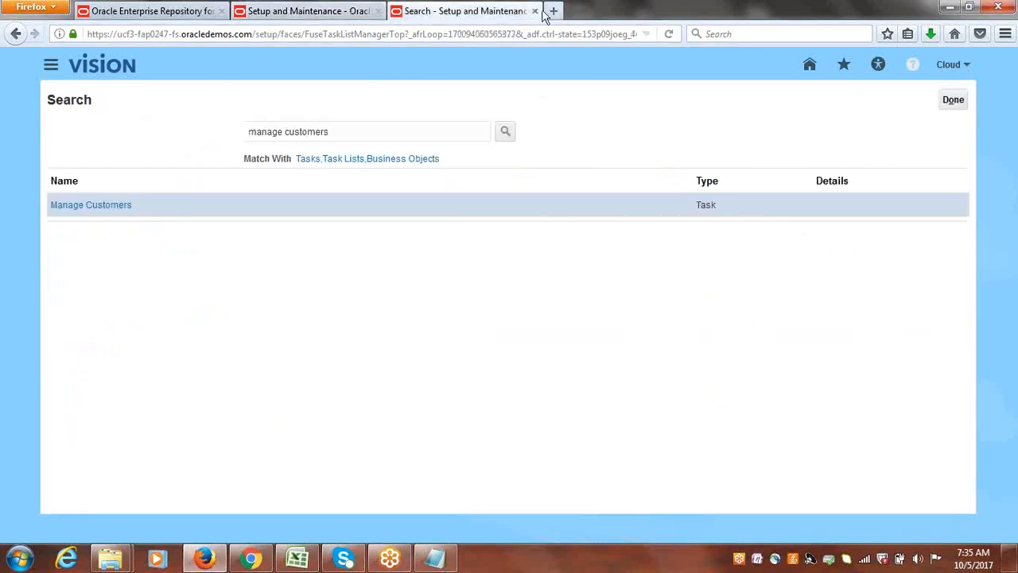
{"action": "left_click", "coordinate": [536, 11]}
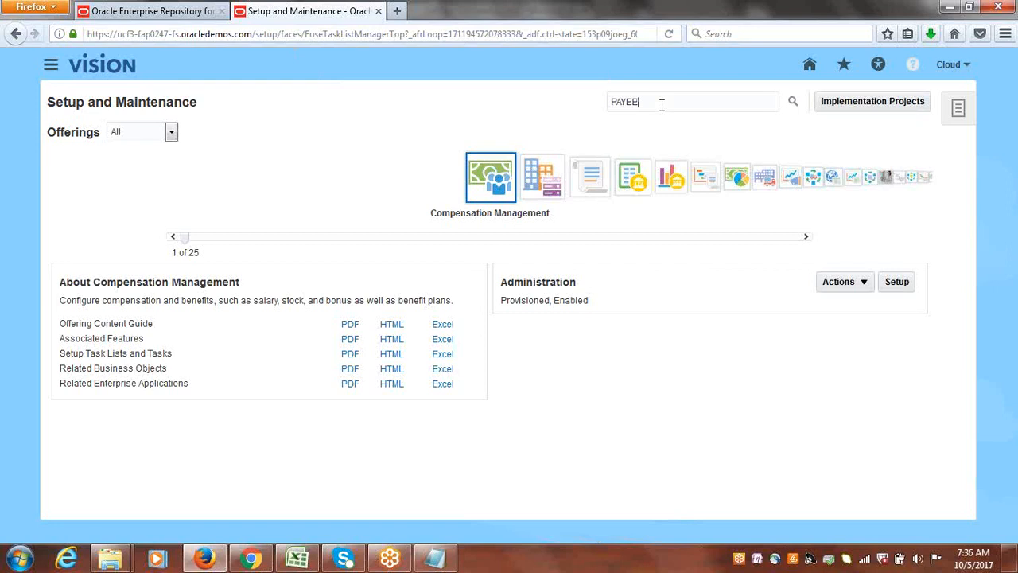
{"action": "key", "text": "Return"}
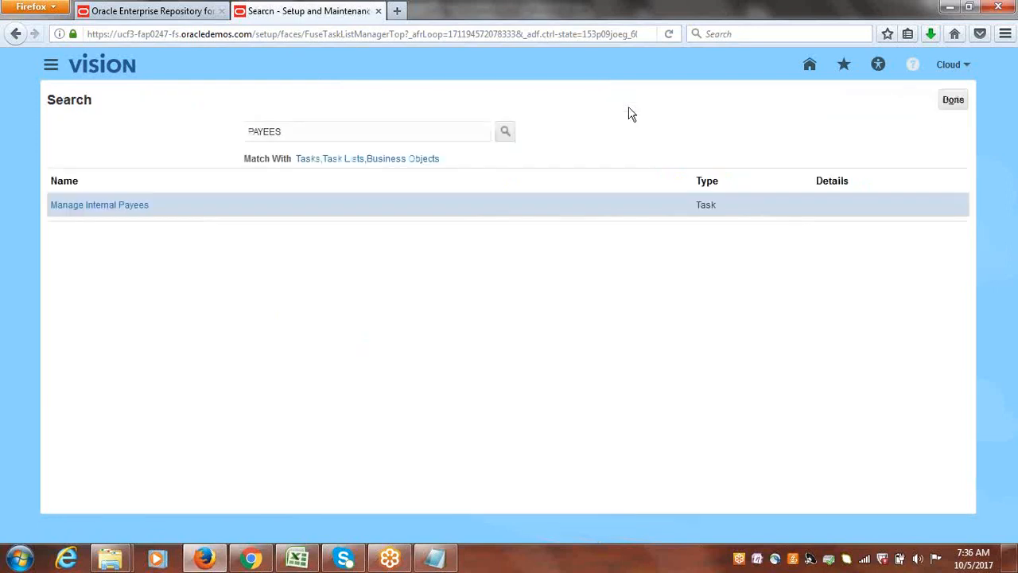
{"action": "left_click", "coordinate": [100, 208]}
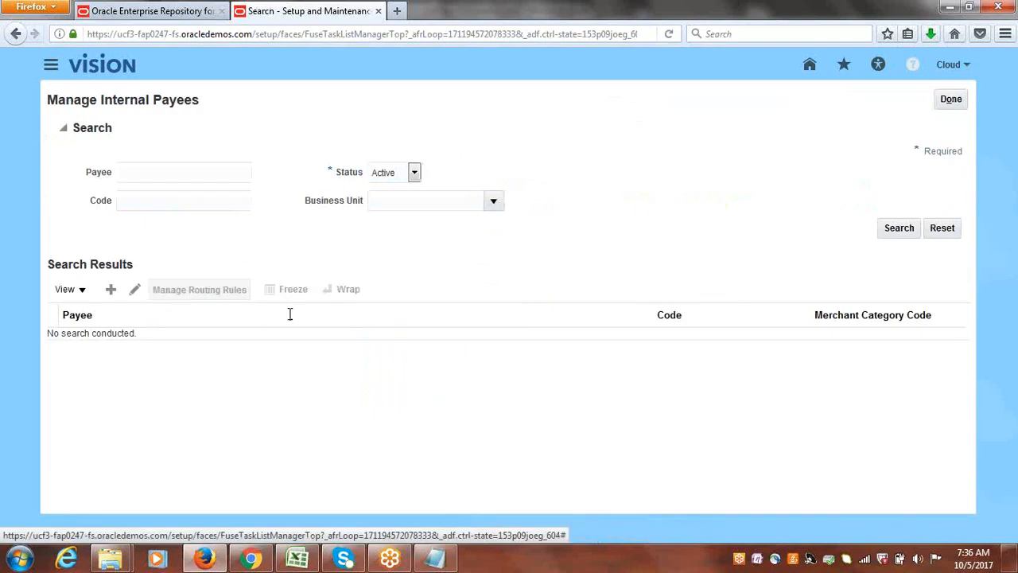
List the active internal payees and open the Vision Online payee for editing.
{"action": "left_click", "coordinate": [897, 228]}
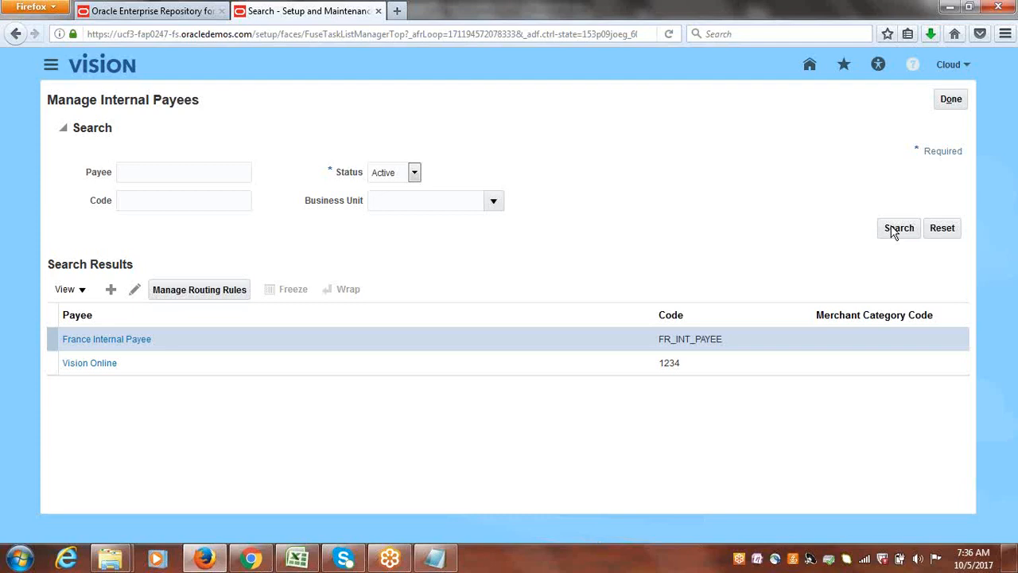
{"action": "left_click", "coordinate": [182, 369]}
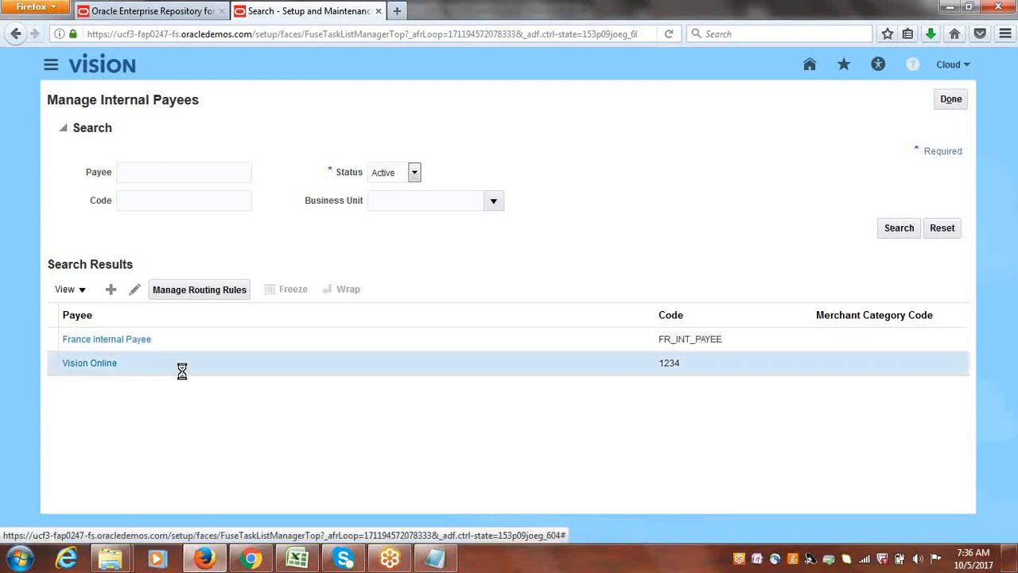
{"action": "left_click", "coordinate": [136, 291]}
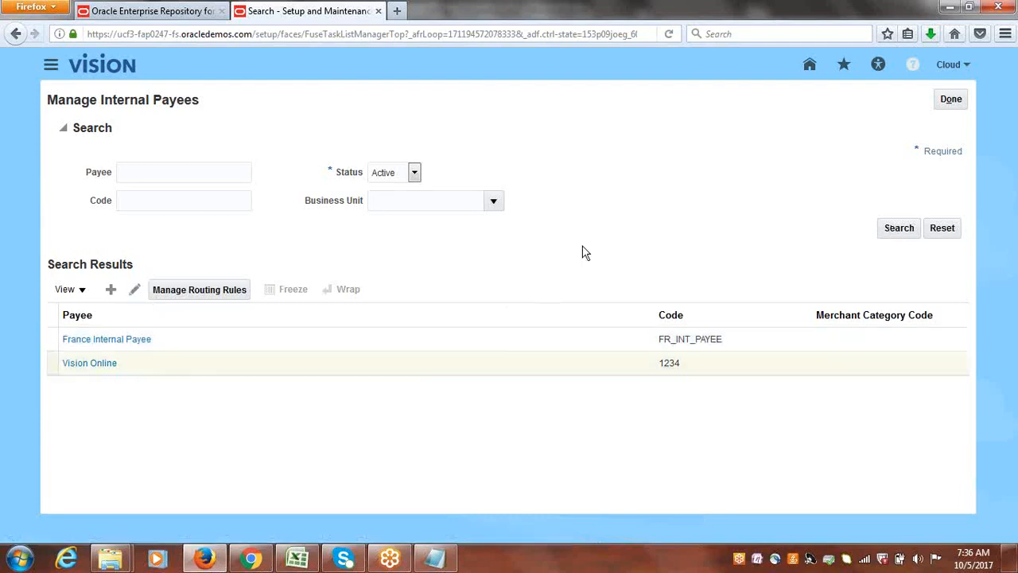
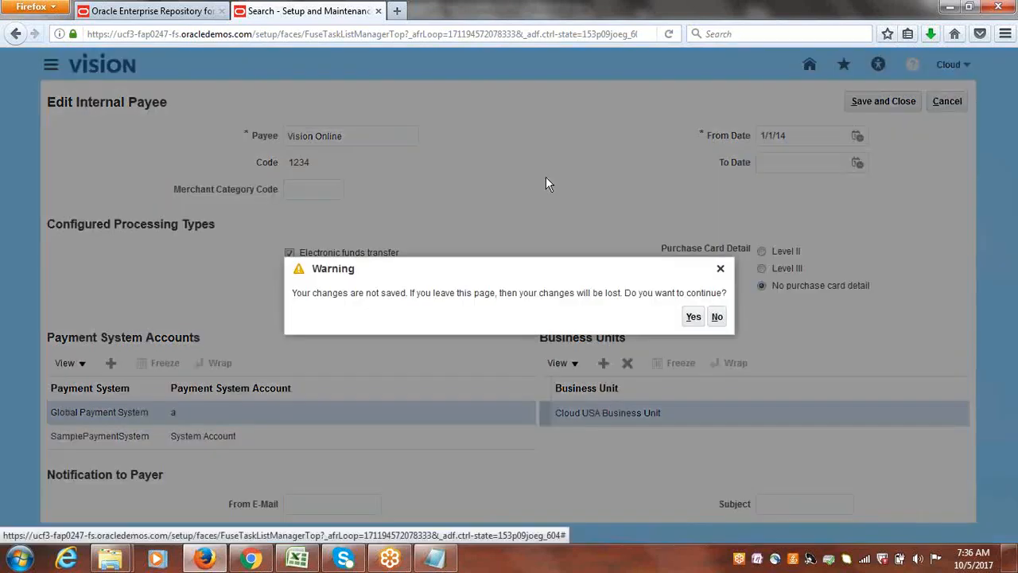
Discard the unsaved edits to the Vision Online internal payee and leave the Manage Internal Payees page.
{"action": "left_click", "coordinate": [691, 318]}
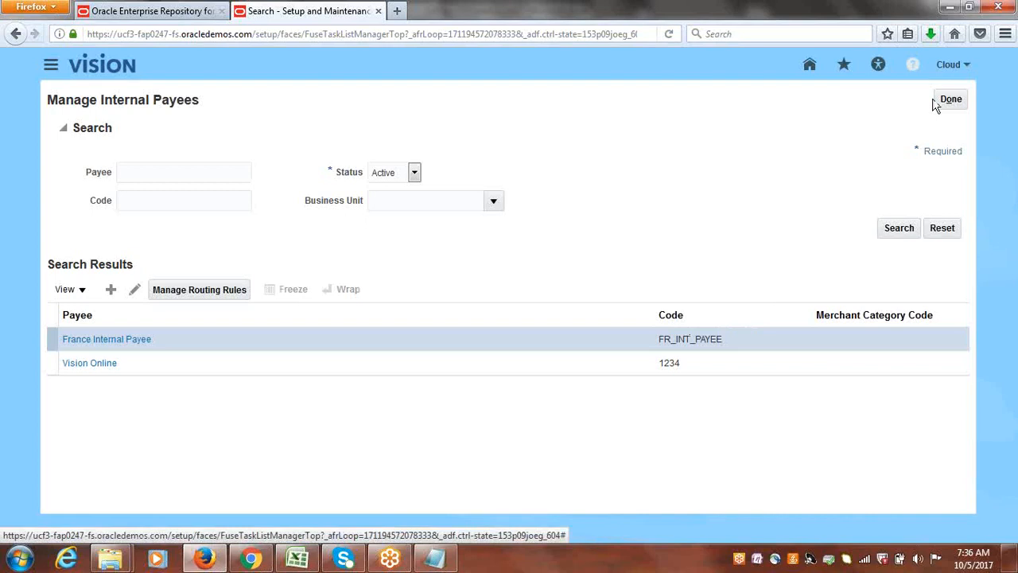
{"action": "left_click", "coordinate": [951, 101]}
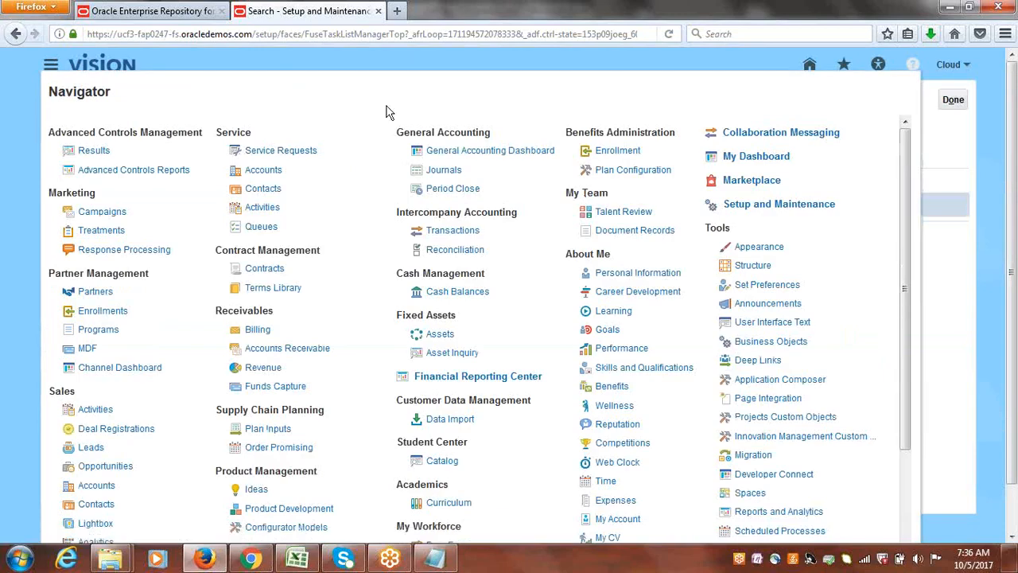
Start a new invoice transaction in Receivables Billing with Cloud Invoice as the transaction source.
{"action": "left_click", "coordinate": [258, 330]}
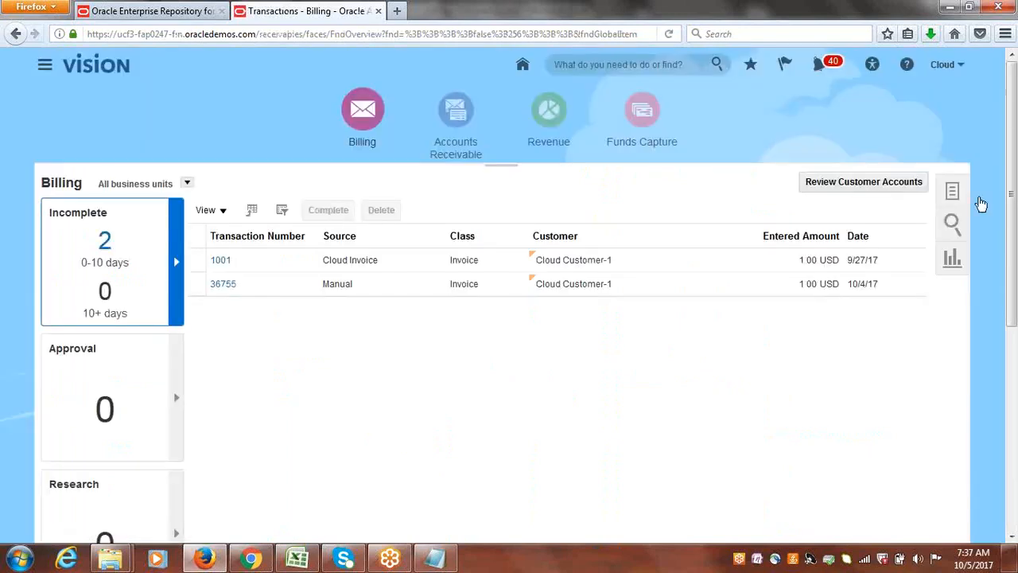
{"action": "left_click", "coordinate": [955, 197]}
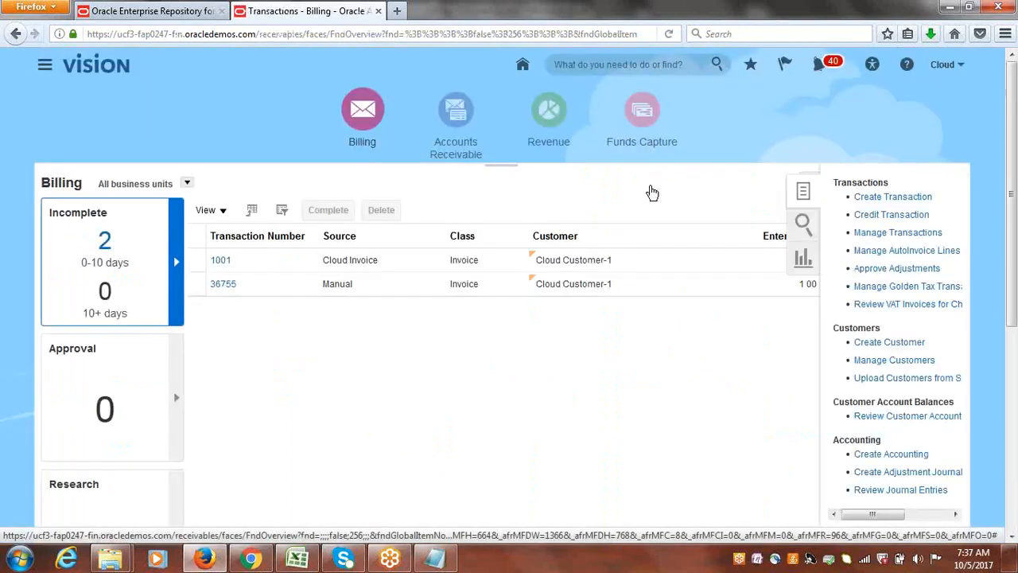
{"action": "left_click", "coordinate": [896, 198]}
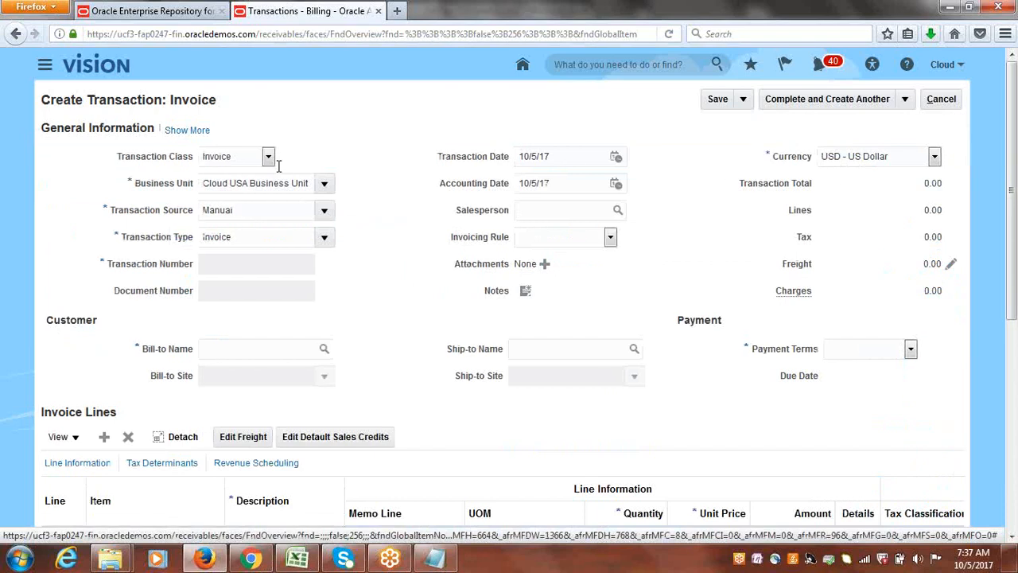
{"action": "left_click", "coordinate": [323, 211]}
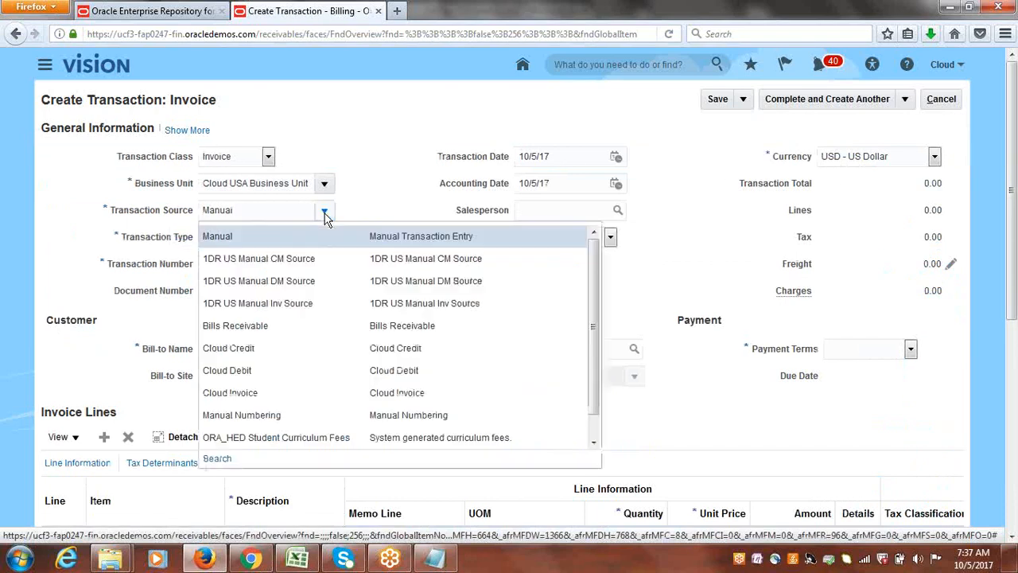
{"action": "left_click", "coordinate": [272, 391]}
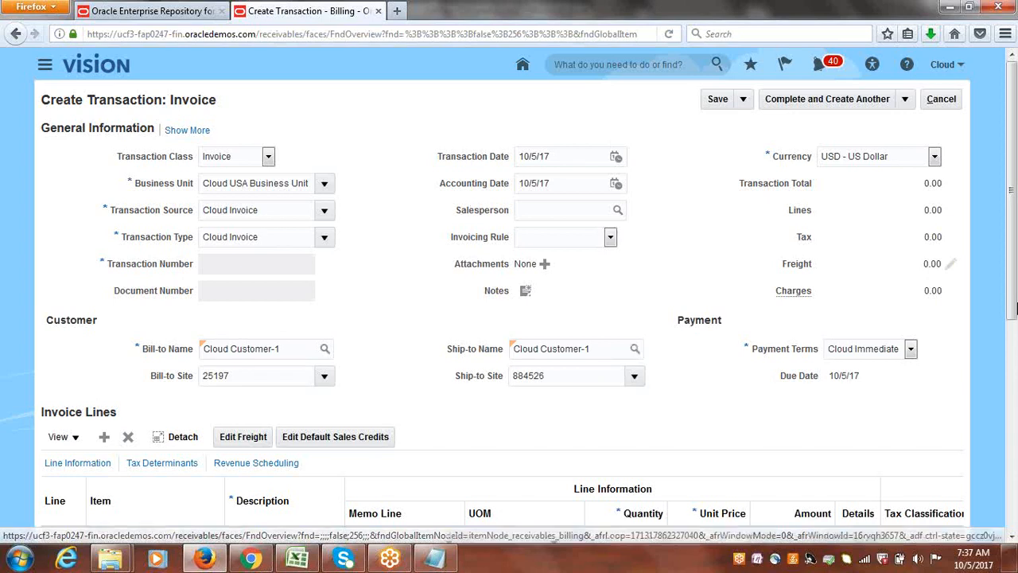
Fill in the first invoice line with description GOODS, quantity 1 and unit price 6000.
{"action": "scroll", "coordinate": [1013, 328], "scroll_direction": "down", "scroll_amount": 2}
{"action": "scroll", "coordinate": [1014, 329], "scroll_direction": "down", "scroll_amount": 3}
{"action": "left_click", "coordinate": [287, 379]}
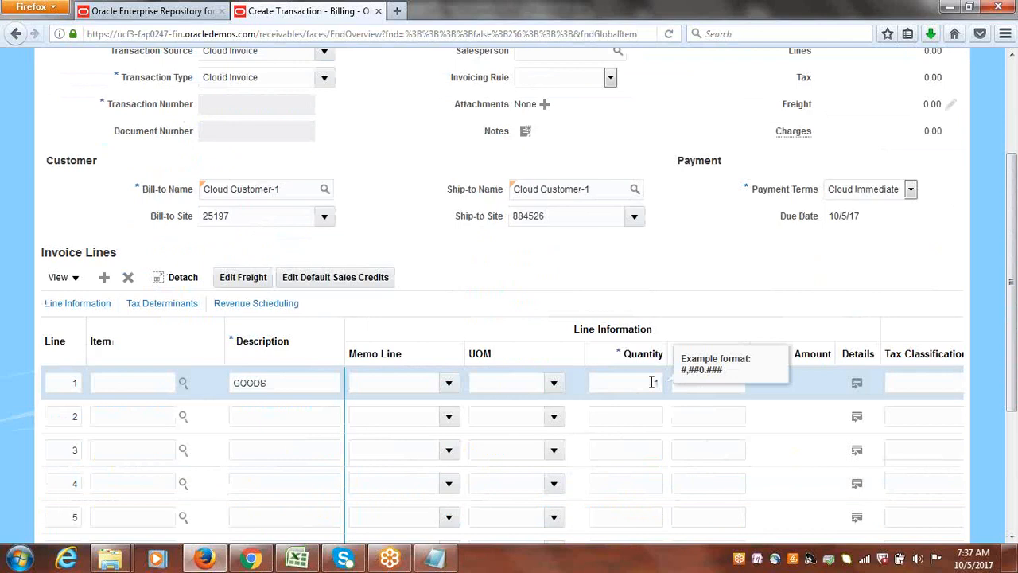
{"action": "key", "text": "Tab"}
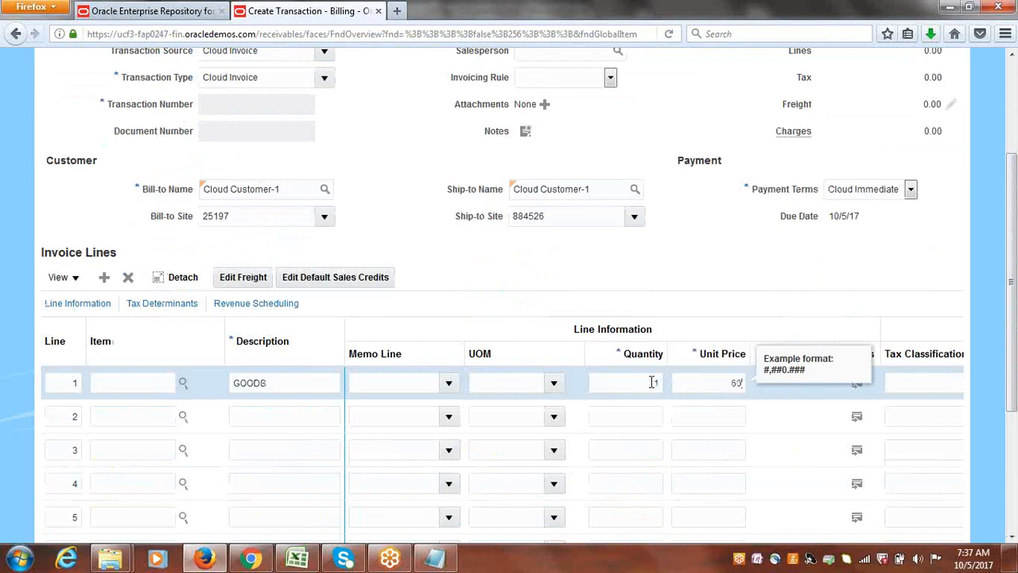
{"action": "left_click", "coordinate": [689, 263]}
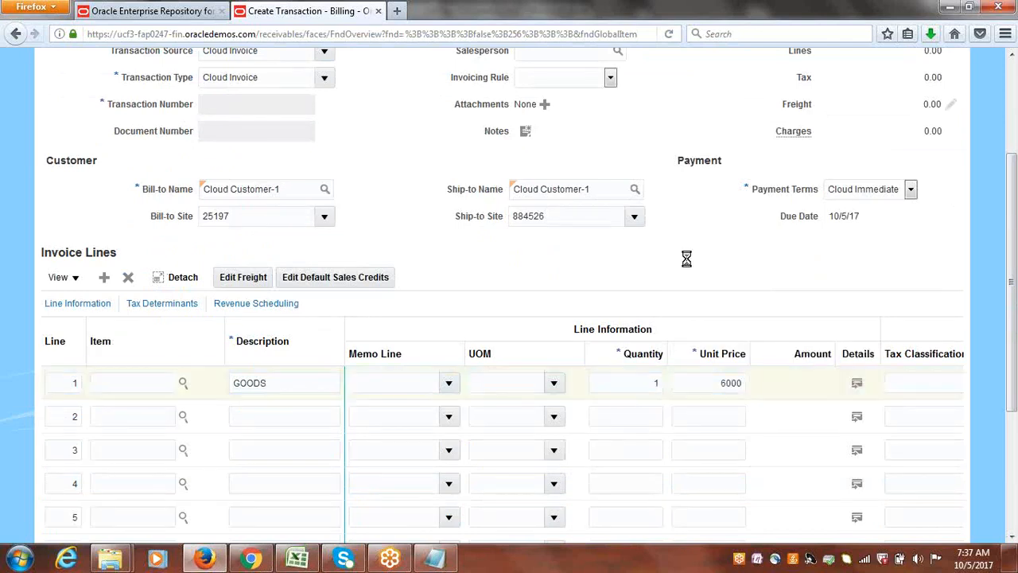
Complete the invoice and open it for review.
{"action": "scroll", "coordinate": [1013, 289], "scroll_direction": "up", "scroll_amount": 4}
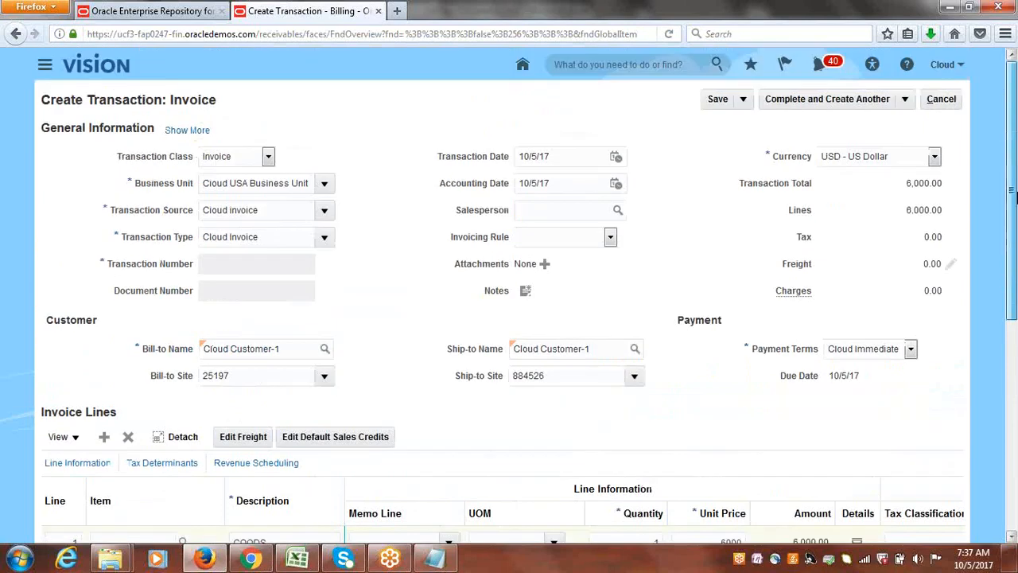
{"action": "left_click", "coordinate": [905, 98]}
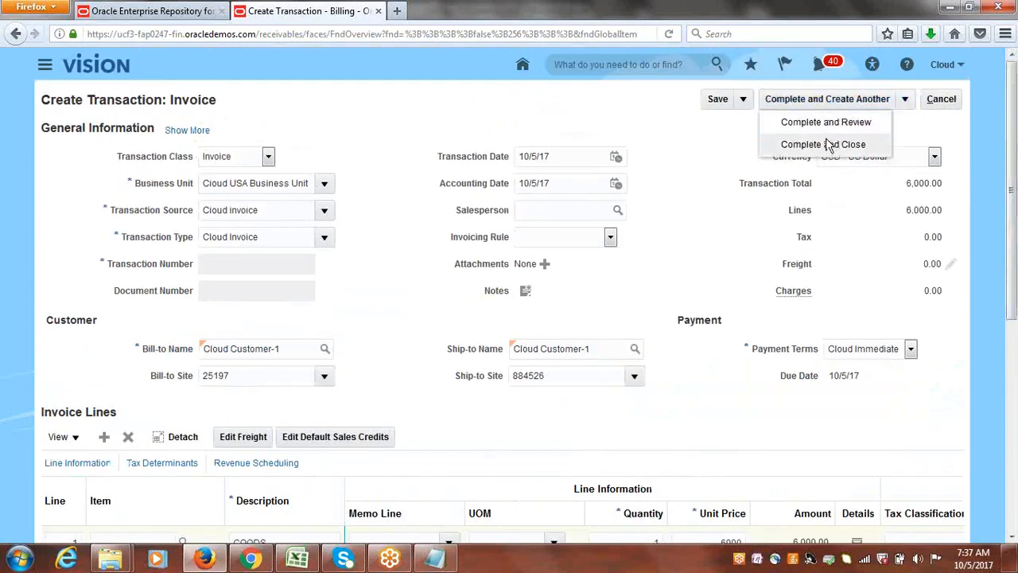
{"action": "left_click", "coordinate": [831, 125]}
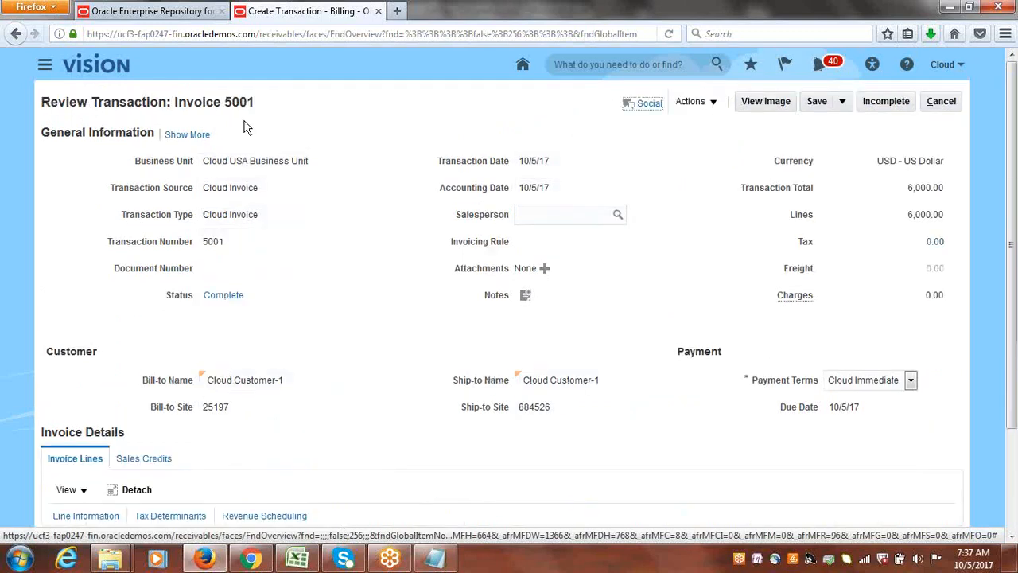
Expand the invoice's general information and set the payment receipt method to Cloud Bank Transfer.
{"action": "left_click", "coordinate": [190, 134]}
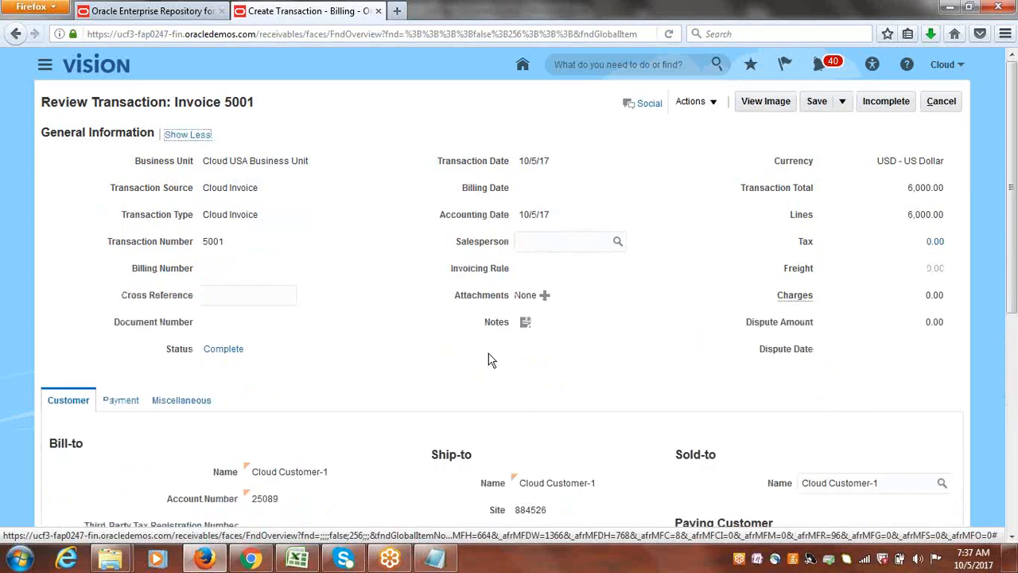
{"action": "left_click", "coordinate": [121, 400]}
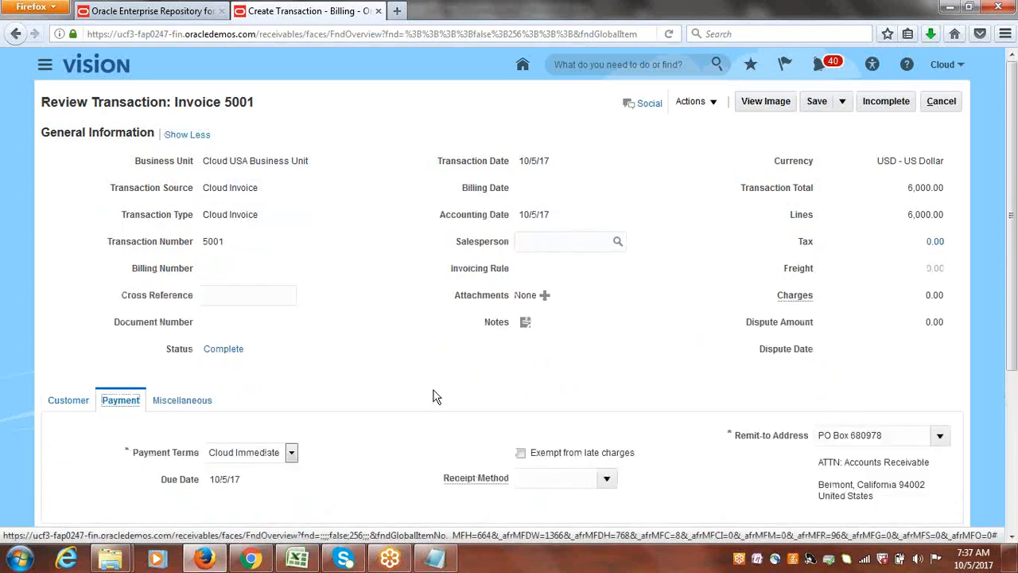
{"action": "left_click", "coordinate": [607, 477]}
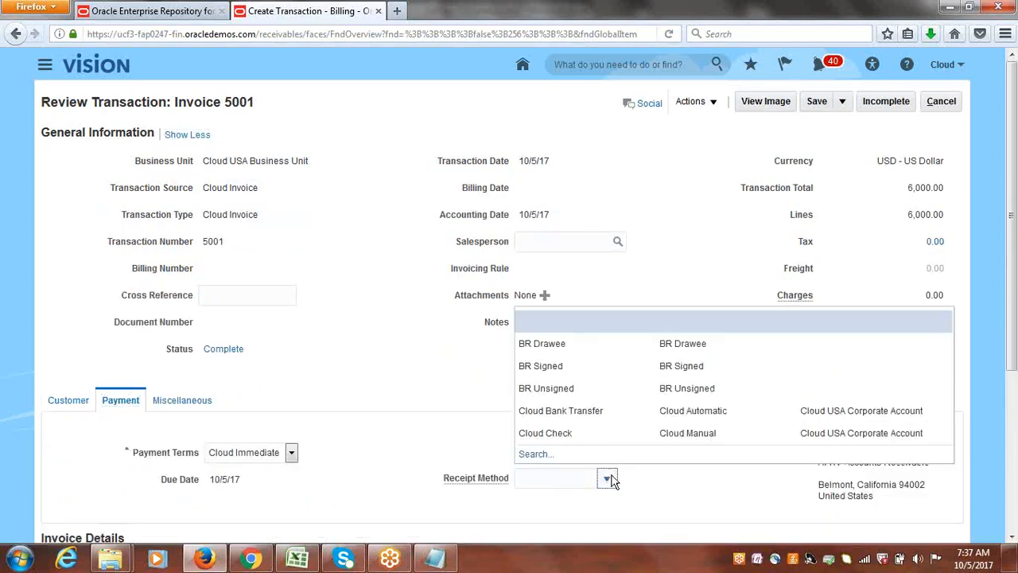
{"action": "left_click", "coordinate": [556, 411]}
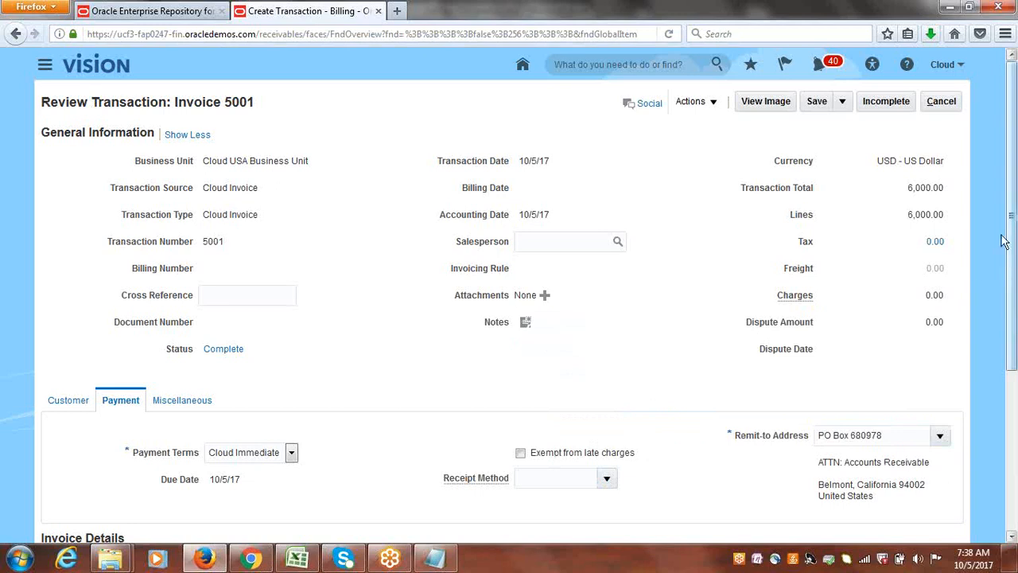
{"action": "mouse_move", "coordinate": [1013, 254]}
{"action": "left_mouse_down"}
{"action": "mouse_move", "coordinate": [1015, 395]}
{"action": "mouse_move", "coordinate": [1012, 246]}
{"action": "left_mouse_up"}
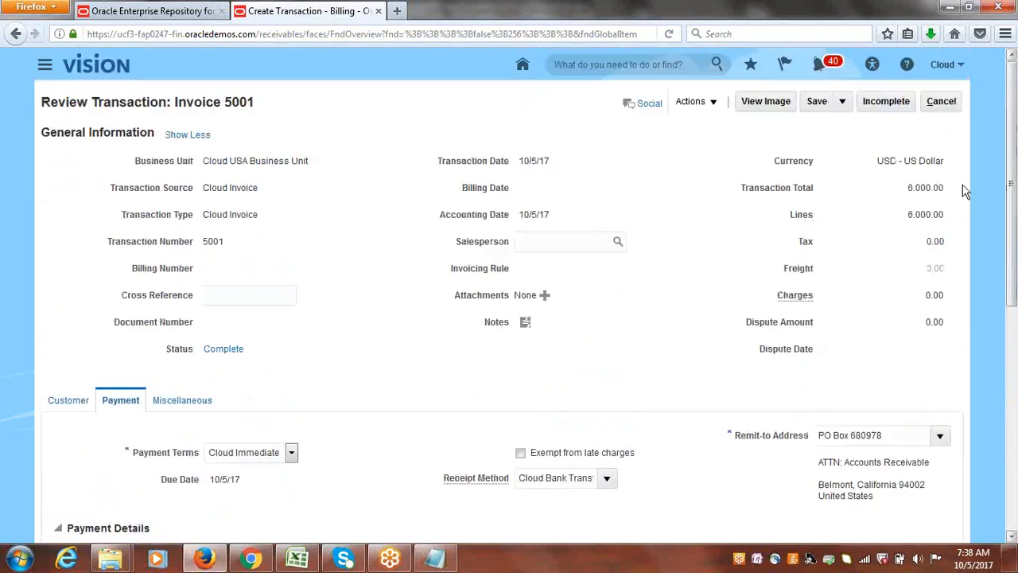
Save and close the reviewed invoice, acknowledging the save message.
{"action": "left_click", "coordinate": [819, 102]}
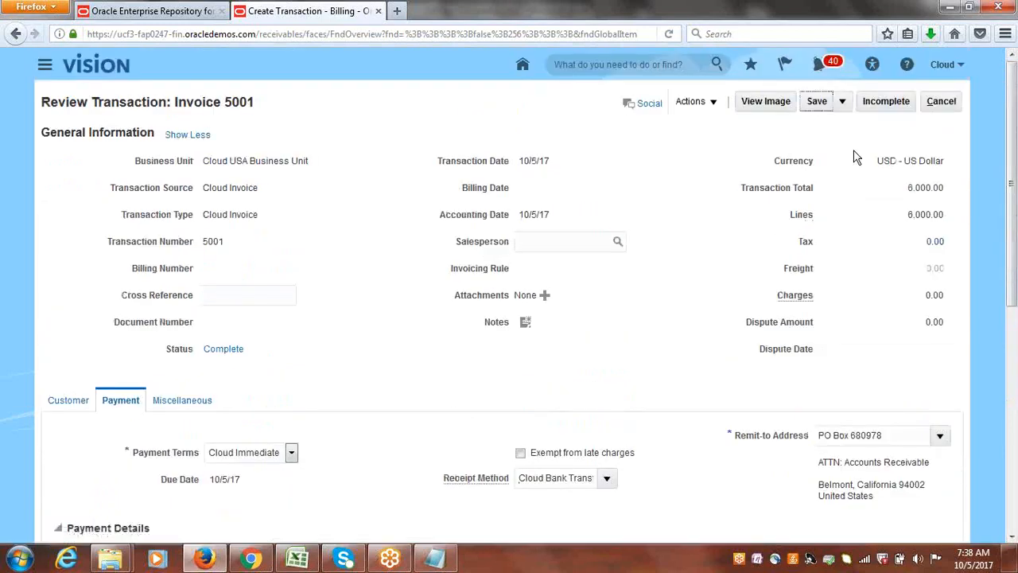
{"action": "left_click", "coordinate": [843, 101]}
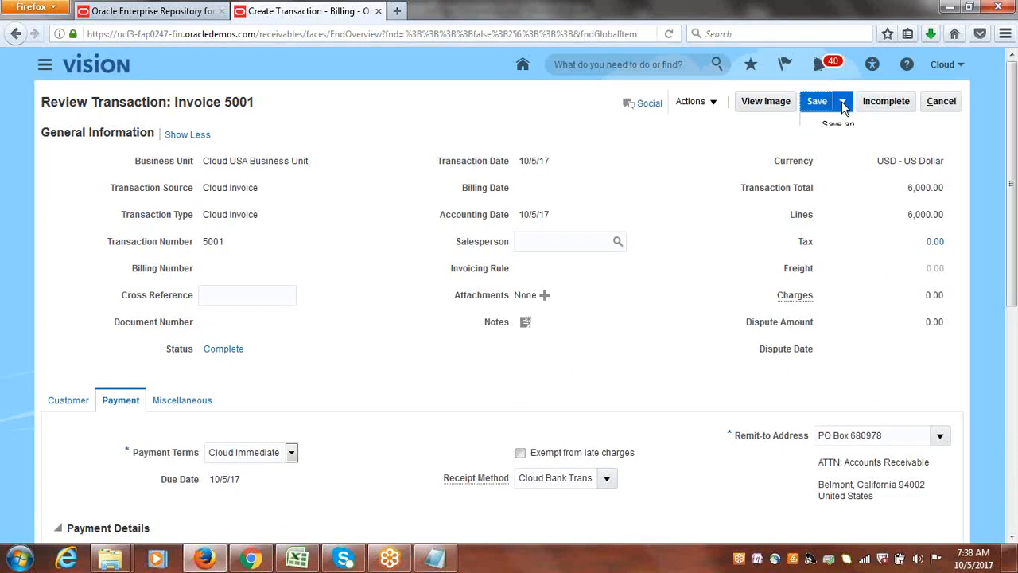
{"action": "left_click", "coordinate": [843, 124]}
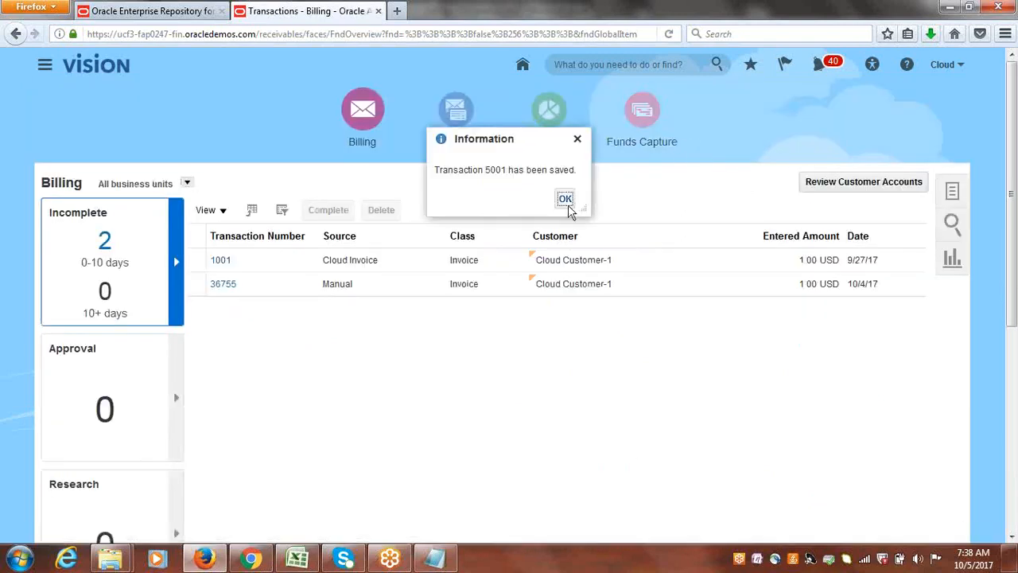
{"action": "left_click", "coordinate": [567, 199]}
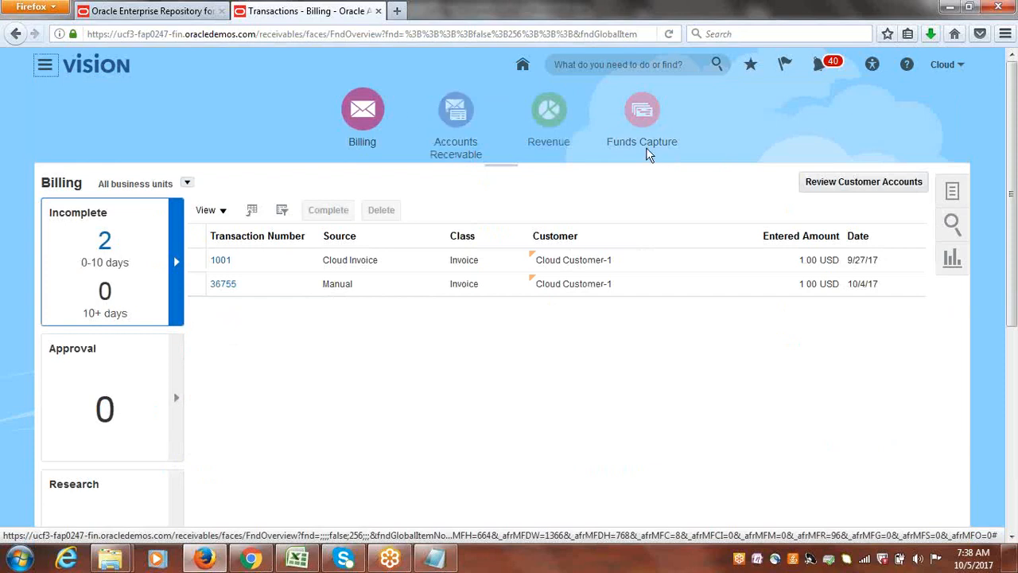
Create an automatic receipt batch in Accounts Receivable with receipt method Cloud Bank Transfer and submit it.
{"action": "left_click", "coordinate": [457, 112]}
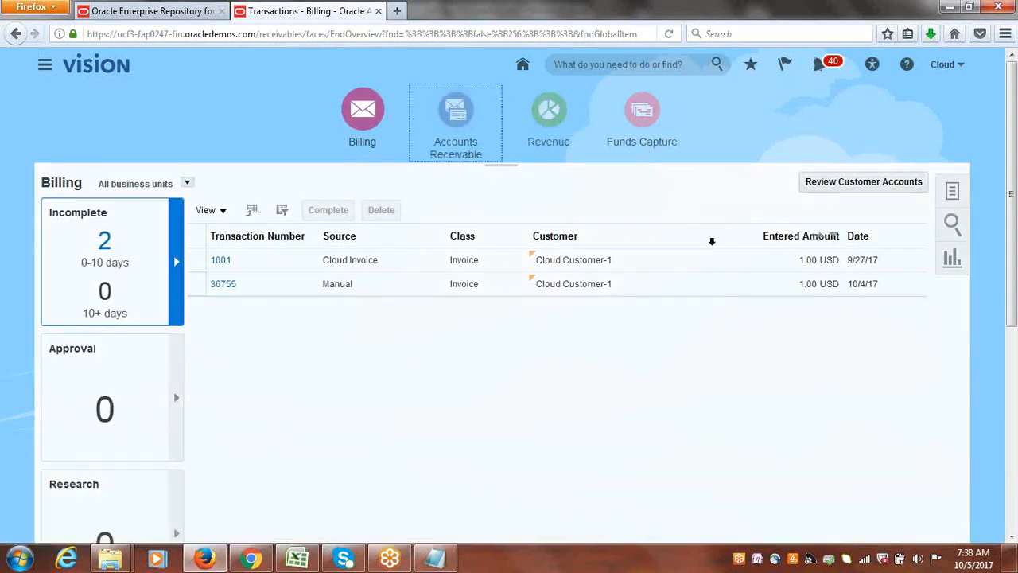
{"action": "left_click", "coordinate": [950, 190]}
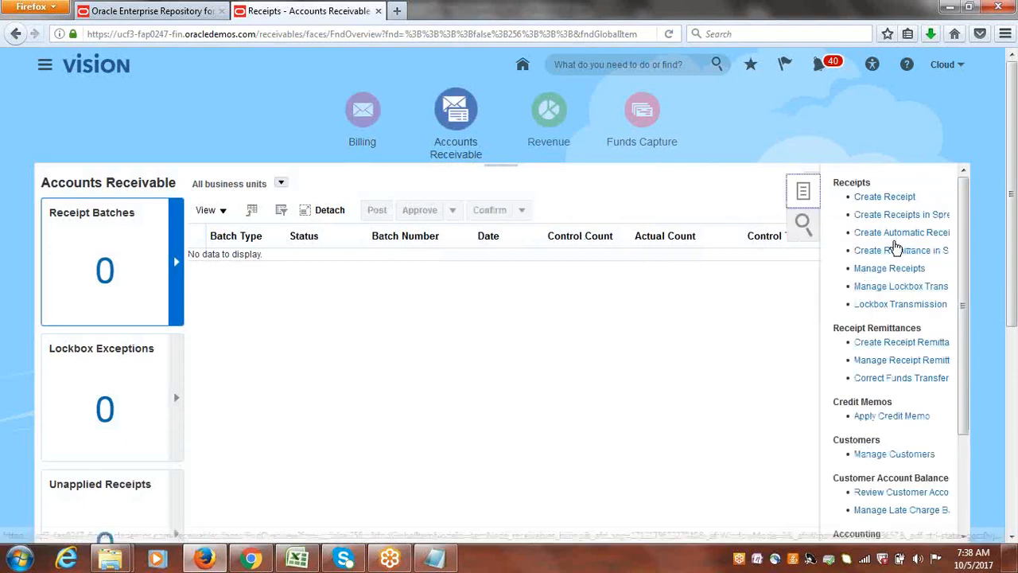
{"action": "left_click", "coordinate": [897, 232]}
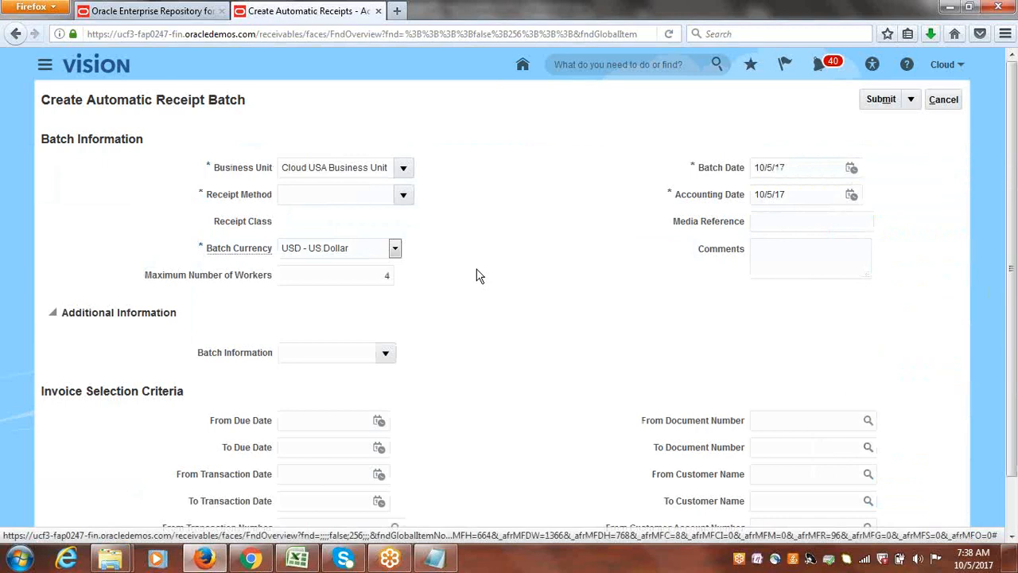
{"action": "left_click", "coordinate": [404, 197]}
{"action": "left_click", "coordinate": [365, 221]}
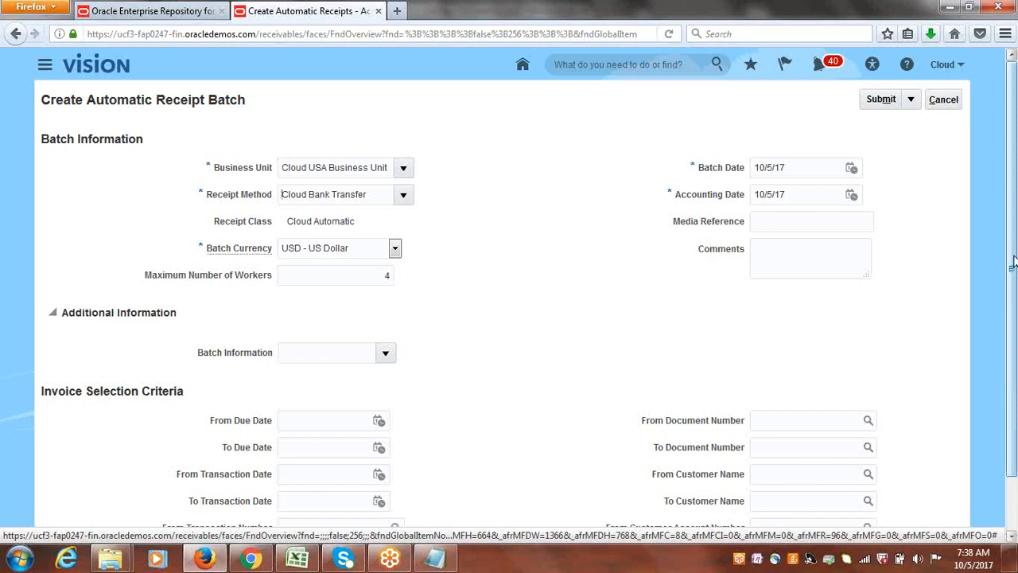
{"action": "left_click", "coordinate": [883, 103]}
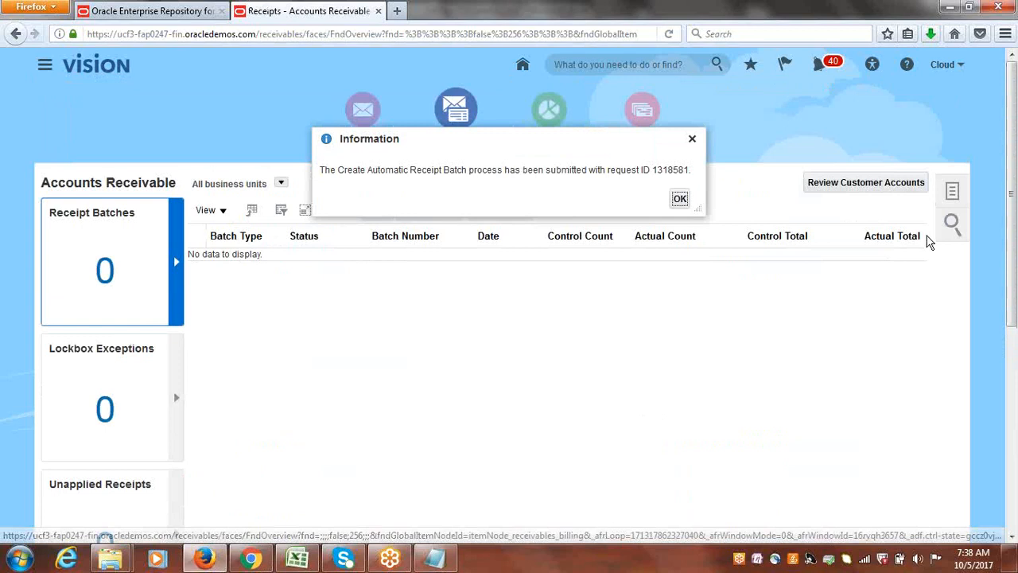
{"action": "left_click", "coordinate": [680, 199]}
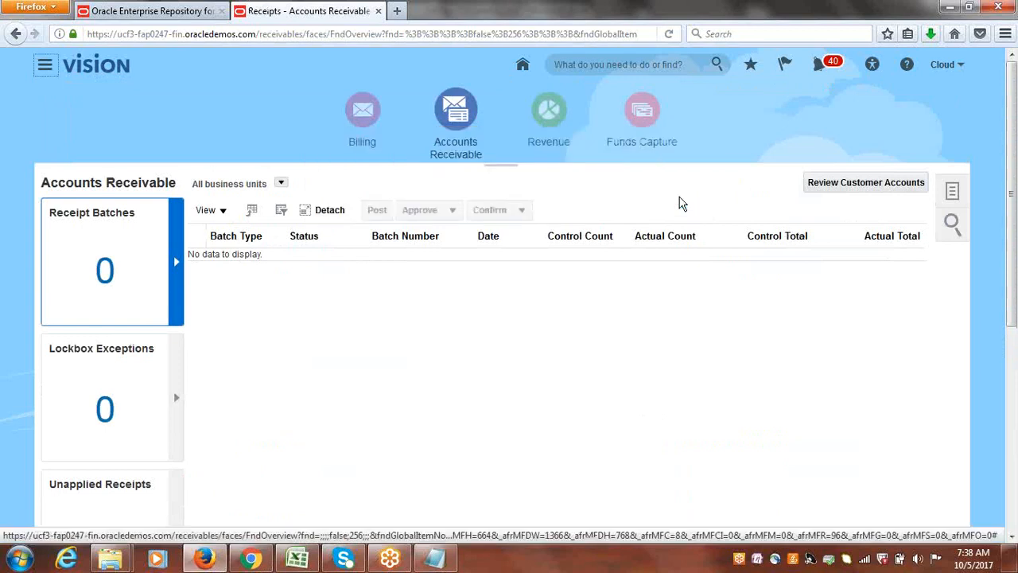
Refresh the Scheduled Processes list to check the receipt batch, and show details of the newest Generate Automatic Receipt Creation or Receipt Remittance Log process.
{"action": "left_click", "coordinate": [52, 69]}
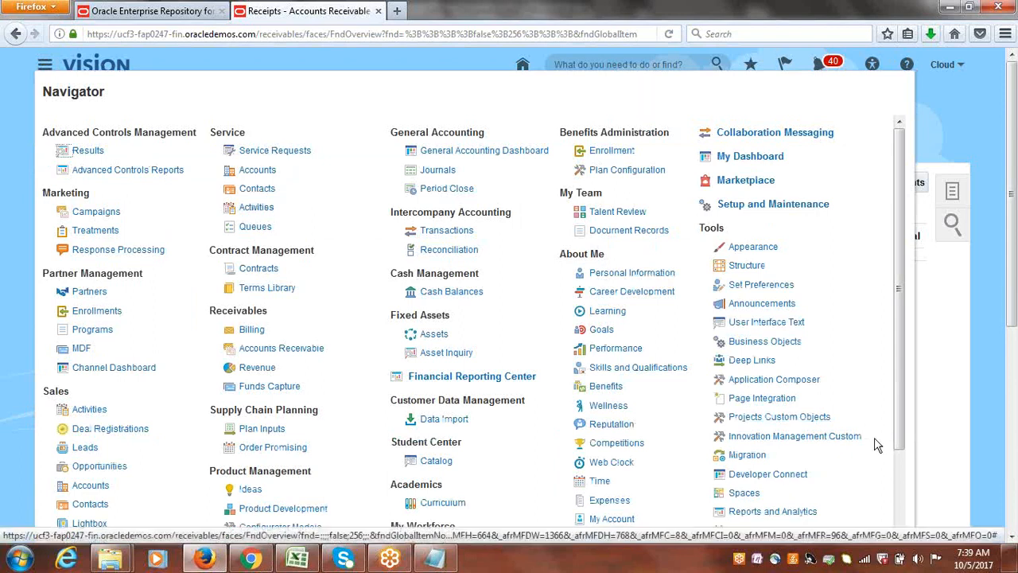
{"action": "scroll", "coordinate": [871, 366], "scroll_direction": "down", "scroll_amount": 2}
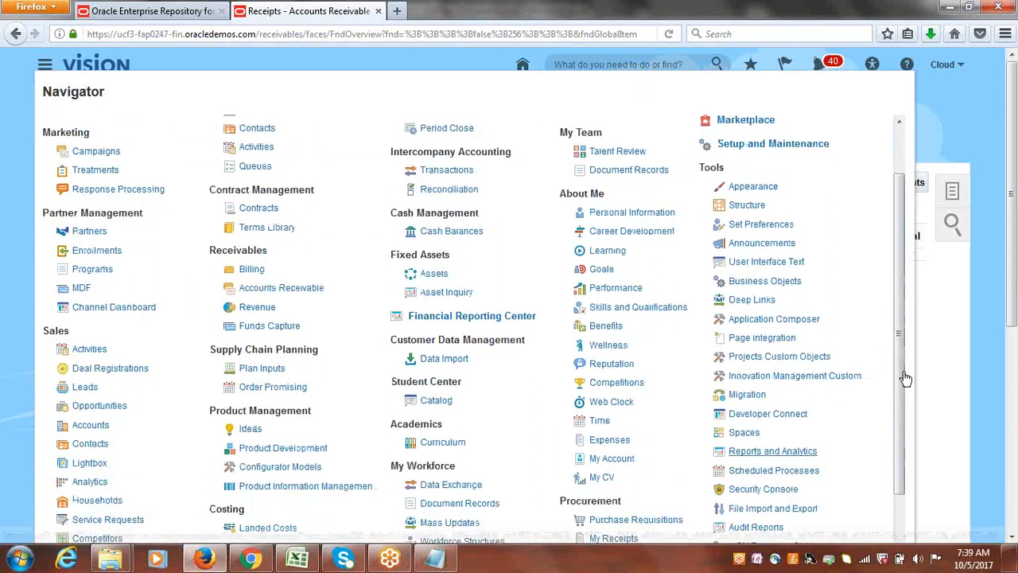
{"action": "left_click", "coordinate": [775, 471]}
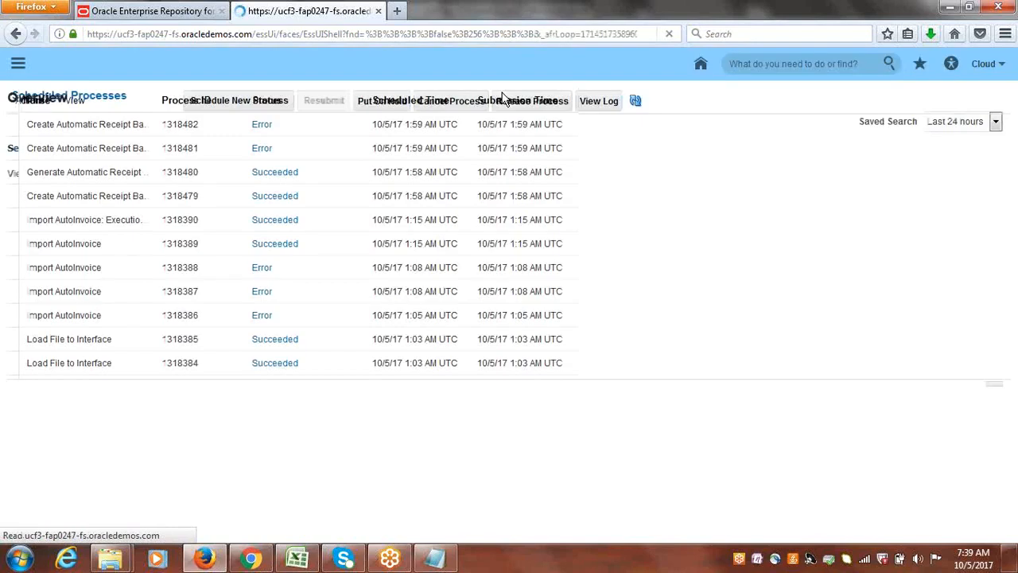
{"action": "left_click", "coordinate": [564, 231]}
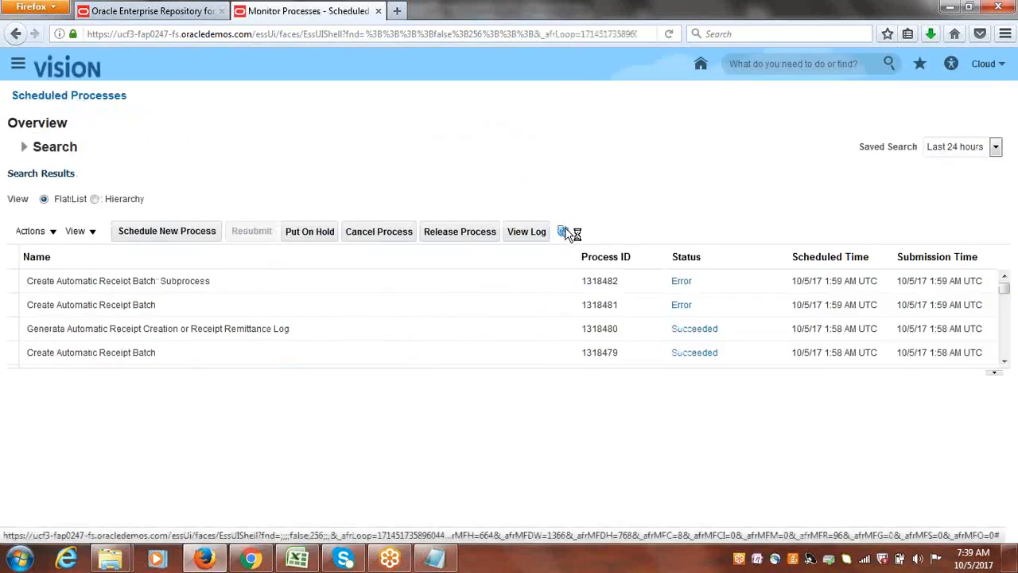
{"action": "left_click", "coordinate": [564, 232]}
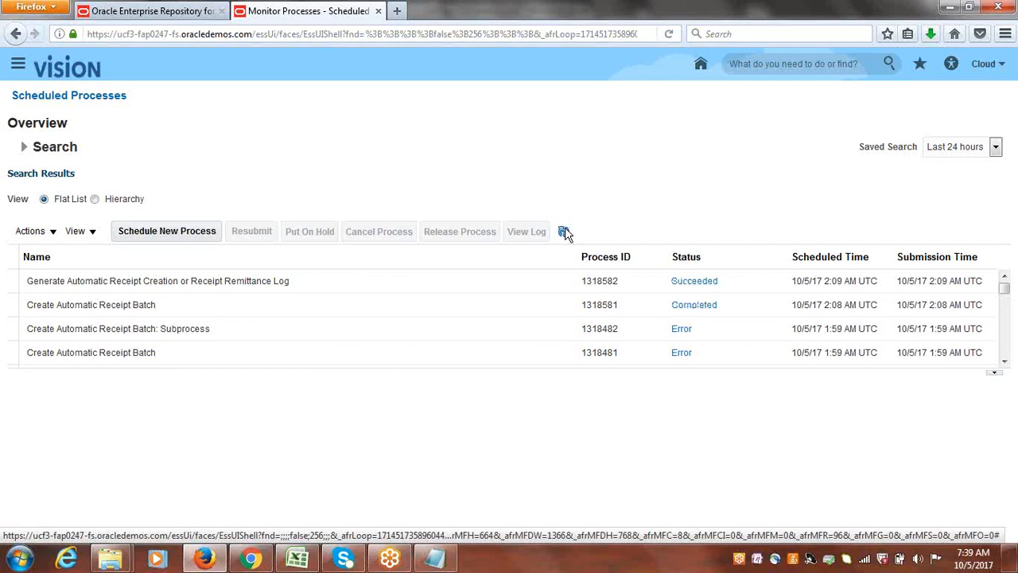
{"action": "left_click", "coordinate": [565, 232]}
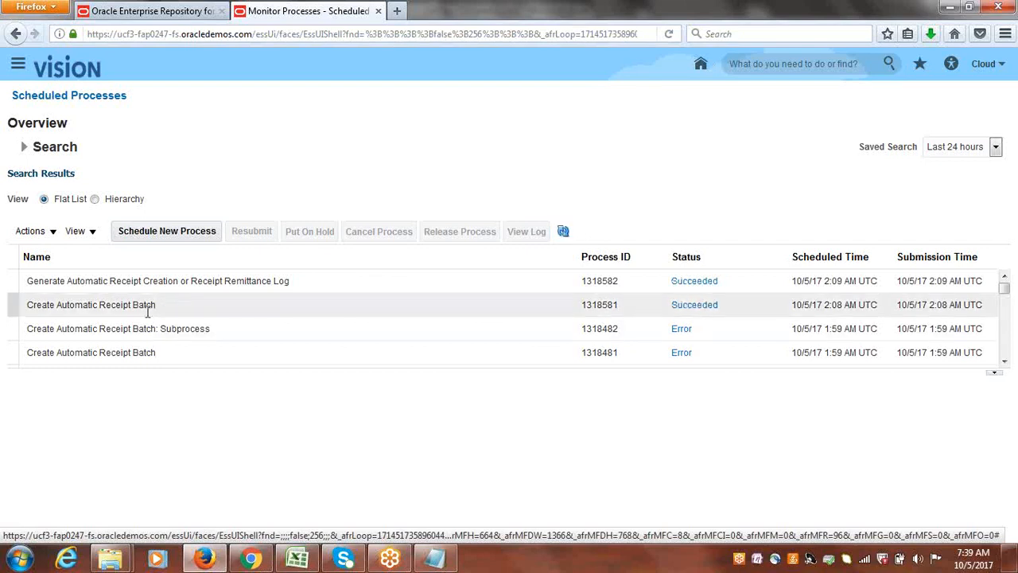
{"action": "left_click", "coordinate": [157, 287]}
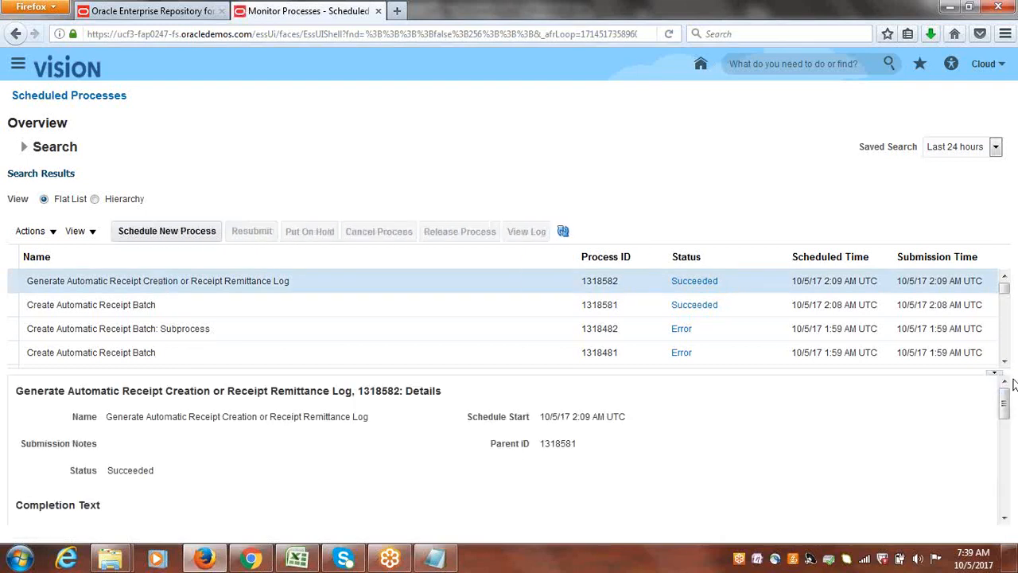
Open the selected process's output report PDF in Foxit Reader to review the receipts summary, and close it.
{"action": "left_click_drag", "start_coordinate": [1005, 400], "coordinate": [1016, 479]}
{"action": "left_click", "coordinate": [109, 426]}
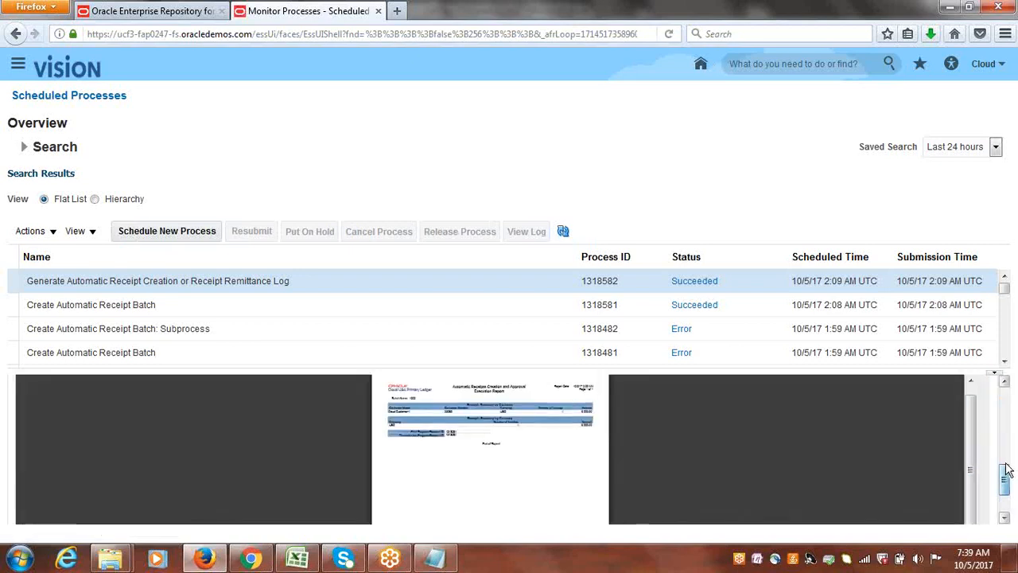
{"action": "left_click", "coordinate": [905, 406]}
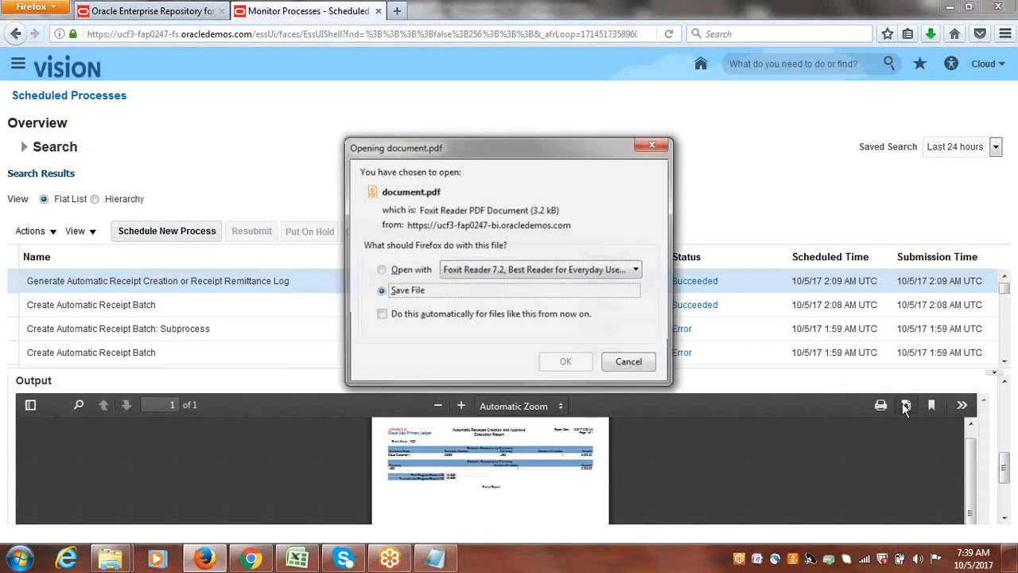
{"action": "left_click", "coordinate": [415, 269]}
{"action": "left_click", "coordinate": [566, 362]}
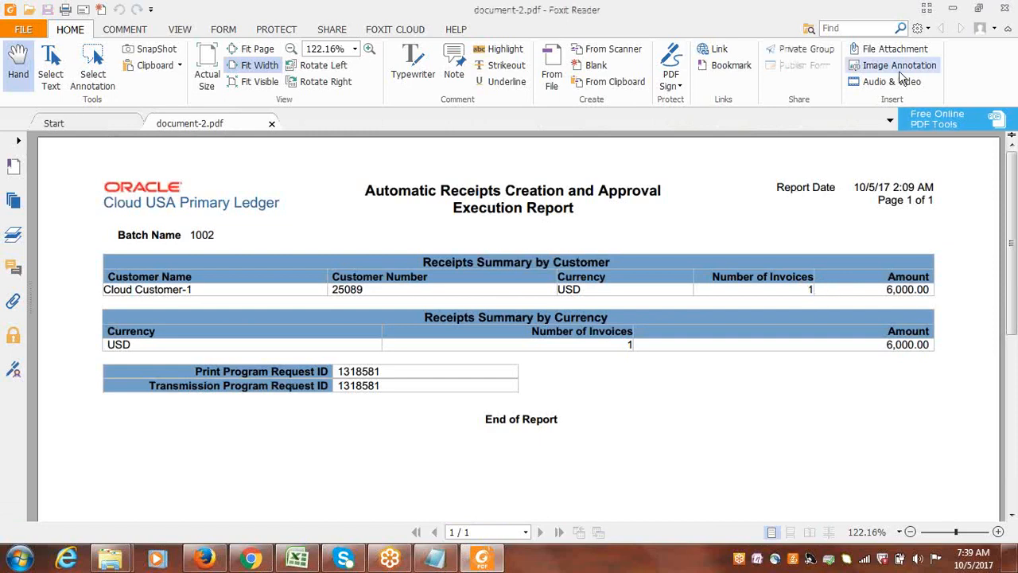
{"action": "left_click", "coordinate": [1004, 10]}
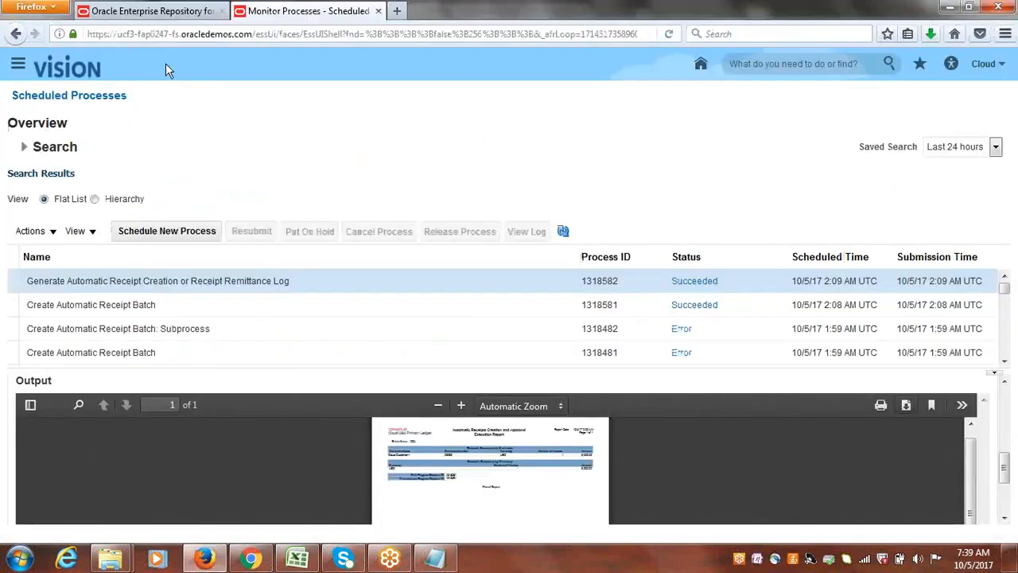
Approve the pending automatic receipt batch in Accounts Receivable and acknowledge the submission message.
{"action": "left_click", "coordinate": [20, 64]}
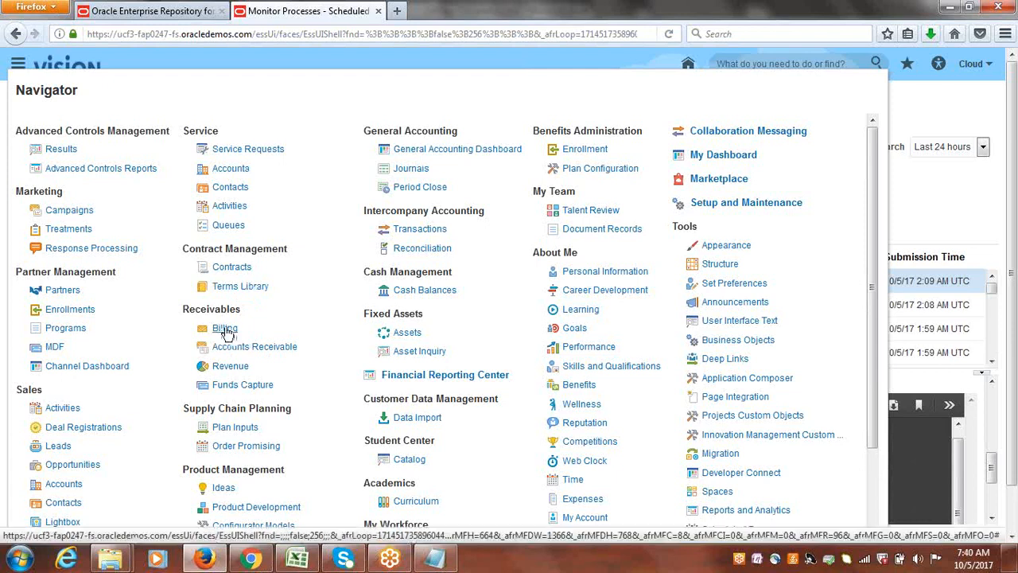
{"action": "left_click", "coordinate": [226, 329]}
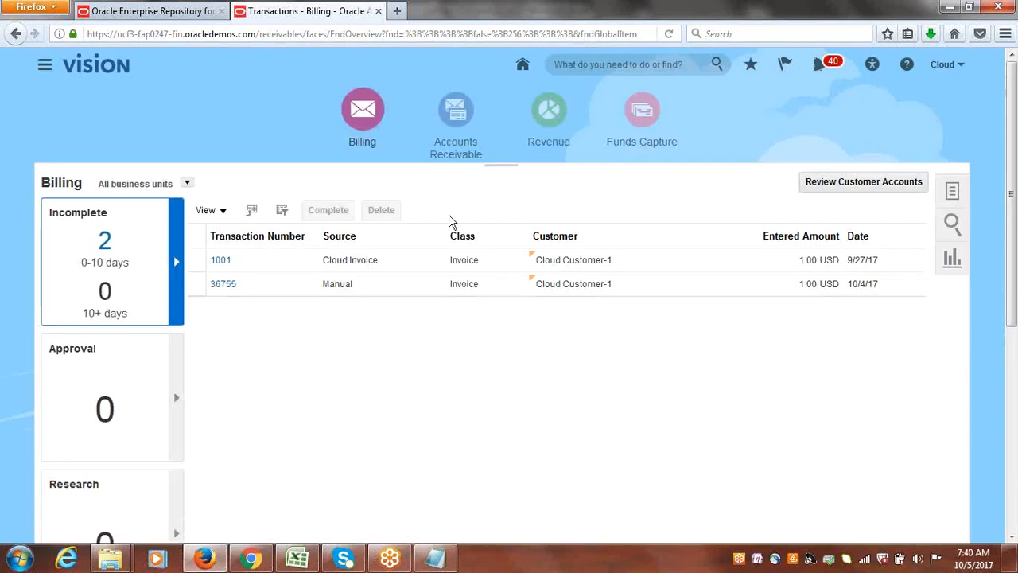
{"action": "left_click", "coordinate": [453, 109]}
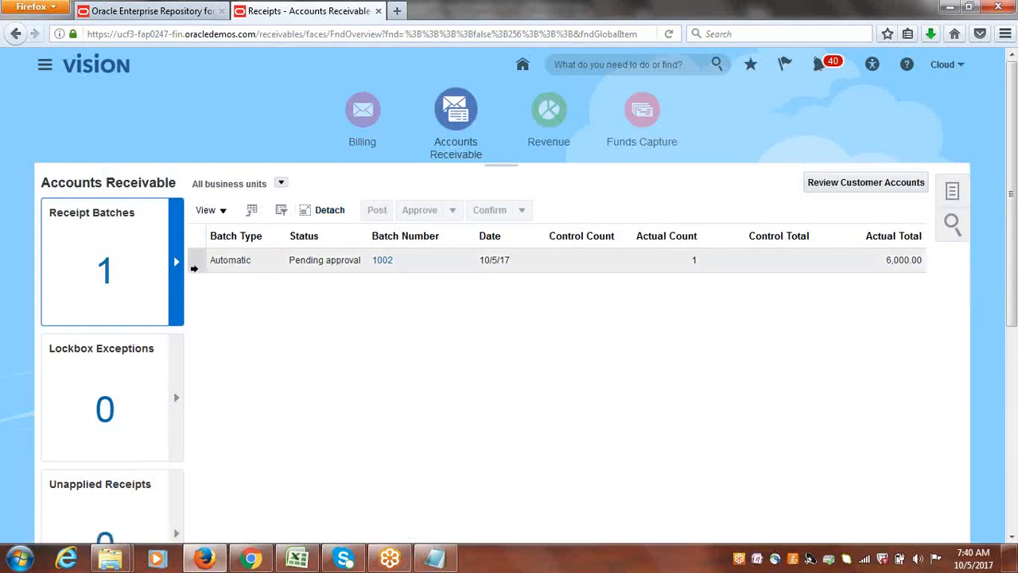
{"action": "left_click", "coordinate": [194, 263]}
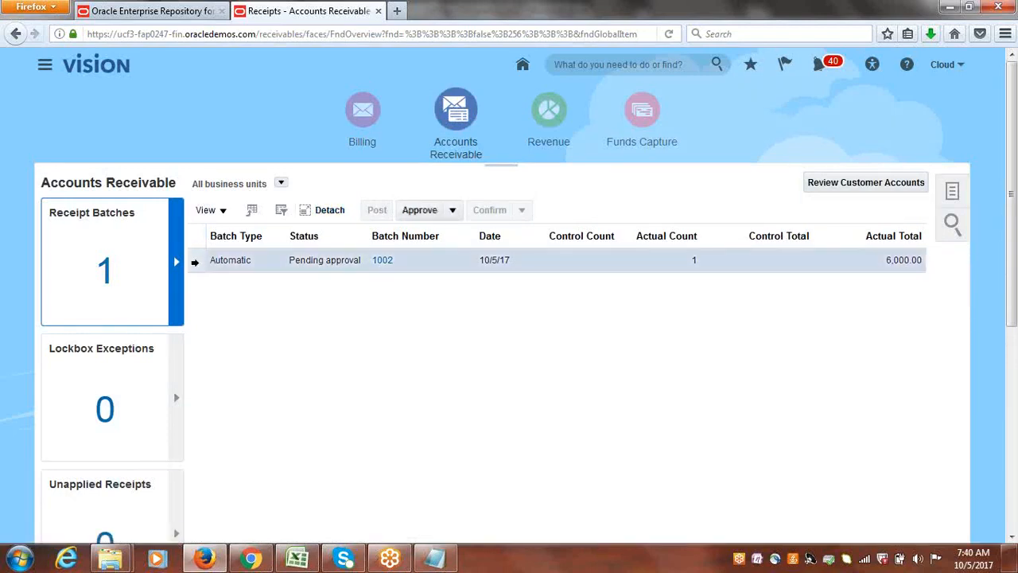
{"action": "left_click", "coordinate": [419, 212]}
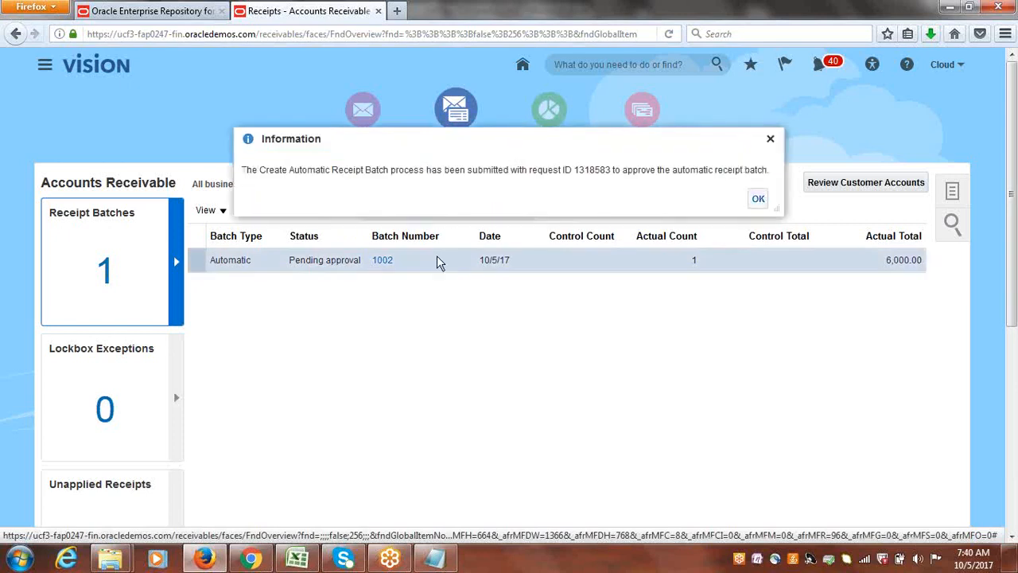
{"action": "left_click", "coordinate": [759, 200]}
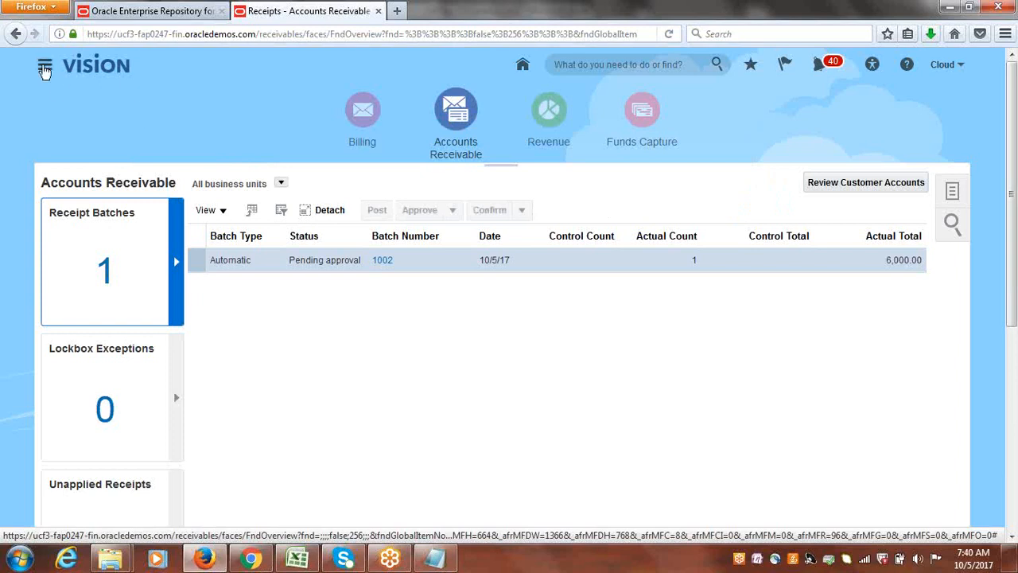
Refresh the Scheduled Processes list and show the details of the newest Create Automatic Receipt Batch process.
{"action": "left_click", "coordinate": [45, 70]}
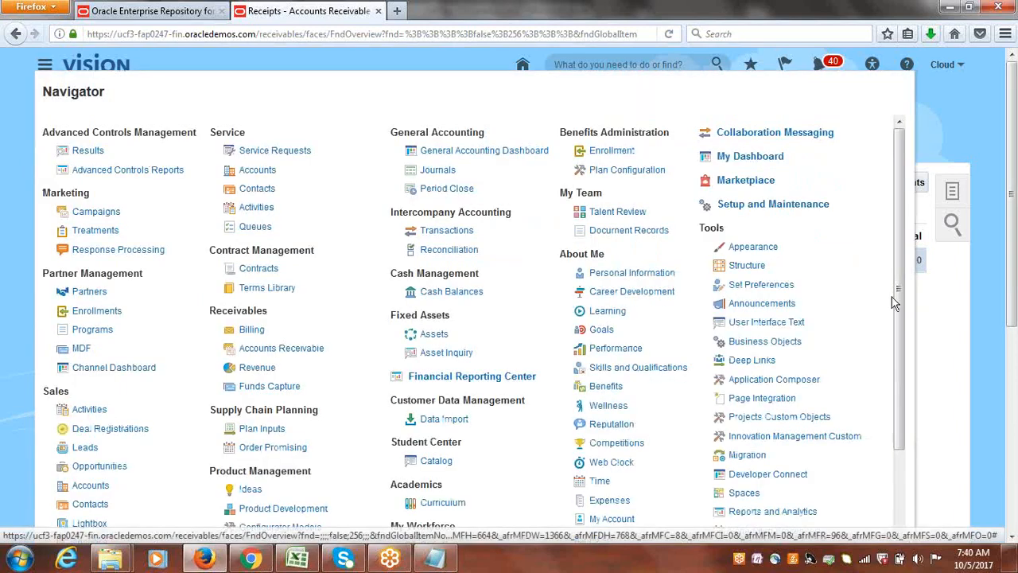
{"action": "scroll", "coordinate": [898, 299], "scroll_direction": "down", "scroll_amount": 3}
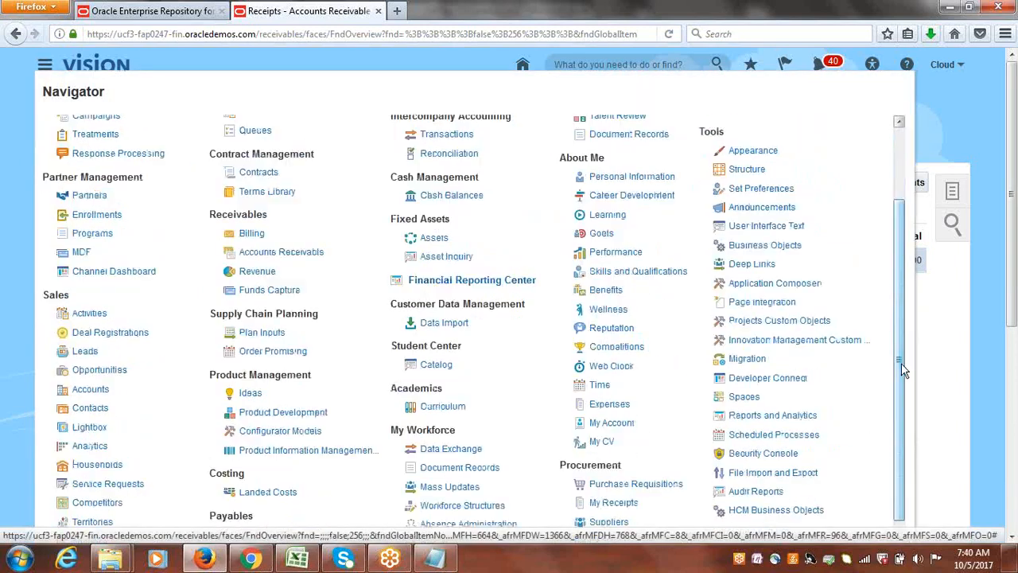
{"action": "left_click", "coordinate": [799, 442]}
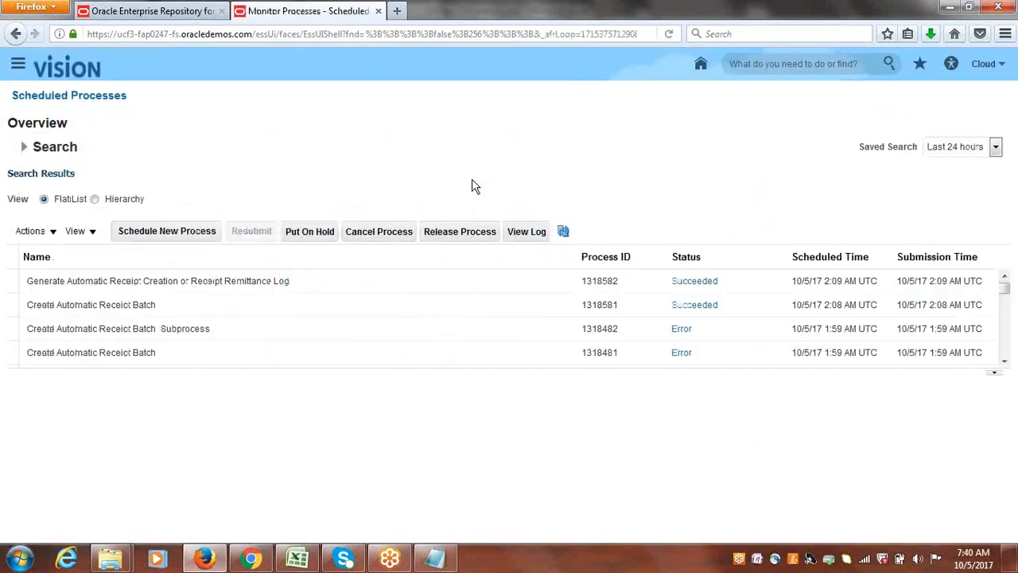
{"action": "left_click", "coordinate": [563, 232]}
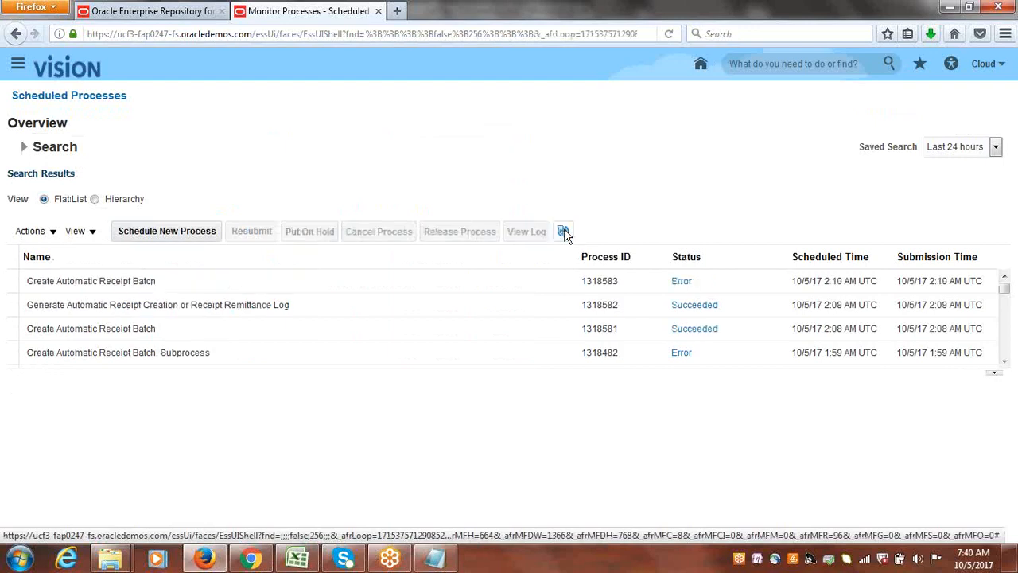
{"action": "left_click", "coordinate": [167, 282]}
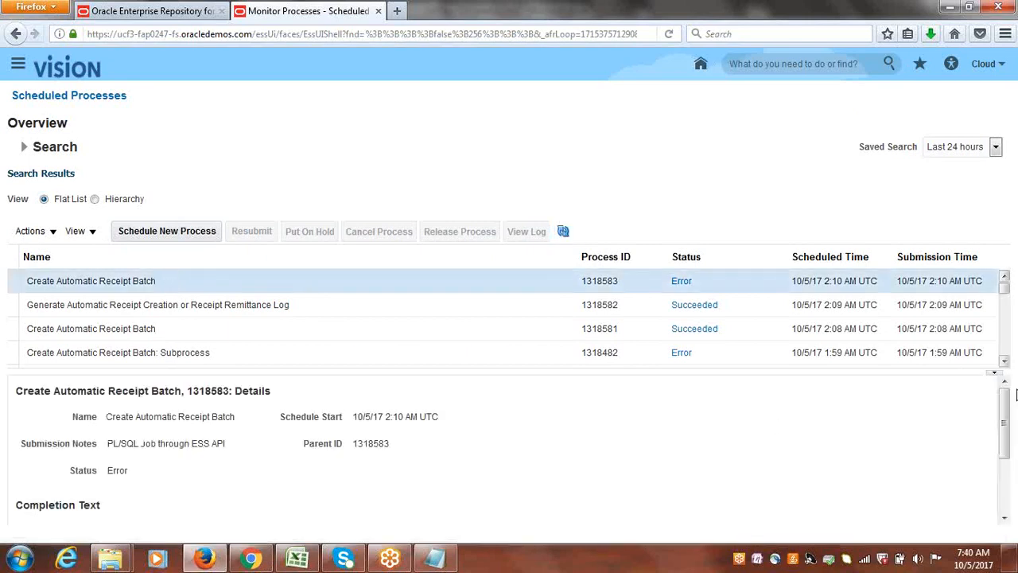
Open the newest Create Automatic Receipt Batch process's log attachment in Notepad, read it and close it.
{"action": "left_click_drag", "start_coordinate": [1006, 416], "coordinate": [1005, 477]}
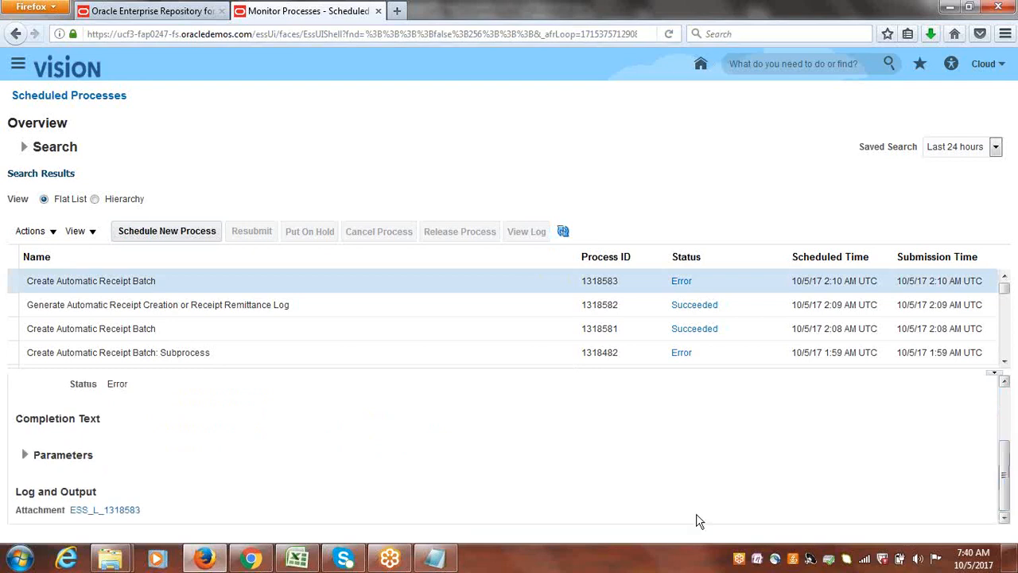
{"action": "left_click", "coordinate": [89, 508]}
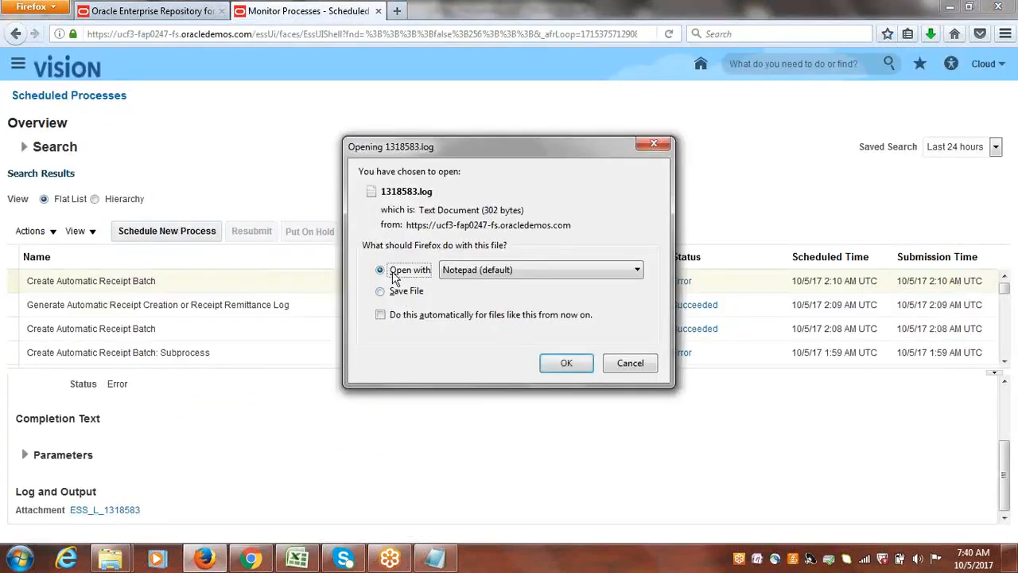
{"action": "left_click", "coordinate": [561, 363]}
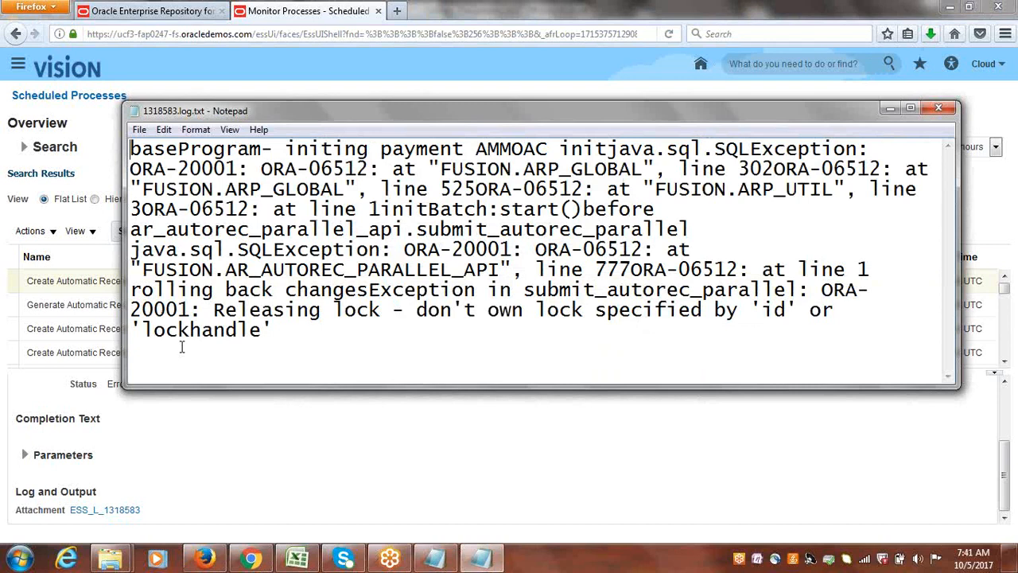
{"action": "left_click", "coordinate": [945, 106]}
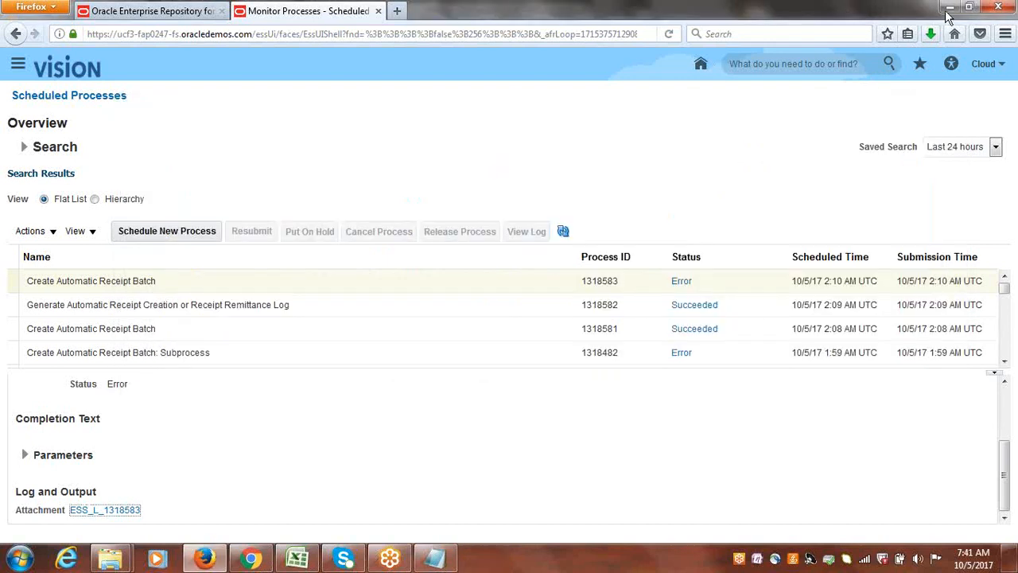
Switch to the Class Discussions.xlsx workbook in Excel and mark Automatic Receipts Configuration & Process as Pending in B47.
{"action": "left_click", "coordinate": [951, 8]}
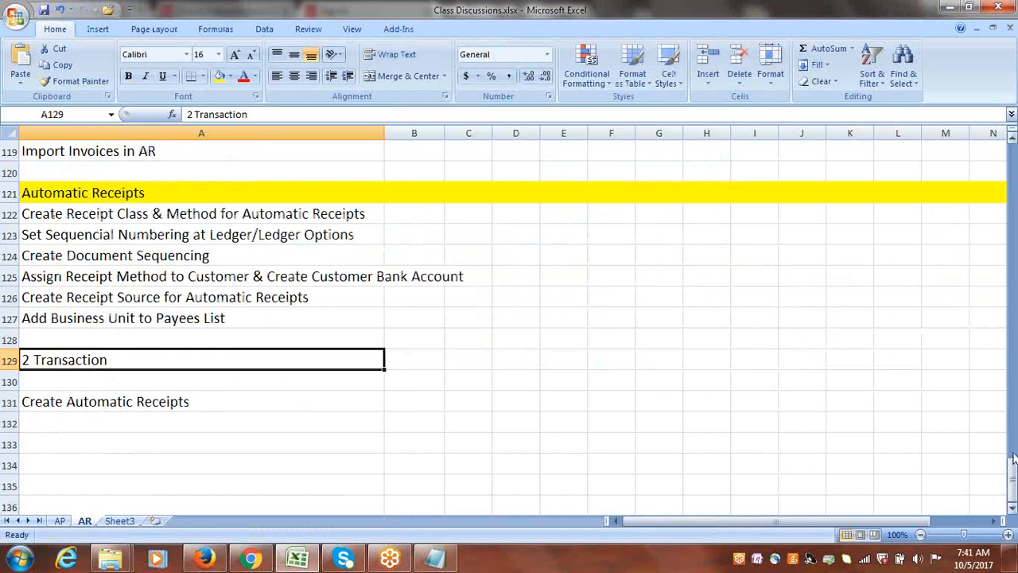
{"action": "left_click_drag", "start_coordinate": [1014, 484], "coordinate": [1012, 253]}
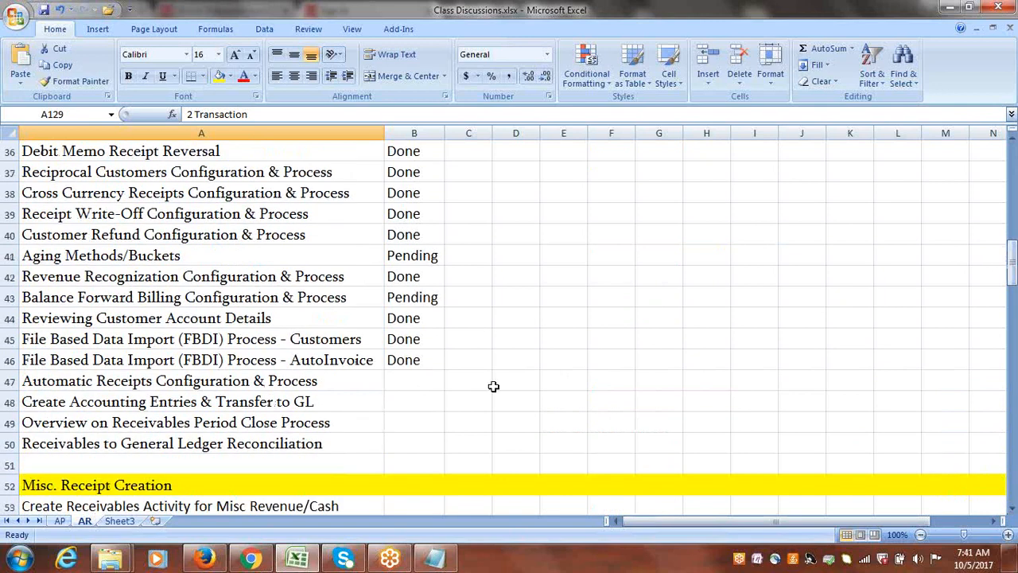
{"action": "left_click", "coordinate": [407, 374]}
{"action": "type", "text": "pending"}
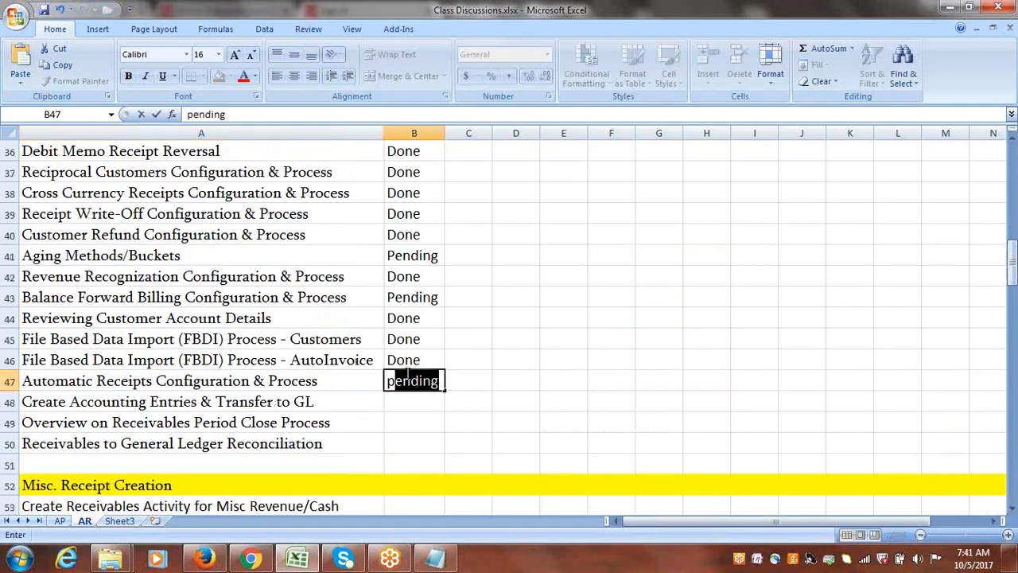
Enter OUTPUT beside the three Pending topics in C41, C43 and C47, and widen column C to fit.
{"action": "left_click", "coordinate": [408, 255]}
{"action": "key", "text": "Right"}
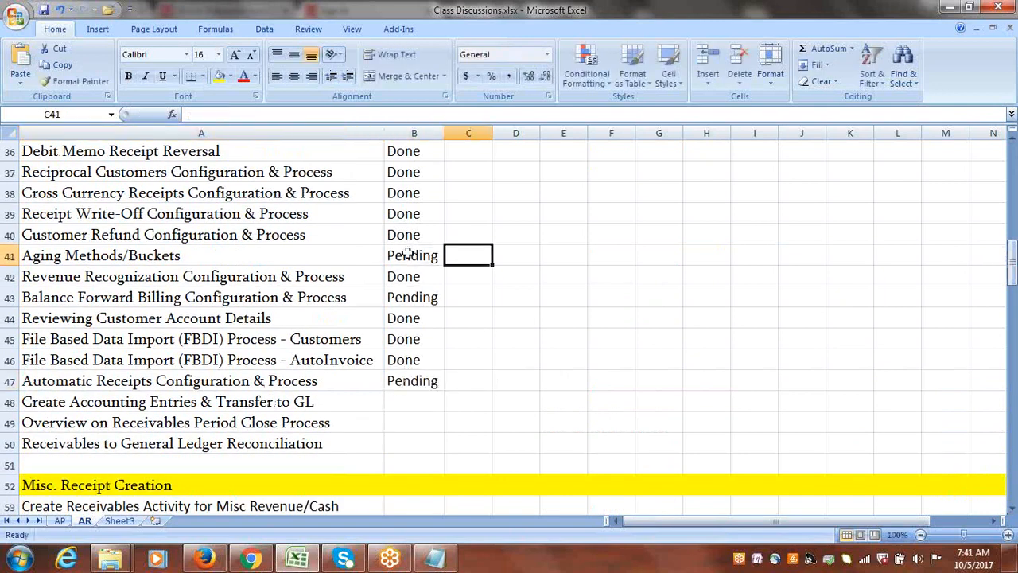
{"action": "type", "text": "OUT"}
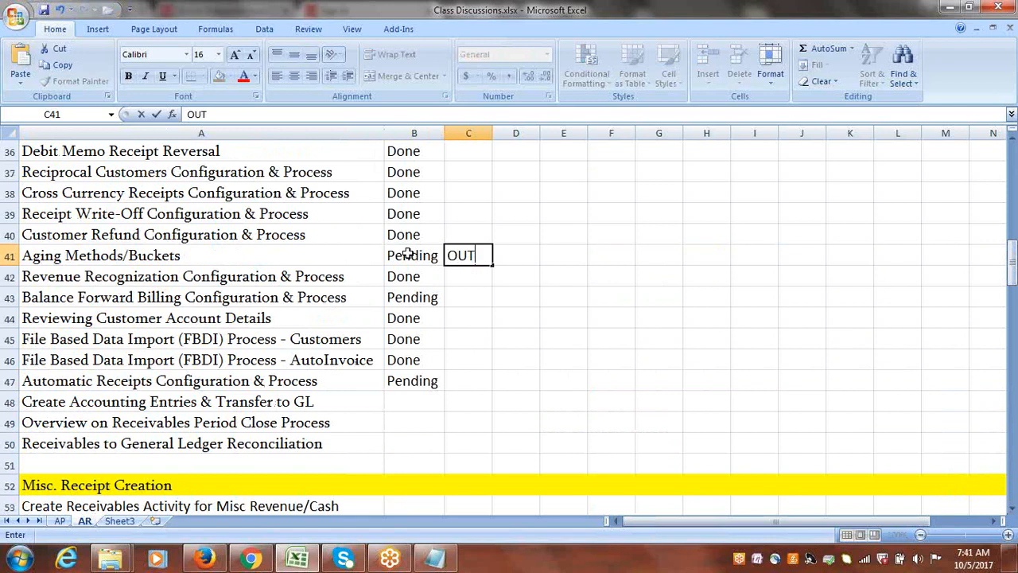
{"action": "type", "text": "PUT"}
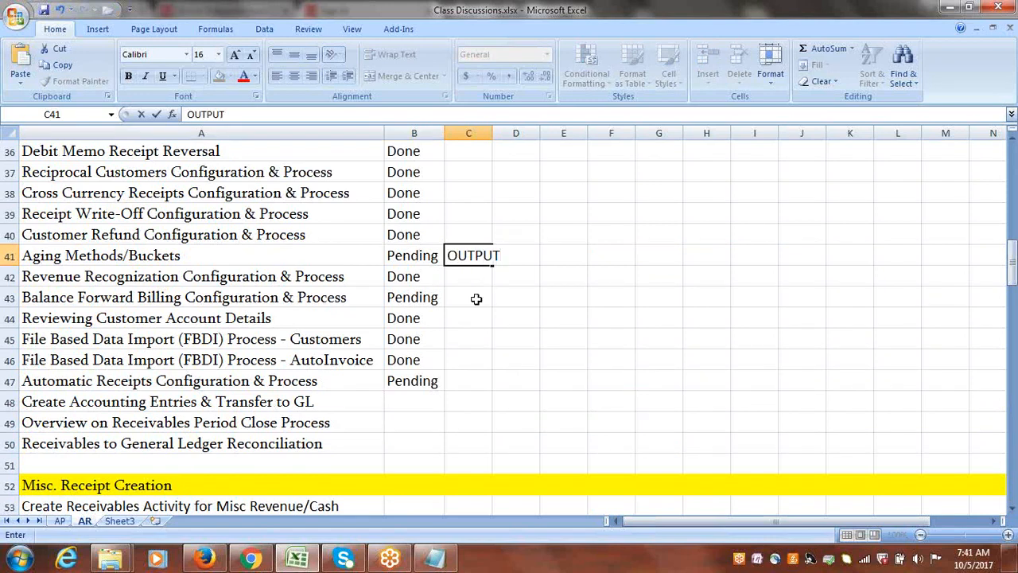
{"action": "left_click", "coordinate": [476, 296]}
{"action": "type", "text": "OU"}
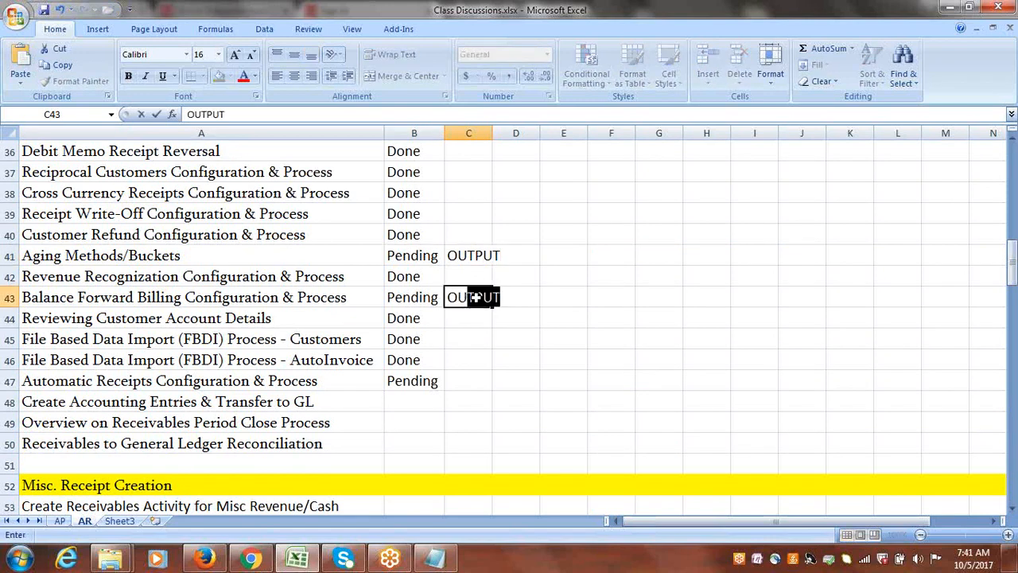
{"action": "left_click", "coordinate": [470, 375]}
{"action": "type", "text": "OUTPUT"}
{"action": "key", "text": "Tab"}
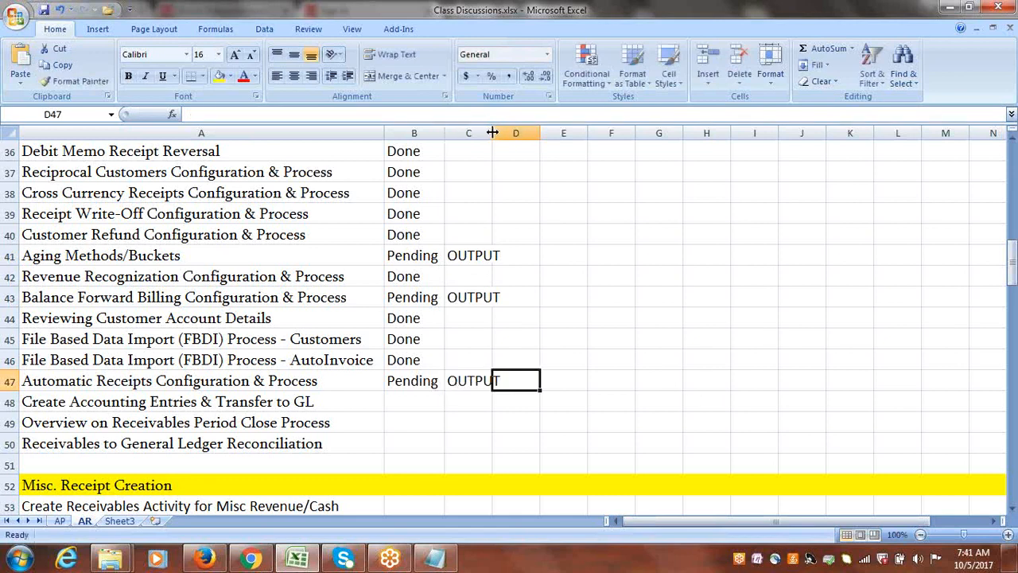
{"action": "left_click_drag", "start_coordinate": [492, 132], "coordinate": [561, 139]}
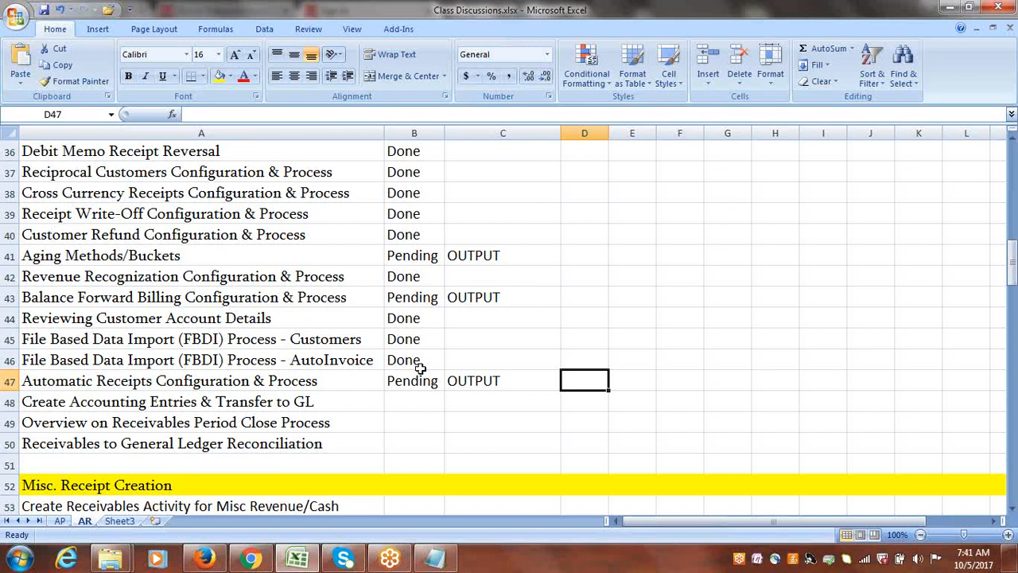
{"action": "left_click", "coordinate": [184, 381]}
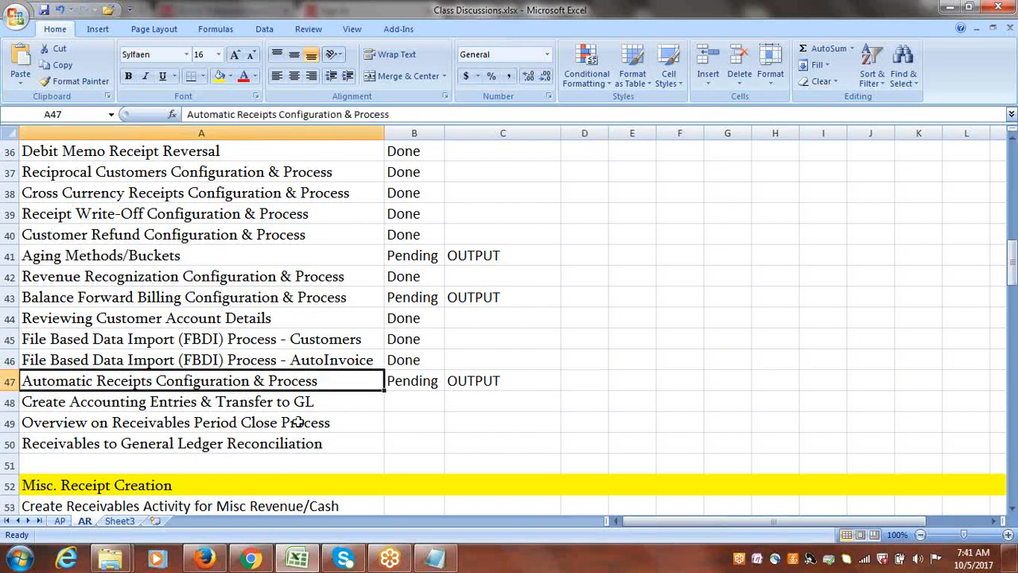
{"action": "left_click", "coordinate": [102, 366]}
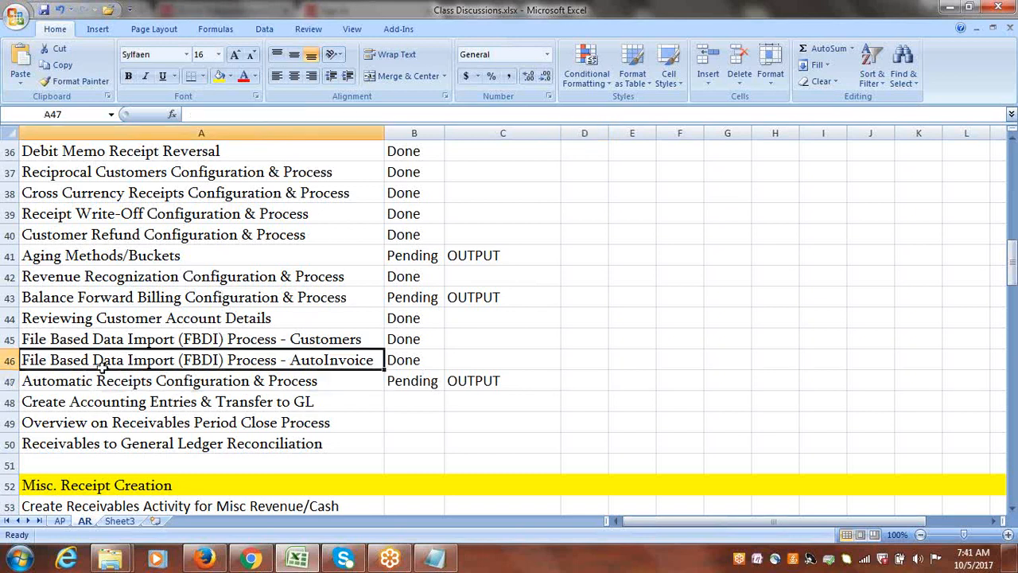
{"action": "left_click", "coordinate": [173, 381]}
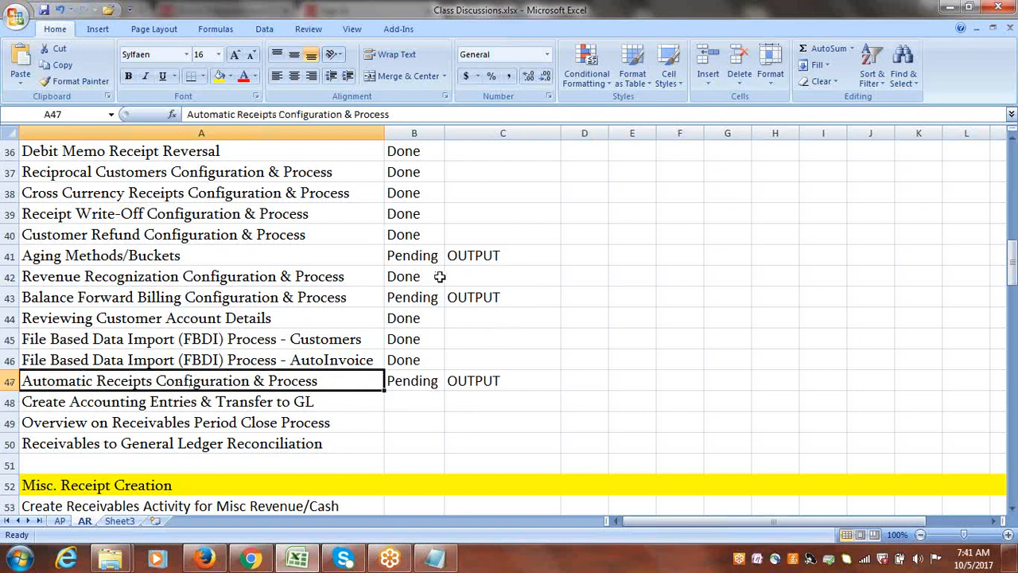
{"action": "left_click", "coordinate": [423, 382]}
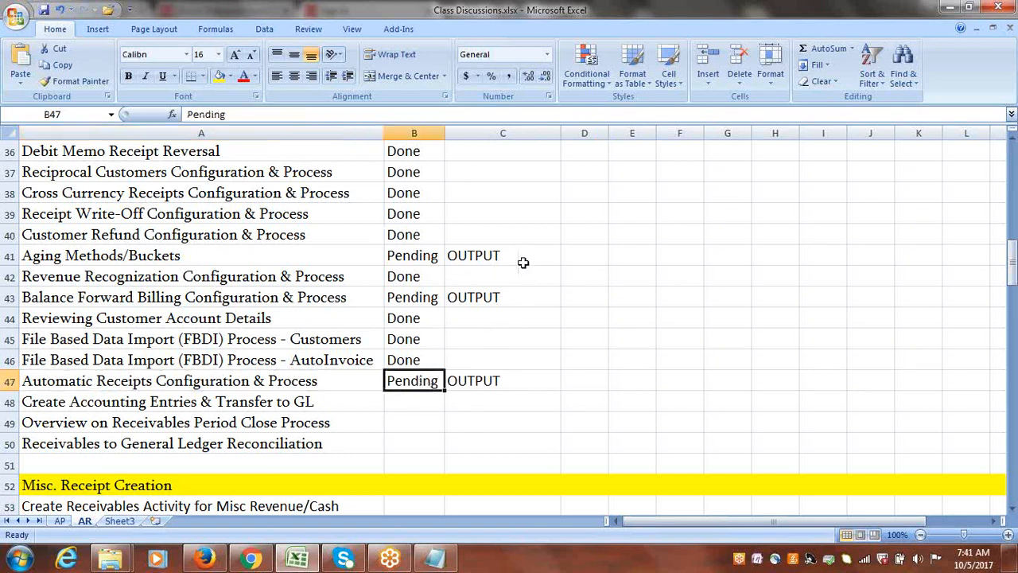
{"action": "left_click_drag", "start_coordinate": [483, 282], "coordinate": [487, 296]}
{"action": "left_click", "coordinate": [489, 382]}
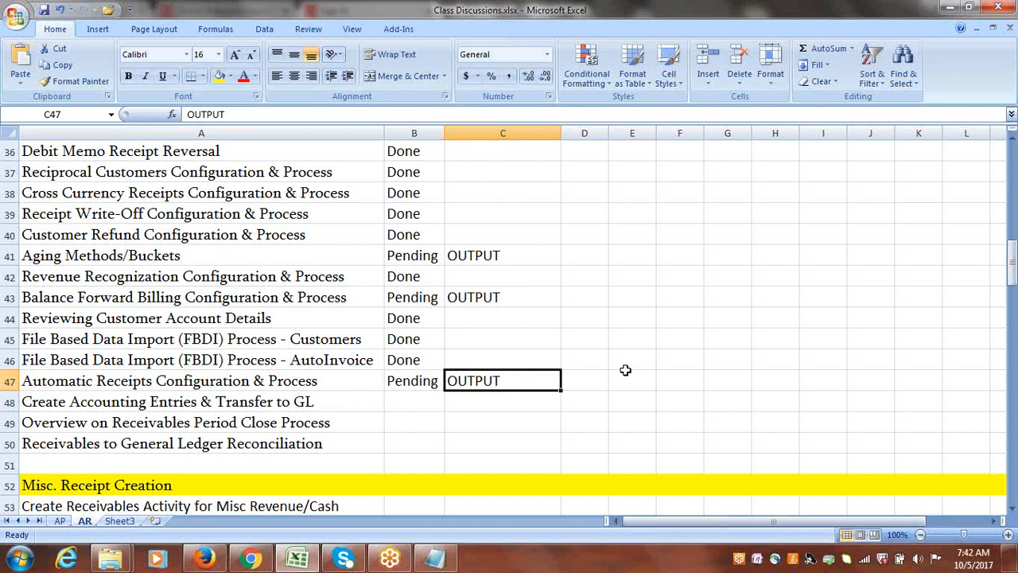
Save the Class Discussions workbook.
{"action": "left_click", "coordinate": [595, 380]}
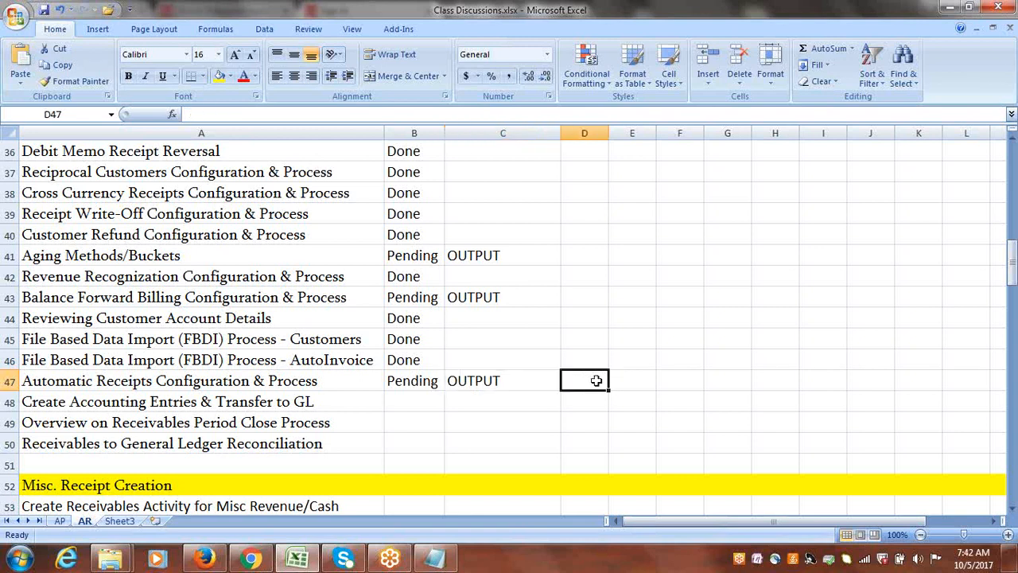
{"action": "key", "text": "ctrl+s"}
{"action": "left_click", "coordinate": [570, 280]}
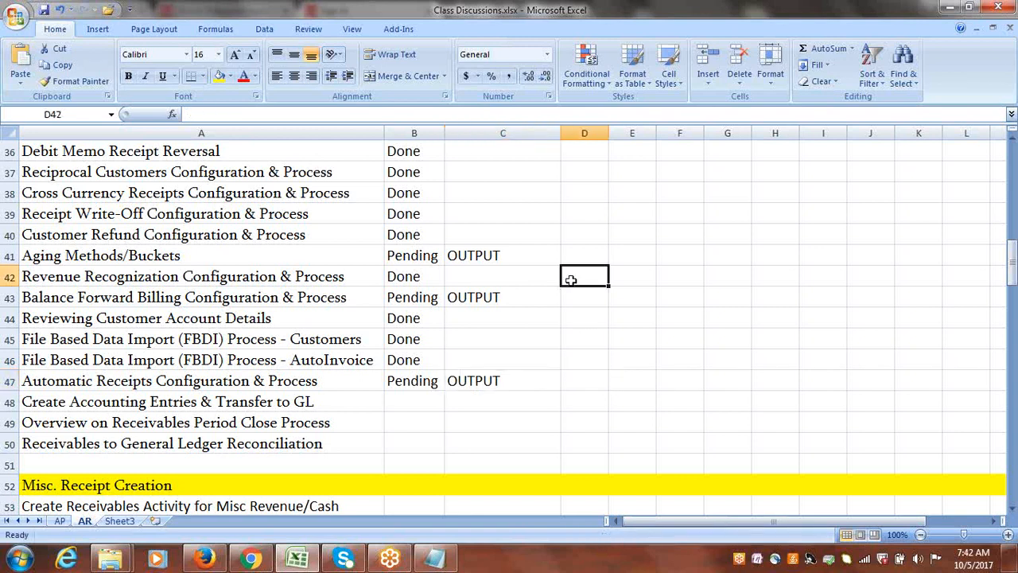
Review the OUTPUT notes beside the Pending topics in C41:C47 and save the workbook.
{"action": "left_click_drag", "start_coordinate": [1014, 270], "coordinate": [1015, 273]}
{"action": "left_click", "coordinate": [510, 377]}
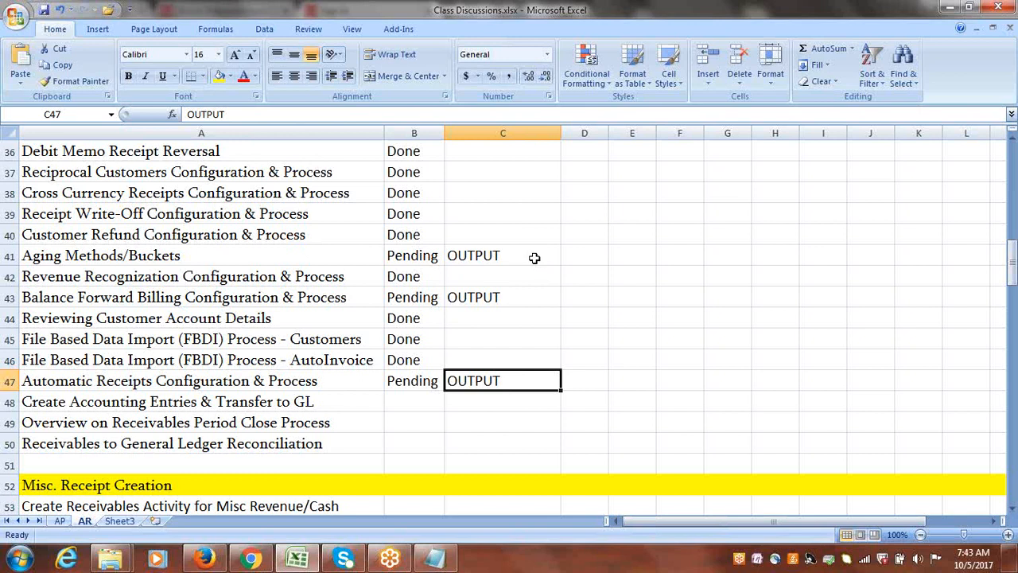
{"action": "left_click", "coordinate": [770, 279]}
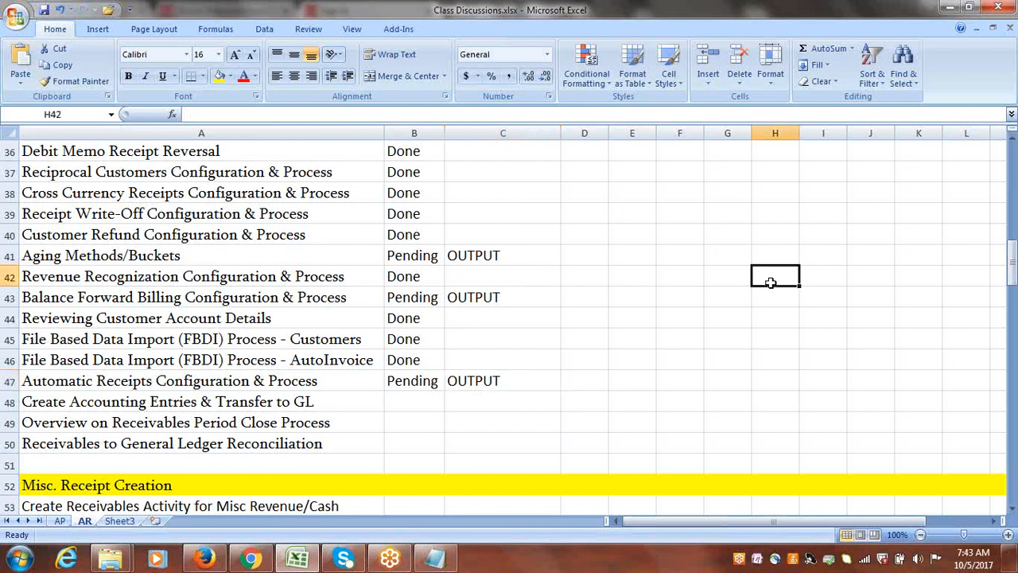
{"action": "left_click_drag", "start_coordinate": [493, 254], "coordinate": [498, 398]}
{"action": "left_click_drag", "start_coordinate": [498, 278], "coordinate": [504, 387]}
{"action": "left_click", "coordinate": [585, 254]}
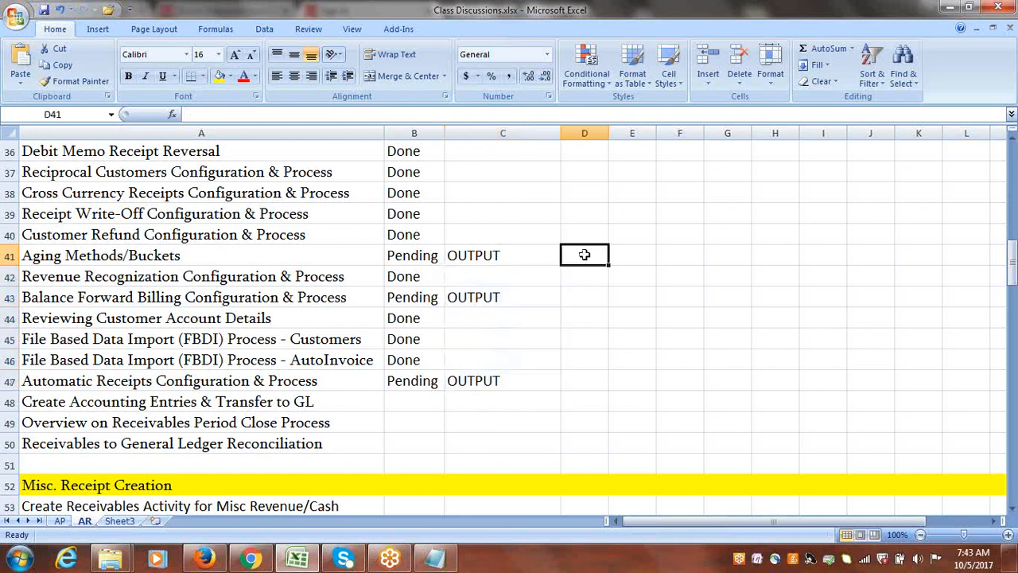
{"action": "key", "text": "ctrl+s"}
Check the topic statuses around rows 181 to 197 of the AP sheet and return to the AR sheet.
{"action": "left_click", "coordinate": [60, 520]}
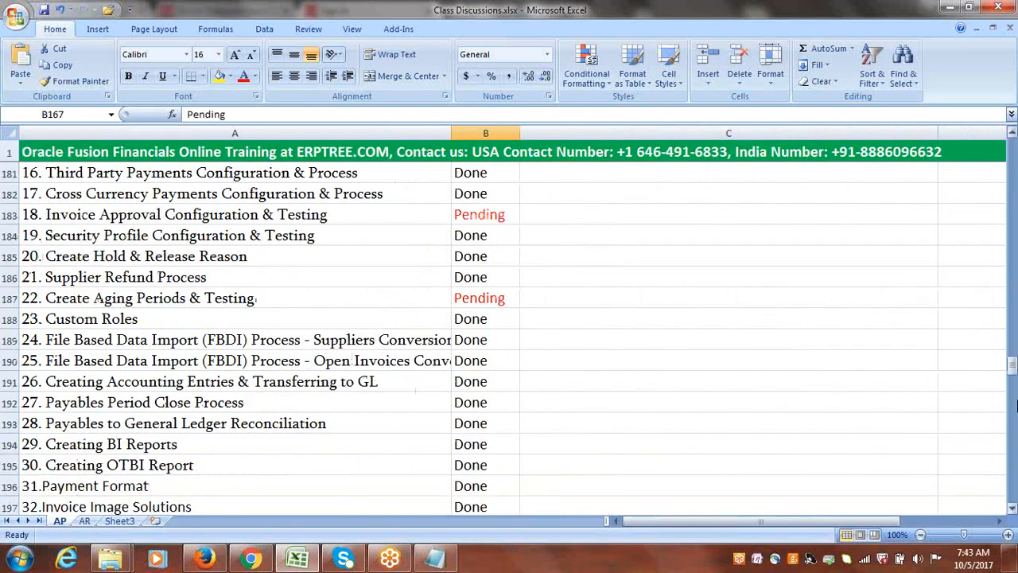
{"action": "left_click_drag", "start_coordinate": [1012, 366], "coordinate": [1013, 366]}
{"action": "left_click", "coordinate": [643, 339]}
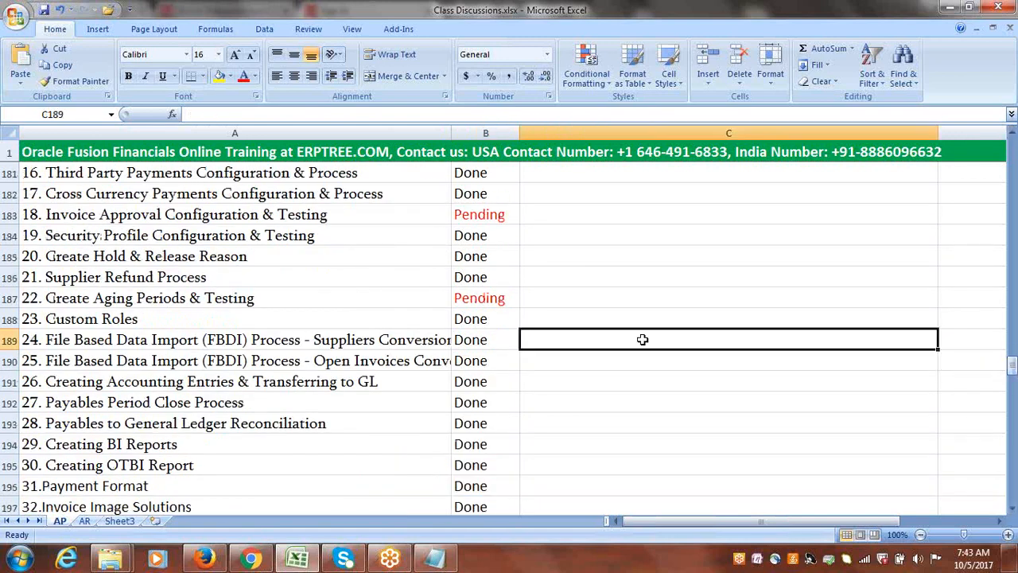
{"action": "left_click", "coordinate": [85, 521]}
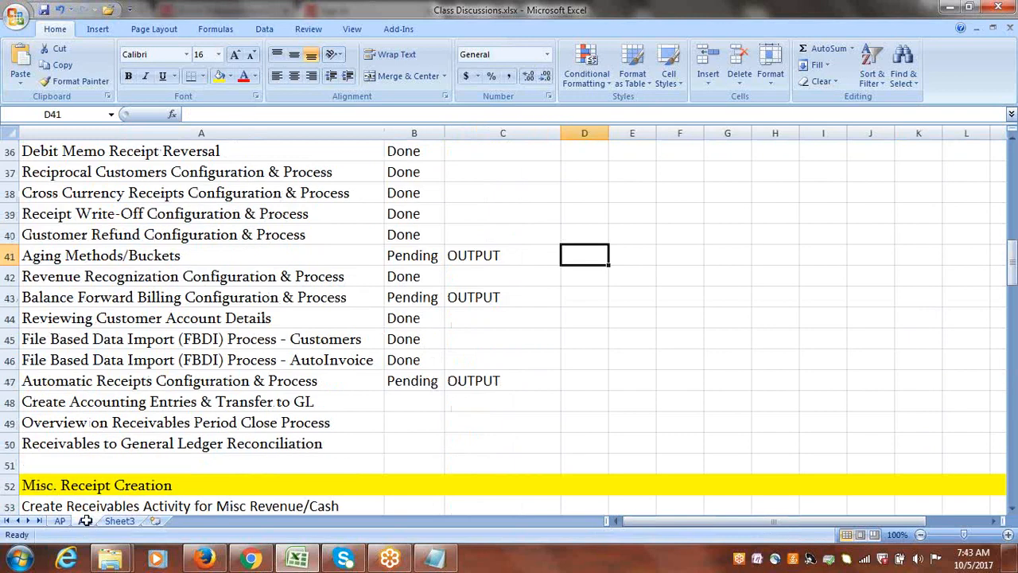
{"action": "left_click", "coordinate": [637, 318]}
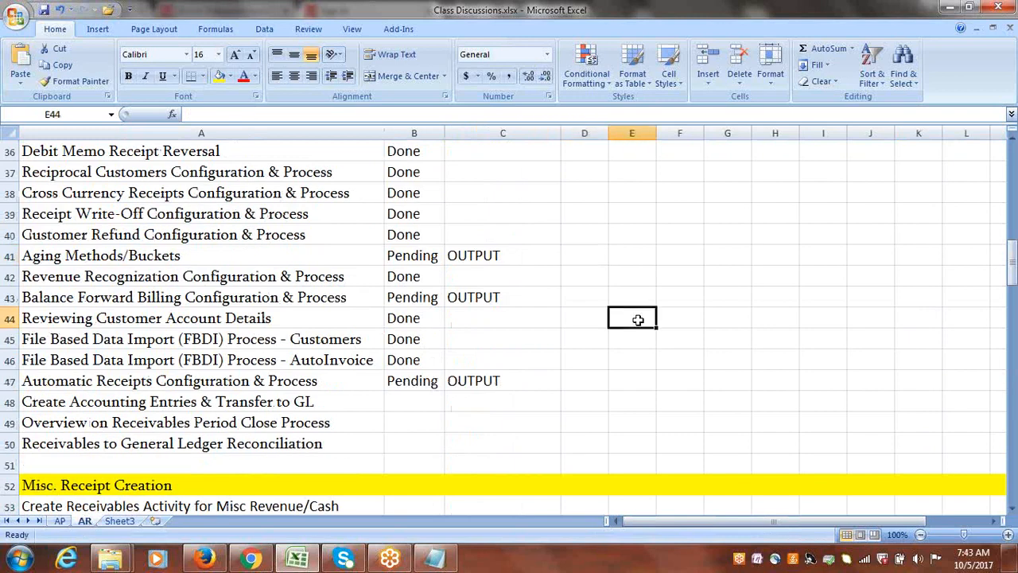
{"action": "left_click", "coordinate": [873, 26]}
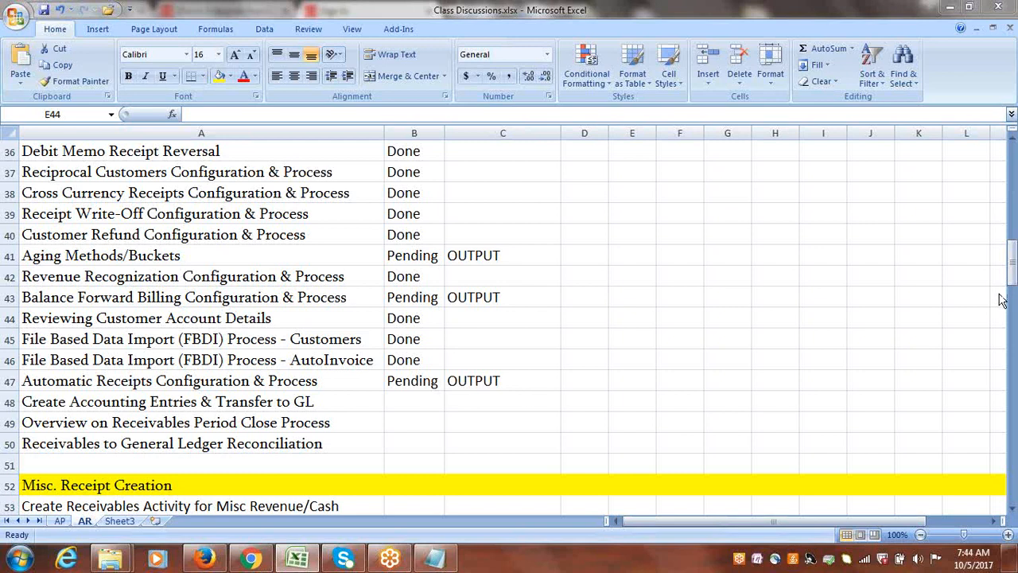
{"action": "left_click", "coordinate": [567, 356]}
Enter the label Invoice in D46 with the amount 10000 in E46, and widen column D to fit.
{"action": "left_click", "coordinate": [640, 355]}
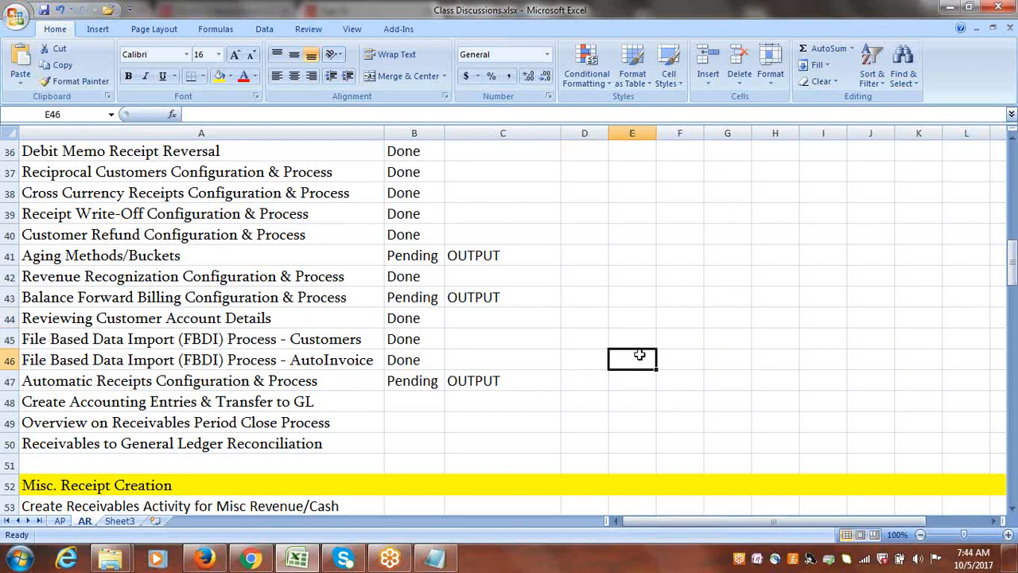
{"action": "type", "text": "10000"}
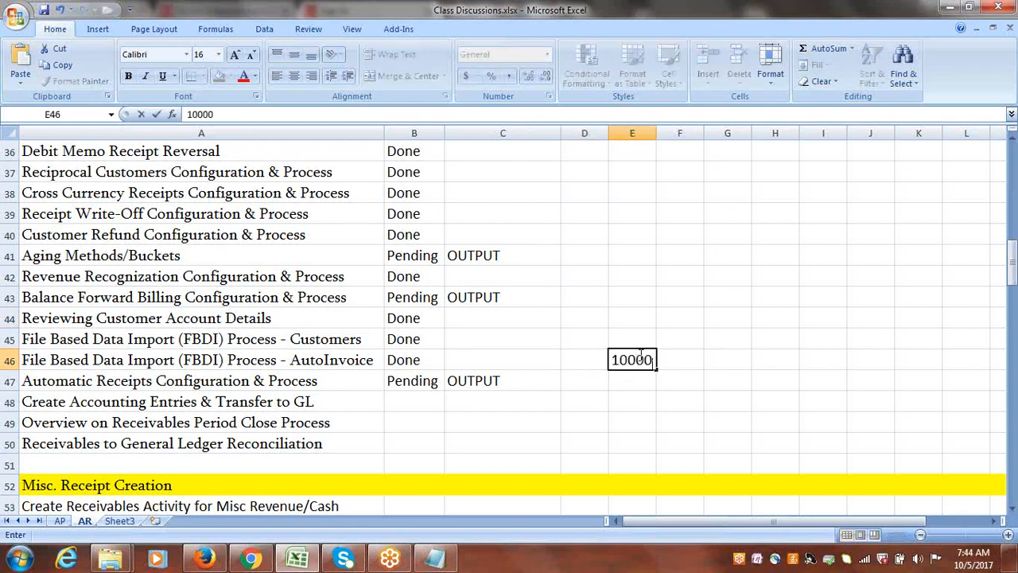
{"action": "left_click", "coordinate": [642, 379]}
{"action": "type", "text": "i"}
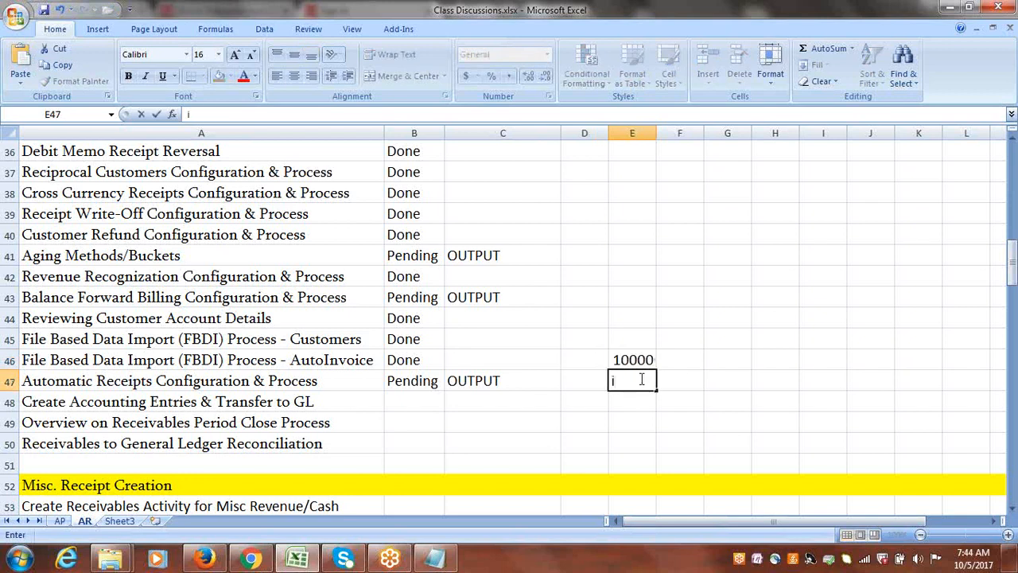
{"action": "key", "text": "BackSpace"}
{"action": "left_click", "coordinate": [603, 361]}
{"action": "type", "text": "iNV"}
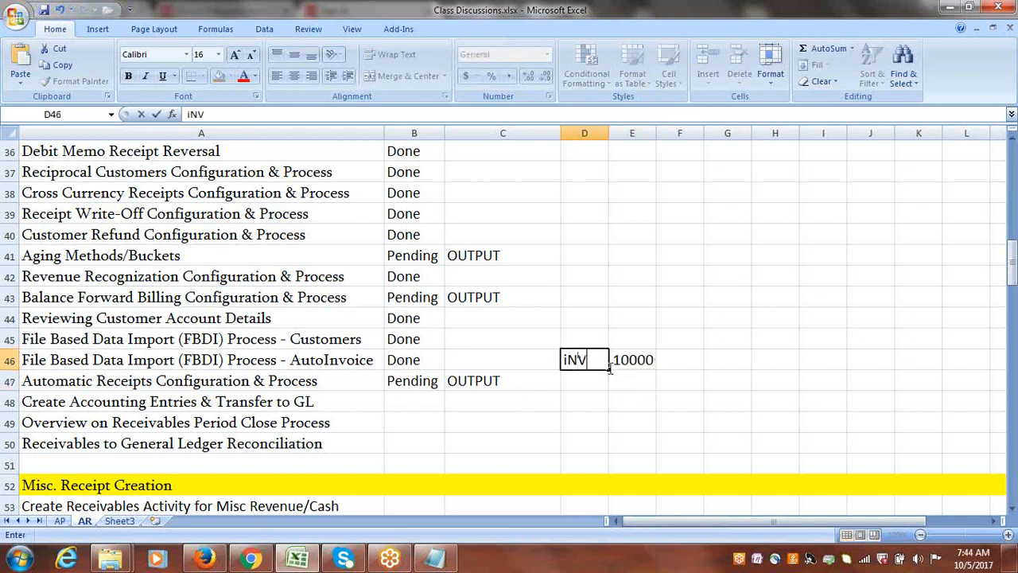
{"action": "key", "text": "BackSpace"}
{"action": "key", "text": "BackSpace"}
{"action": "key", "text": "BackSpace"}
{"action": "type", "text": "Invoice"}
{"action": "left_click", "coordinate": [614, 364]}
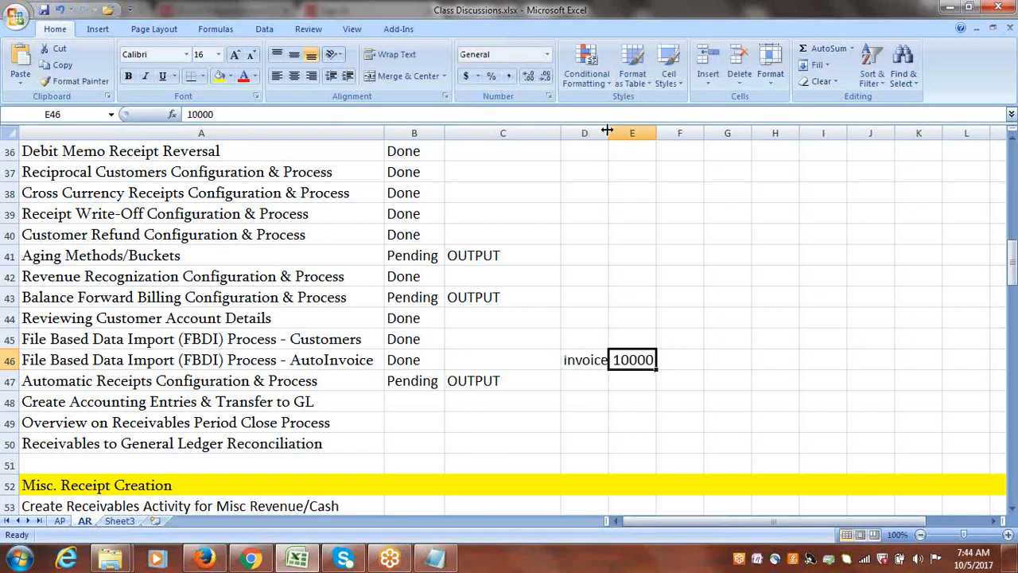
{"action": "left_click_drag", "start_coordinate": [607, 130], "coordinate": [623, 129]}
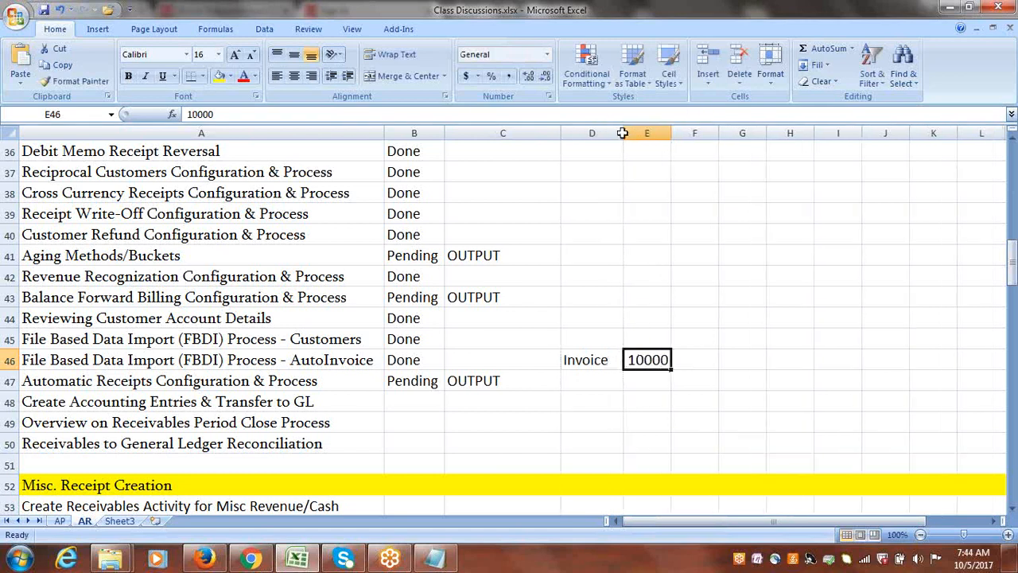
{"action": "left_click", "coordinate": [696, 363]}
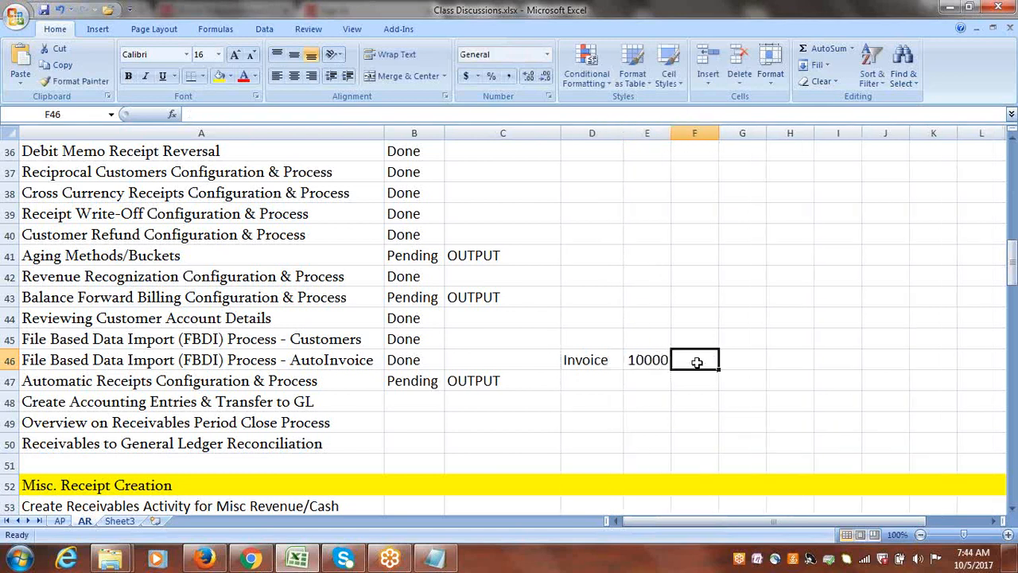
{"action": "left_click", "coordinate": [606, 360]}
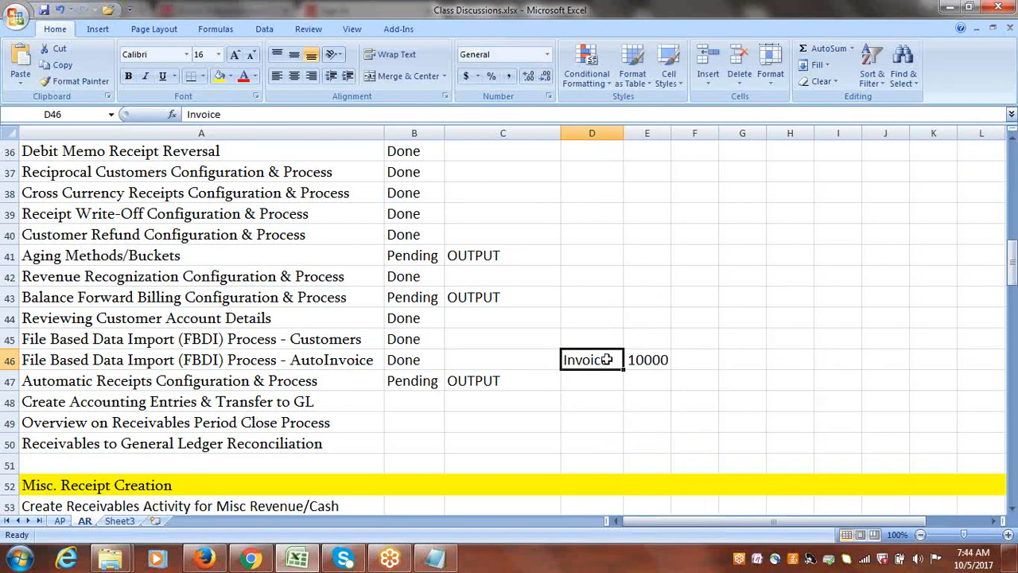
{"action": "left_click", "coordinate": [585, 378]}
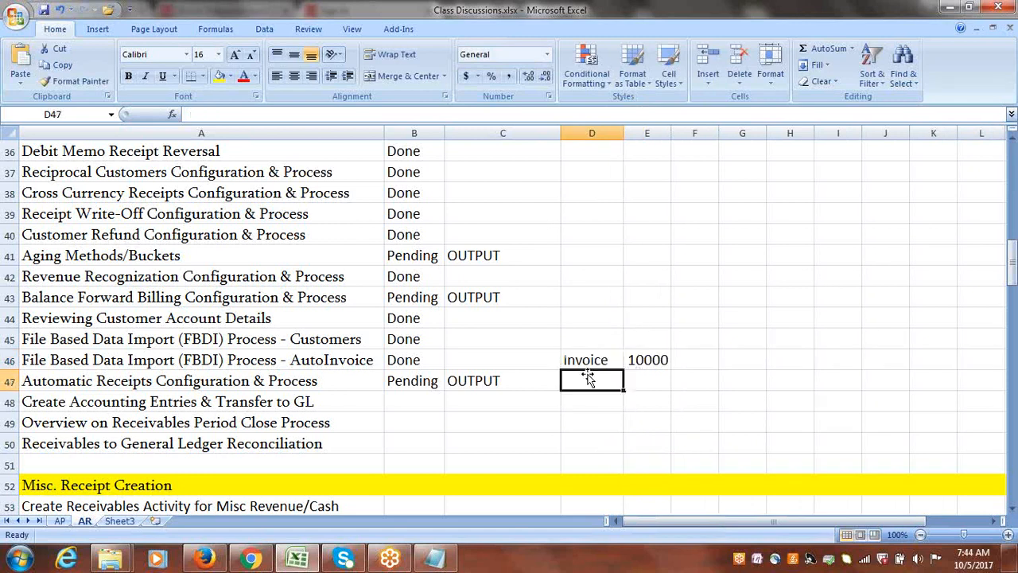
{"action": "left_click", "coordinate": [651, 362]}
{"action": "left_click_drag", "start_coordinate": [590, 360], "coordinate": [644, 361]}
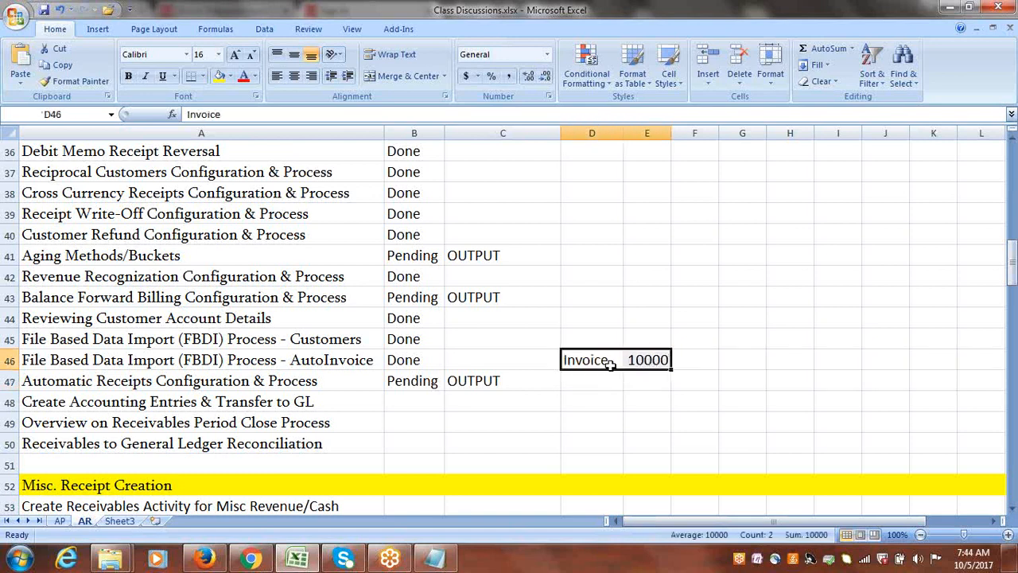
{"action": "left_click", "coordinate": [605, 363]}
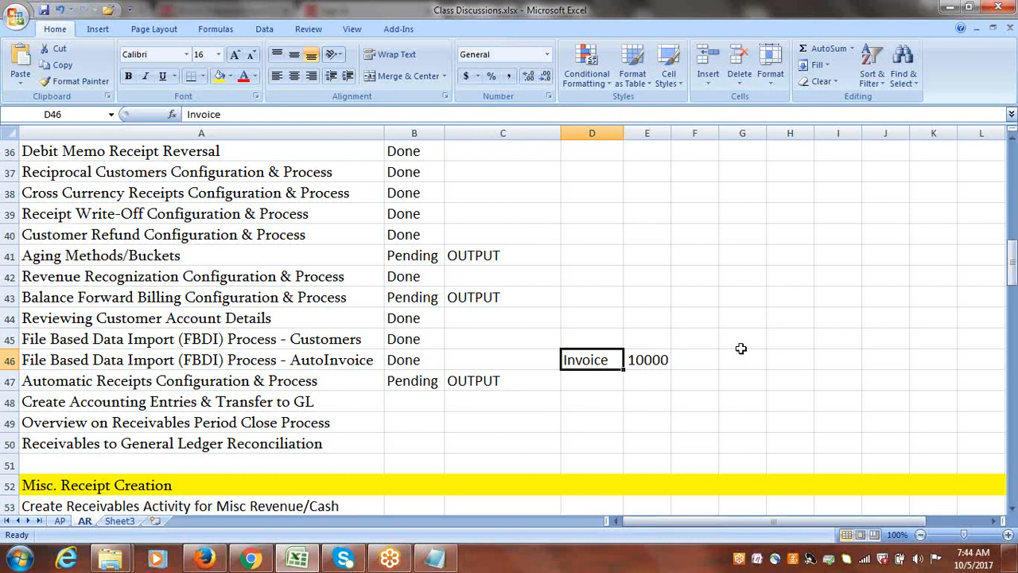
{"action": "left_click", "coordinate": [923, 63]}
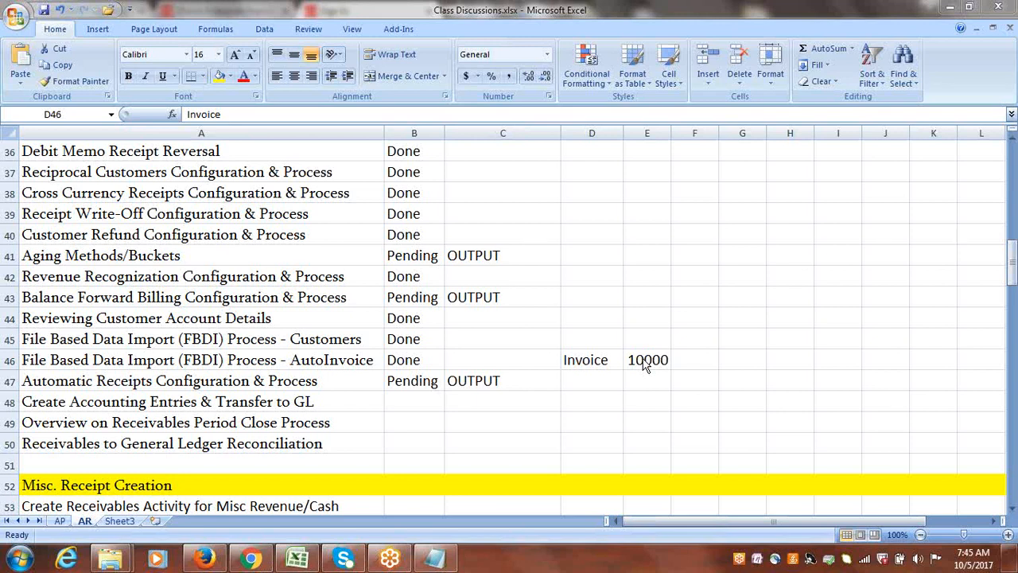
{"action": "left_click", "coordinate": [585, 361]}
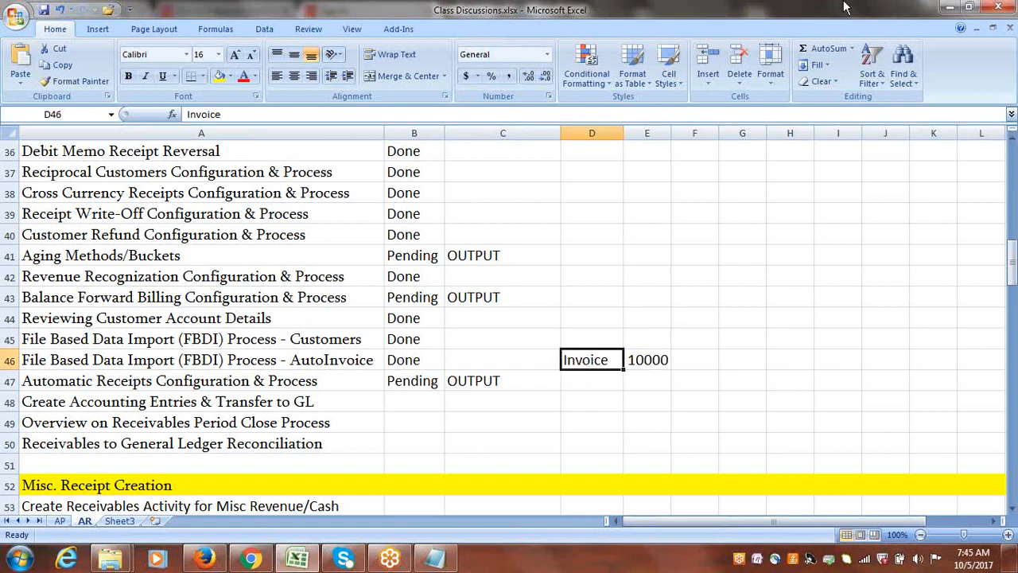
{"action": "left_click", "coordinate": [838, 50]}
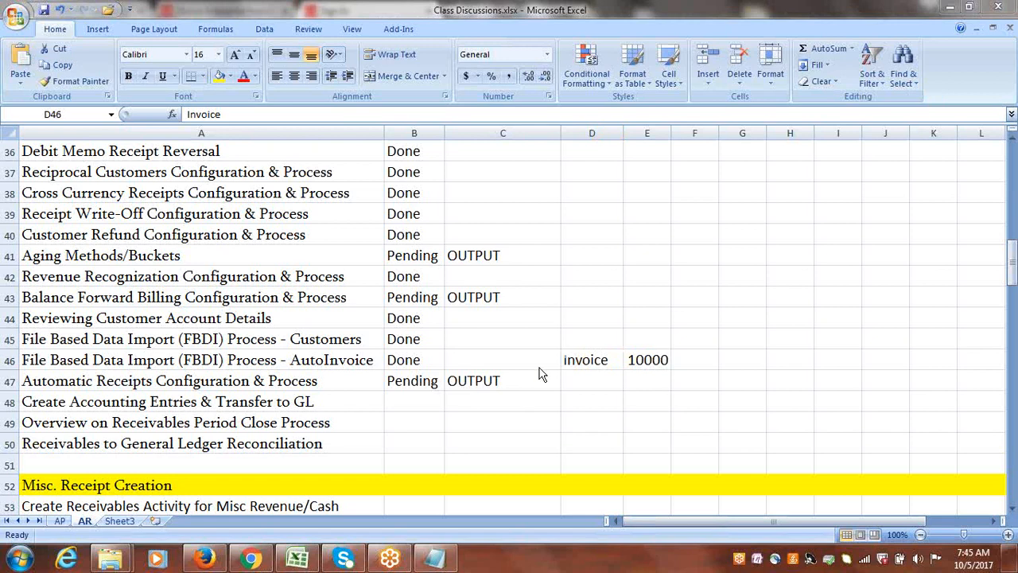
{"action": "left_click", "coordinate": [566, 362]}
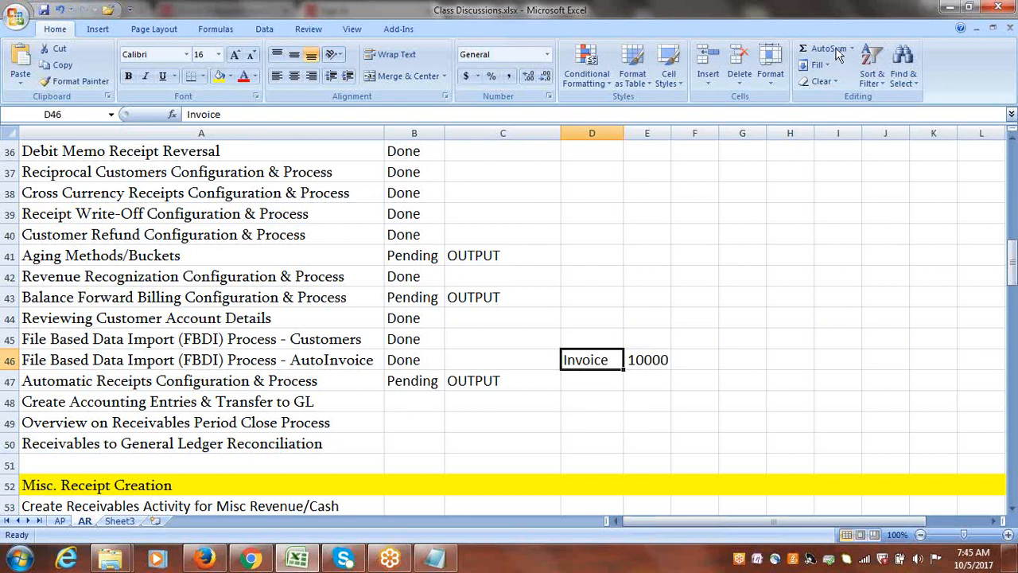
{"action": "left_click", "coordinate": [907, 277]}
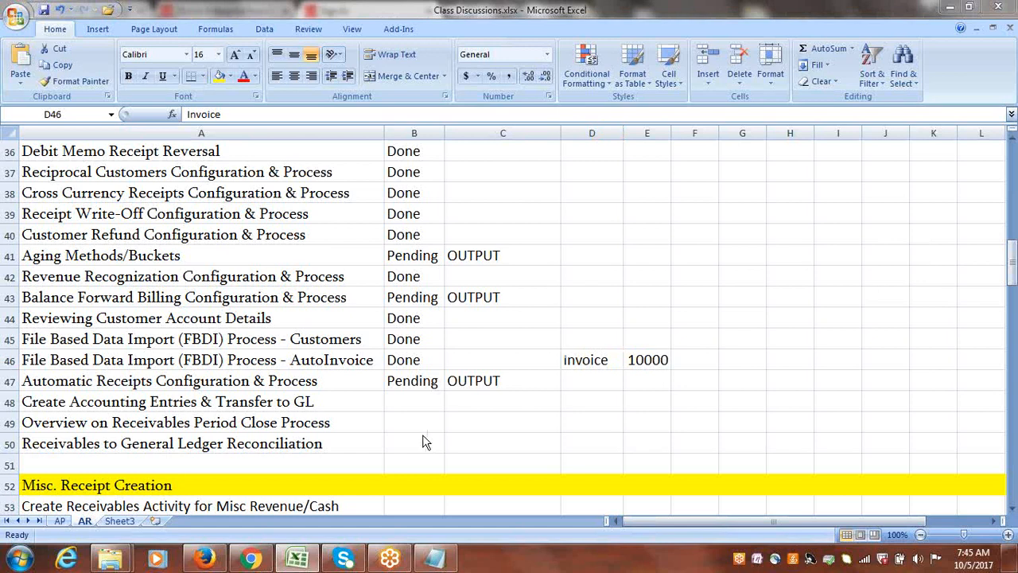